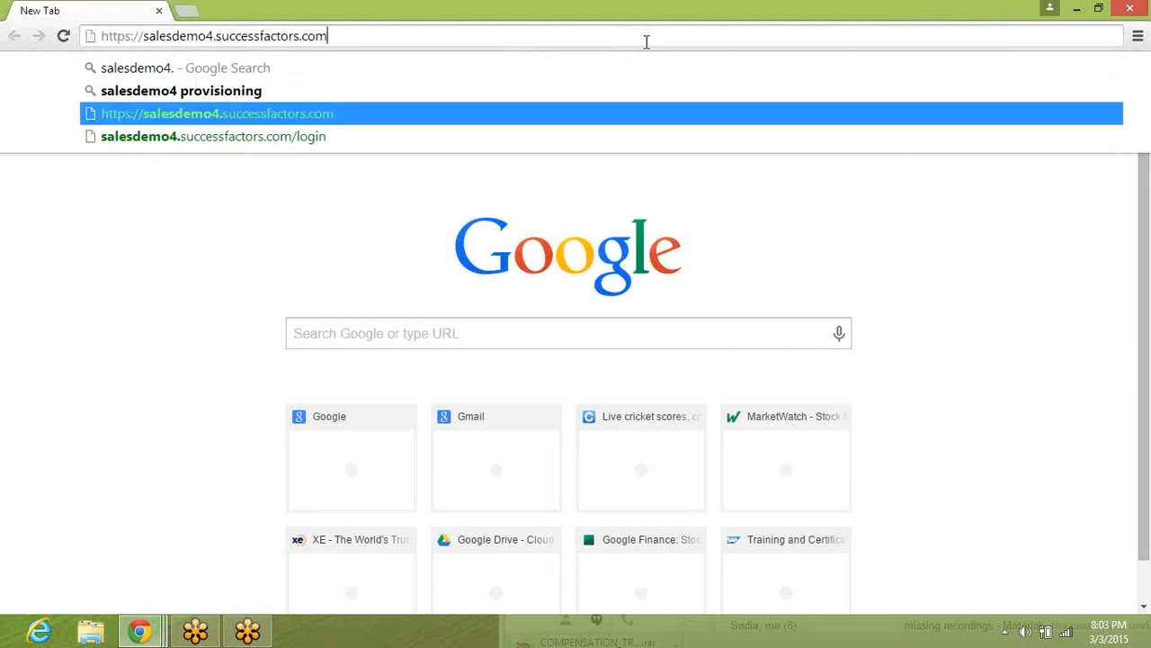
Load salesdemo4.successfactors.com in Chrome, and open its login page in Firefox without making Firefox the default browser.
{"action": "key", "text": "Return"}
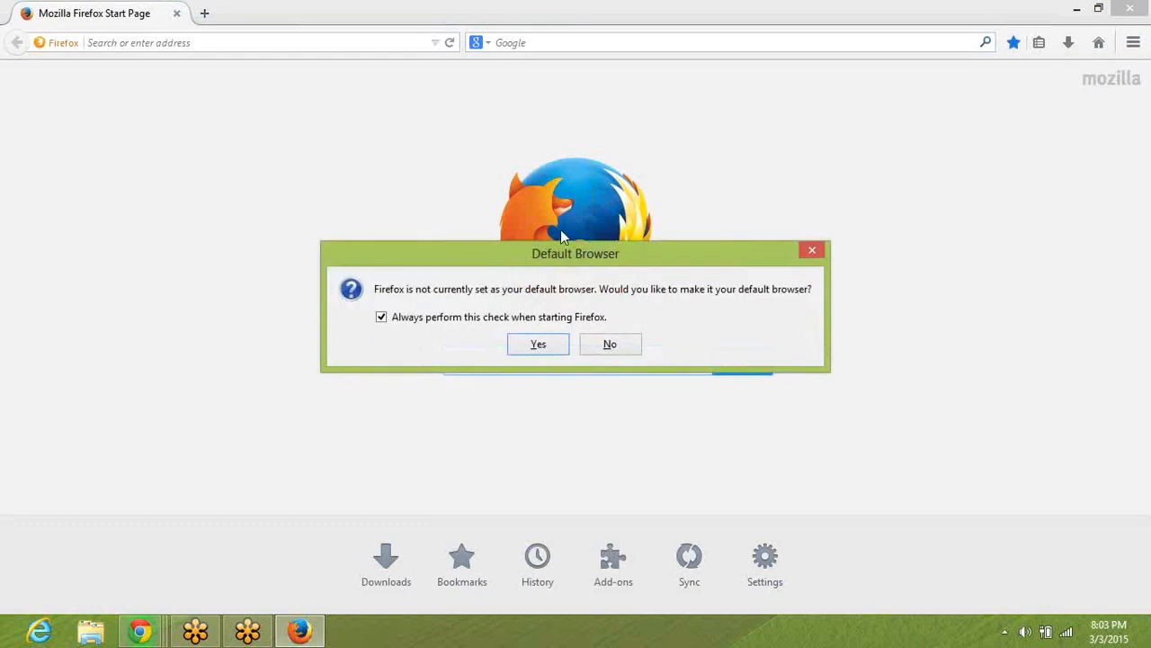
{"action": "left_click", "coordinate": [603, 345]}
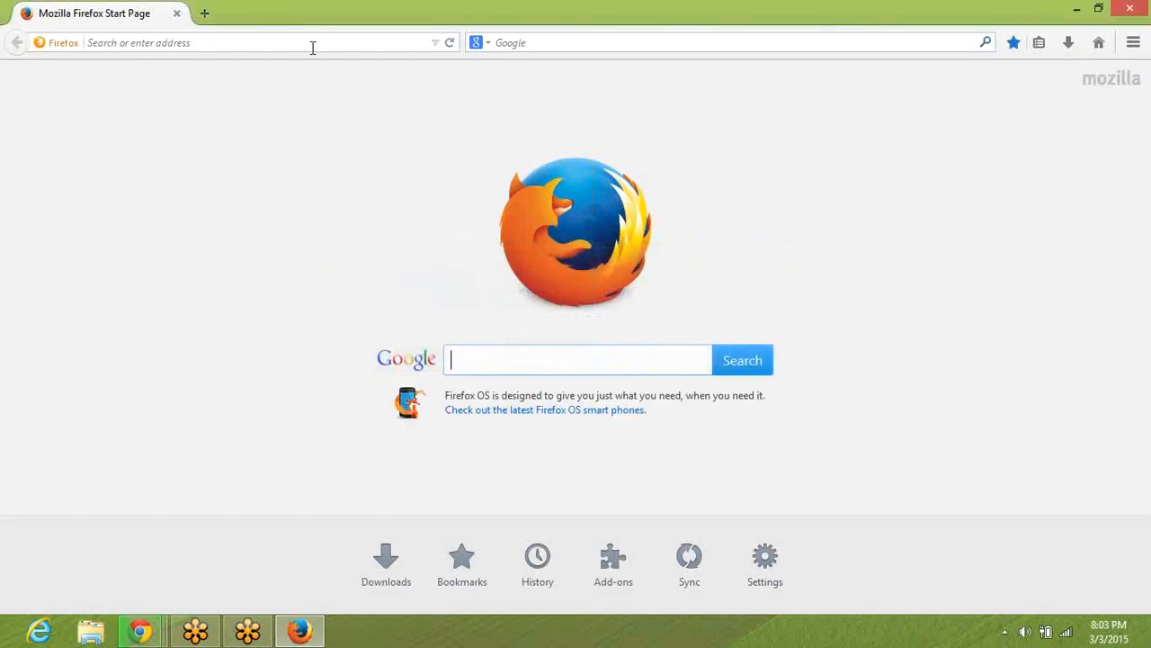
{"action": "left_click", "coordinate": [343, 42]}
{"action": "type", "text": "salesdemo4.successfactors.com/"}
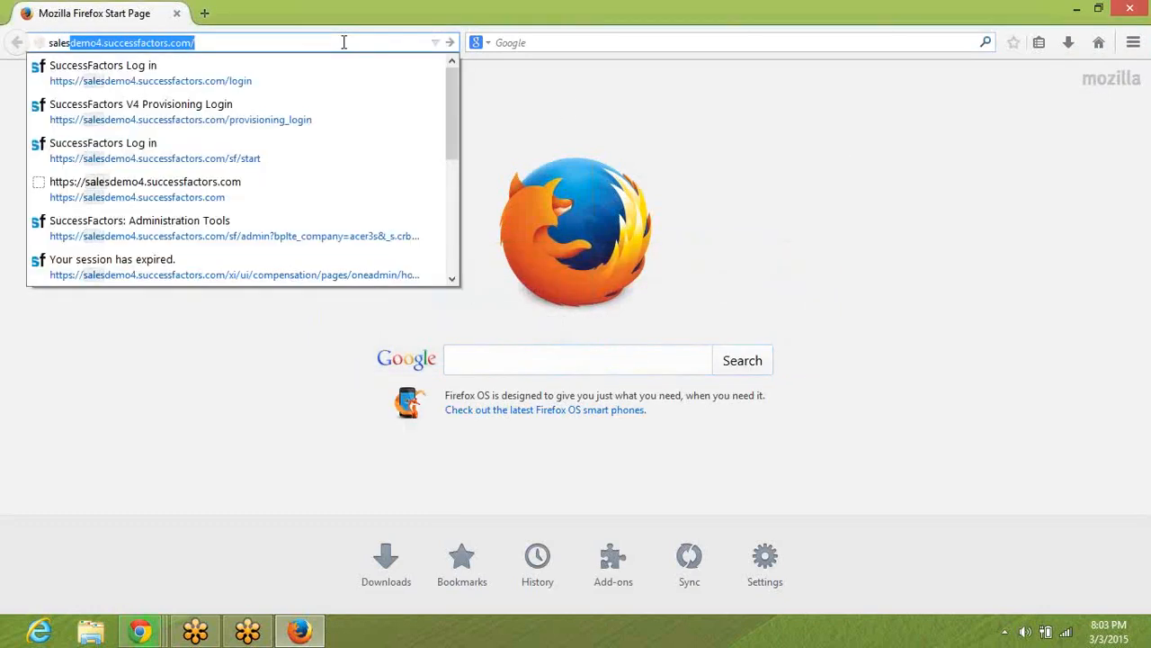
{"action": "key", "text": "Down"}
{"action": "key", "text": "Return"}
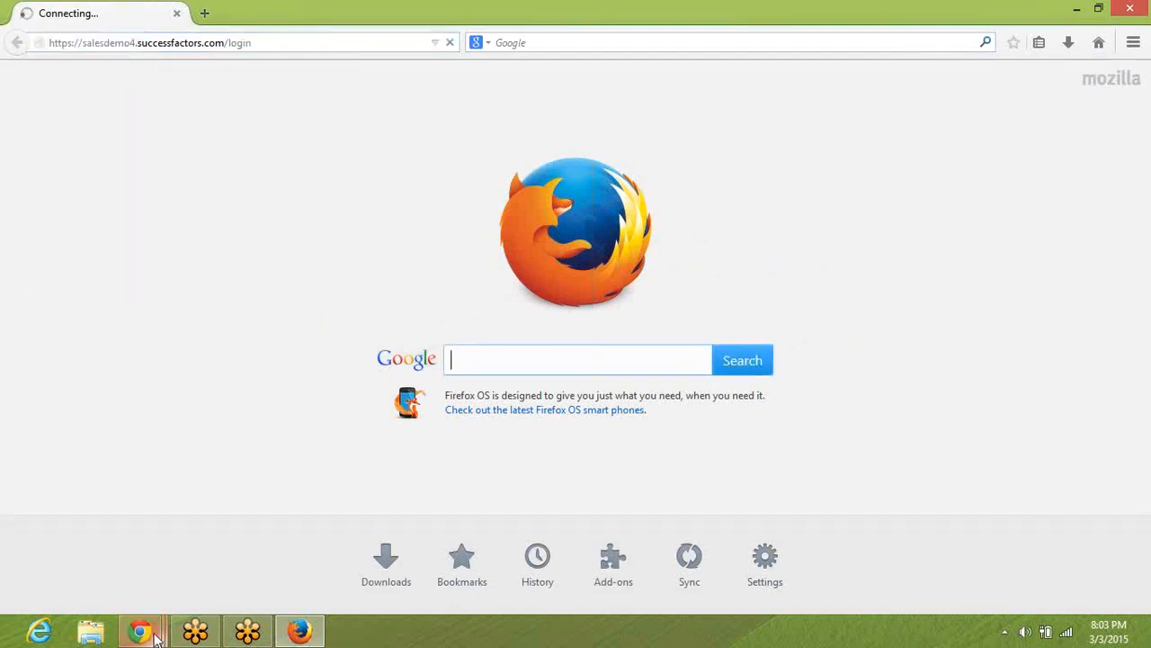
Switch to the Gmail window in Chrome, maximize it, and show the downloaded compensation training archive in its folder.
{"action": "mouse_move", "coordinate": [155, 637]}
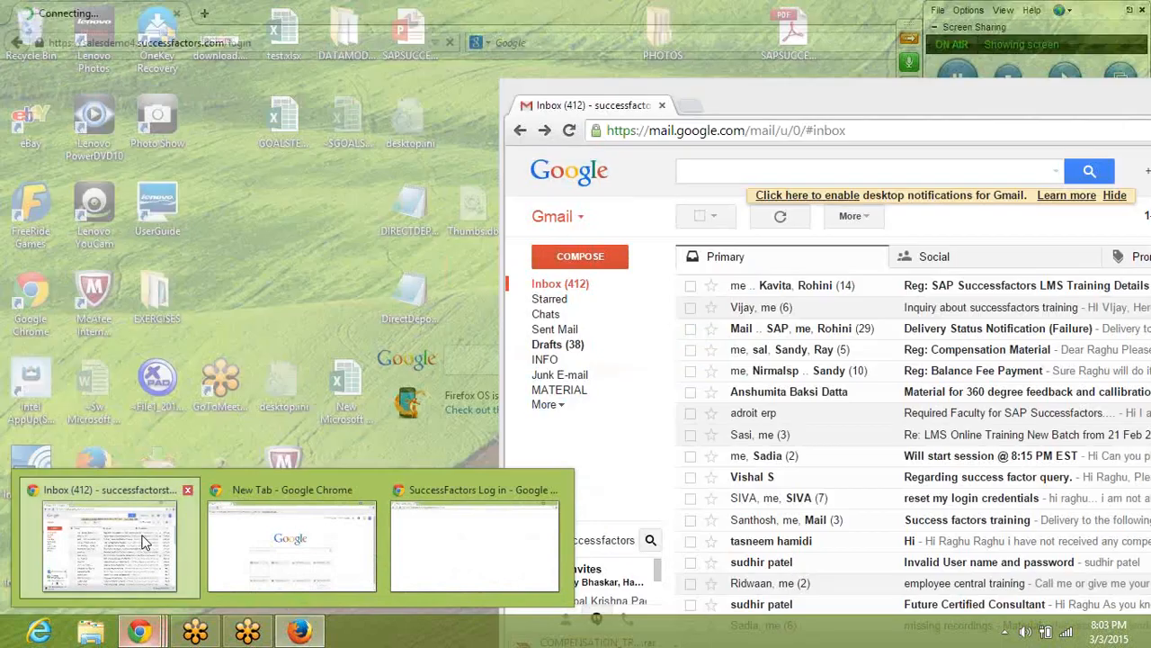
{"action": "left_click", "coordinate": [141, 539]}
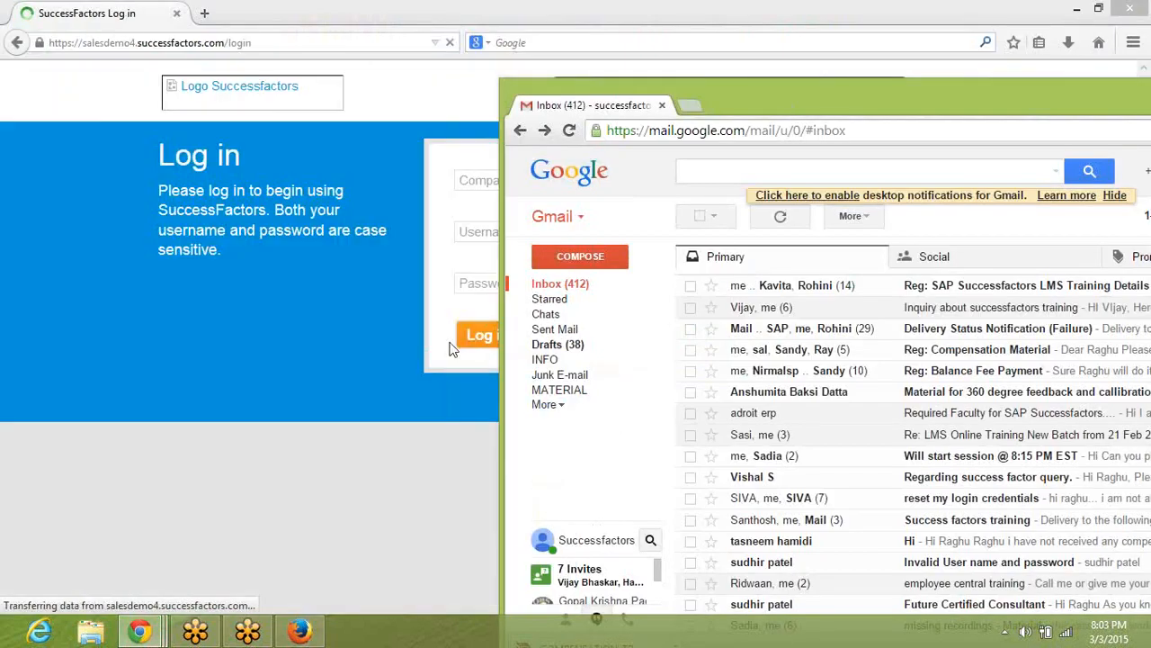
{"action": "double_click", "coordinate": [735, 98]}
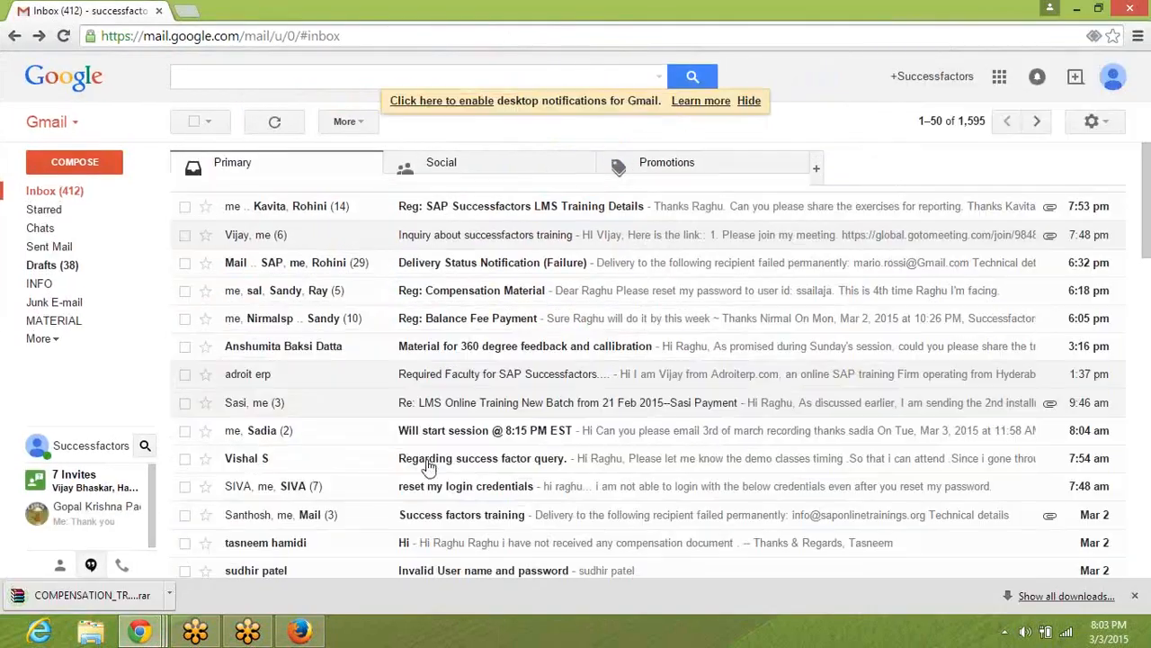
{"action": "left_click", "coordinate": [171, 593]}
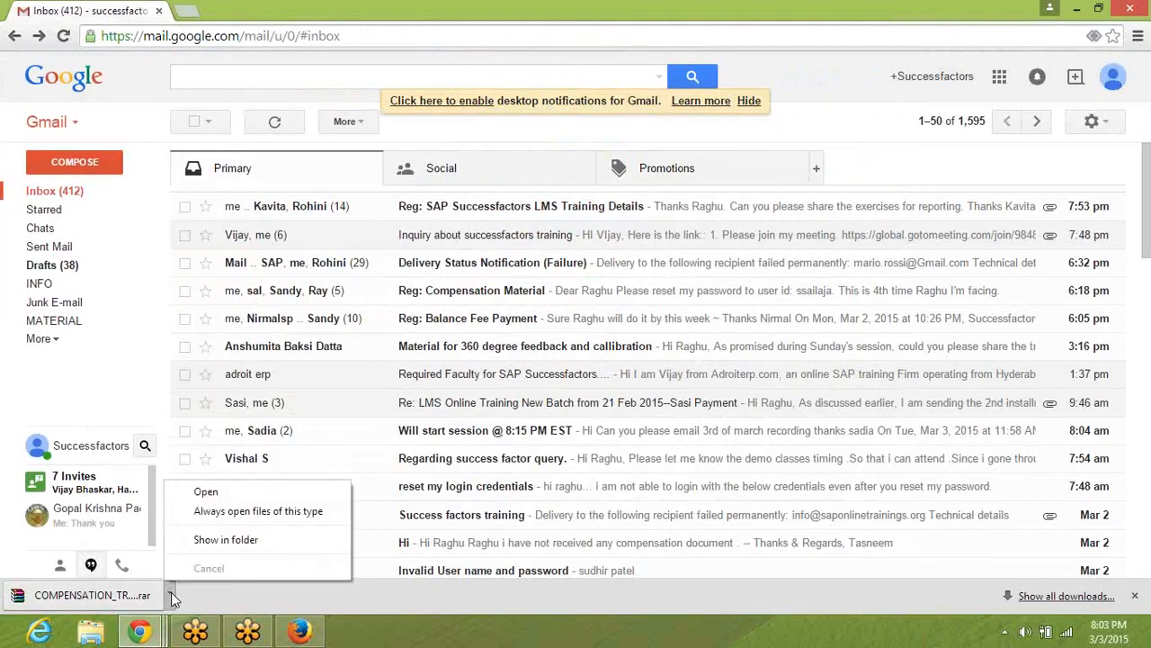
{"action": "left_click", "coordinate": [200, 539]}
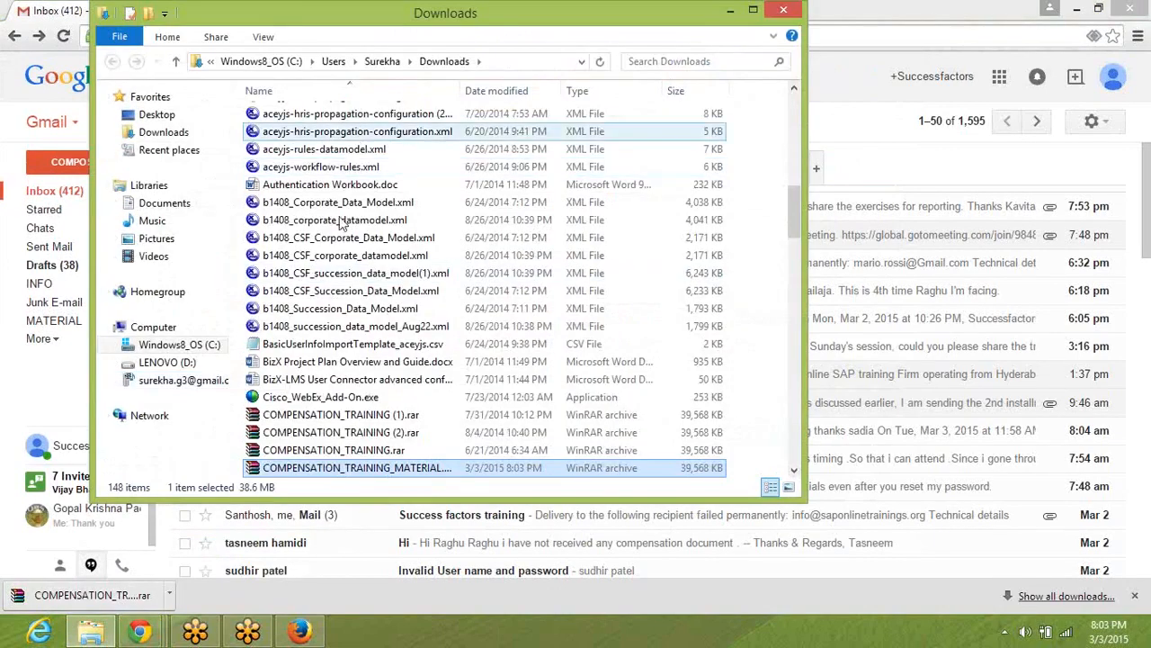
Copy COMPENSATION_TRAINING.rar from the Downloads folder to the desktop.
{"action": "left_click", "coordinate": [308, 470]}
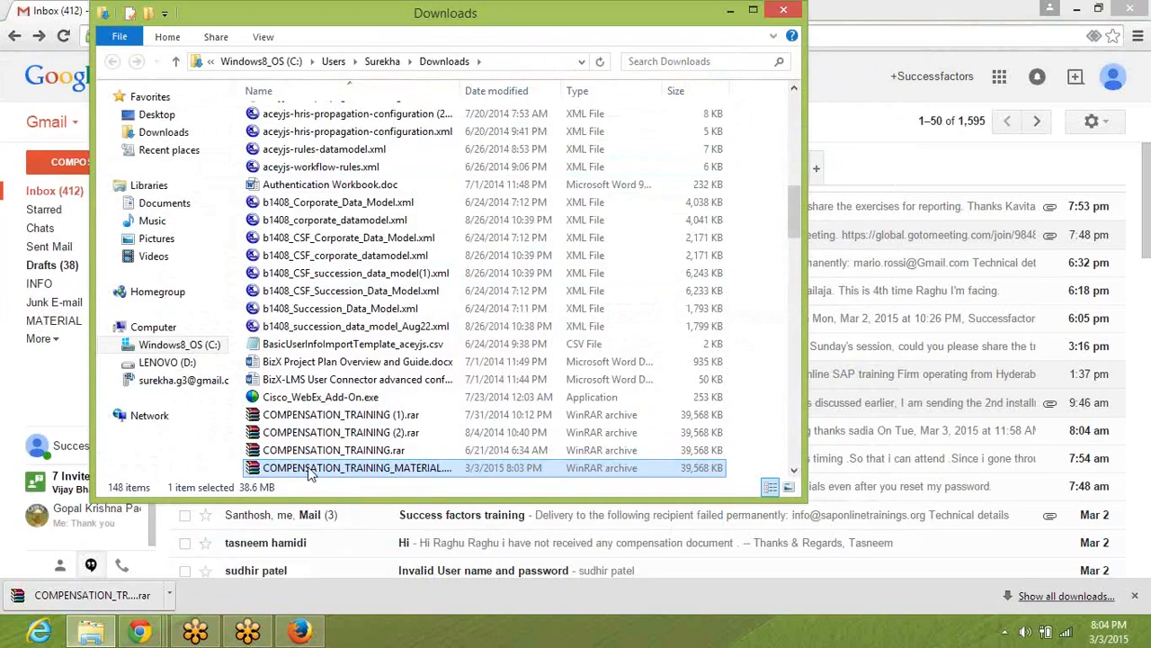
{"action": "left_click", "coordinate": [308, 453]}
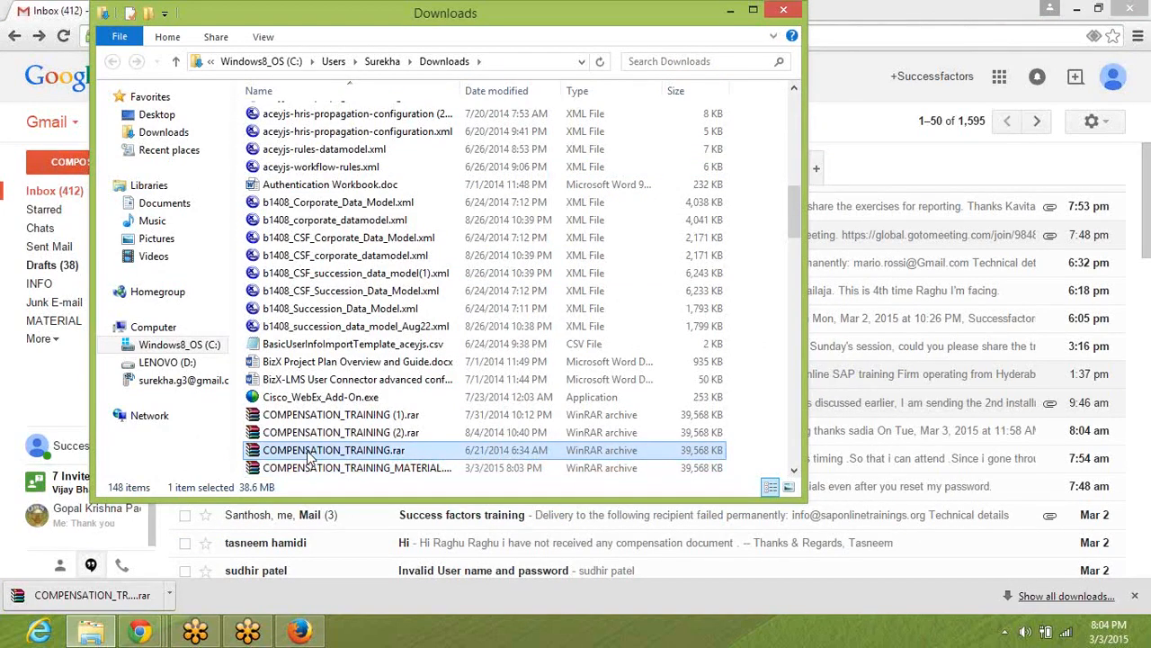
{"action": "key", "text": "super+d"}
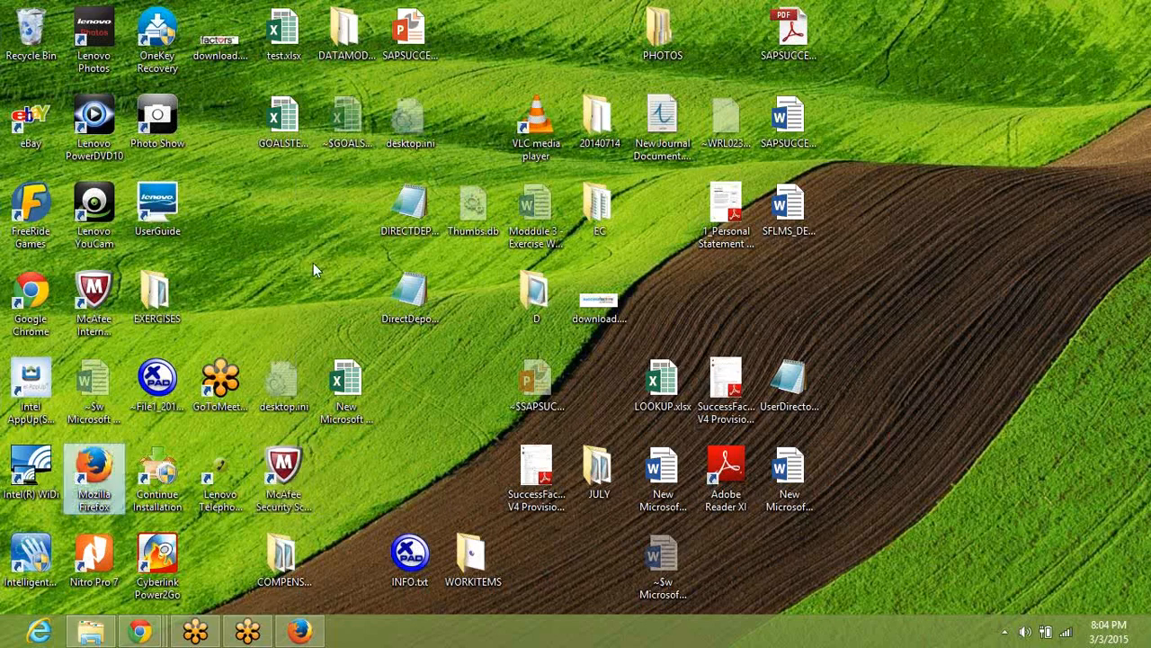
{"action": "key", "text": "ctrl+v"}
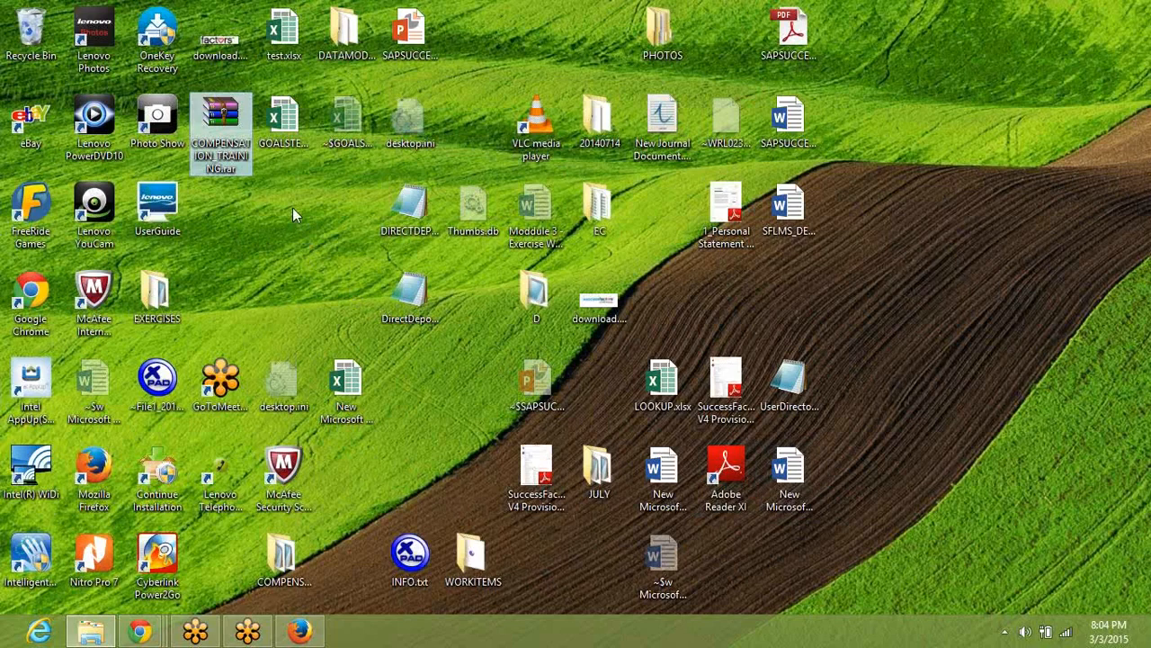
Extract the full contents of COMPENSATION_TRAINING.rar to the desktop with WinRAR, dismissing the licence reminder, and close the archive.
{"action": "double_click", "coordinate": [227, 121]}
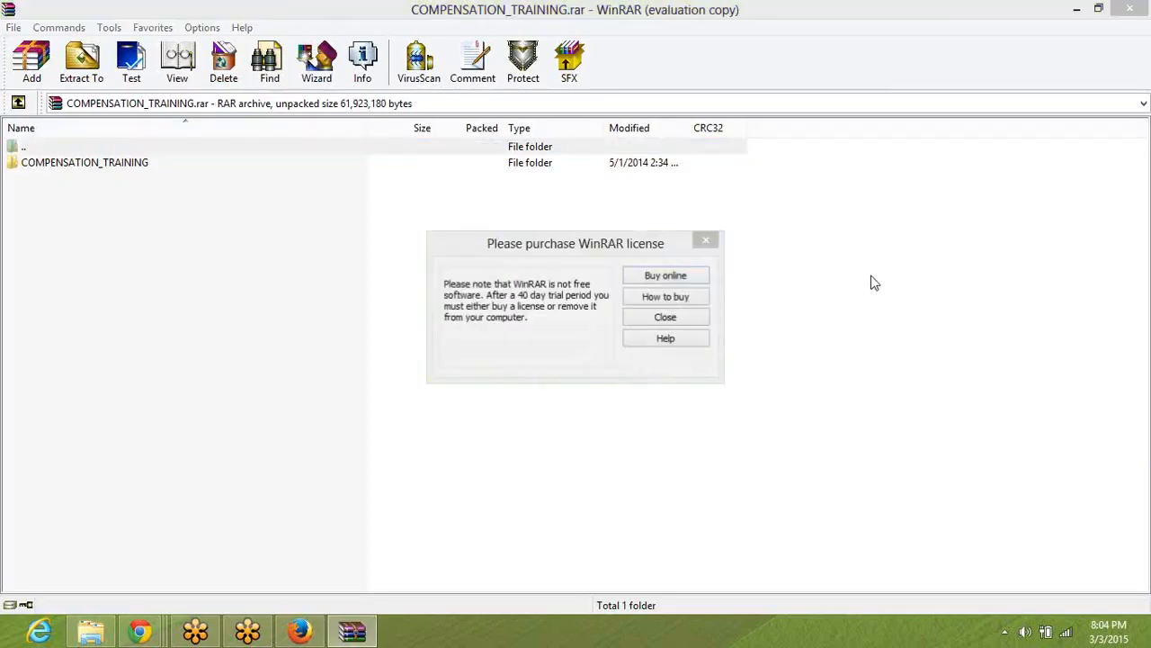
{"action": "left_click", "coordinate": [665, 320]}
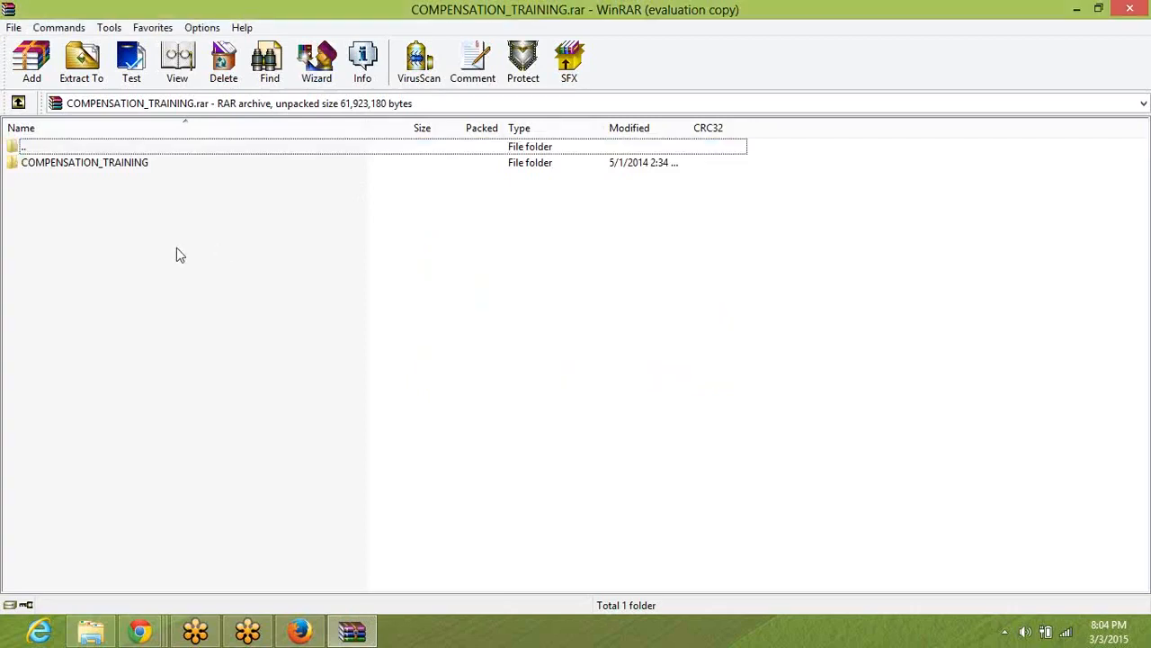
{"action": "key", "text": "ctrl+a"}
{"action": "left_click", "coordinate": [86, 72]}
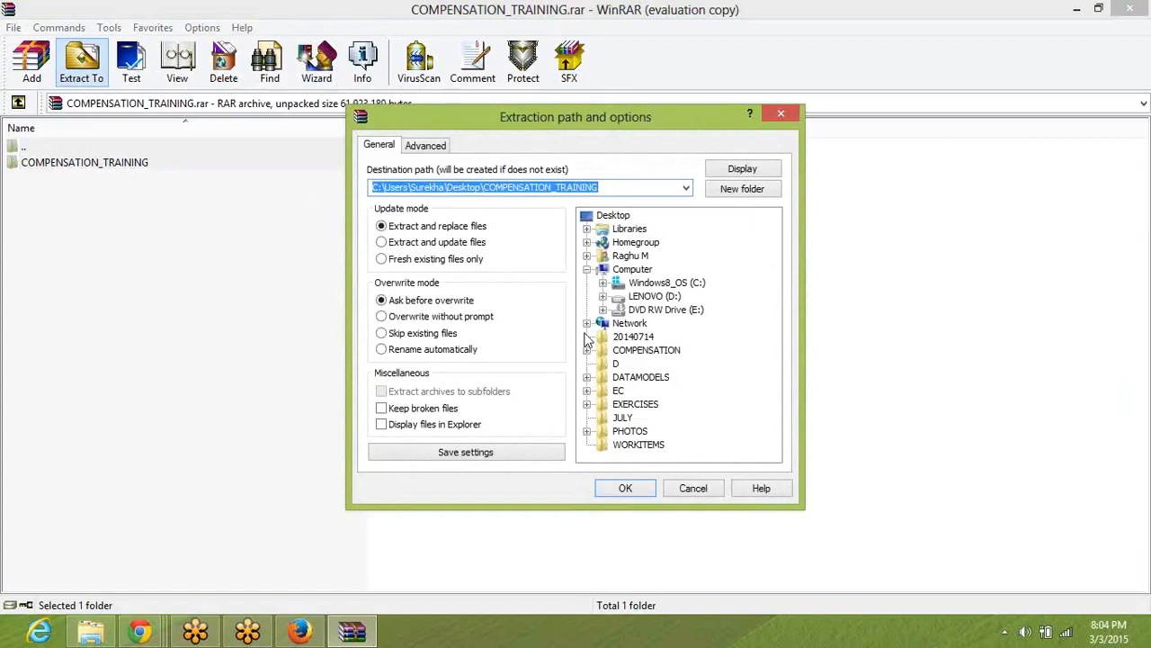
{"action": "left_click", "coordinate": [616, 217]}
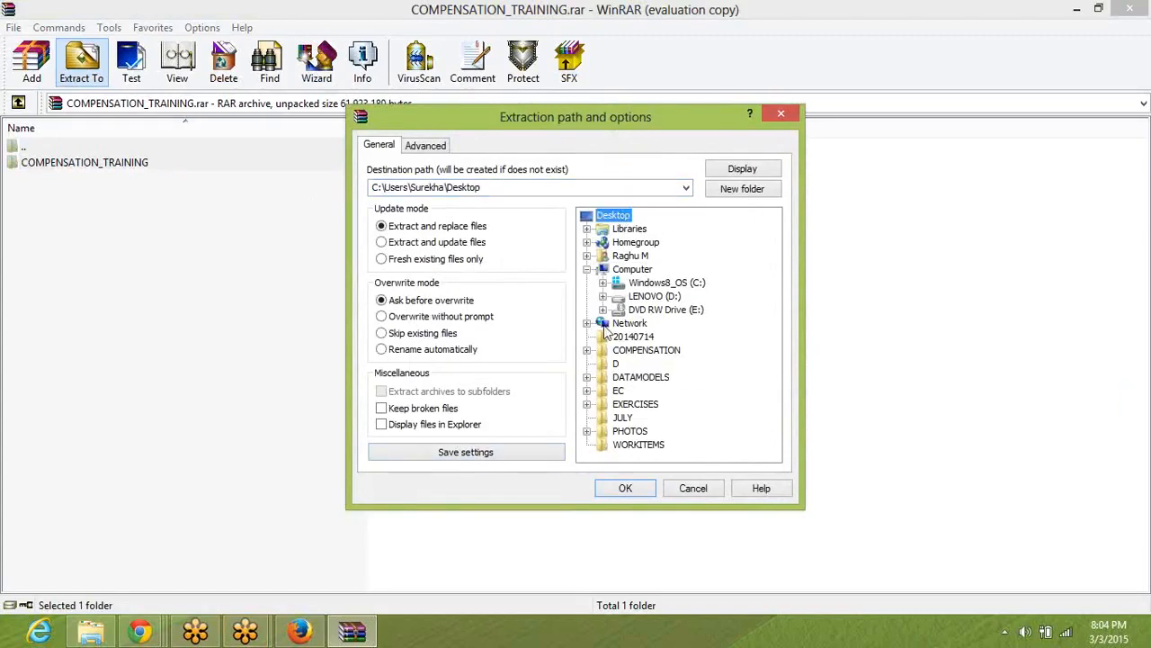
{"action": "left_click", "coordinate": [626, 493]}
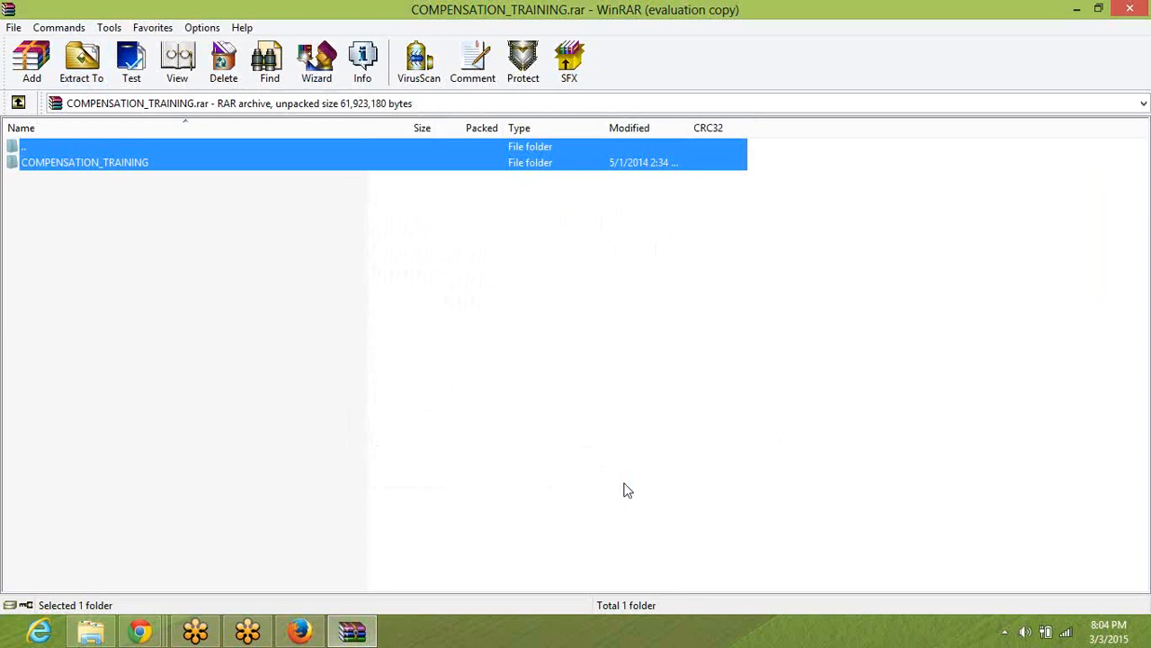
{"action": "left_click", "coordinate": [580, 458]}
{"action": "key", "text": "alt+F4"}
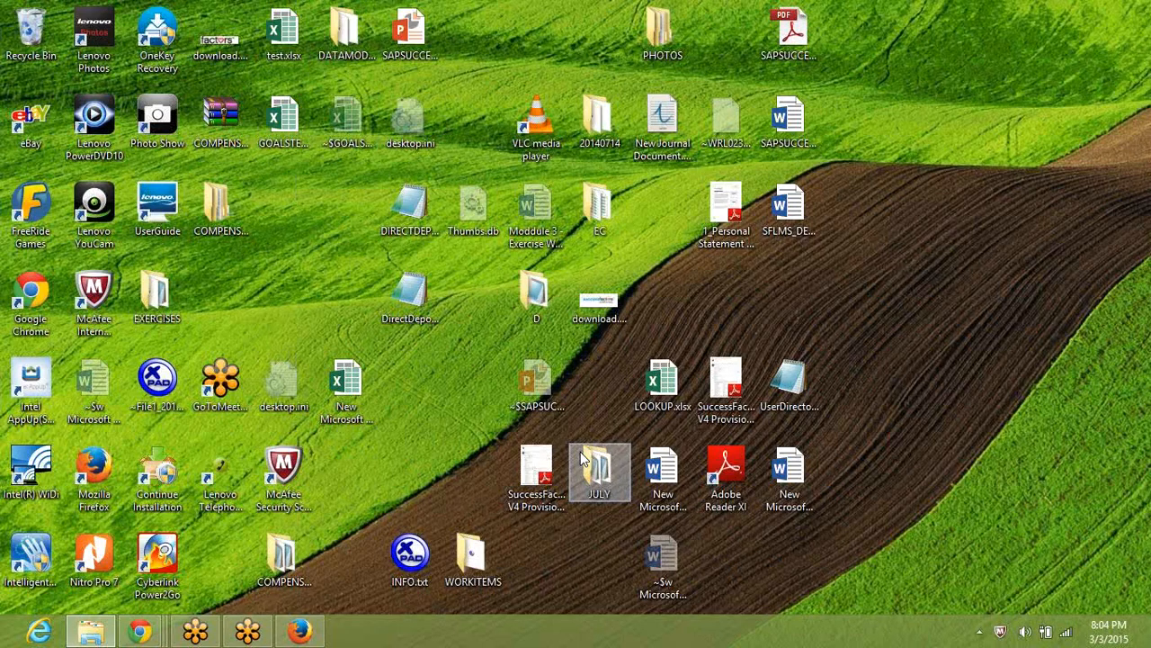
Open the extracted COMPENSATION_TRAINING folder on the desktop and go into its Compensationpre-work subfolder.
{"action": "left_click", "coordinate": [229, 214]}
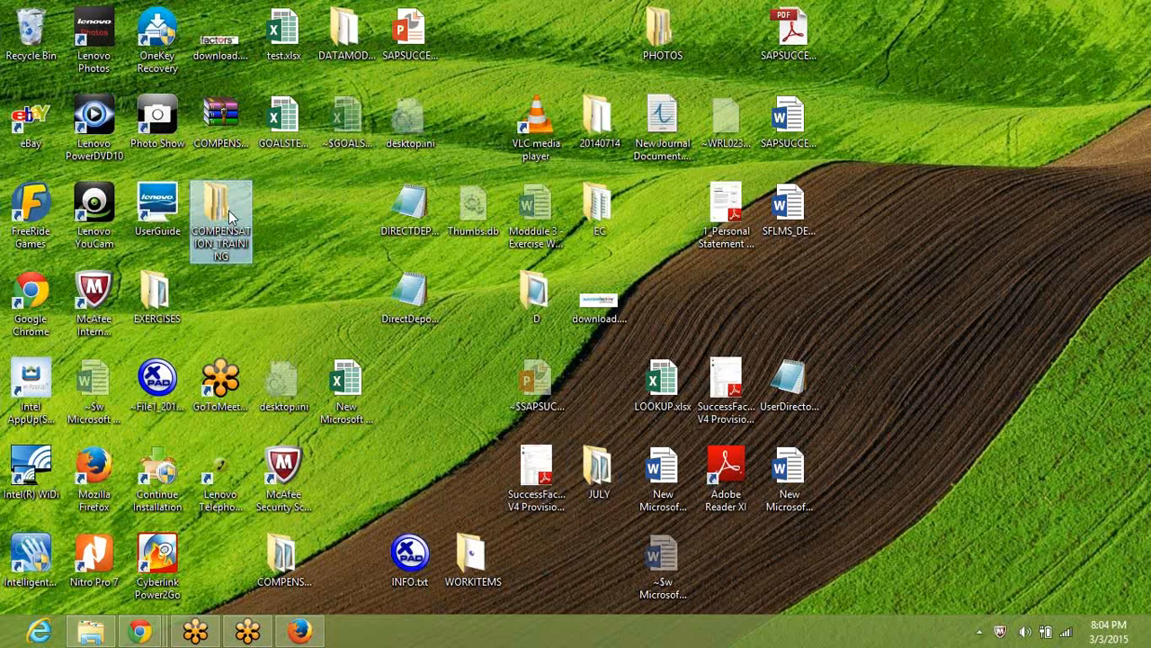
{"action": "double_click", "coordinate": [228, 209]}
{"action": "double_click", "coordinate": [314, 136]}
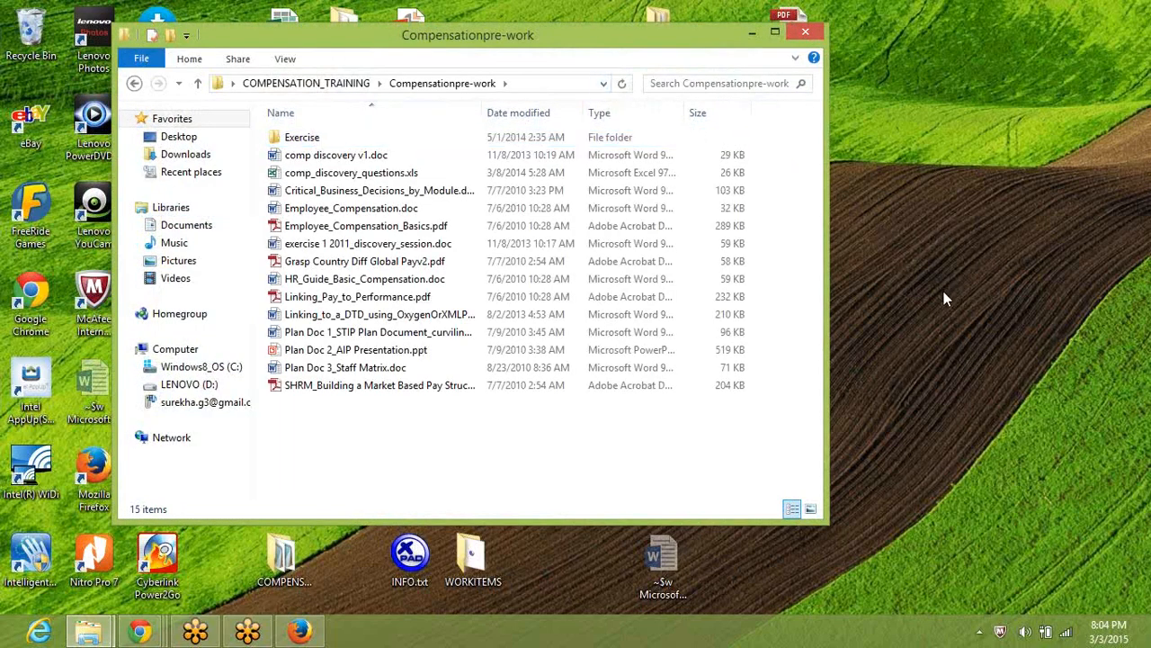
{"action": "left_click", "coordinate": [933, 392]}
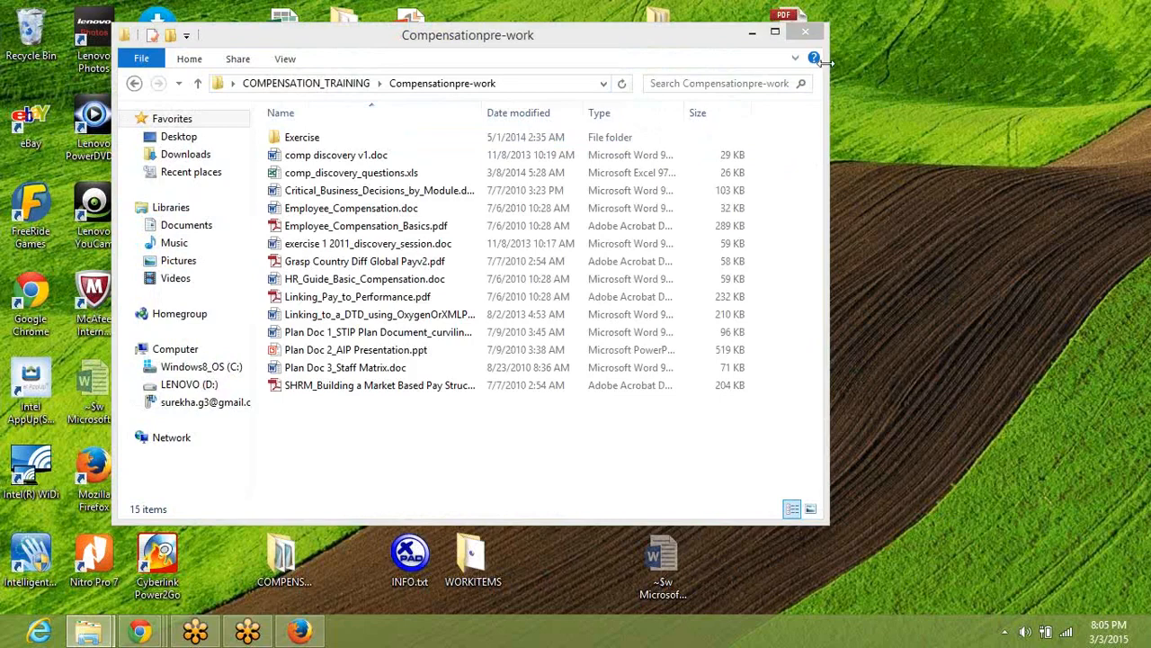
Open the Pre-work_Compensation_Mastery-Training Word document from the Exercise folder and dismiss the Office activation wizard.
{"action": "double_click", "coordinate": [377, 138]}
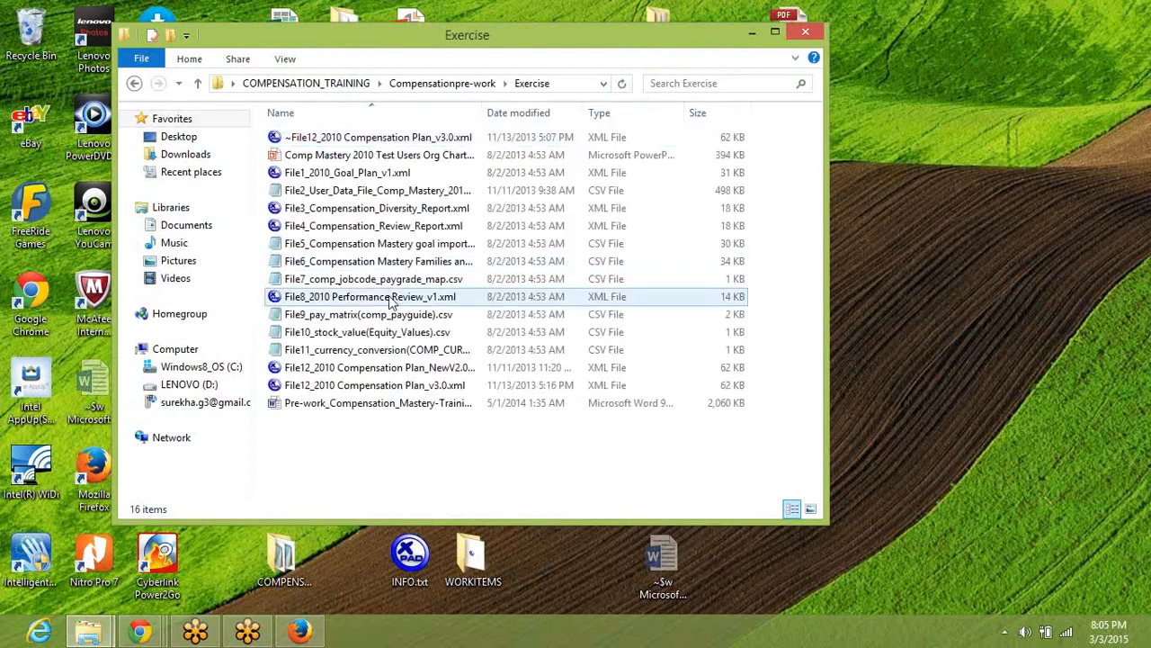
{"action": "double_click", "coordinate": [368, 405]}
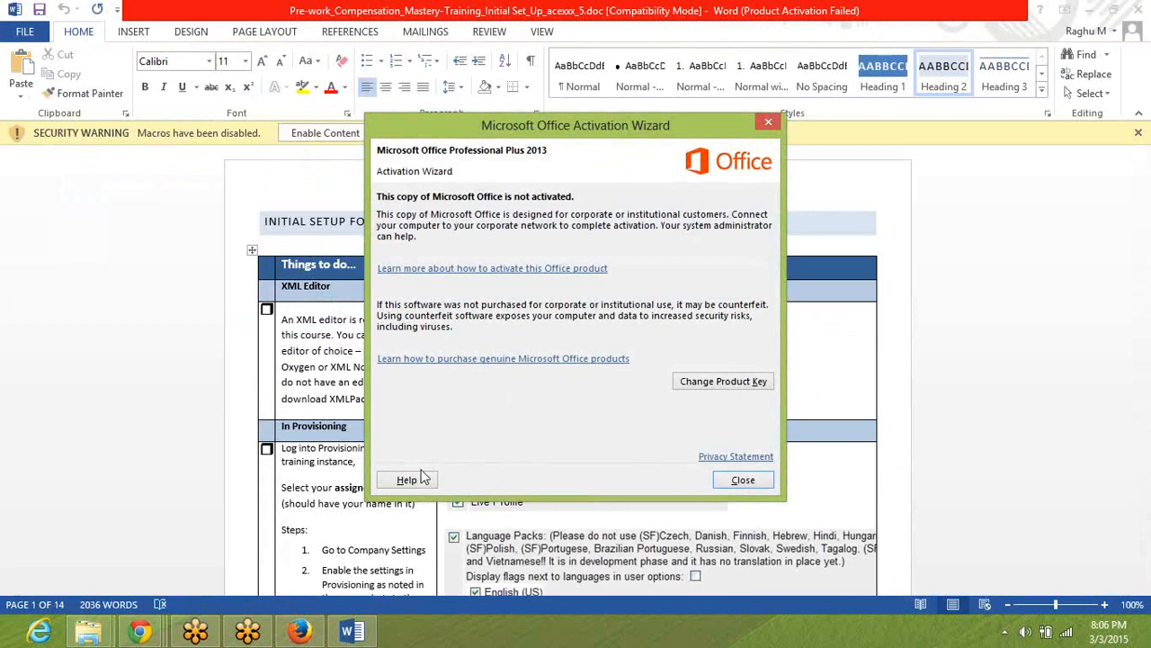
{"action": "left_click", "coordinate": [743, 481]}
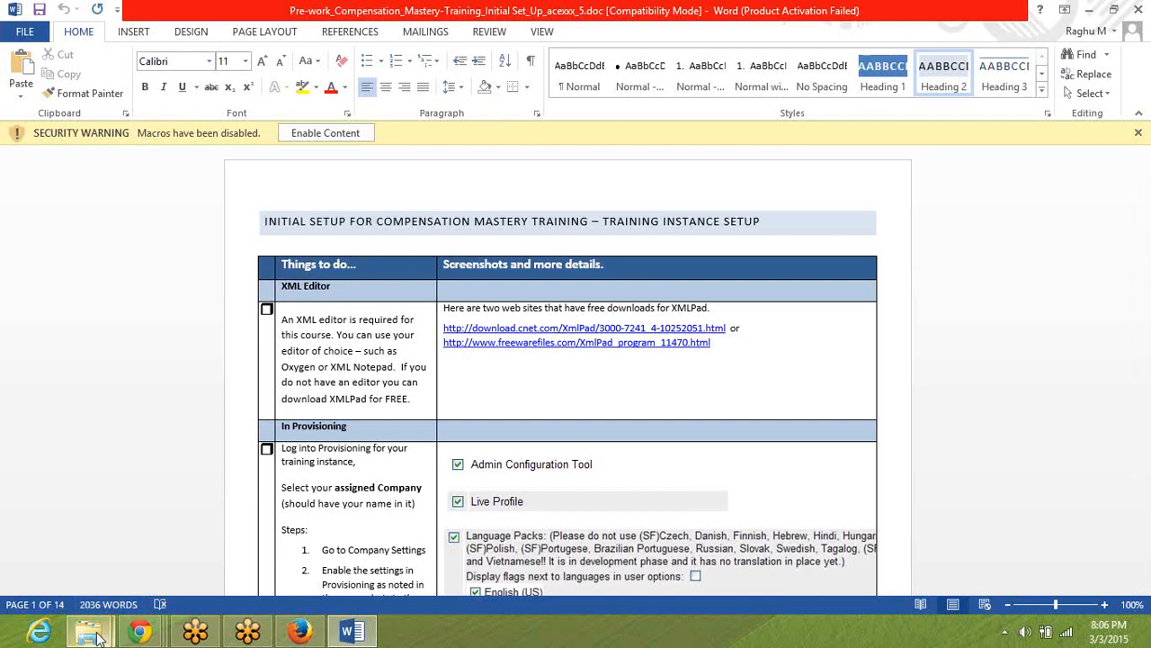
Open the Comp Mastery 2010 Test Users Org Chart presentation from the Exercise folder, dismissing the firewall and activation notices, and enable editing.
{"action": "mouse_move", "coordinate": [98, 637]}
{"action": "left_click", "coordinate": [292, 544]}
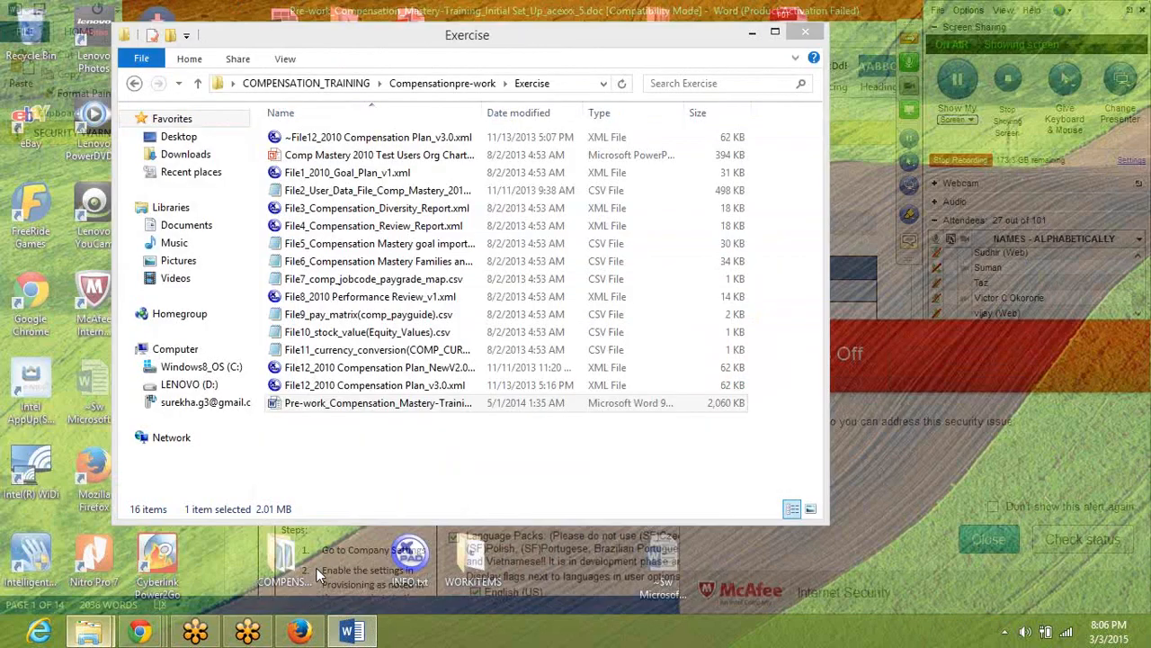
{"action": "left_click", "coordinate": [361, 157]}
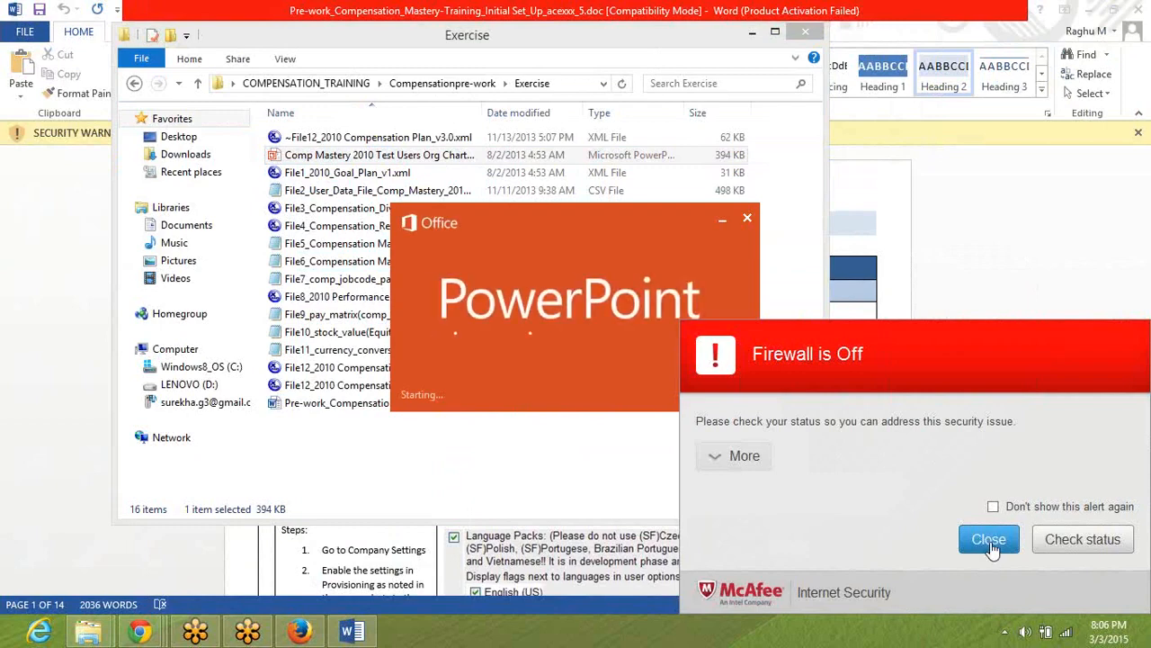
{"action": "left_click", "coordinate": [988, 539]}
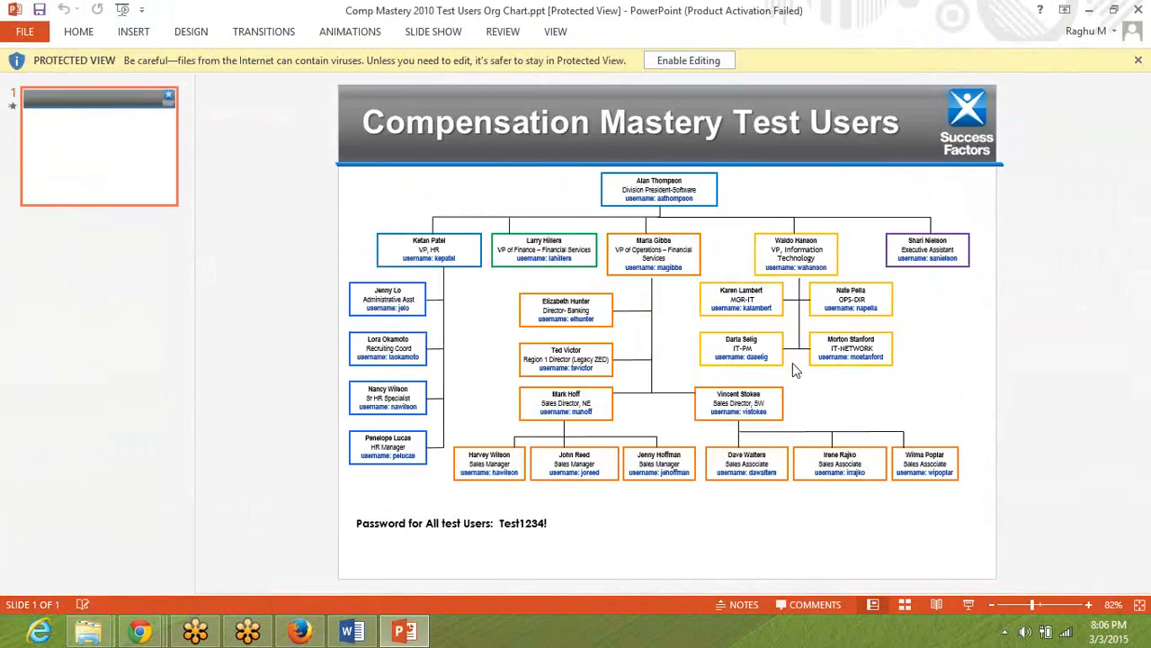
{"action": "left_click", "coordinate": [739, 475]}
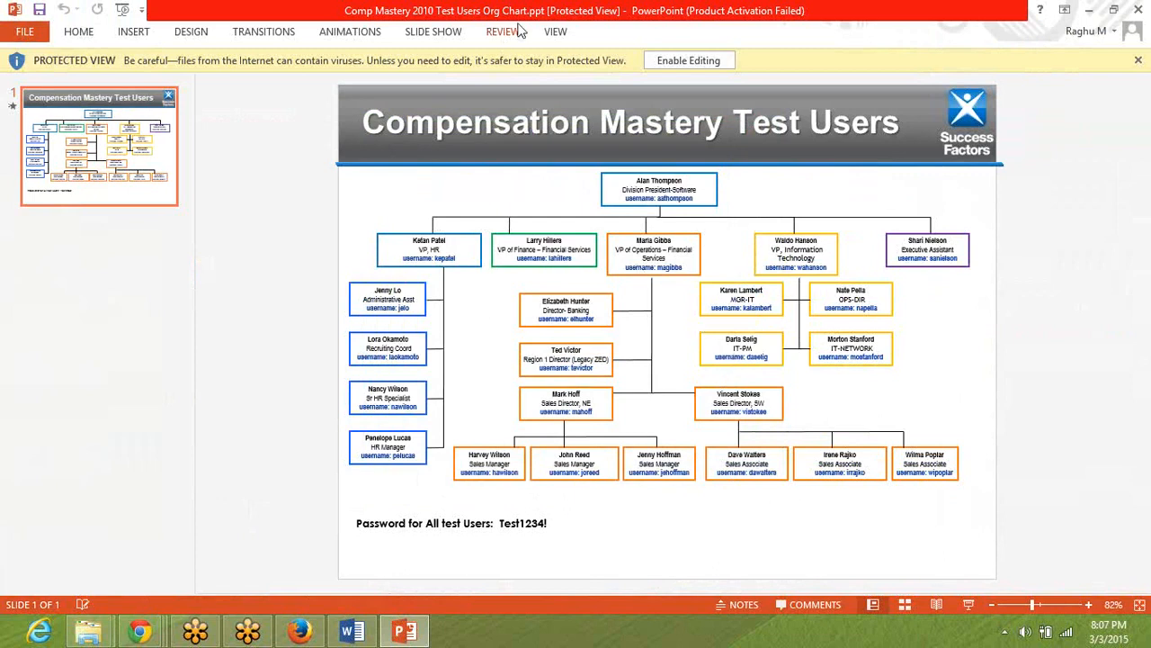
{"action": "left_click", "coordinate": [665, 56]}
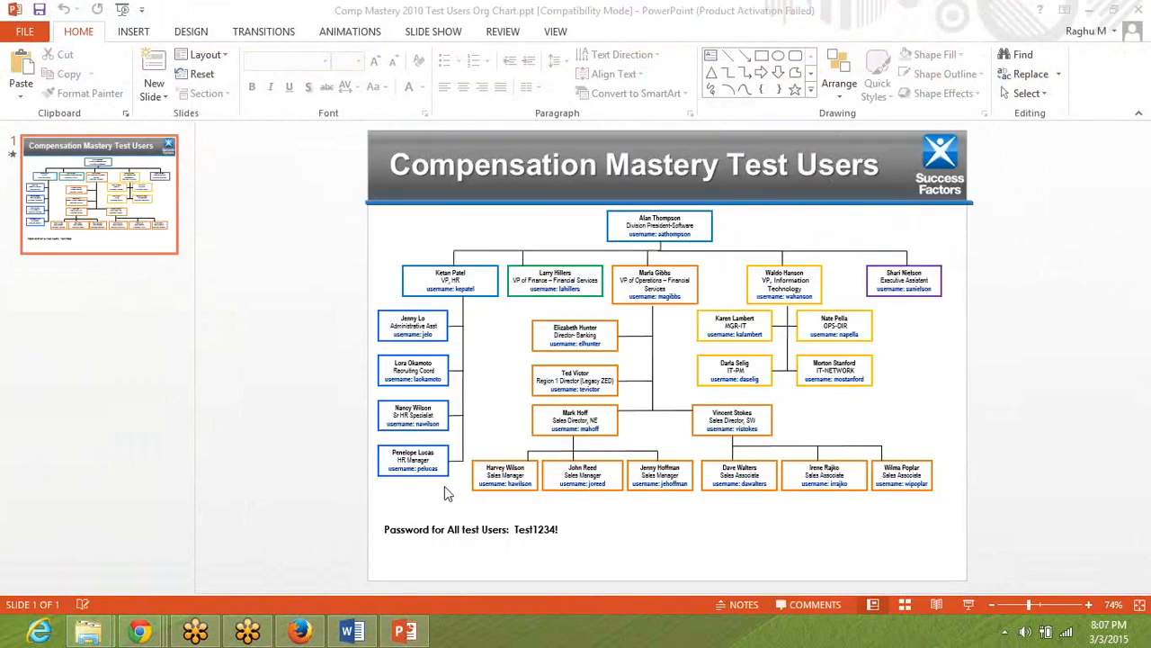
Switch back to the pre-work Word document and examine the XML Editor requirement in the initial setup table.
{"action": "mouse_move", "coordinate": [270, 637]}
{"action": "mouse_move", "coordinate": [140, 634]}
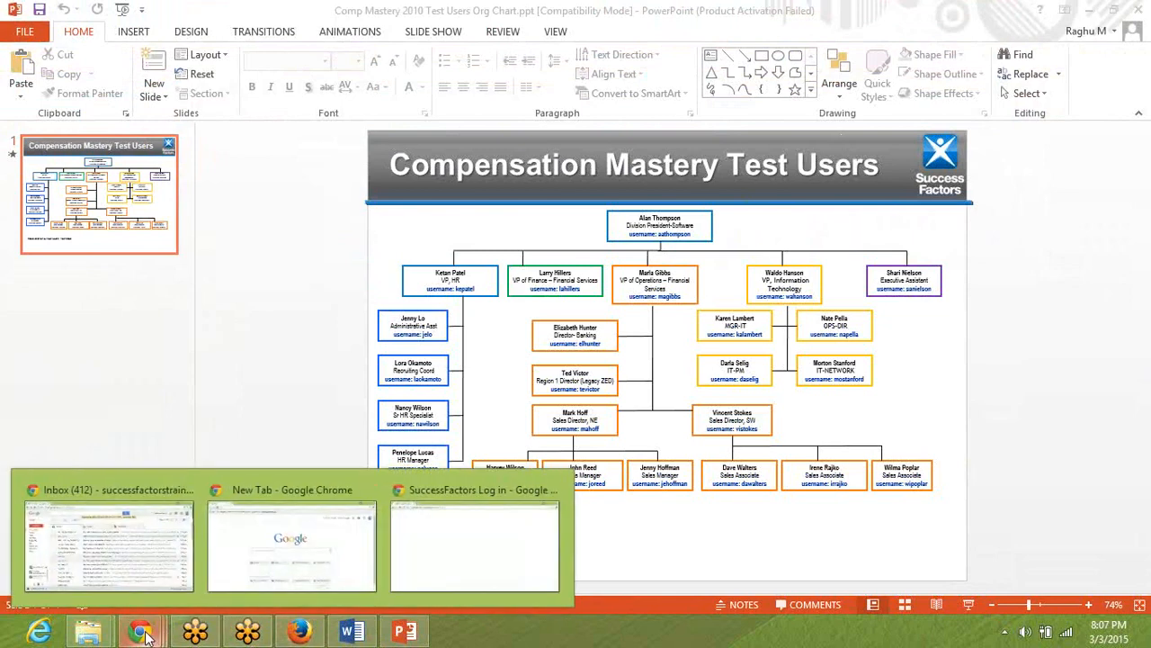
{"action": "left_click", "coordinate": [351, 633]}
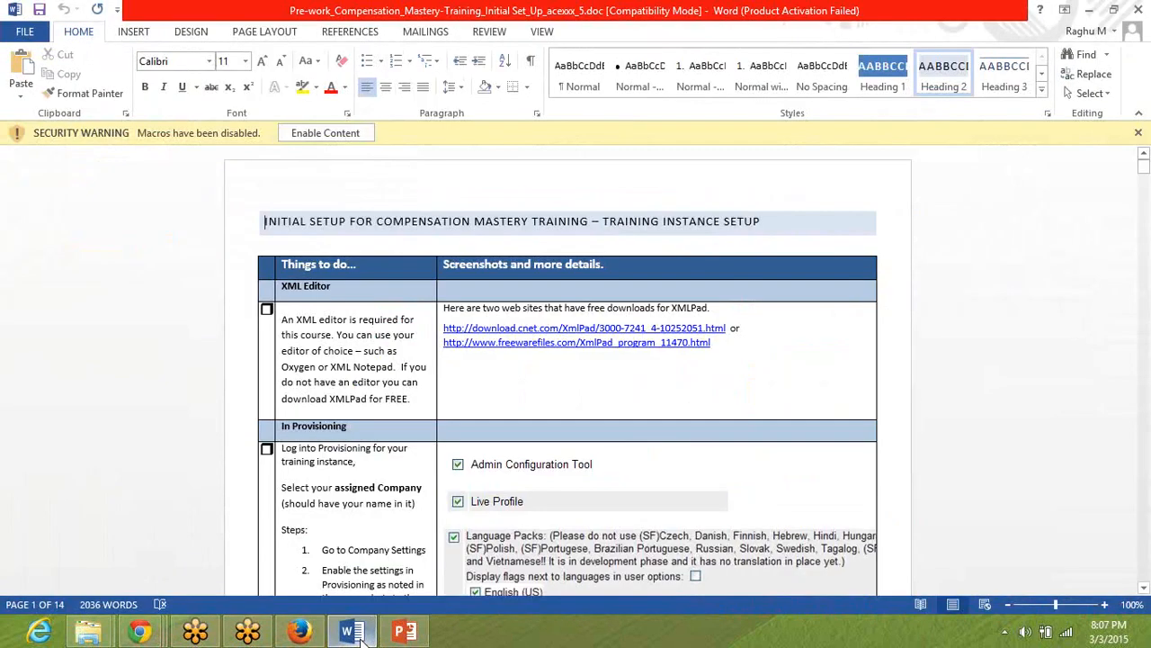
{"action": "left_click", "coordinate": [357, 382]}
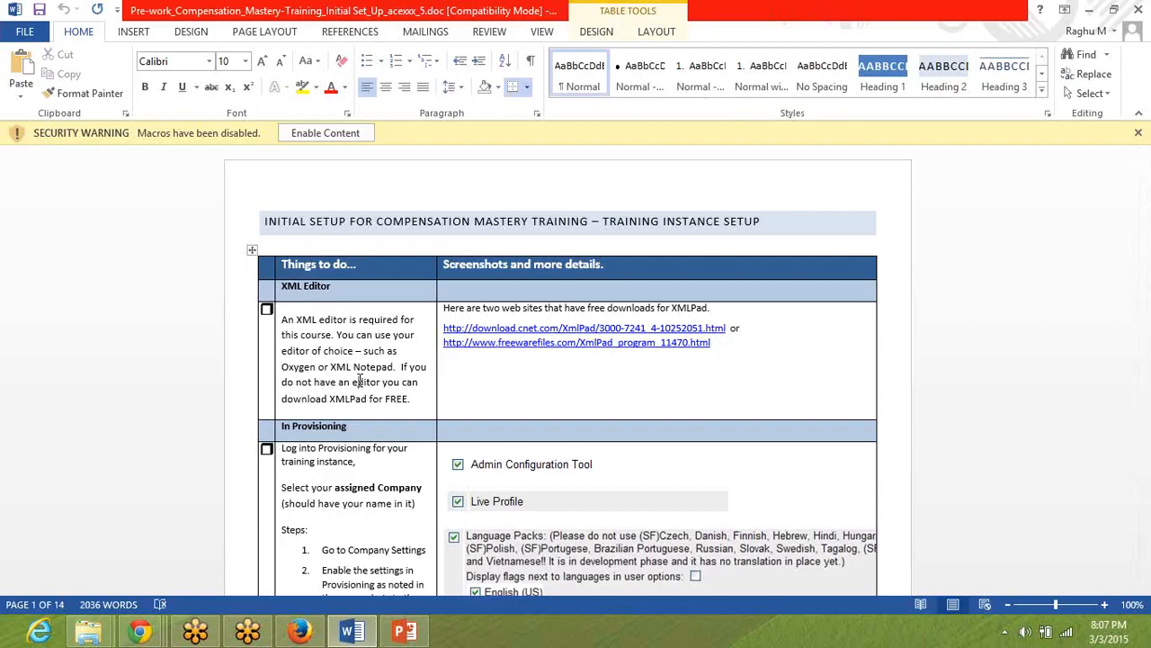
{"action": "double_click", "coordinate": [290, 319]}
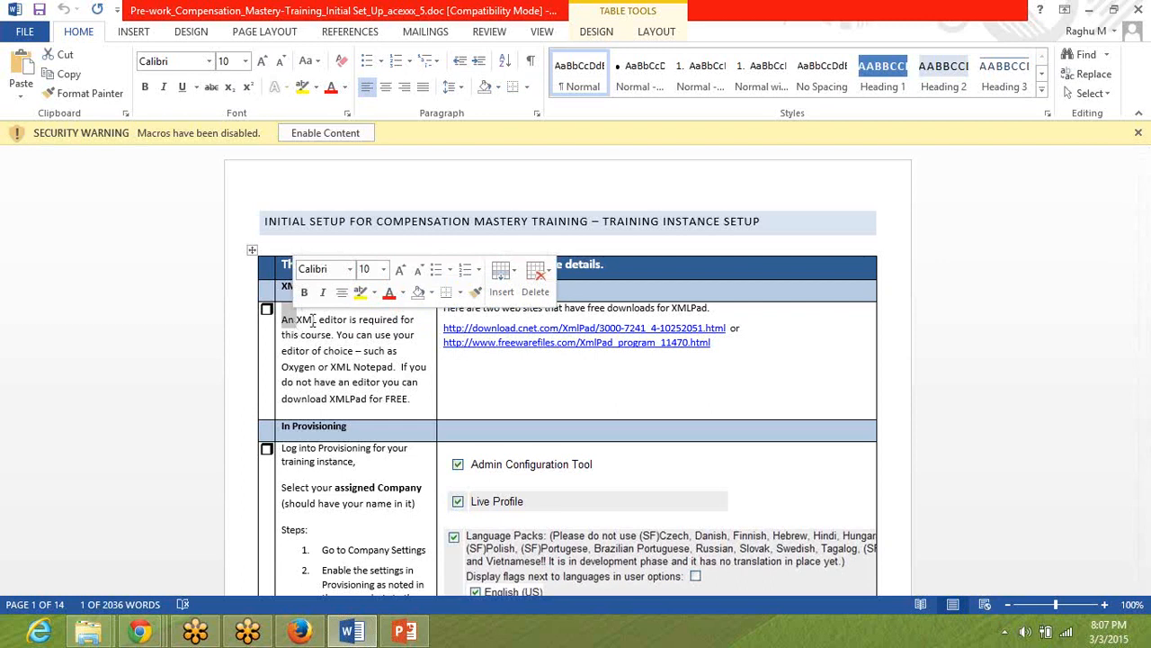
{"action": "left_click", "coordinate": [1132, 251]}
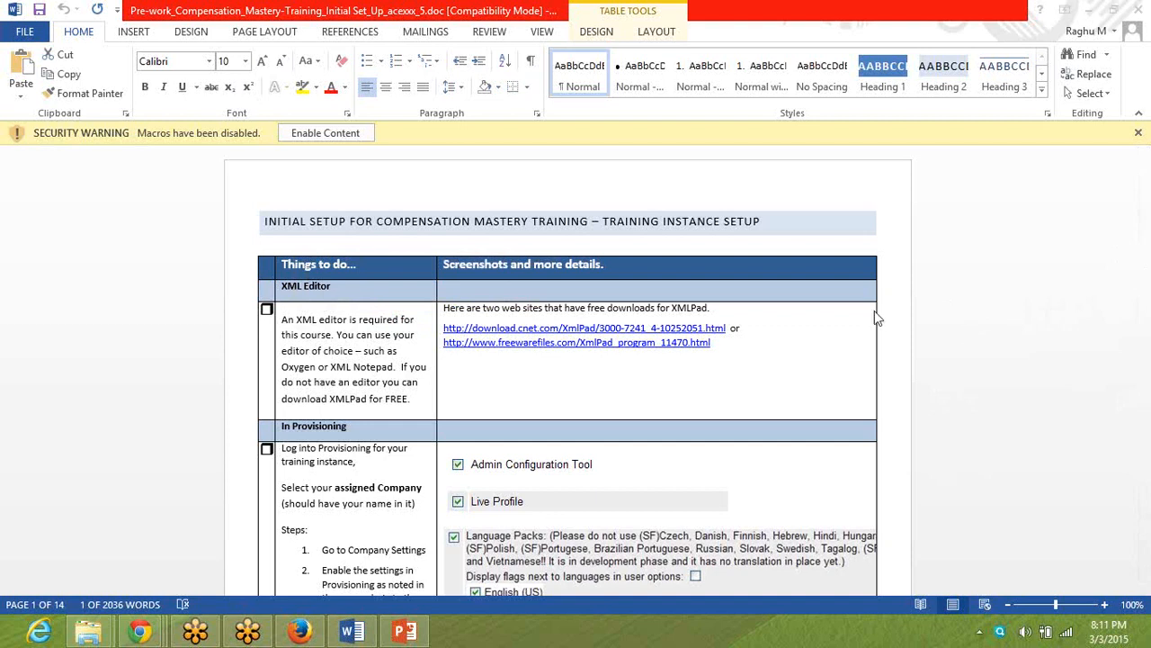
Enable the blocked macro content in the pre-work document.
{"action": "left_click", "coordinate": [538, 269]}
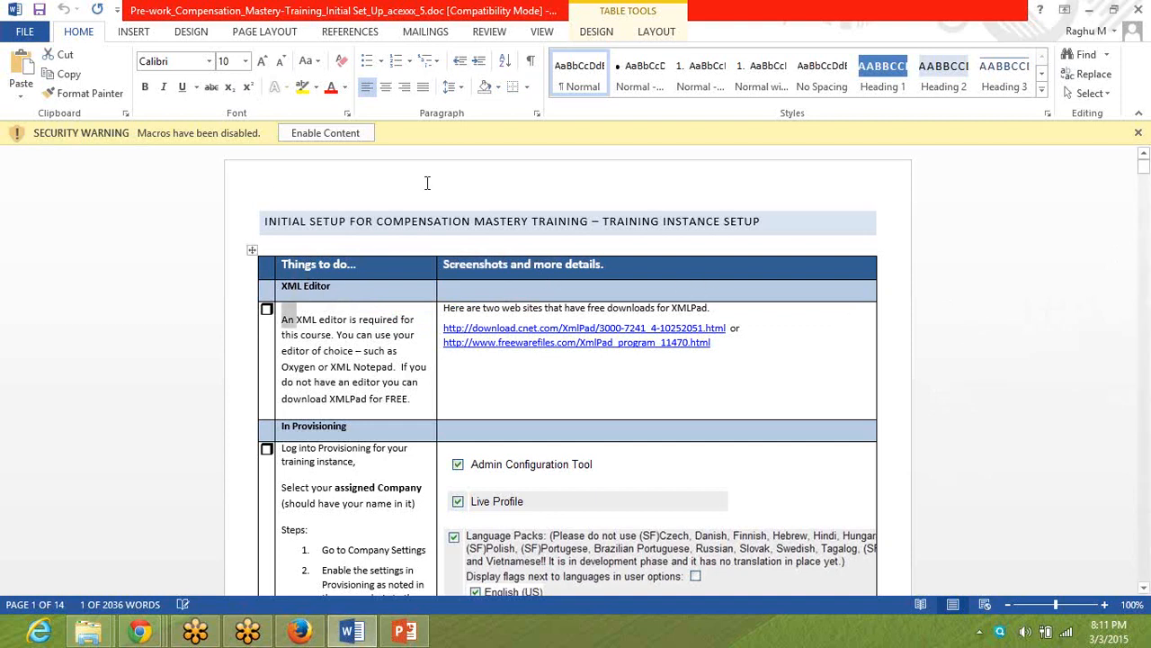
{"action": "left_click", "coordinate": [326, 133]}
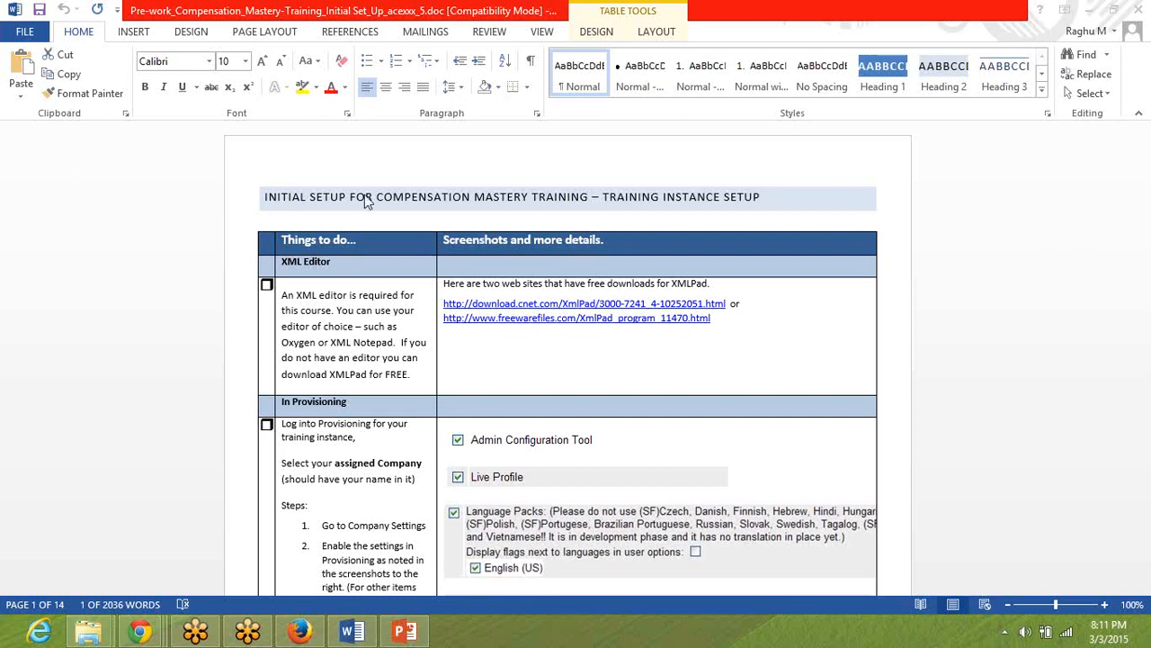
{"action": "double_click", "coordinate": [449, 152]}
Create a blank Word document and write the line "COmpa Ratio :: Current Salary / Industry Salary Mid Point" followed by an empty line.
{"action": "key", "text": "ctrl+n"}
{"action": "type", "text": "COmpar"}
{"action": "key", "text": "BackSpace"}
{"action": "type", "text": "R"}
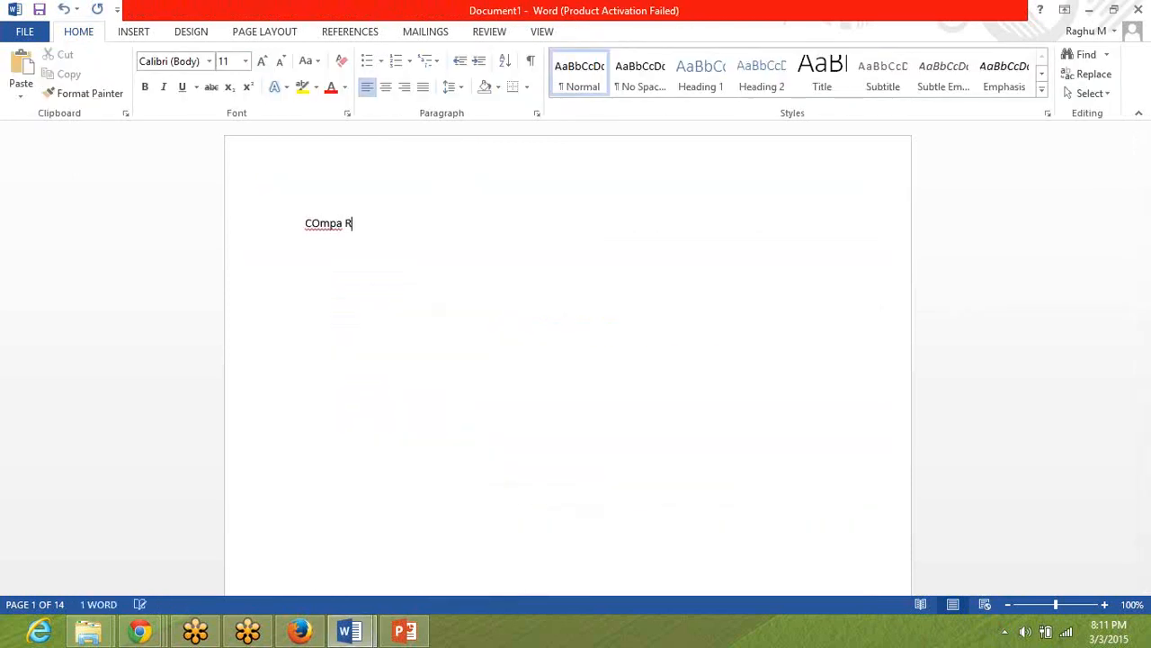
{"action": "type", "text": "atio :: Current Salary "}
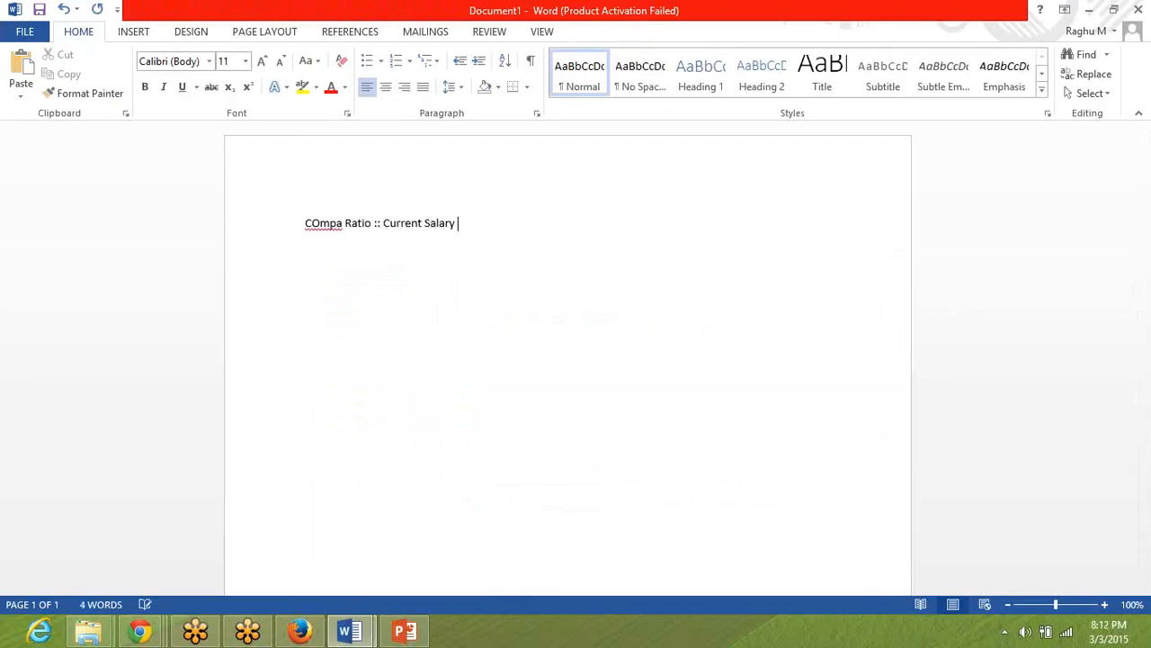
{"action": "type", "text": "/ Industry Salary Mid Point"}
{"action": "key", "text": "Return"}
{"action": "key", "text": "Return"}
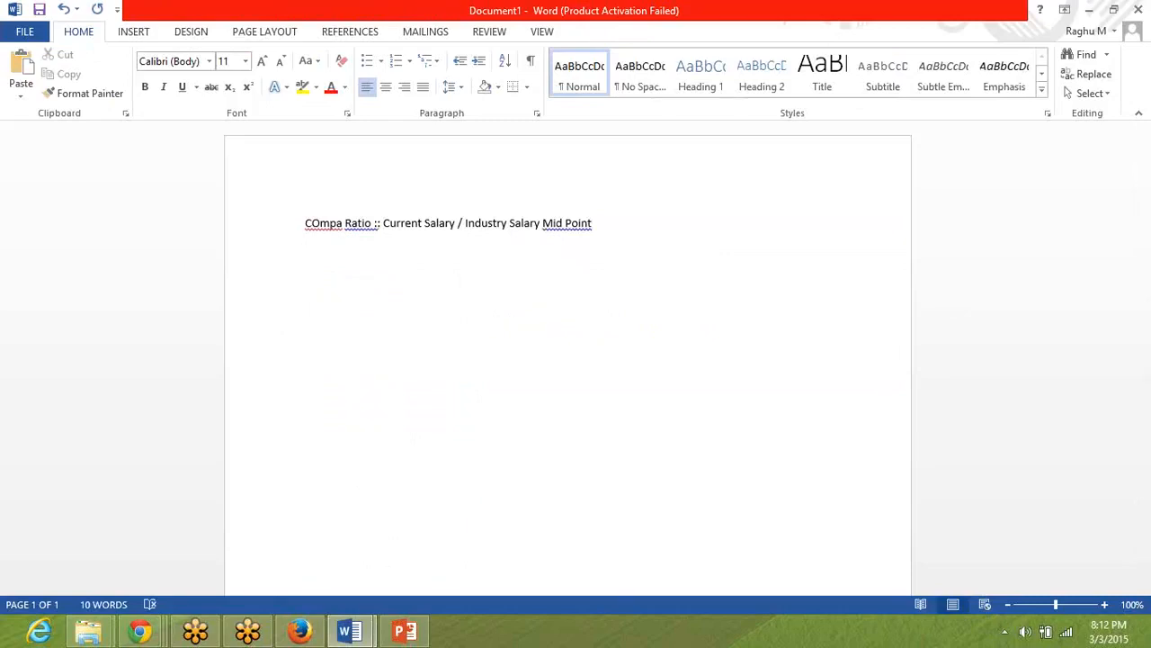
Add the line "Range Pentration:: (Current Salary – Range Minimum) / (Range Maximum – Range Minimum)" with empty lines below it.
{"action": "type", "text": "Range Pentration:: "}
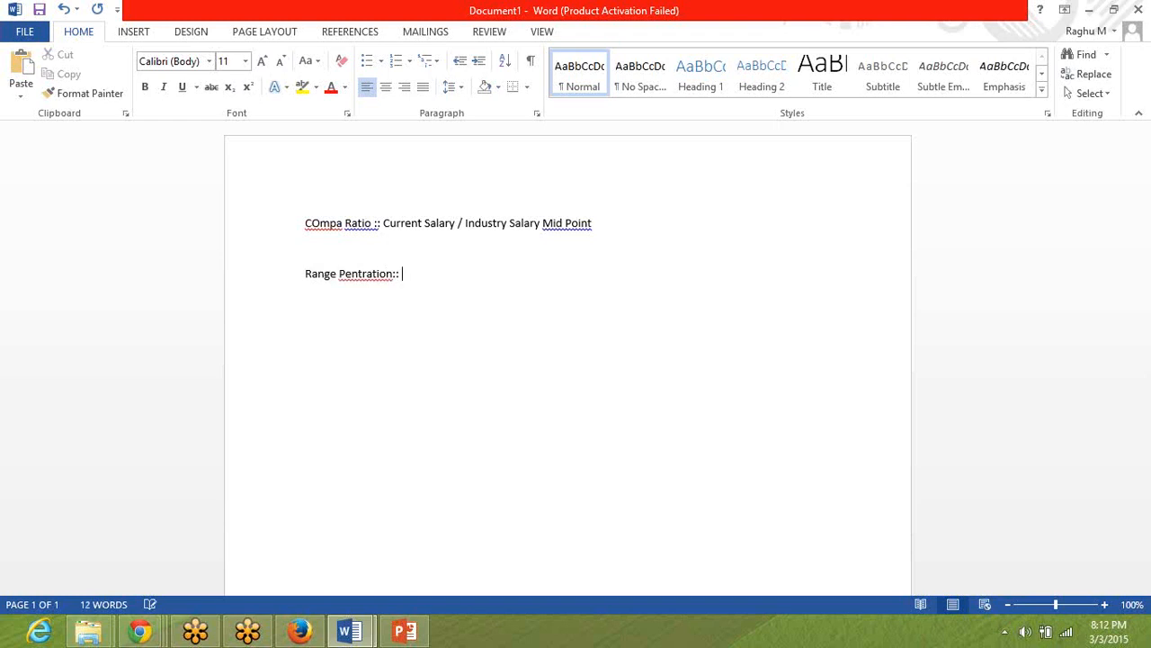
{"action": "type", "text": "("}
{"action": "type", "text": "Current Salary"}
{"action": "type", "text": " - "}
{"action": "type", "text": "Range Minim"}
{"action": "type", "text": "um) "}
{"action": "type", "text": "/ ("}
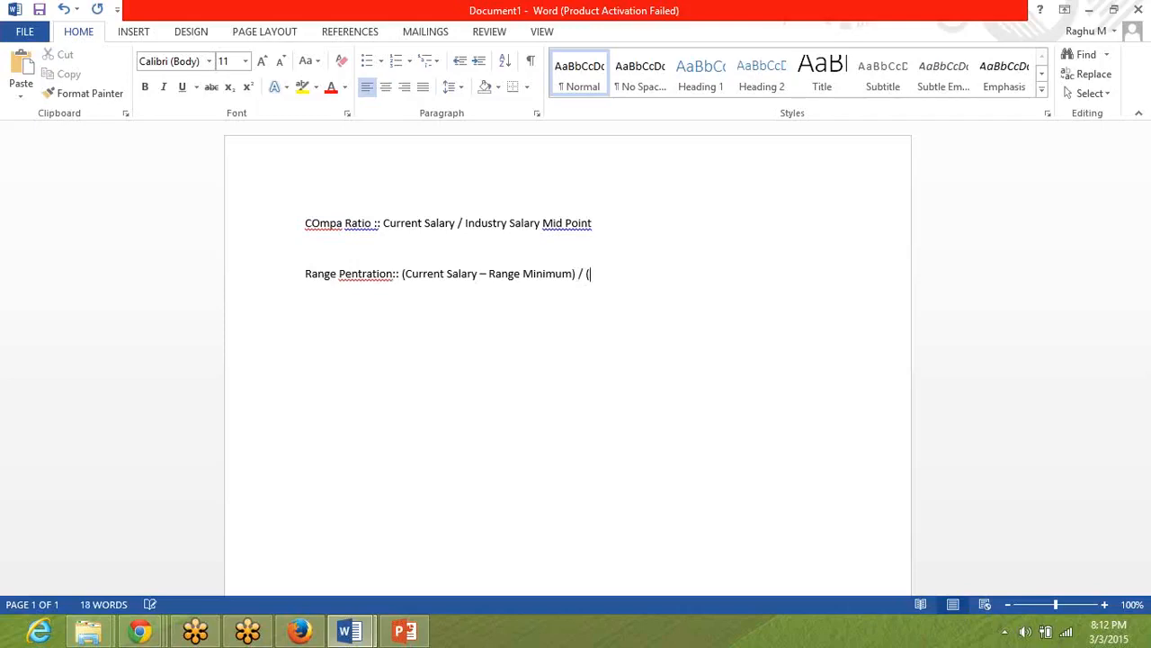
{"action": "type", "text": "Range Maximum - Range Minimum)"}
{"action": "key", "text": "Return"}
{"action": "key", "text": "Return"}
{"action": "key", "text": "BackSpace"}
{"action": "key", "text": "BackSpace"}
{"action": "key", "text": "Return"}
{"action": "key", "text": "Return"}
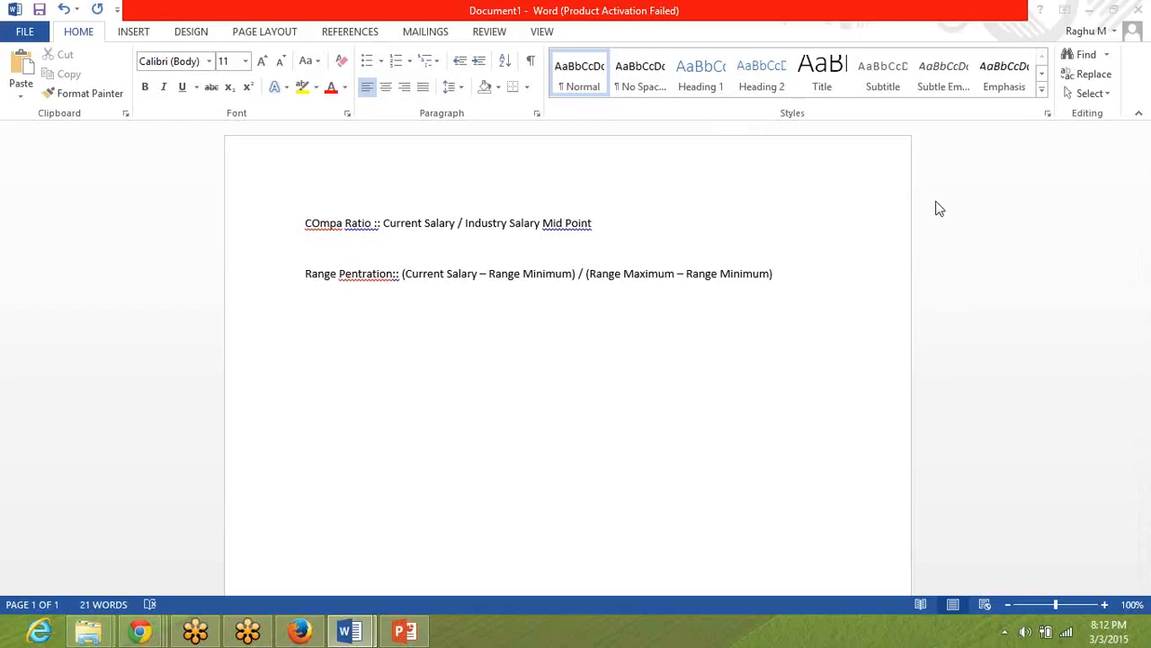
{"action": "left_click", "coordinate": [531, 441]}
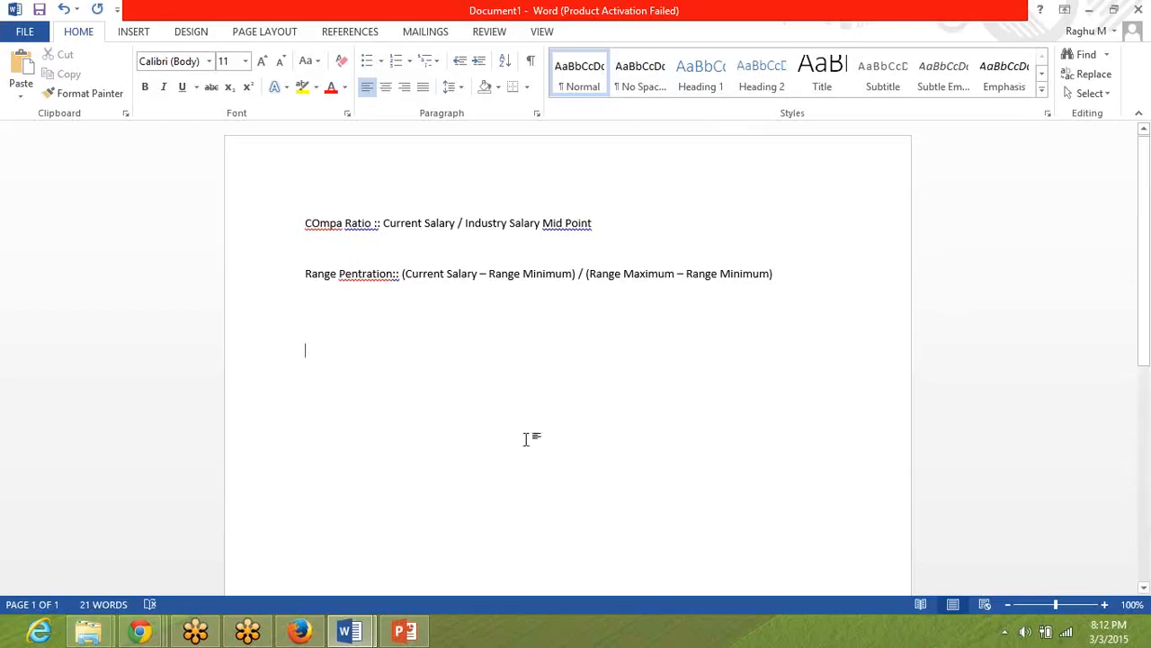
Switch to Firefox and log in to SuccessFactors with company ID acecx3, username hradmin and the account password.
{"action": "left_click", "coordinate": [299, 631]}
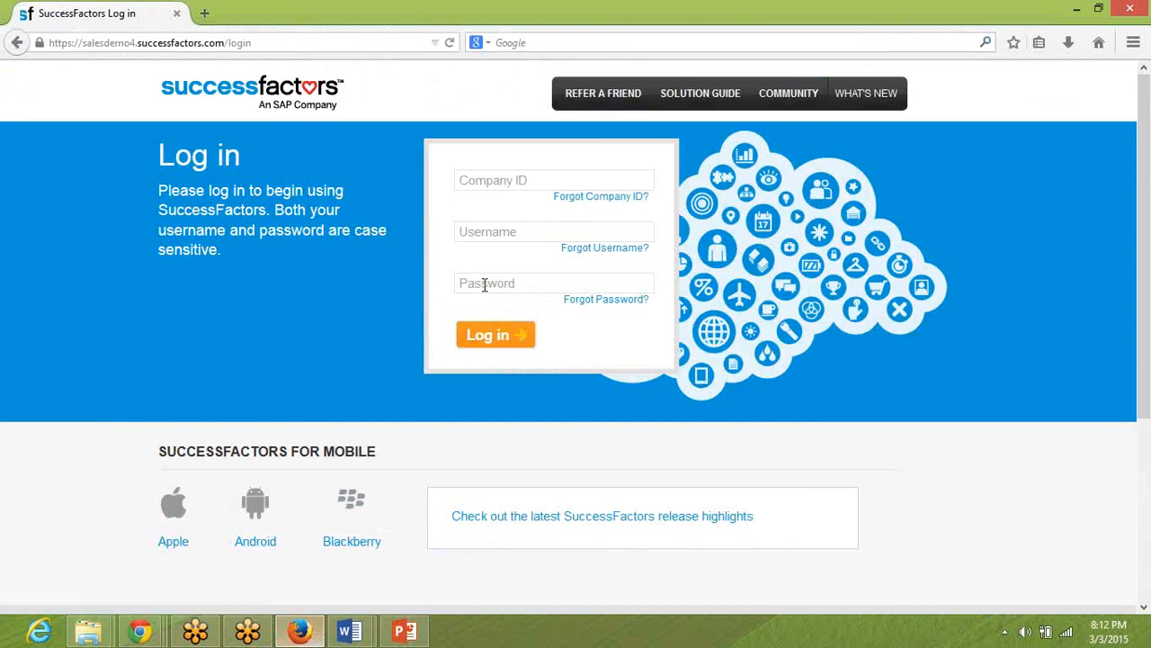
{"action": "left_click", "coordinate": [534, 181]}
{"action": "type", "text": "acecx3"}
{"action": "key", "text": "Tab"}
{"action": "type", "text": "hradmin"}
{"action": "key", "text": "Tab"}
{"action": "type", "text": "p*************"}
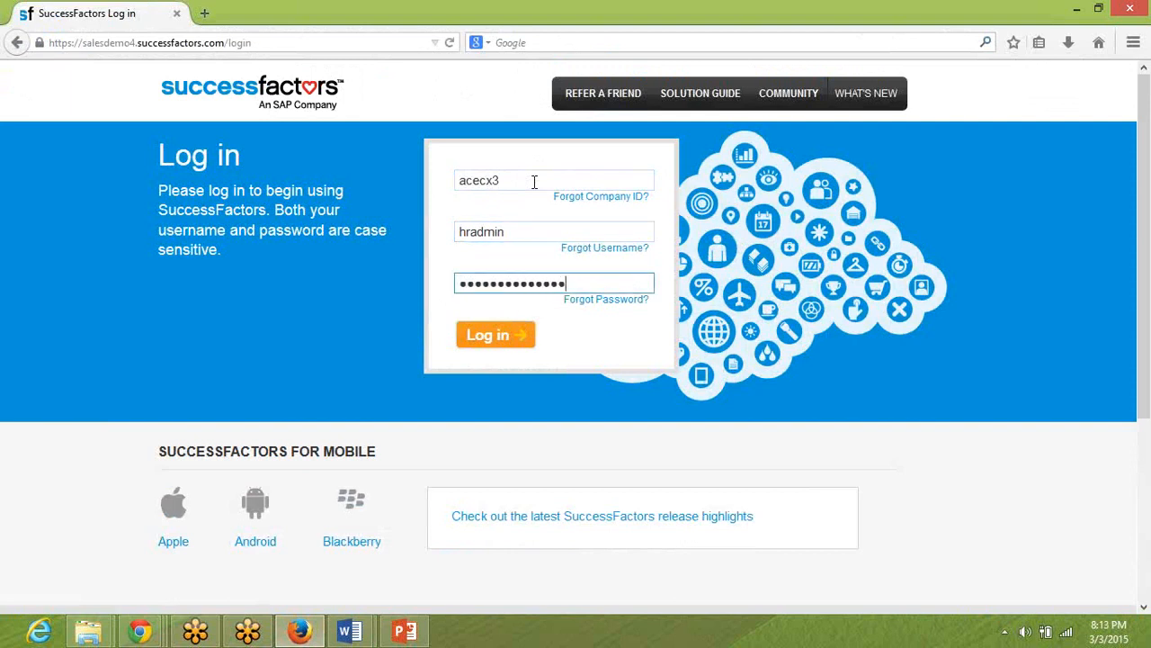
{"action": "key", "text": "Return"}
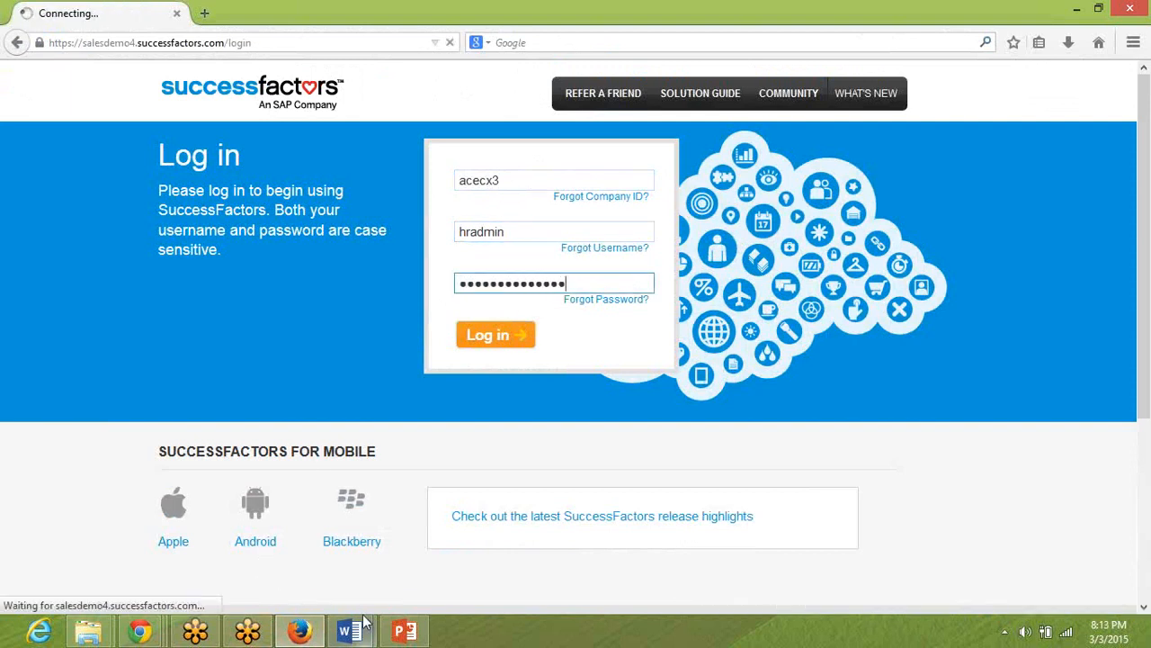
Switch back to the pre-work Word document and leave its header editing by returning to the XML Editor text.
{"action": "mouse_move", "coordinate": [364, 621]}
{"action": "left_click", "coordinate": [283, 537]}
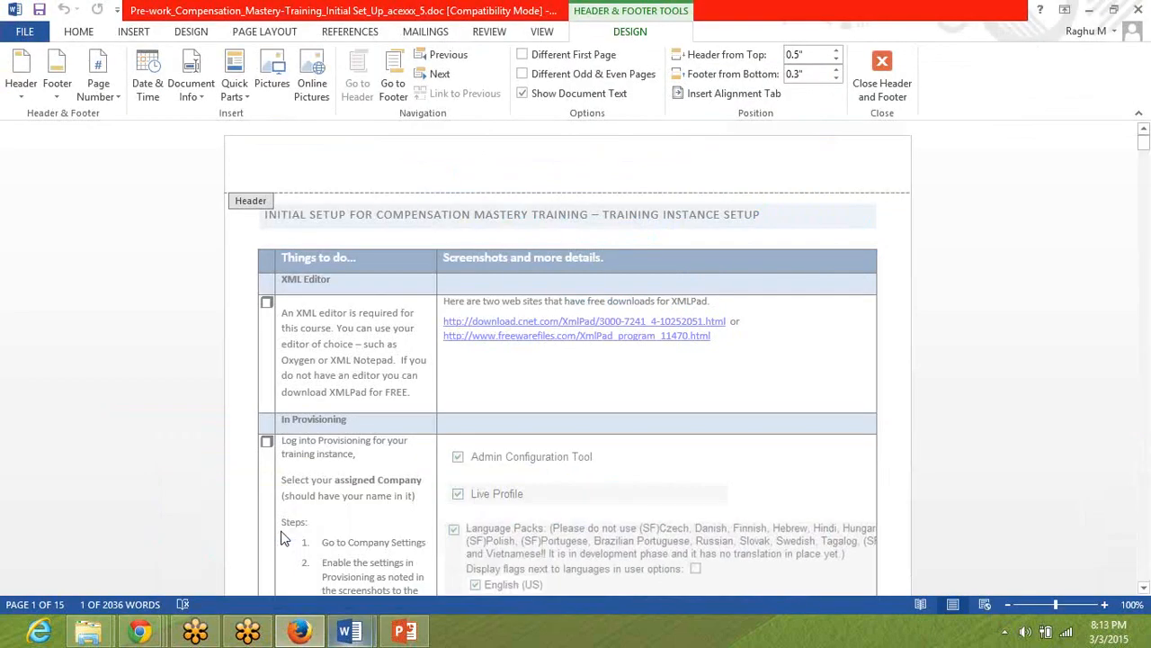
{"action": "double_click", "coordinate": [372, 359]}
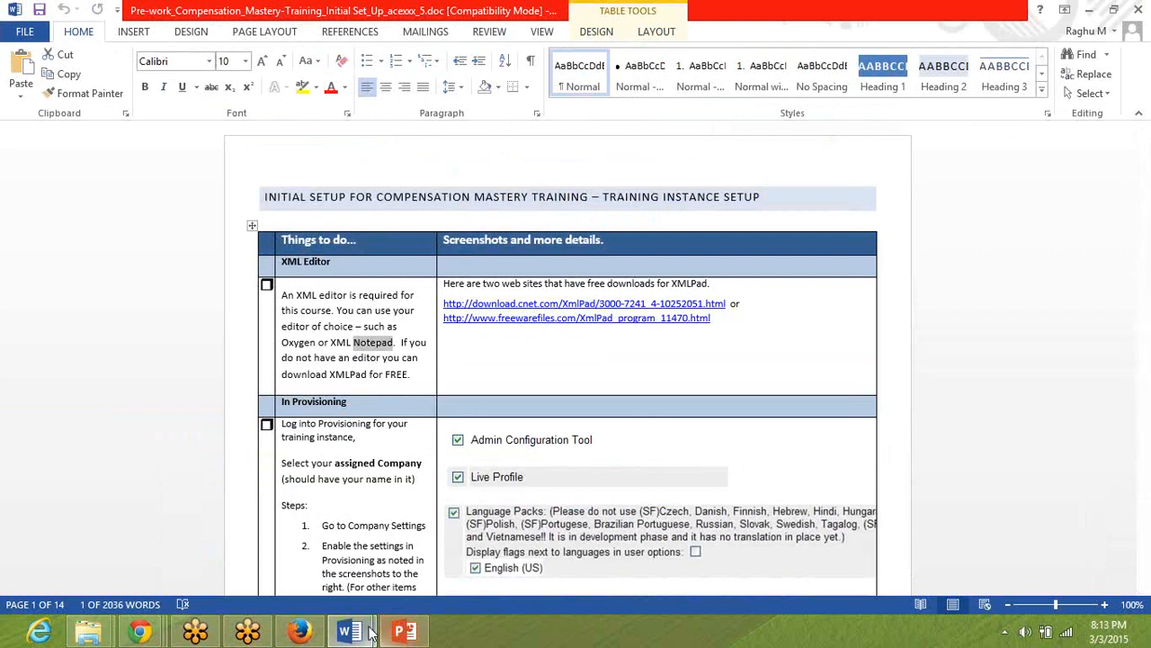
Switch to the new document with the salary formulas and set its zoom to 125%.
{"action": "mouse_move", "coordinate": [372, 632]}
{"action": "left_click", "coordinate": [400, 567]}
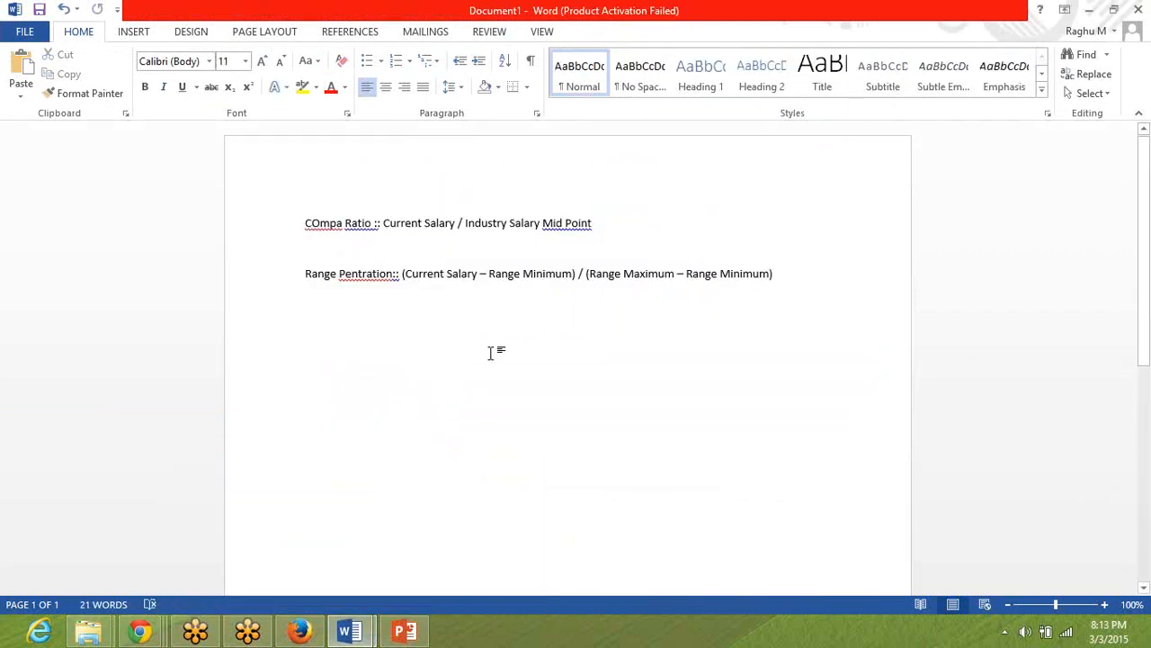
{"action": "key", "text": "ctrl+a"}
{"action": "left_click", "coordinate": [532, 33]}
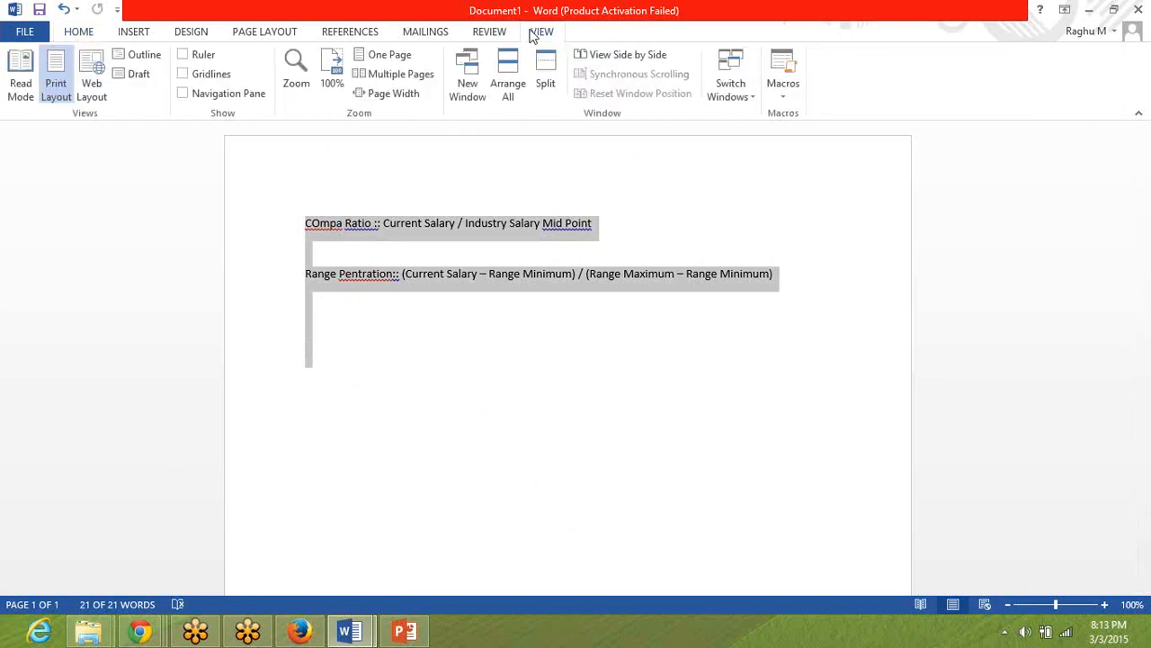
{"action": "left_click", "coordinate": [305, 65]}
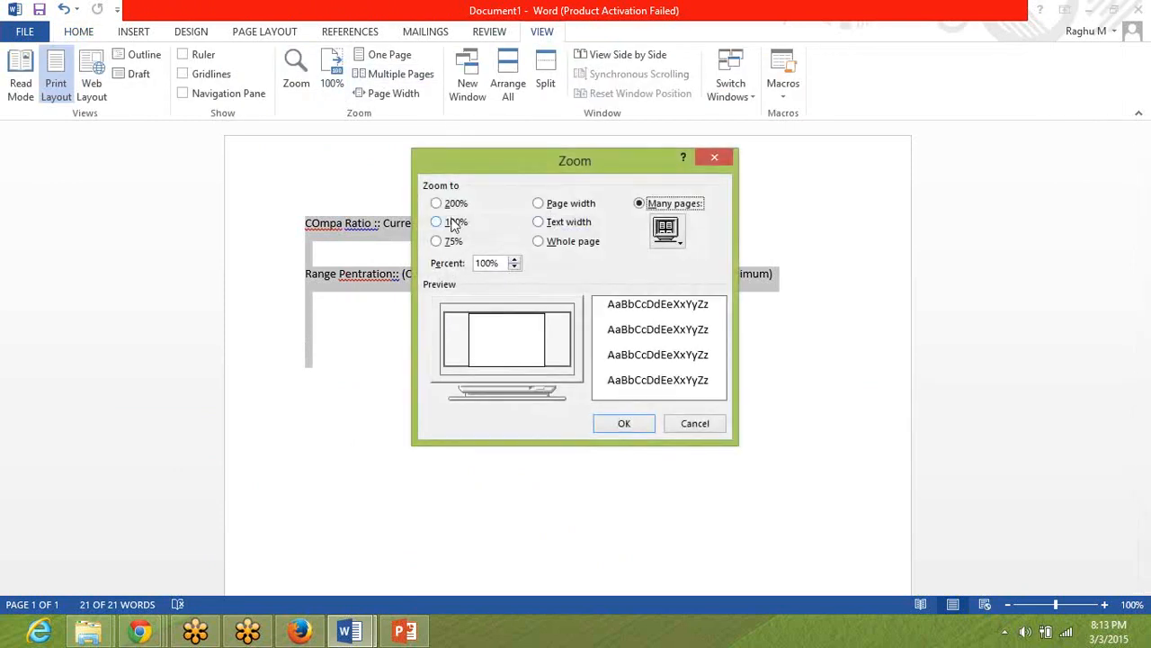
{"action": "left_click", "coordinate": [493, 261]}
{"action": "type", "text": "125"}
{"action": "key", "text": "Return"}
{"action": "left_click", "coordinate": [570, 363]}
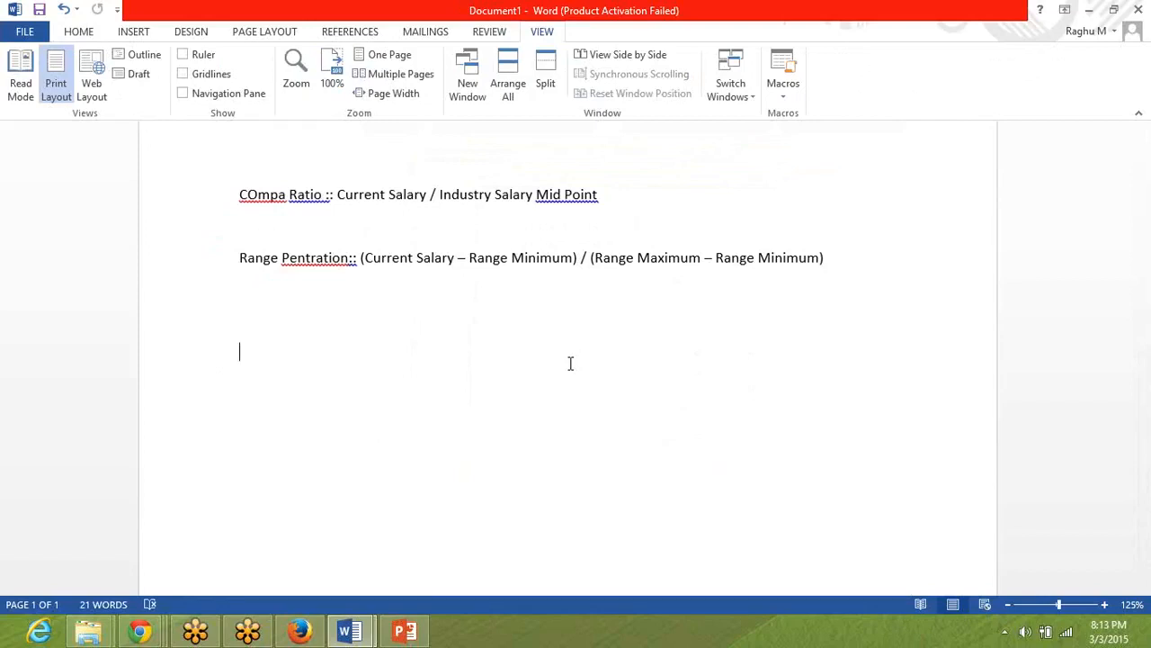
Return to the pre-work document and review the In Provisioning settings it requires, from the first page through the Admin Set up section.
{"action": "key", "text": "alt"}
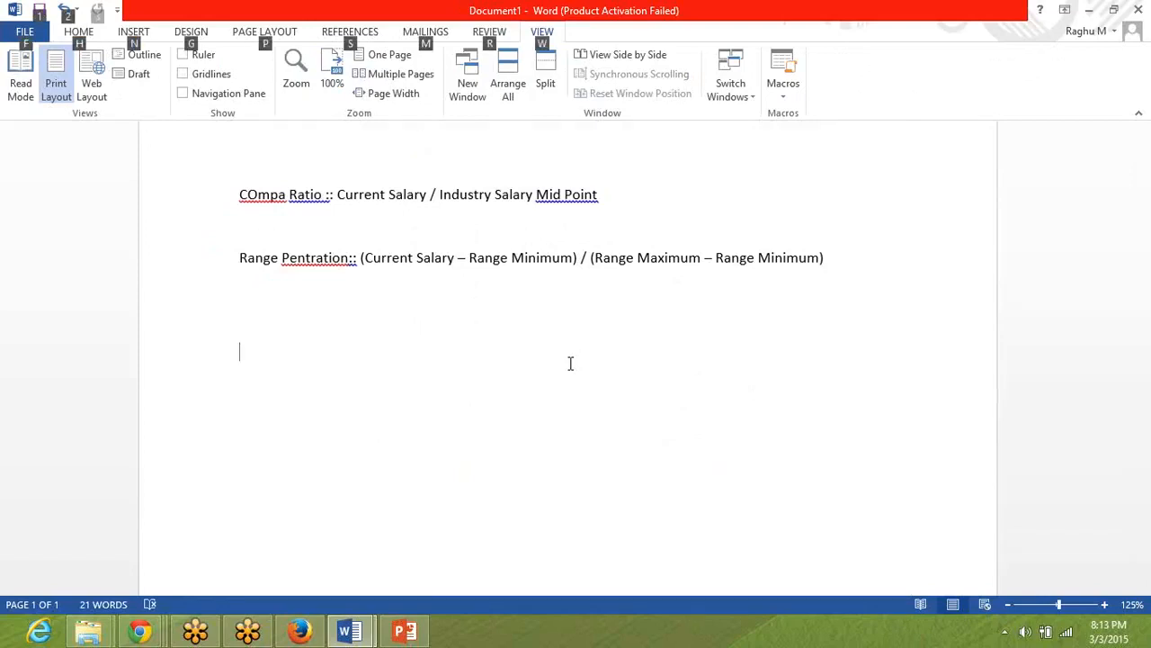
{"action": "left_click", "coordinate": [936, 183]}
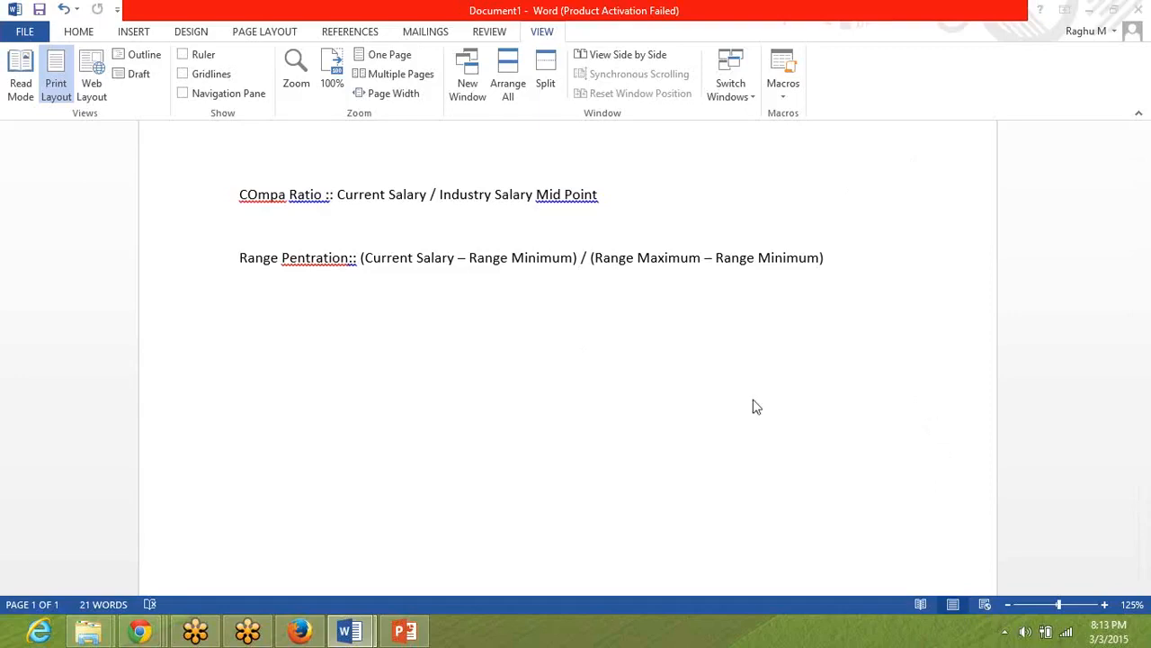
{"action": "key", "text": "alt+Tab"}
{"action": "key", "text": "alt+Tab"}
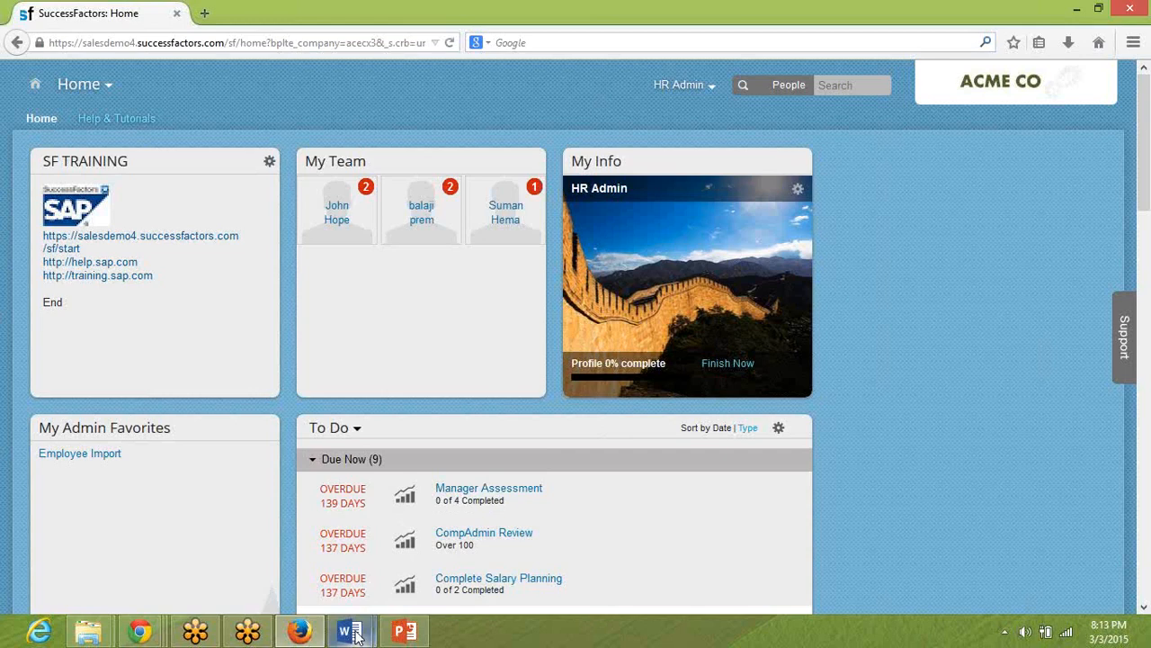
{"action": "mouse_move", "coordinate": [354, 634]}
{"action": "left_click", "coordinate": [303, 551]}
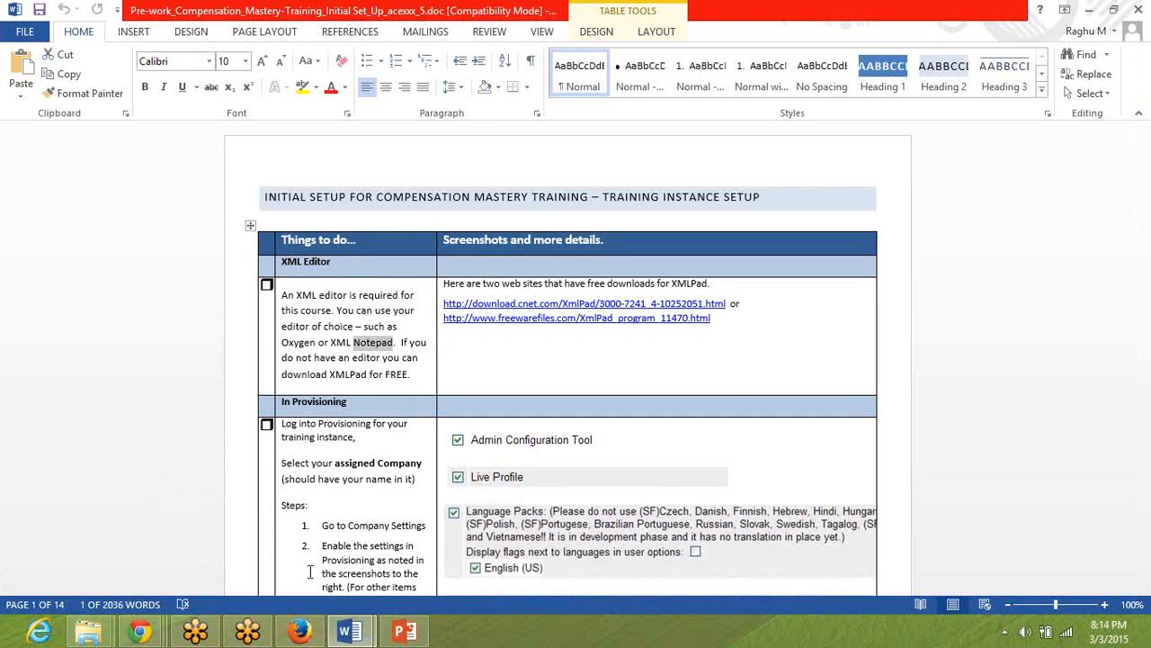
{"action": "left_click", "coordinate": [346, 485]}
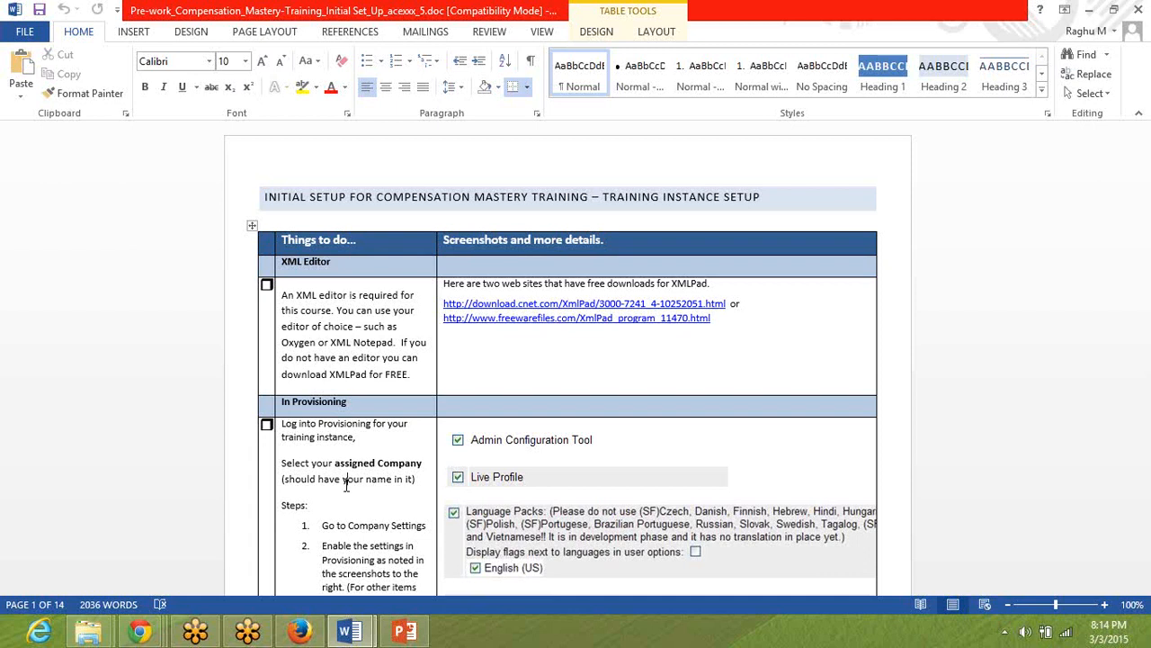
{"action": "key", "text": "Page_Down"}
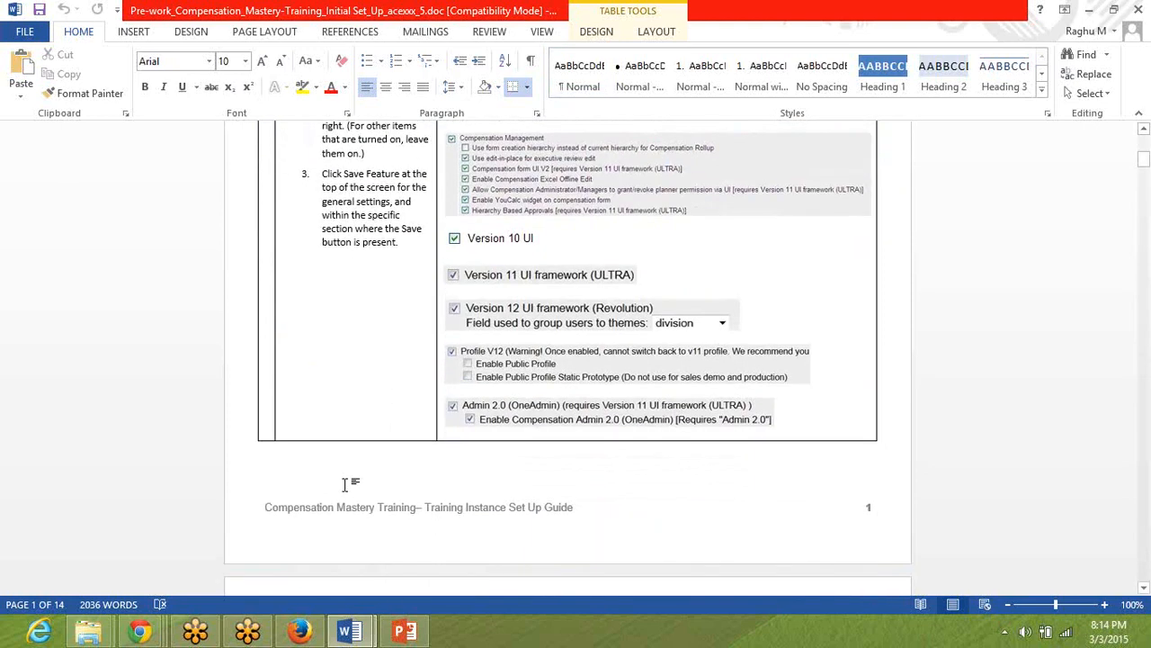
{"action": "key", "text": "Page_Down"}
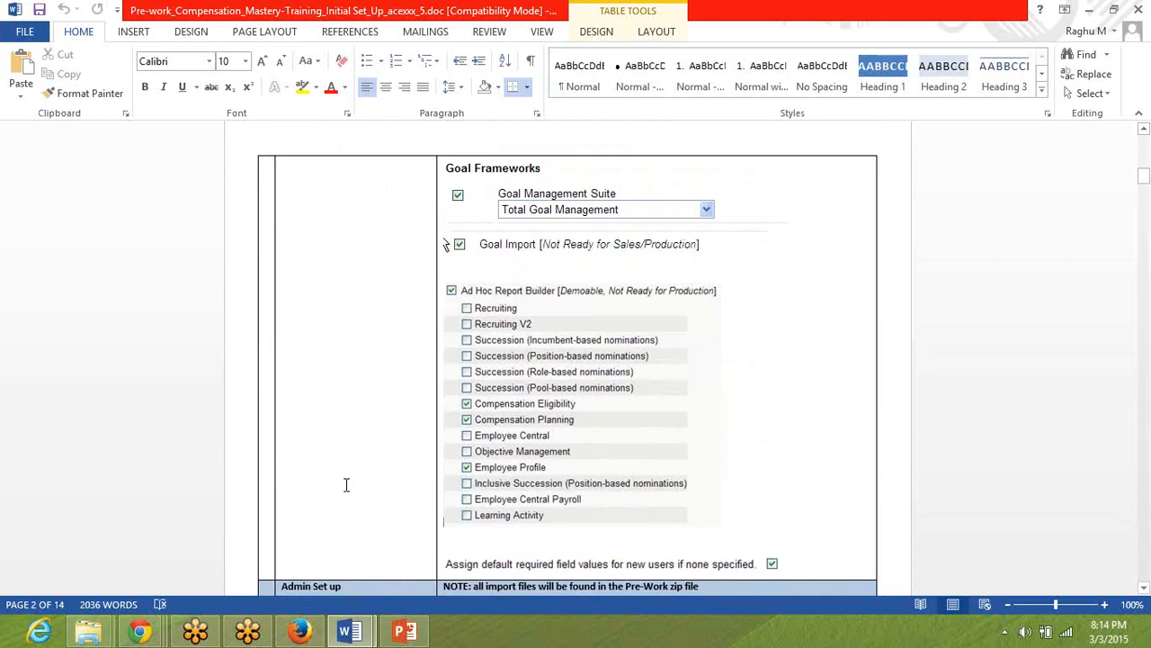
{"action": "key", "text": "Page_Down"}
{"action": "key", "text": "Page_Up"}
{"action": "key", "text": "ctrl+Home"}
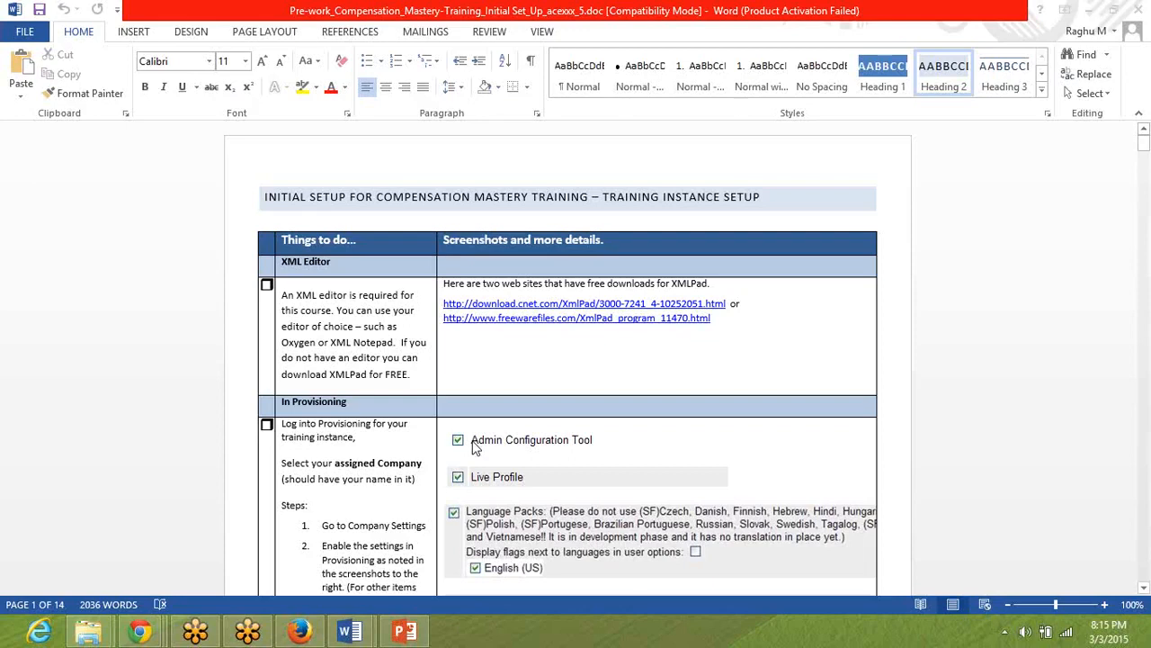
{"action": "left_click", "coordinate": [372, 464]}
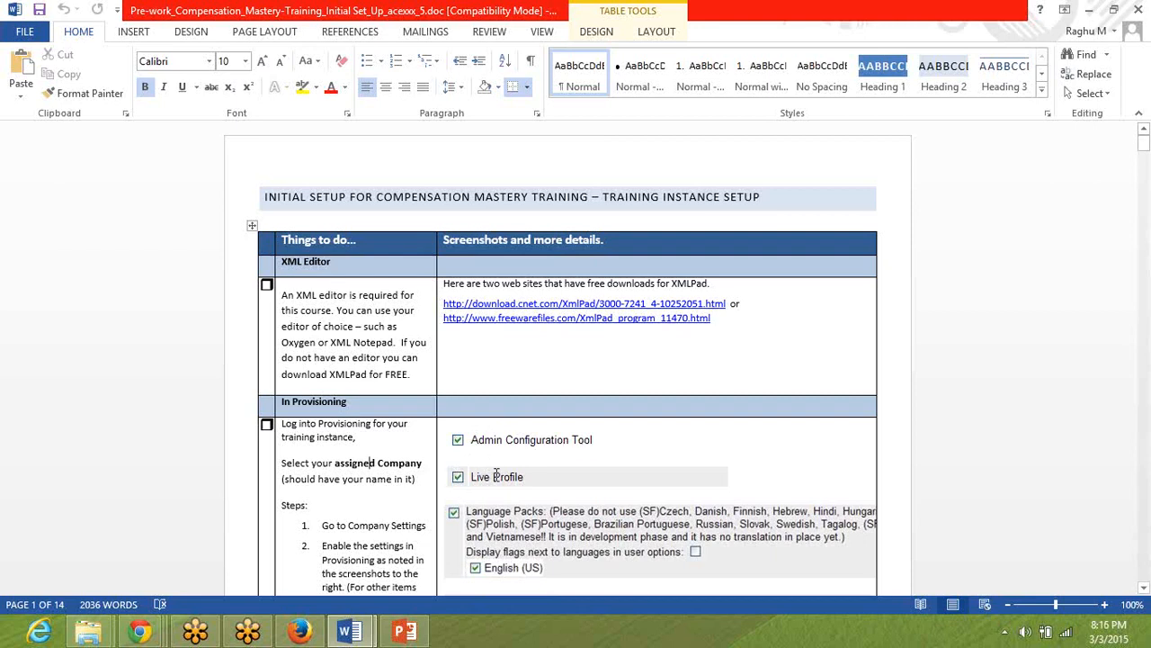
Open the Admin Tools page for the HR Admin user in SuccessFactors in Firefox and compare it with the pre-work document.
{"action": "left_click", "coordinate": [299, 632]}
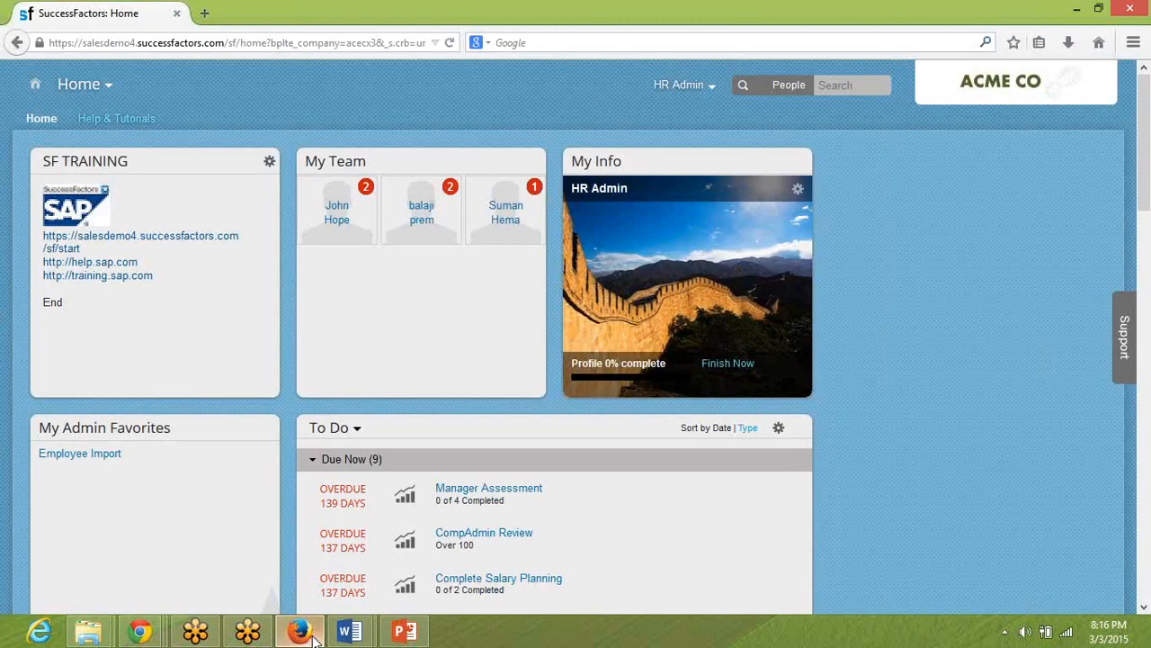
{"action": "left_click", "coordinate": [677, 87]}
{"action": "left_click", "coordinate": [647, 176]}
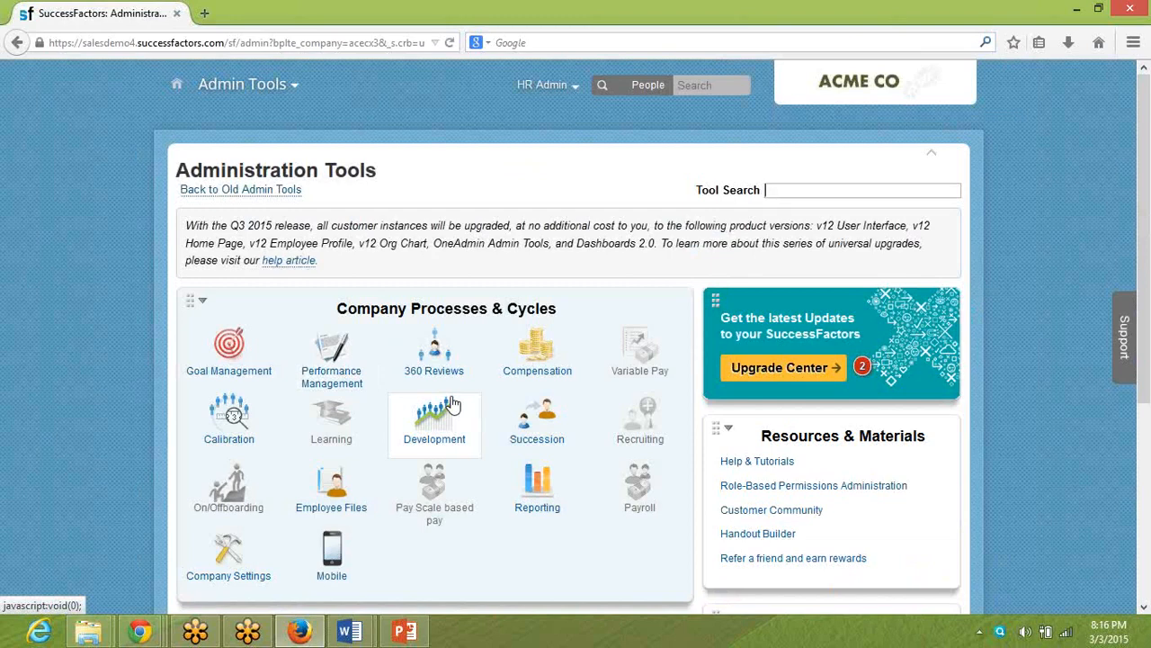
{"action": "key", "text": "alt+Tab"}
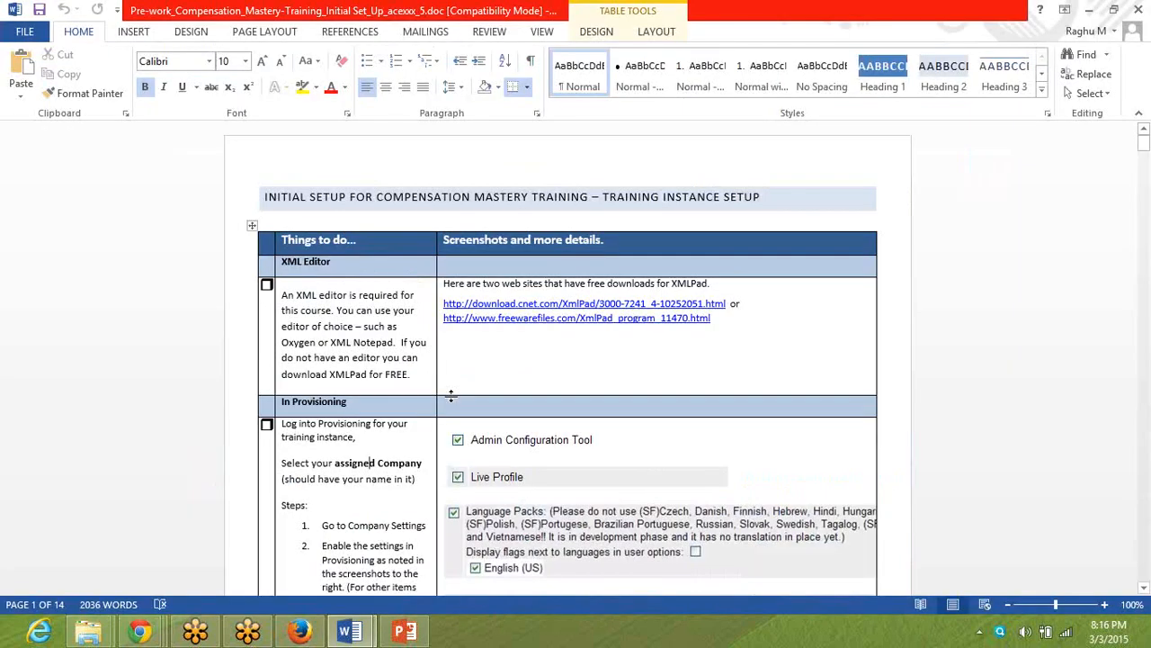
{"action": "key", "text": "alt+Tab"}
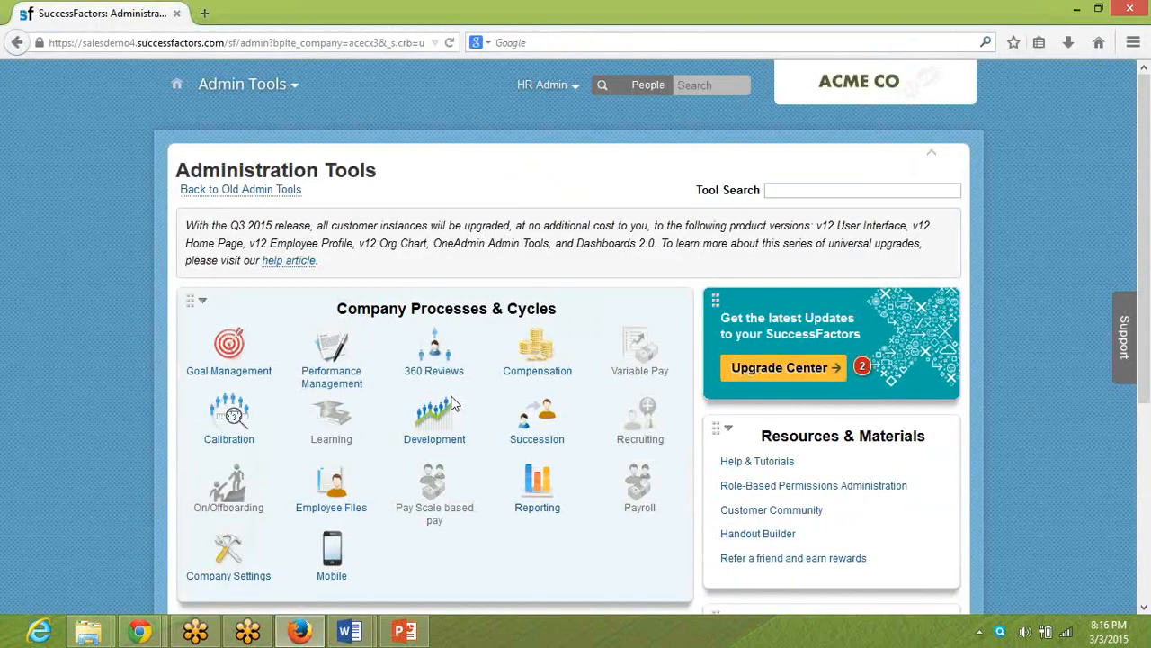
{"action": "key", "text": "alt+Tab"}
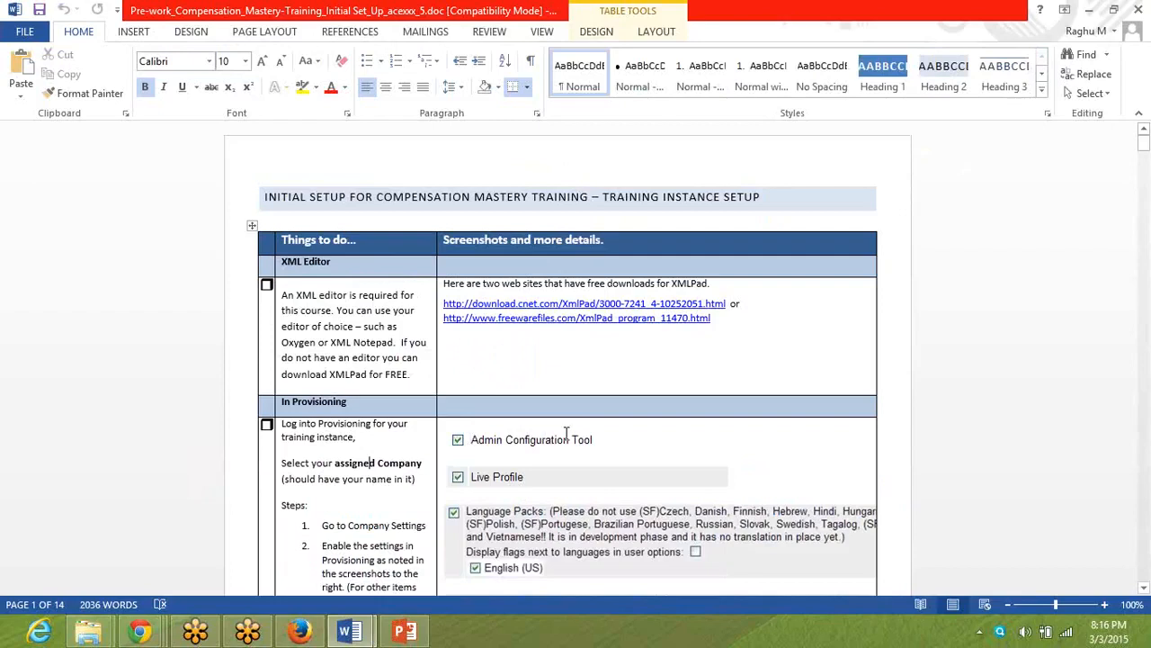
Switch to Chrome and open the Company Settings of the SUCCESSFACTORSM_July2014 company in Provisioning.
{"action": "mouse_move", "coordinate": [144, 627]}
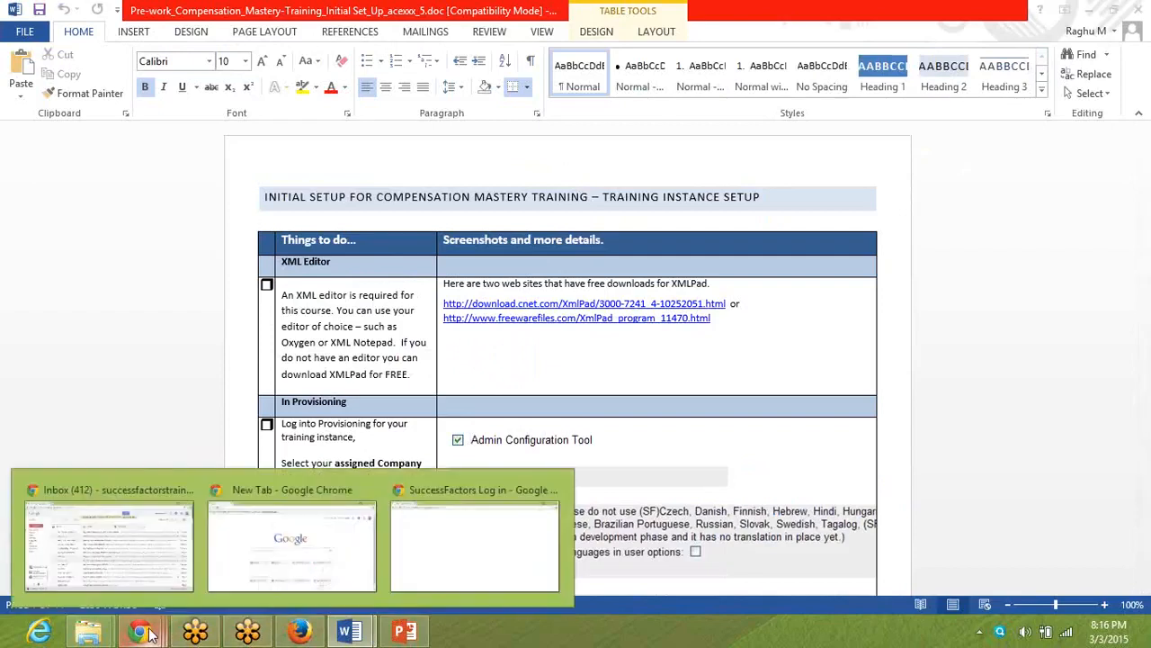
{"action": "left_click", "coordinate": [274, 547]}
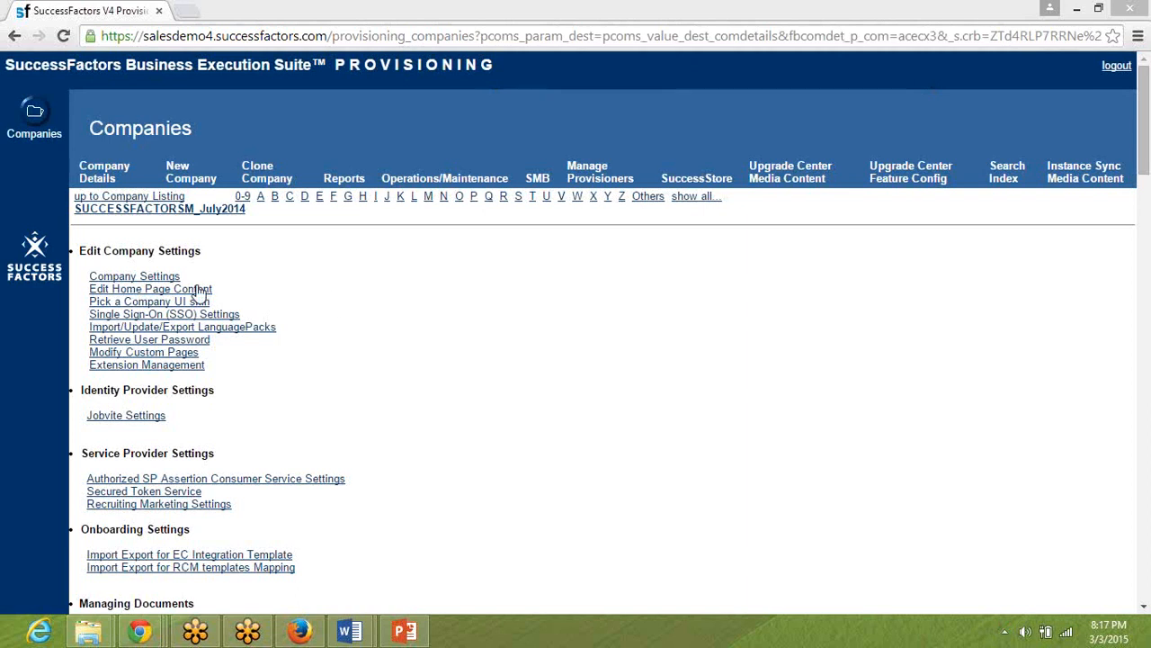
{"action": "left_click", "coordinate": [149, 279]}
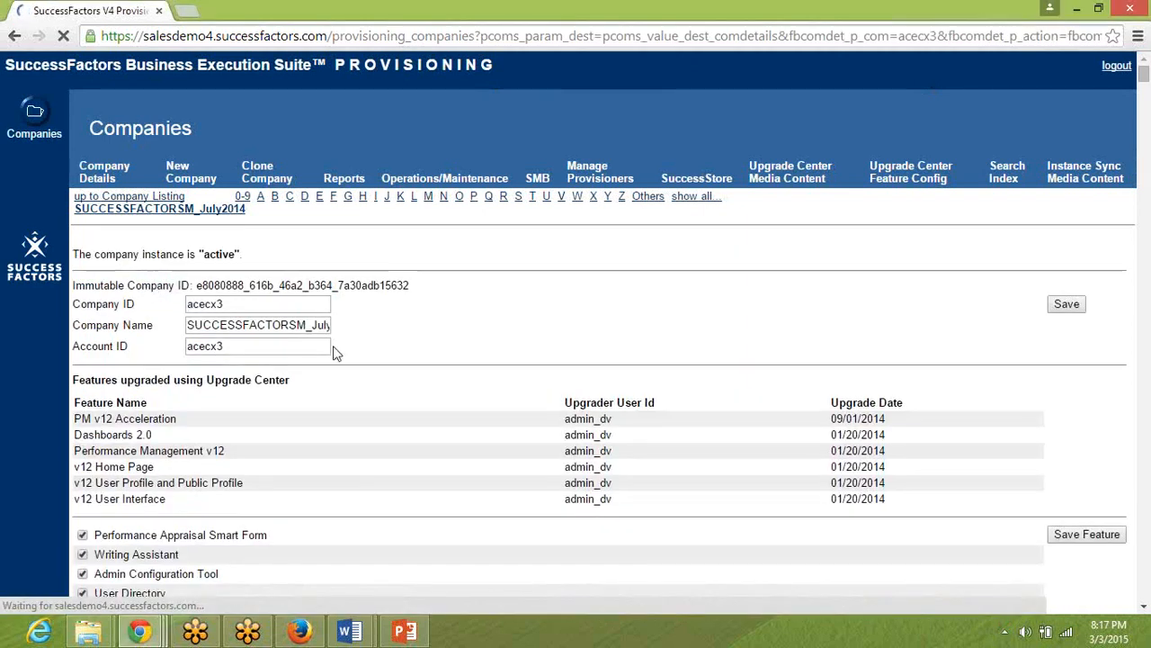
Locate the Admin Configuration Tool setting in the company's feature list and compare it with the Admin Tools page in Firefox.
{"action": "scroll", "coordinate": [491, 323], "scroll_direction": "down", "scroll_amount": 1}
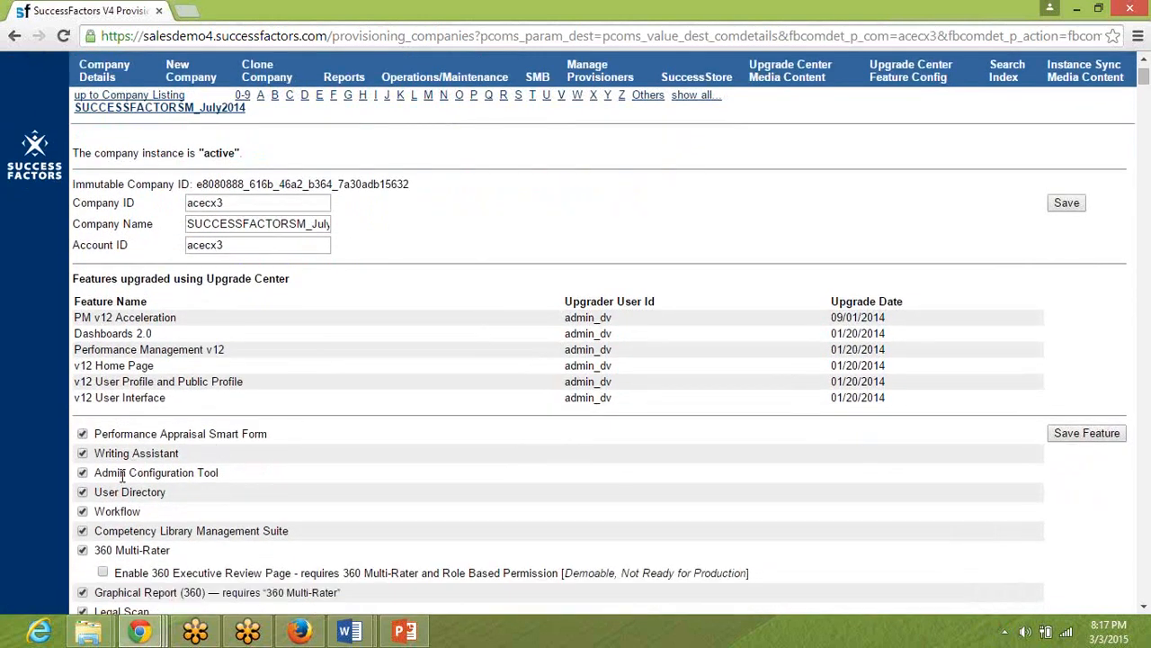
{"action": "triple_click", "coordinate": [124, 472]}
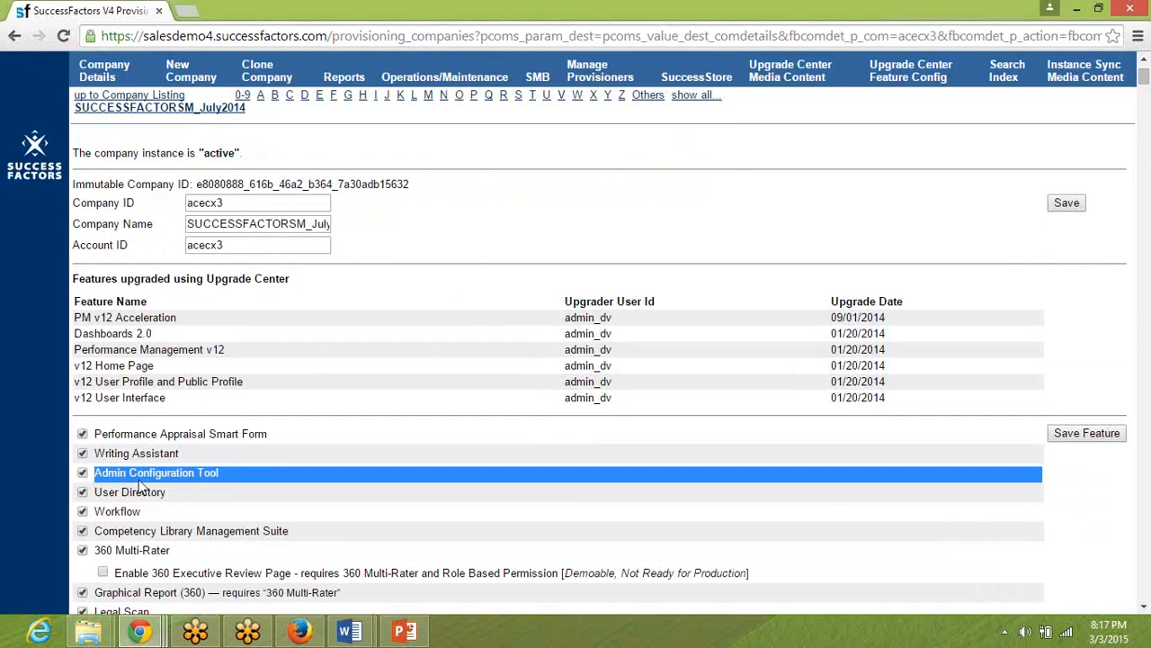
{"action": "key", "text": "alt+Tab"}
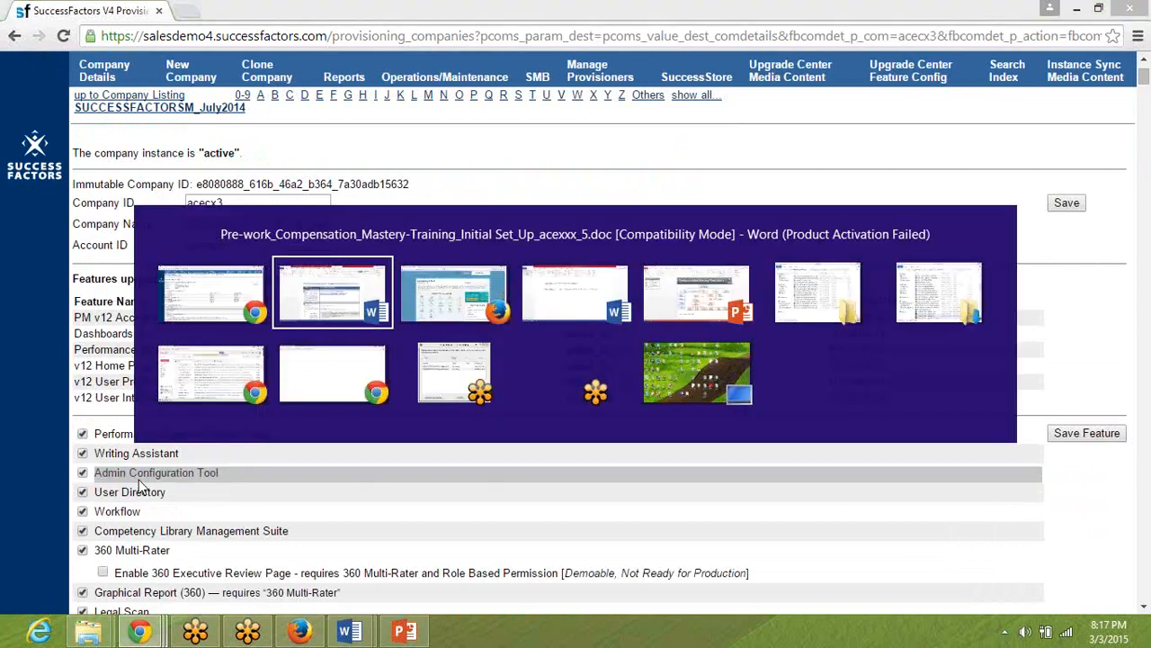
{"action": "key", "text": "alt+Tab"}
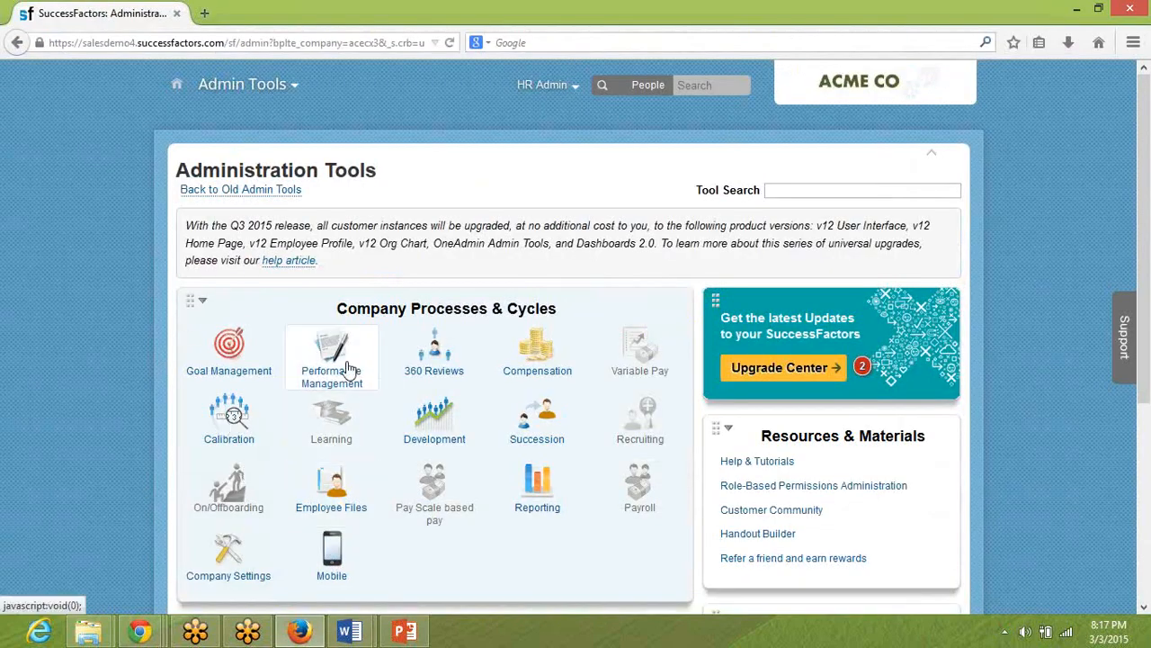
{"action": "key", "text": "alt+Tab"}
{"action": "key", "text": "alt+Tab"}
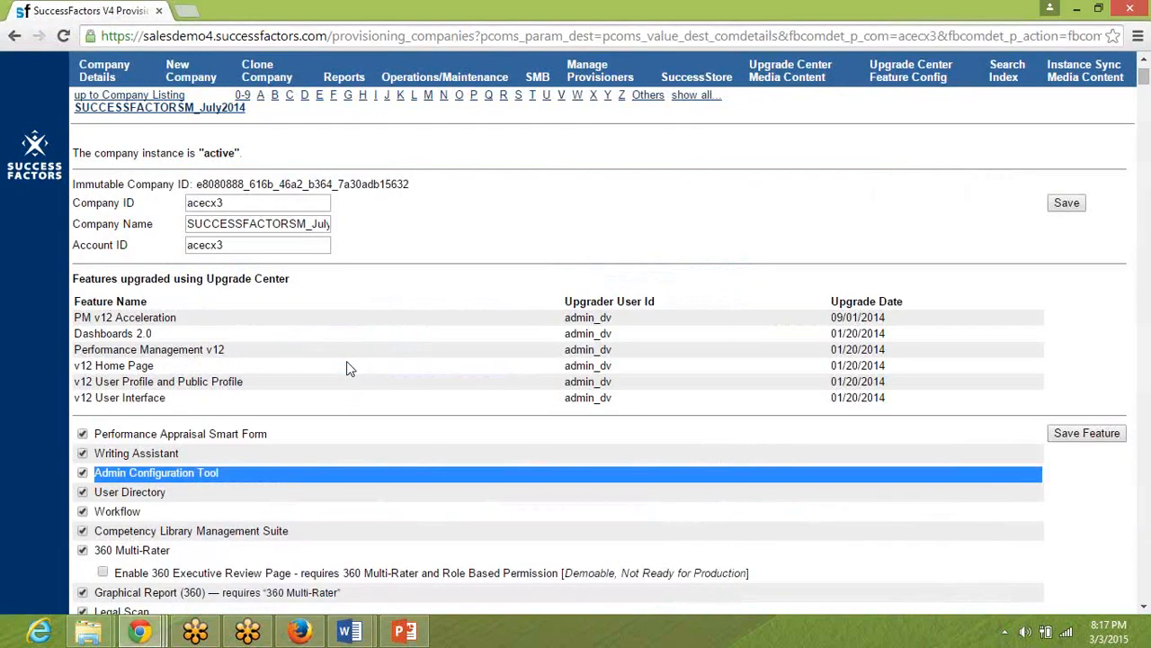
Find the Live Profile setting in Provisioning, then open Employee Files in Firefox and show the record views available for the HR Admin user.
{"action": "scroll", "coordinate": [346, 361], "scroll_direction": "down", "scroll_amount": 2}
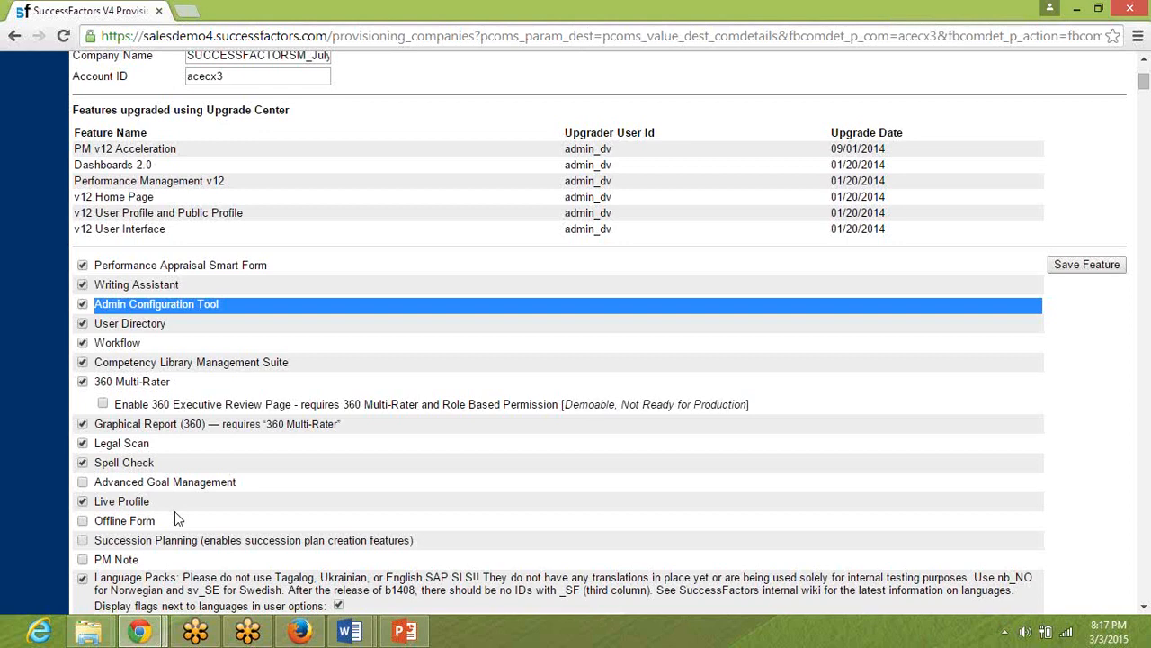
{"action": "left_click", "coordinate": [139, 631]}
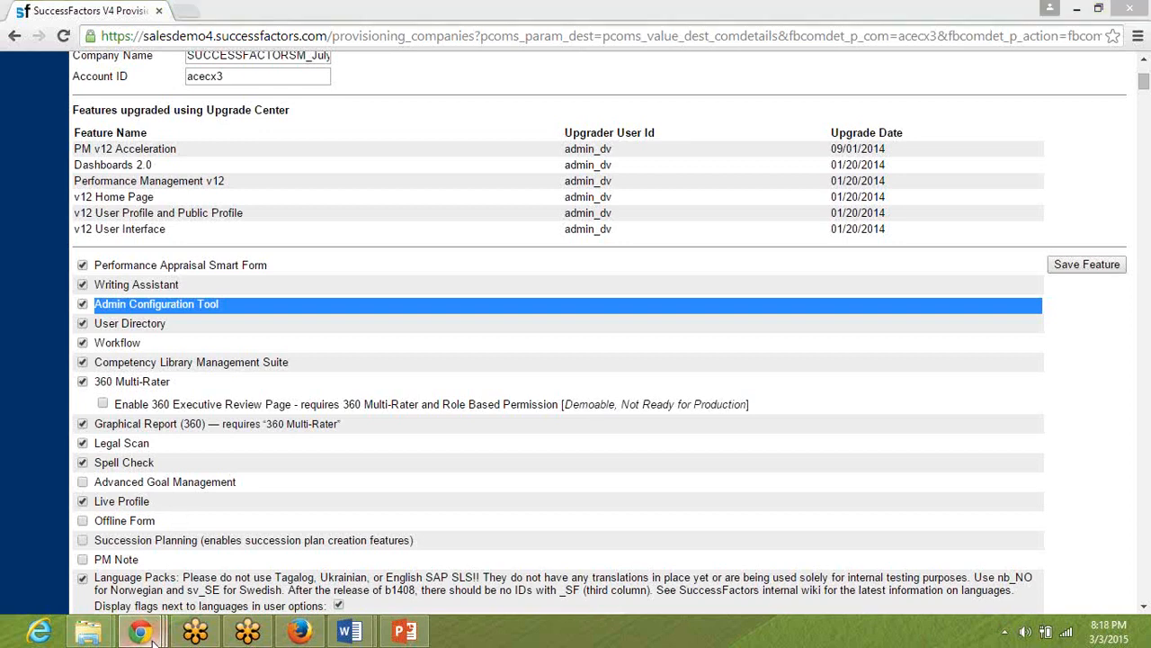
{"action": "left_click", "coordinate": [276, 575]}
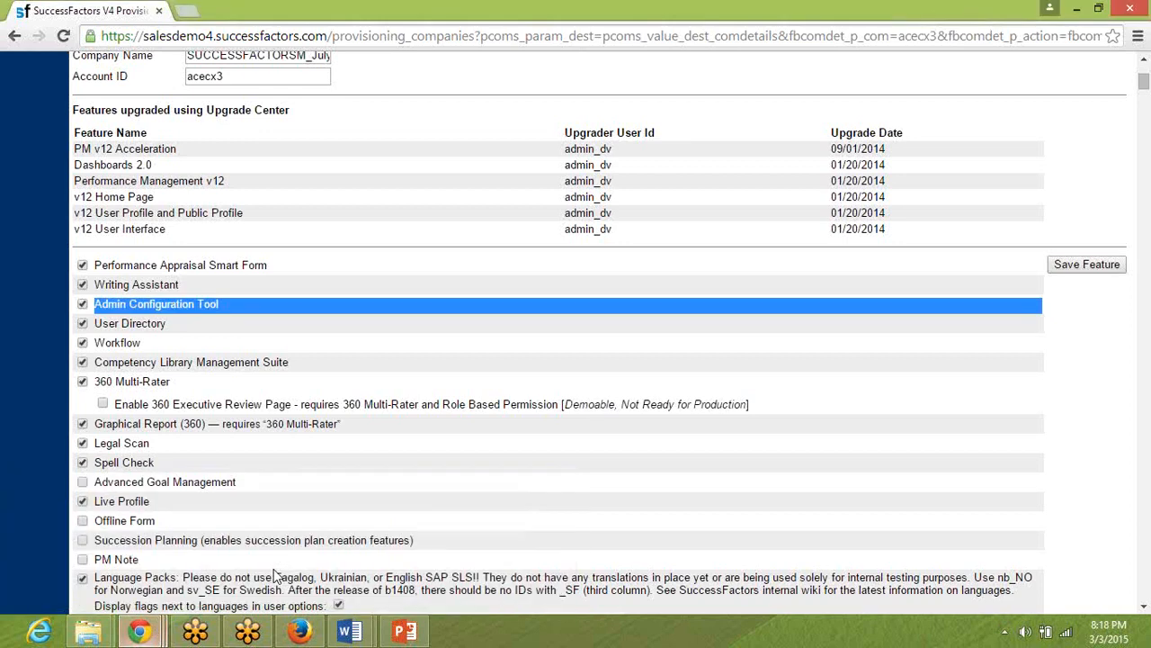
{"action": "left_click", "coordinate": [299, 631]}
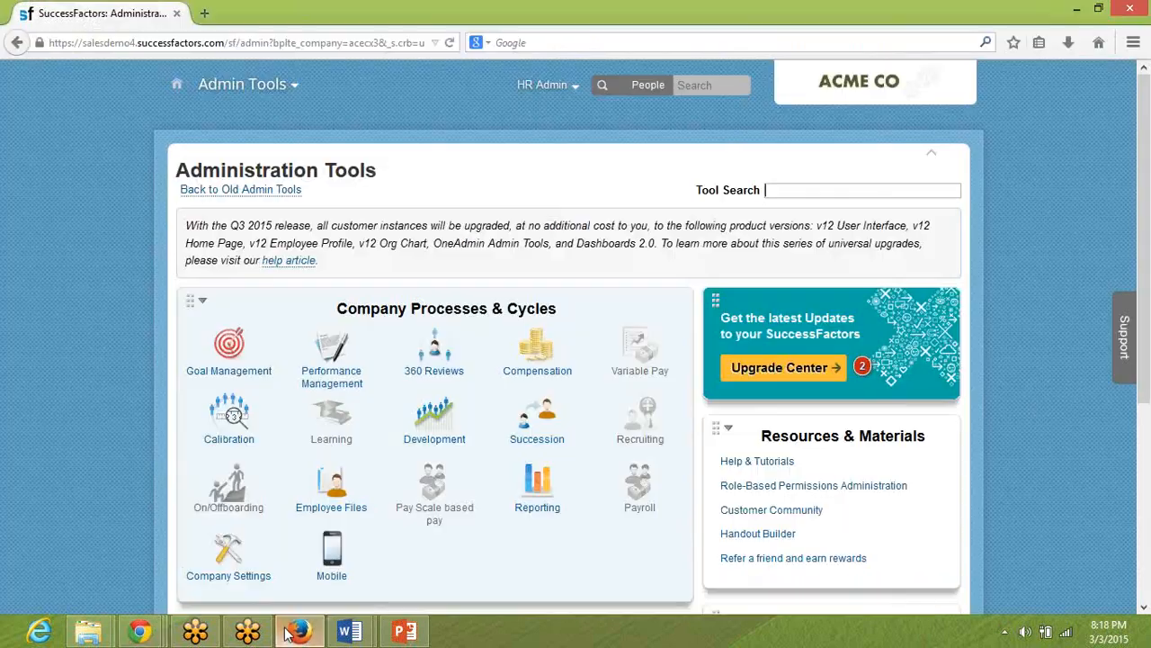
{"action": "left_click", "coordinate": [272, 94]}
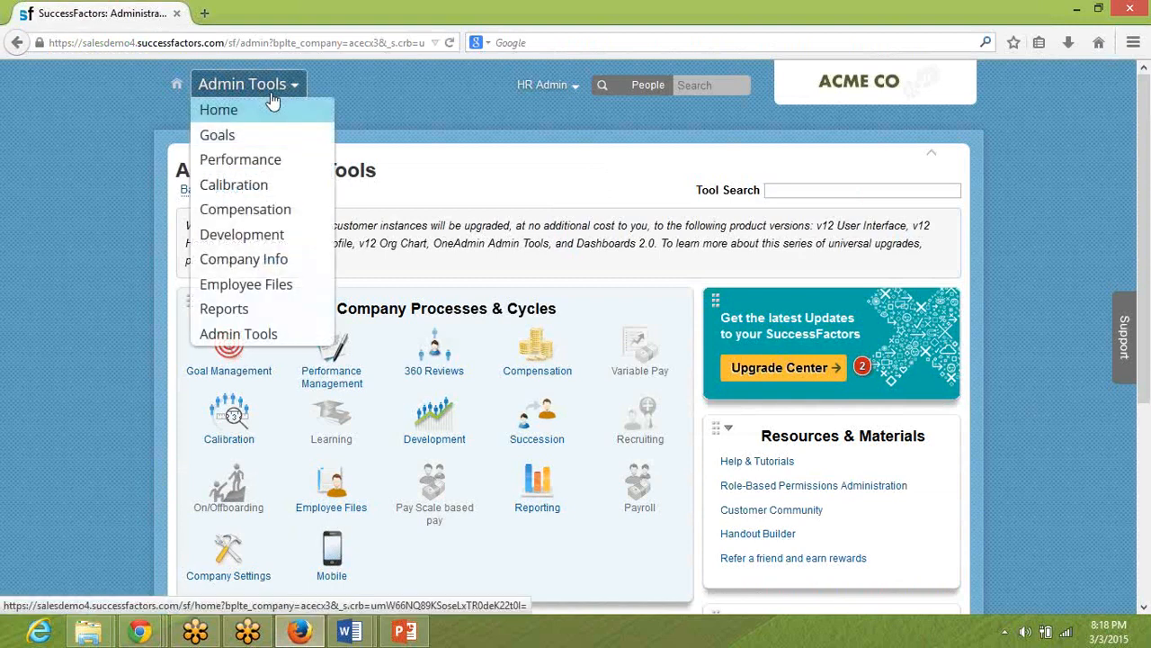
{"action": "left_click", "coordinate": [260, 290]}
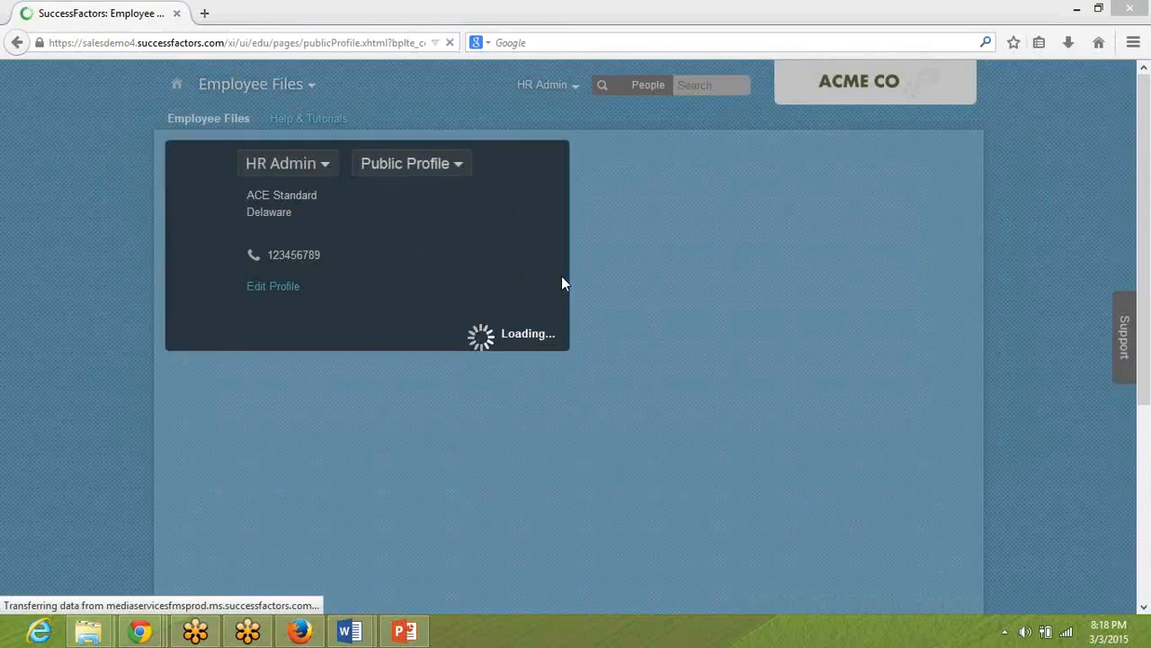
{"action": "left_click", "coordinate": [422, 171]}
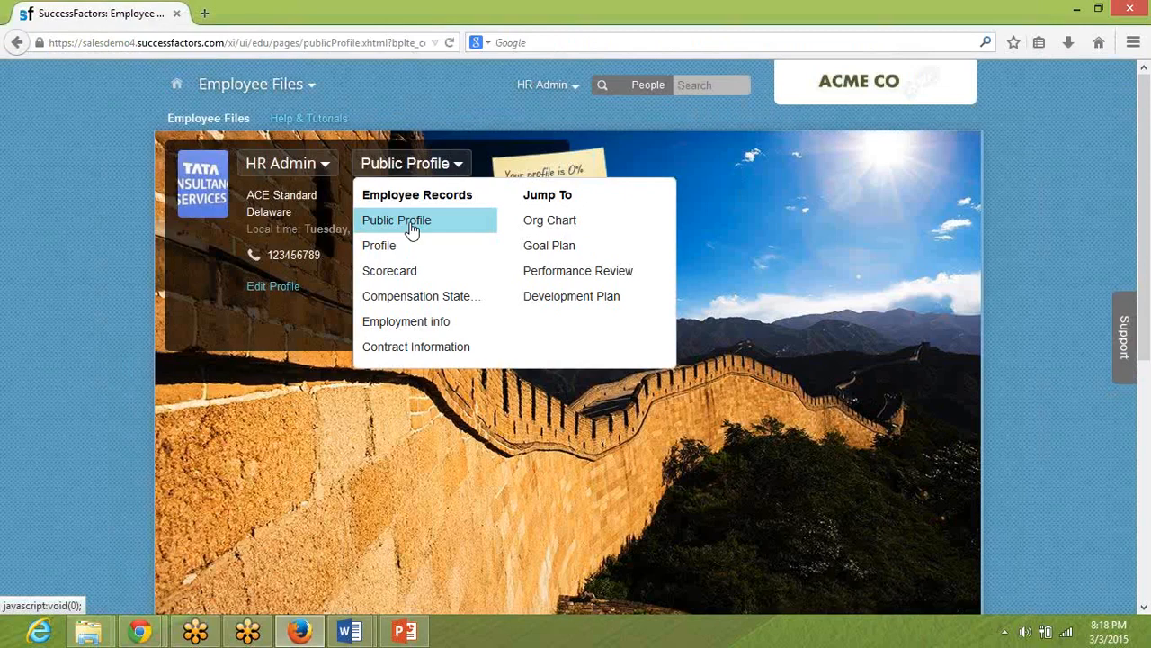
Compare the Live Profile setting in Provisioning with the In Provisioning section of the pre-work document in Word.
{"action": "key", "text": "alt+Tab"}
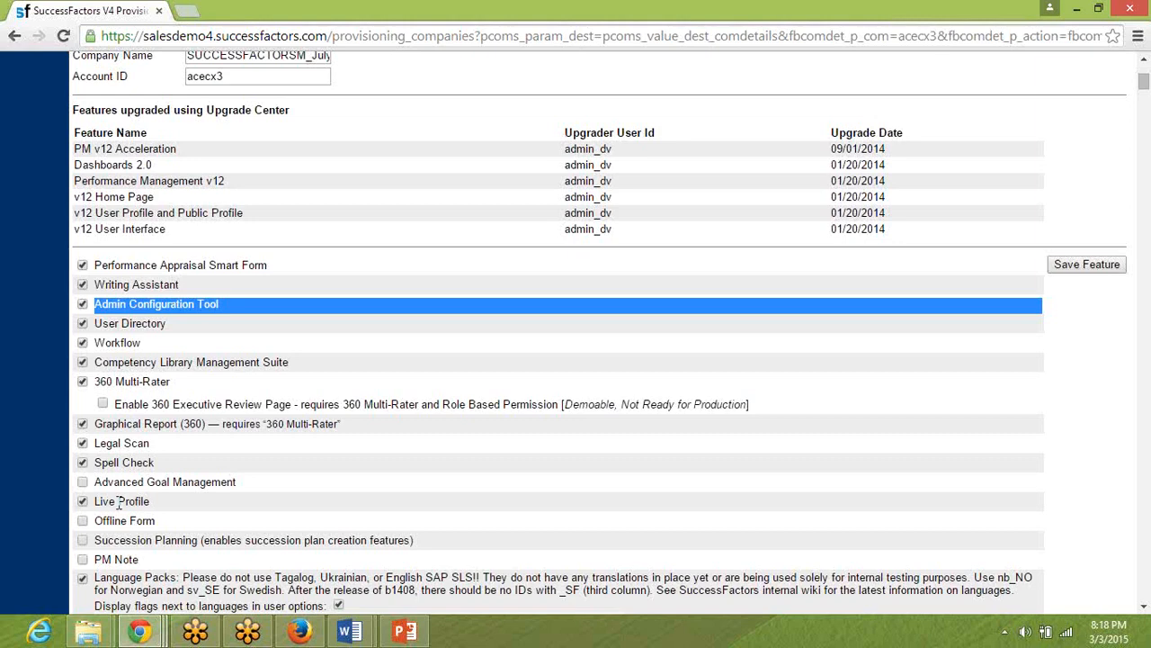
{"action": "left_click", "coordinate": [352, 631]}
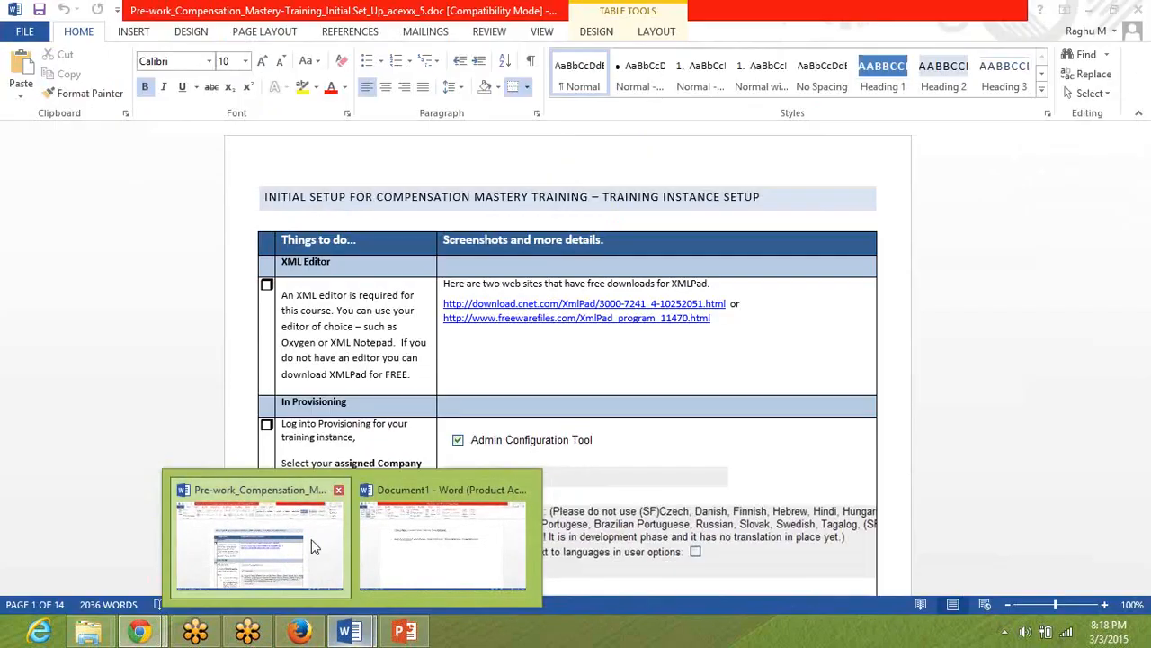
{"action": "left_click", "coordinate": [311, 539]}
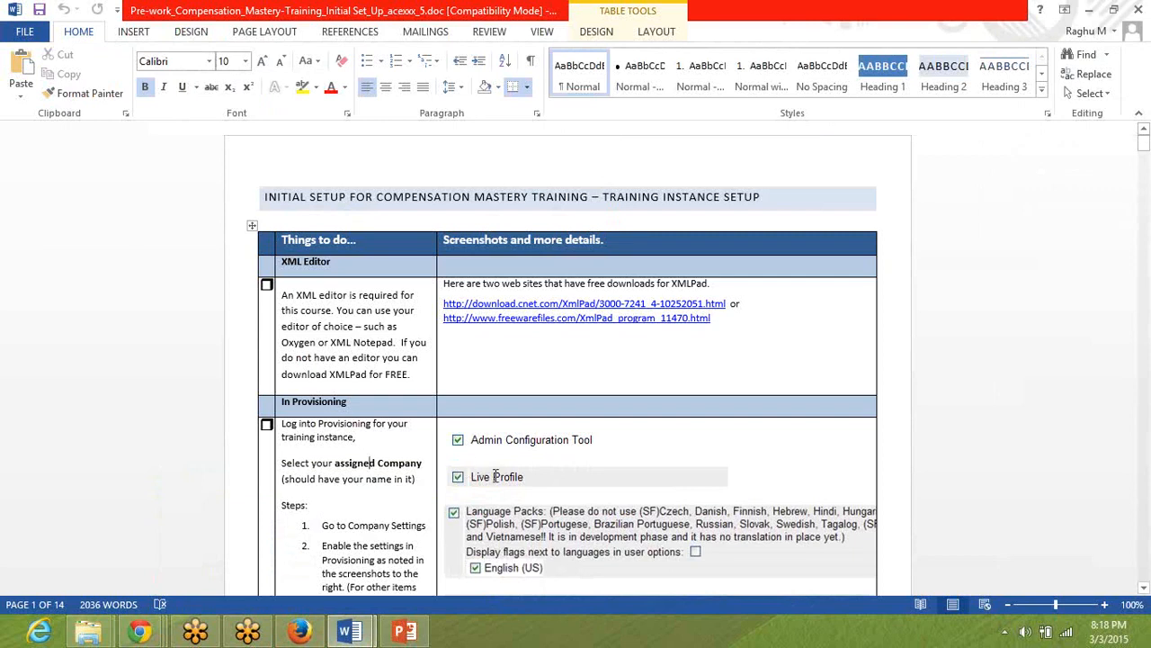
{"action": "left_click", "coordinate": [522, 360]}
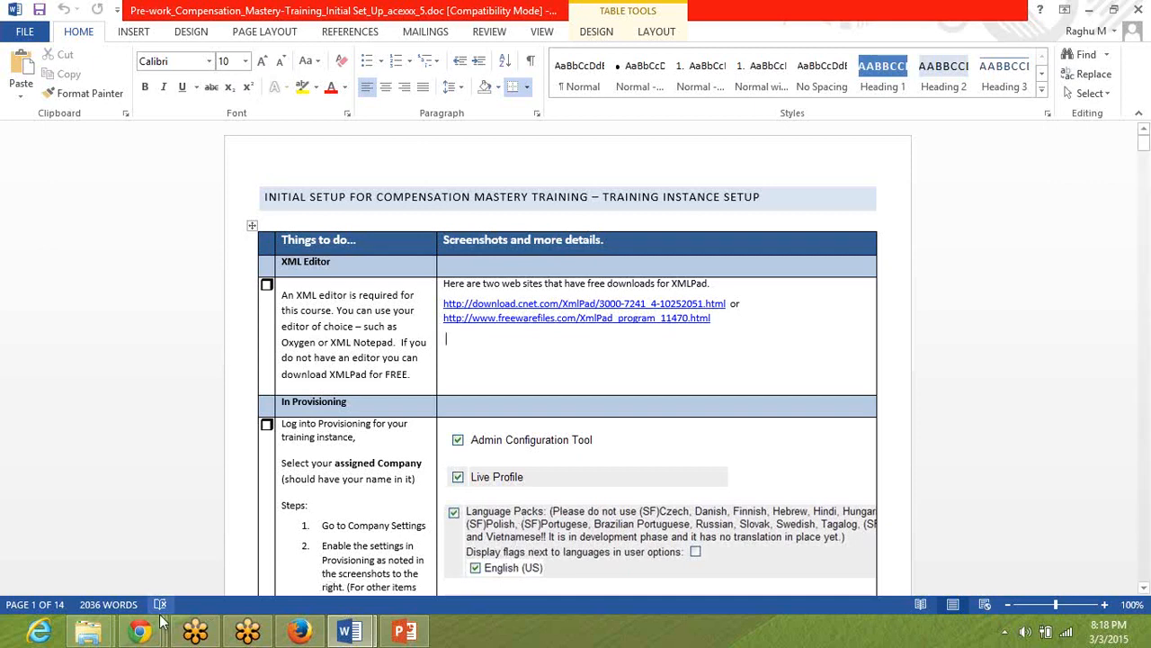
Switch to Provisioning in Chrome and examine the Language Packs setting and which languages are enabled.
{"action": "mouse_move", "coordinate": [139, 631]}
{"action": "left_click", "coordinate": [292, 547]}
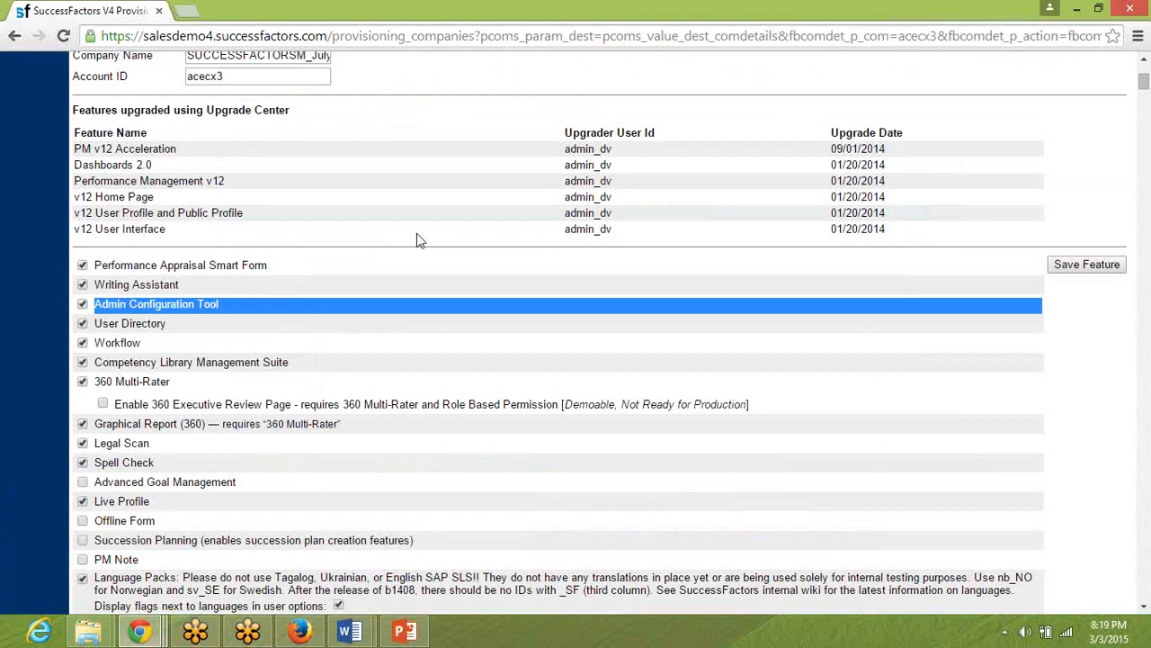
{"action": "scroll", "coordinate": [416, 236], "scroll_direction": "up", "scroll_amount": 3}
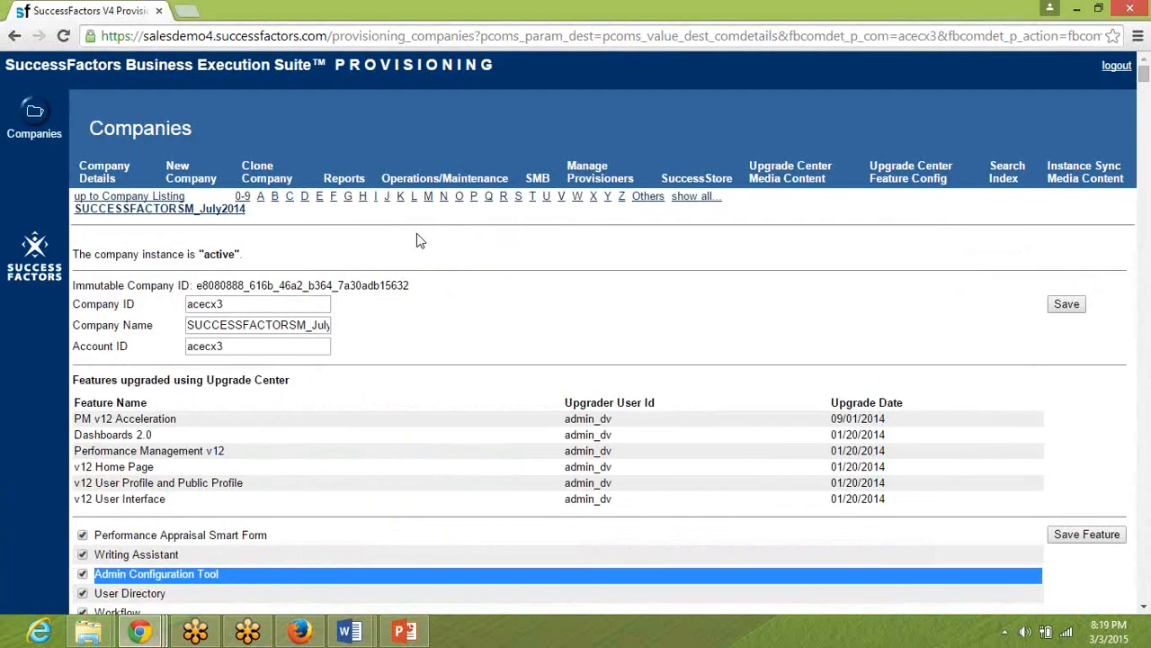
{"action": "scroll", "coordinate": [416, 240], "scroll_direction": "down", "scroll_amount": 5}
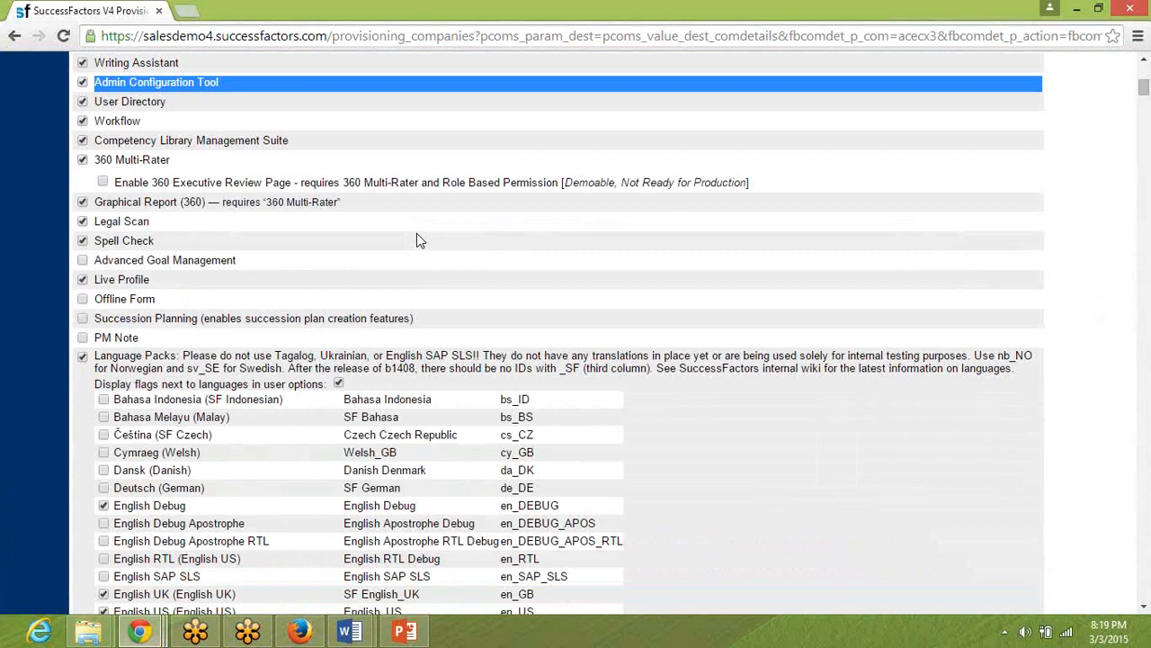
{"action": "triple_click", "coordinate": [126, 356]}
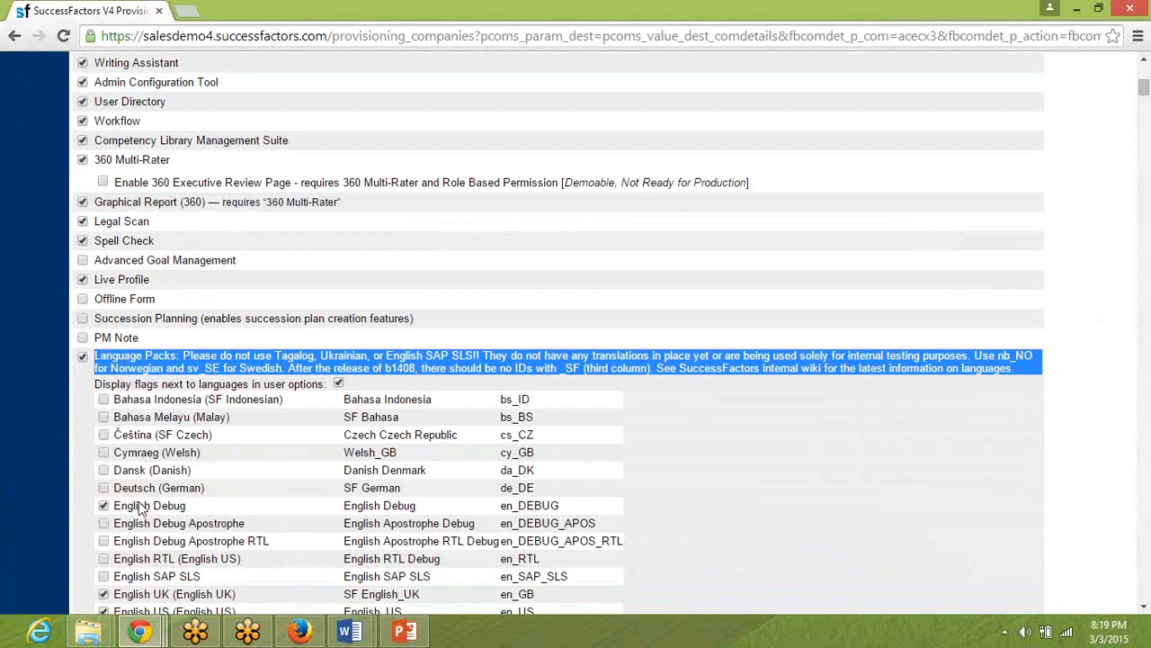
{"action": "scroll", "coordinate": [223, 510], "scroll_direction": "down", "scroll_amount": 3}
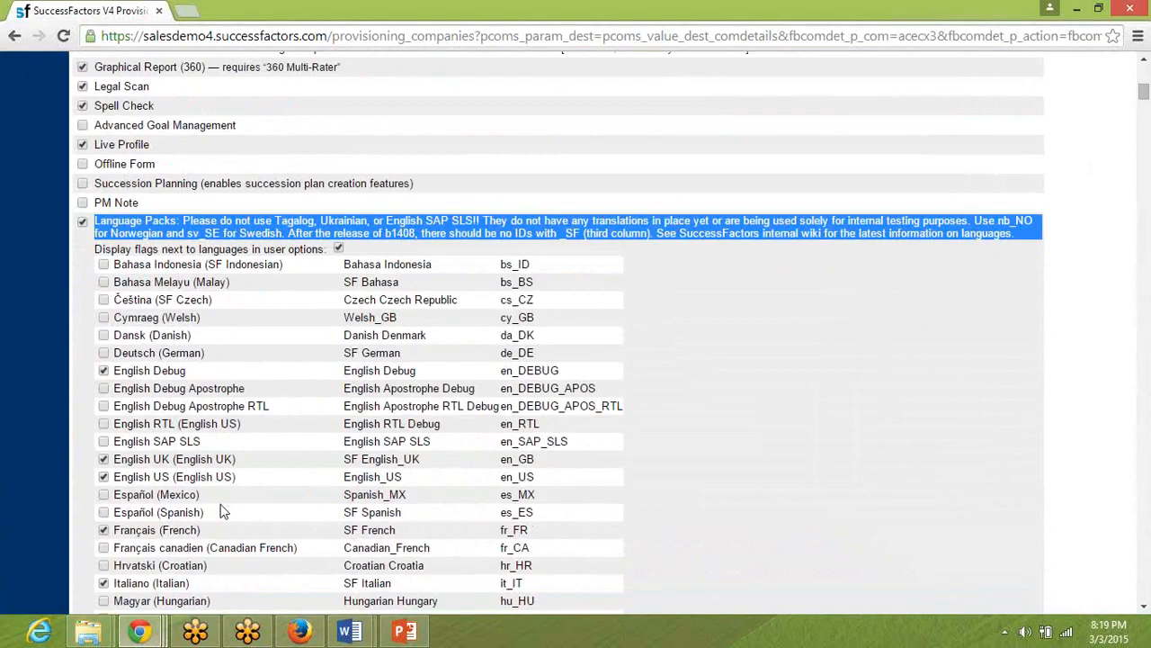
{"action": "scroll", "coordinate": [223, 510], "scroll_direction": "down", "scroll_amount": 1}
{"action": "scroll", "coordinate": [223, 510], "scroll_direction": "down", "scroll_amount": 5}
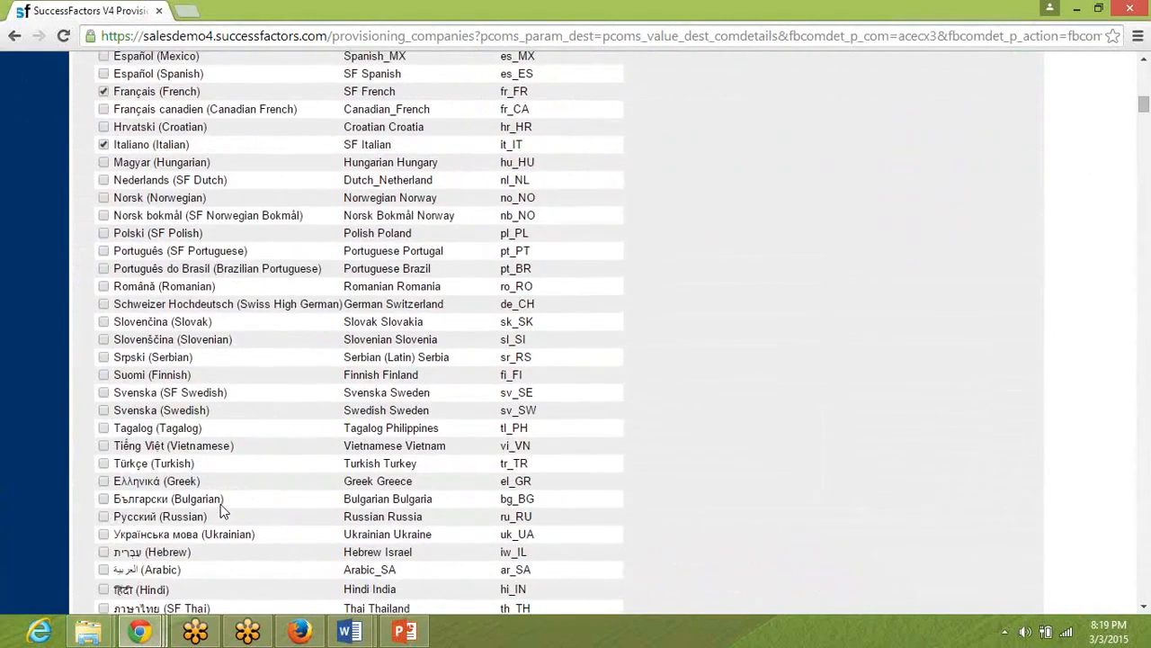
{"action": "scroll", "coordinate": [223, 510], "scroll_direction": "down", "scroll_amount": 5}
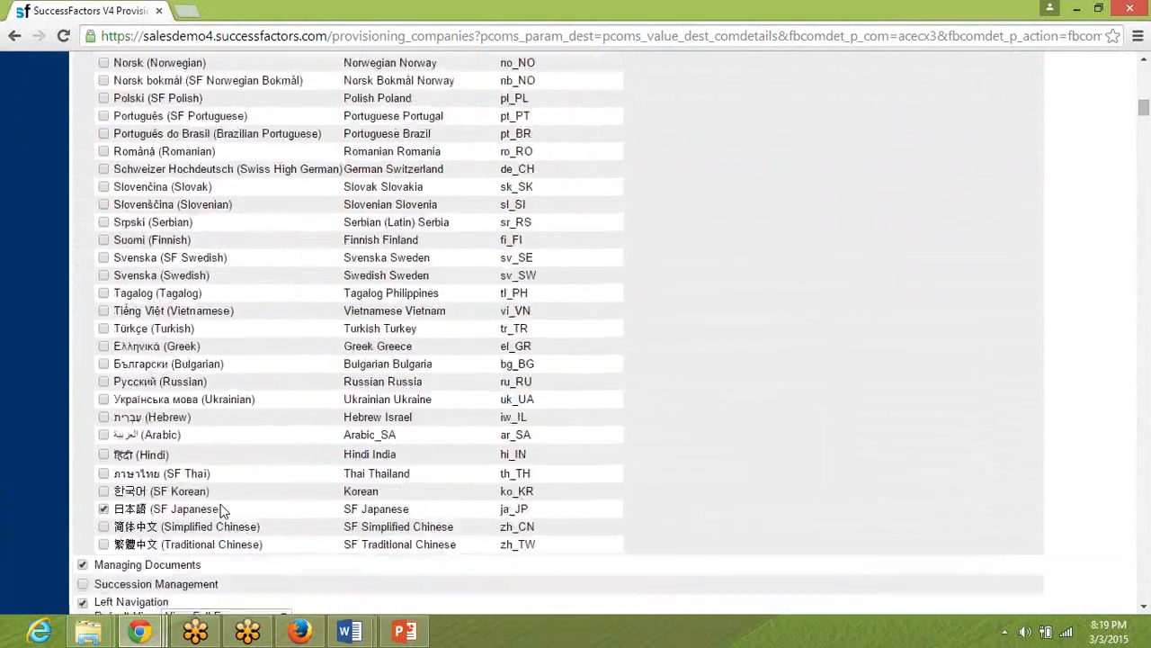
{"action": "scroll", "coordinate": [221, 505], "scroll_direction": "up", "scroll_amount": 4}
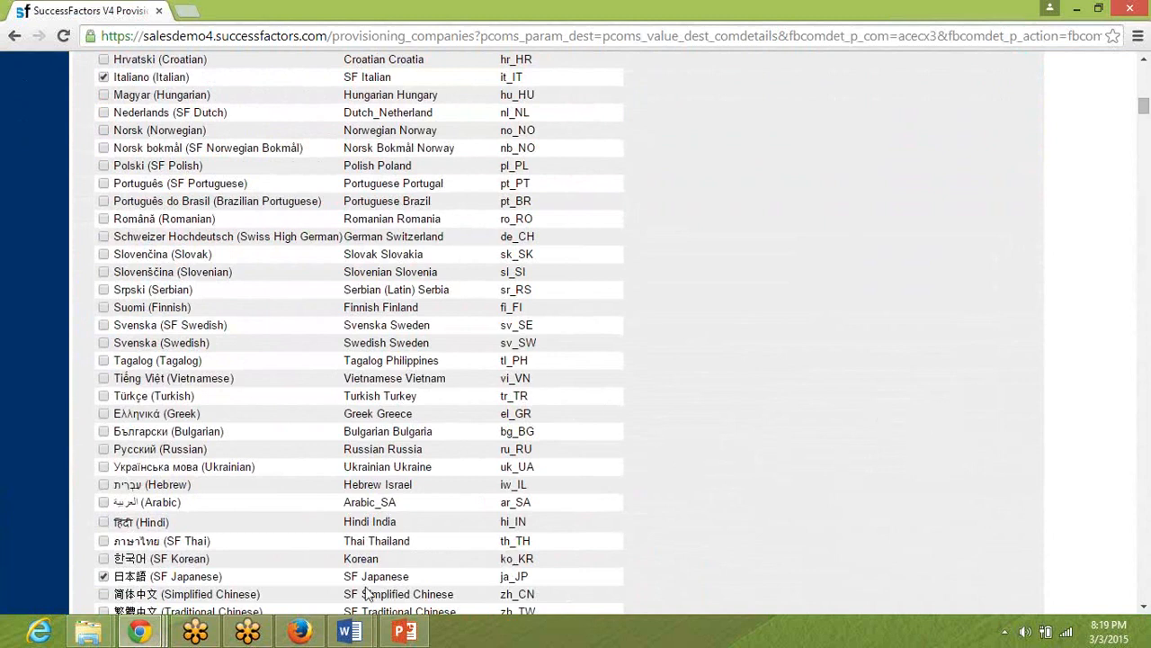
Return to the pre-work document in Word and review the required Compensation Management, UI version, Profile V12 and Admin 2.0 settings.
{"action": "left_click", "coordinate": [347, 632]}
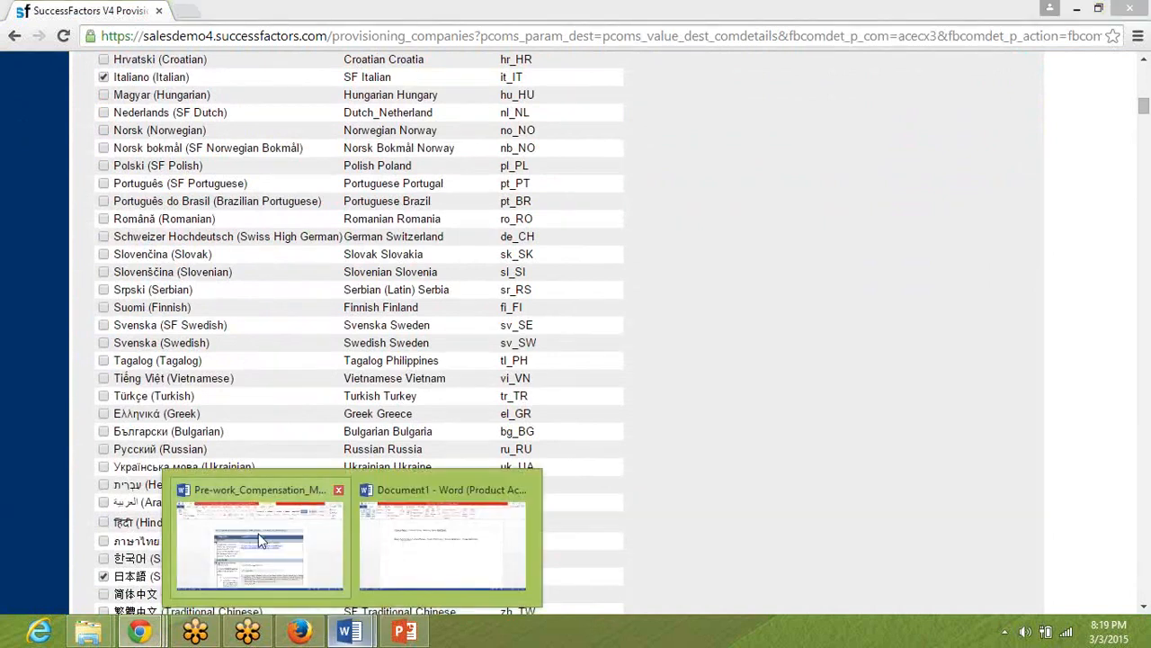
{"action": "left_click", "coordinate": [261, 540]}
{"action": "left_click", "coordinate": [407, 462]}
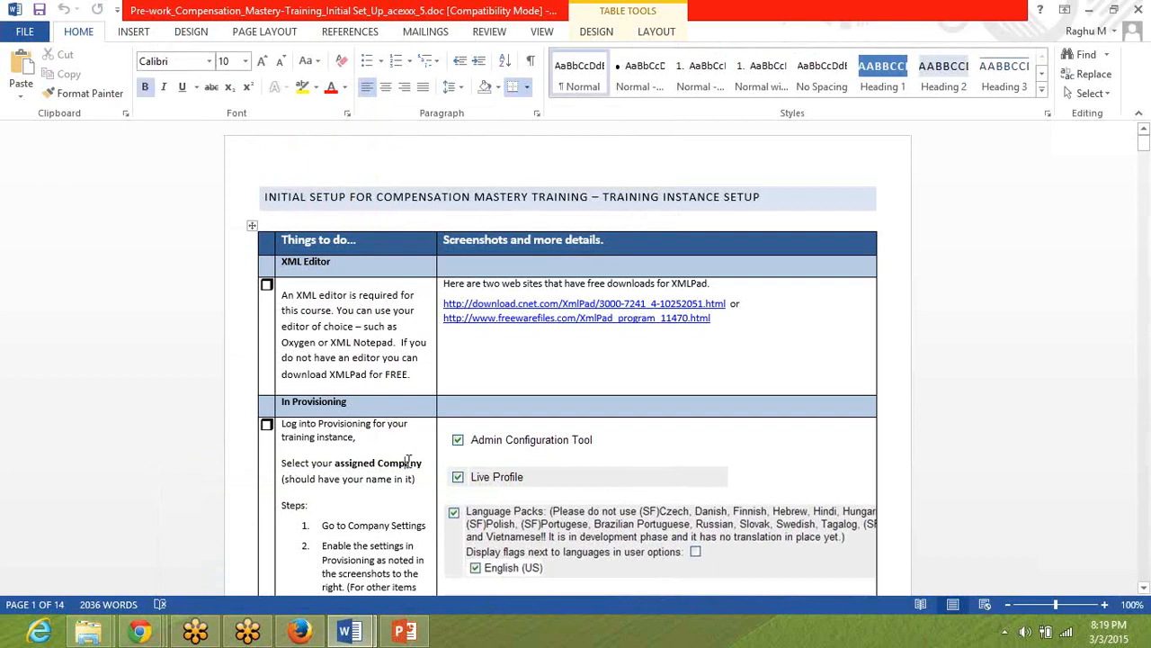
{"action": "key", "text": "Page_Down"}
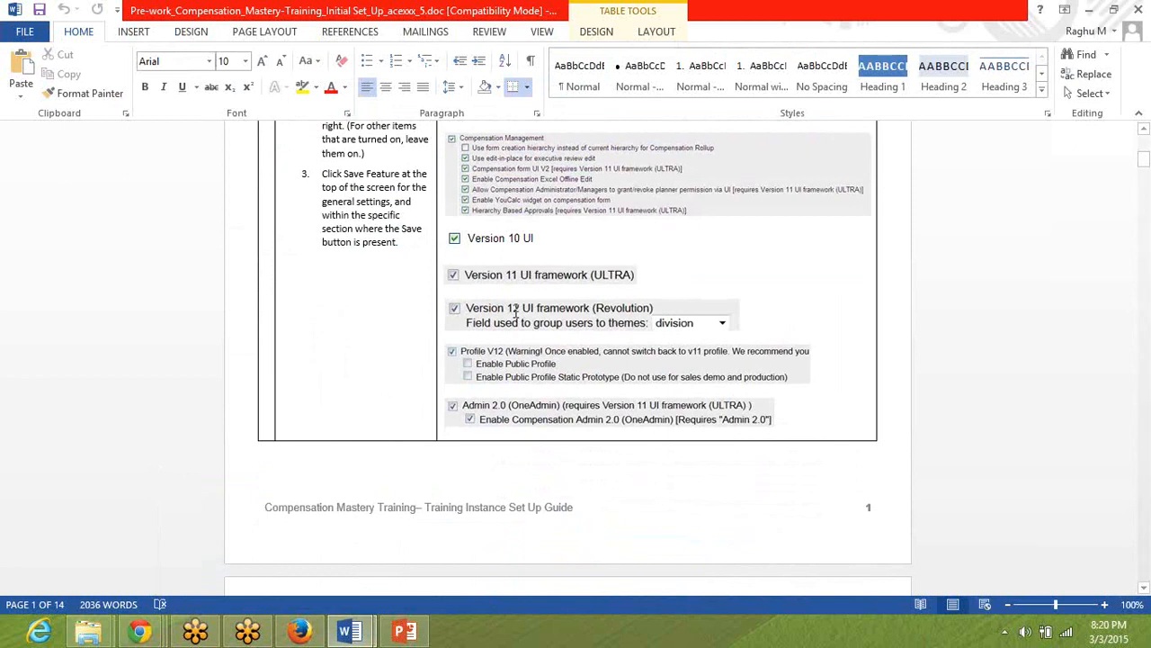
Search the company settings in Chrome for "Revolution" and locate the Version 12 UI framework (Revolution) setting.
{"action": "key", "text": "alt+Tab"}
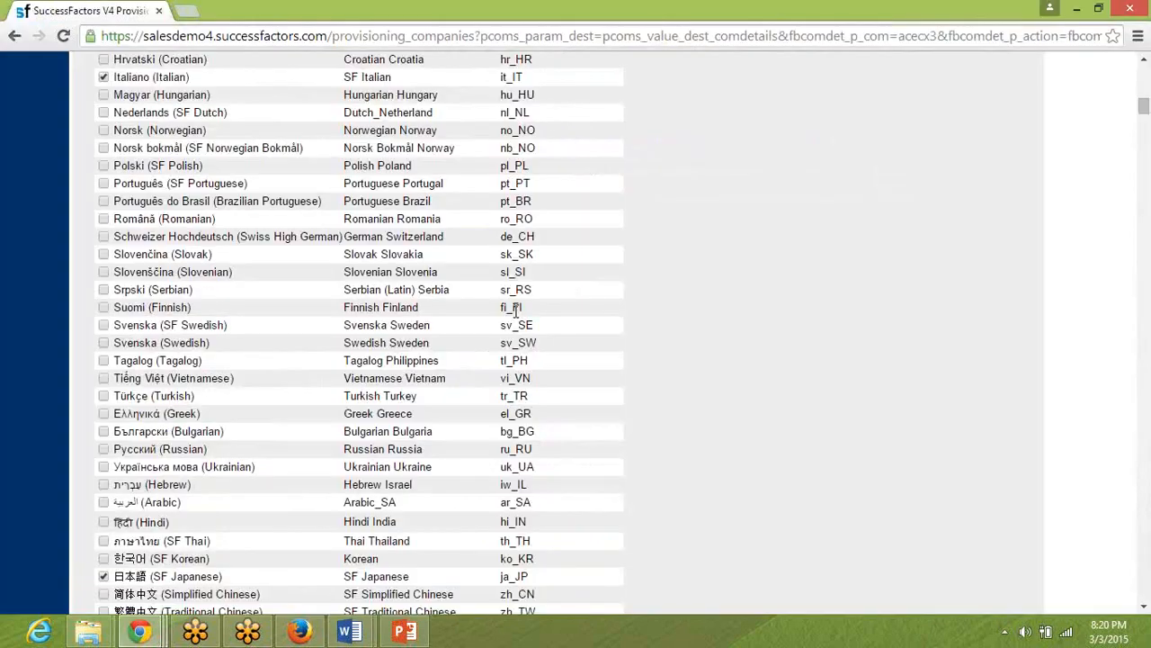
{"action": "key", "text": "ctrl+f"}
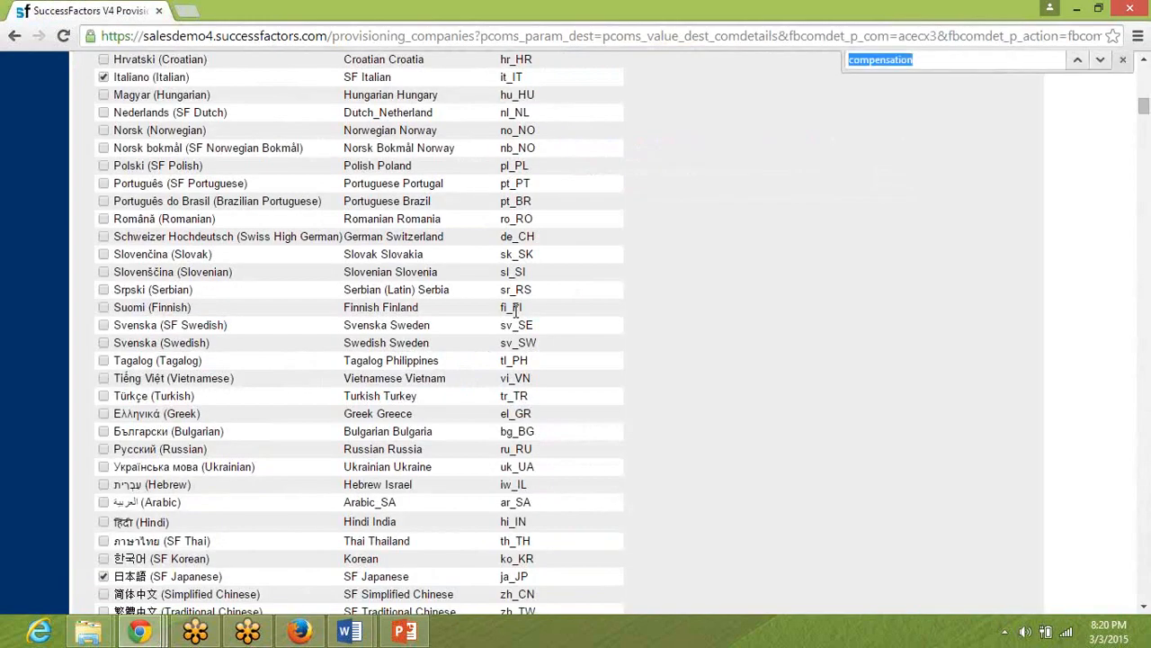
{"action": "type", "text": "Revolution"}
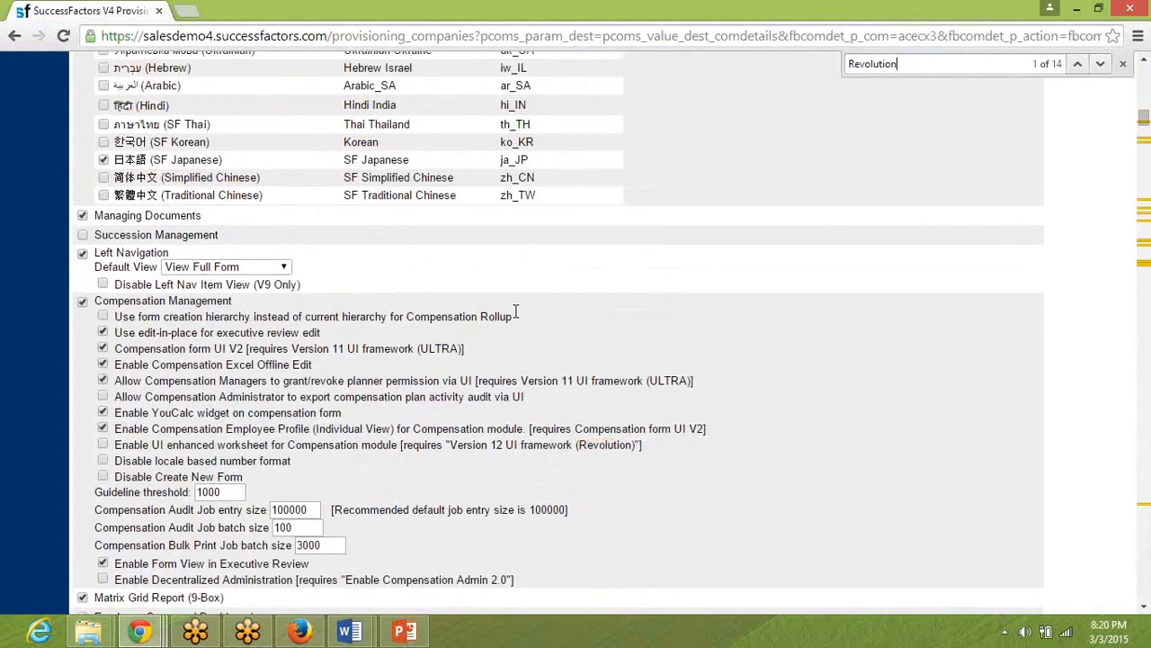
{"action": "key", "text": "Return"}
{"action": "key", "text": "Return"}
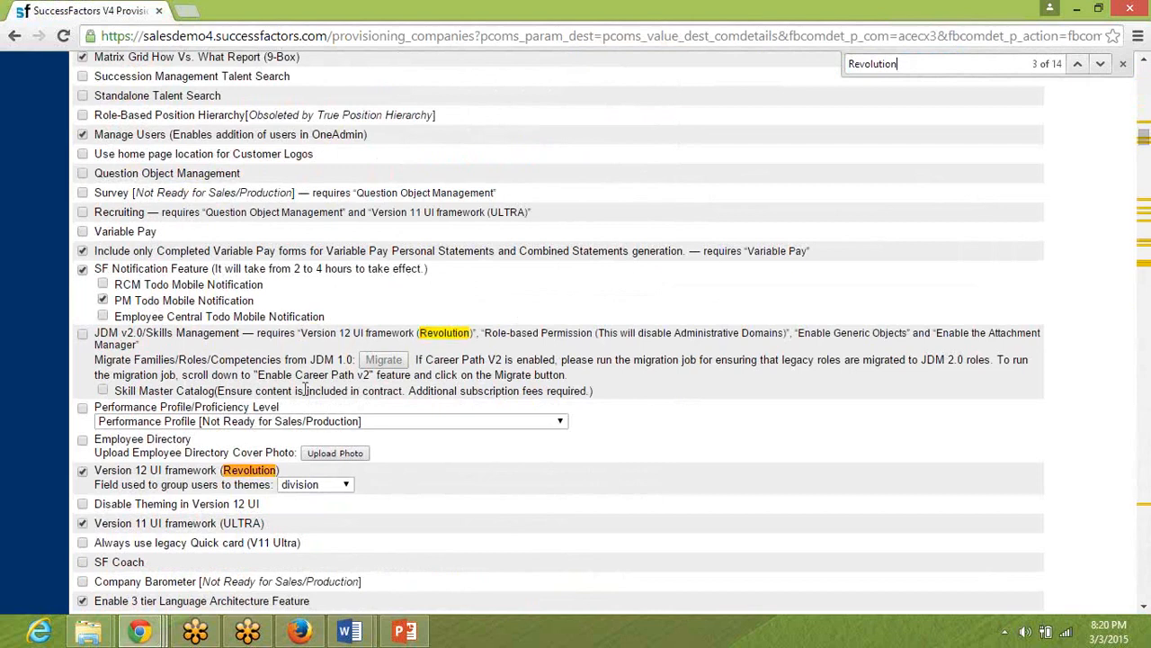
{"action": "triple_click", "coordinate": [115, 474]}
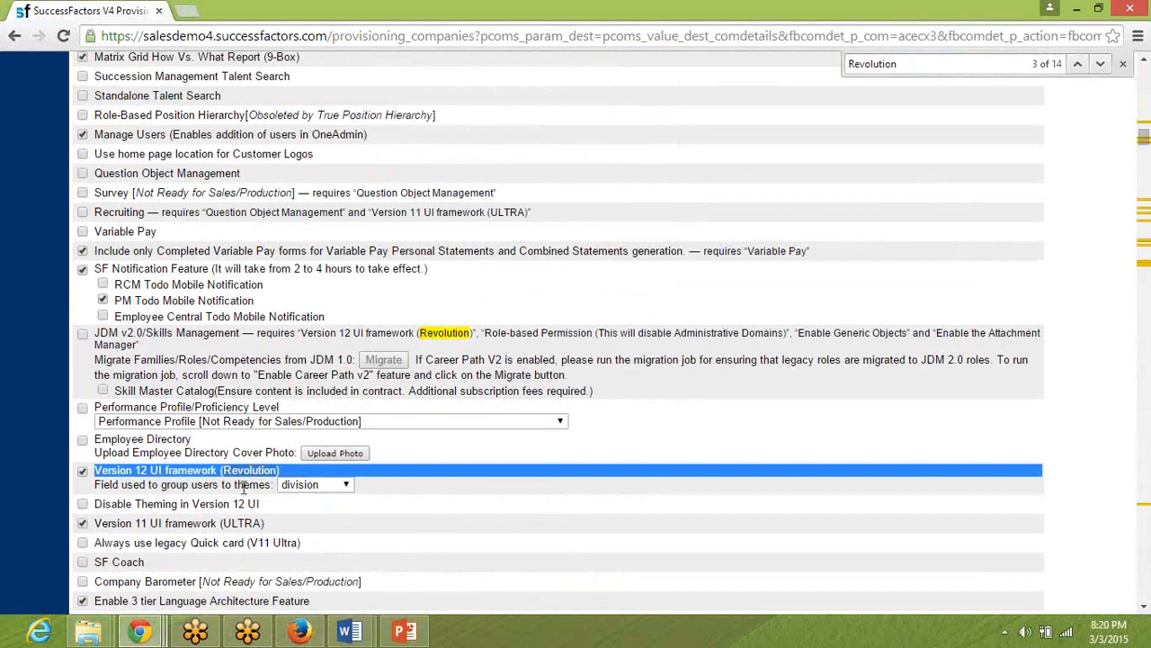
Check the Profile V12 requirement in the pre-work document, then open the HR Admin user's Profile page in Firefox.
{"action": "key", "text": "alt+Tab"}
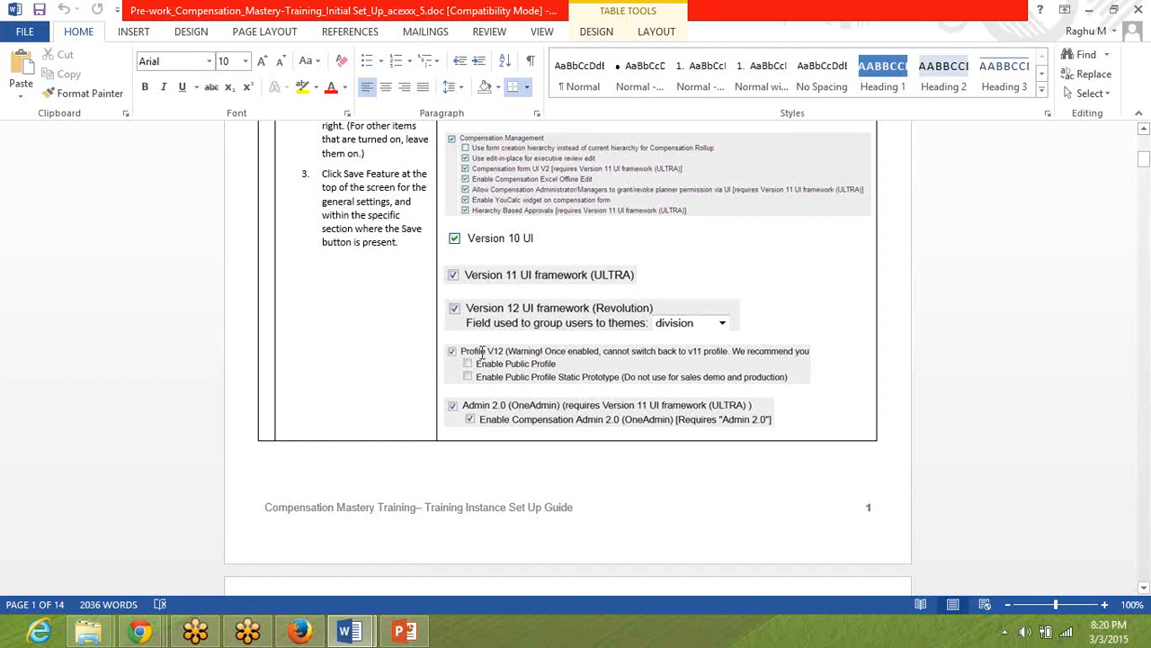
{"action": "key", "text": "alt+Tab"}
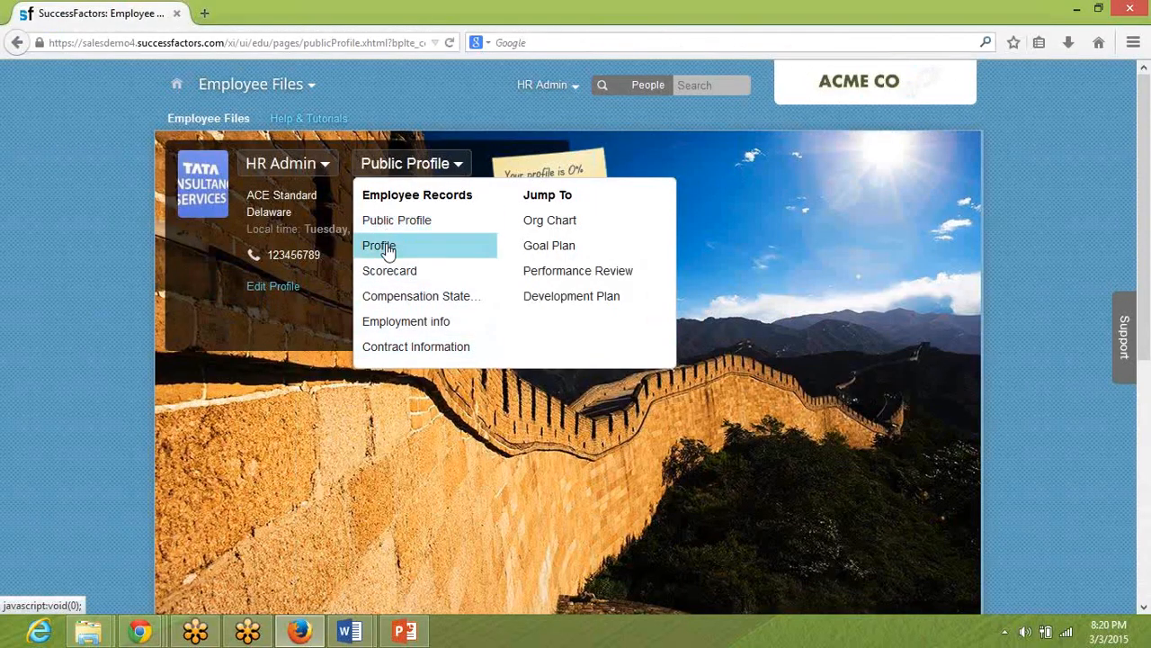
{"action": "left_click", "coordinate": [387, 252]}
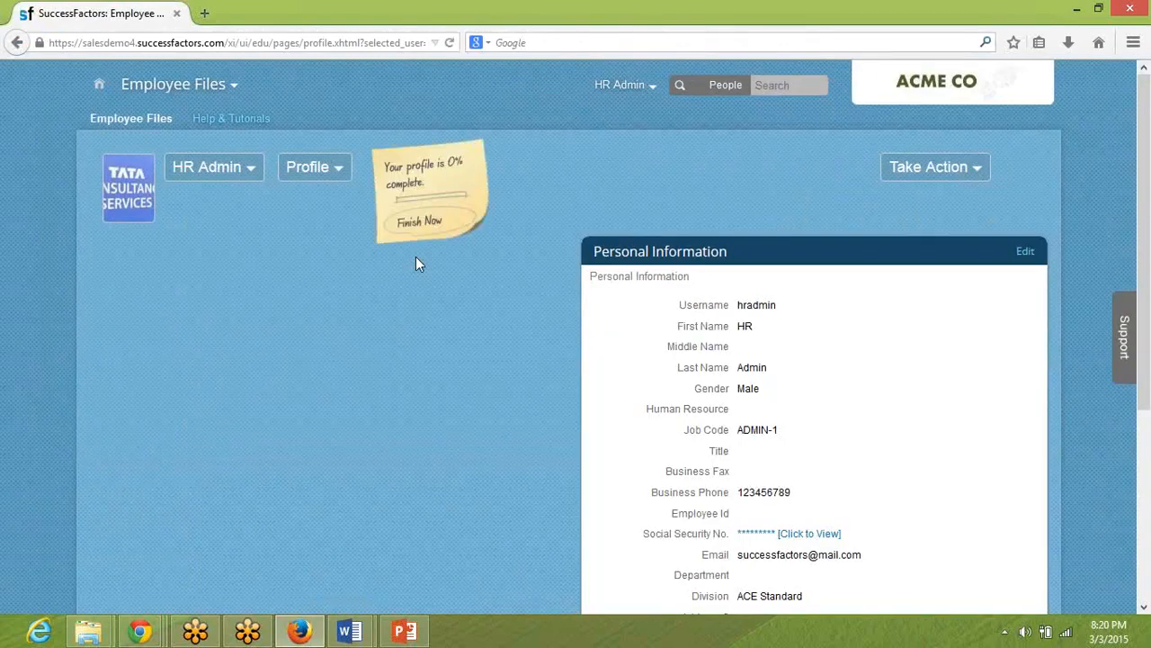
Search the Provisioning company settings in Chrome for "Profile" and examine the Profile V12 and Enable Public Profile settings.
{"action": "key", "text": "alt+Tab"}
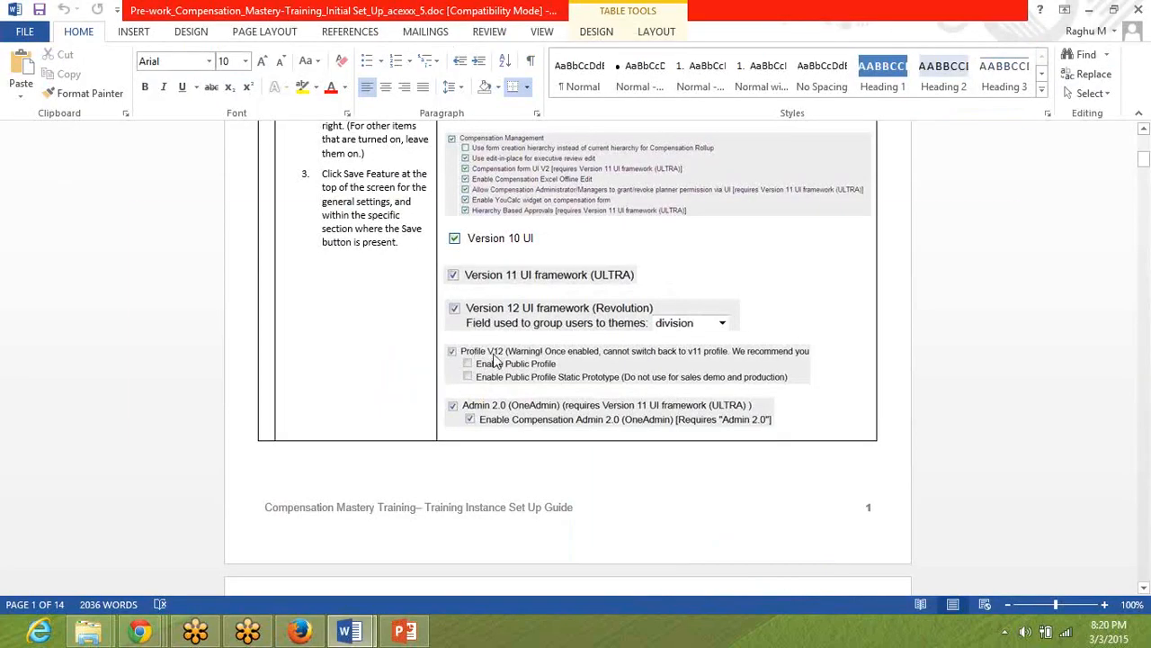
{"action": "key", "text": "alt+Tab"}
{"action": "key", "text": "alt+Tab"}
{"action": "key", "text": "ctrl+f"}
{"action": "type", "text": "Profile"}
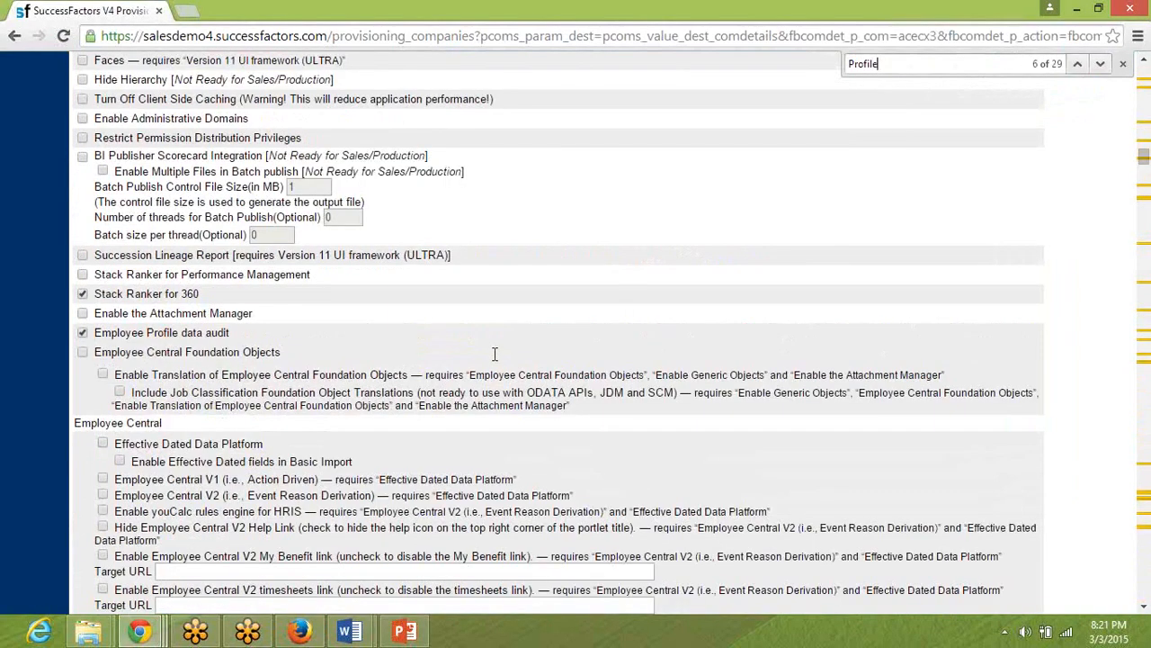
{"action": "key", "text": "Return"}
{"action": "key", "text": "Return"}
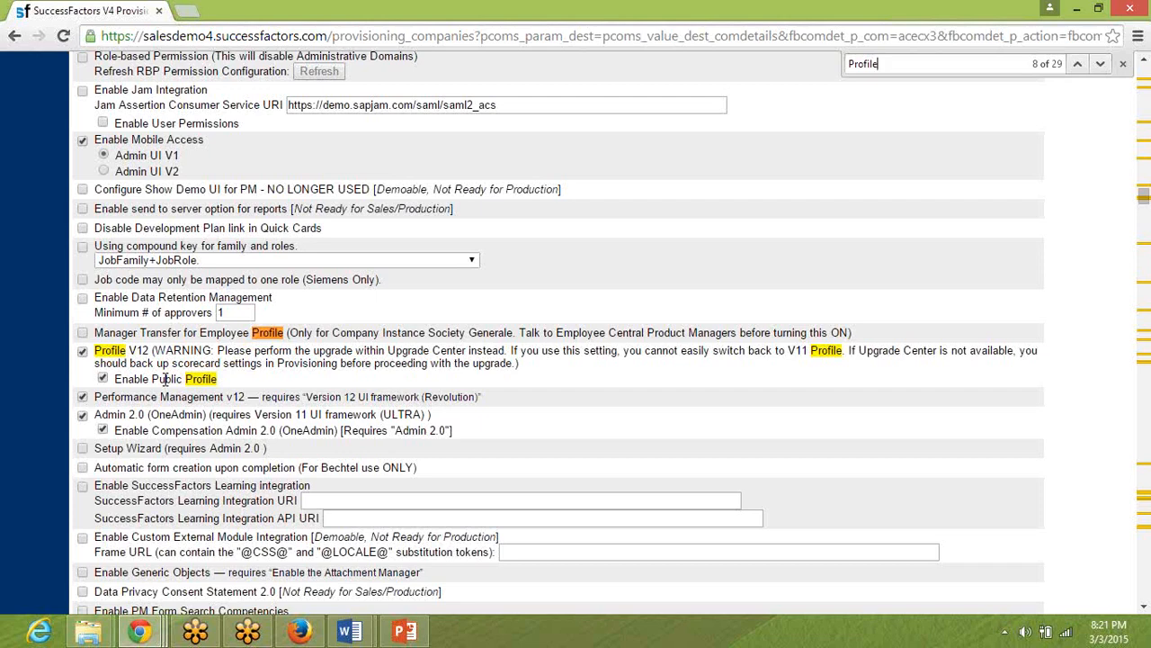
Check the Admin 2.0 requirement in the Word pre-work document, then open Admin Tools in the Firefox training instance.
{"action": "key", "text": "alt+Tab"}
{"action": "key", "text": "alt+Tab"}
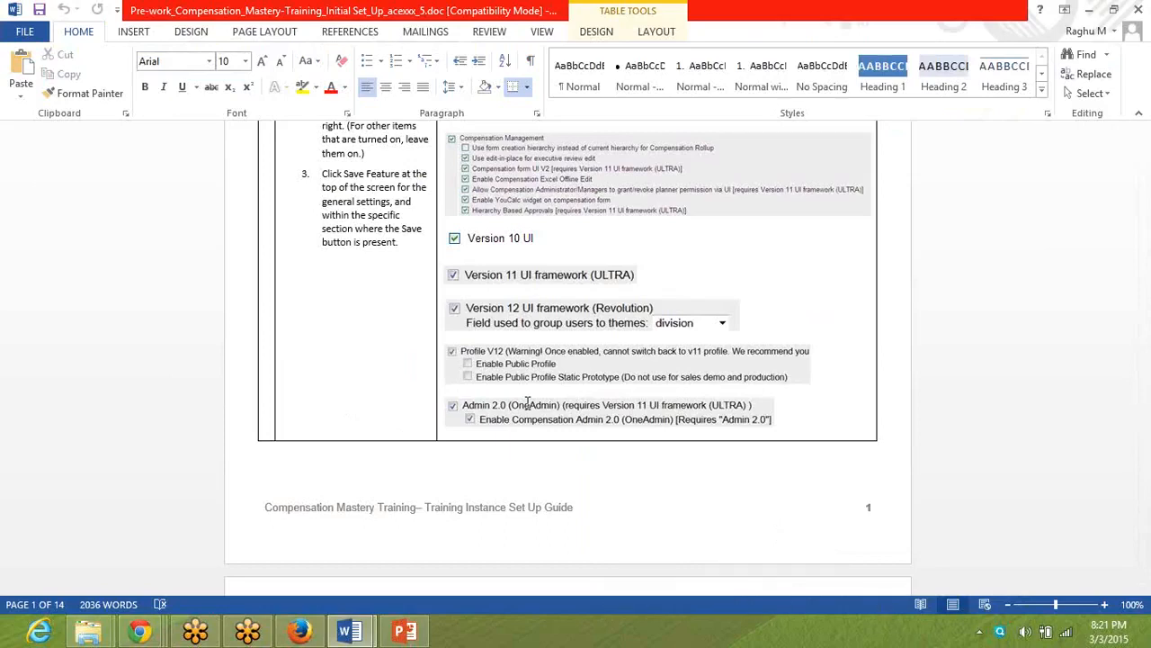
{"action": "key", "text": "alt+Tab"}
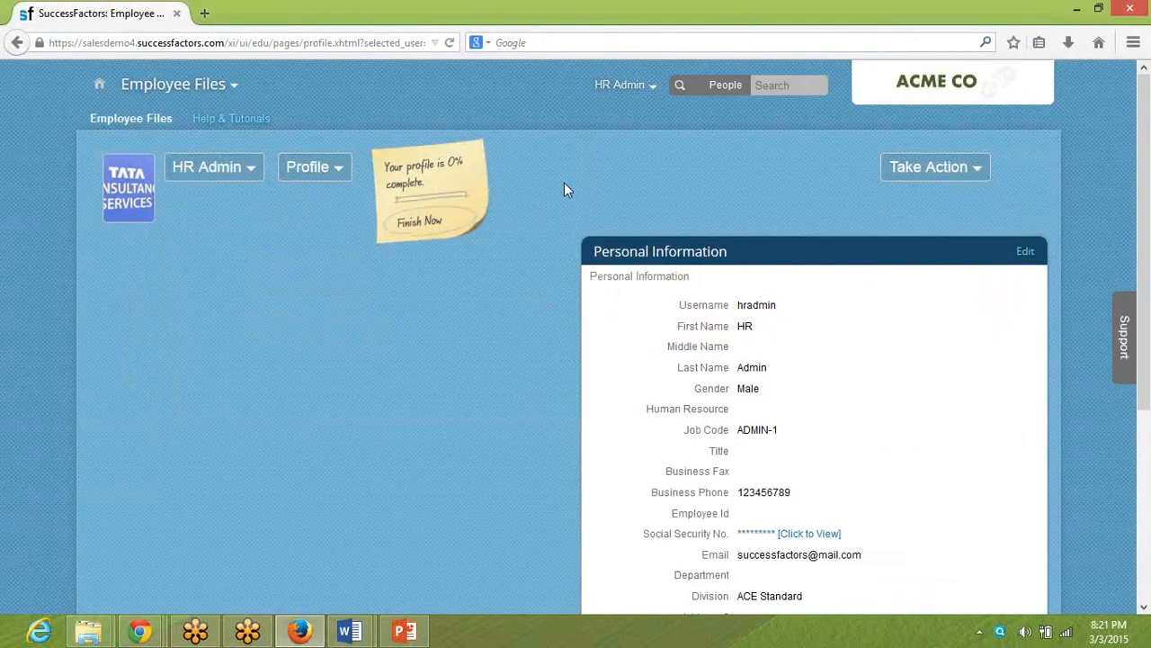
{"action": "left_click", "coordinate": [621, 89]}
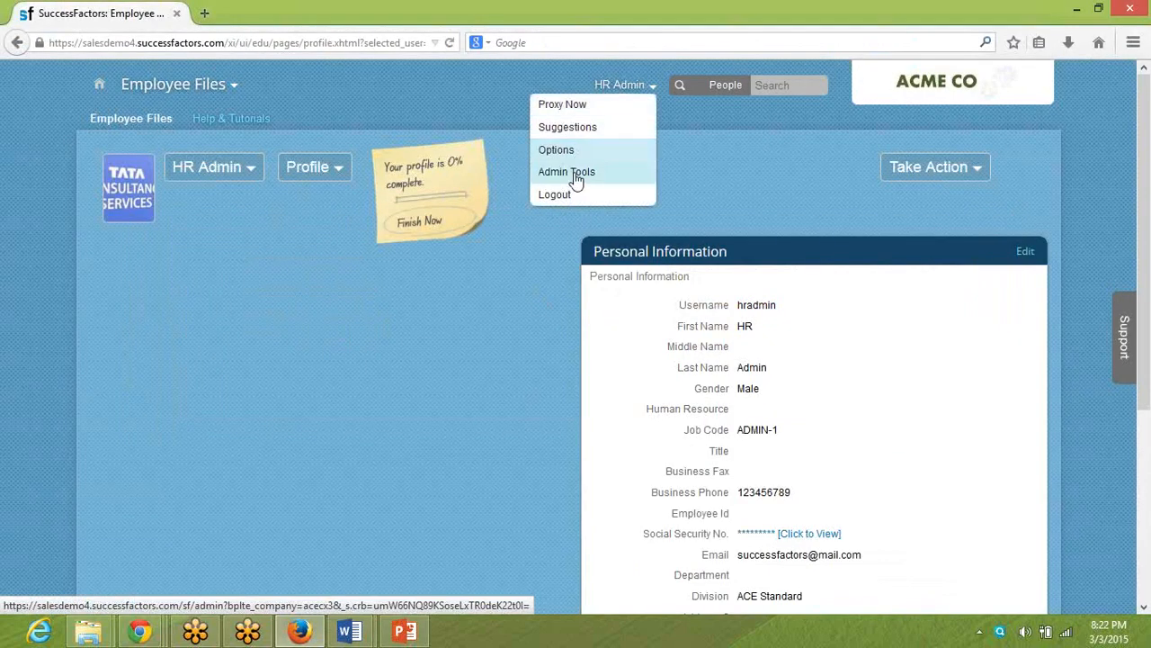
{"action": "left_click", "coordinate": [575, 175]}
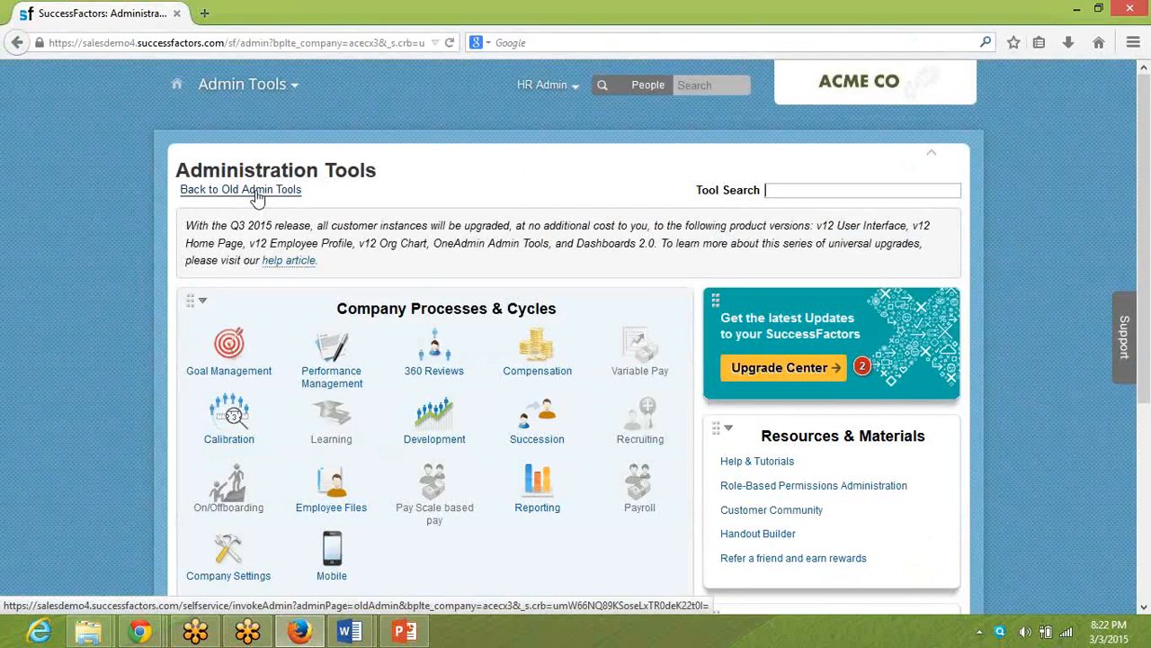
View the old Admin Tools page and its list of activities, then return to the enhanced admin tools.
{"action": "left_click", "coordinate": [256, 193]}
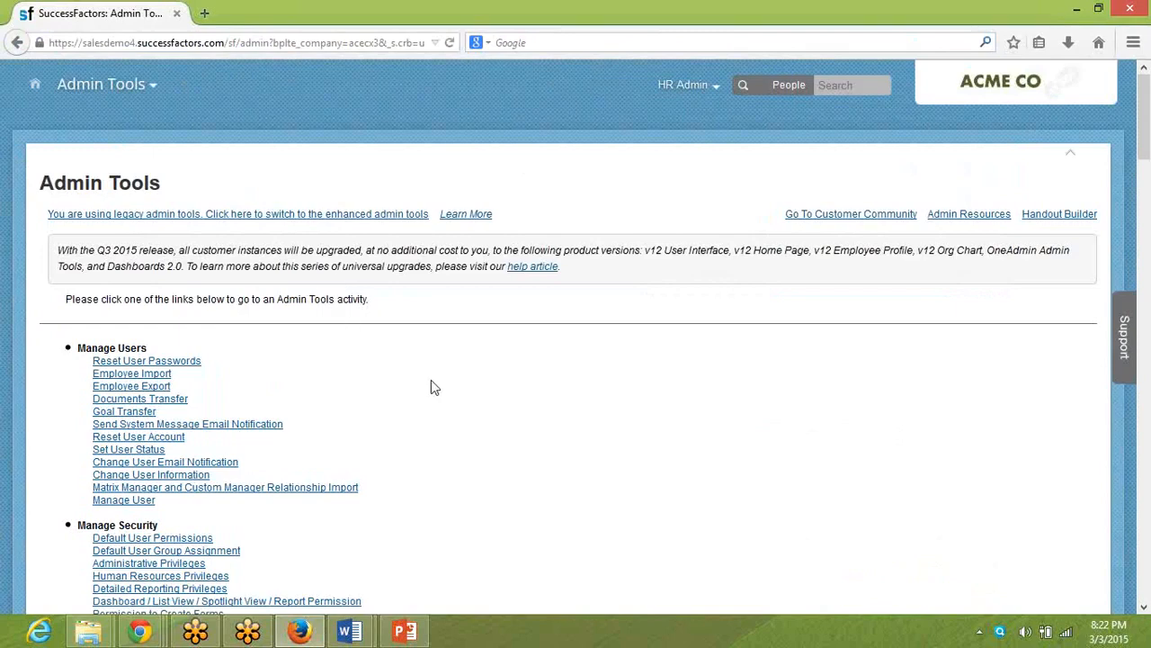
{"action": "scroll", "coordinate": [430, 382], "scroll_direction": "down", "scroll_amount": 20}
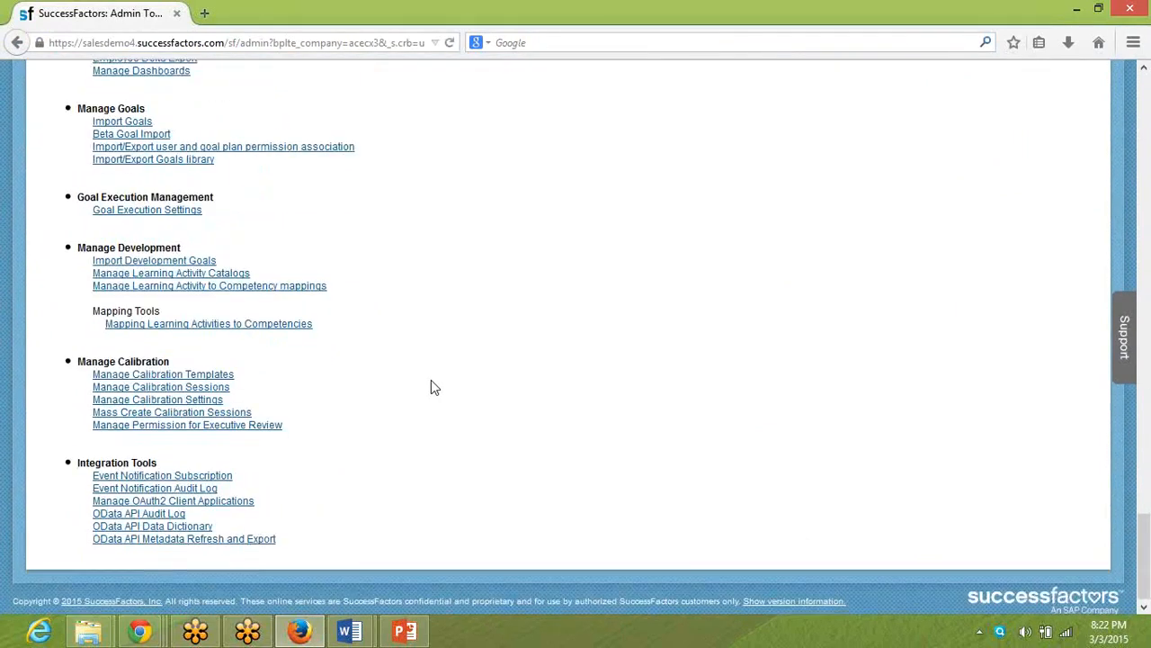
{"action": "scroll", "coordinate": [431, 381], "scroll_direction": "up", "scroll_amount": 20}
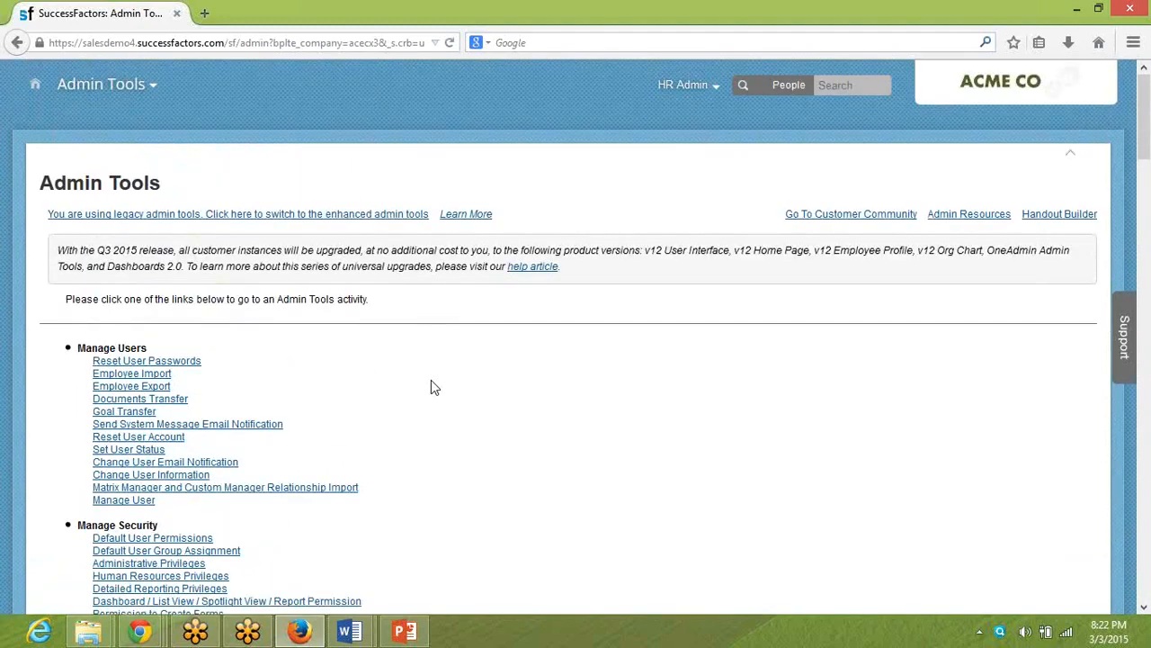
{"action": "left_click", "coordinate": [362, 215]}
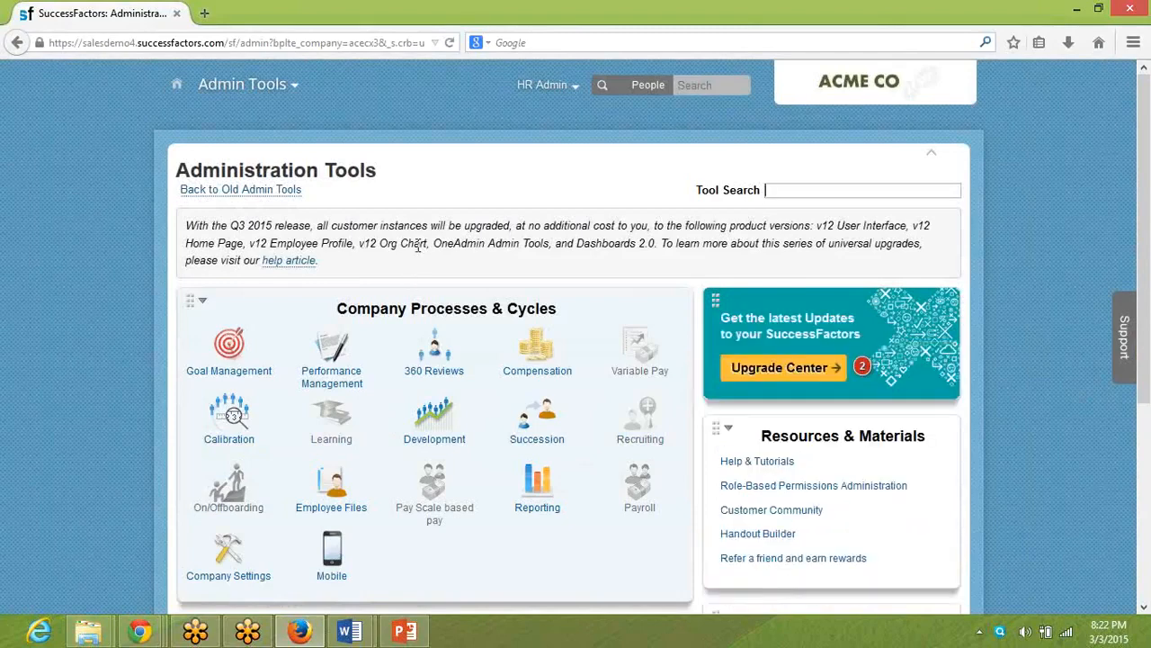
Search the company settings in Chrome for "OneAdmin" and highlight the Admin 2.0 (OneAdmin) setting.
{"action": "key", "text": "alt+Tab"}
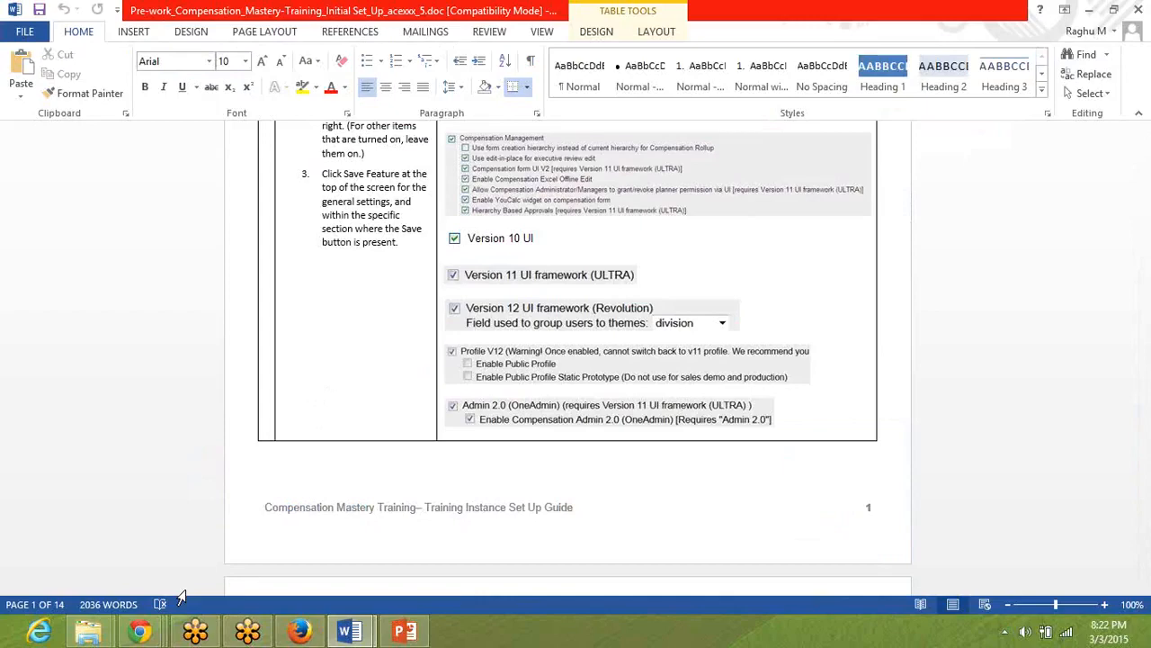
{"action": "key", "text": "alt+Tab"}
{"action": "key", "text": "alt+Tab"}
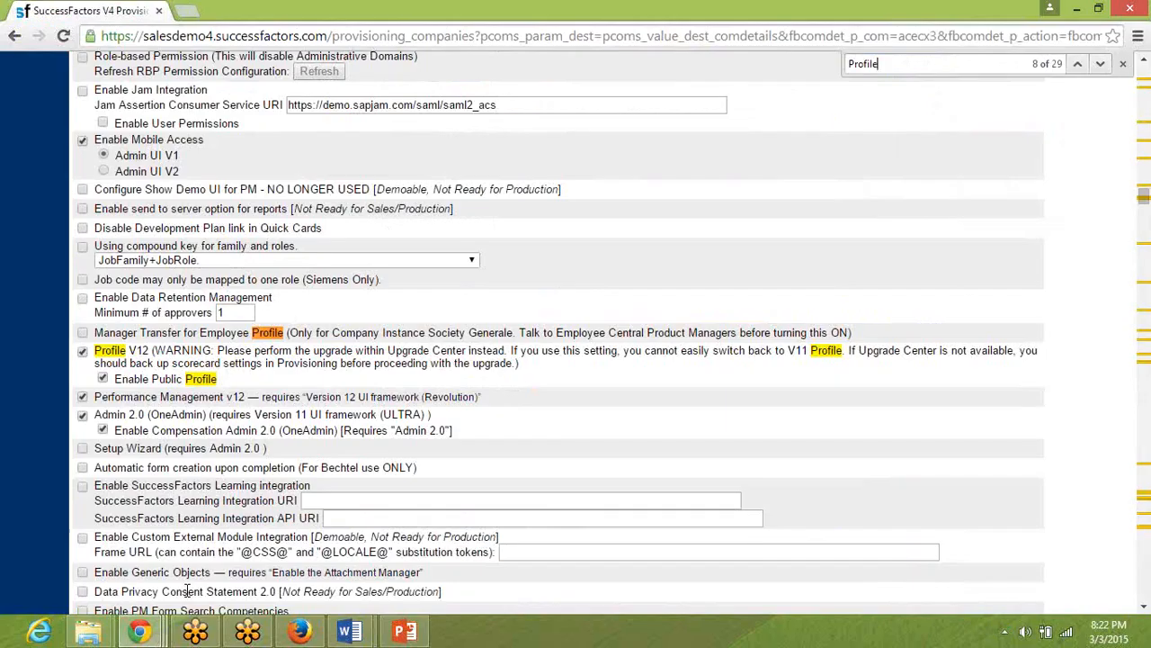
{"action": "type", "text": "One"}
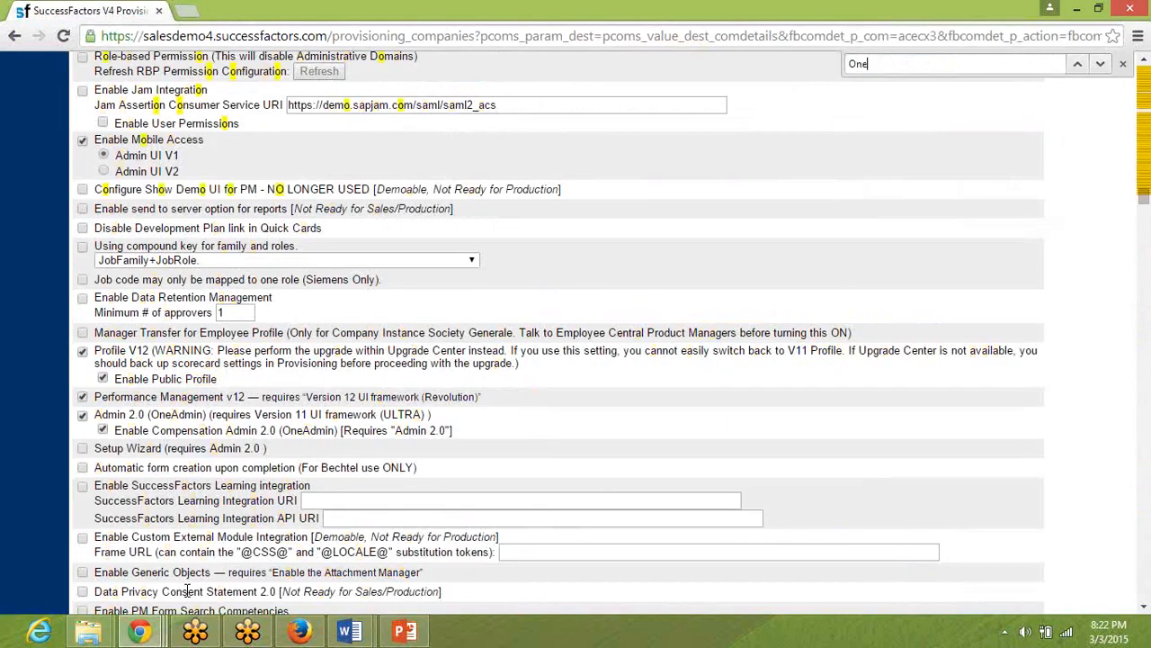
{"action": "type", "text": "Admin"}
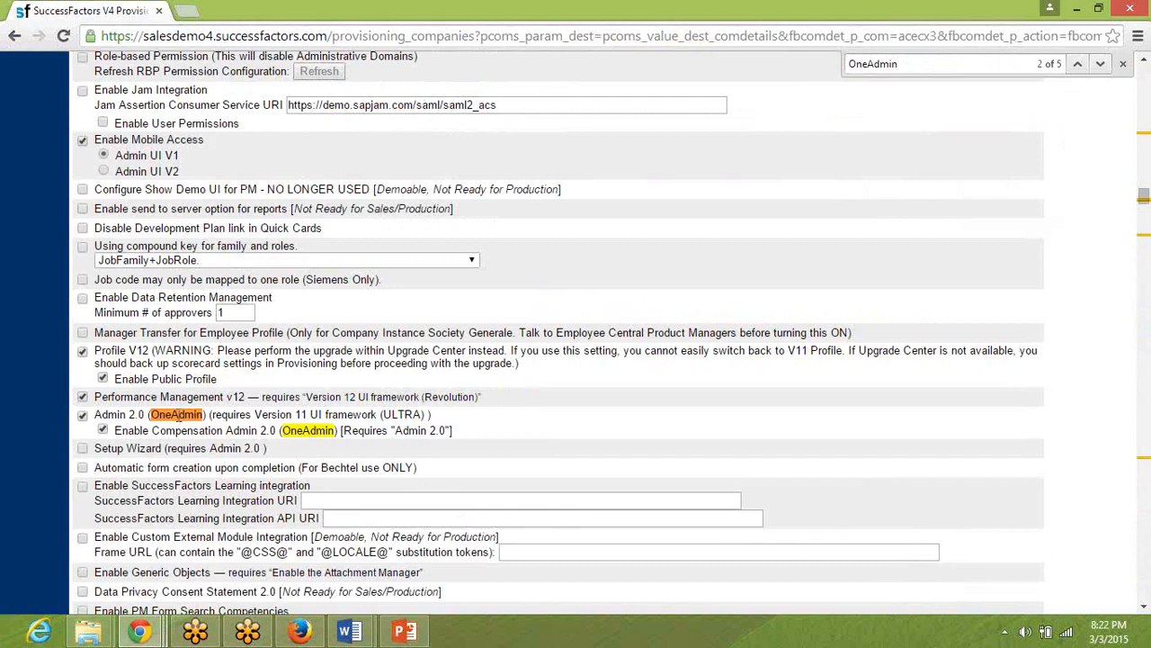
{"action": "triple_click", "coordinate": [149, 413]}
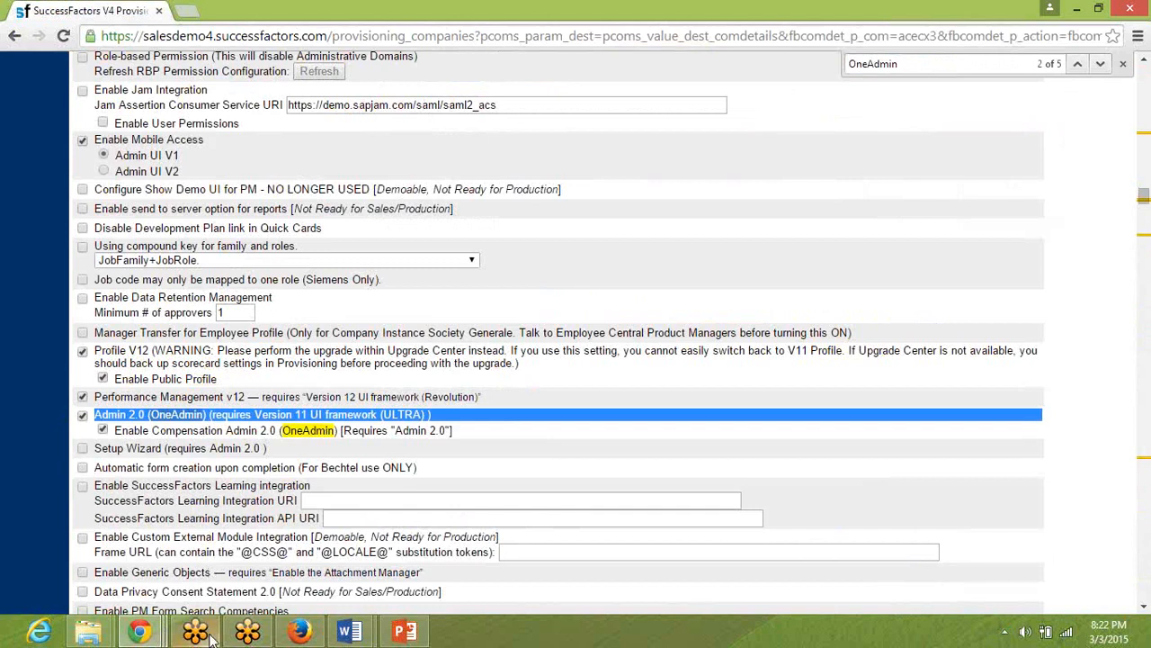
Return to the pre-work document in Word and review the required Compensation Management options in the screenshot.
{"action": "left_click", "coordinate": [353, 633]}
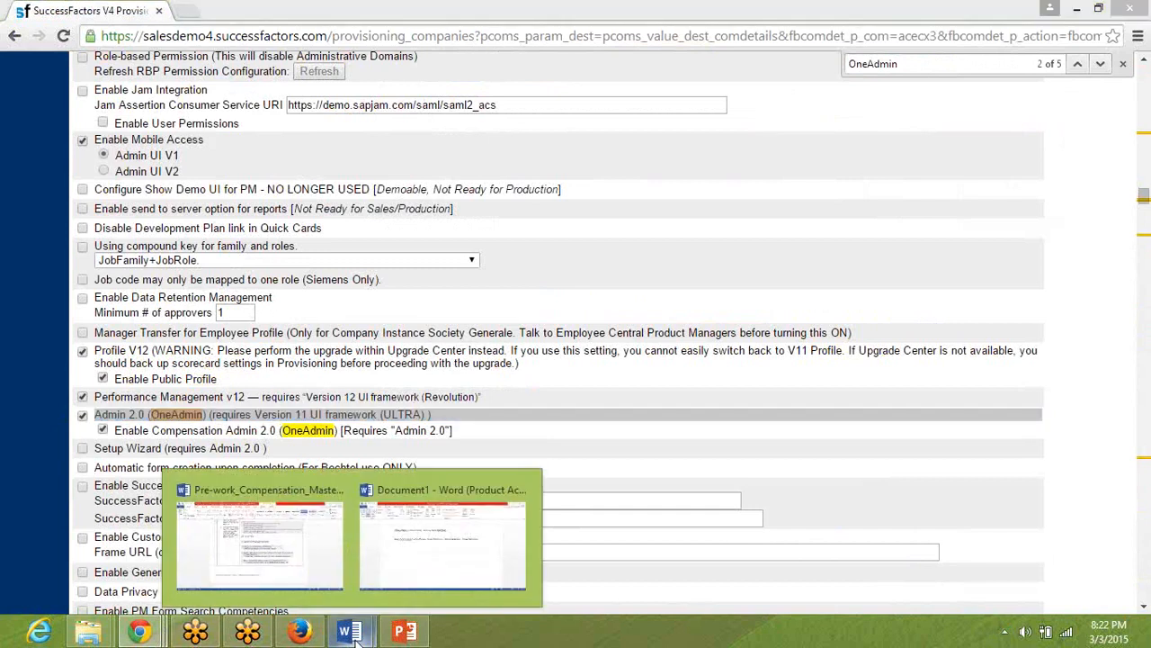
{"action": "left_click", "coordinate": [292, 581]}
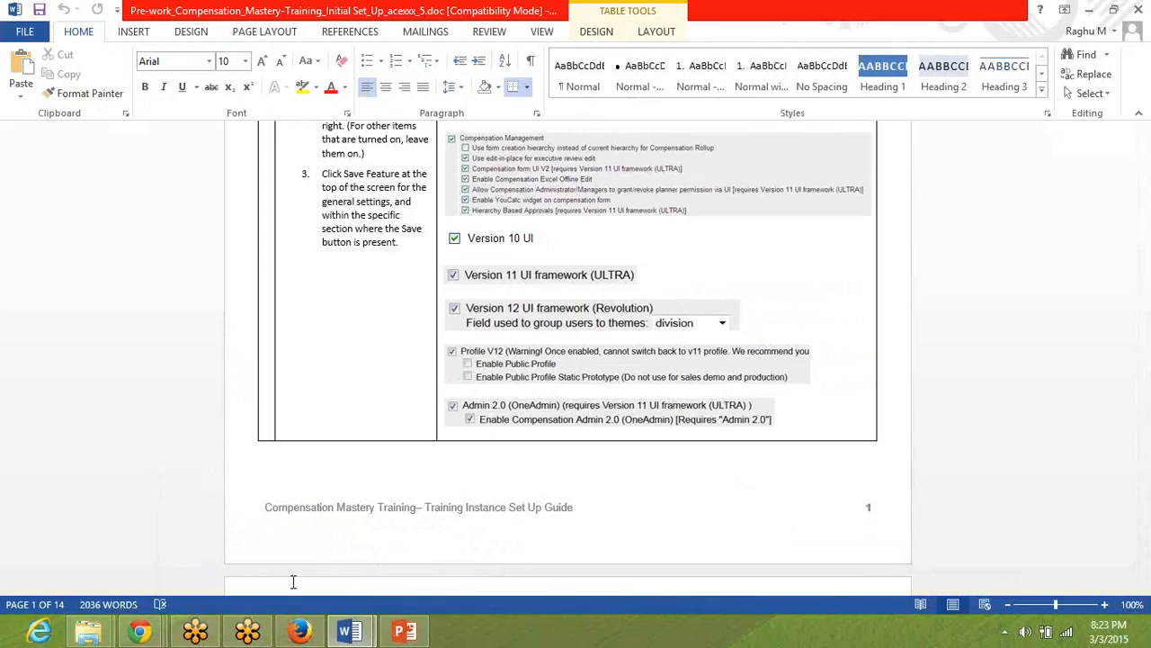
{"action": "left_click", "coordinate": [531, 154]}
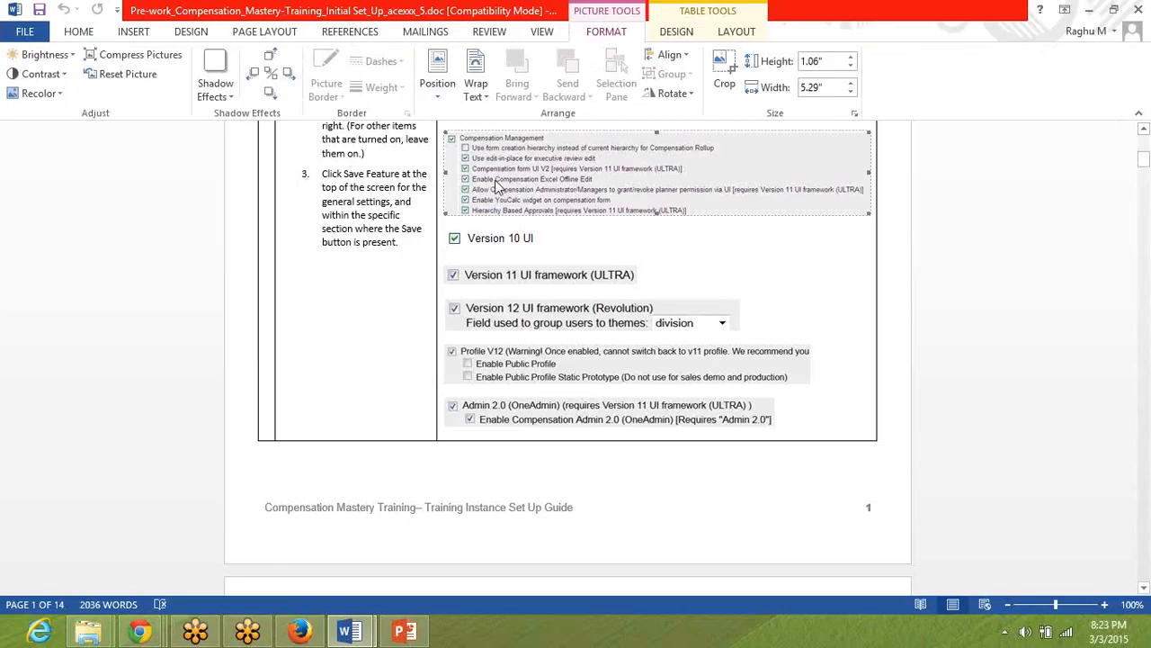
Switch to Provisioning in Chrome and search the company settings for "Compensation Management".
{"action": "left_click", "coordinate": [302, 633]}
{"action": "left_click", "coordinate": [139, 631]}
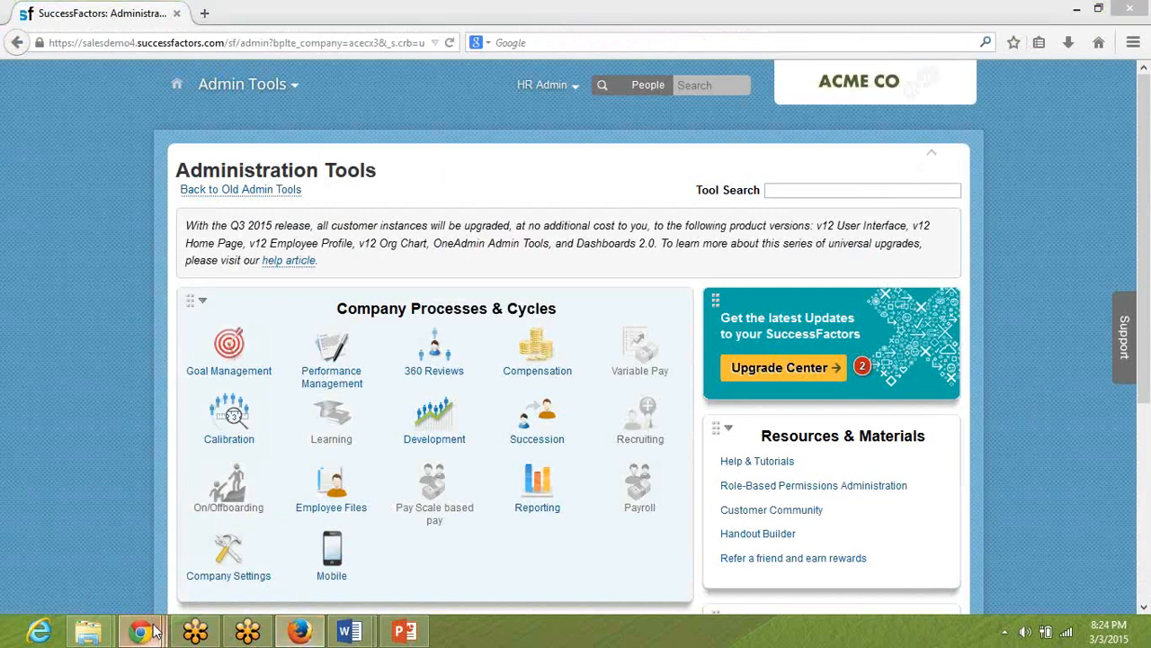
{"action": "left_click", "coordinate": [310, 531]}
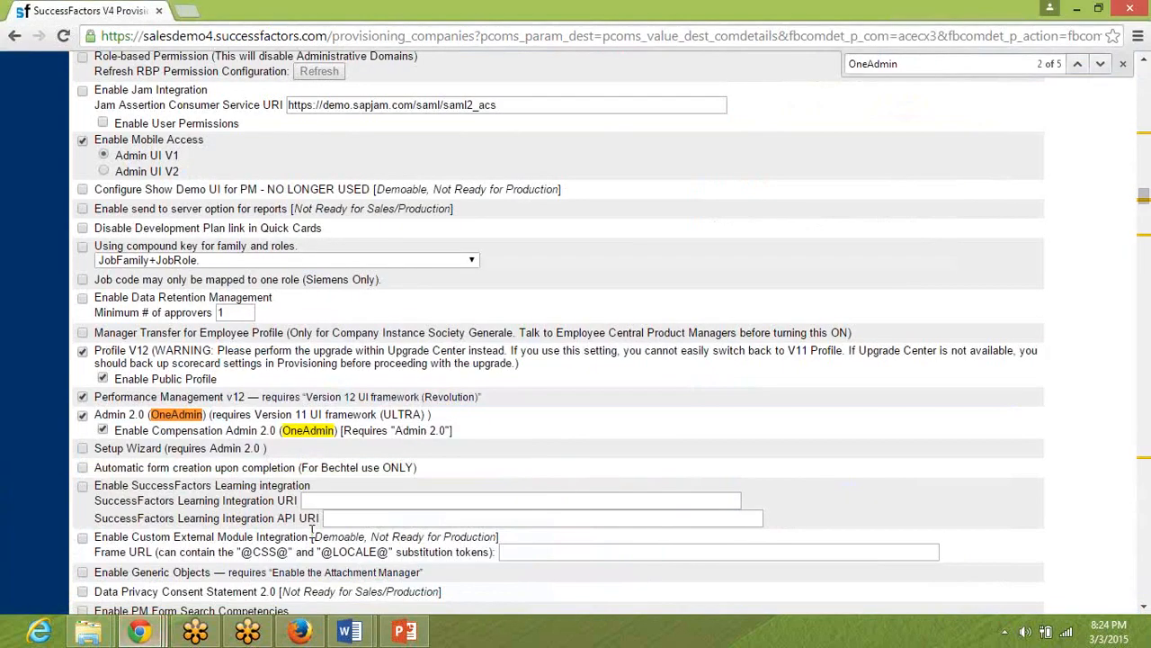
{"action": "key", "text": "ctrl+f"}
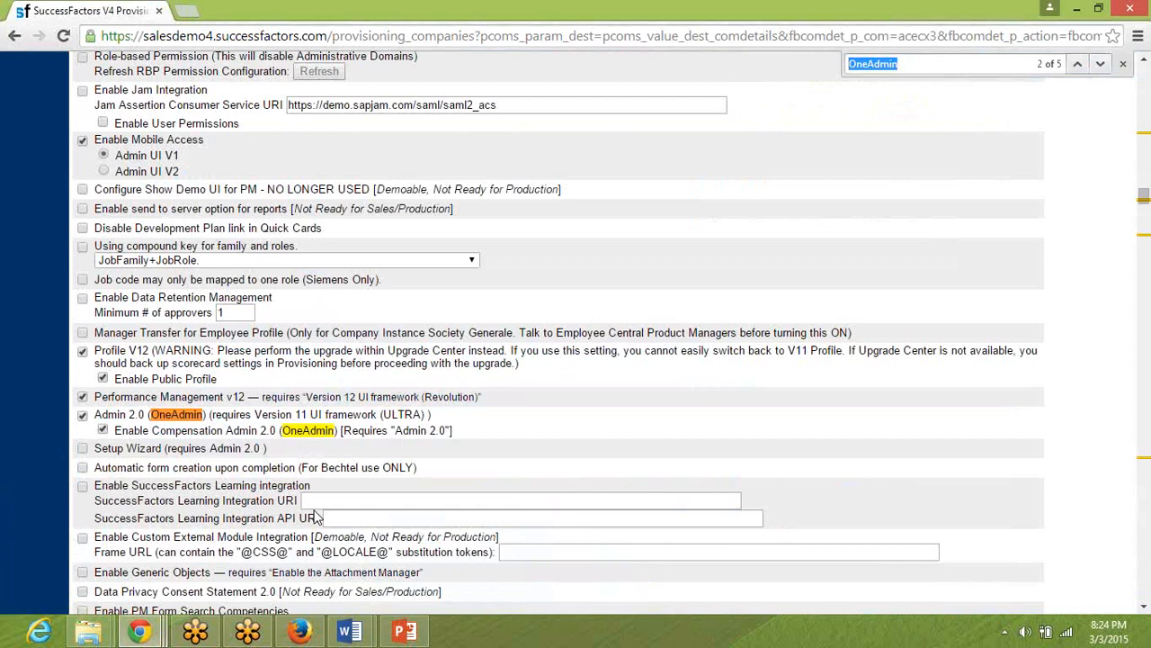
{"action": "left_click", "coordinate": [310, 535]}
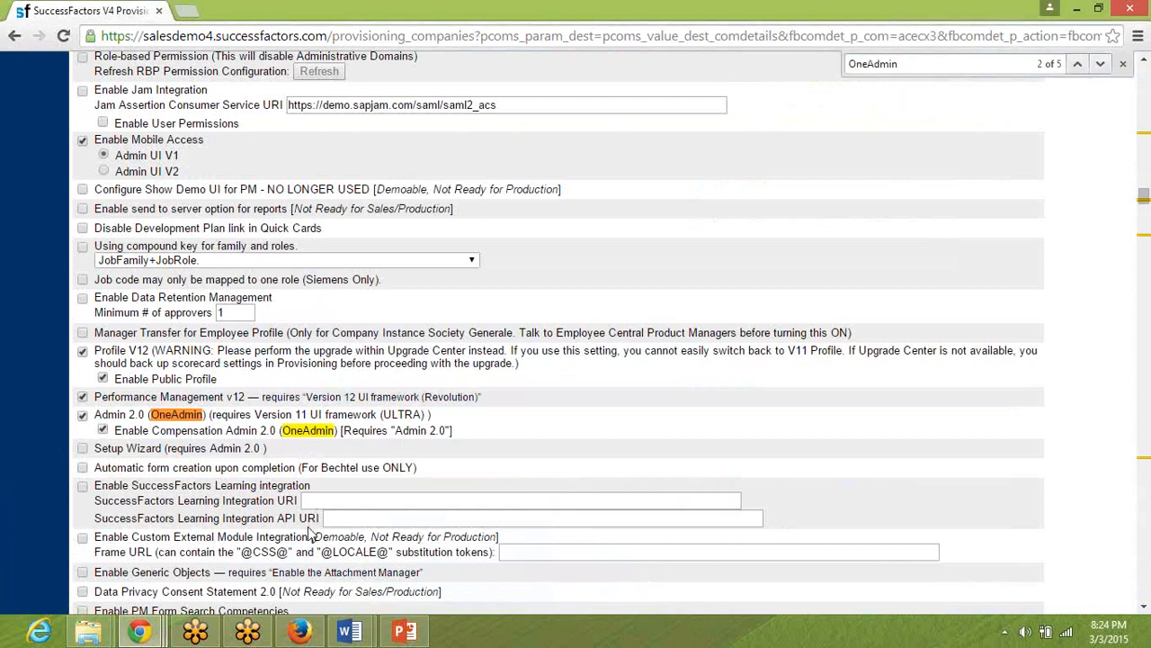
{"action": "key", "text": "ctrl+f"}
{"action": "type", "text": "Co"}
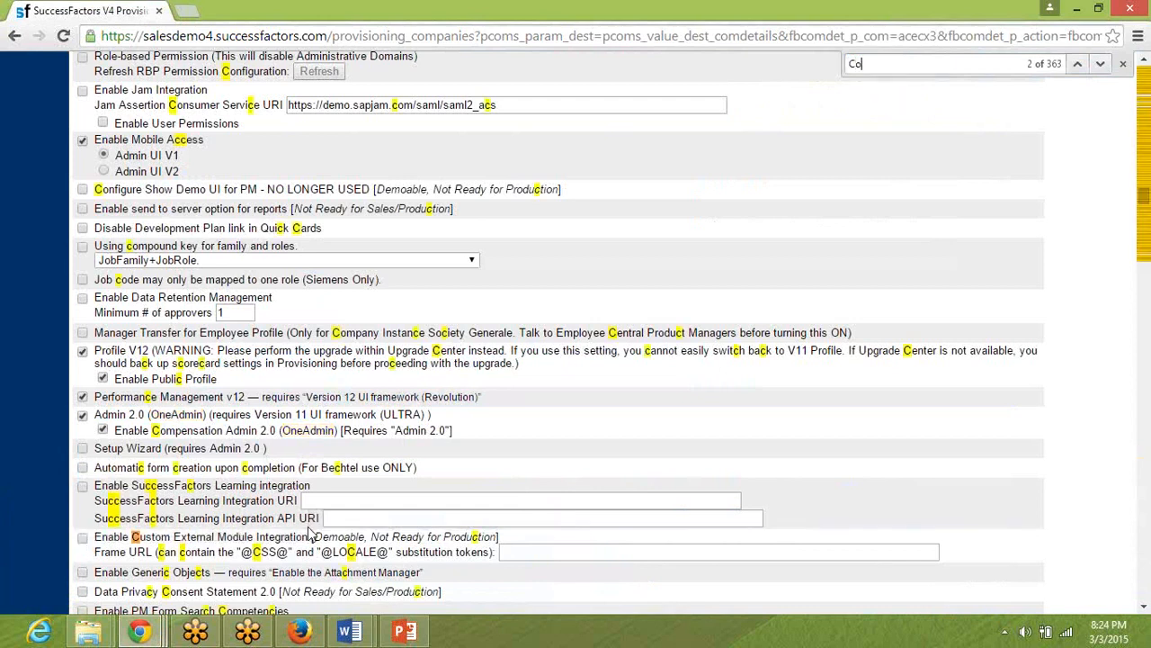
{"action": "type", "text": "mpensation Management"}
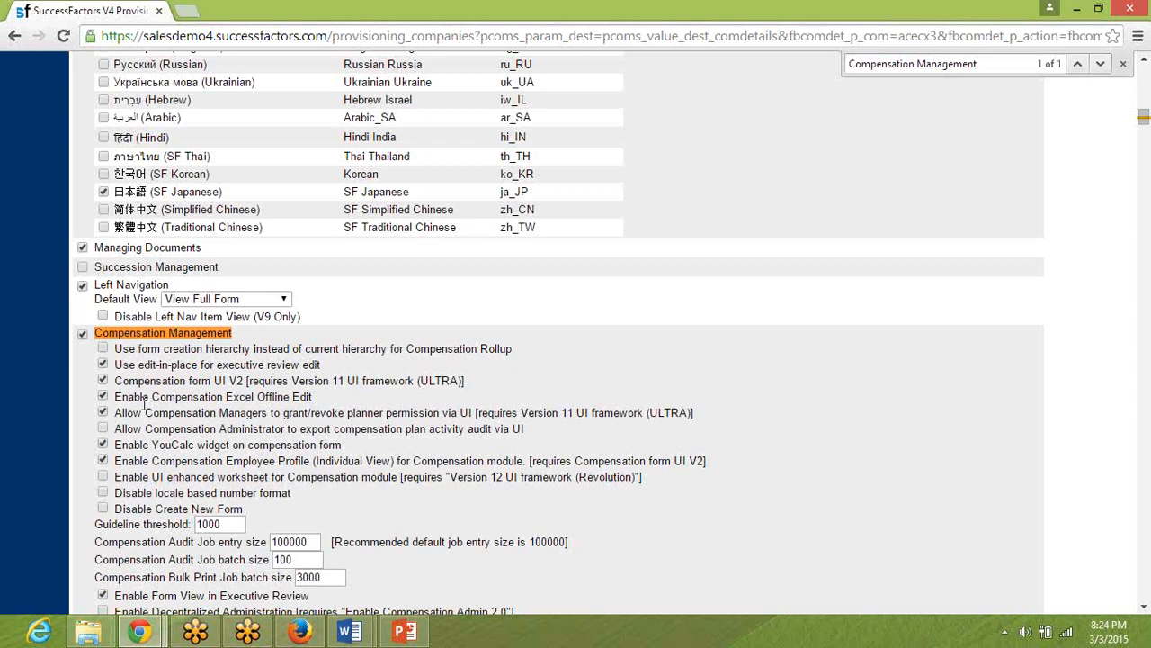
Compare the Compensation Management options with the pre-work document, then highlight "Use edit-in-place for executive review edit" in Provisioning.
{"action": "key", "text": "alt+Tab"}
{"action": "key", "text": "alt+Tab"}
{"action": "key", "text": "alt+Tab"}
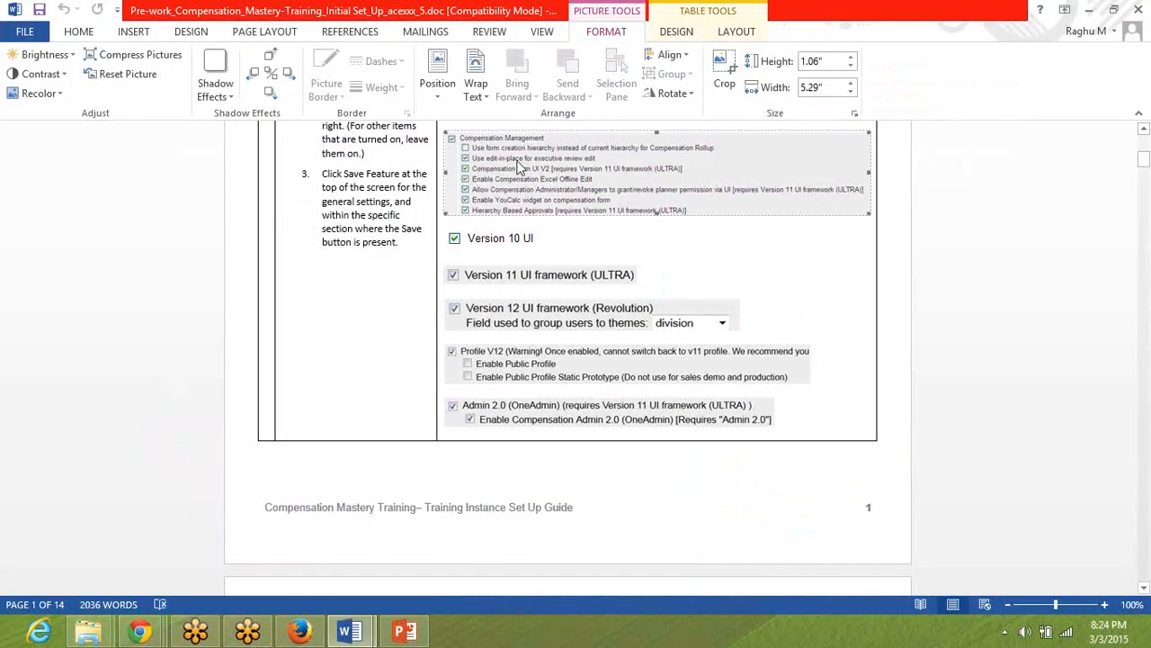
{"action": "key", "text": "alt+Tab"}
{"action": "key", "text": "alt+Tab"}
{"action": "key", "text": "alt+Tab"}
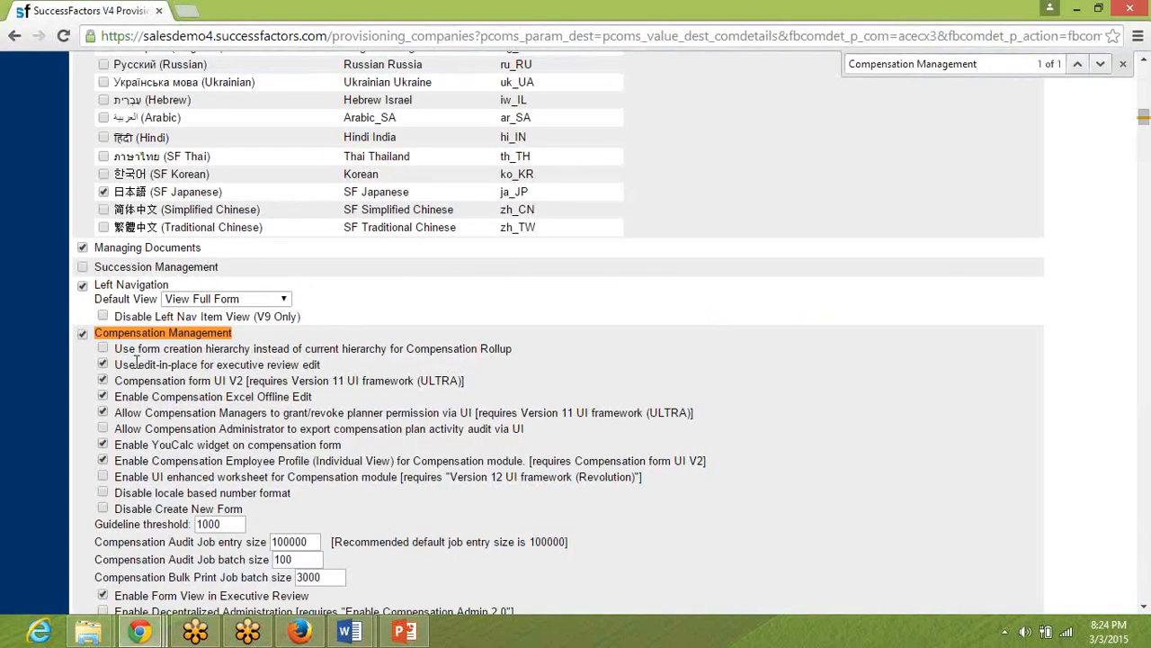
{"action": "double_click", "coordinate": [183, 367]}
{"action": "triple_click", "coordinate": [184, 367]}
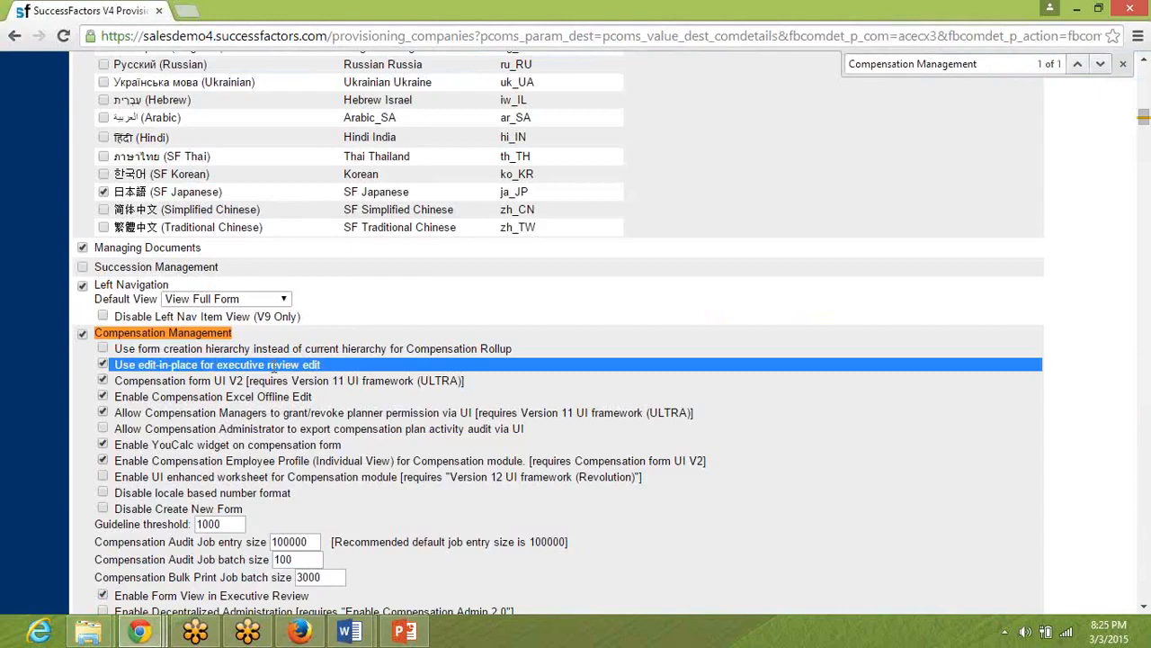
Switch to Document1 in Word and add a COO line and a CIO line below the formulas, each with the person's first name.
{"action": "left_click", "coordinate": [375, 634]}
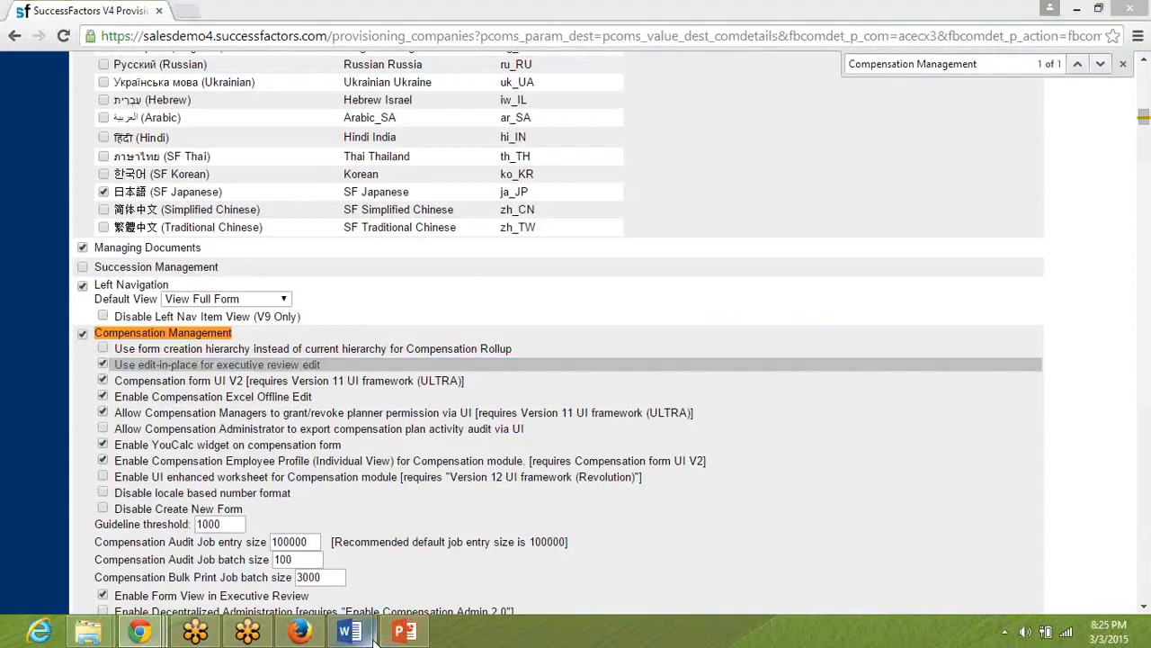
{"action": "left_click", "coordinate": [407, 580]}
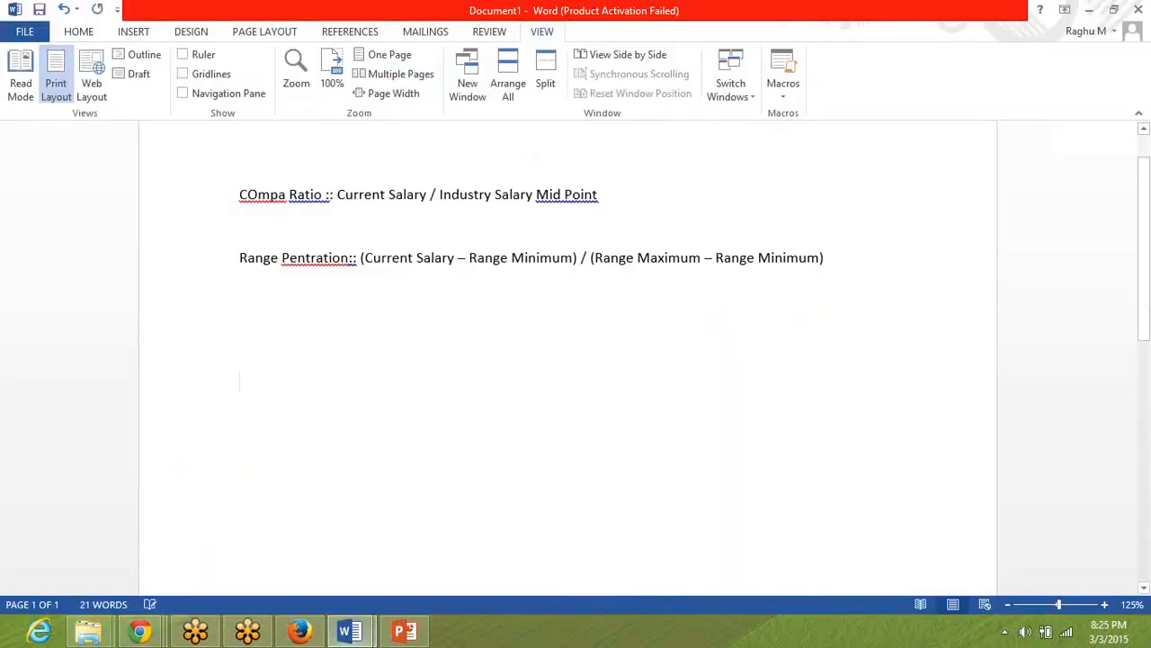
{"action": "type", "text": "COOO"}
{"action": "key", "text": "BackSpace"}
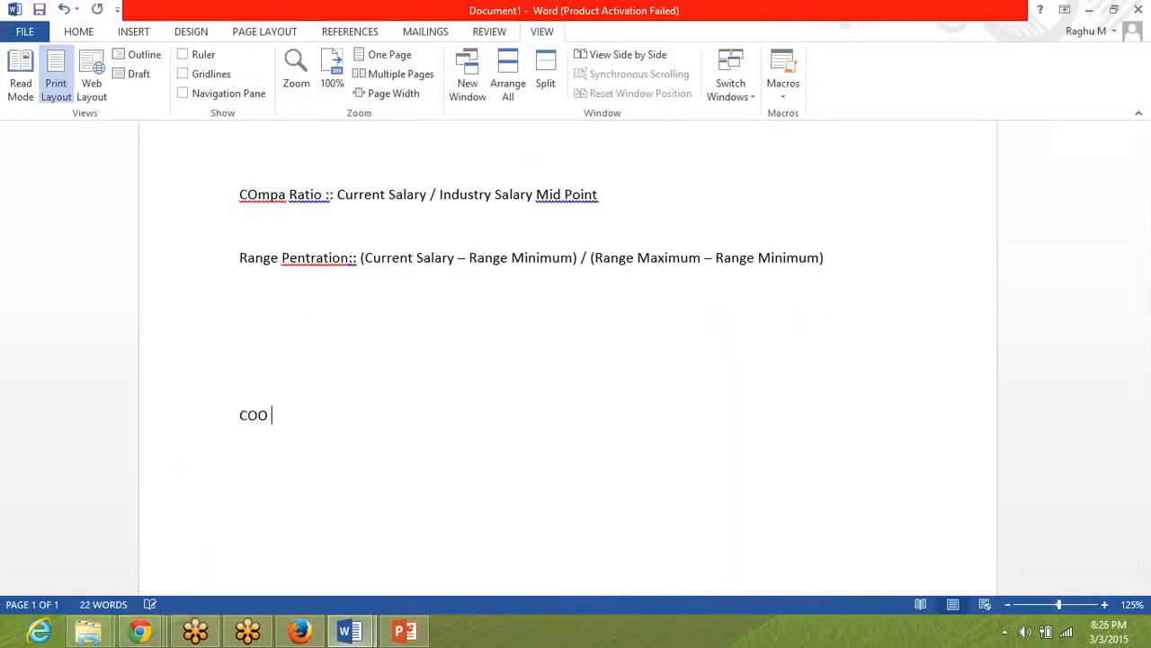
{"action": "type", "text": ":: Nirmal"}
{"action": "key", "text": "Return"}
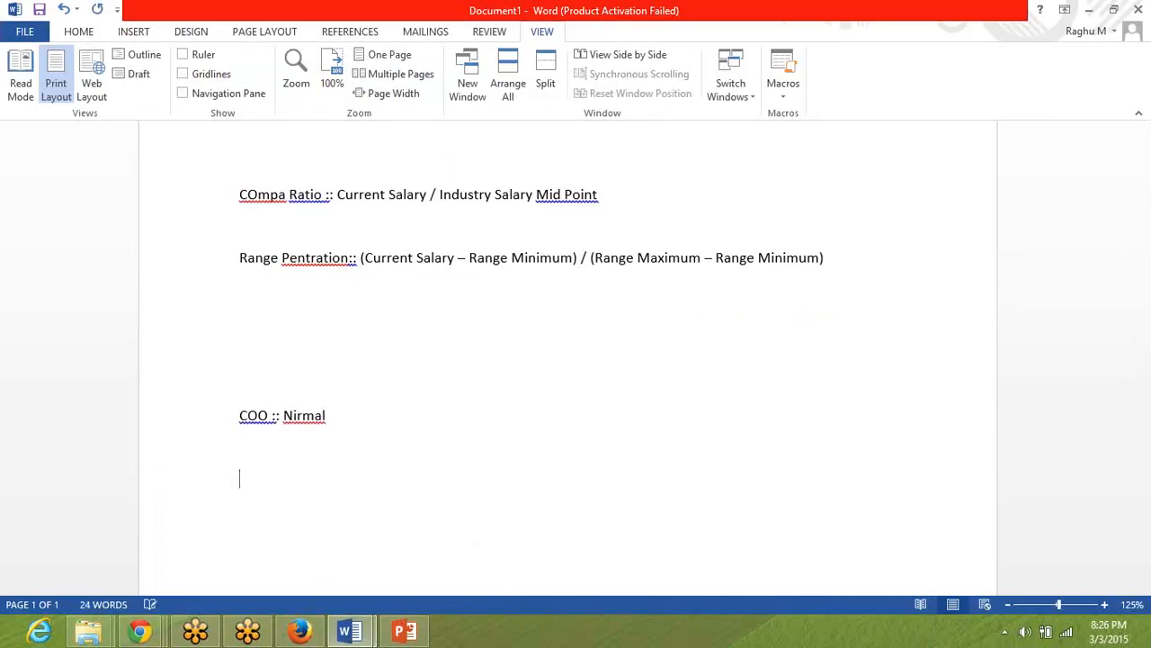
{"action": "type", "text": "CIO :: Sailaja"}
{"action": "key", "text": "Return"}
{"action": "key", "text": "Return"}
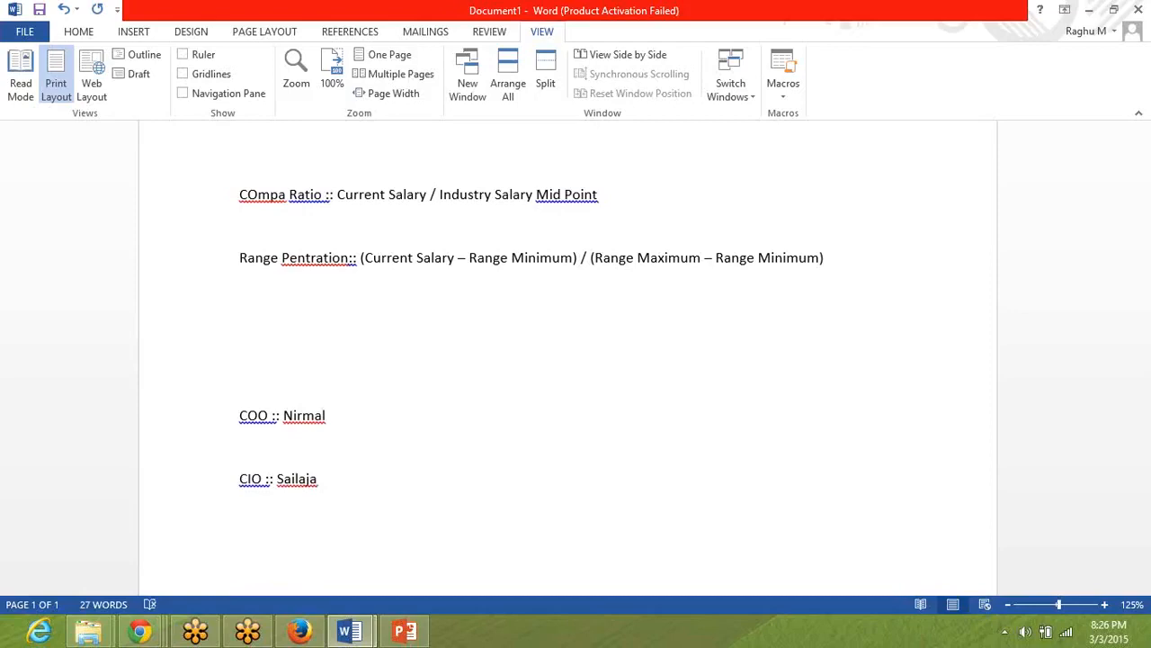
Add a line with the manager labels Mgr1, MGR2 and MGR3 below the CIO line.
{"action": "type", "text": "Mgr1    MGR2    MGR3"}
{"action": "key", "text": "Return"}
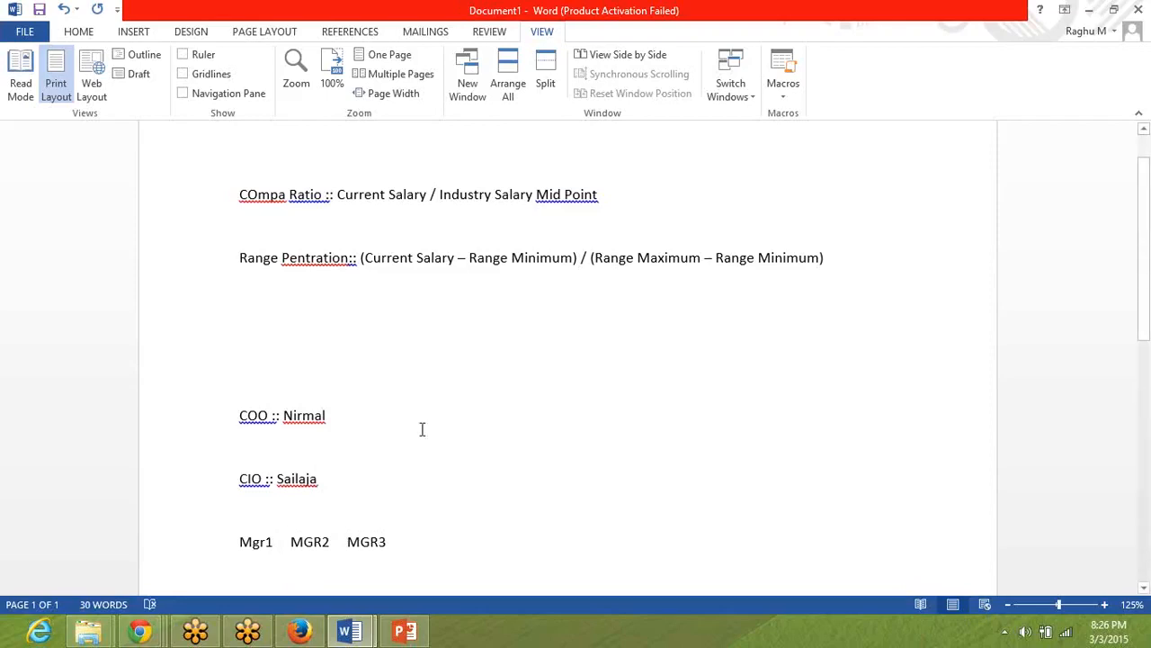
Add an "MGR1 REPOT1)" line with the report's first name below the manager labels.
{"action": "type", "text": "MGR1 DE"}
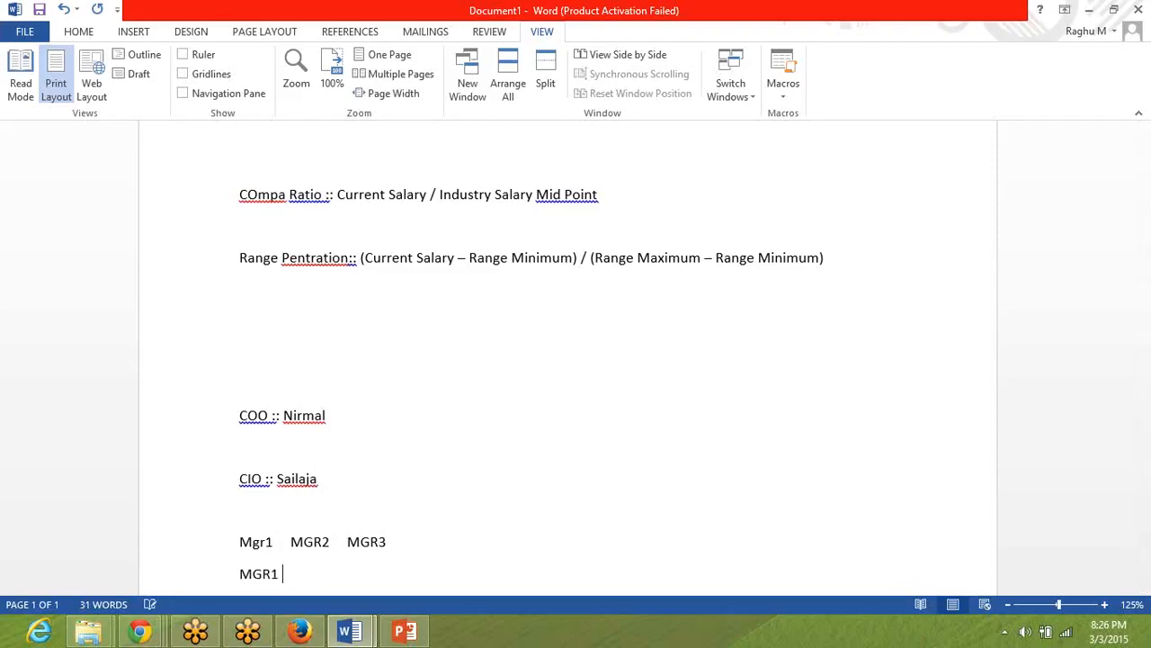
{"action": "key", "text": "BackSpace"}
{"action": "key", "text": "BackSpace"}
{"action": "type", "text": "REPOT)1"}
{"action": "key", "text": "BackSpace"}
{"action": "key", "text": "BackSpace"}
{"action": "type", "text": "1) Raghu"}
{"action": "key", "text": "Return"}
Add an "MGR1 REPORT2)" line with the second report's first name.
{"action": "type", "text": "MGR1 REP"}
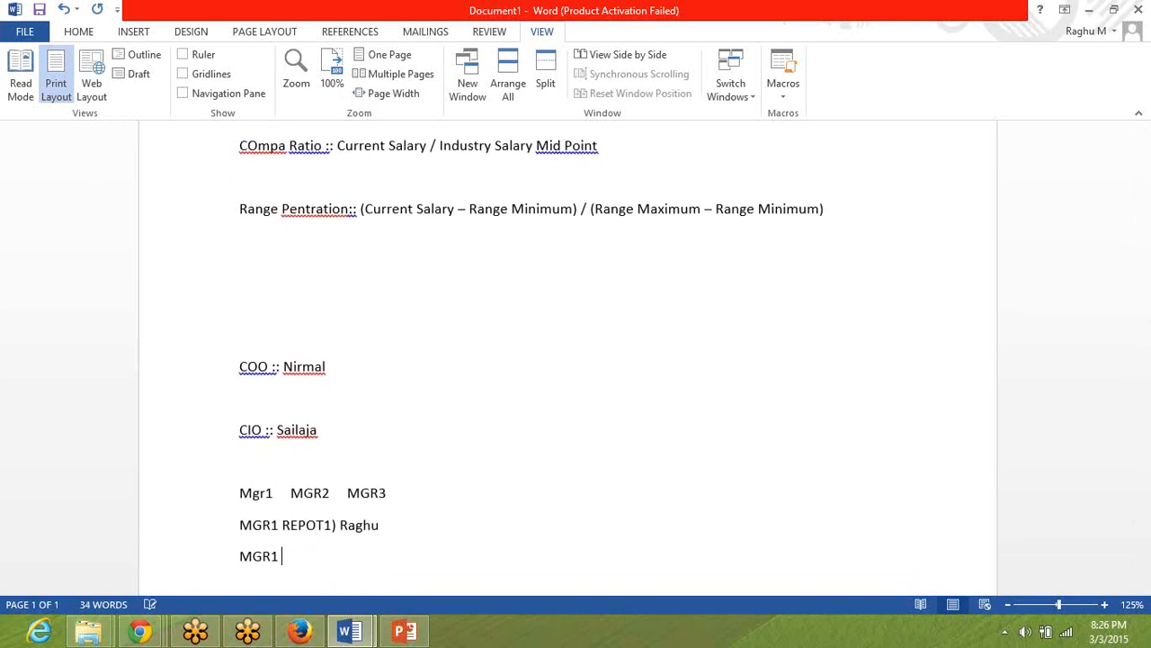
{"action": "type", "text": "ORT2)"}
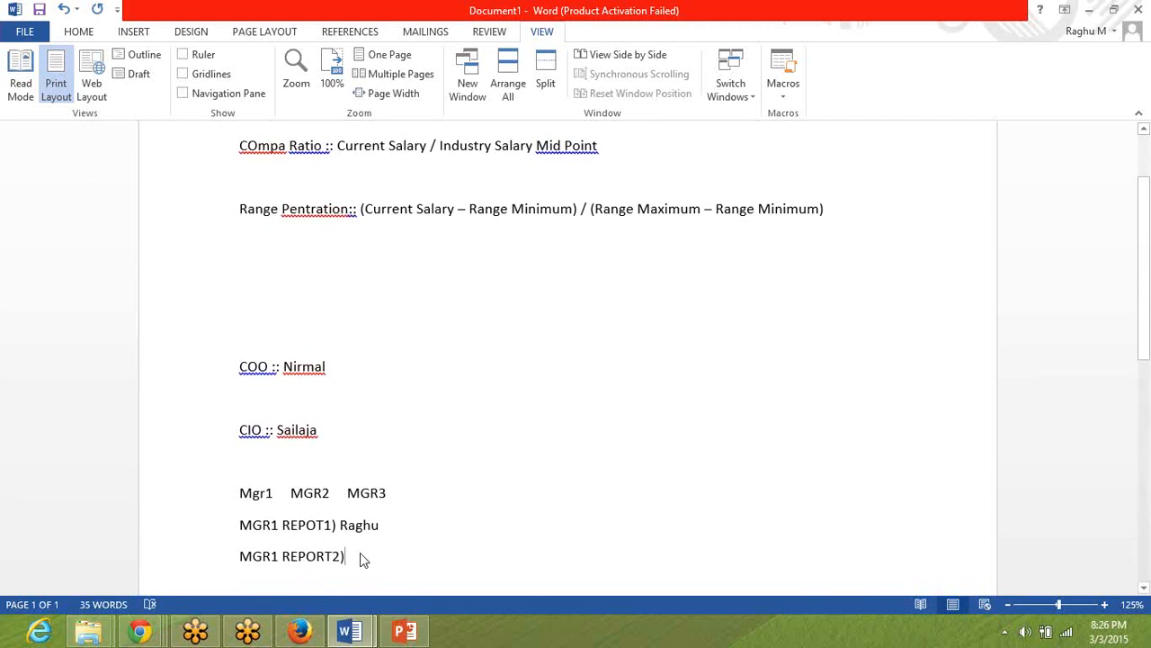
{"action": "type", "text": "Tasee"}
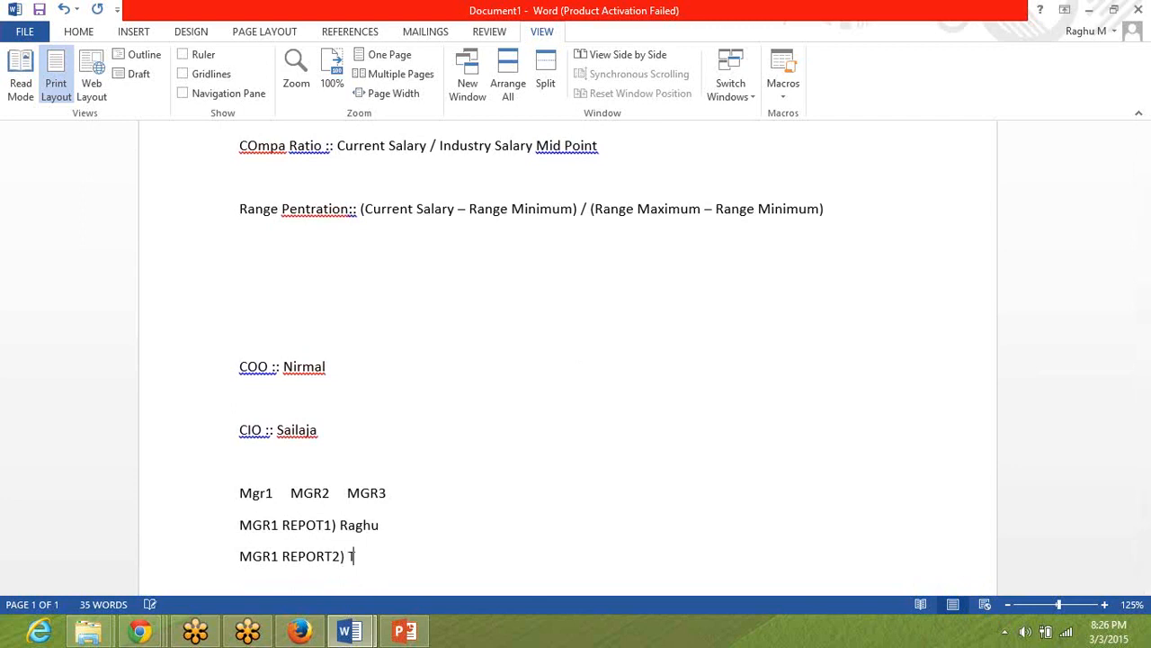
{"action": "key", "text": "BackSpace"}
{"action": "key", "text": "BackSpace"}
{"action": "type", "text": "neem"}
Widen the gap between the Mgr1 and MGR2 labels by three tab stops.
{"action": "left_click", "coordinate": [286, 492]}
{"action": "key", "text": "Tab"}
{"action": "key", "text": "Tab"}
{"action": "key", "text": "Tab"}
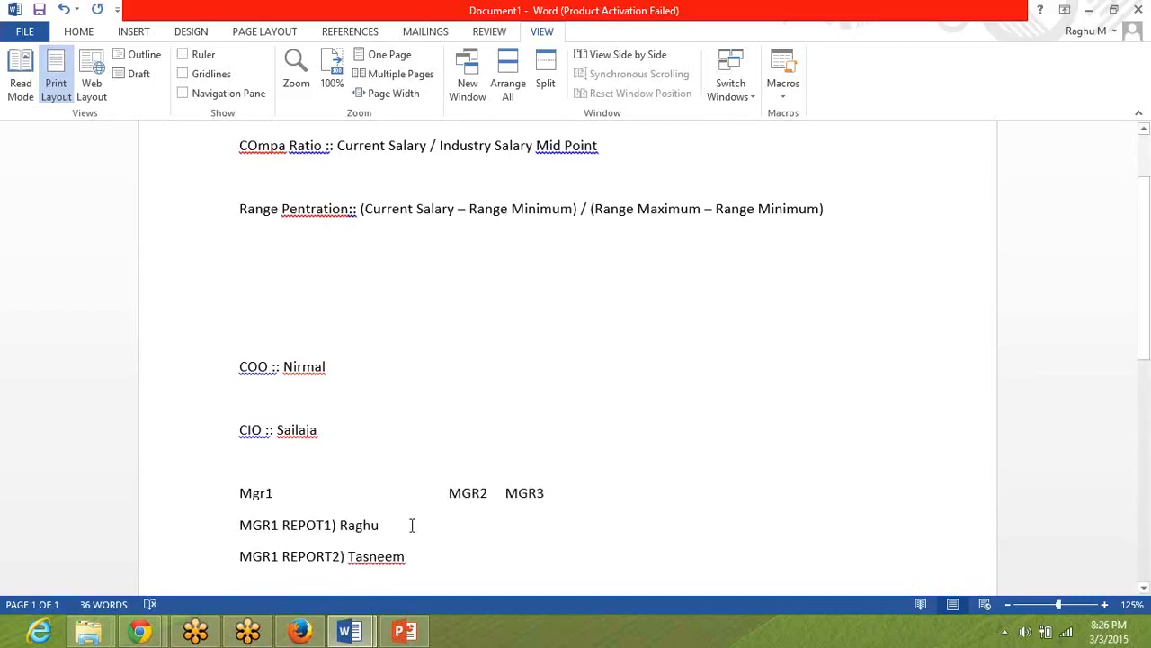
Add "MGR2 REPORTEE1)" with the person's first name beside the first MGR1 report.
{"action": "left_click", "coordinate": [411, 524]}
{"action": "key", "text": "Tab"}
{"action": "type", "text": "MGR2 REPORTEE1"}
{"action": "type", "text": ") "}
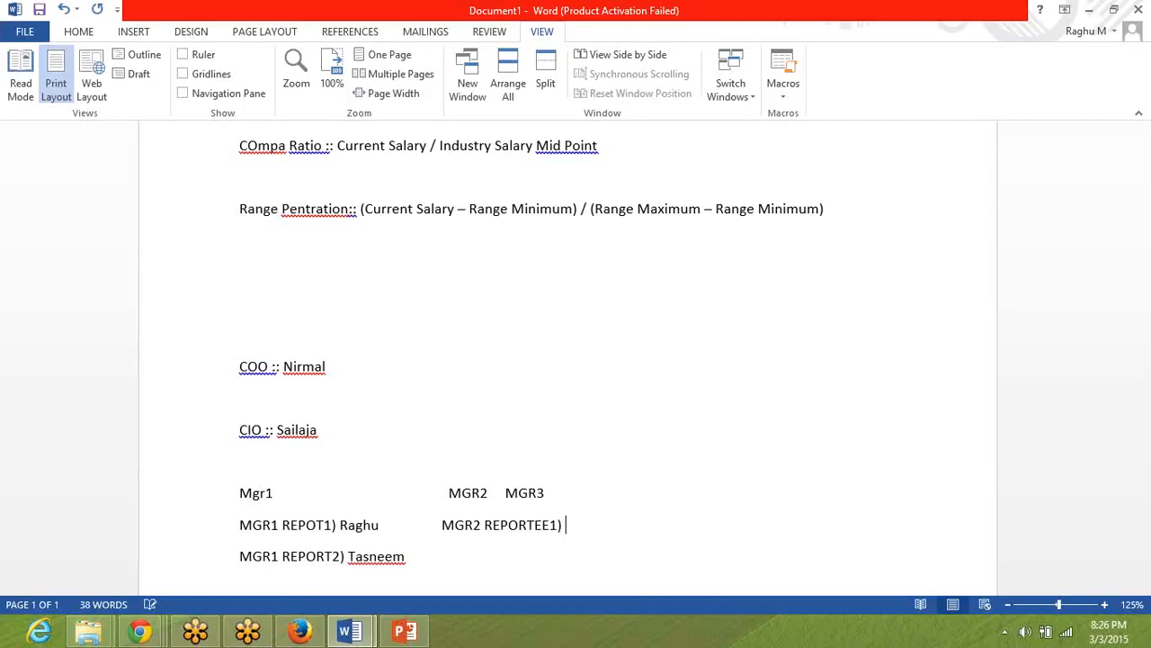
{"action": "type", "text": "Sandy"}
Add "MGR2 REPORTEE2)" with the person's first name beside the second MGR1 report, followed by two new lines.
{"action": "key", "text": "Down"}
{"action": "type", "text": "MGR2 REPORT"}
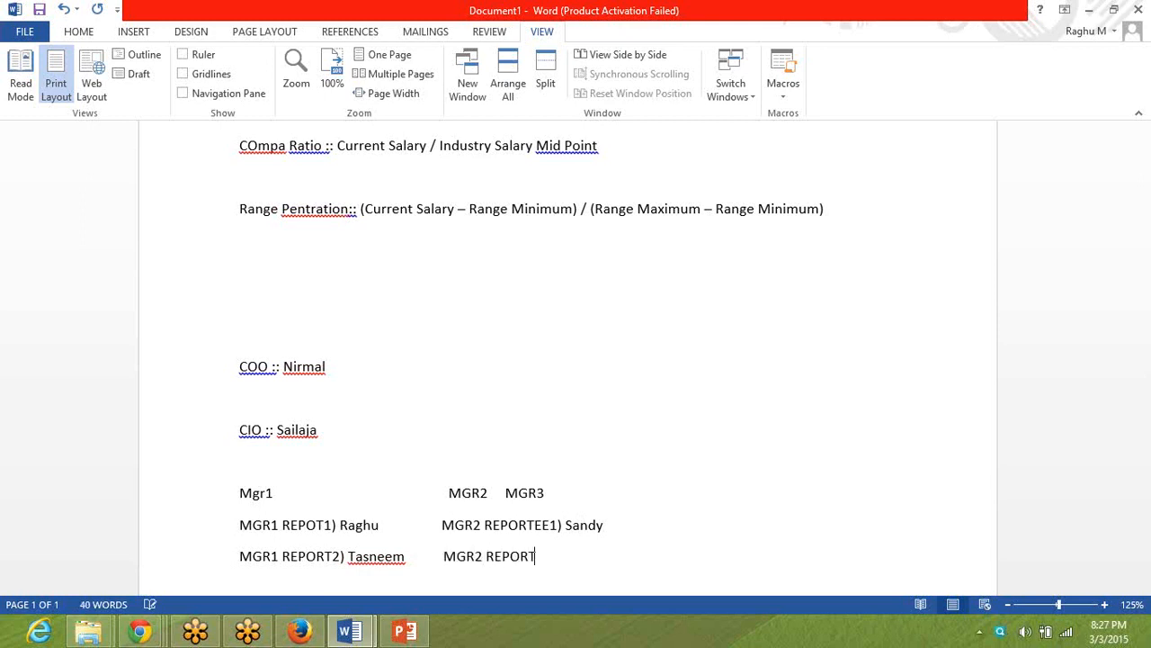
{"action": "type", "text": "EE2)"}
{"action": "type", "text": " Sanjay."}
{"action": "key", "text": "Return"}
{"action": "key", "text": "Return"}
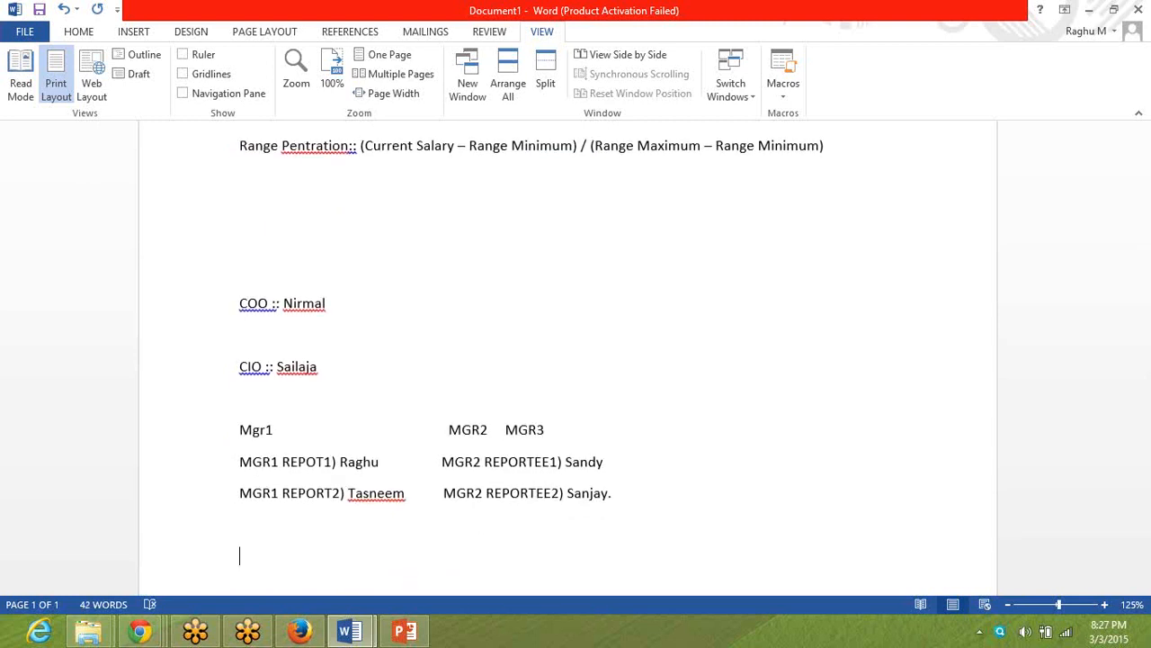
Add each manager's first name in parentheses after the Mgr1 and MGR2 labels.
{"action": "left_click", "coordinate": [295, 429]}
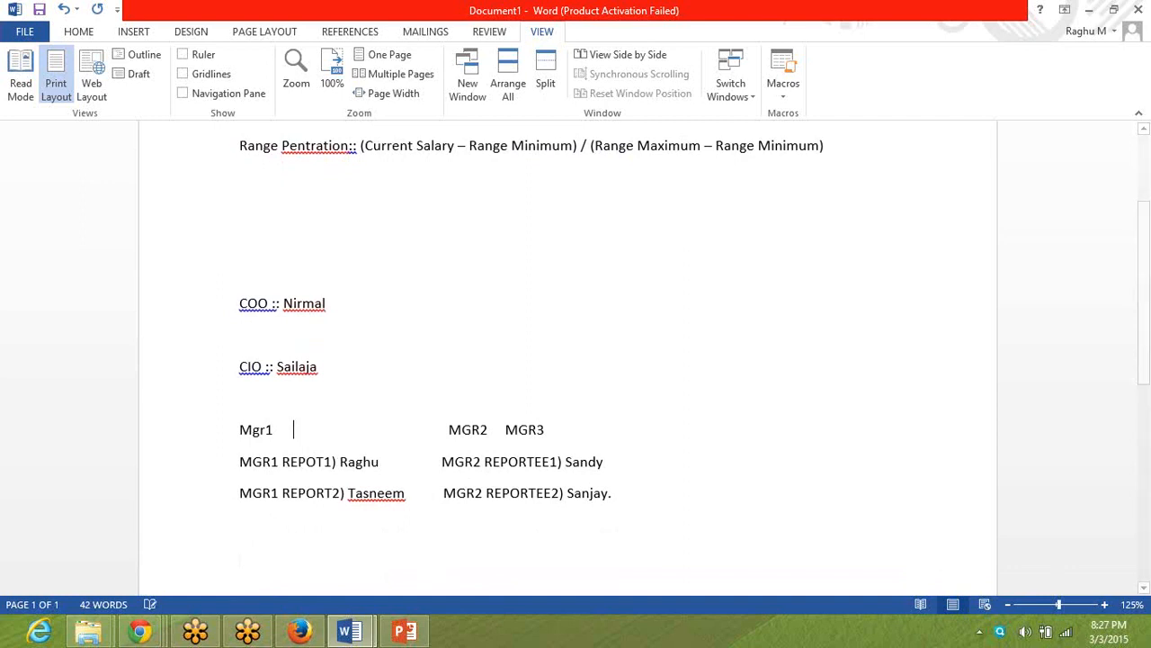
{"action": "type", "text": "(Kavita)"}
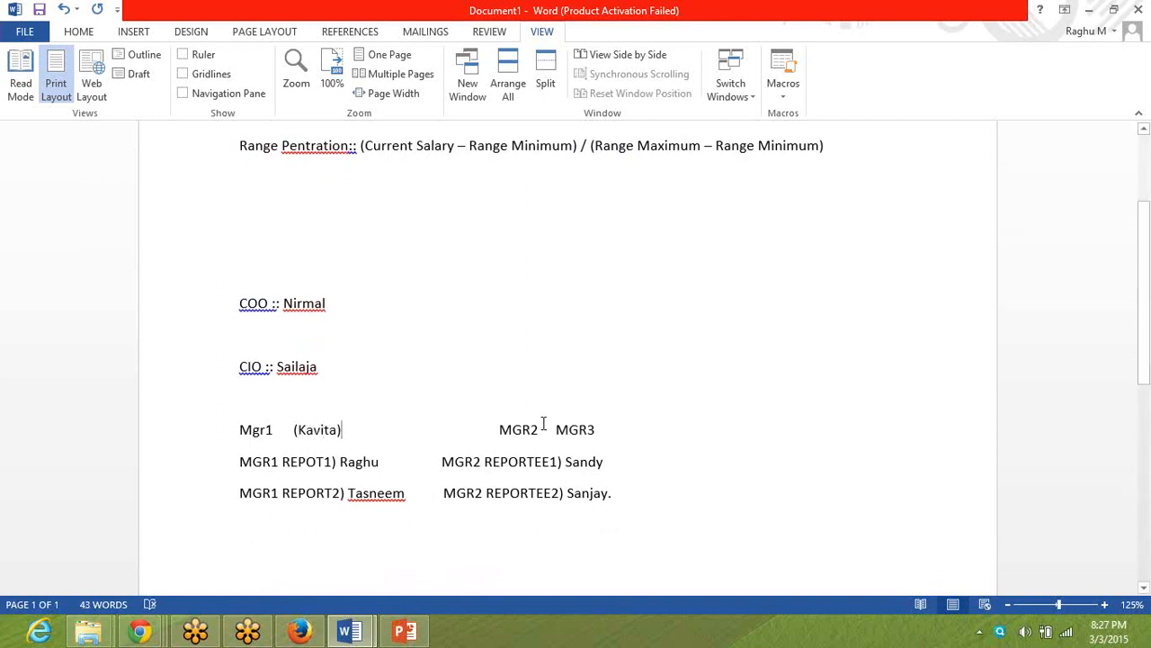
{"action": "double_click", "coordinate": [543, 428]}
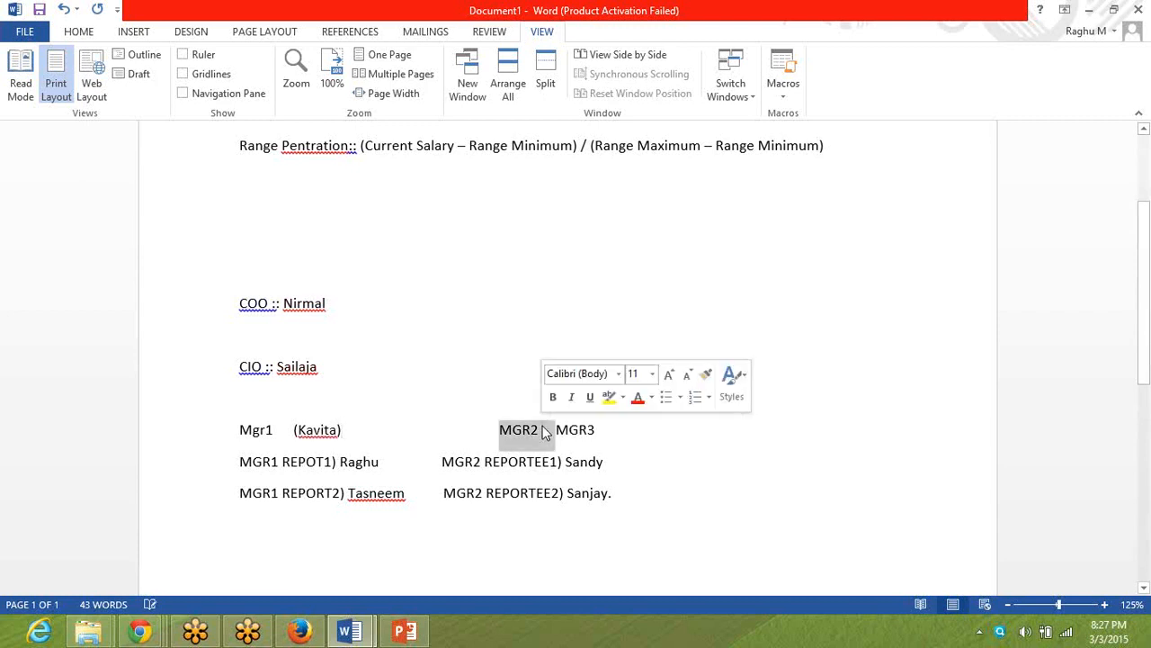
{"action": "left_click", "coordinate": [543, 430]}
{"action": "type", "text": "(Swetha)"}
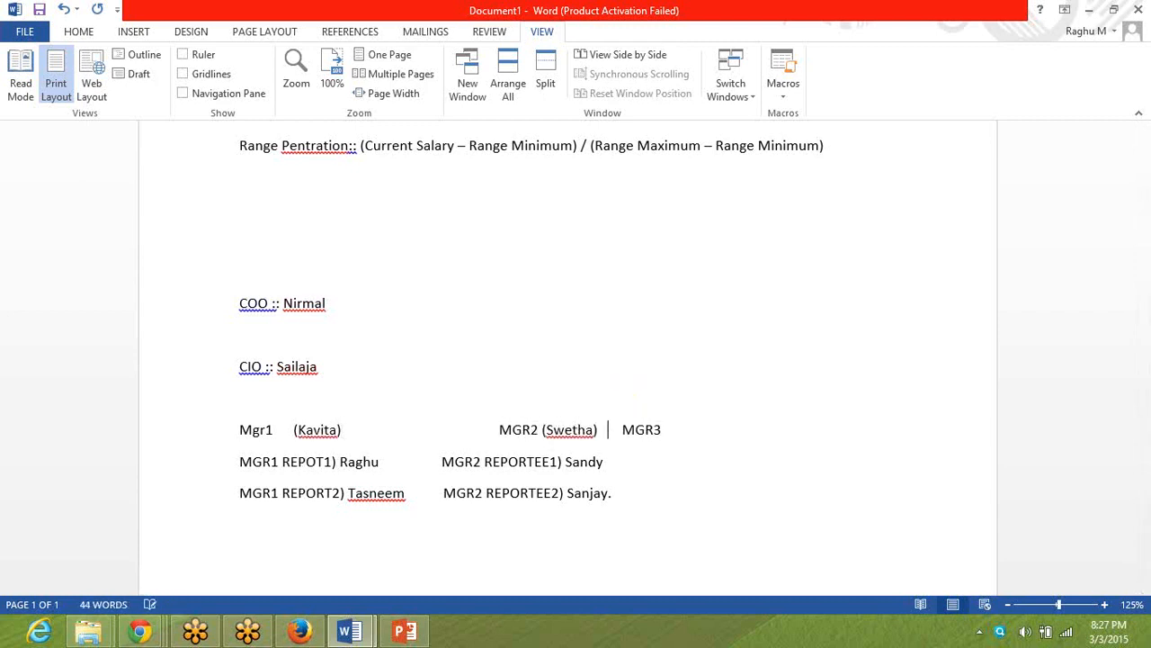
Add the third manager's first name in parentheses directly after the MGR3 label.
{"action": "key", "text": "Right"}
{"action": "key", "text": "Right"}
{"action": "key", "text": "Right"}
{"action": "key", "text": "Right"}
{"action": "key", "text": "Right"}
{"action": "key", "text": "Right"}
{"action": "key", "text": "Right"}
{"action": "key", "text": "Right"}
{"action": "key", "text": "Right"}
{"action": "key", "text": "BackSpace"}
{"action": "type", "text": "="}
{"action": "key", "text": "Return"}
{"action": "key", "text": "BackSpace"}
{"action": "type", "text": "(Anshumita)."}
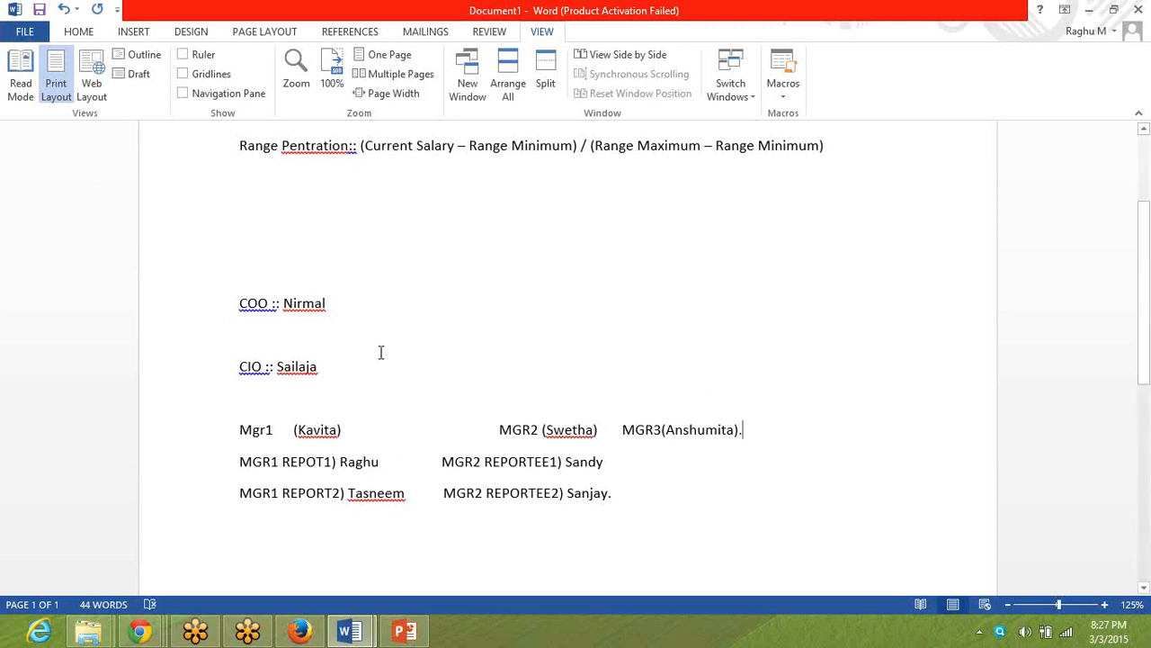
Move the CIO entry up onto the same line as the COO entry.
{"action": "left_click", "coordinate": [332, 366]}
{"action": "triple_click", "coordinate": [332, 366]}
{"action": "key", "text": "ctrl+c"}
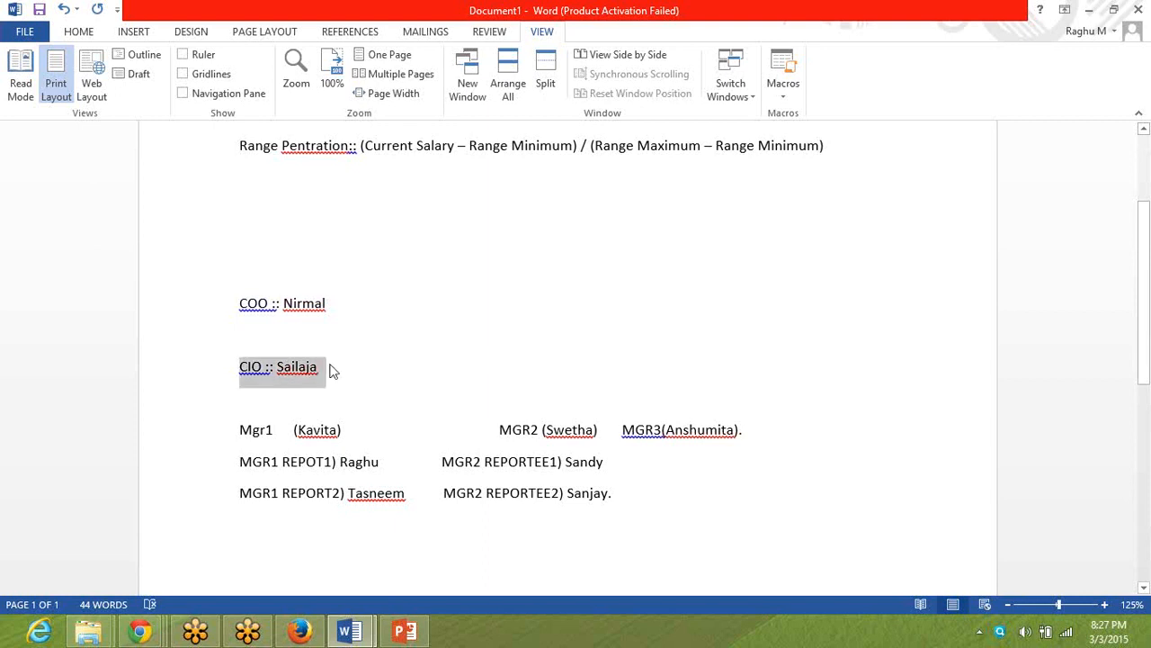
{"action": "key", "text": "Delete"}
{"action": "left_click", "coordinate": [393, 305]}
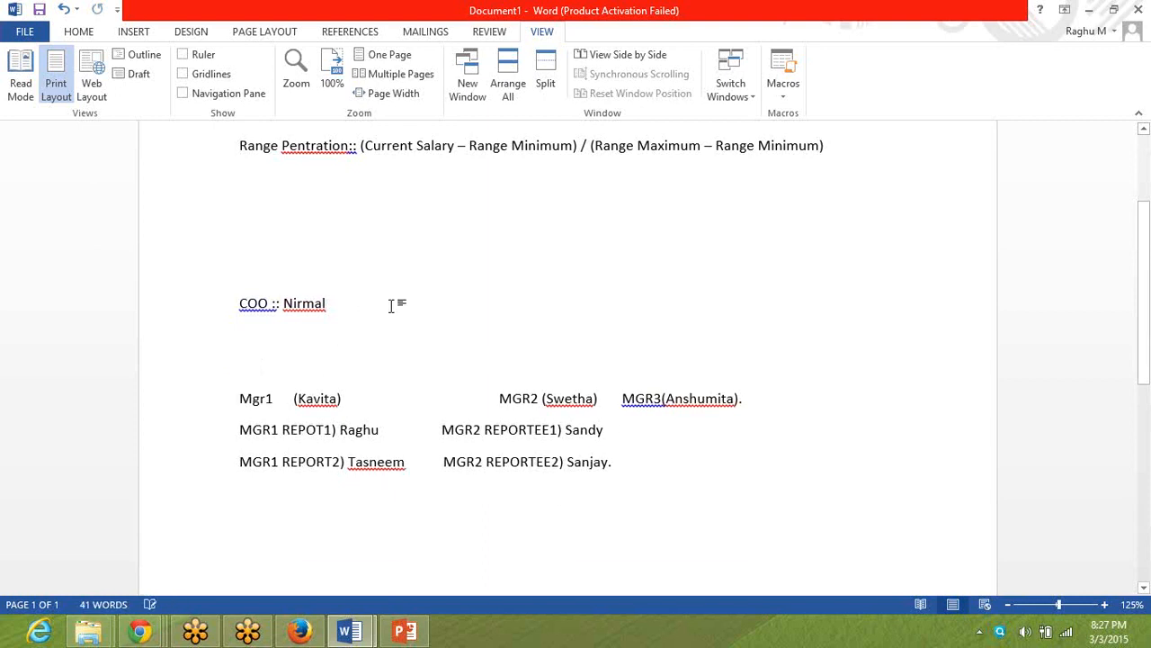
{"action": "key", "text": "ctrl+v"}
Space the CIO entry away from the COO entry with tab stops, and dismiss the McAfee subscription notice.
{"action": "key", "text": "Left"}
{"action": "key", "text": "Left"}
{"action": "key", "text": "Left"}
{"action": "key", "text": "Left"}
{"action": "key", "text": "Left"}
{"action": "key", "text": "Left"}
{"action": "key", "text": "Left"}
{"action": "key", "text": "Left"}
{"action": "key", "text": "Left"}
{"action": "key", "text": "Left"}
{"action": "key", "text": "Left"}
{"action": "key", "text": "Left"}
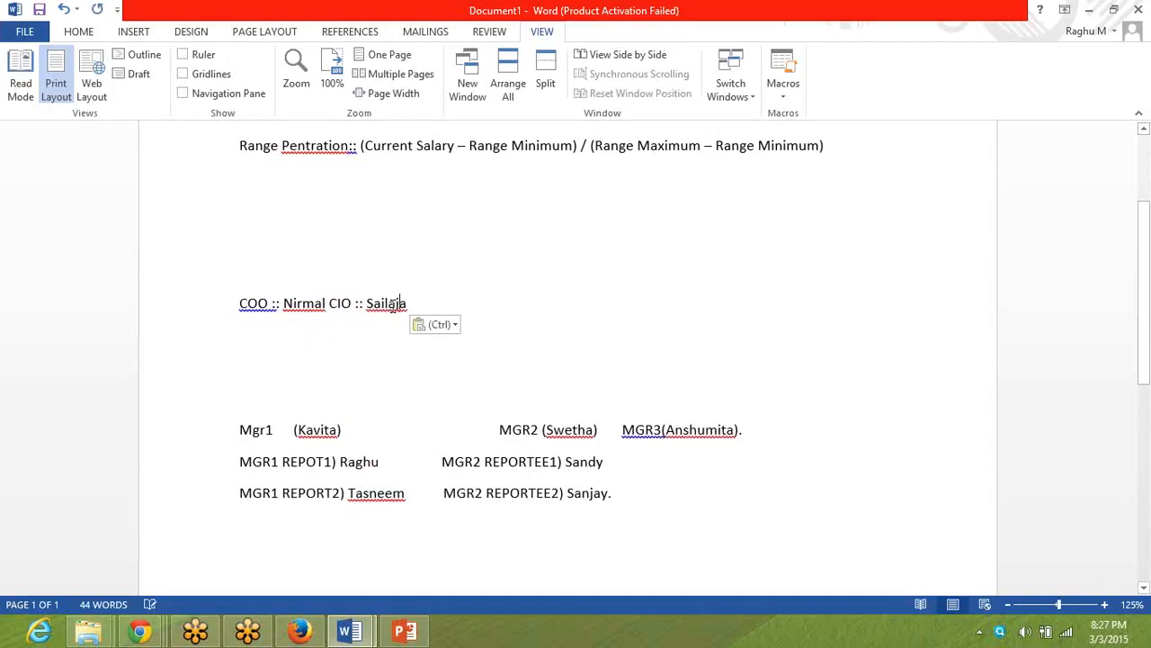
{"action": "key", "text": "Left"}
{"action": "key", "text": "Left"}
{"action": "key", "text": "Tab"}
{"action": "key", "text": "Tab"}
{"action": "key", "text": "Tab"}
{"action": "key", "text": "Tab"}
{"action": "key", "text": "Tab"}
{"action": "key", "text": "Tab"}
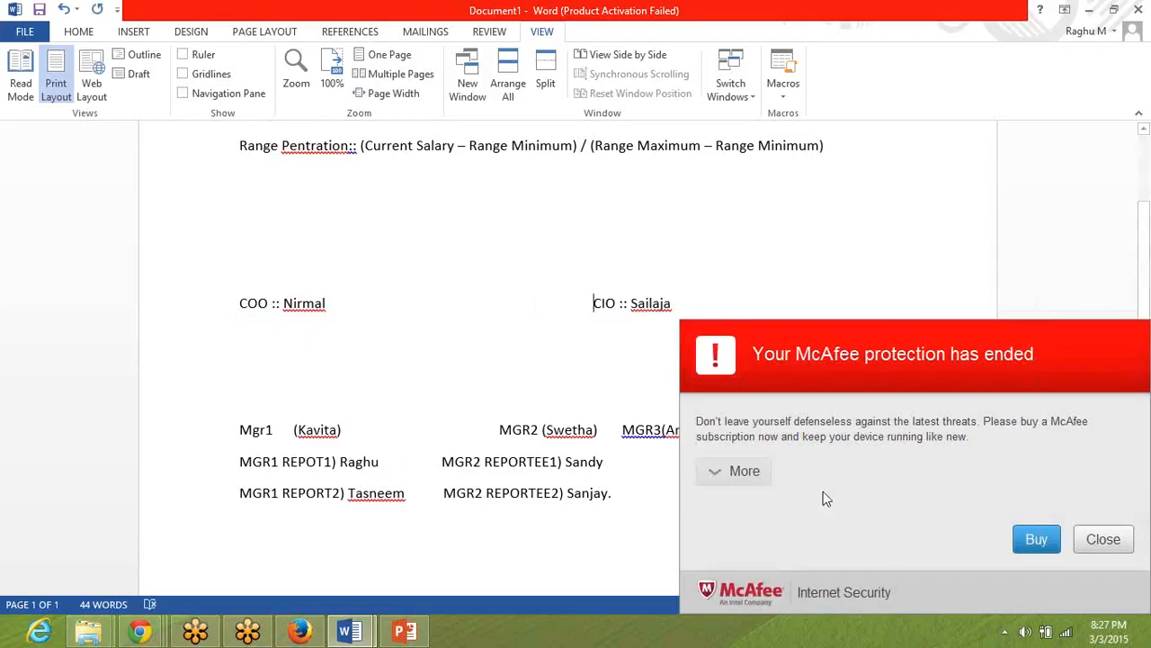
{"action": "left_click", "coordinate": [1104, 539]}
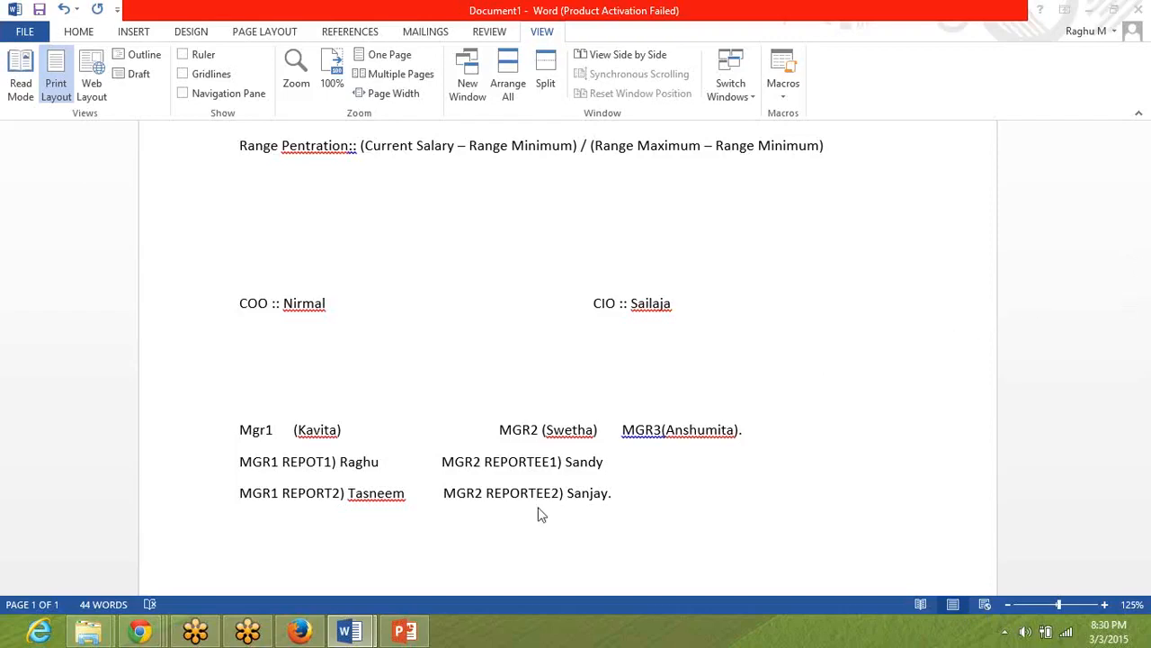
Check the pre-work compensation document, then switch to Provisioning in Chrome and highlight the "Compensation form UI V2" option under Compensation Management.
{"action": "mouse_move", "coordinate": [360, 636]}
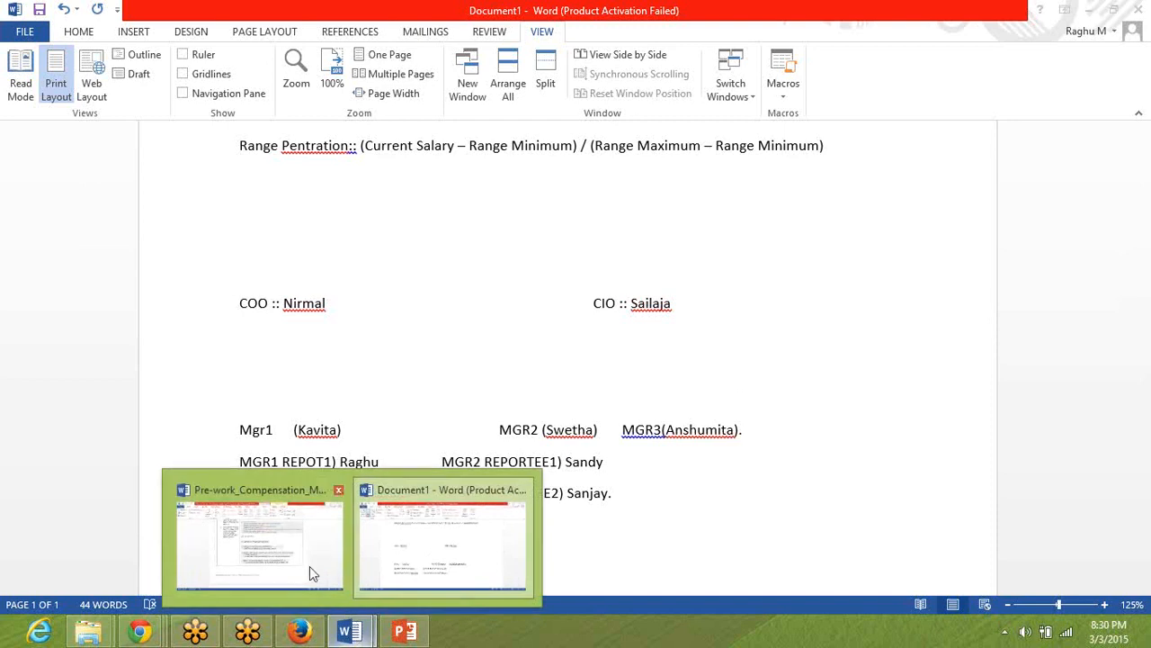
{"action": "left_click", "coordinate": [309, 571]}
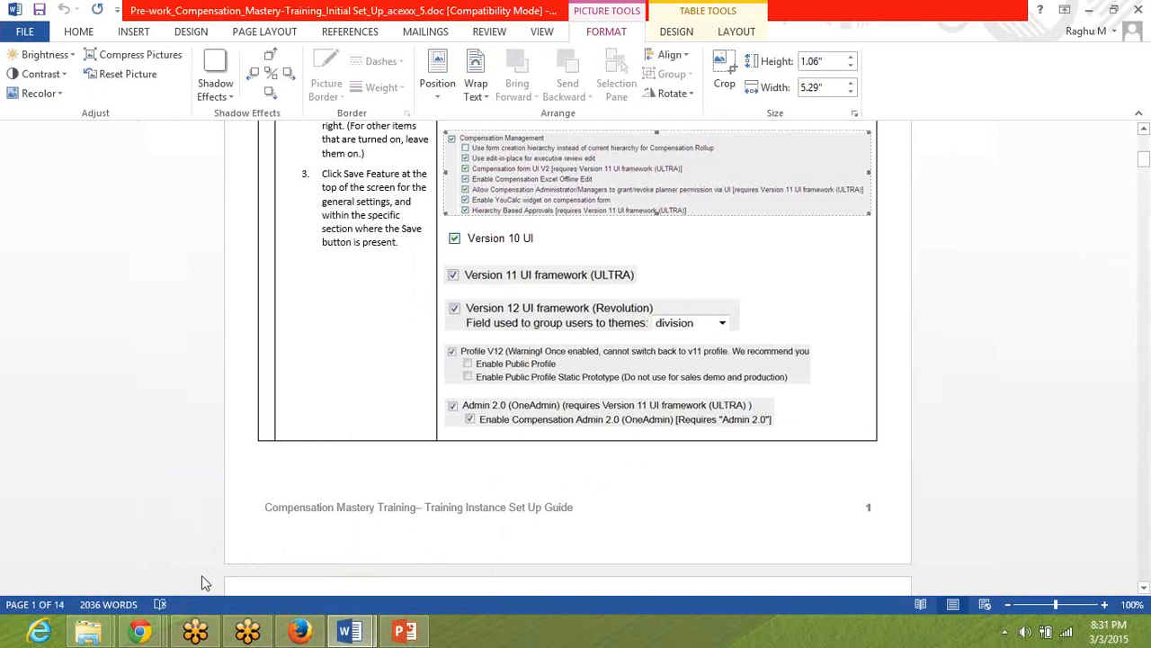
{"action": "mouse_move", "coordinate": [139, 632]}
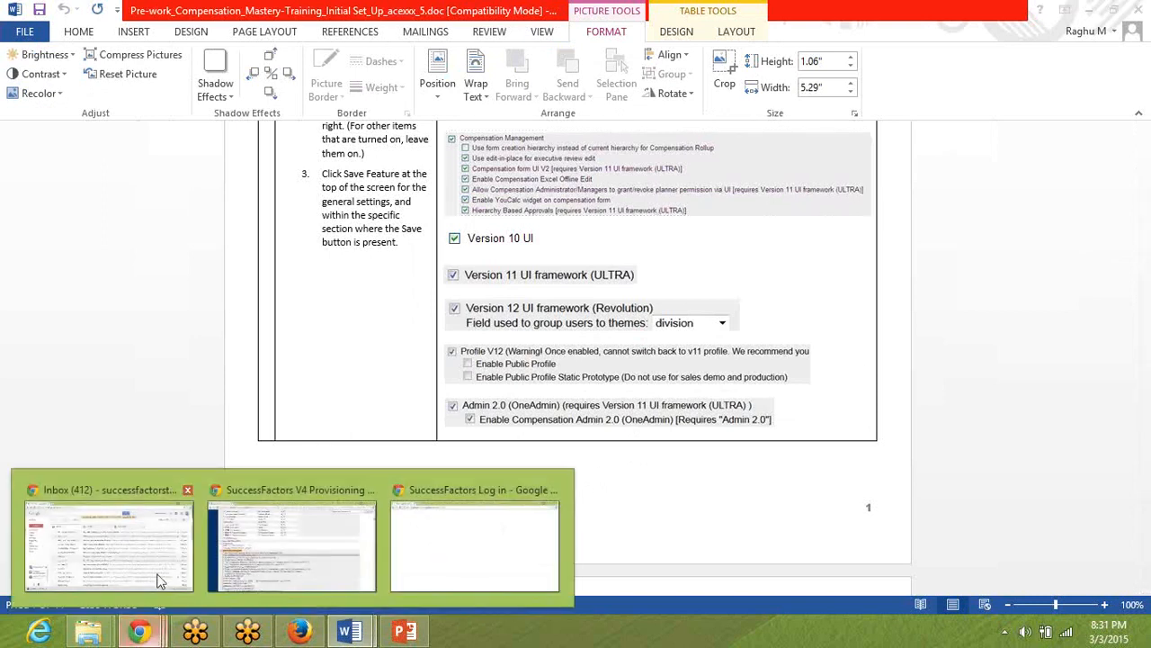
{"action": "left_click", "coordinate": [279, 542]}
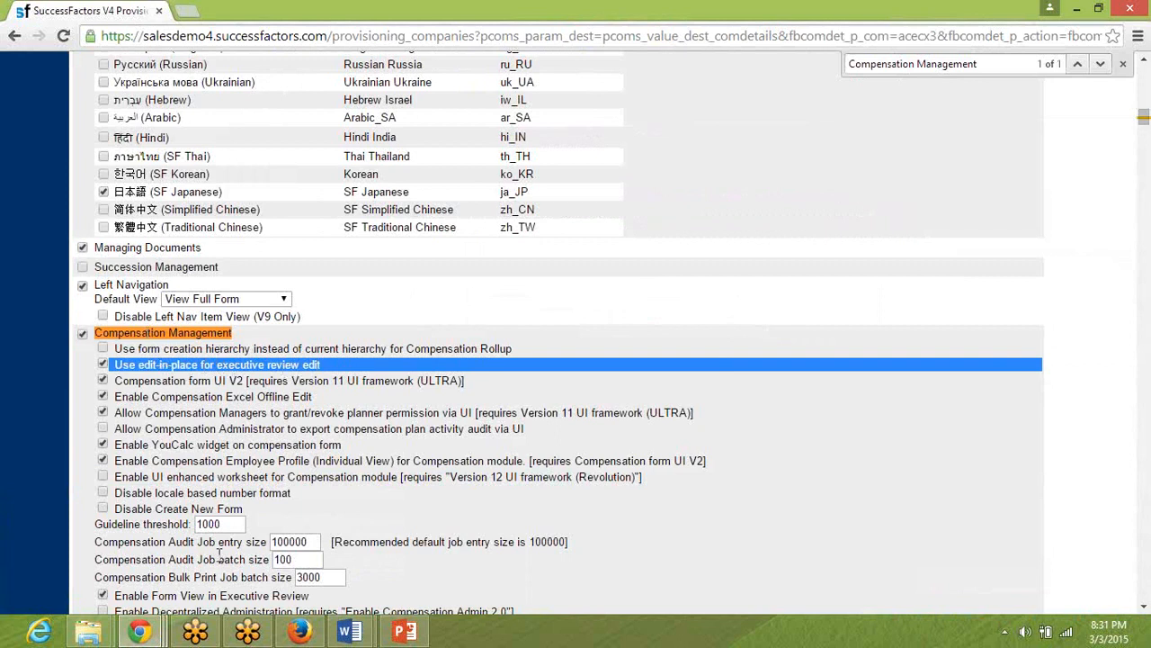
{"action": "triple_click", "coordinate": [140, 381]}
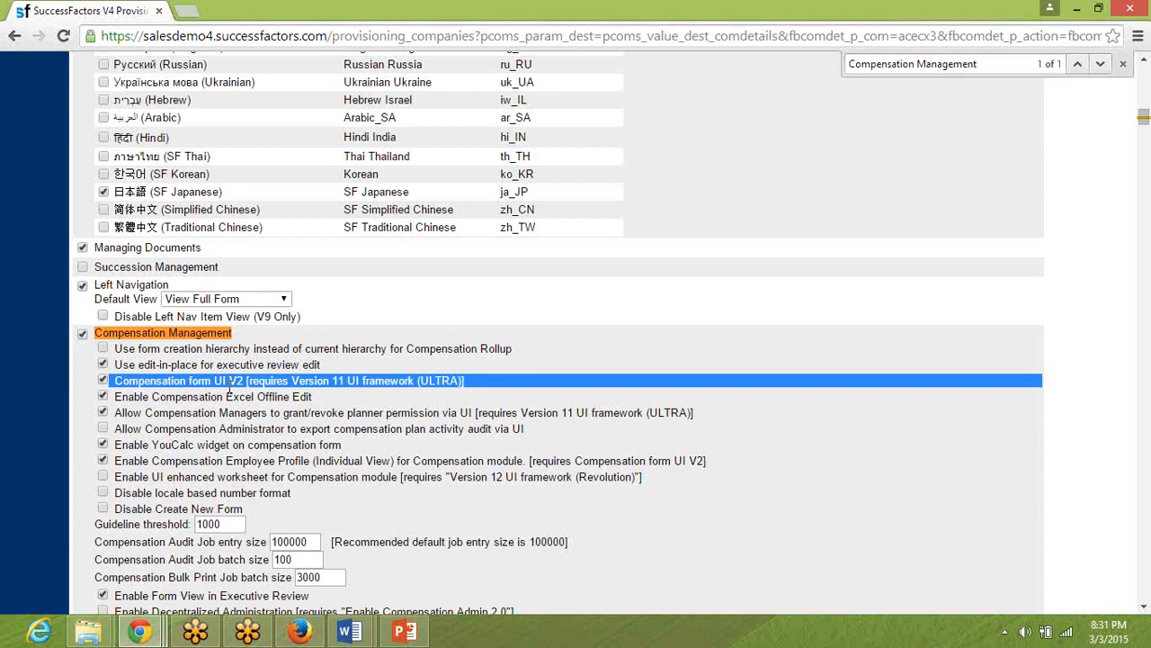
{"action": "mouse_move", "coordinate": [139, 631]}
Switch to the SuccessFactors instance in Firefox and proxy as the VP of Operations by entering that person's first name as target user.
{"action": "left_click", "coordinate": [308, 638]}
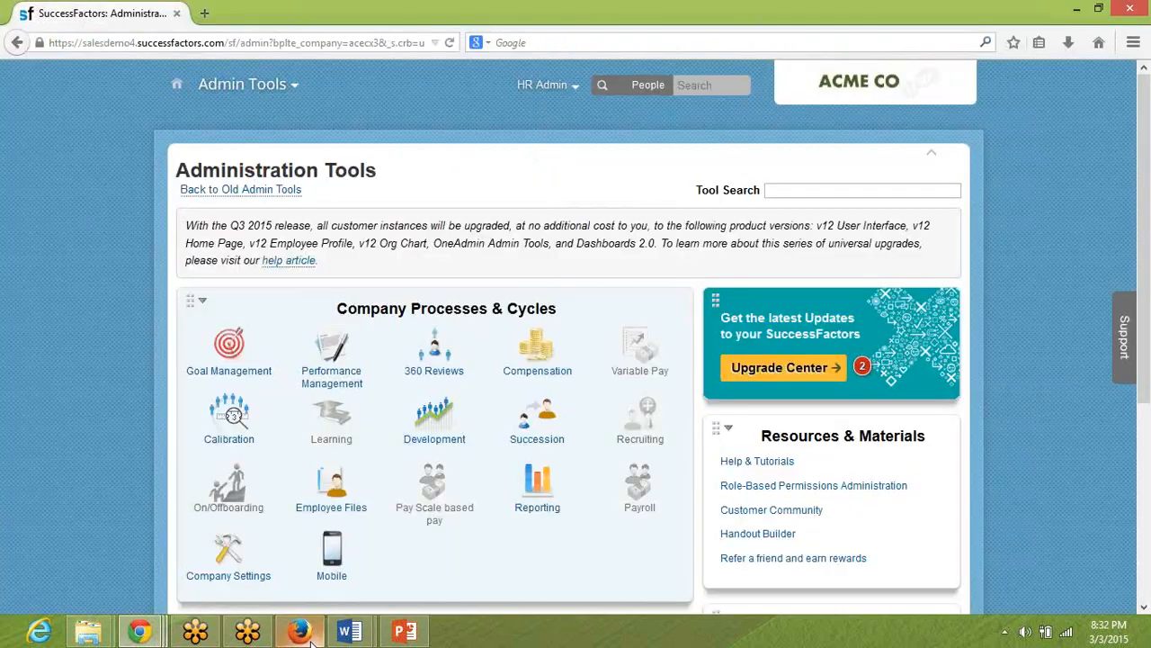
{"action": "left_click", "coordinate": [557, 89]}
{"action": "left_click", "coordinate": [556, 99]}
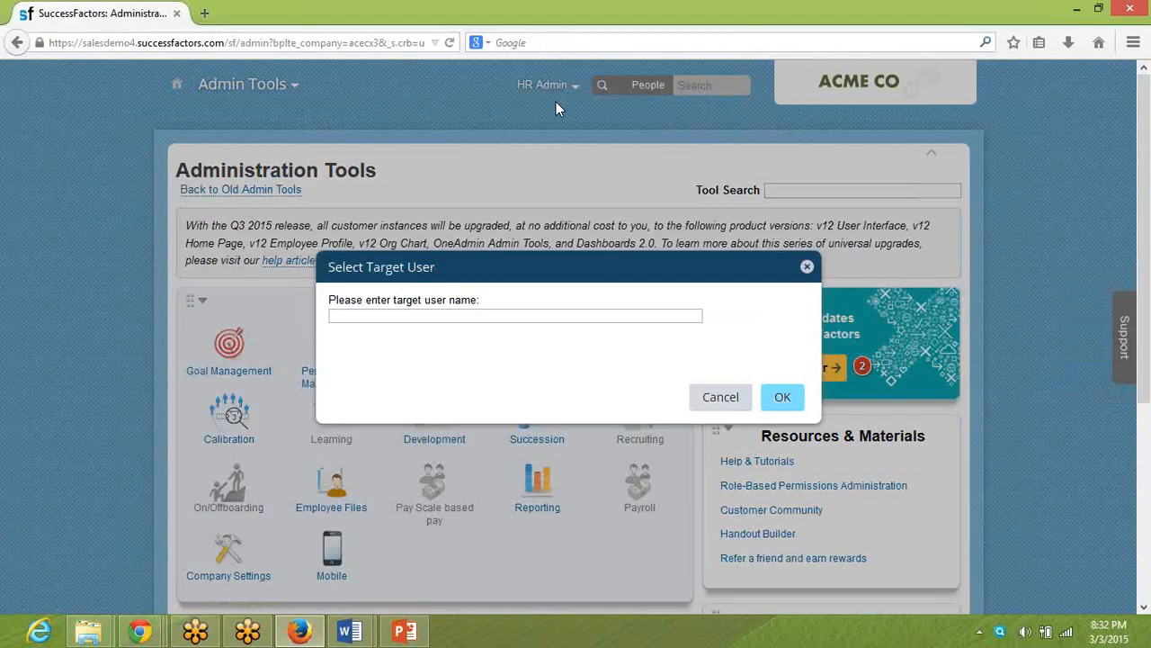
{"action": "left_click", "coordinate": [507, 314]}
{"action": "type", "text": "marla"}
{"action": "key", "text": "Down"}
{"action": "key", "text": "Return"}
{"action": "key", "text": "Tab"}
{"action": "key", "text": "Tab"}
{"action": "key", "text": "Return"}
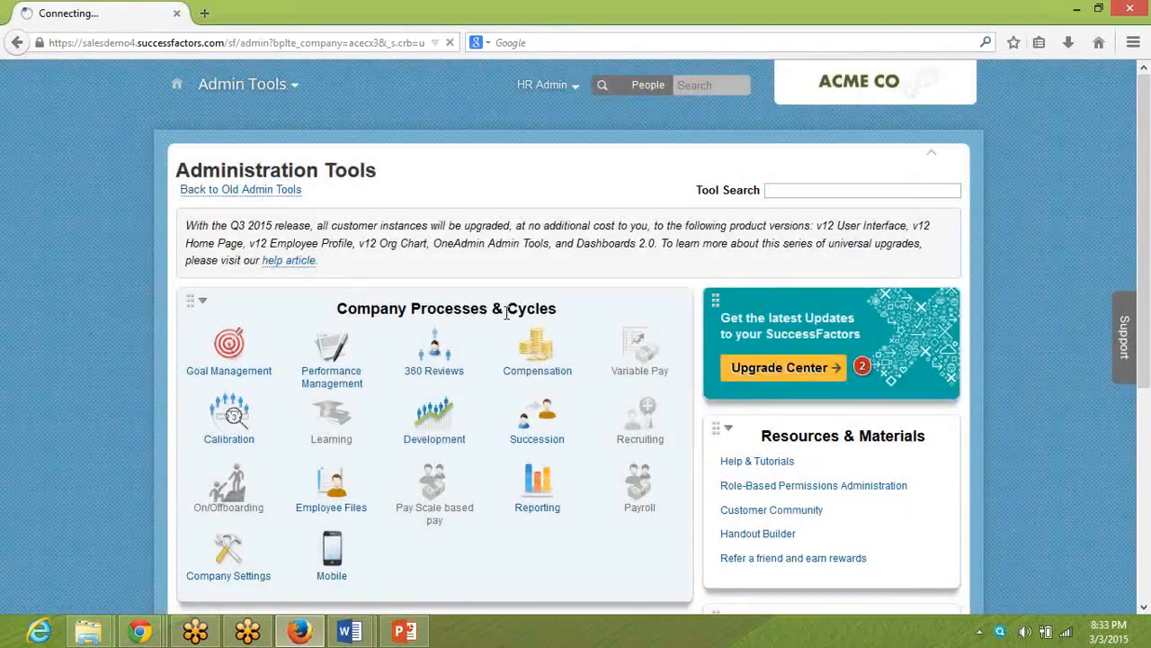
Go to the Compensation module and open the proxied user's 2014 compensation form from the inbox.
{"action": "left_click", "coordinate": [248, 84]}
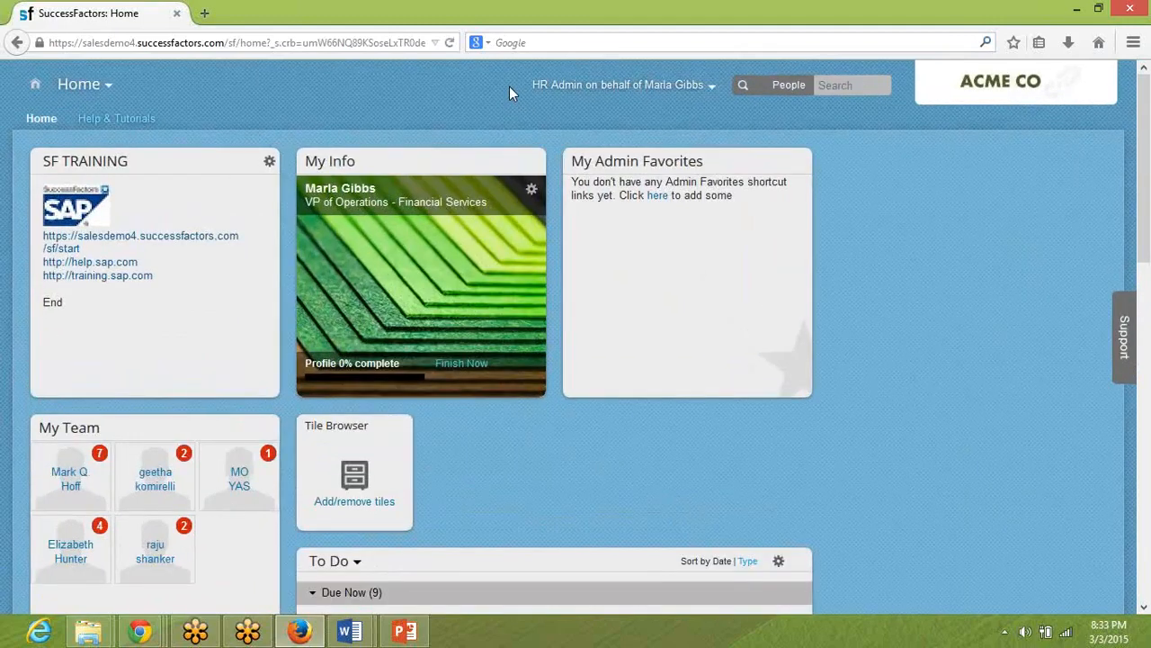
{"action": "left_click", "coordinate": [85, 83]}
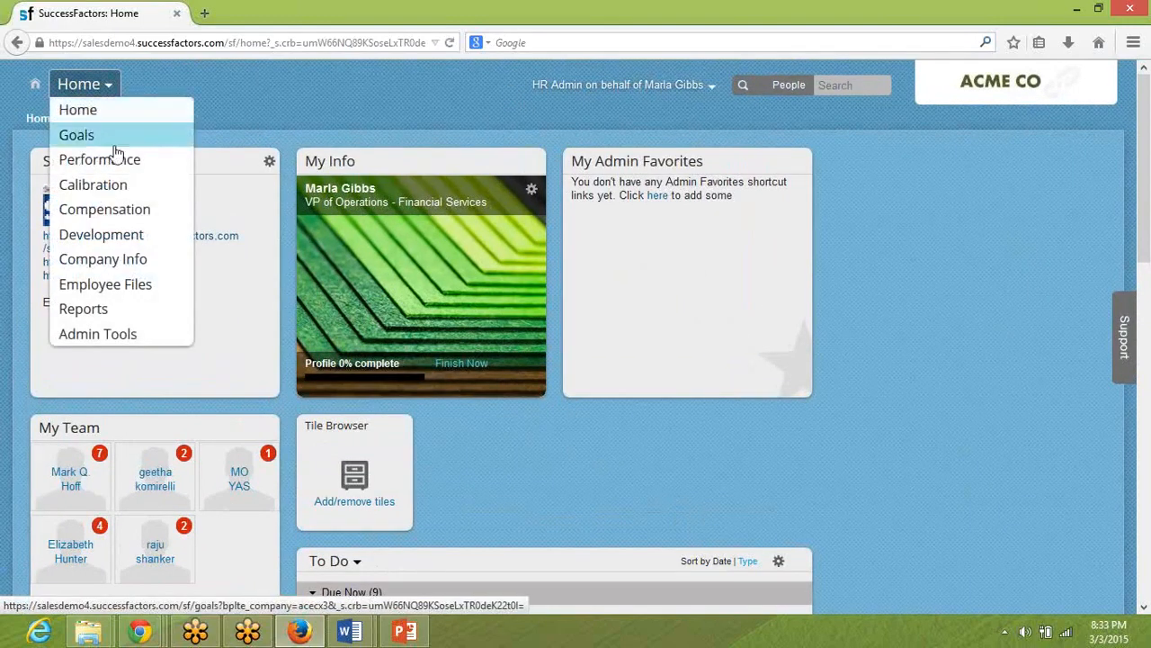
{"action": "left_click", "coordinate": [124, 207]}
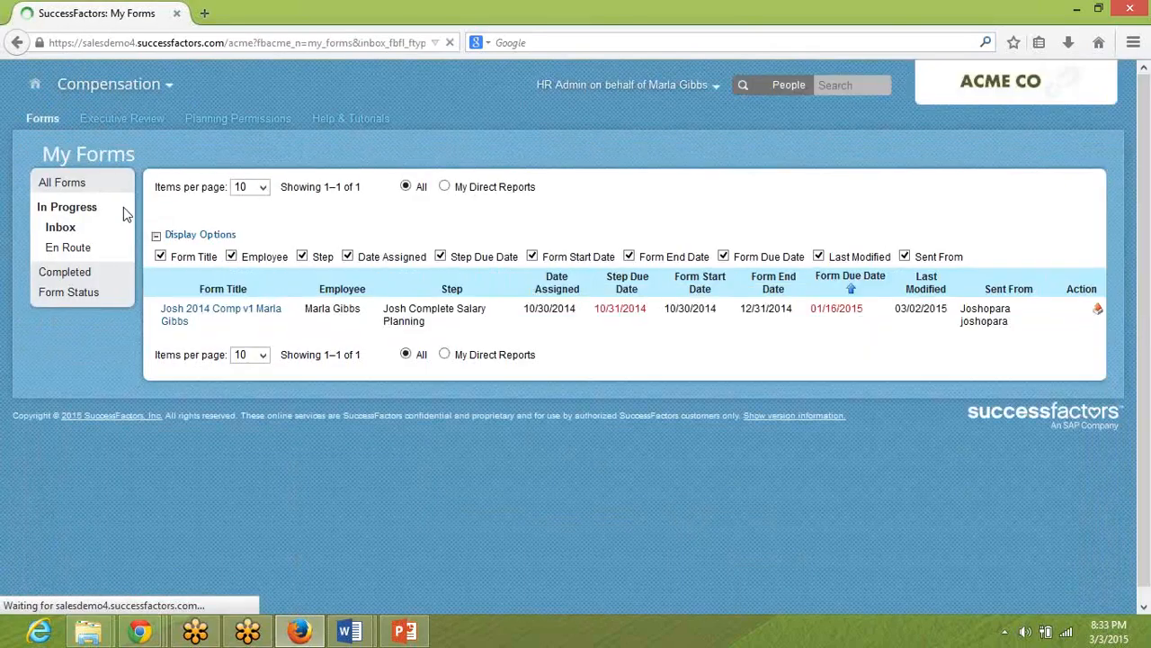
{"action": "left_click", "coordinate": [175, 319]}
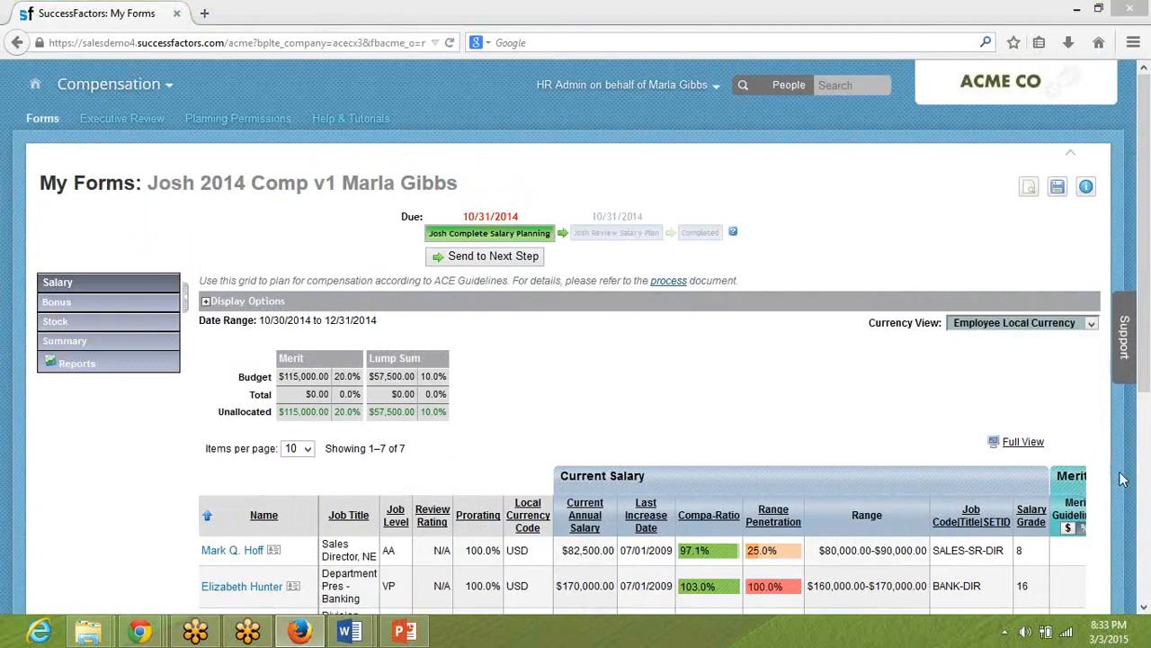
Examine the salary worksheet's columns from Current Salary through Promotion to Final Salary.
{"action": "left_click", "coordinate": [1143, 485]}
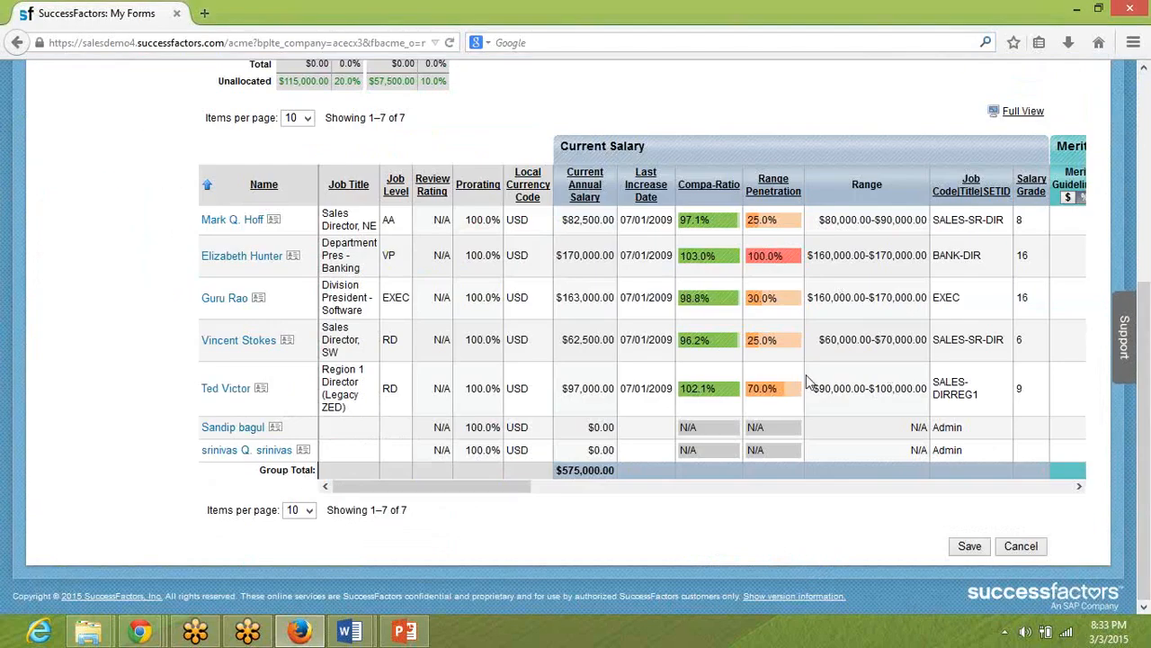
{"action": "left_click", "coordinate": [763, 485]}
{"action": "left_click", "coordinate": [764, 486]}
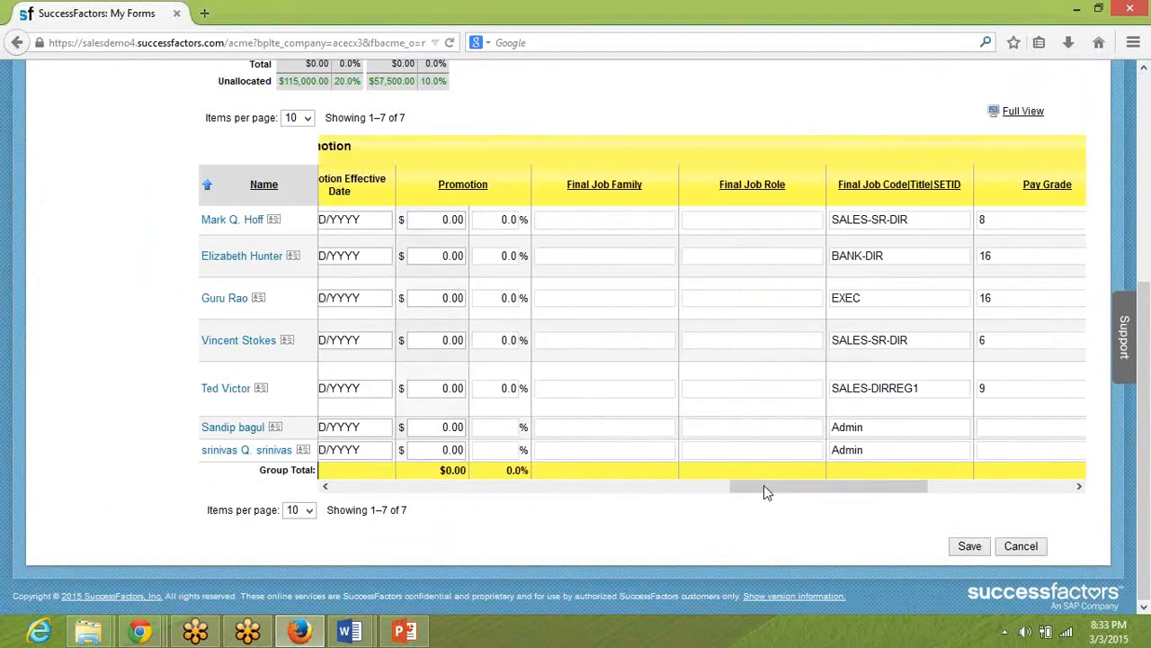
{"action": "left_click", "coordinate": [965, 486]}
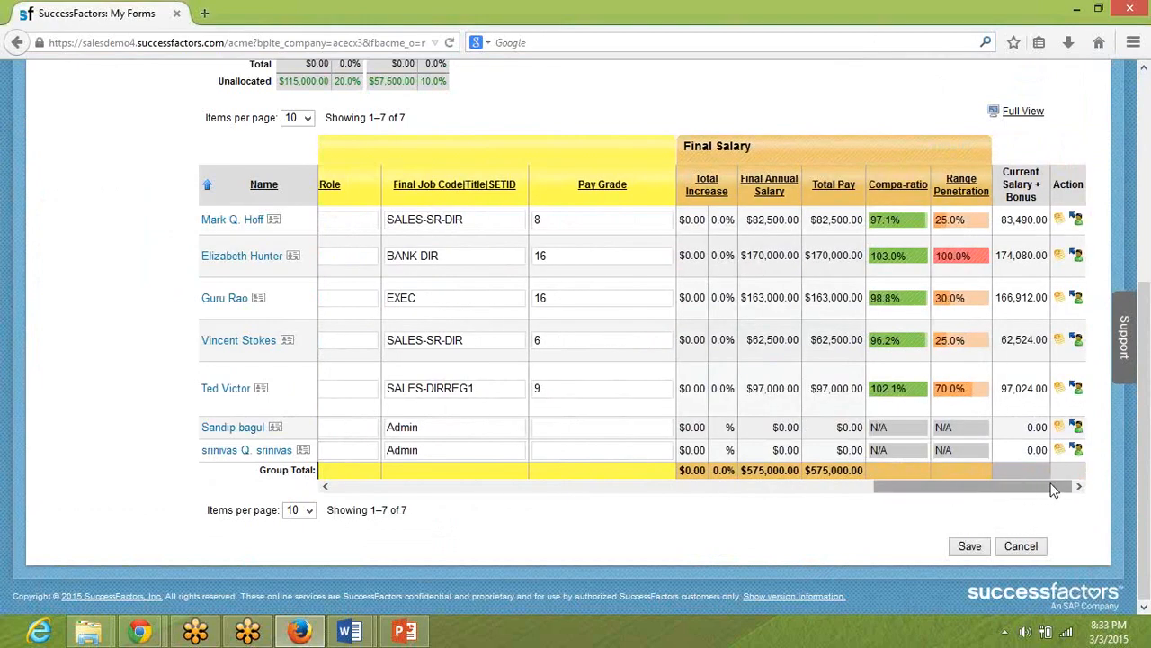
{"action": "left_click_drag", "start_coordinate": [1055, 488], "coordinate": [432, 365]}
Switch to Provisioning in Chrome to recheck the Compensation form UI V2 option, and return to the salary worksheet in Firefox.
{"action": "key", "text": "alt+Tab"}
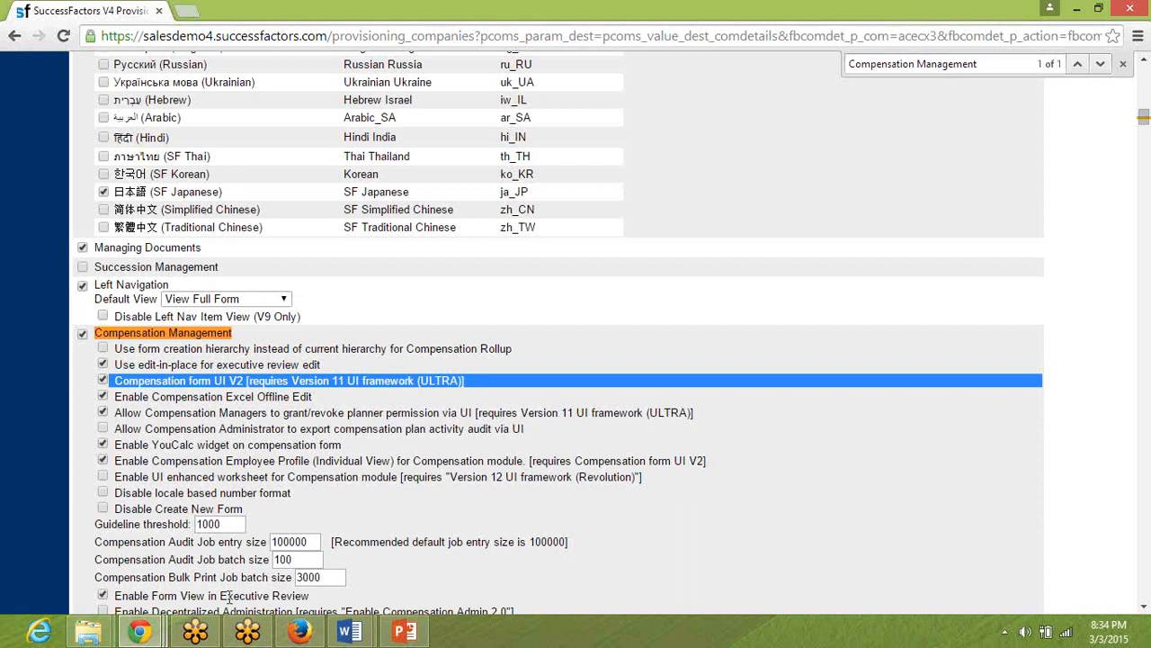
{"action": "left_click", "coordinate": [140, 632]}
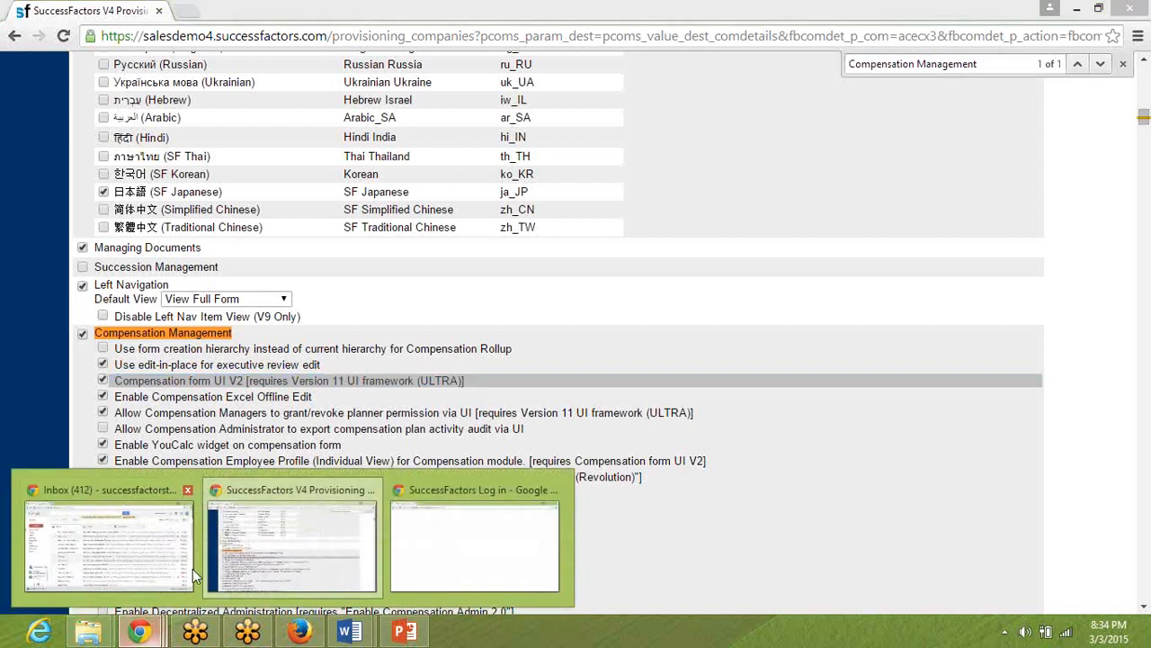
{"action": "left_click", "coordinate": [256, 553]}
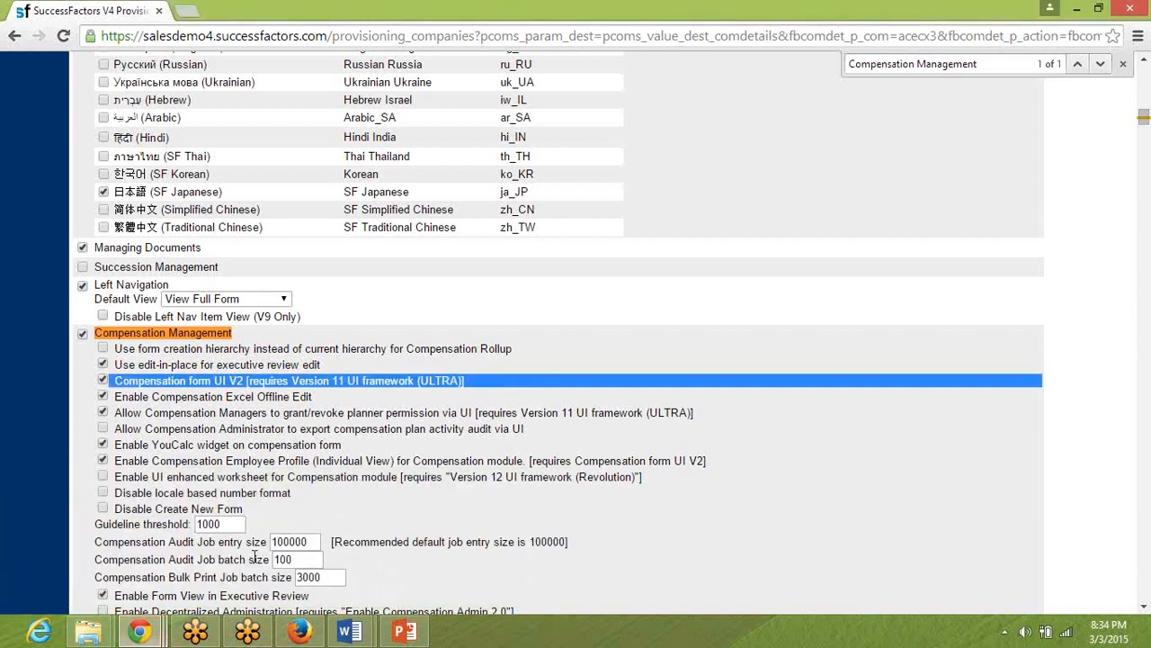
{"action": "left_click", "coordinate": [299, 633]}
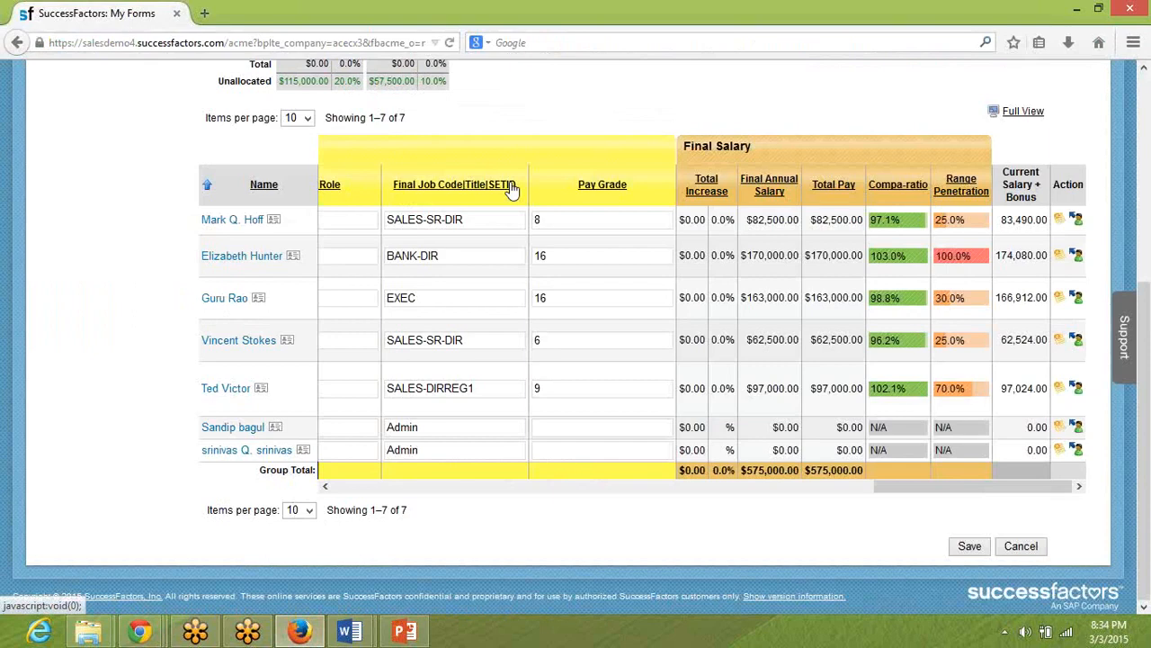
Go to Admin Tools and open Administrative Privileges from the user permission settings under Manage Employees.
{"action": "scroll", "coordinate": [510, 187], "scroll_direction": "up", "scroll_amount": 5}
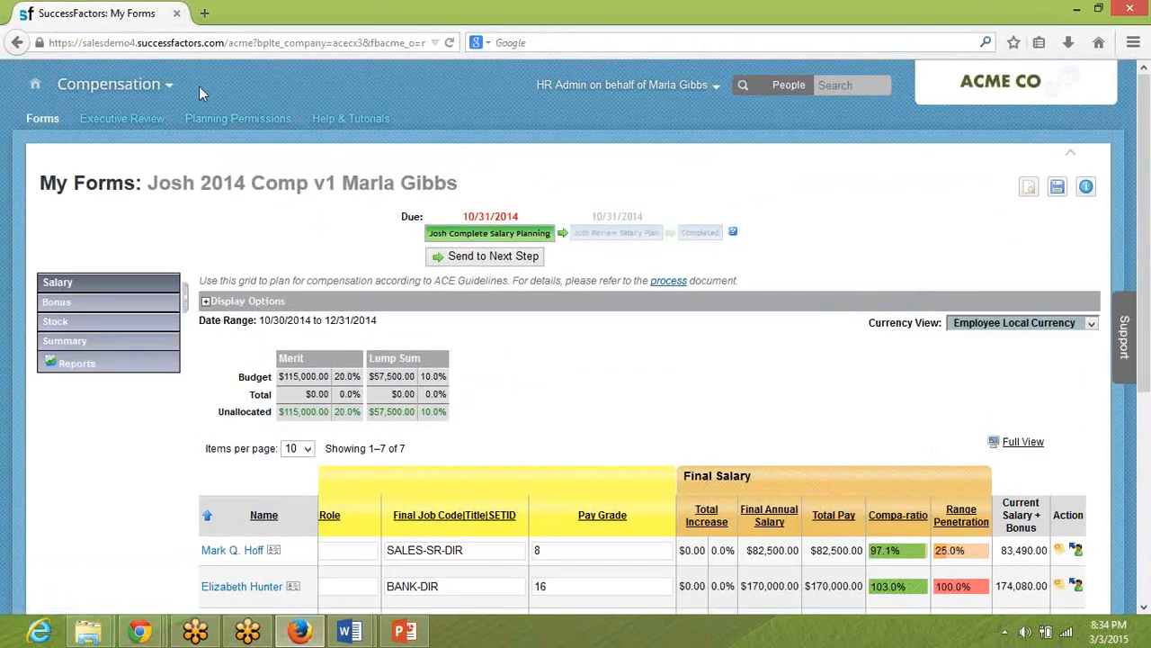
{"action": "left_click", "coordinate": [150, 87]}
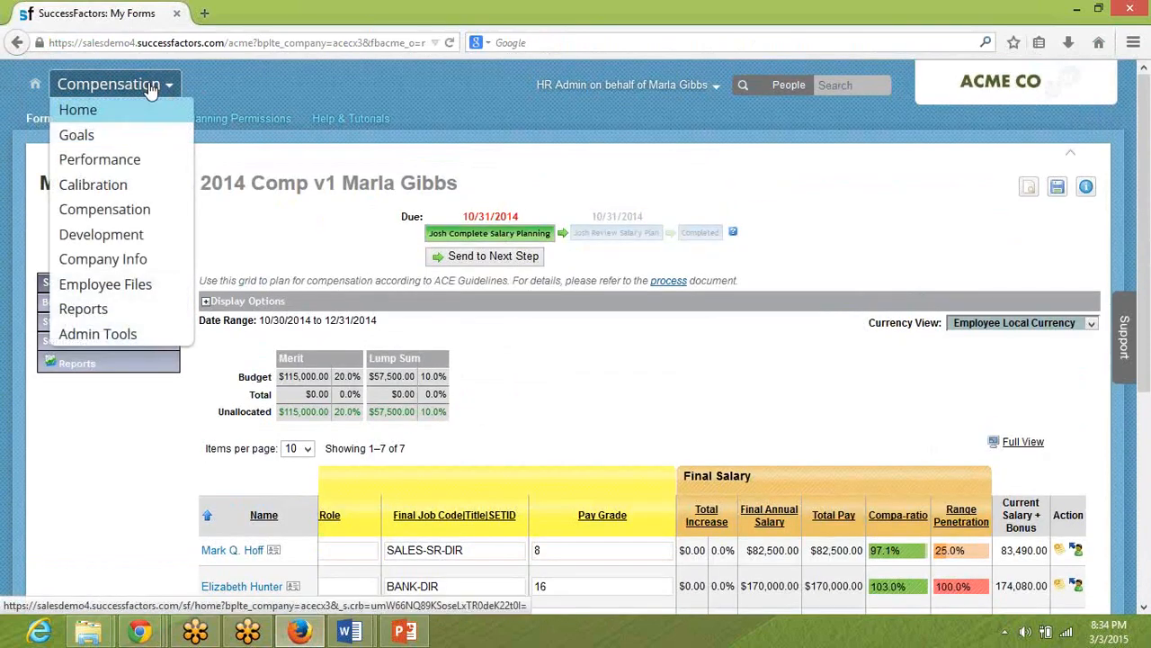
{"action": "left_click", "coordinate": [152, 333]}
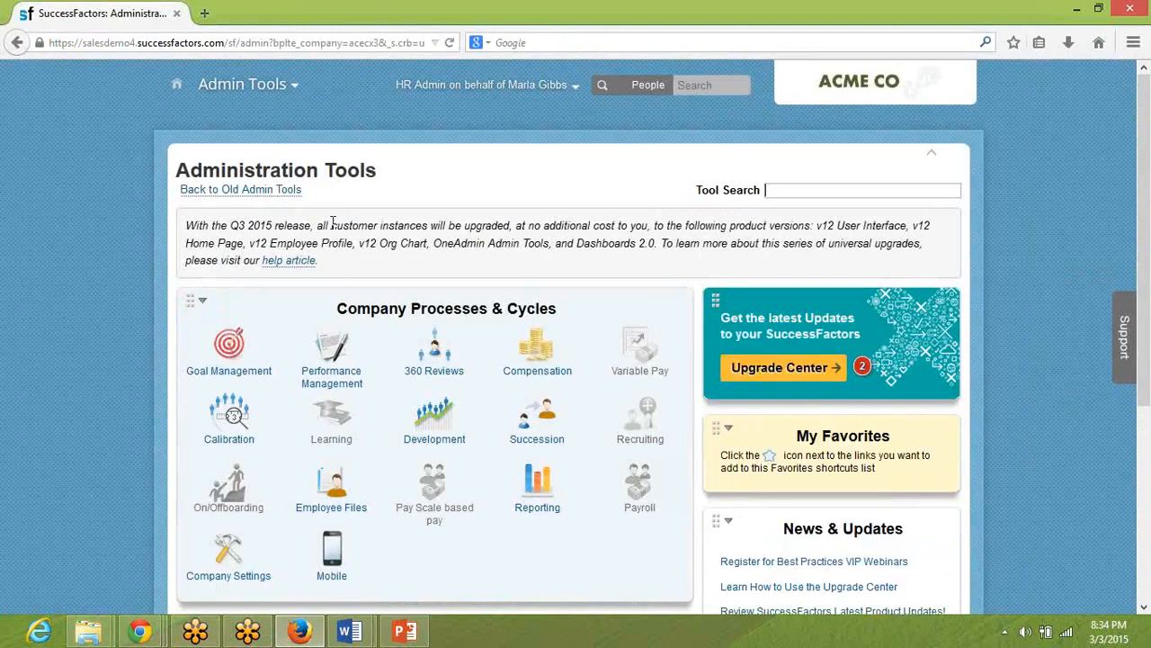
{"action": "scroll", "coordinate": [546, 223], "scroll_direction": "down", "scroll_amount": 4}
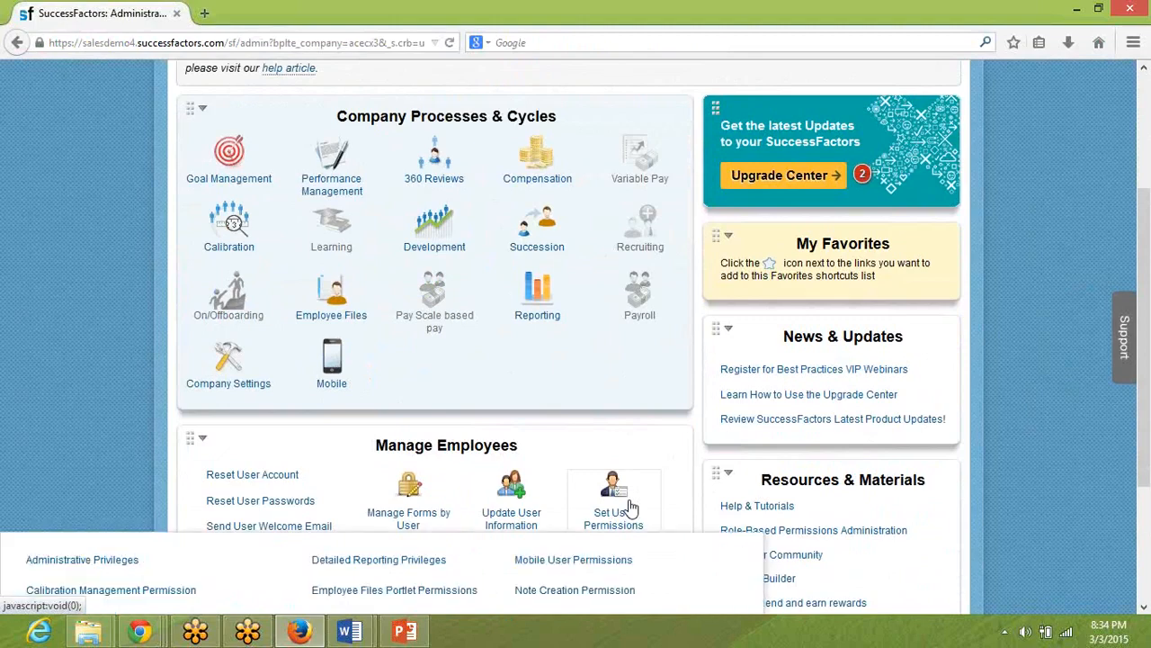
{"action": "mouse_move", "coordinate": [609, 525]}
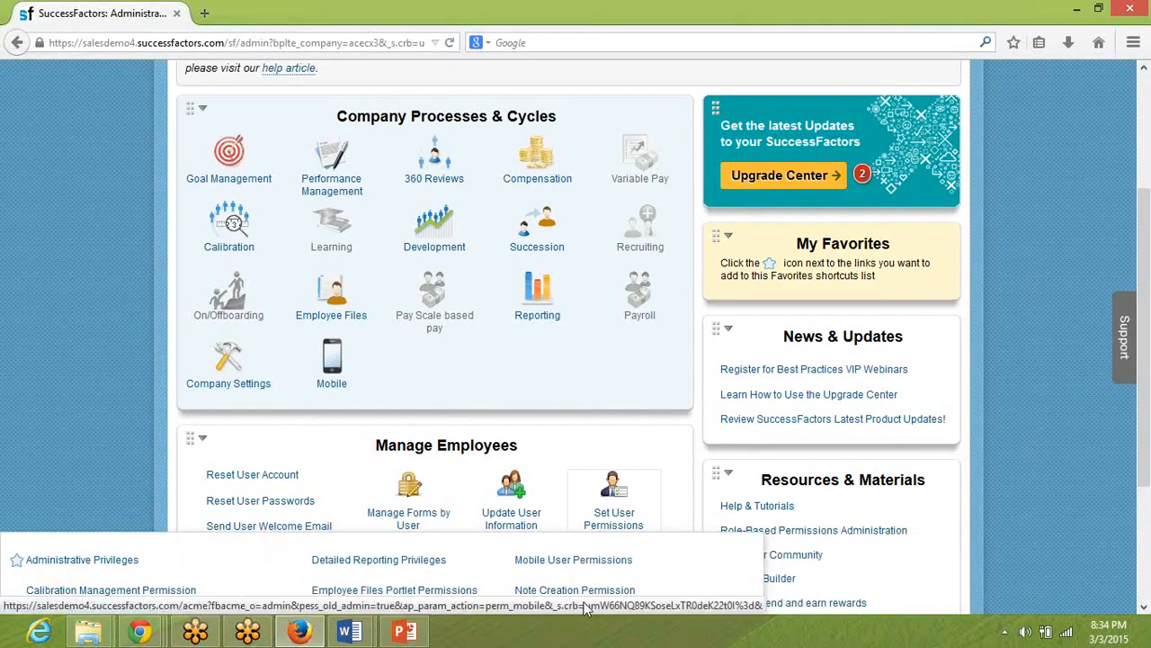
{"action": "left_click", "coordinate": [128, 562]}
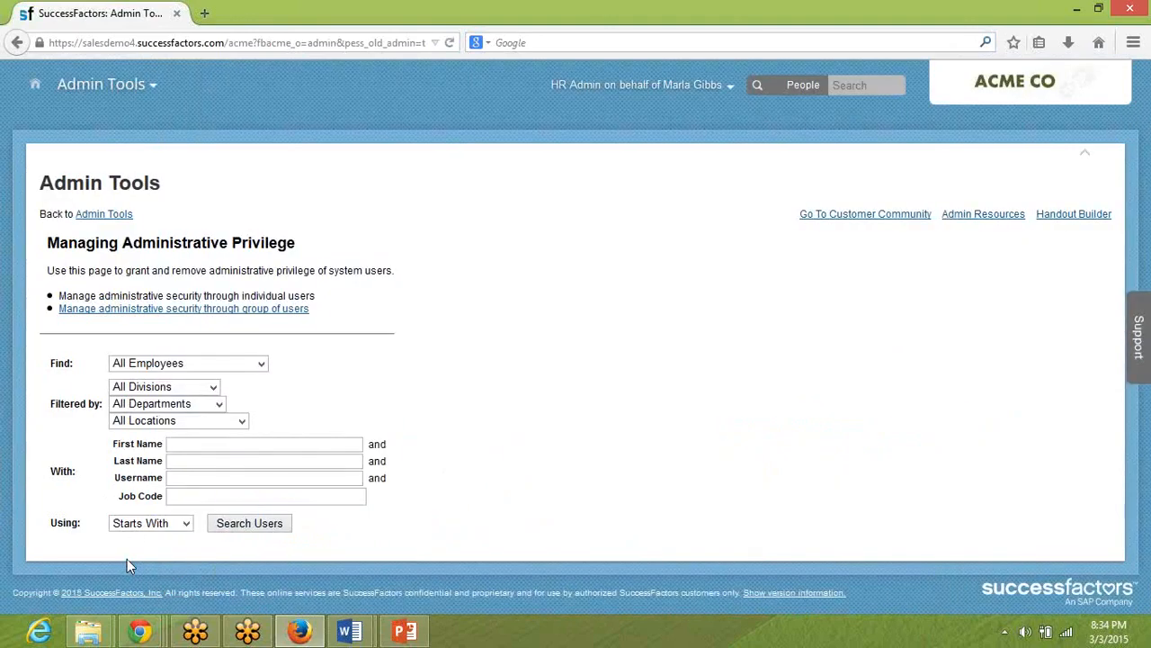
Search for system users whose username starts with "hradmin" to list their administrative privileges.
{"action": "left_click", "coordinate": [180, 477]}
{"action": "type", "text": "hradmin"}
{"action": "key", "text": "Tab"}
{"action": "key", "text": "Tab"}
{"action": "key", "text": "Tab"}
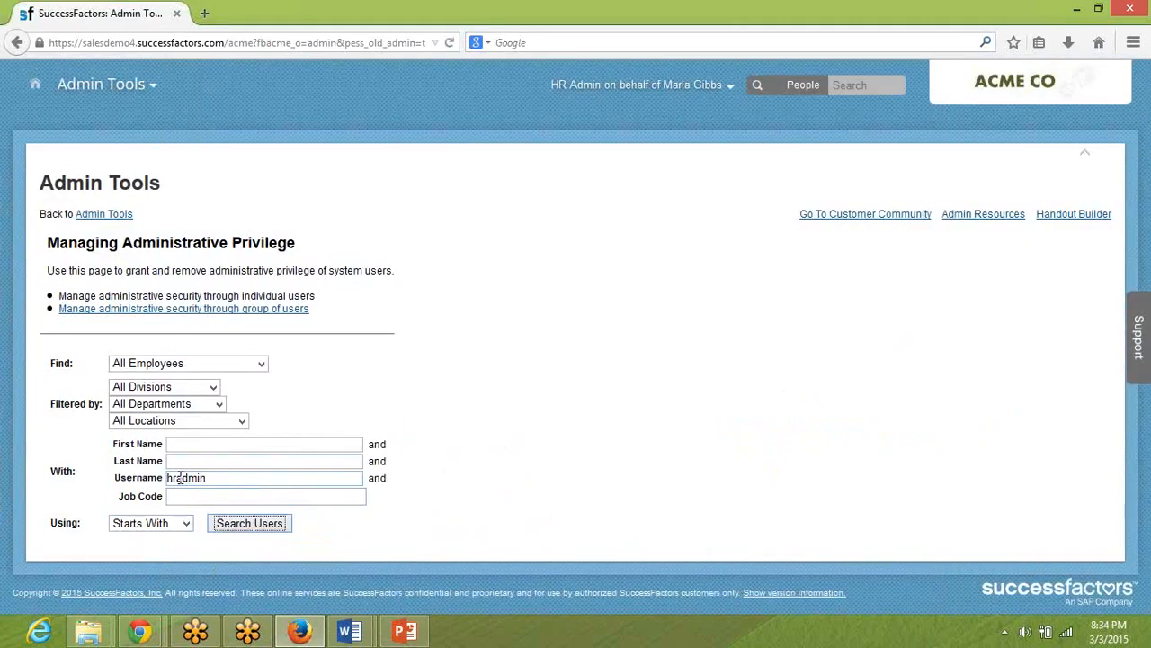
{"action": "key", "text": "Return"}
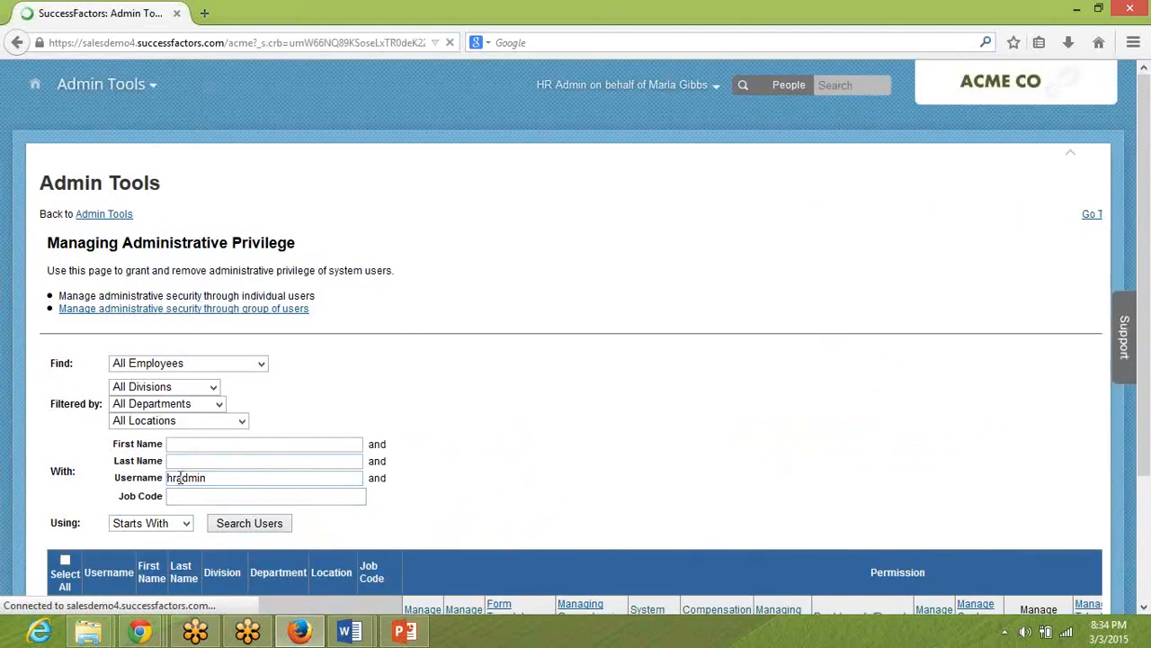
Expand hradmin's Compensation Administration privileges, examine them through Job Monitor, and switch back to Provisioning in Chrome.
{"action": "scroll", "coordinate": [180, 478], "scroll_direction": "down", "scroll_amount": 3}
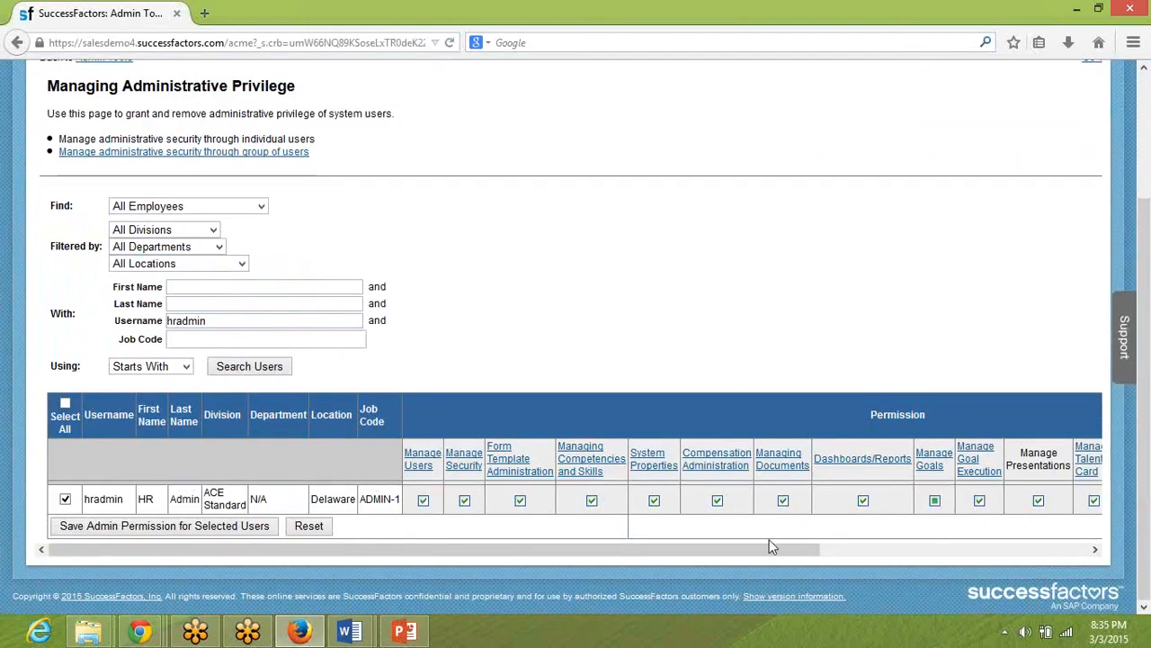
{"action": "left_click", "coordinate": [713, 463]}
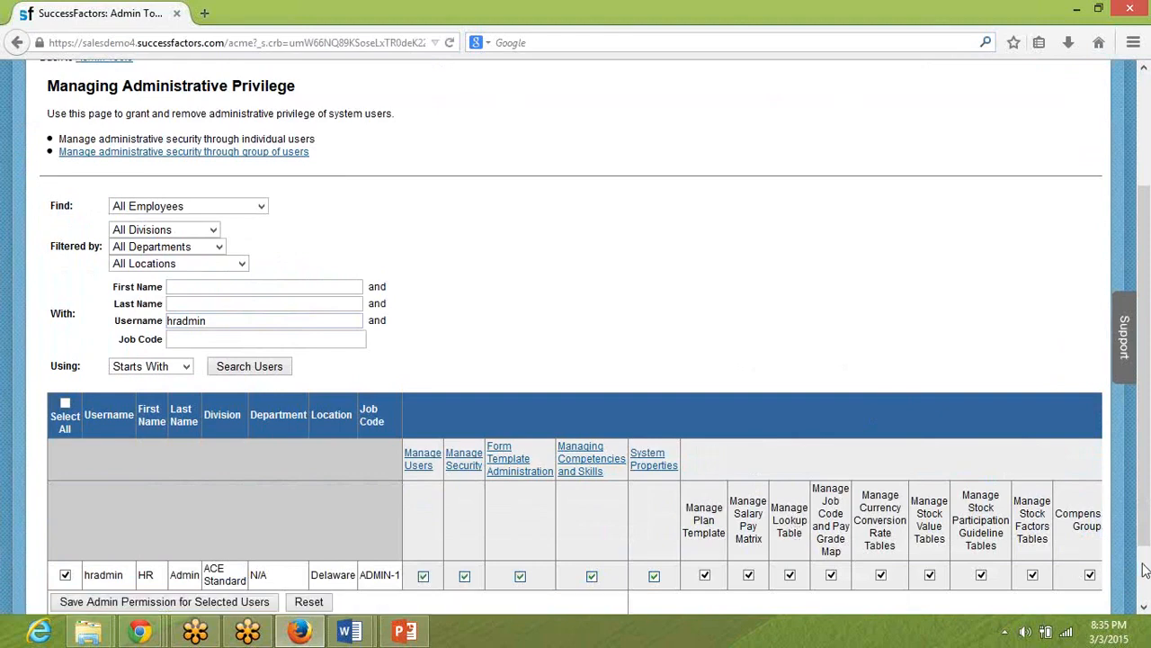
{"action": "scroll", "coordinate": [1145, 568], "scroll_direction": "down", "scroll_amount": 2}
{"action": "left_click", "coordinate": [936, 551]}
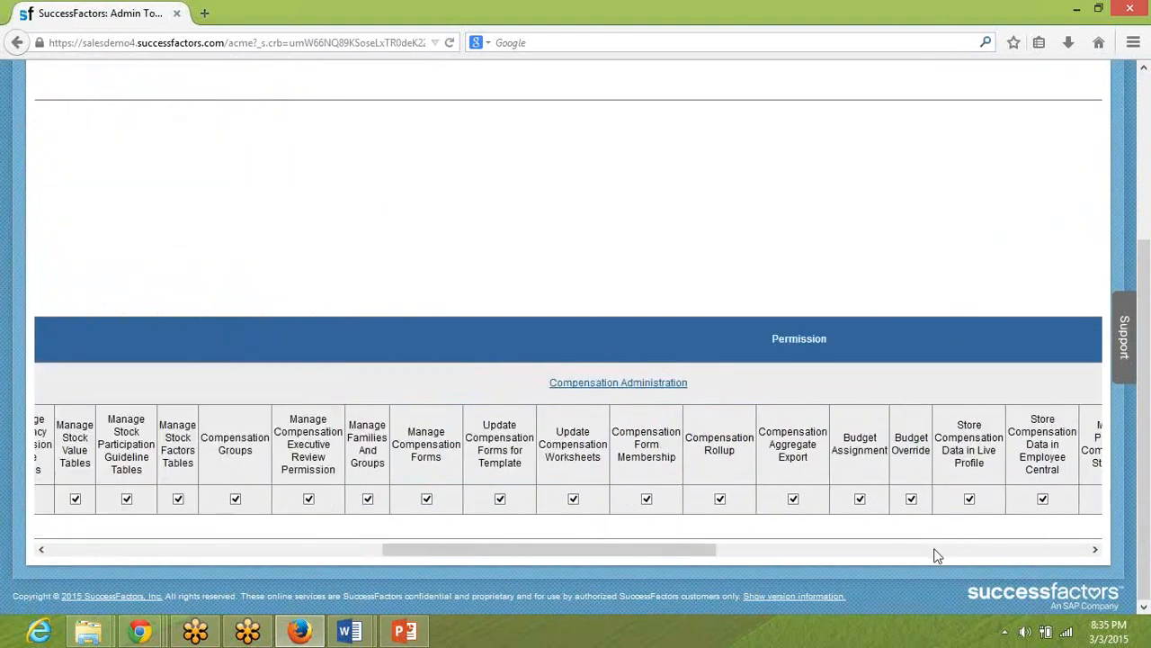
{"action": "left_click_drag", "start_coordinate": [687, 552], "coordinate": [761, 567]}
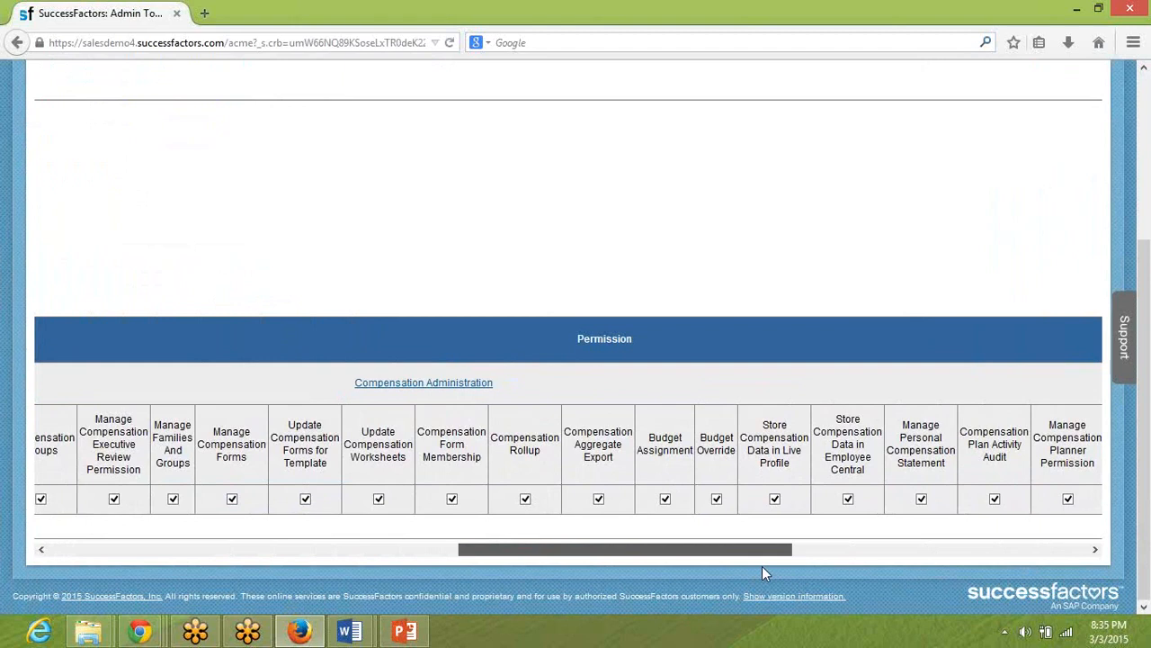
{"action": "left_click_drag", "start_coordinate": [762, 566], "coordinate": [763, 566]}
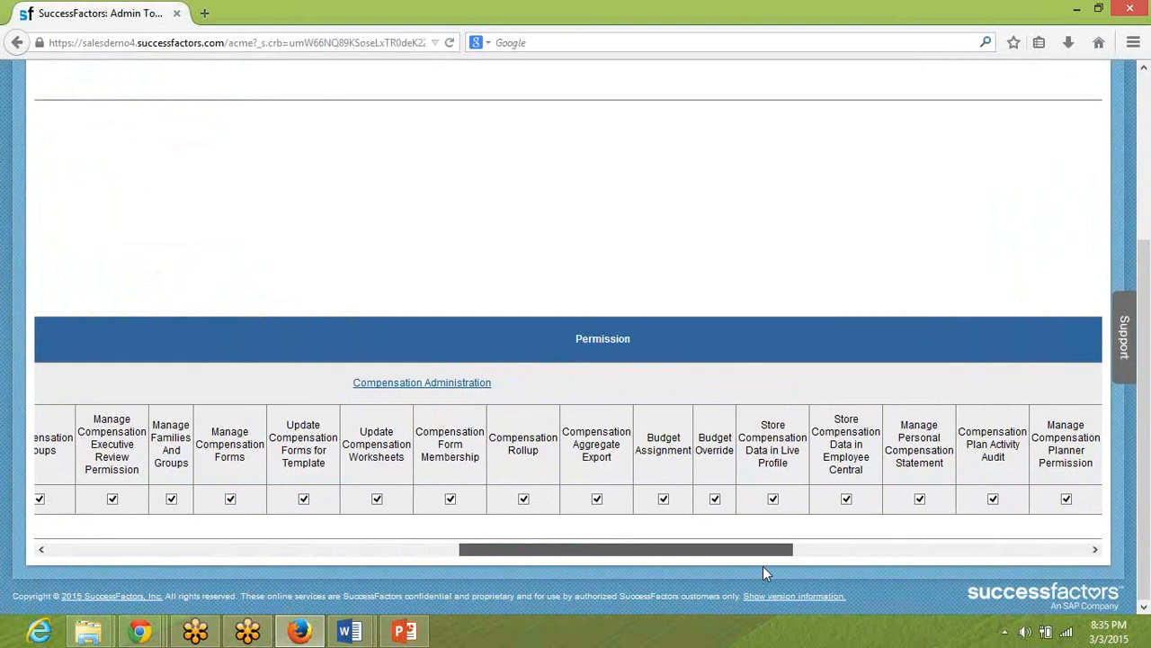
{"action": "left_click_drag", "start_coordinate": [763, 565], "coordinate": [865, 561]}
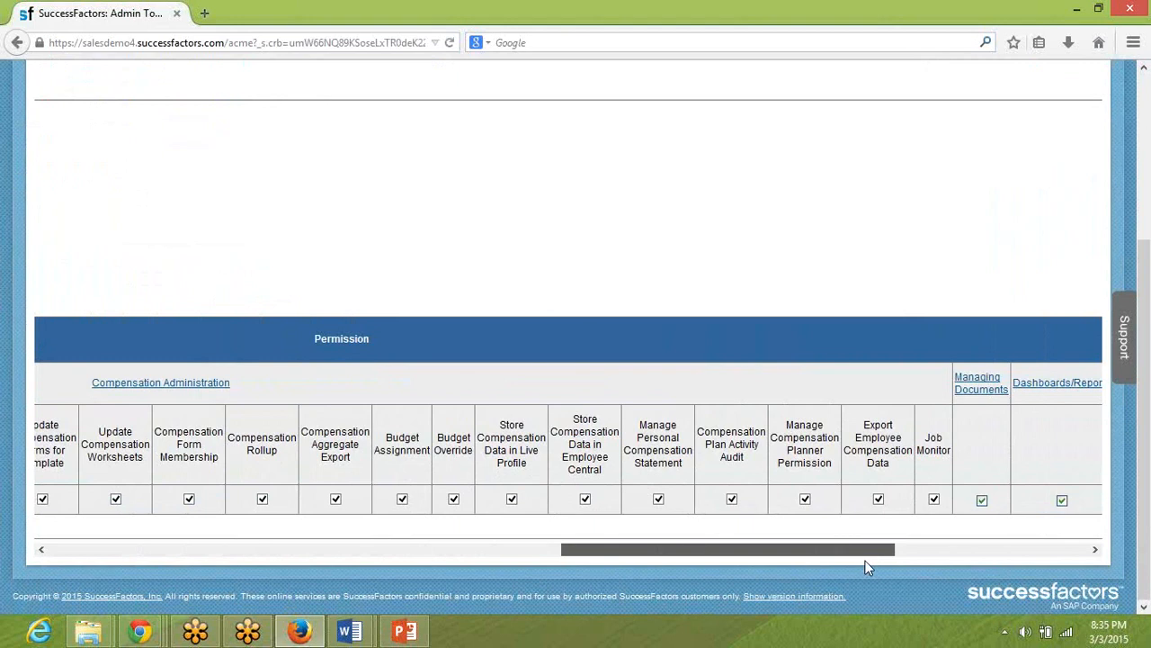
{"action": "left_click_drag", "start_coordinate": [866, 563], "coordinate": [850, 557]}
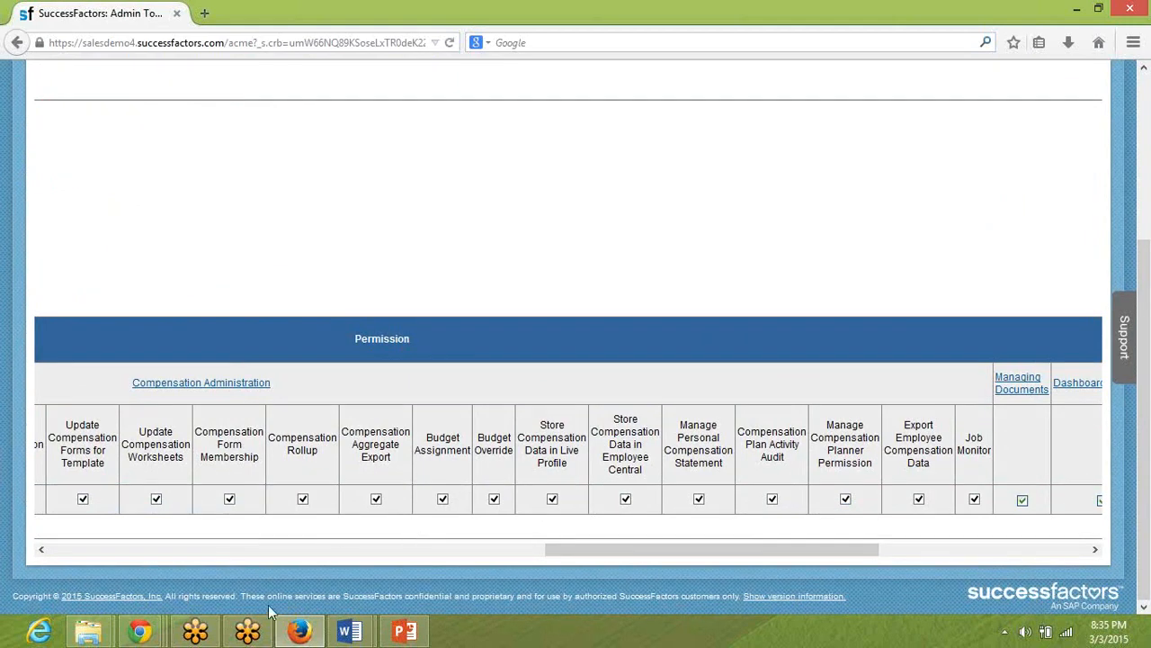
{"action": "left_click", "coordinate": [286, 630]}
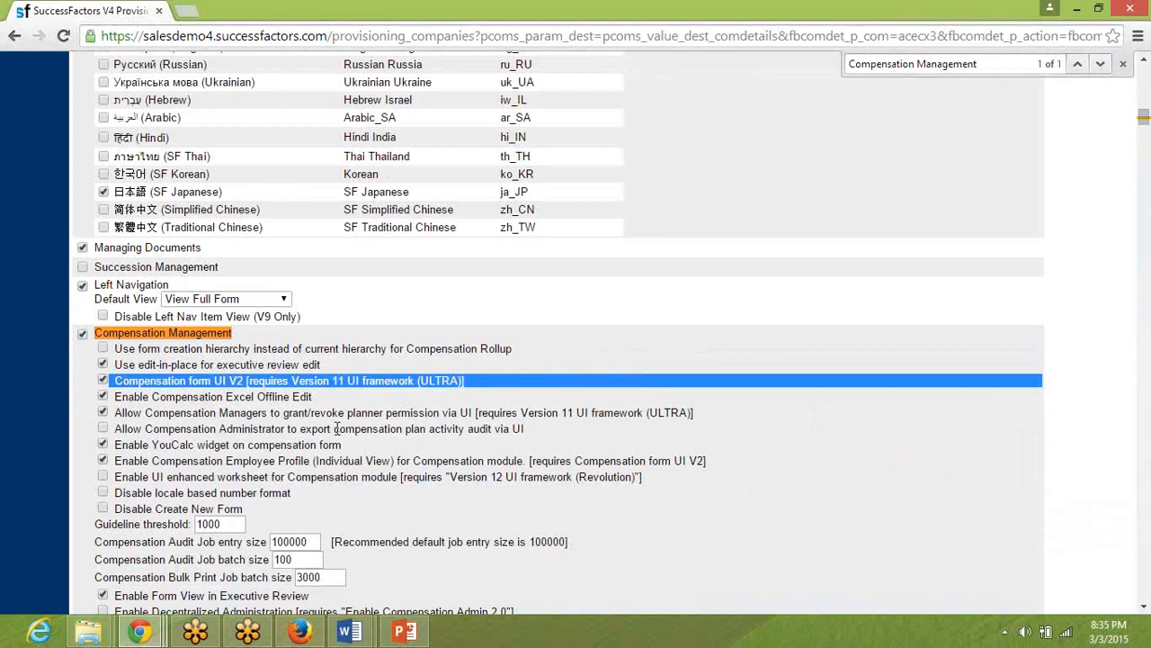
Highlight the YouCalc widget option, and open the Compensation Statement view of Employee Files in Firefox.
{"action": "triple_click", "coordinate": [209, 443]}
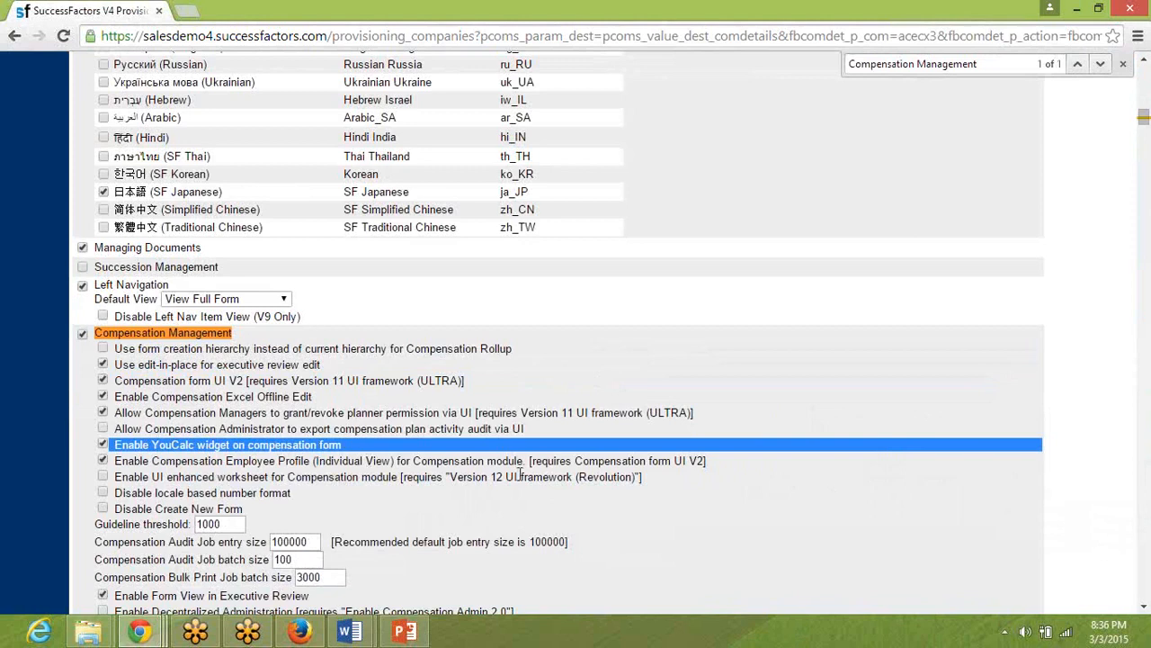
{"action": "left_click", "coordinate": [300, 631]}
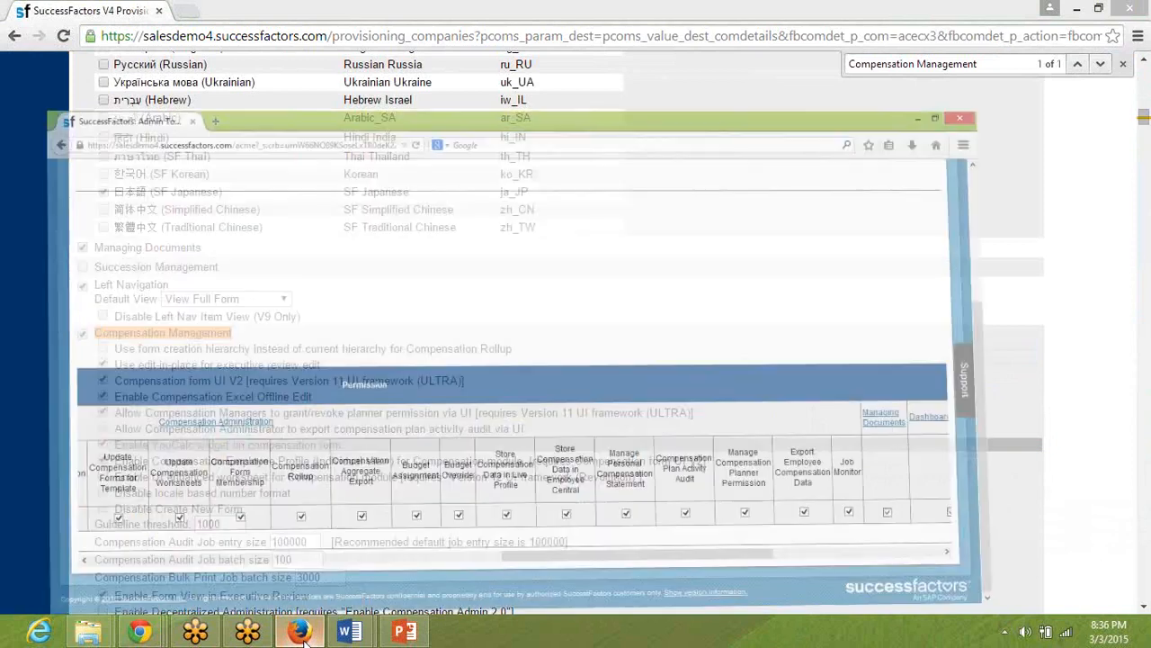
{"action": "scroll", "coordinate": [290, 474], "scroll_direction": "up", "scroll_amount": 4}
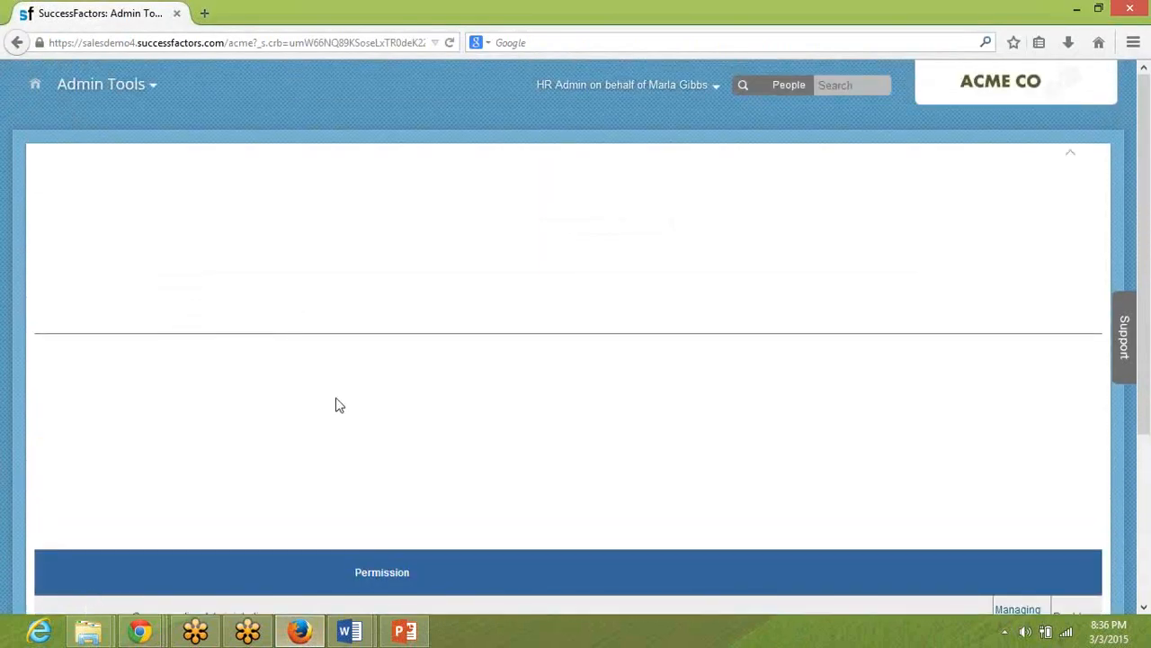
{"action": "left_click", "coordinate": [136, 85]}
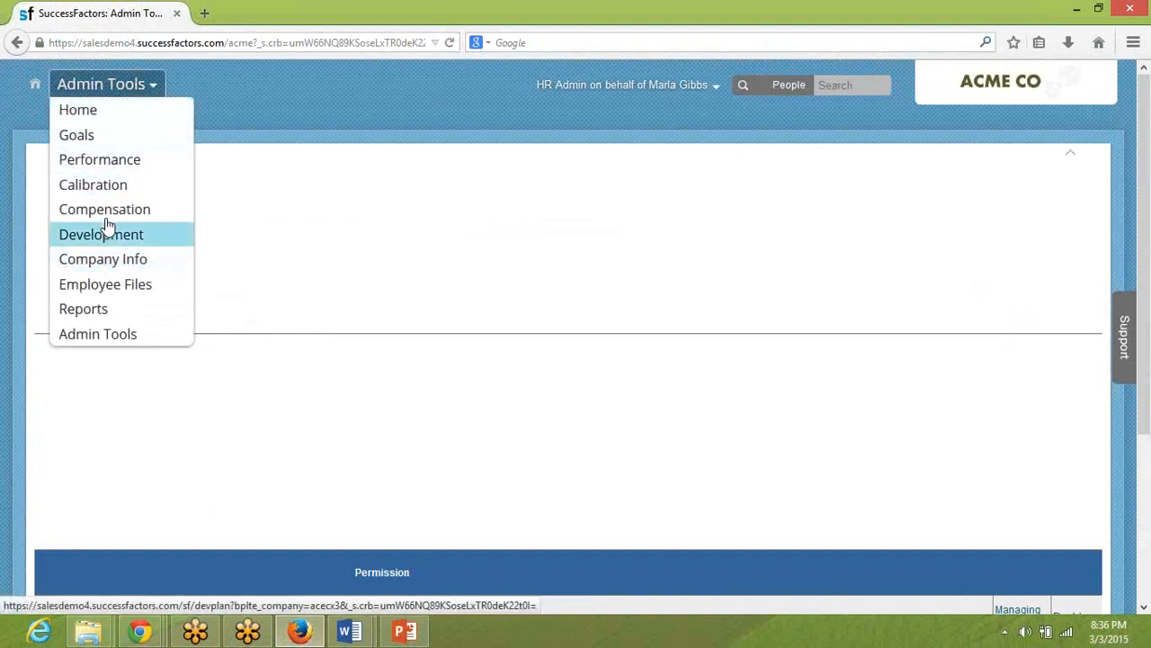
{"action": "left_click", "coordinate": [110, 286]}
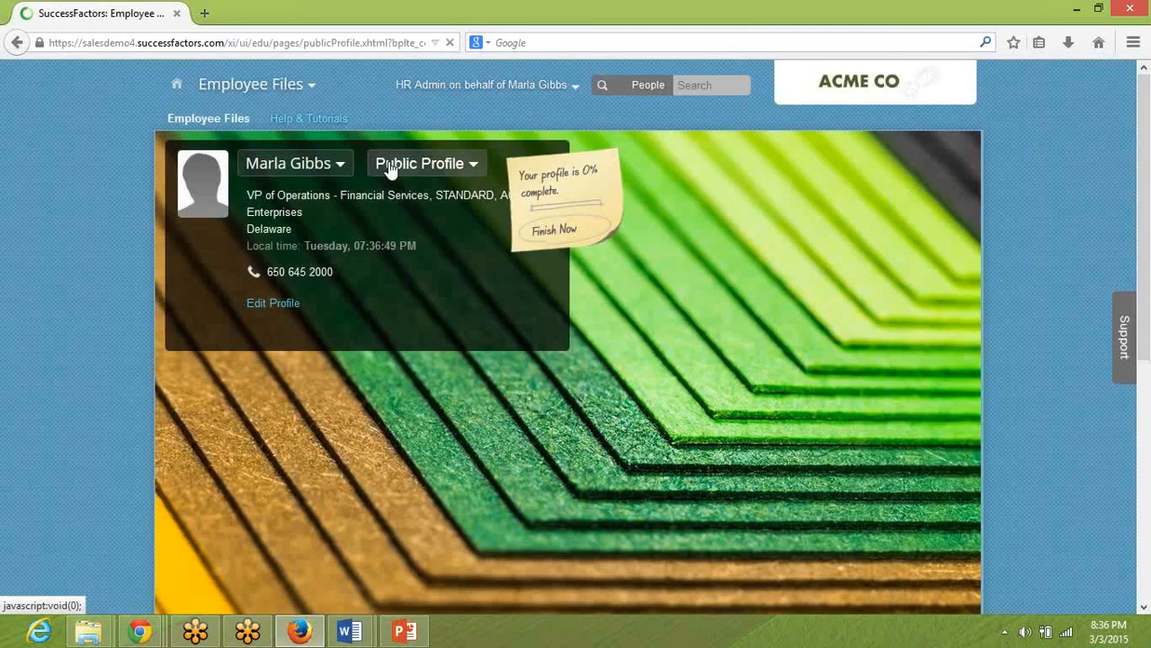
{"action": "left_click", "coordinate": [391, 169]}
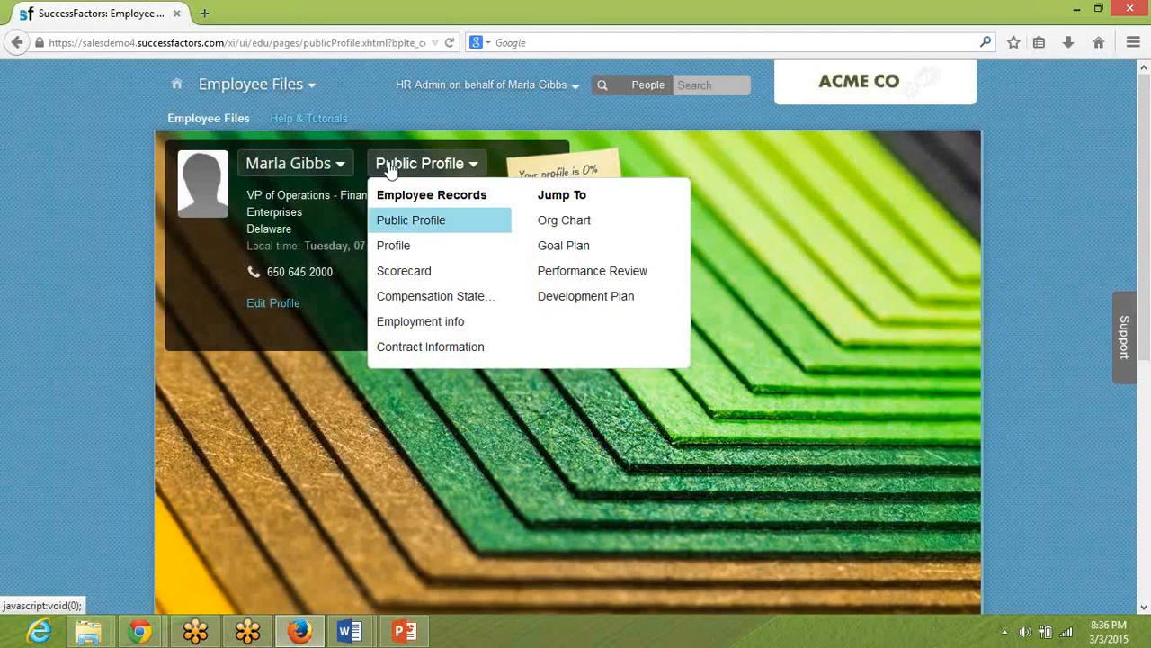
{"action": "left_click", "coordinate": [443, 303]}
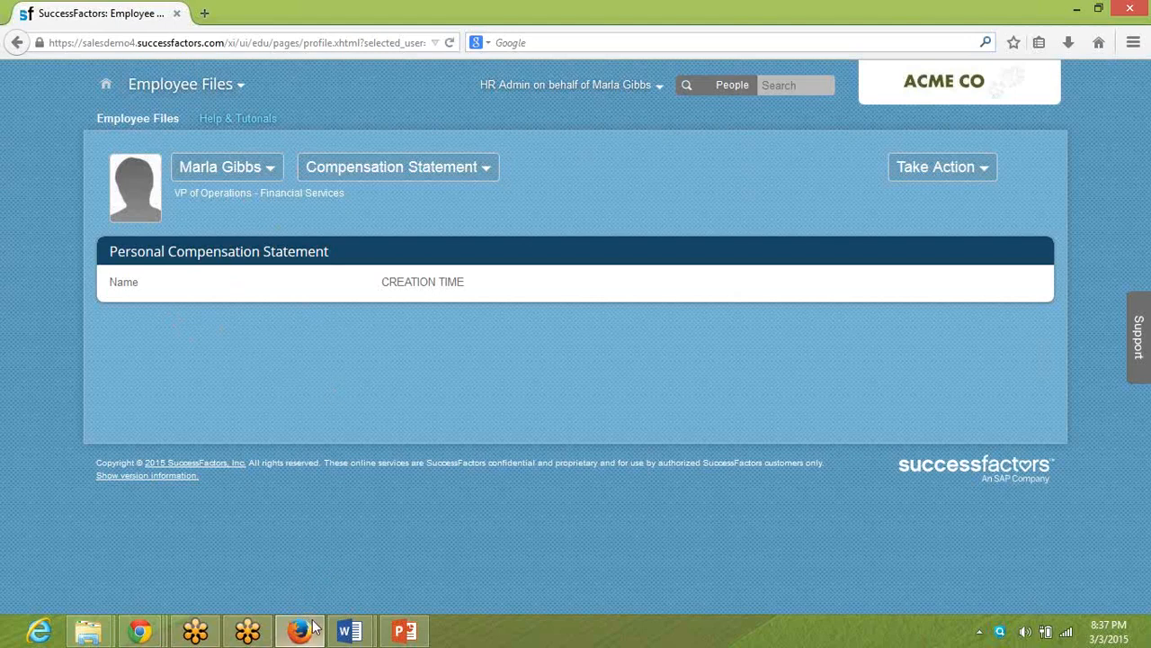
Glance at the required settings in the pre-work Word document, and return to Provisioning in Chrome.
{"action": "left_click", "coordinate": [365, 629]}
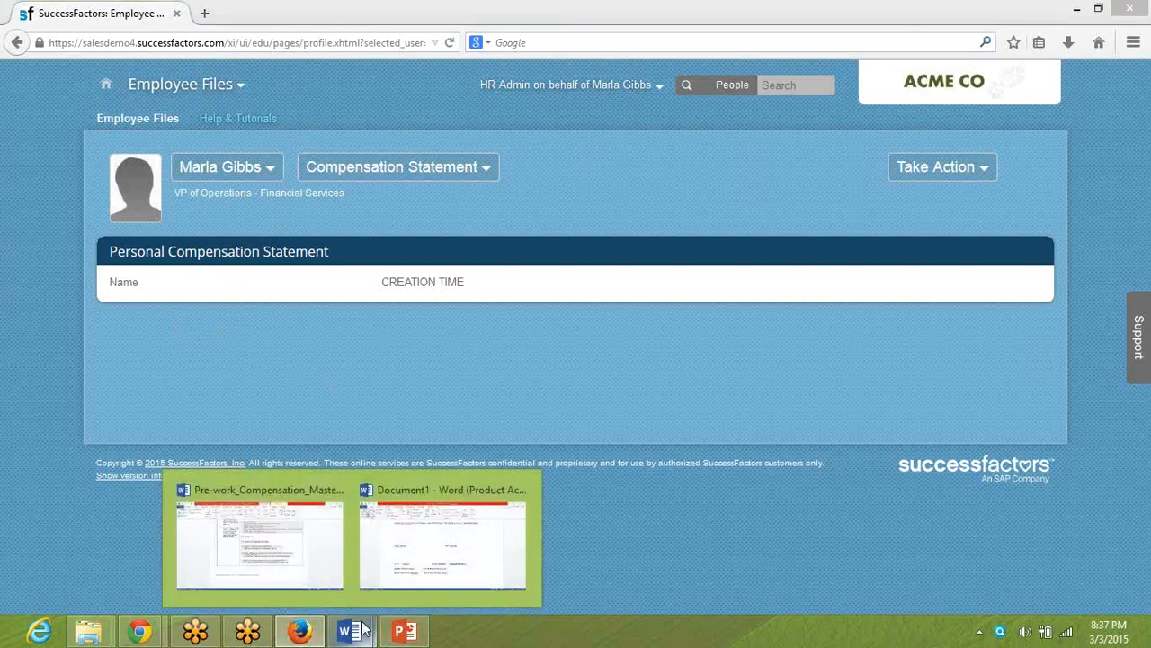
{"action": "left_click", "coordinate": [299, 570]}
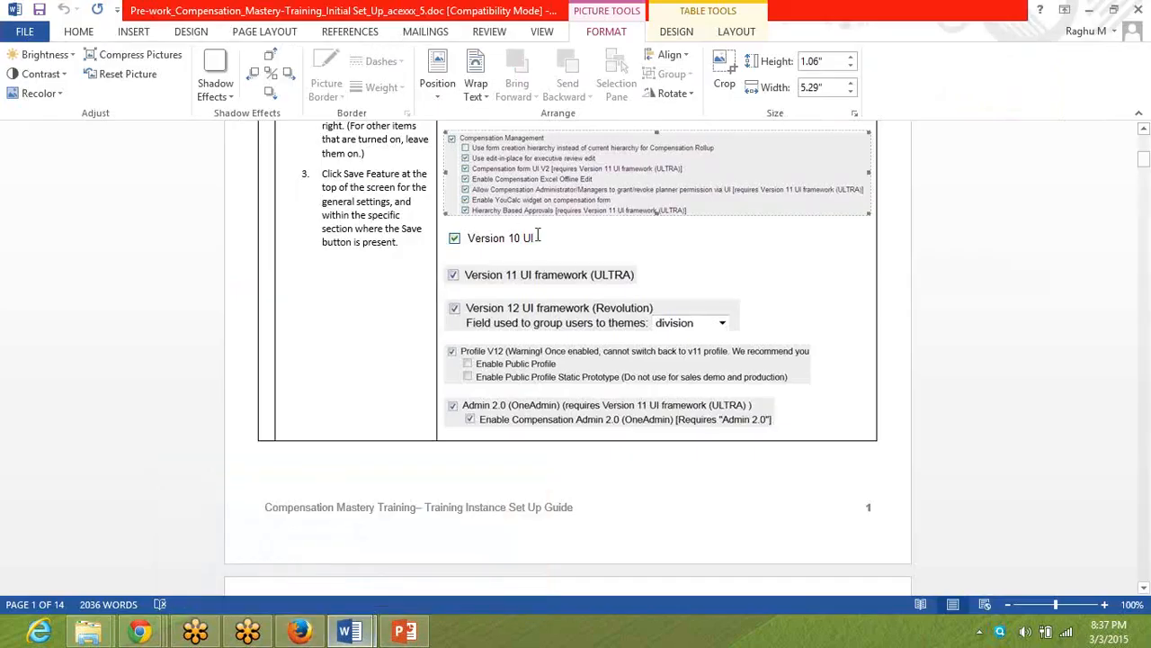
{"action": "left_click", "coordinate": [301, 631]}
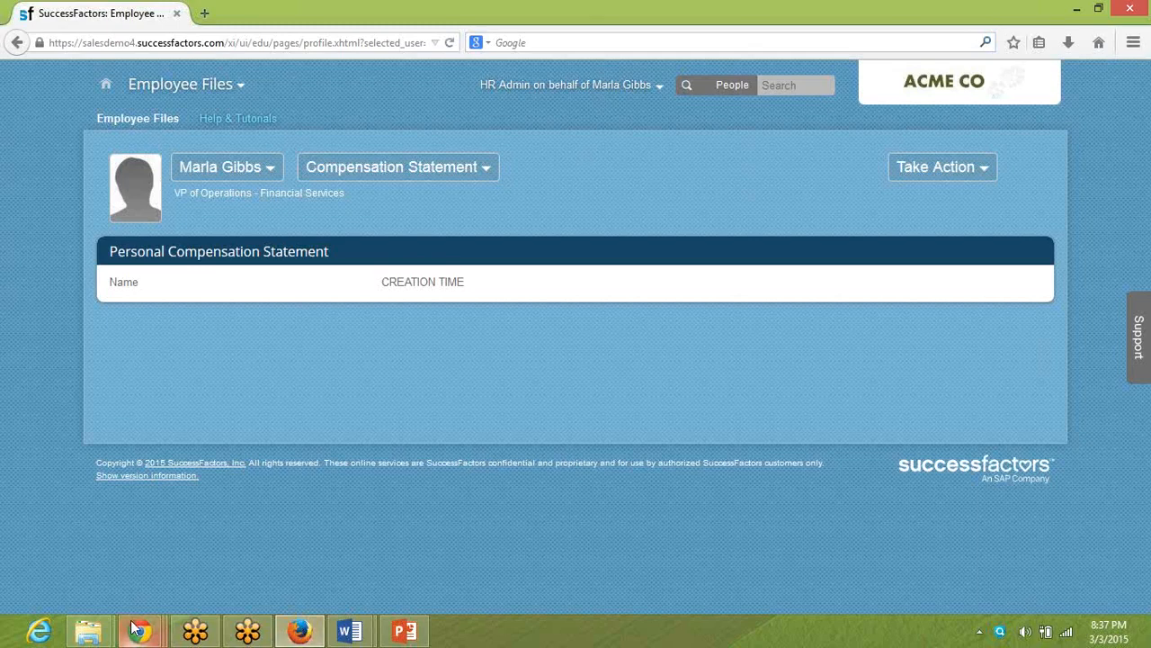
{"action": "mouse_move", "coordinate": [133, 620]}
{"action": "left_click", "coordinate": [285, 513]}
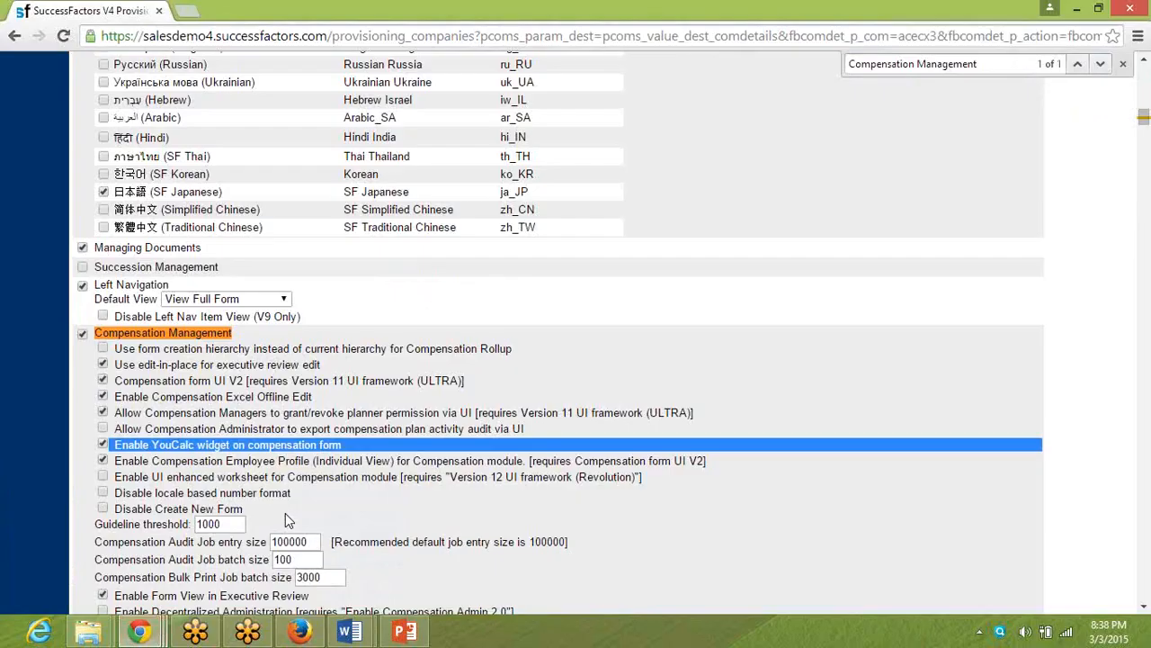
Search the Provisioning page for "Adhoc" and cycle through the matching report settings.
{"action": "key", "text": "ctrl+f"}
{"action": "type", "text": "Adhoc"}
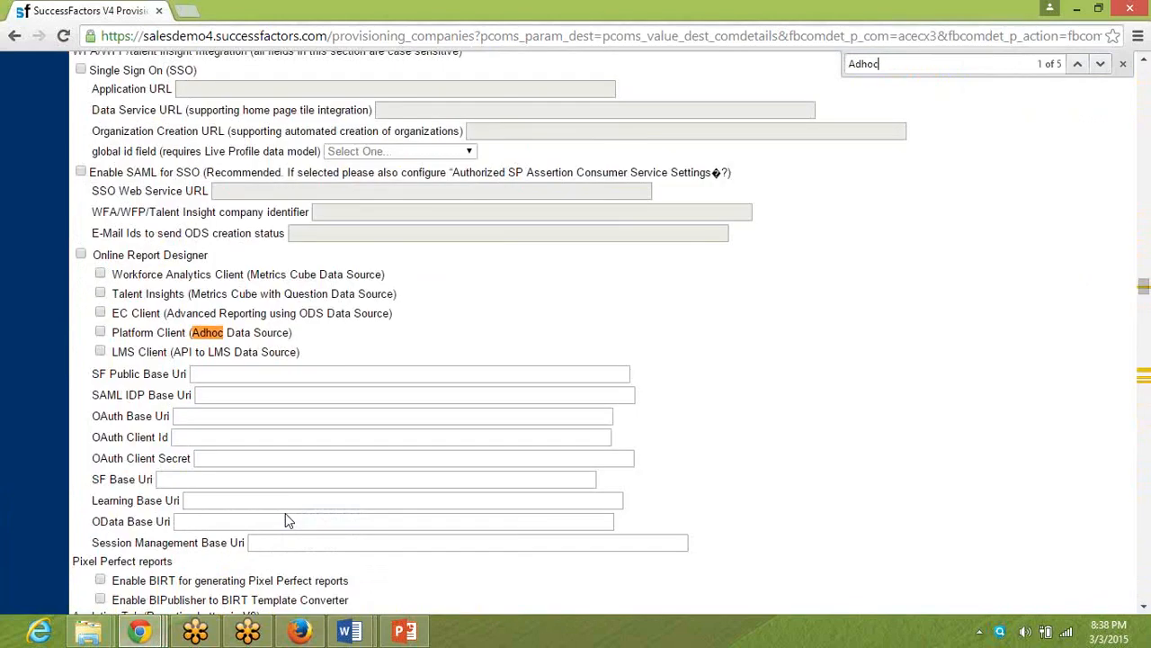
{"action": "key", "text": "Return"}
{"action": "key", "text": "Return"}
{"action": "key", "text": "Return"}
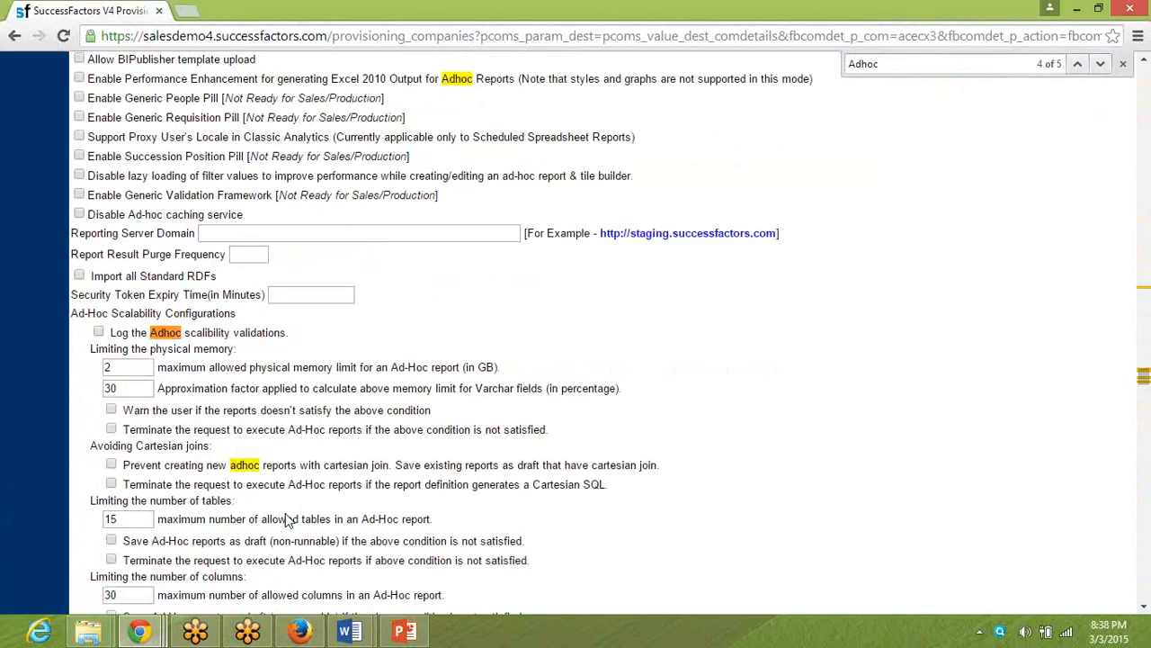
{"action": "key", "text": "Return"}
{"action": "key", "text": "Return"}
{"action": "key", "text": "Return"}
{"action": "key", "text": "Return"}
{"action": "key", "text": "Return"}
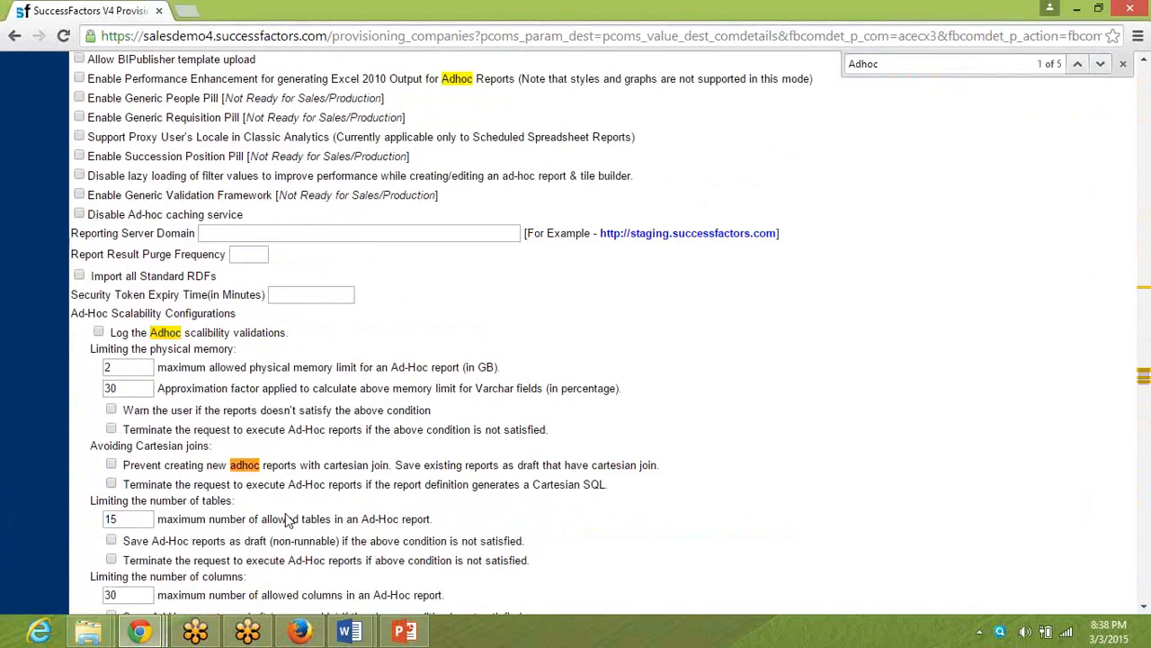
{"action": "key", "text": "Return"}
{"action": "key", "text": "Return"}
{"action": "key", "text": "Return"}
{"action": "key", "text": "Return"}
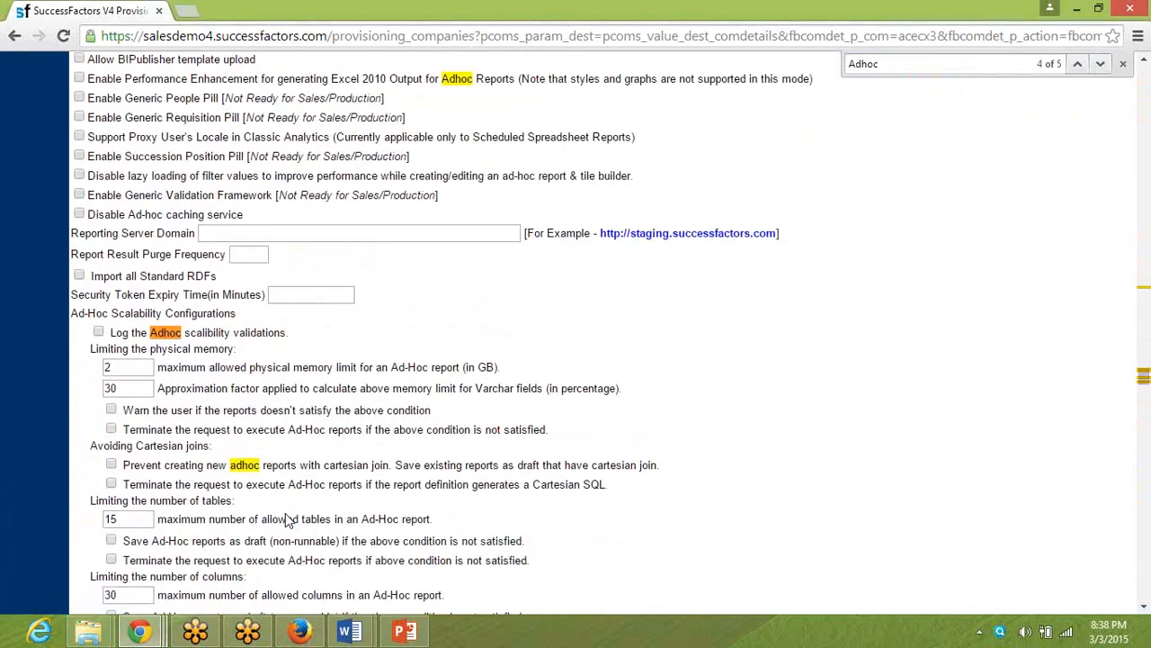
{"action": "key", "text": "Return"}
{"action": "key", "text": "Return"}
{"action": "key", "text": "Return"}
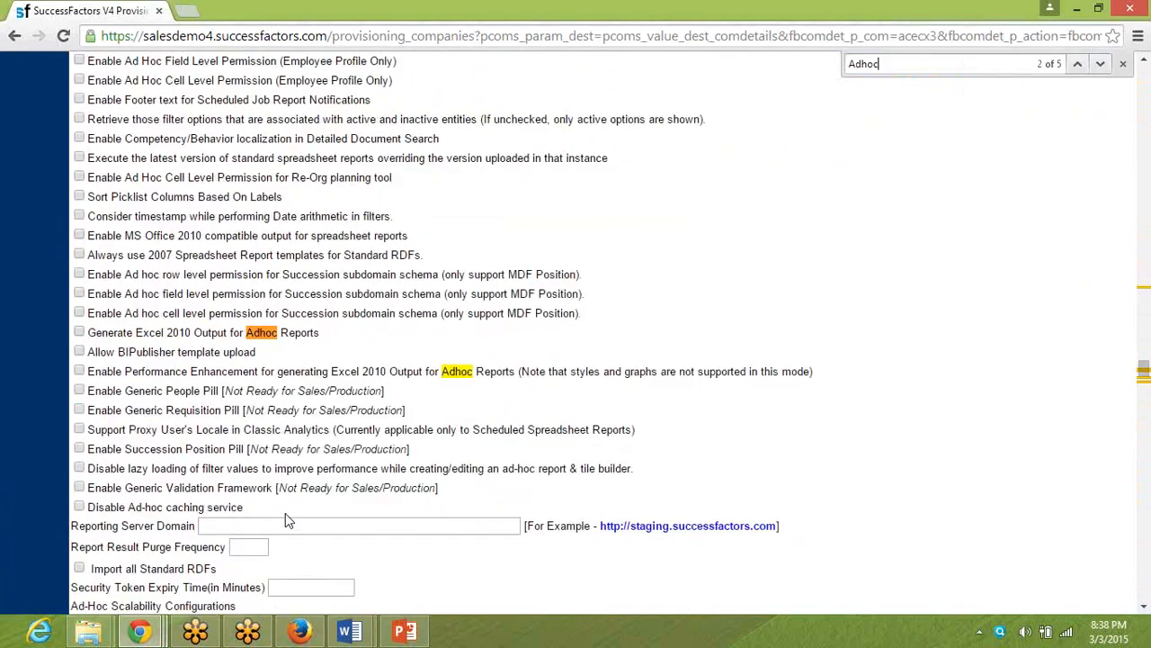
Search the Provisioning page for "Compensation" and go to the Enable Compensation Planning option under PE SelfService.
{"action": "key", "text": "ctrl+a"}
{"action": "type", "text": "COmpe"}
{"action": "key", "text": "BackSpace"}
{"action": "key", "text": "BackSpace"}
{"action": "key", "text": "BackSpace"}
{"action": "key", "text": "BackSpace"}
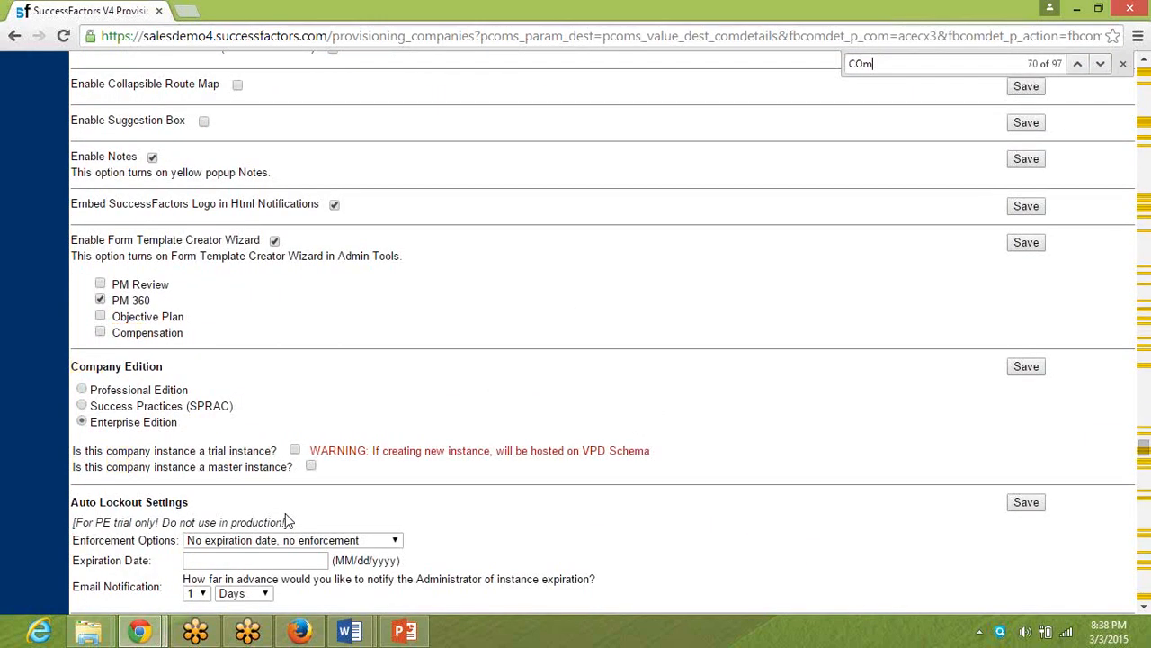
{"action": "type", "text": "ompensation"}
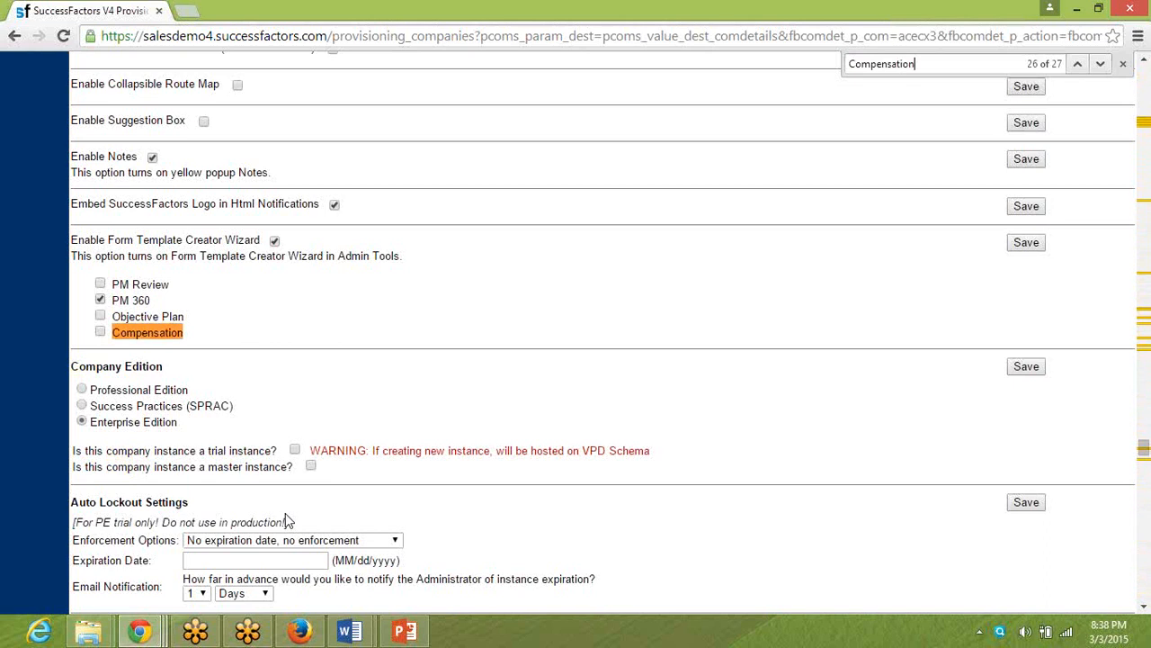
{"action": "key", "text": "Return"}
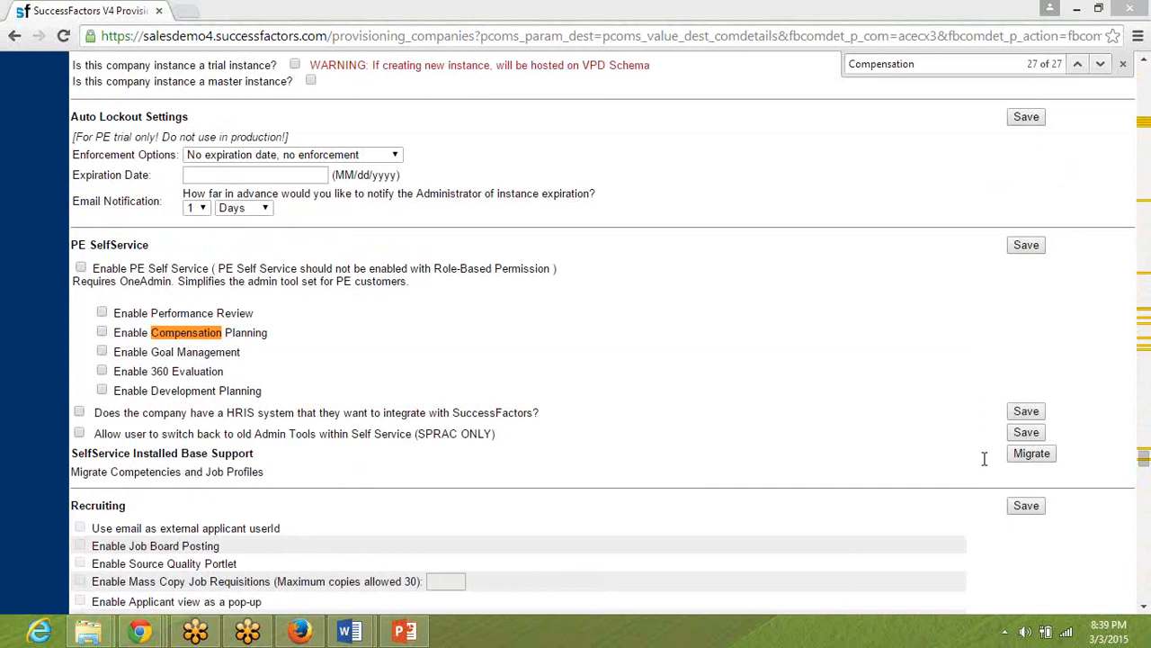
Return to SuccessFactors in Firefox, end the current proxy session with Become Self, and consult the test users org chart in PowerPoint.
{"action": "key", "text": "alt+Tab"}
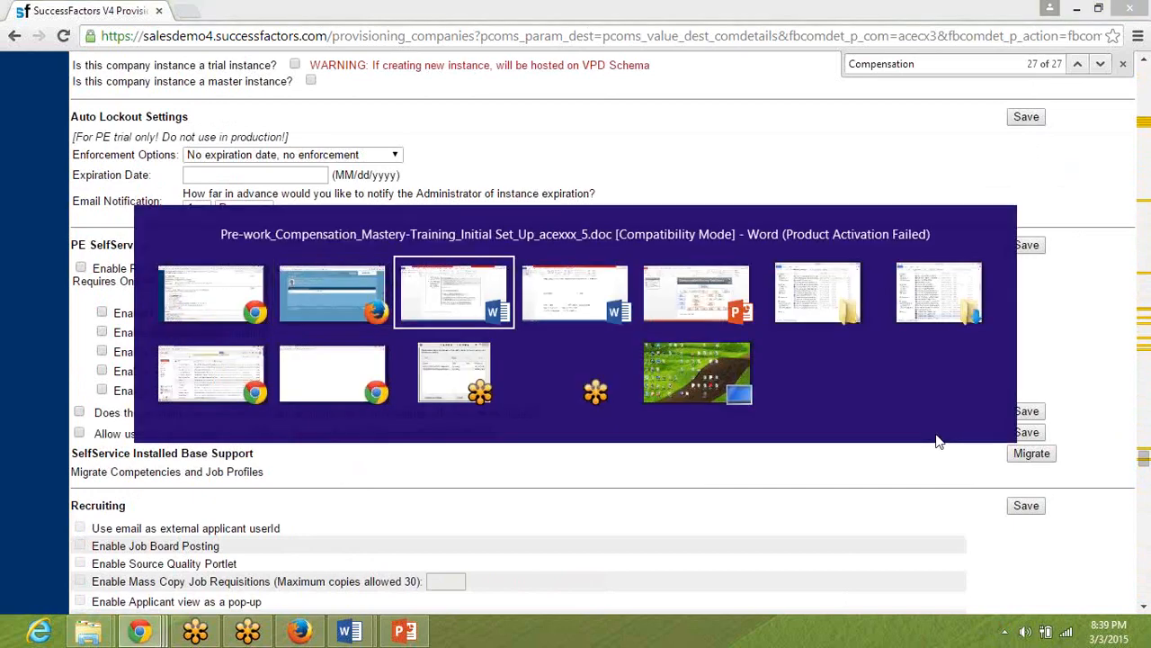
{"action": "key", "text": "alt+Tab"}
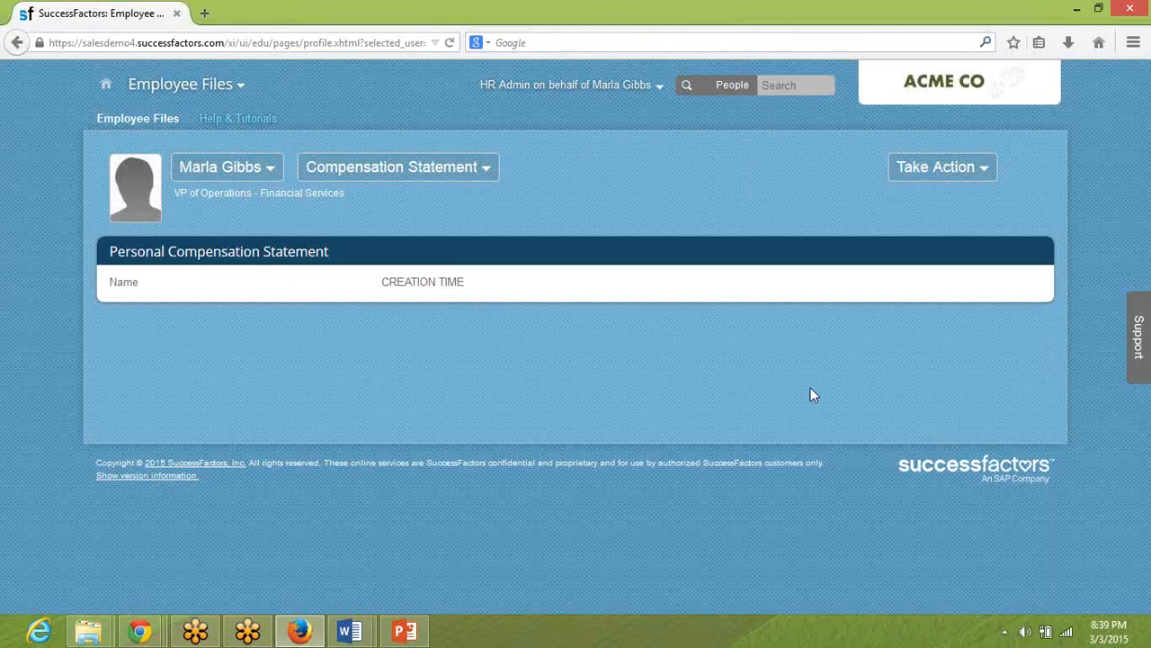
{"action": "left_click", "coordinate": [656, 85]}
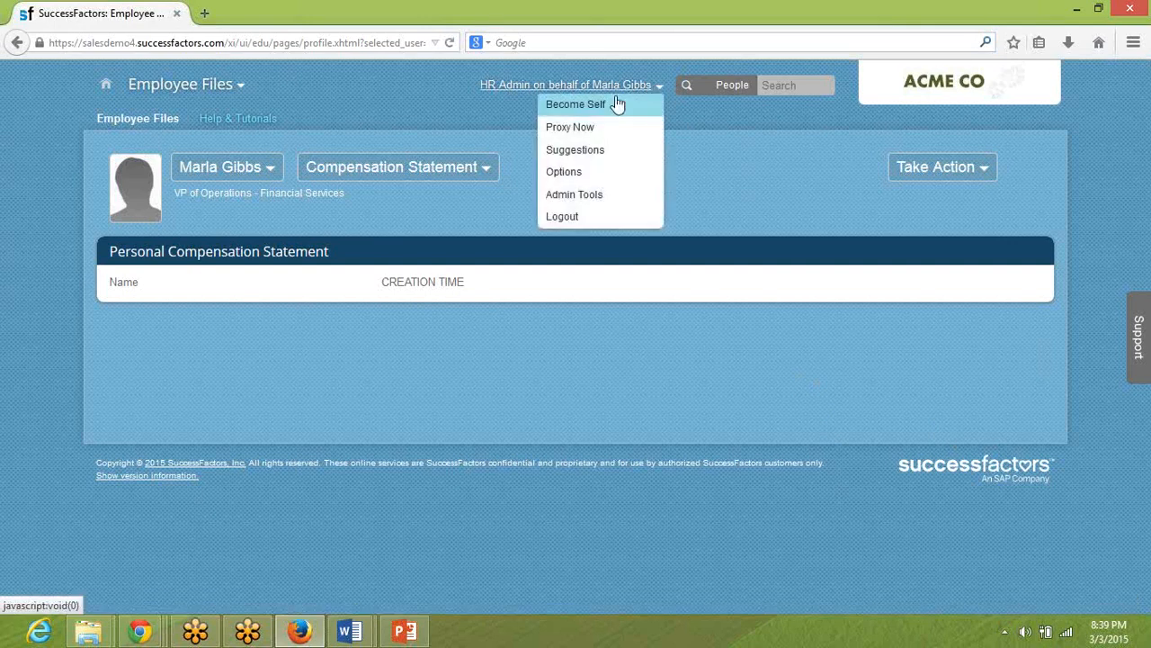
{"action": "left_click", "coordinate": [613, 107]}
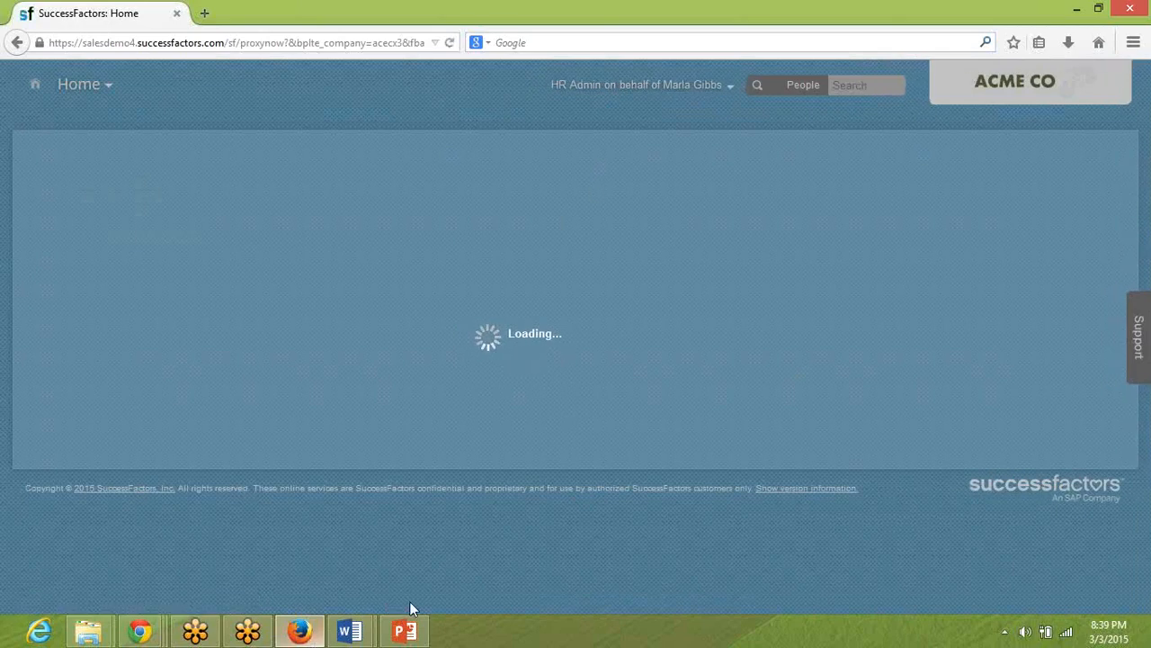
{"action": "left_click", "coordinate": [409, 632]}
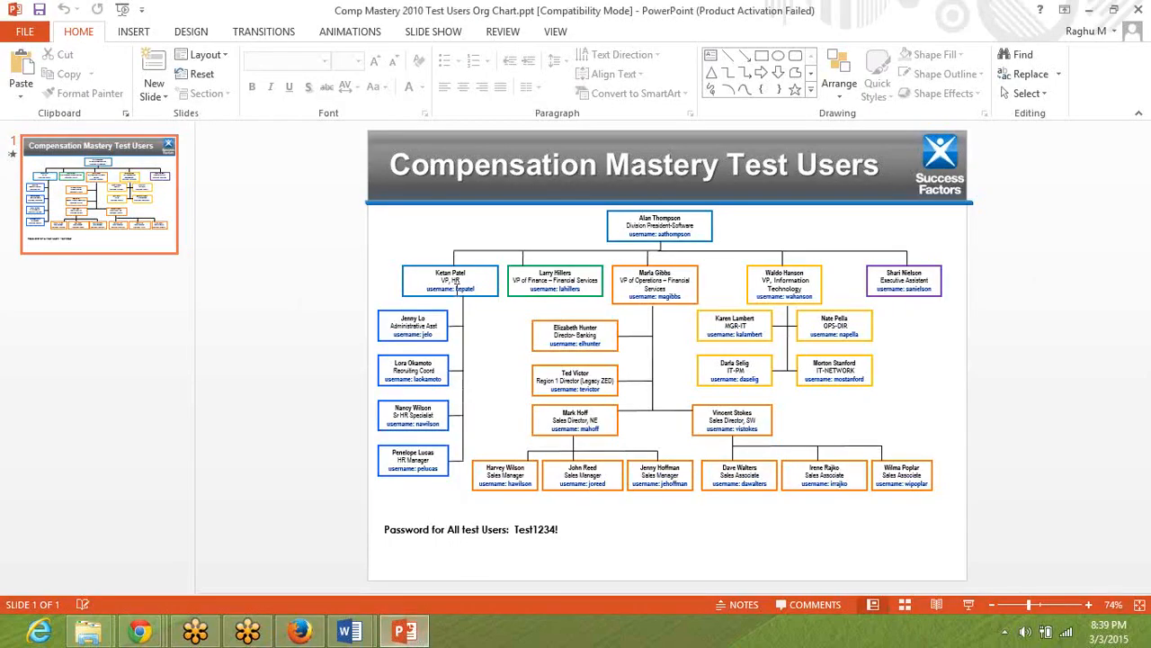
{"action": "key", "text": "alt+Tab"}
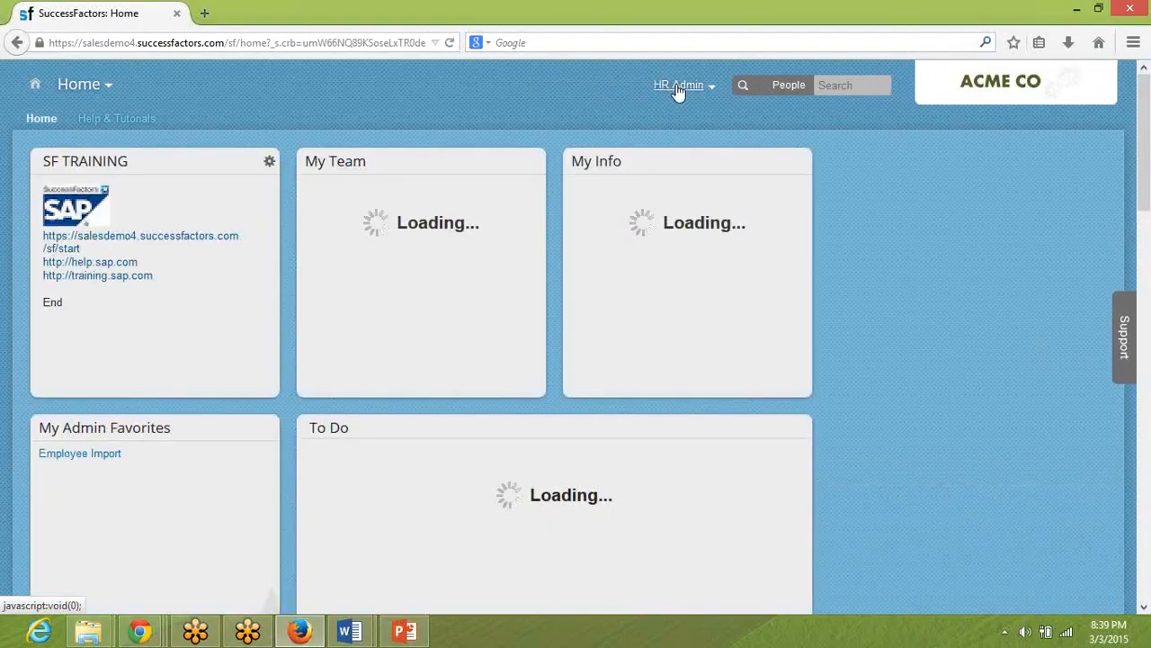
Proxy as the HR vice president from the test users org chart, using the first name to find the target user.
{"action": "left_click", "coordinate": [678, 91]}
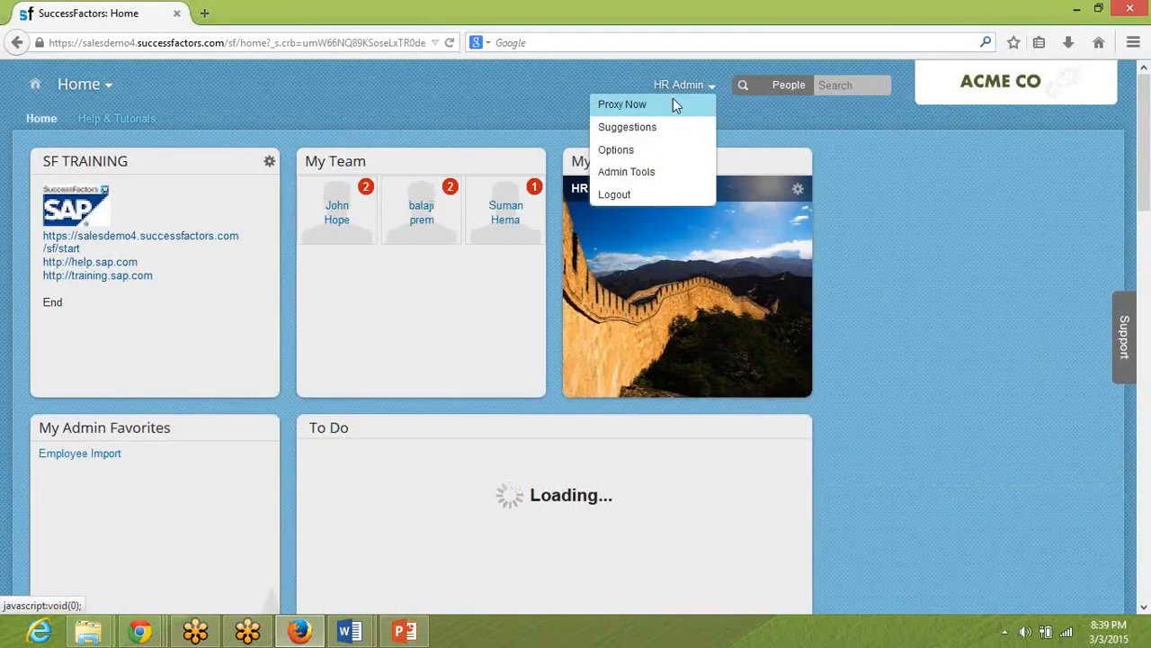
{"action": "left_click", "coordinate": [675, 104]}
{"action": "type", "text": "ketan"}
{"action": "key", "text": "Down"}
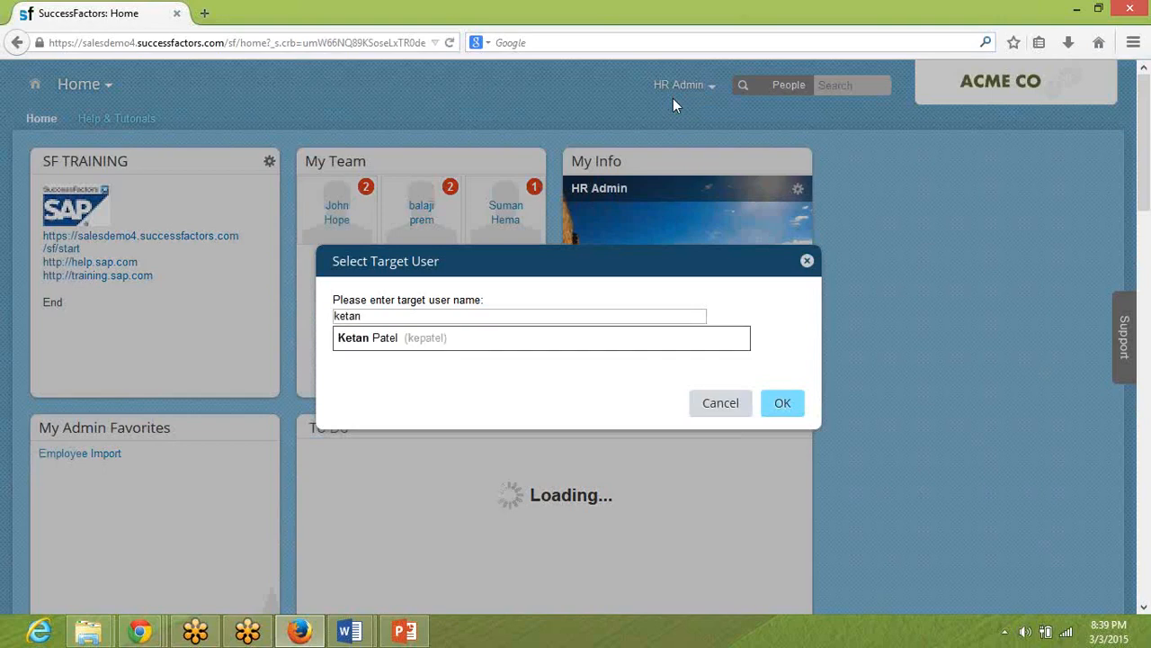
{"action": "key", "text": "Return"}
{"action": "key", "text": "Tab"}
{"action": "key", "text": "Tab"}
{"action": "key", "text": "Return"}
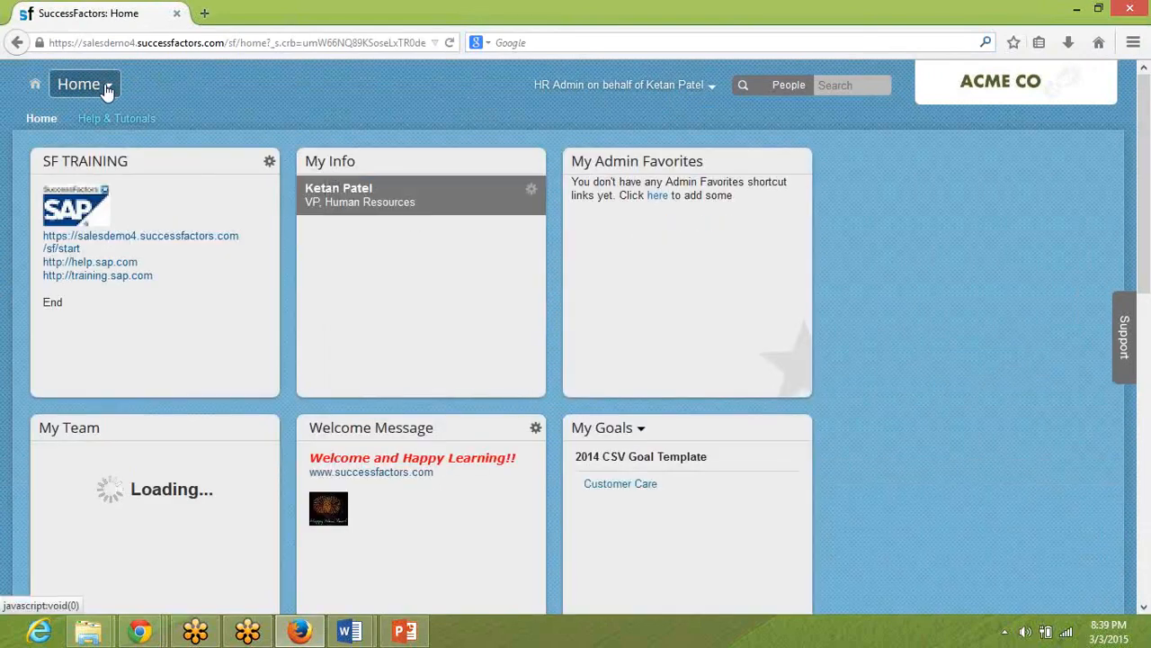
Open the HR vice president's Compensation Statement in Employee Files.
{"action": "left_click", "coordinate": [105, 87]}
{"action": "left_click", "coordinate": [122, 286]}
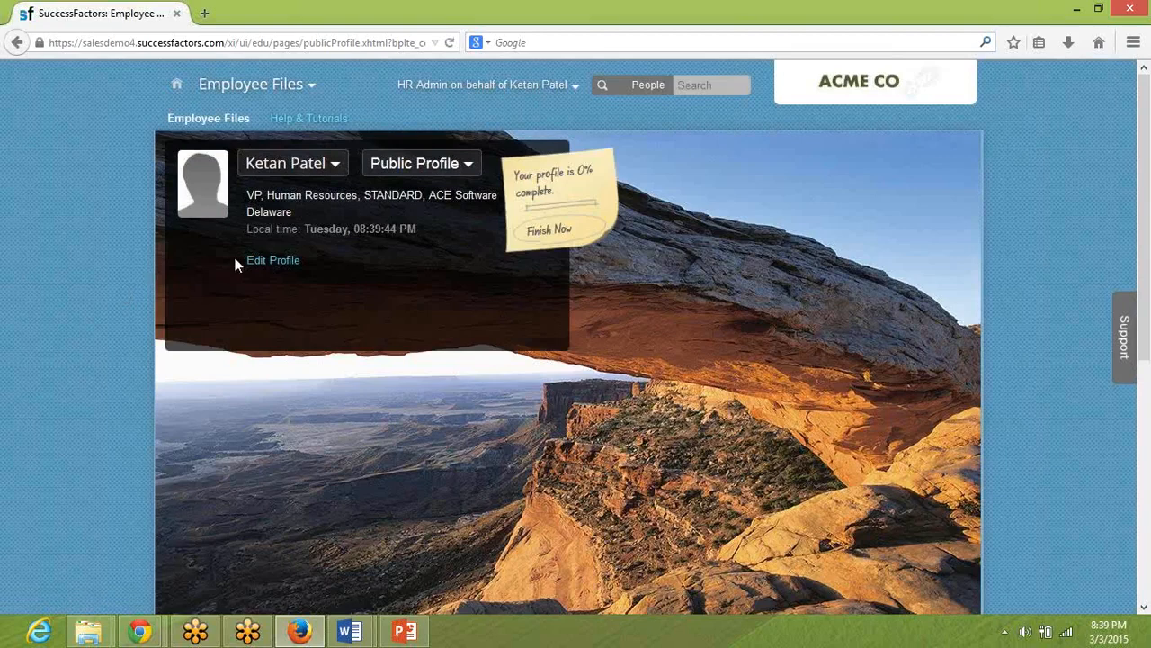
{"action": "left_click", "coordinate": [386, 169]}
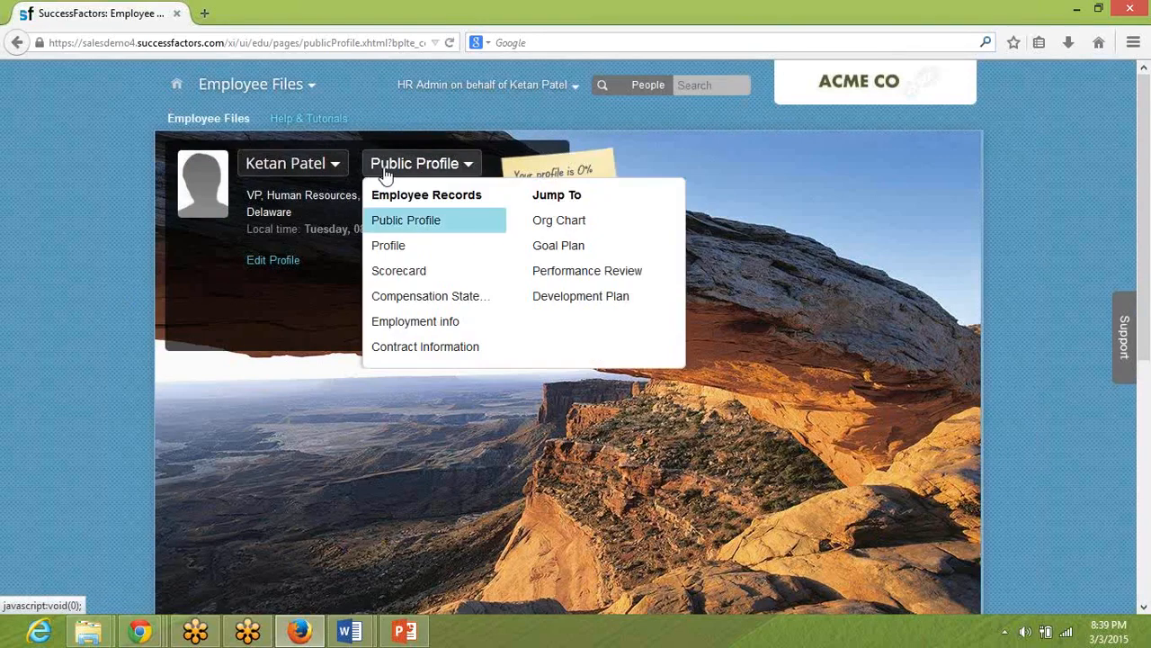
{"action": "left_click", "coordinate": [424, 302]}
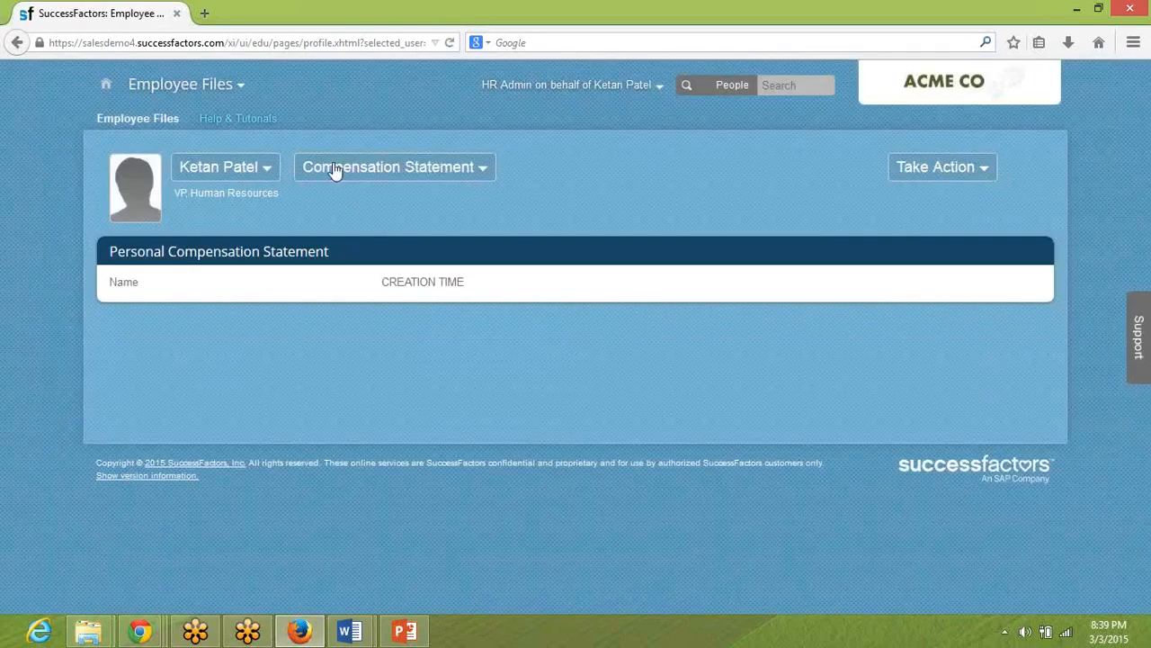
Look at Admin Tools as the proxied user, and open the Analytics page under Reports.
{"action": "left_click", "coordinate": [221, 90]}
{"action": "left_click", "coordinate": [198, 334]}
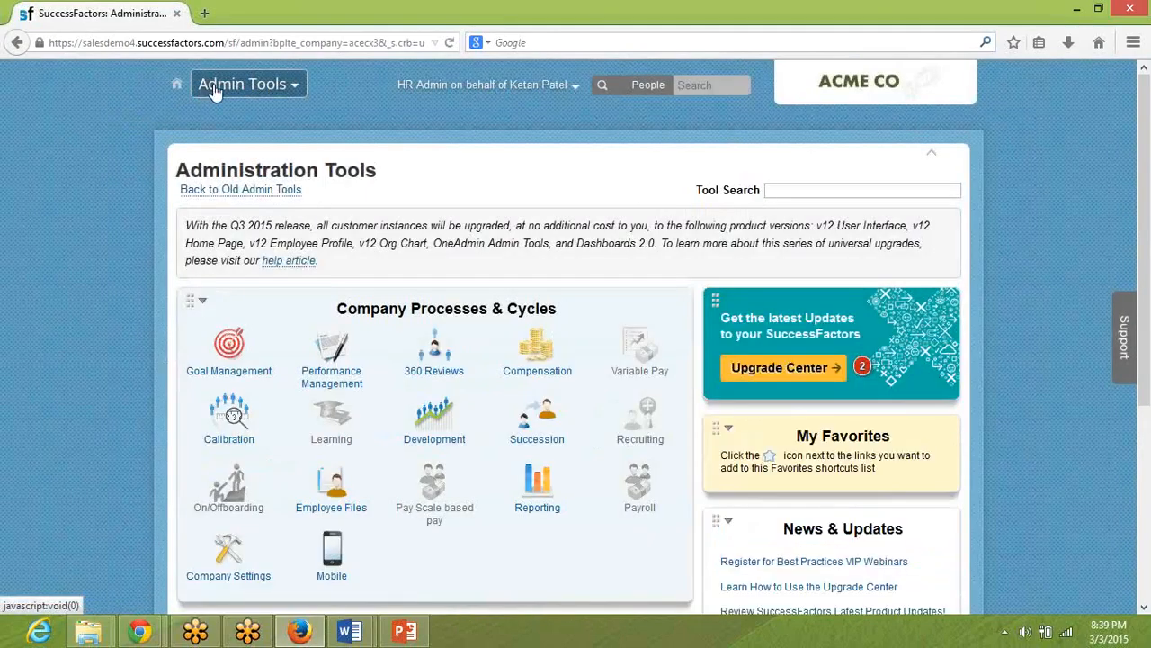
{"action": "left_click", "coordinate": [205, 84]}
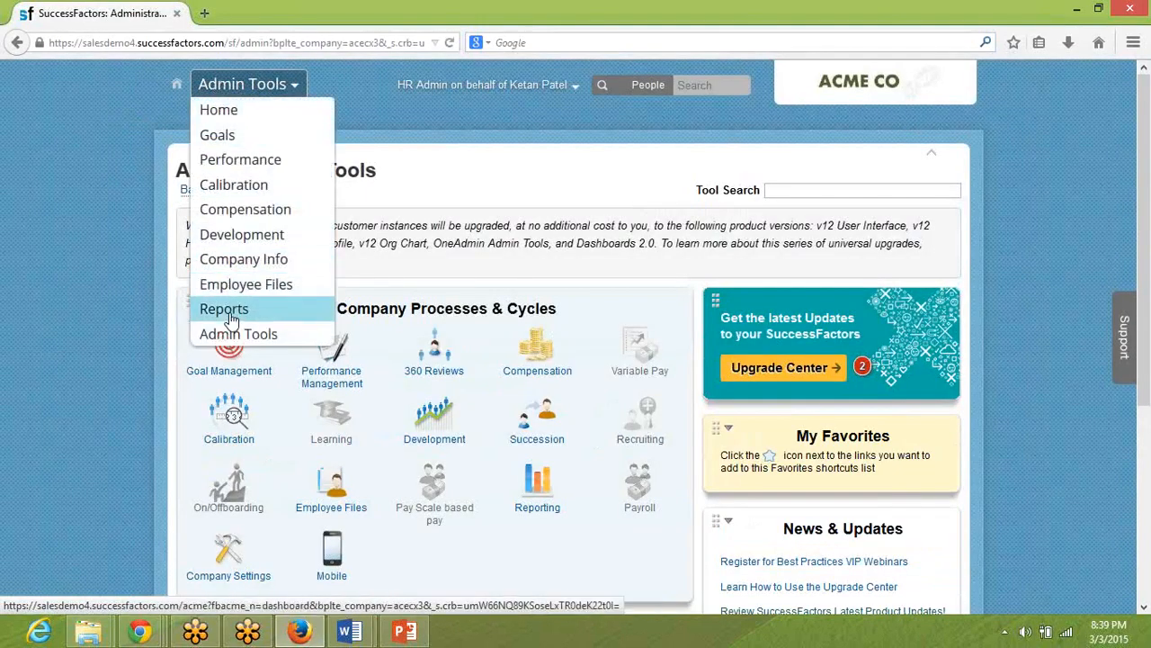
{"action": "left_click", "coordinate": [230, 310]}
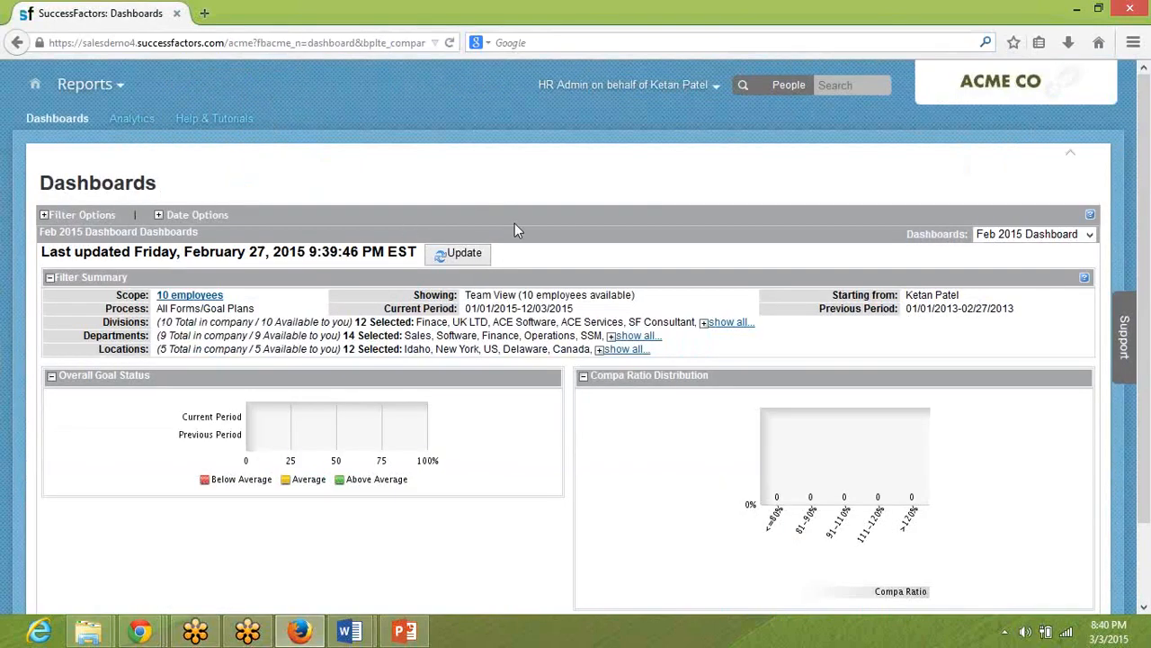
{"action": "left_click", "coordinate": [142, 123]}
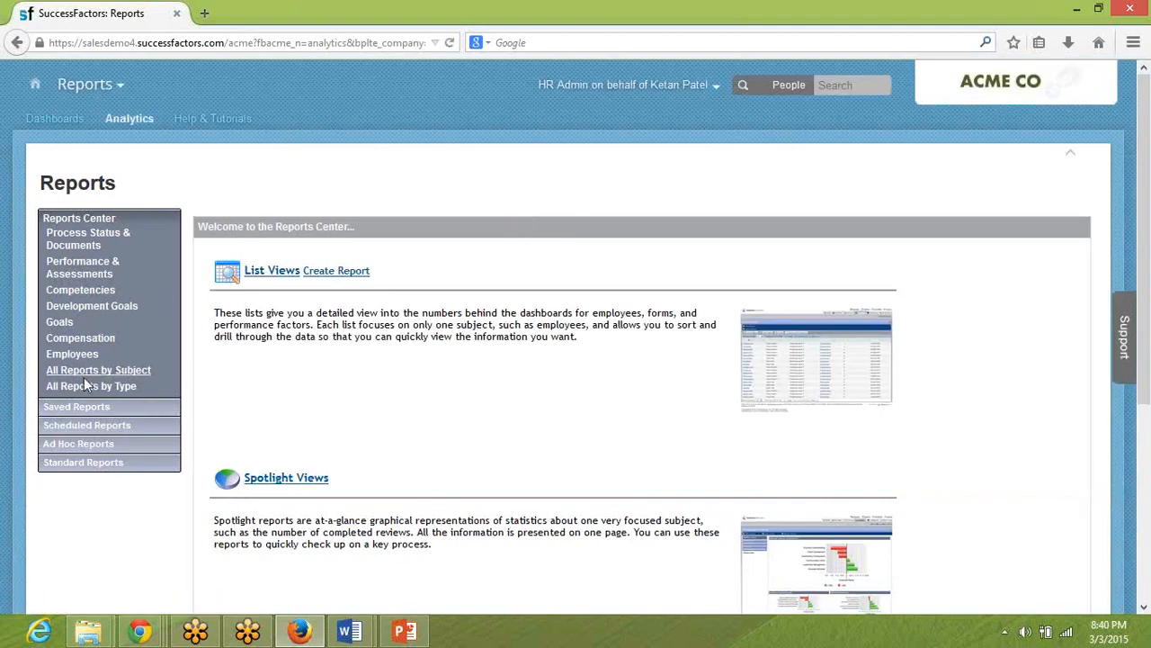
View the Scheduled Reports page in the Reports Center and bring up the list of available modules.
{"action": "left_click", "coordinate": [80, 411]}
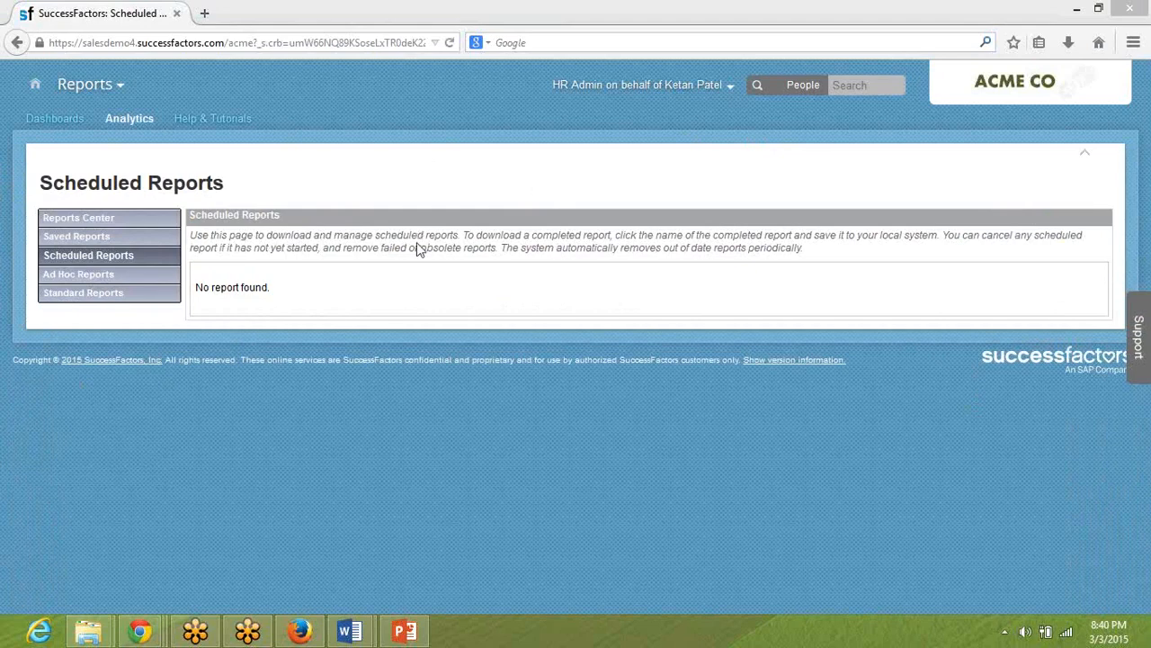
{"action": "left_click_drag", "start_coordinate": [410, 248], "coordinate": [418, 250]}
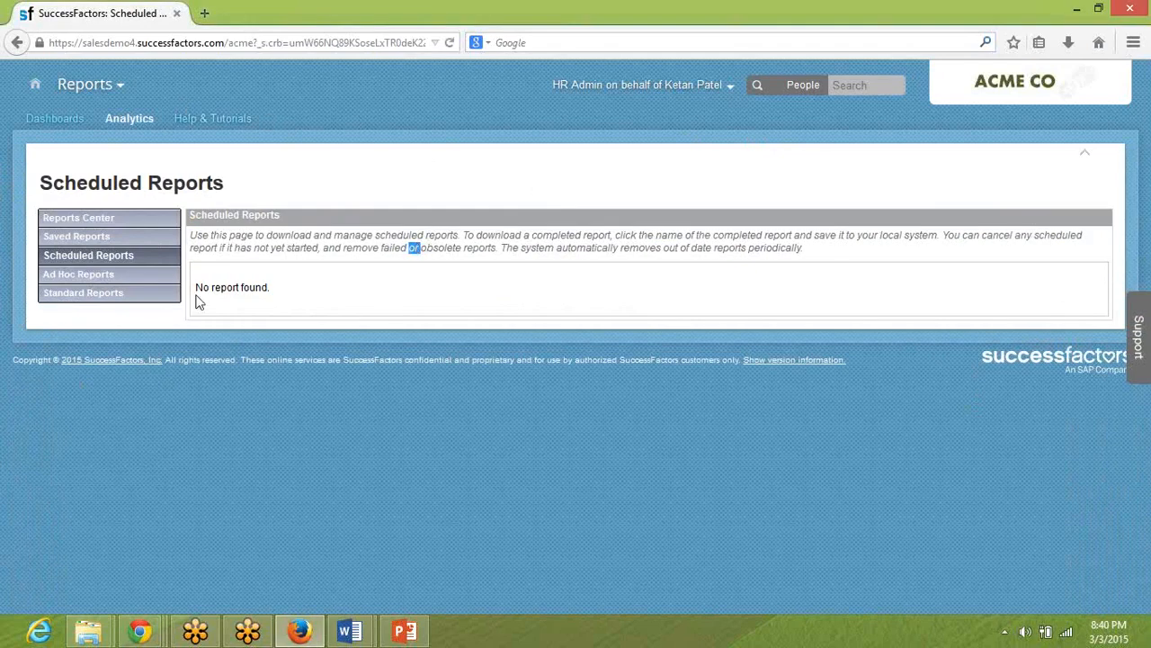
{"action": "left_click", "coordinate": [112, 88]}
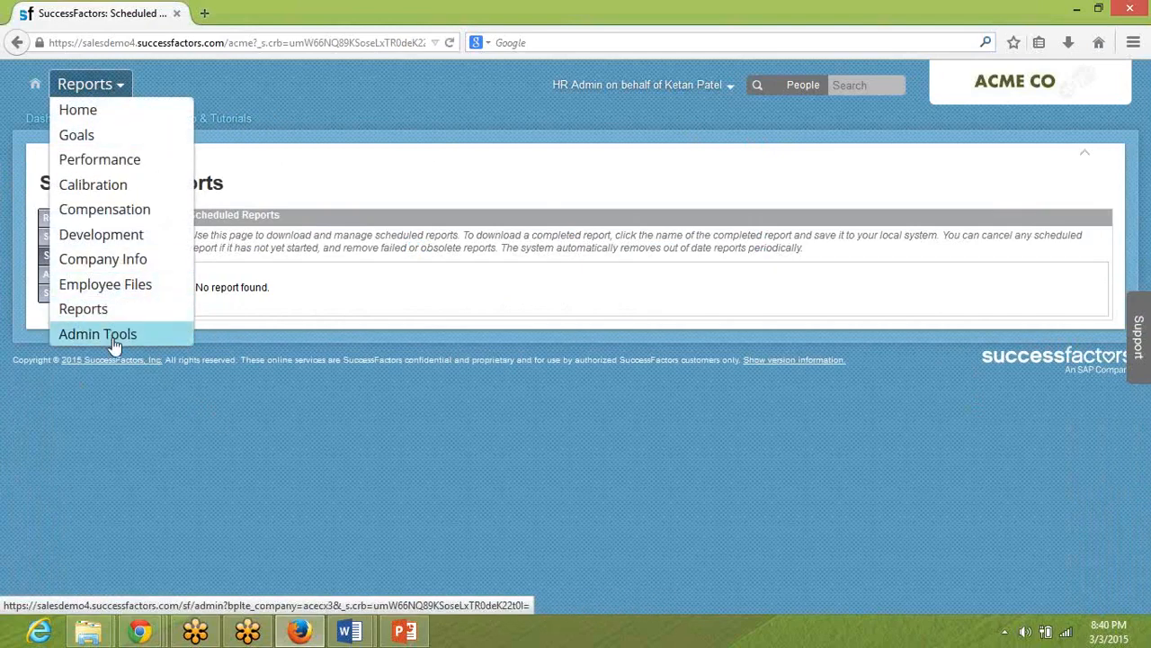
Switch to the Provisioning page in Chrome and search its settings for "Adhoc".
{"action": "mouse_move", "coordinate": [155, 634]}
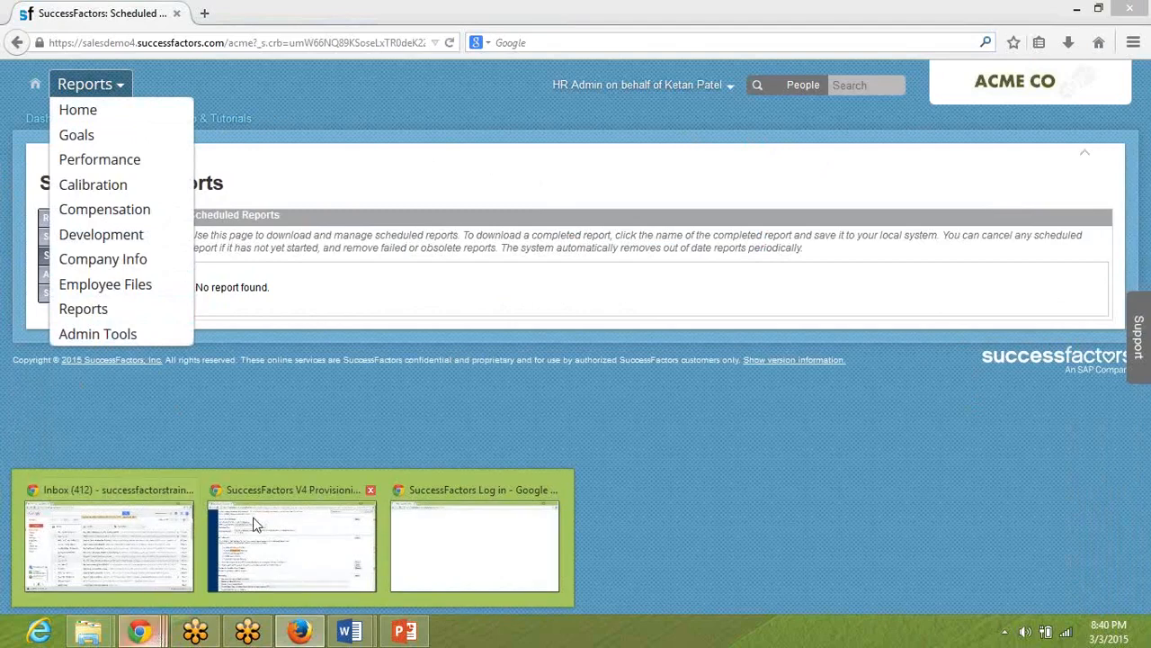
{"action": "left_click", "coordinate": [302, 522]}
{"action": "scroll", "coordinate": [387, 369], "scroll_direction": "down", "scroll_amount": 5}
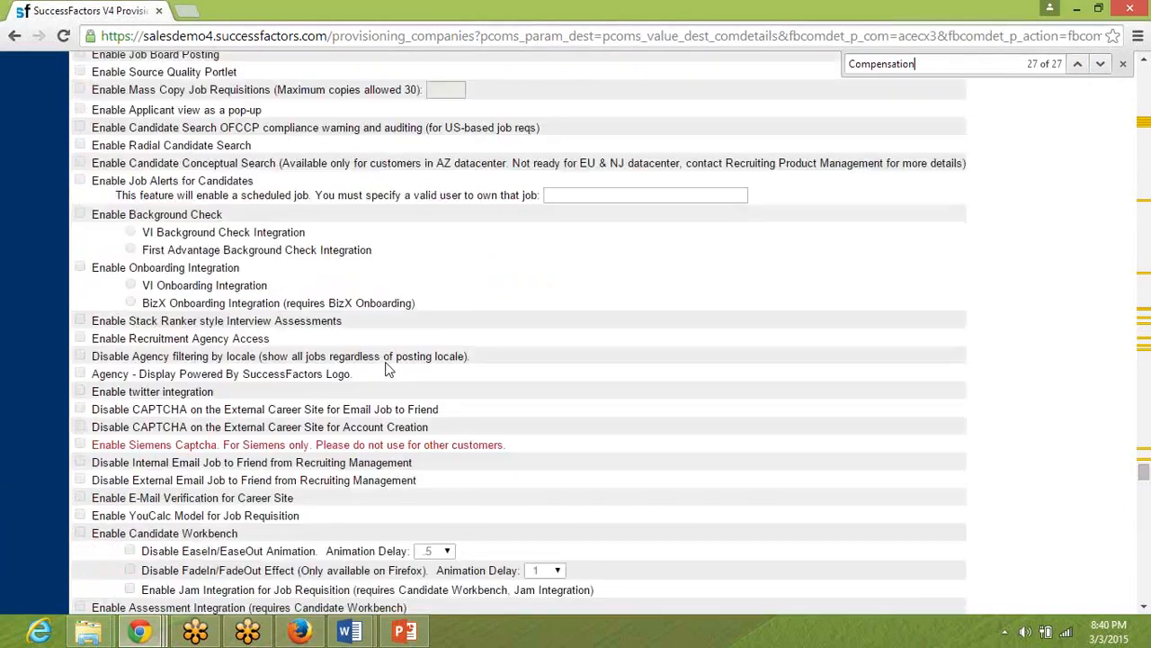
{"action": "scroll", "coordinate": [387, 369], "scroll_direction": "down", "scroll_amount": 10}
{"action": "key", "text": "ctrl+f"}
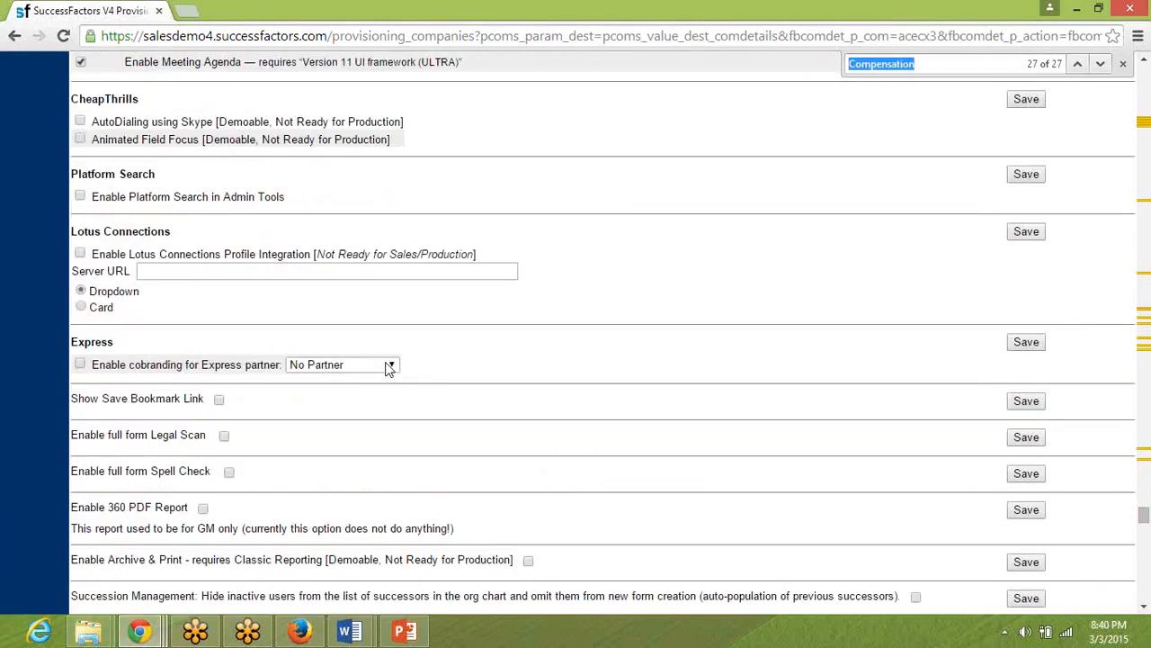
{"action": "type", "text": "Adhoc"}
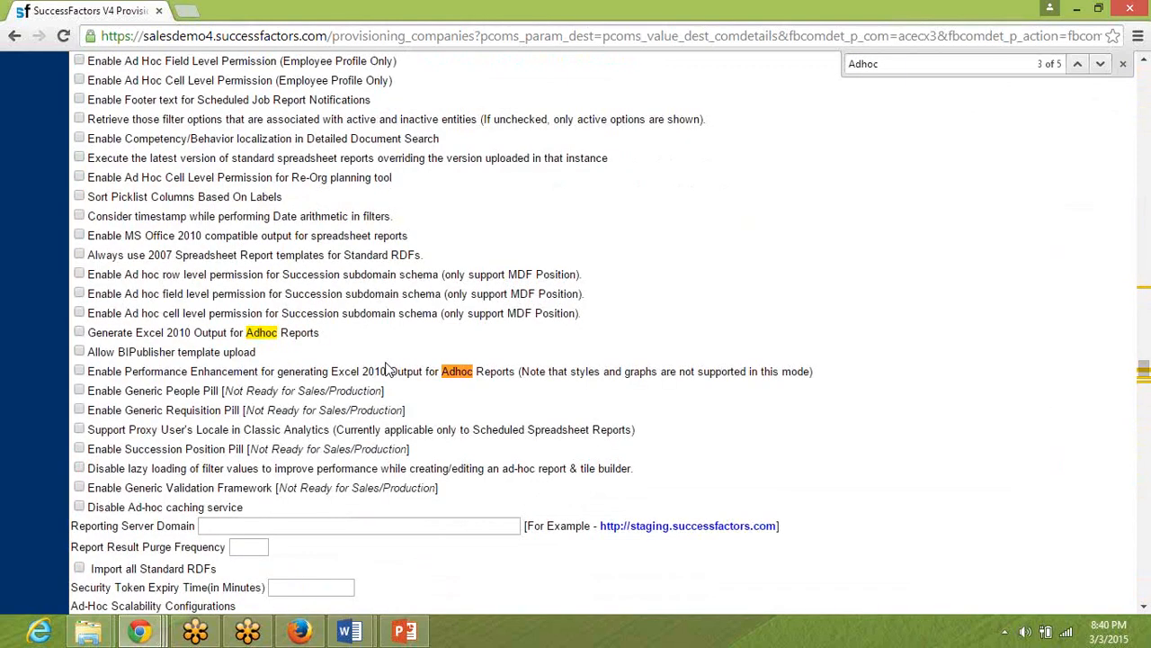
{"action": "key", "text": "Return"}
{"action": "key", "text": "Return"}
{"action": "key", "text": "Return"}
{"action": "key", "text": "Return"}
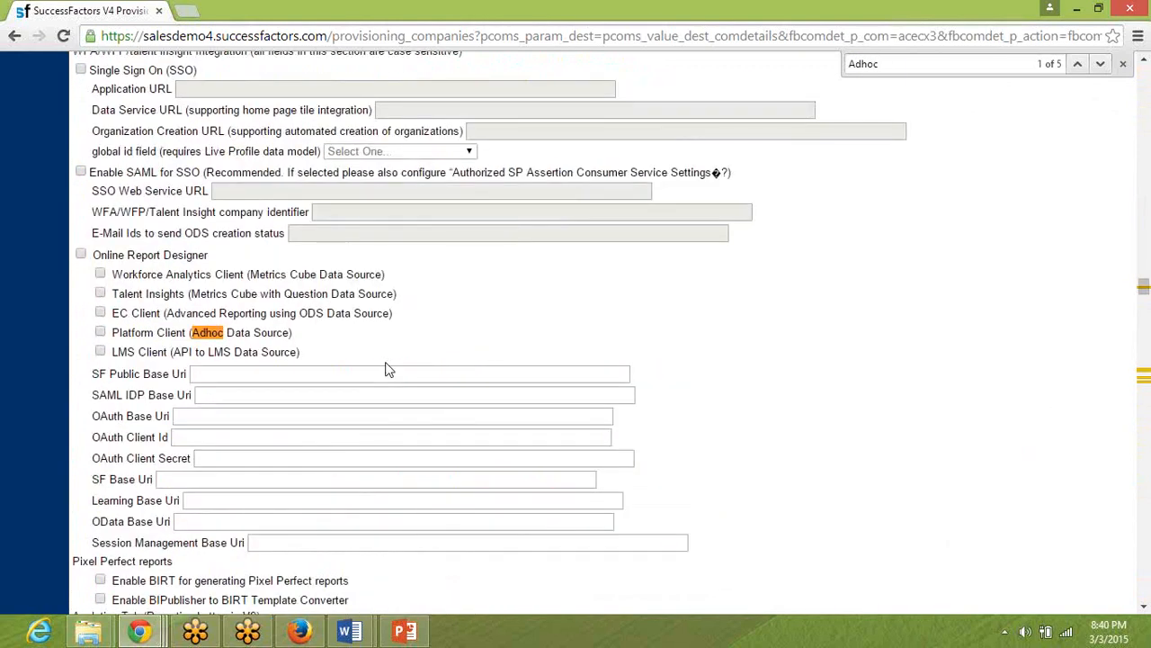
Search the Provisioning settings for "Report Builder" and review the options under Ad Hoc Report Builder.
{"action": "key", "text": "ctrl+f"}
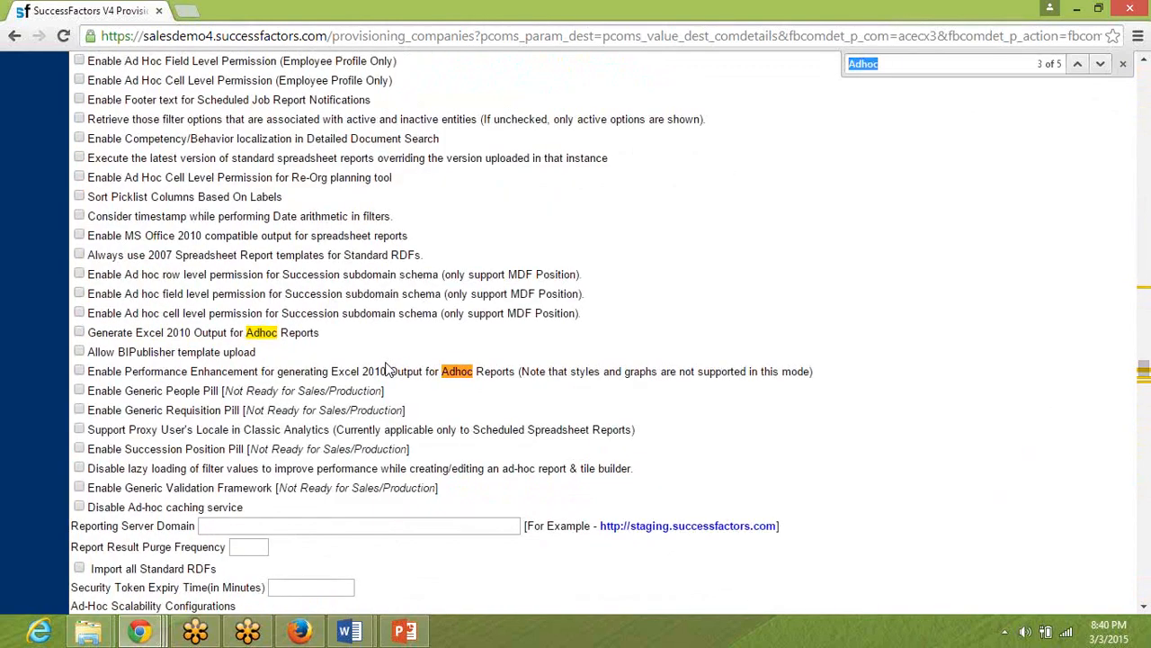
{"action": "type", "text": "Report "}
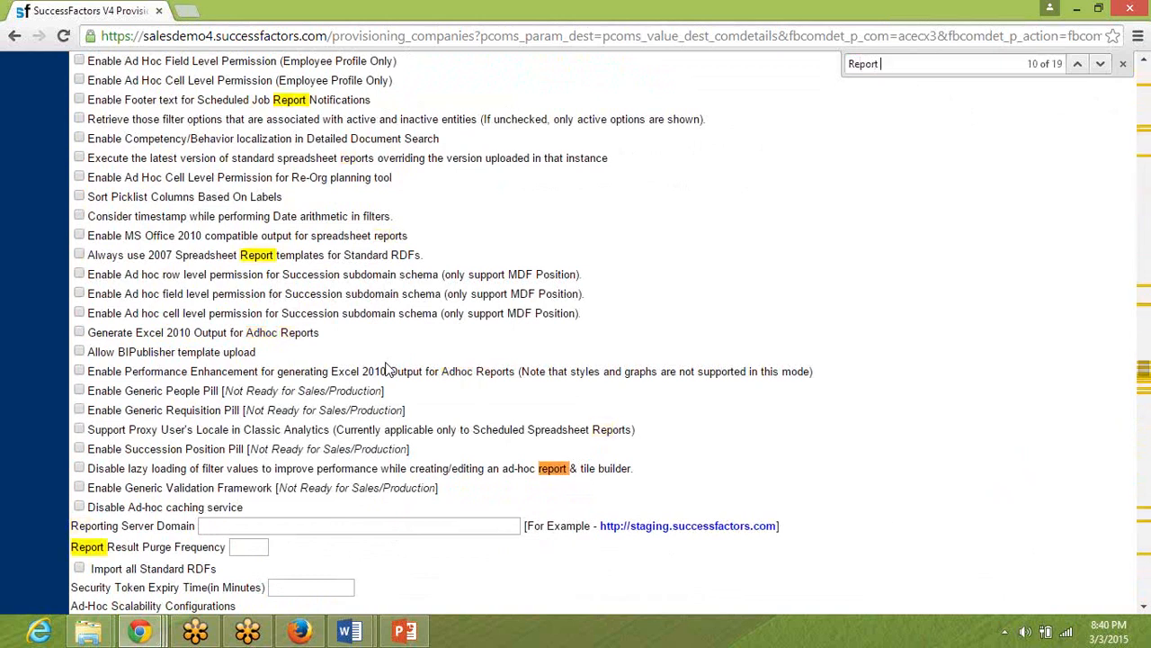
{"action": "type", "text": "Builder"}
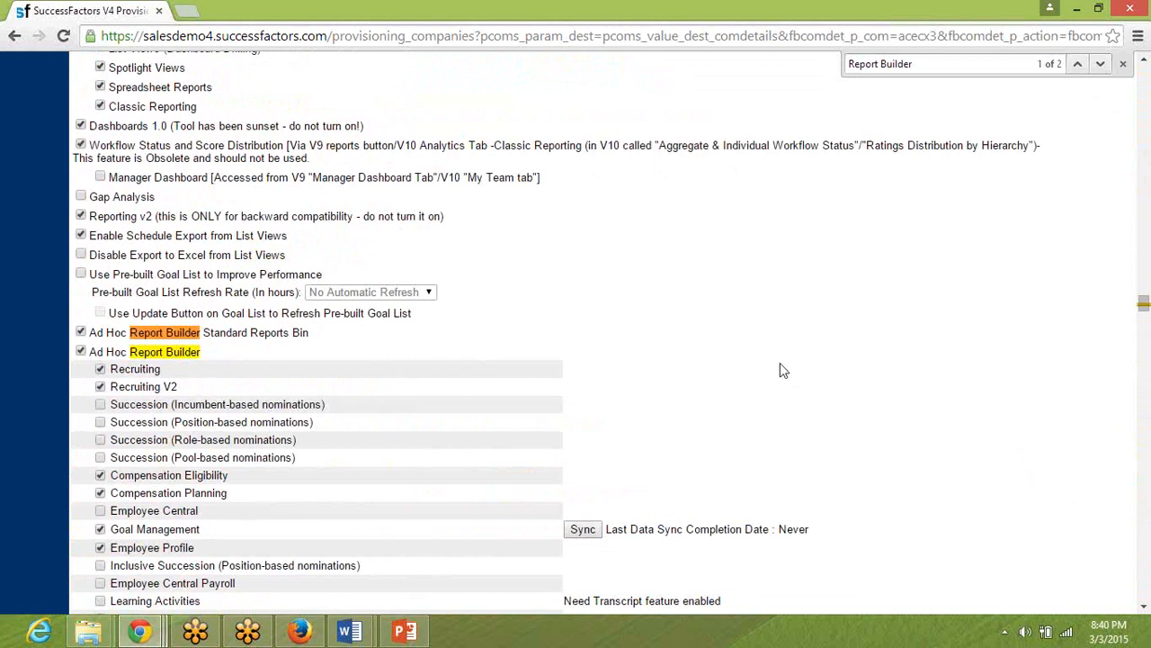
{"action": "scroll", "coordinate": [780, 369], "scroll_direction": "down", "scroll_amount": 2}
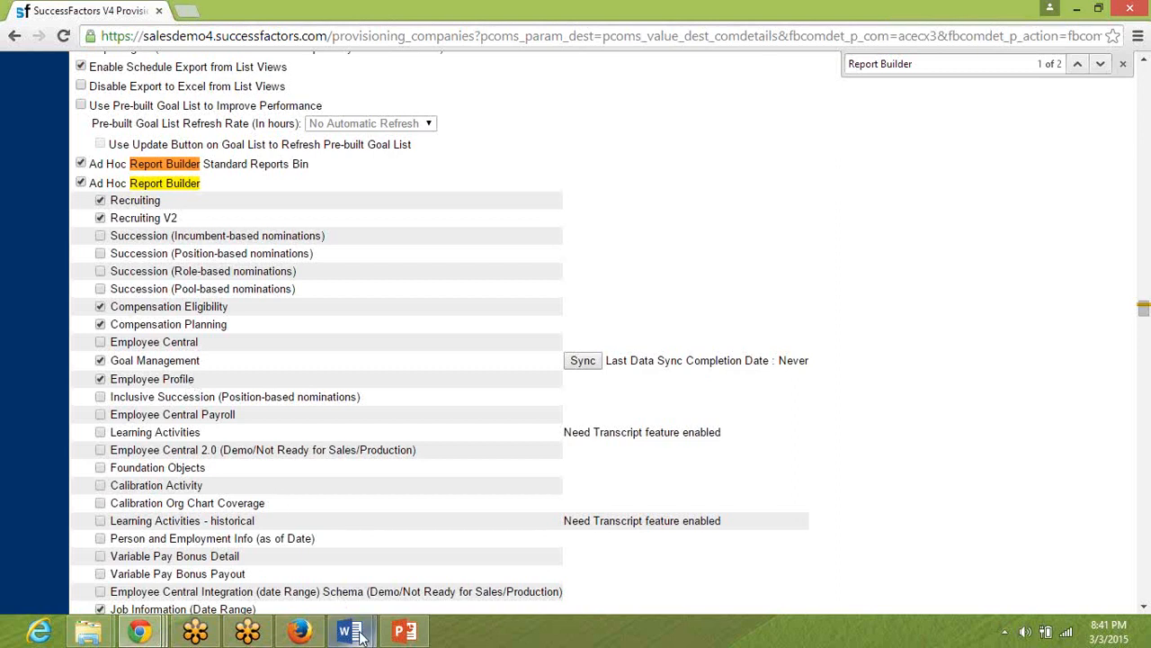
Check the Ad Hoc Report Builder requirements in the Word pre-work document, and return to the Provisioning page.
{"action": "mouse_move", "coordinate": [350, 631]}
{"action": "left_click", "coordinate": [303, 574]}
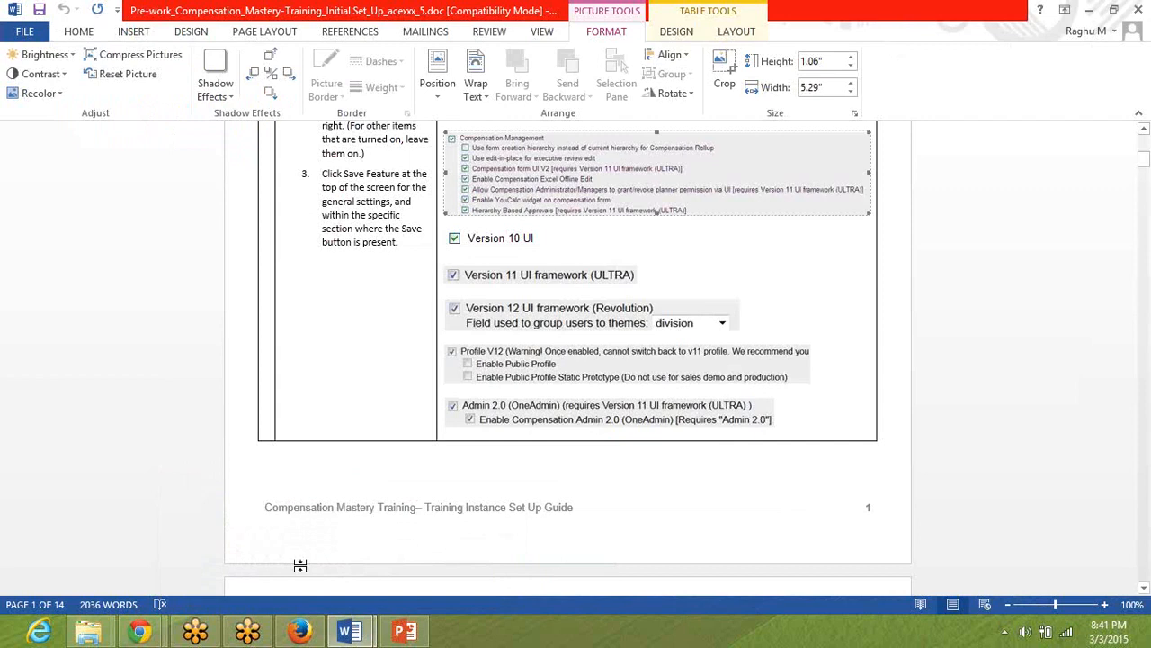
{"action": "left_click", "coordinate": [301, 565]}
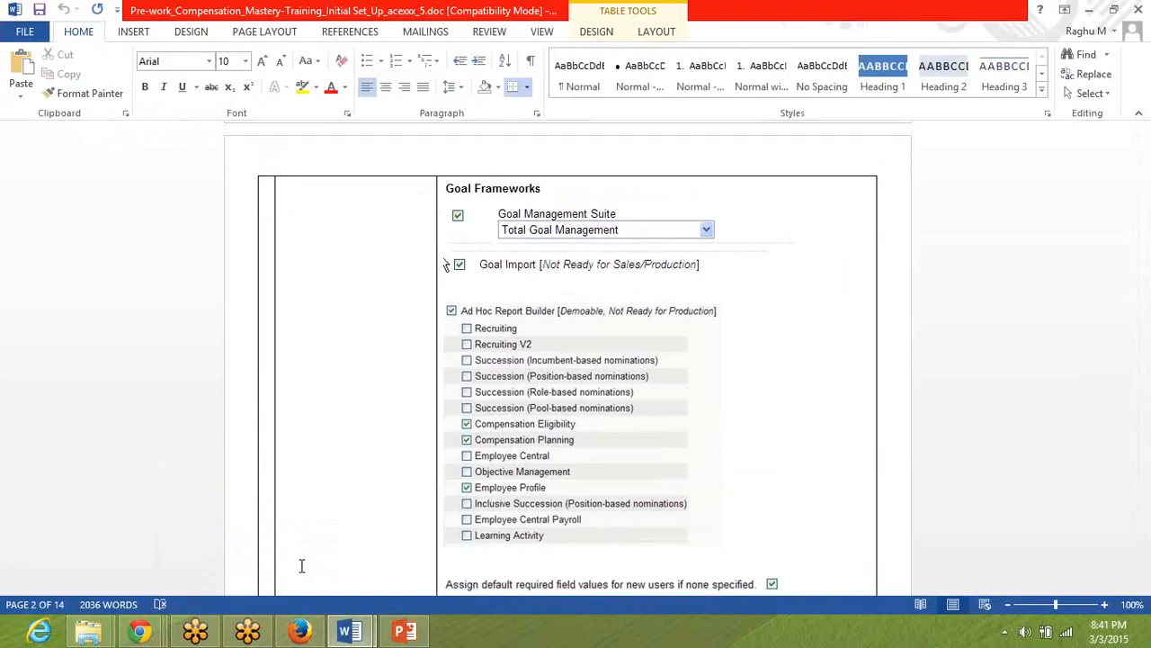
{"action": "scroll", "coordinate": [302, 565], "scroll_direction": "up", "scroll_amount": 10}
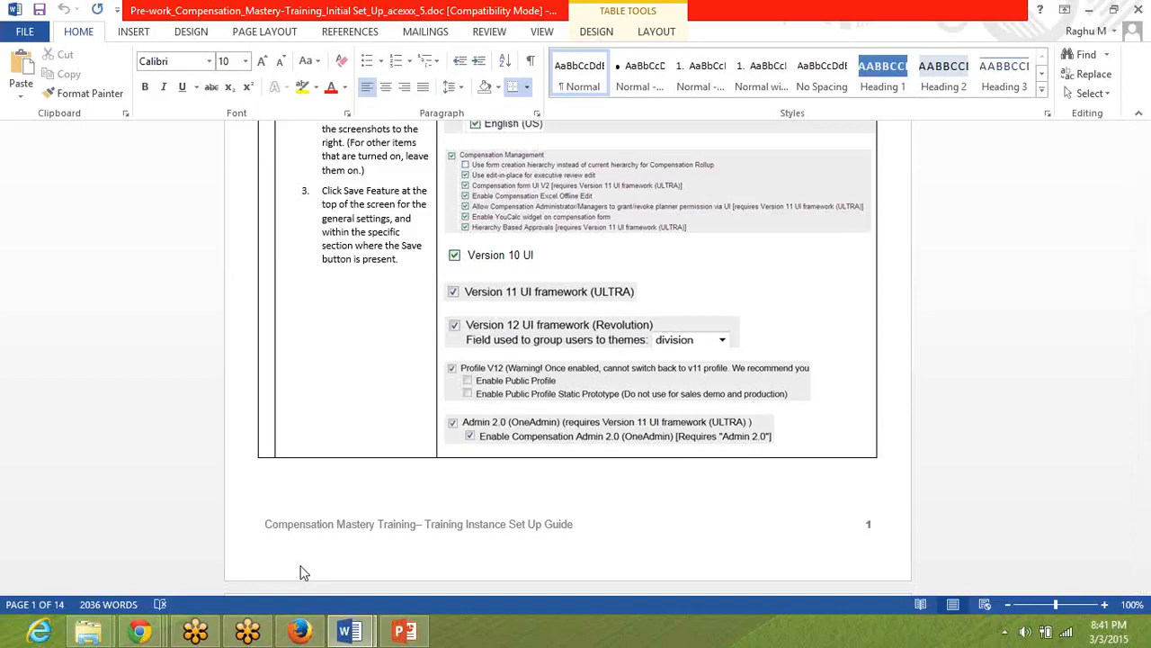
{"action": "key", "text": "alt+Tab"}
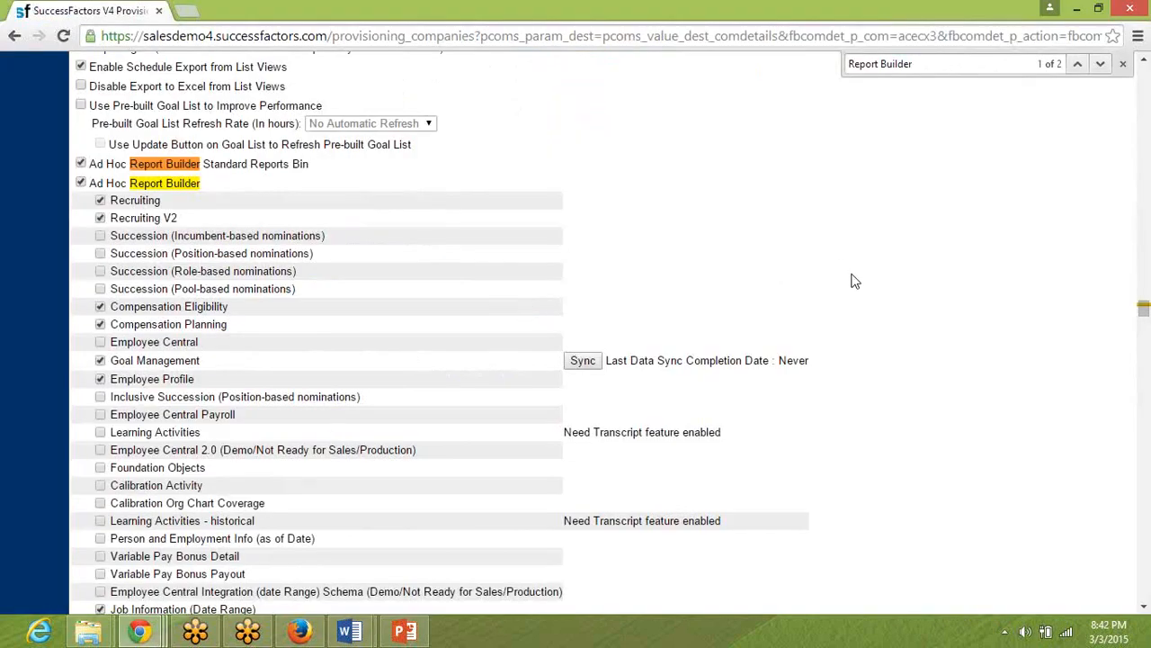
Search the Provisioning settings for "Employee" and for "Self" to look for the self-service options.
{"action": "key", "text": "ctrl+f"}
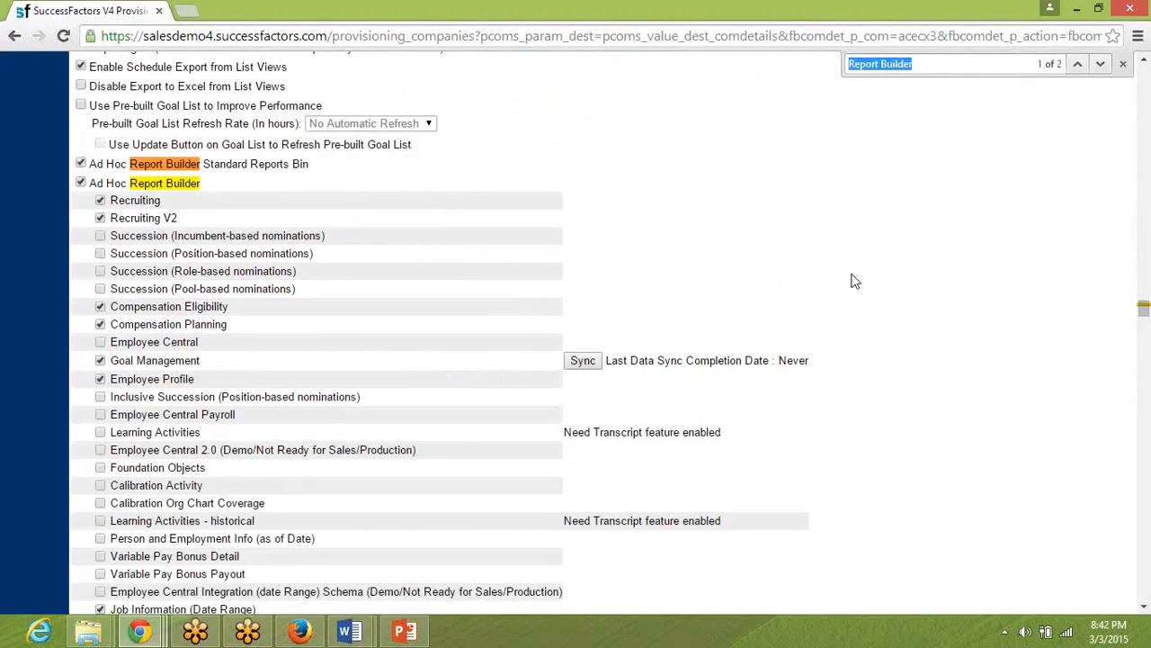
{"action": "type", "text": "Employee"}
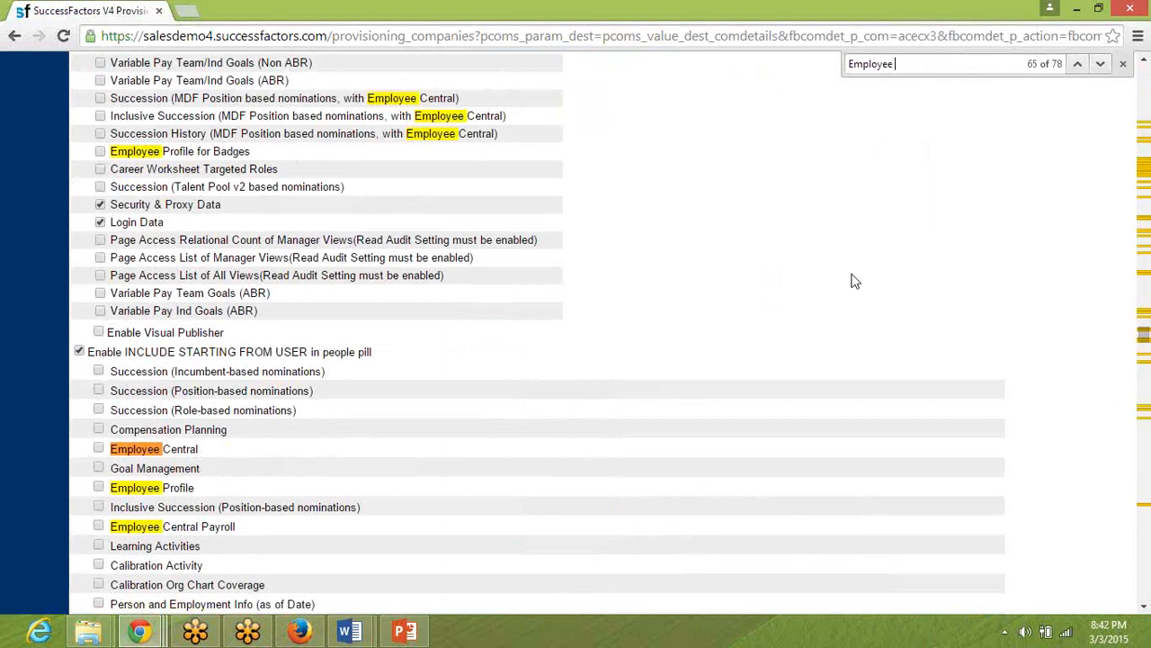
{"action": "type", "text": " Sel"}
{"action": "key", "text": "BackSpace"}
{"action": "key", "text": "BackSpace"}
{"action": "key", "text": "BackSpace"}
{"action": "key", "text": "BackSpace"}
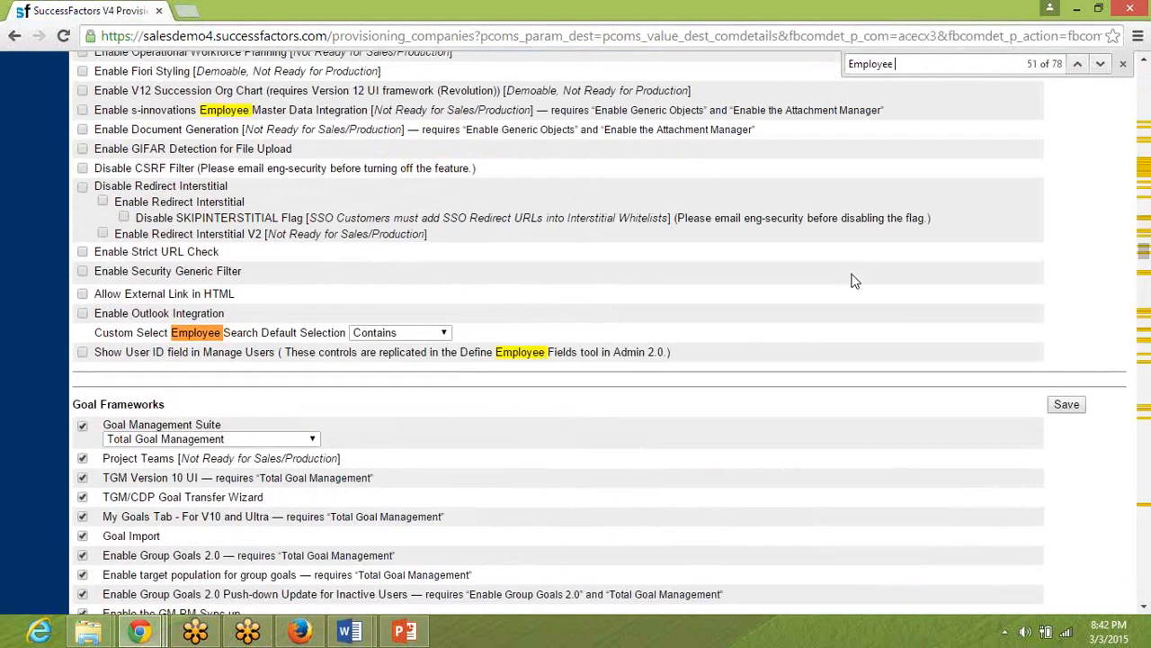
{"action": "key", "text": "BackSpace"}
{"action": "key", "text": "BackSpace"}
{"action": "key", "text": "BackSpace"}
{"action": "key", "text": "BackSpace"}
{"action": "key", "text": "BackSpace"}
{"action": "key", "text": "BackSpace"}
{"action": "key", "text": "BackSpace"}
{"action": "key", "text": "BackSpace"}
{"action": "type", "text": "SElf"}
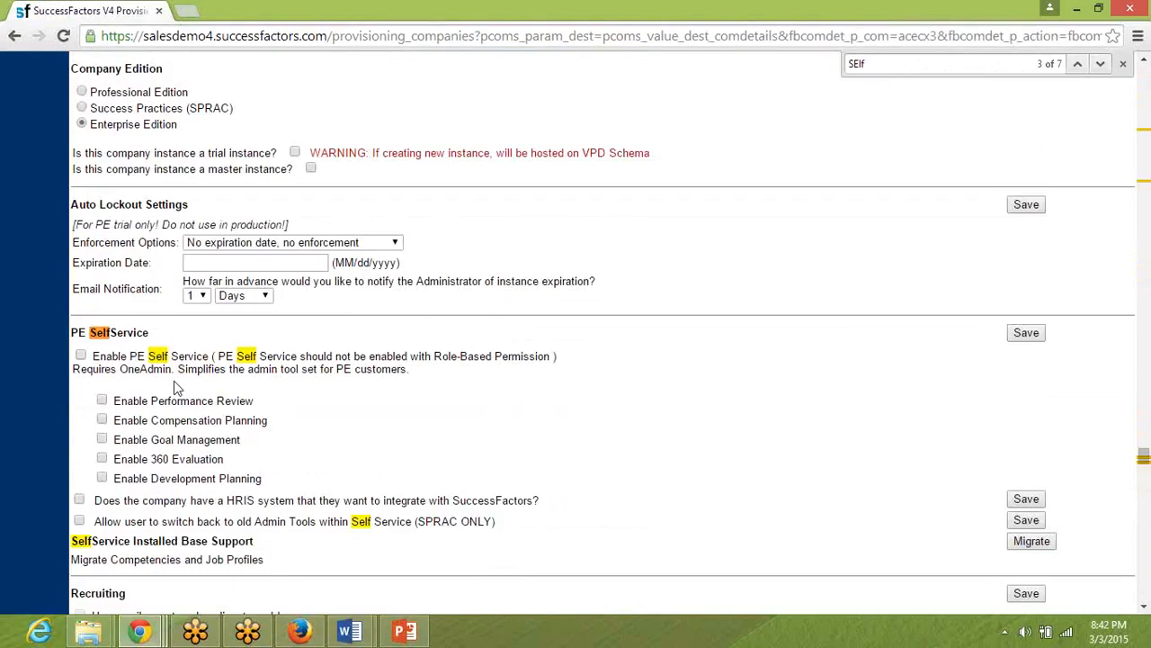
Return to the Word pre-work document and read the Goal Frameworks and Admin Set up requirements.
{"action": "key", "text": "alt+Tab"}
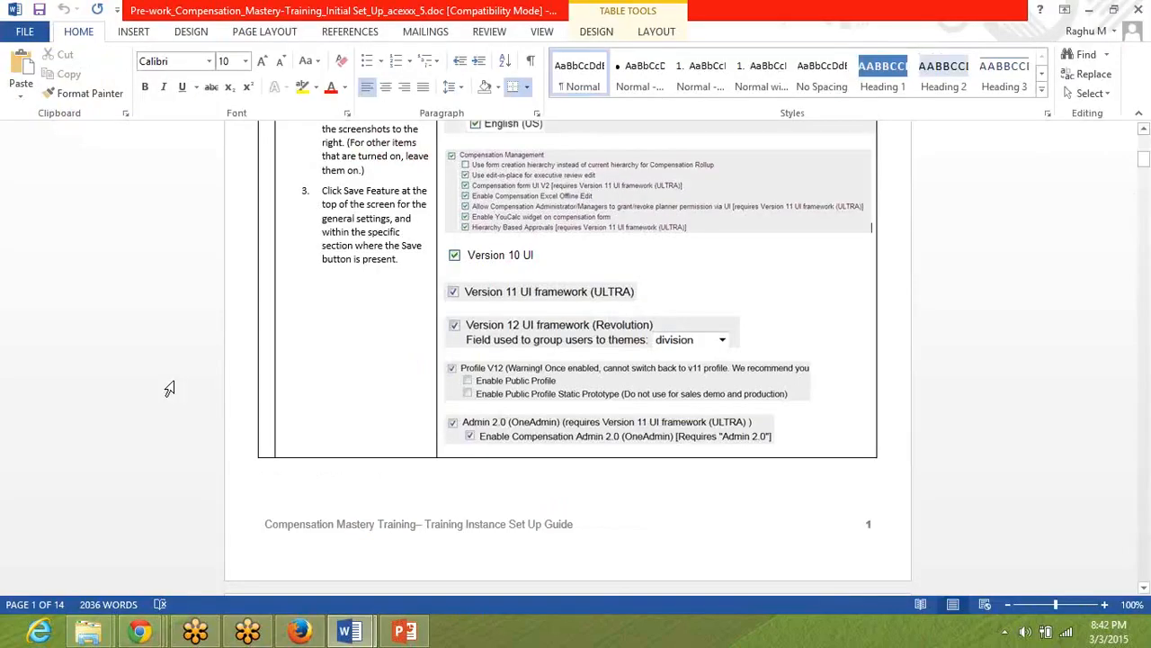
{"action": "left_click", "coordinate": [648, 505]}
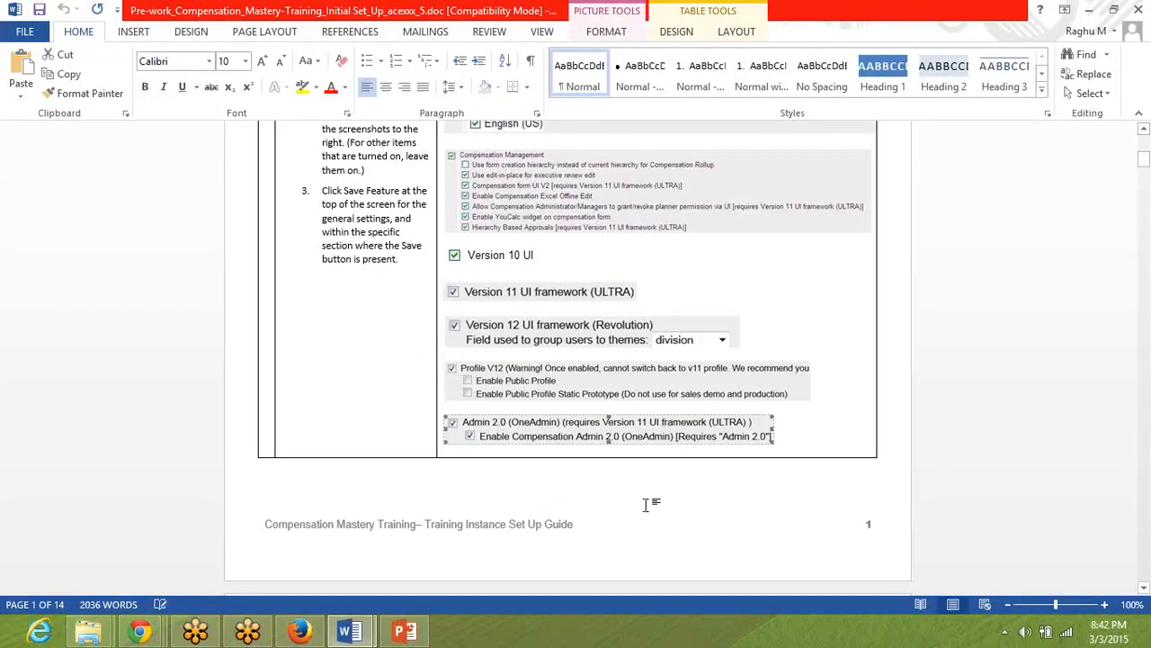
{"action": "key", "text": "Page_Down"}
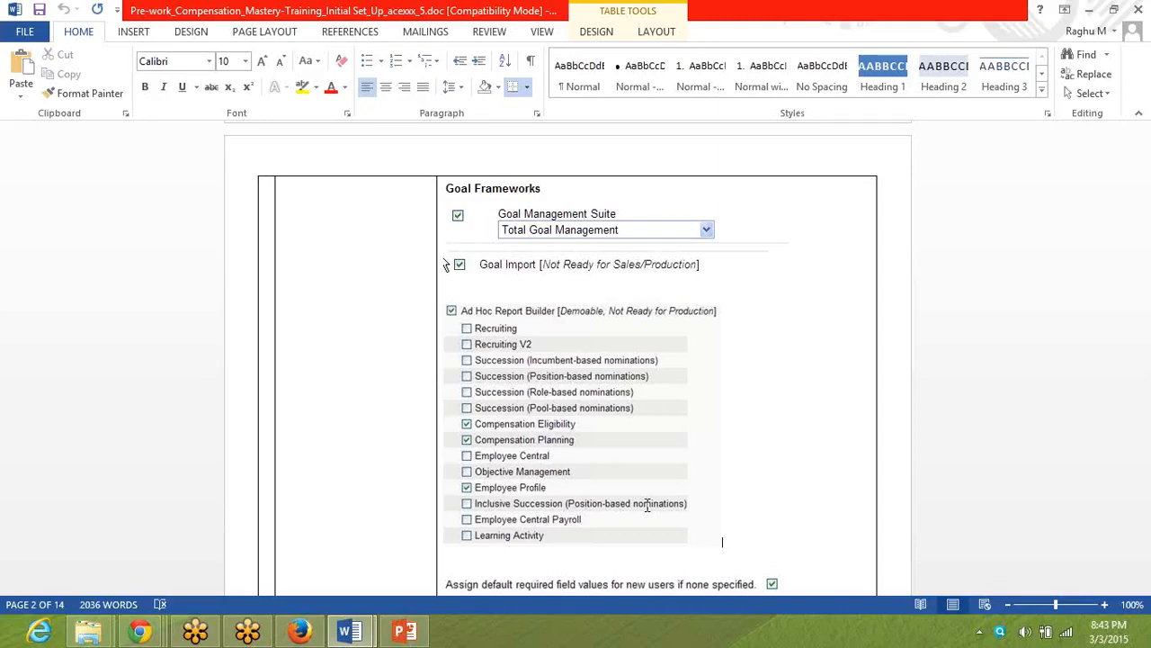
{"action": "scroll", "coordinate": [647, 505], "scroll_direction": "down", "scroll_amount": 10}
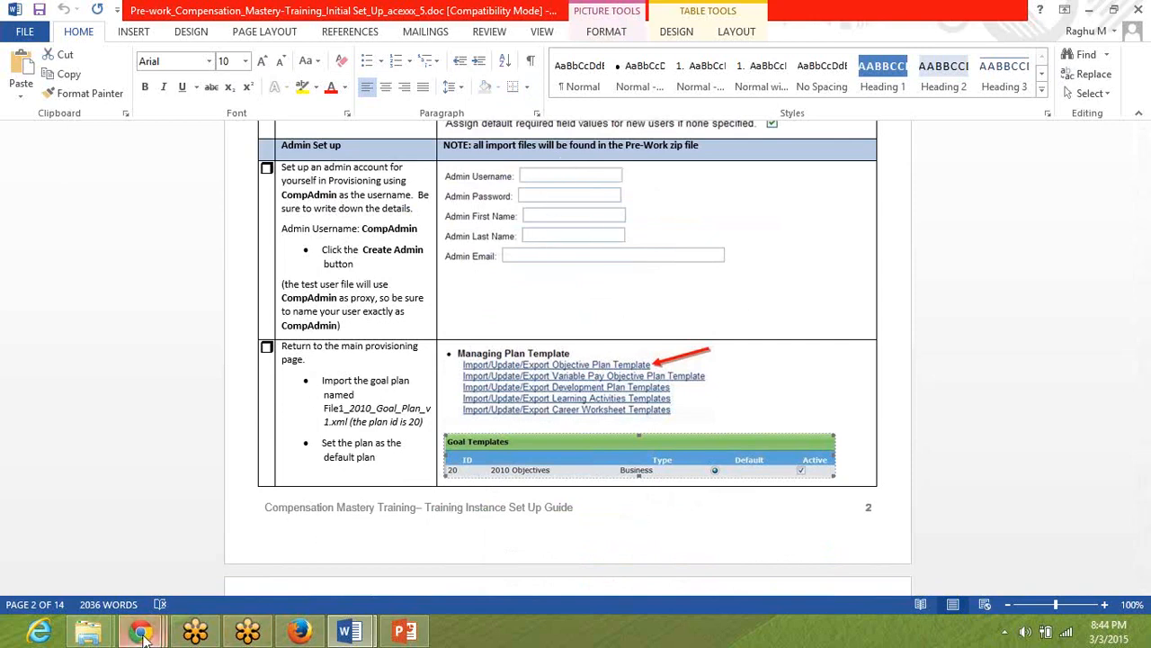
Return to Provisioning in Chrome and enter compAdmin as the Admin Username in the admin creation section.
{"action": "mouse_move", "coordinate": [136, 631]}
{"action": "left_click", "coordinate": [300, 544]}
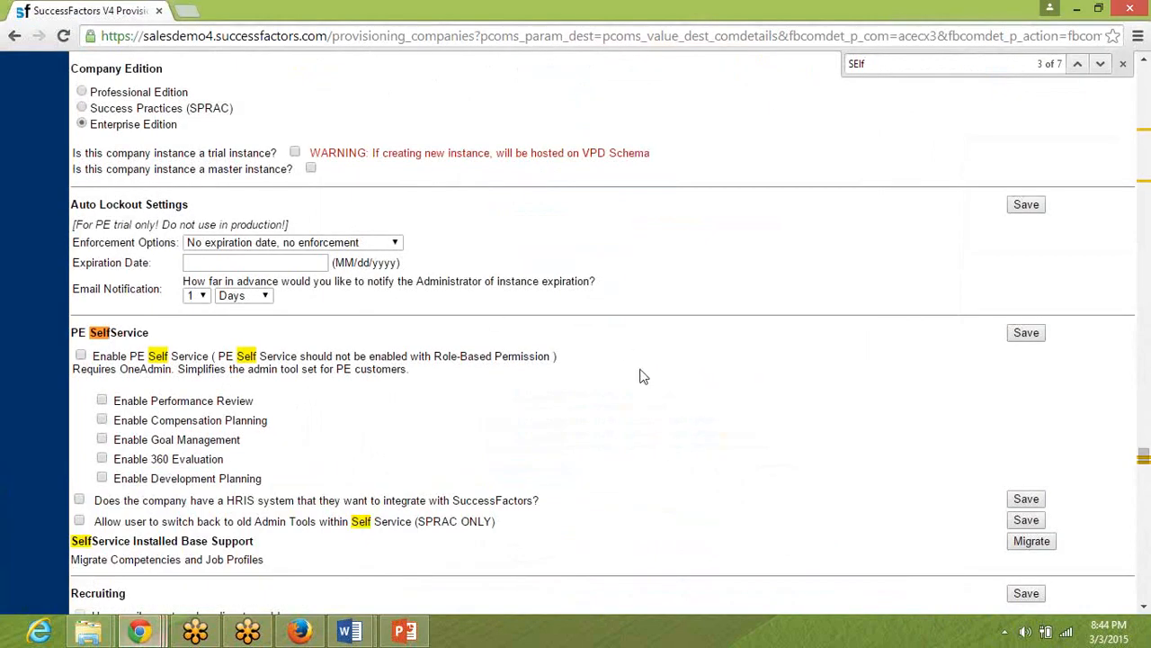
{"action": "scroll", "coordinate": [644, 376], "scroll_direction": "down", "scroll_amount": 20}
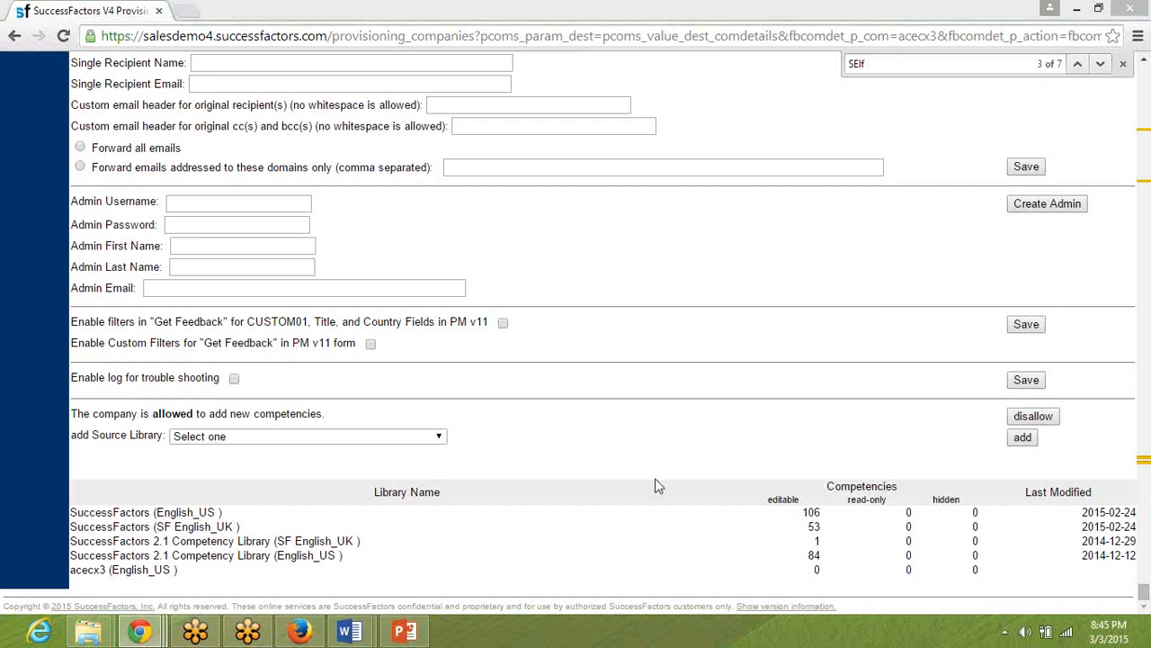
{"action": "mouse_move", "coordinate": [351, 635]}
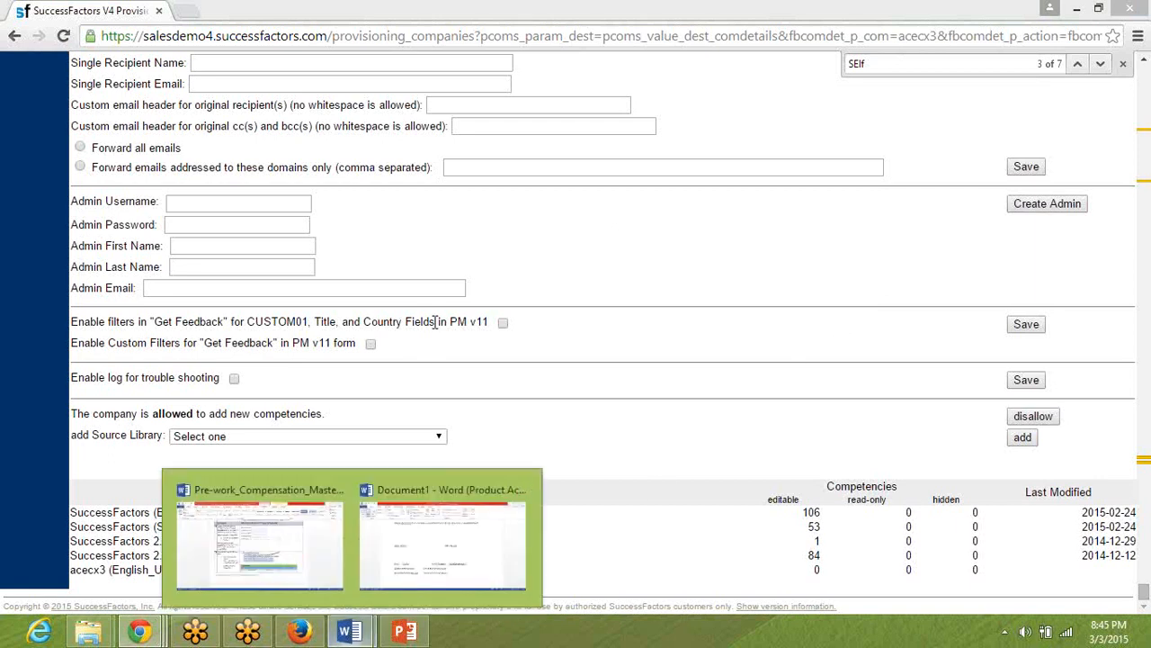
{"action": "left_click", "coordinate": [288, 201]}
{"action": "type", "text": "comp"}
{"action": "key", "text": "BackSpace"}
{"action": "key", "text": "BackSpace"}
{"action": "key", "text": "BackSpace"}
{"action": "key", "text": "BackSpace"}
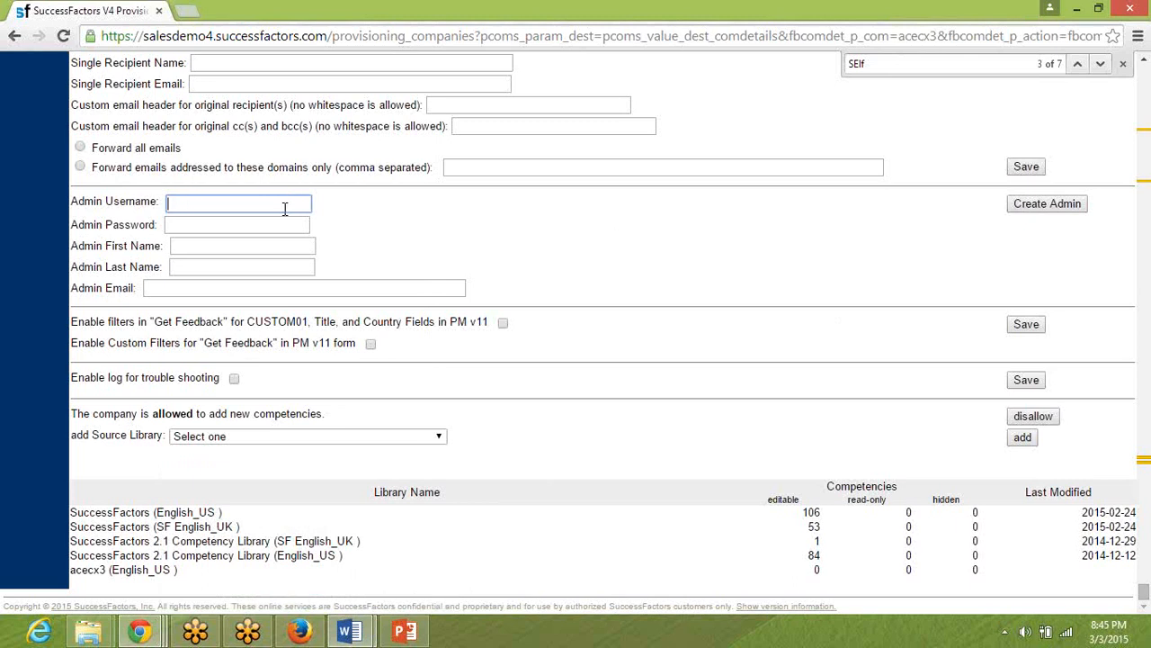
{"action": "type", "text": "compAdmin"}
{"action": "key", "text": "Tab"}
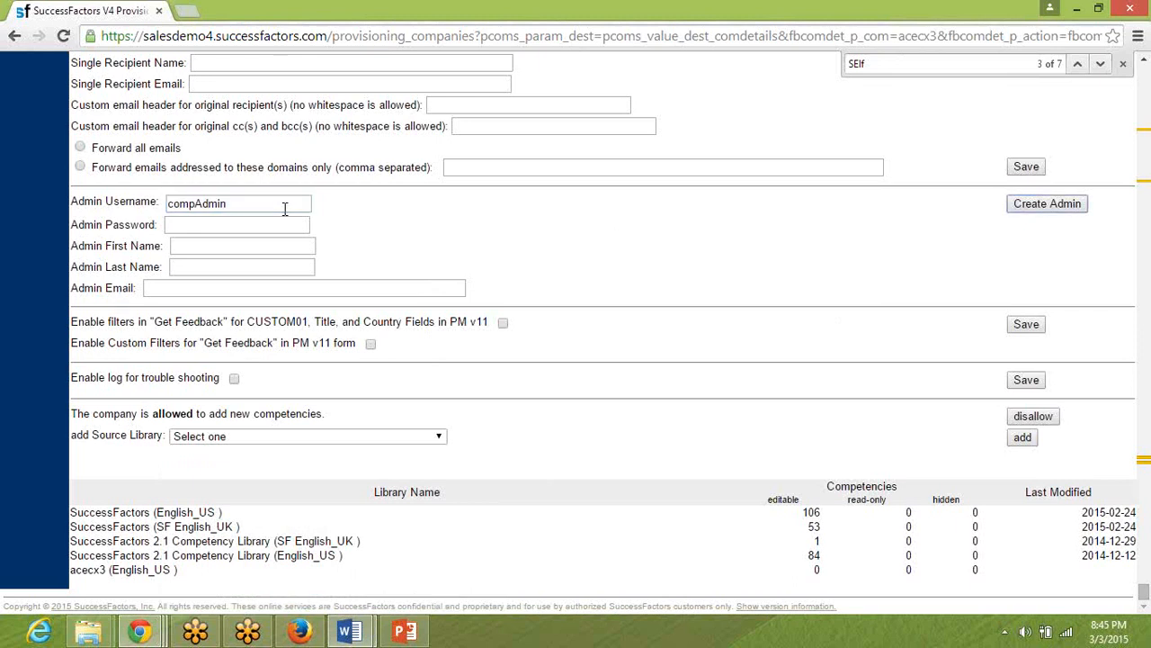
Enter the Admin Password, and set the Admin First Name to Comp and the Admin Last Name to Admin.
{"action": "left_click", "coordinate": [258, 222]}
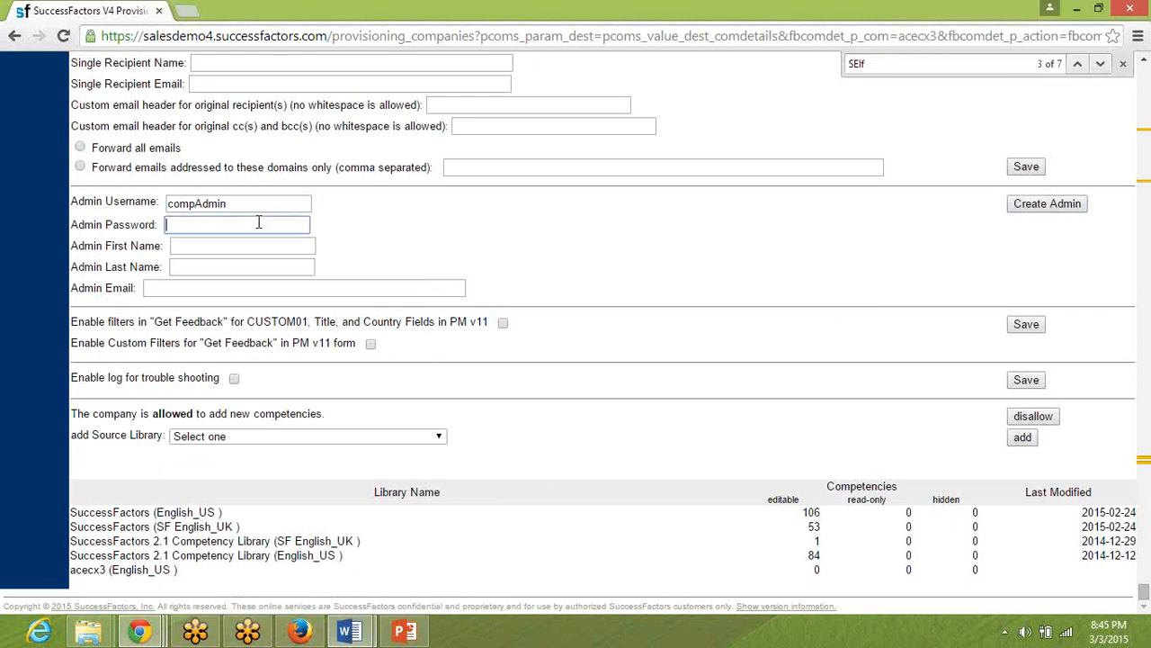
{"action": "type", "text": "Welcome@123"}
{"action": "key", "text": "Tab"}
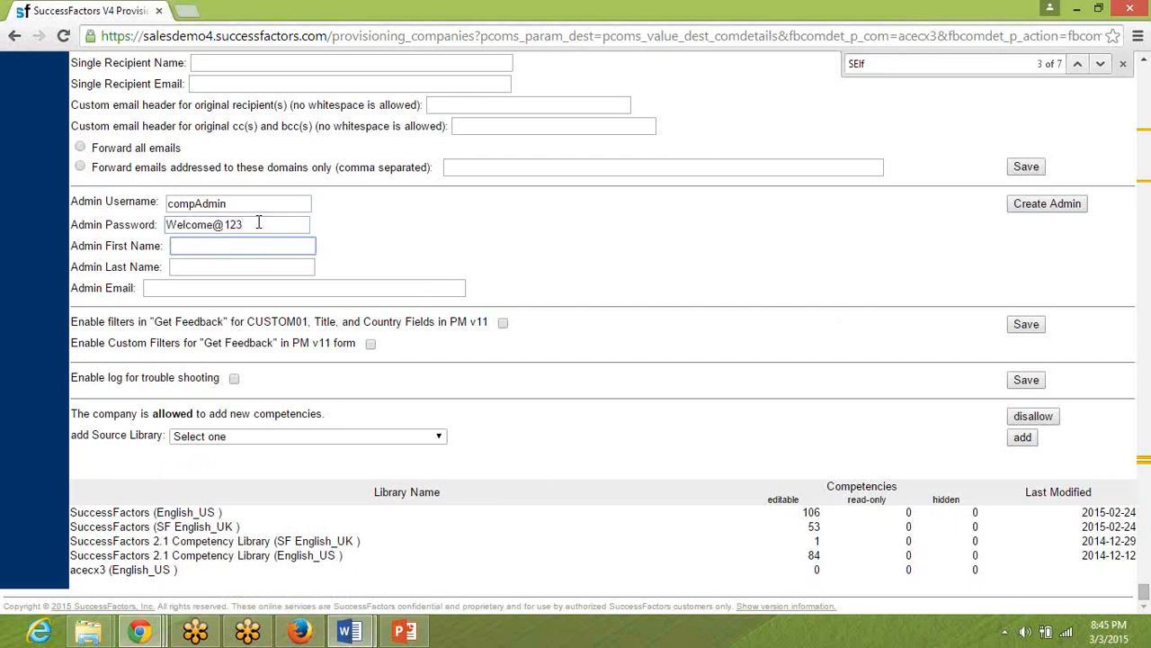
{"action": "type", "text": "Comp"}
{"action": "key", "text": "Tab"}
{"action": "type", "text": "A"}
{"action": "key", "text": "BackSpace"}
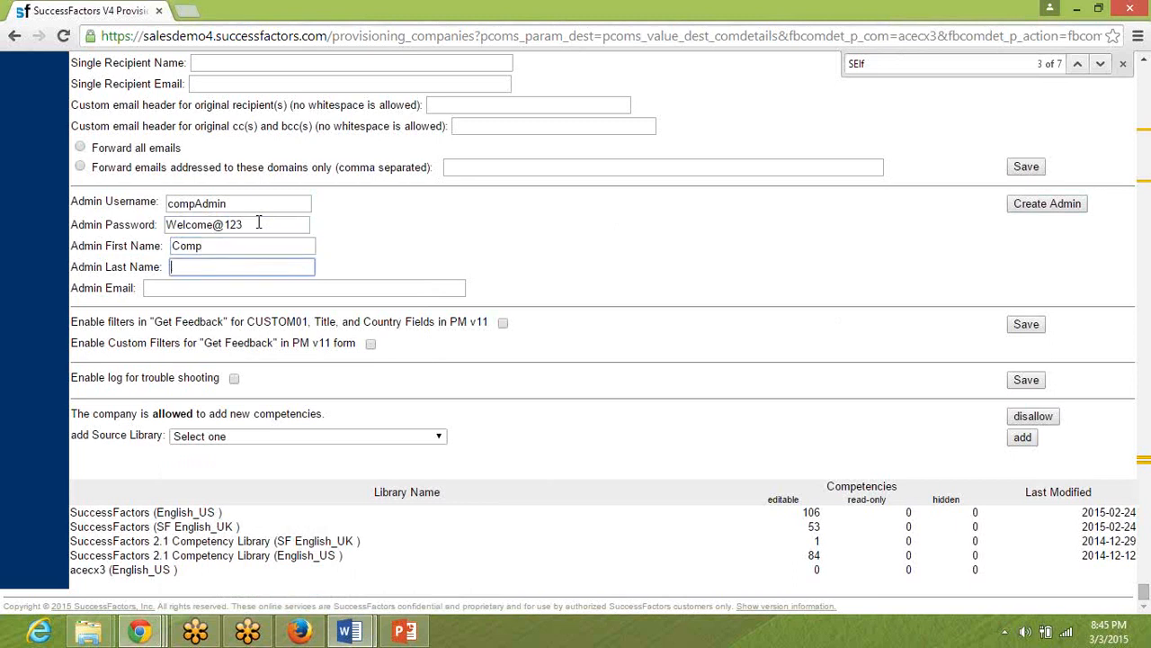
{"action": "type", "text": "Admin"}
{"action": "key", "text": "Tab"}
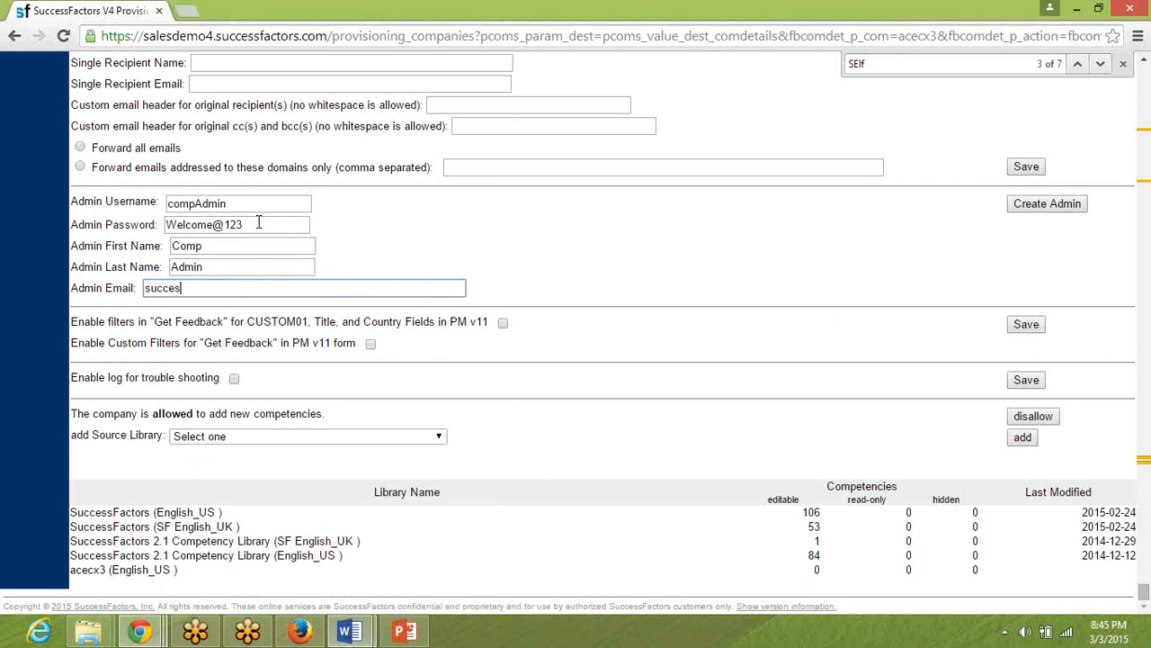
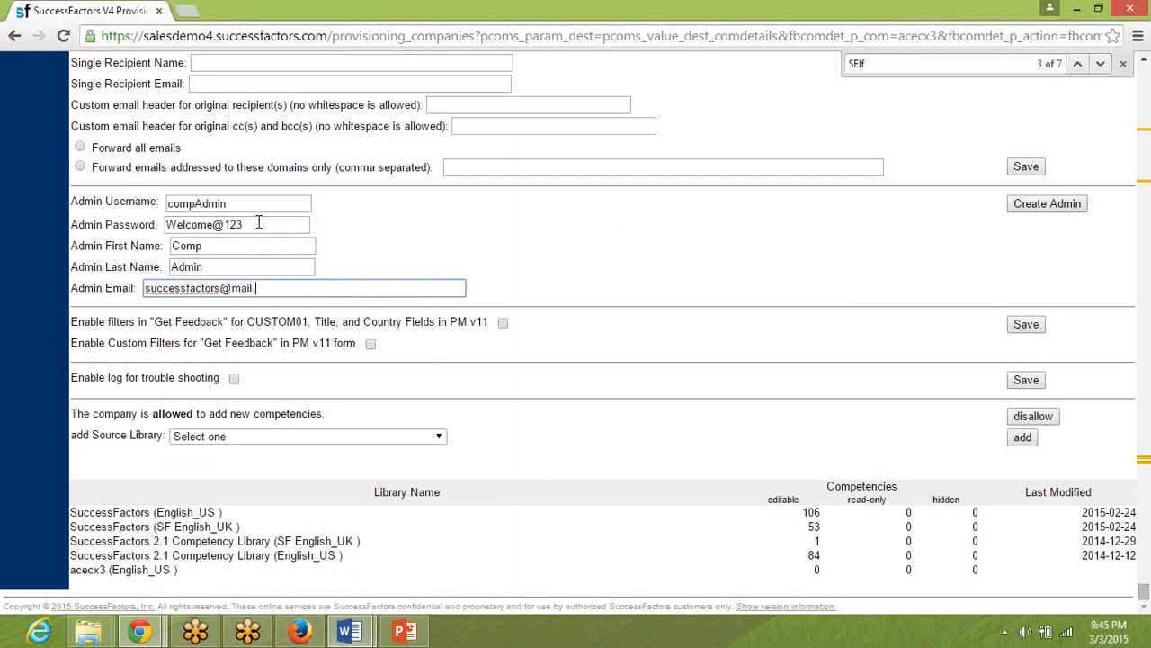
Create the admin account and confirm the provisioning change with company ID acecx3.
{"action": "left_click", "coordinate": [1032, 206]}
{"action": "type", "text": "acecx3"}
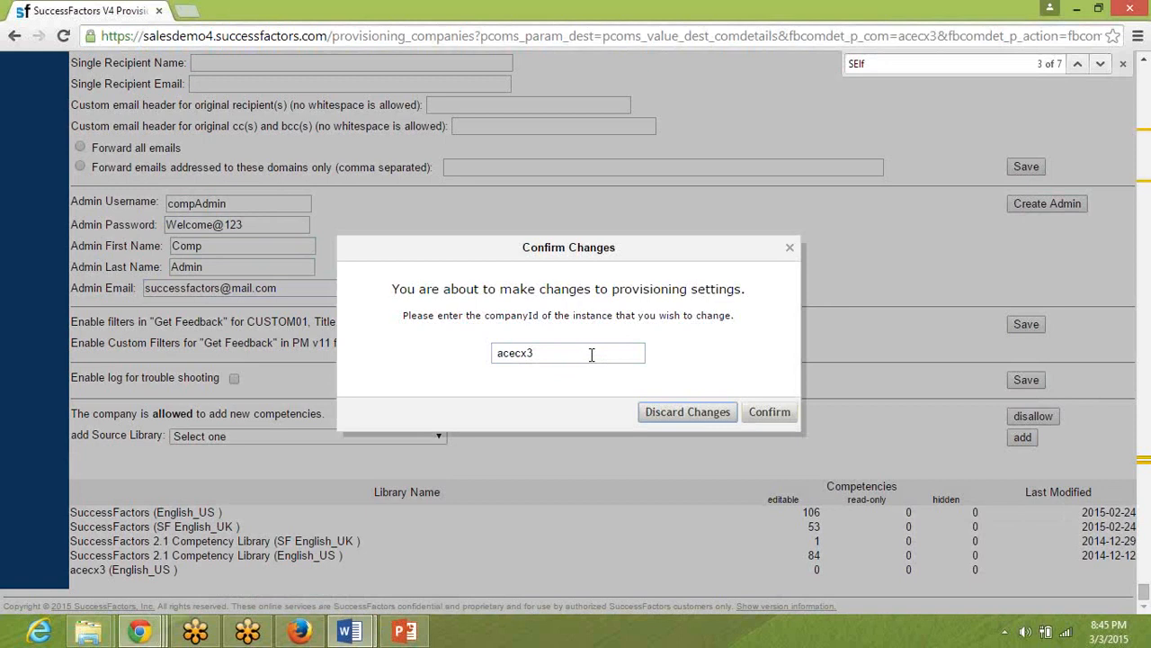
{"action": "left_click", "coordinate": [767, 413]}
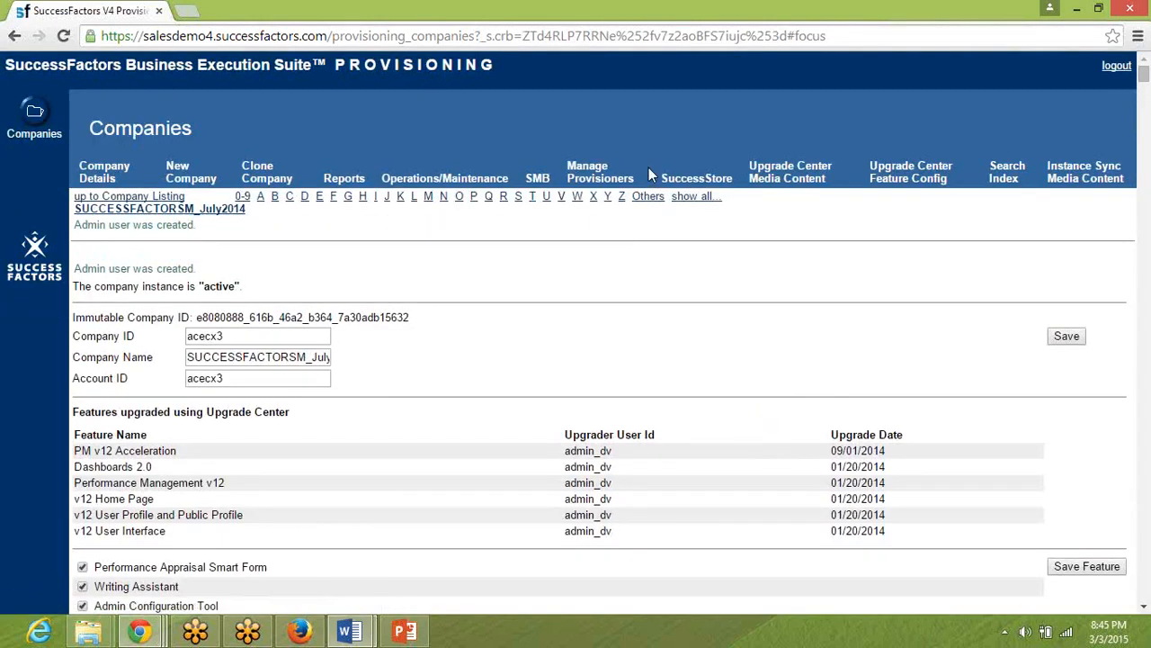
{"action": "triple_click", "coordinate": [113, 266]}
Switch to SuccessFactors in Firefox and log out of the current session.
{"action": "key", "text": "alt+Tab"}
{"action": "key", "text": "alt+Tab"}
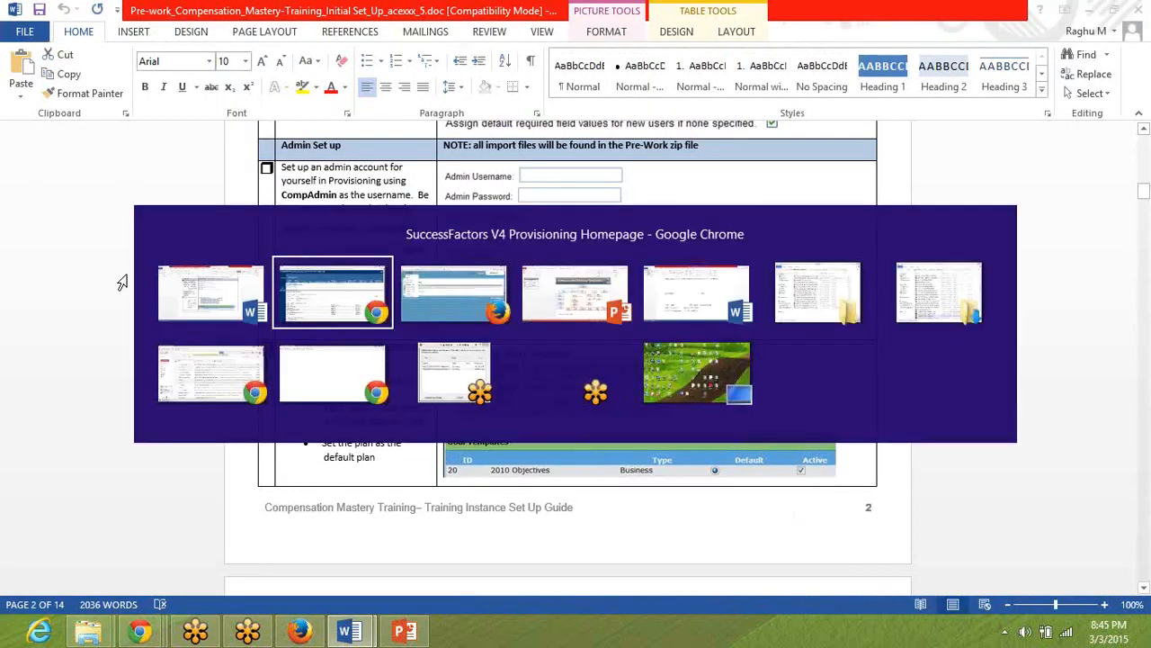
{"action": "left_click", "coordinate": [608, 86]}
{"action": "left_click", "coordinate": [628, 218]}
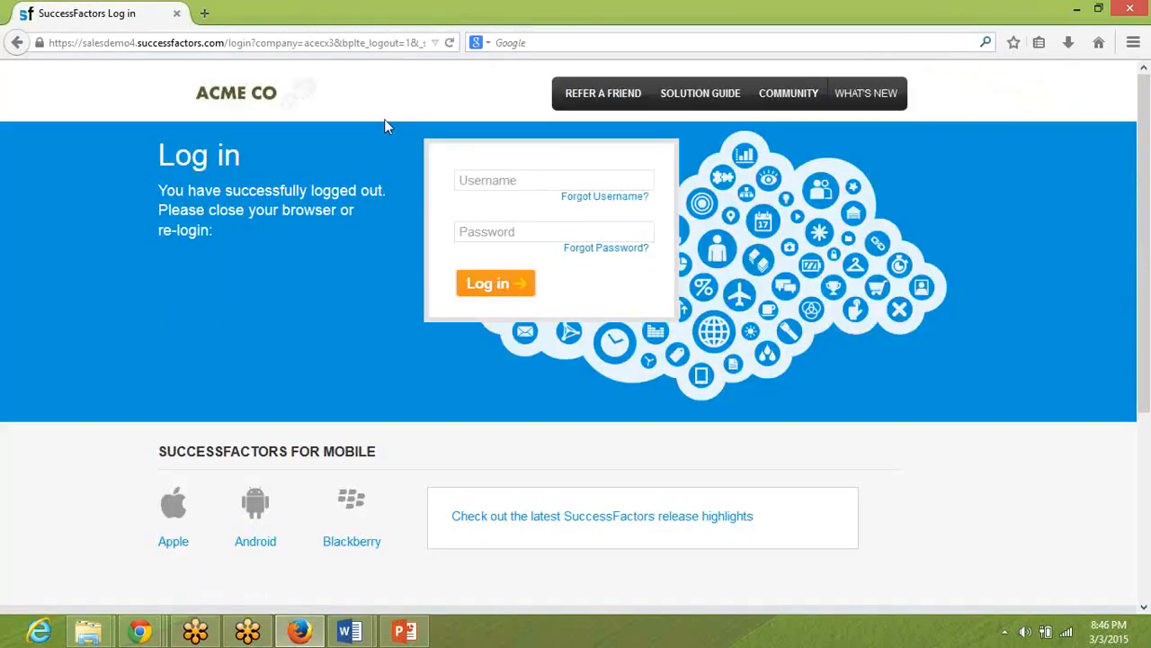
Try to log in to SuccessFactors with the username compadmin and the account password.
{"action": "left_click", "coordinate": [529, 181]}
{"action": "type", "text": "compa"}
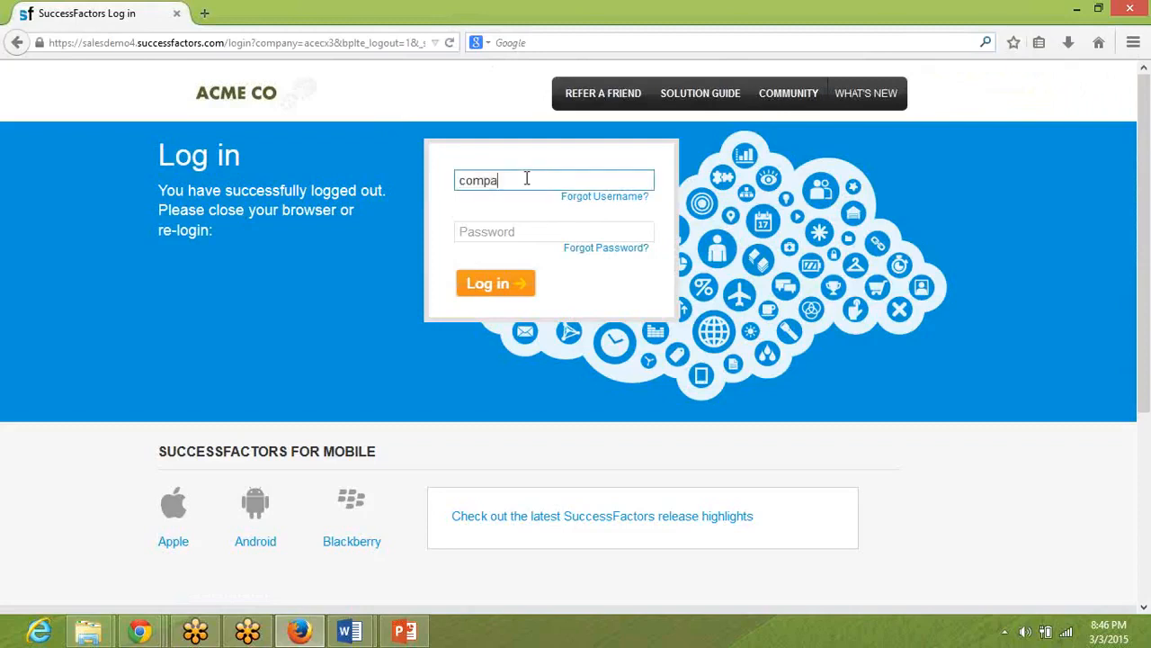
{"action": "type", "text": "dmin"}
{"action": "key", "text": "Tab"}
{"action": "type", "text": "*******"}
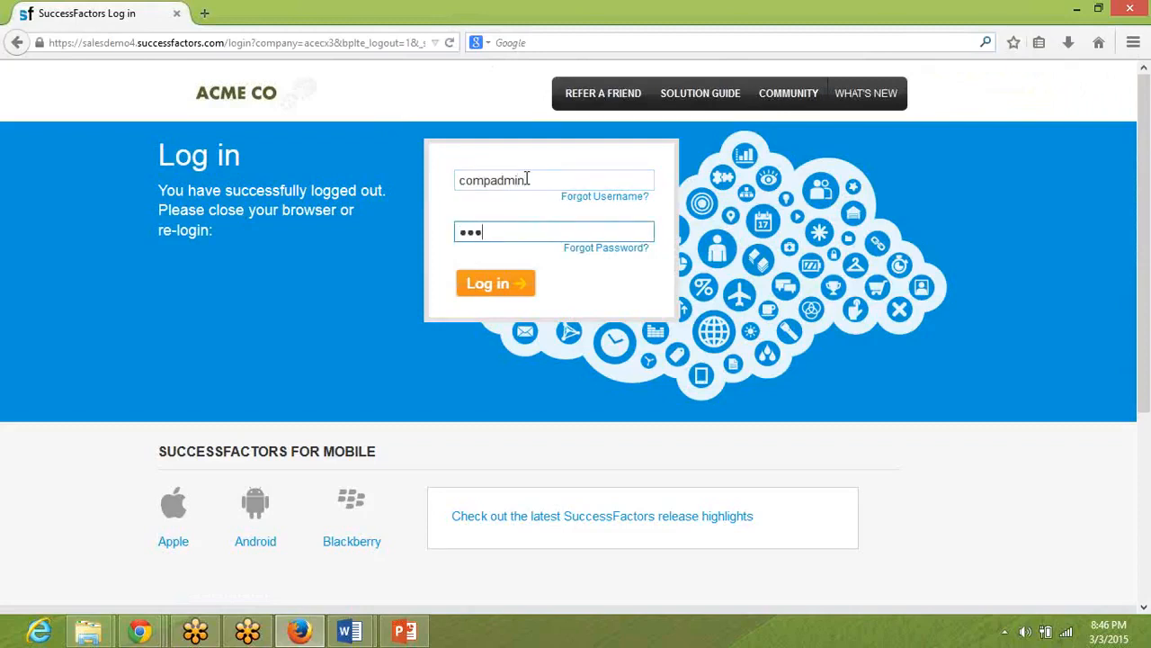
{"action": "type", "text": "****"}
{"action": "key", "text": "Return"}
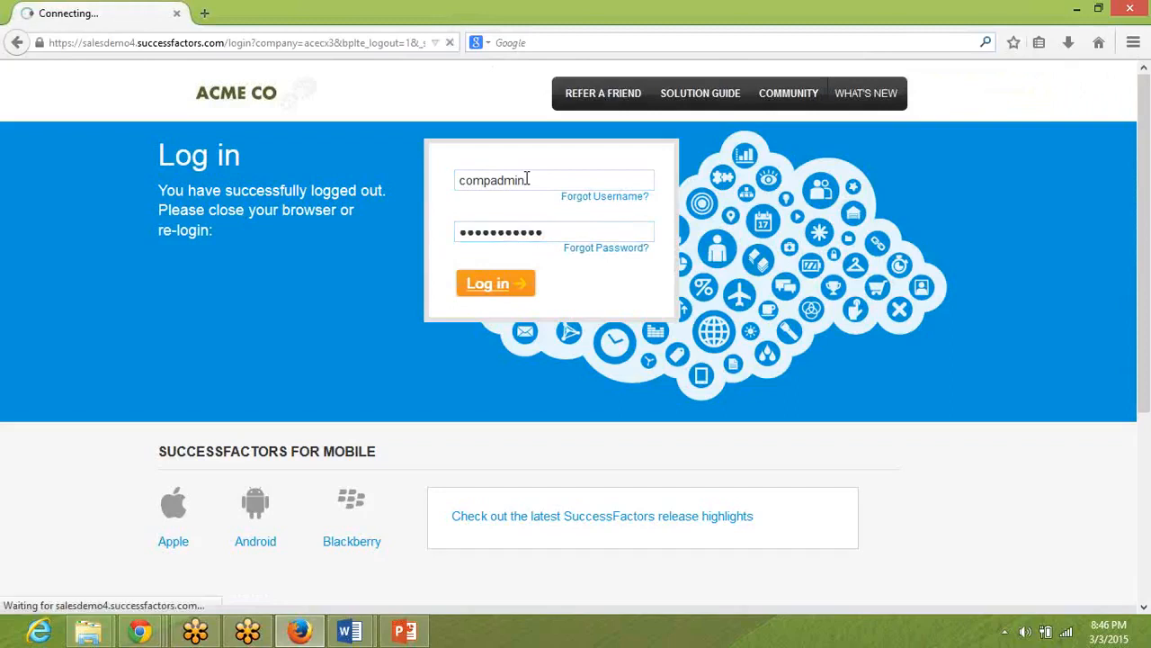
Log in to SuccessFactors with the username compAdmin and the account password.
{"action": "left_click", "coordinate": [528, 179]}
{"action": "type", "text": "compAdmin"}
{"action": "key", "text": "Tab"}
{"action": "type", "text": "************"}
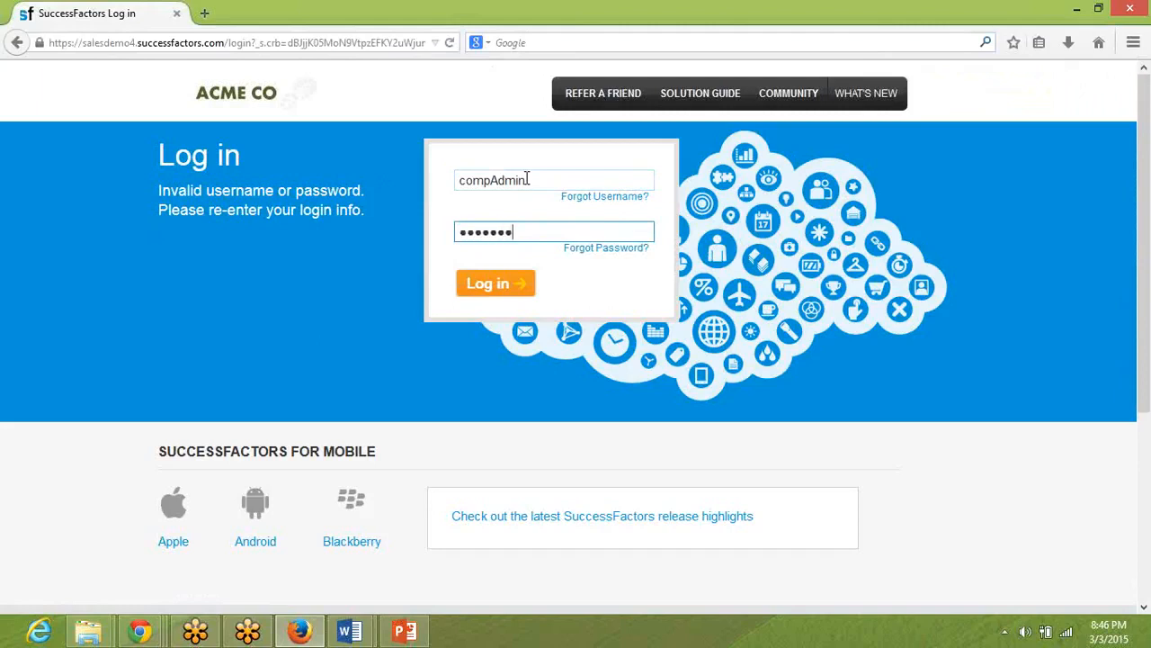
{"action": "left_click", "coordinate": [486, 286]}
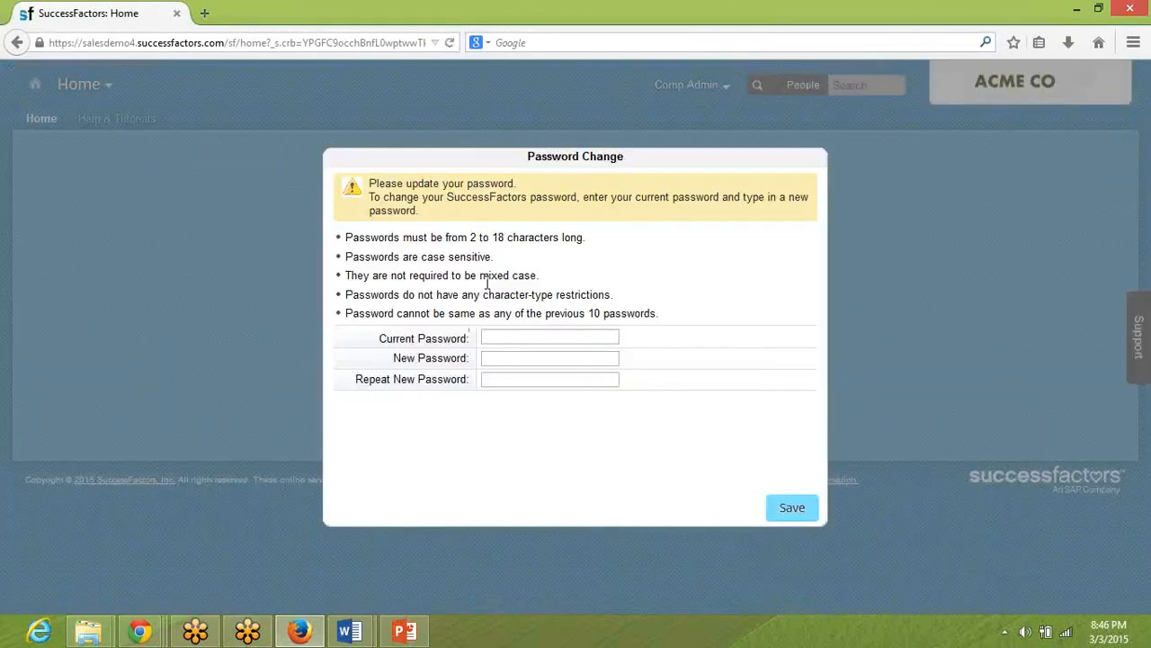
Enter the current password and a new password with its repetition in the Password Change dialog, and save the change.
{"action": "left_click", "coordinate": [487, 283]}
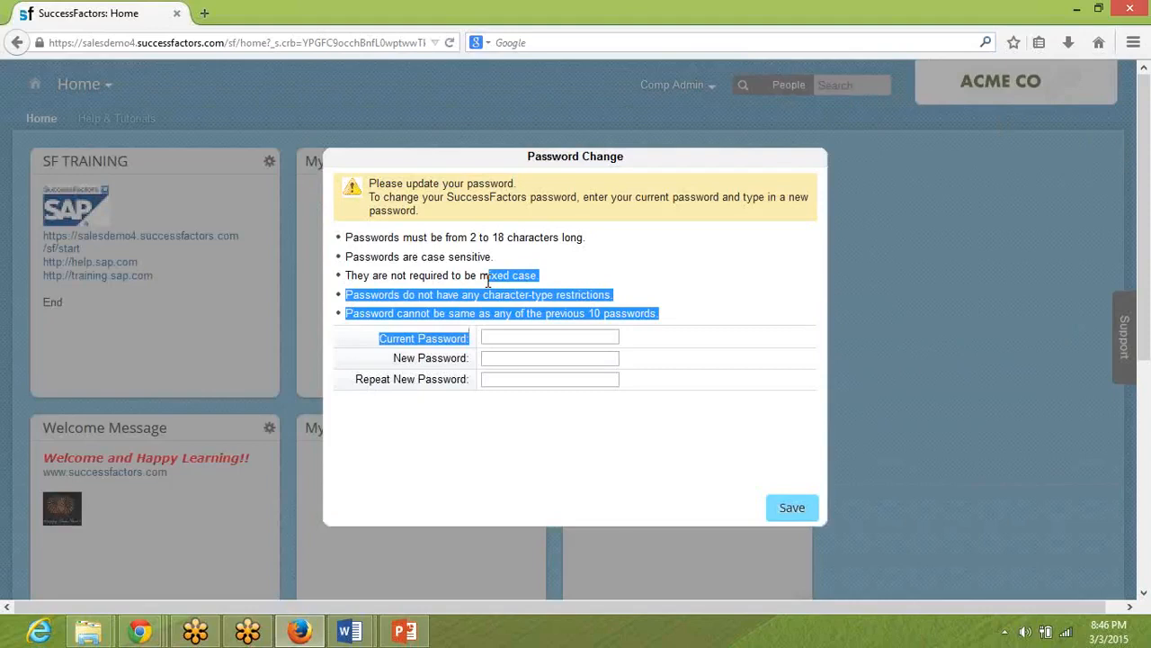
{"action": "left_click", "coordinate": [516, 338]}
{"action": "type", "text": "************"}
{"action": "key", "text": "Tab"}
{"action": "type", "text": "*"}
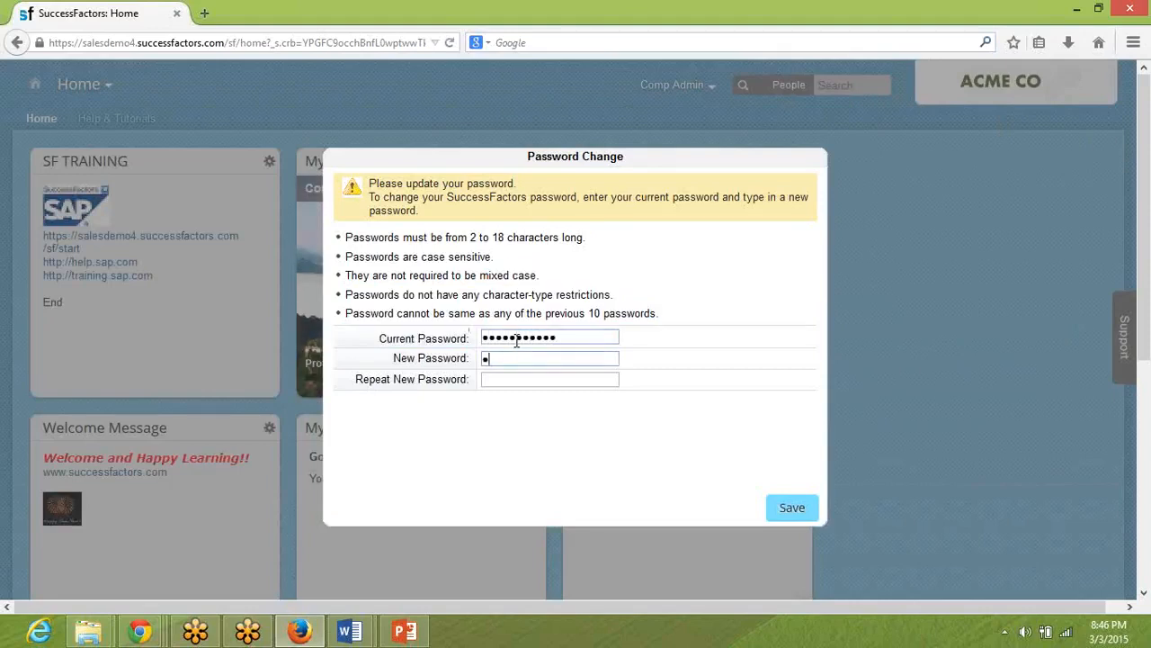
{"action": "type", "text": "************"}
{"action": "key", "text": "Tab"}
{"action": "type", "text": "*************"}
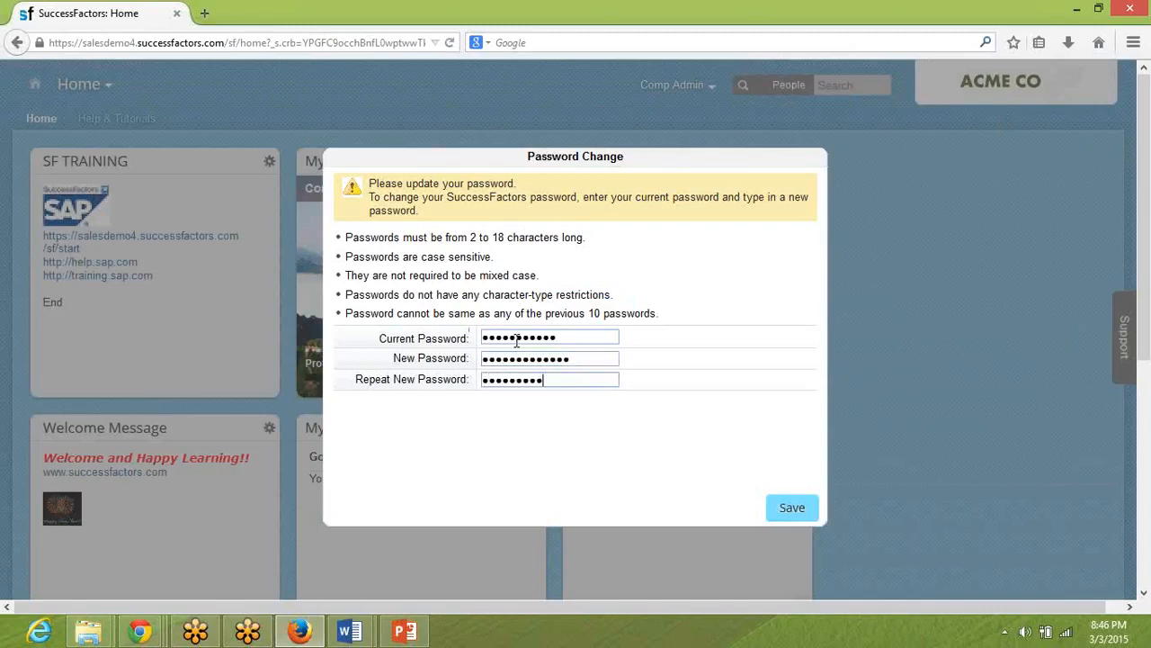
{"action": "key", "text": "Return"}
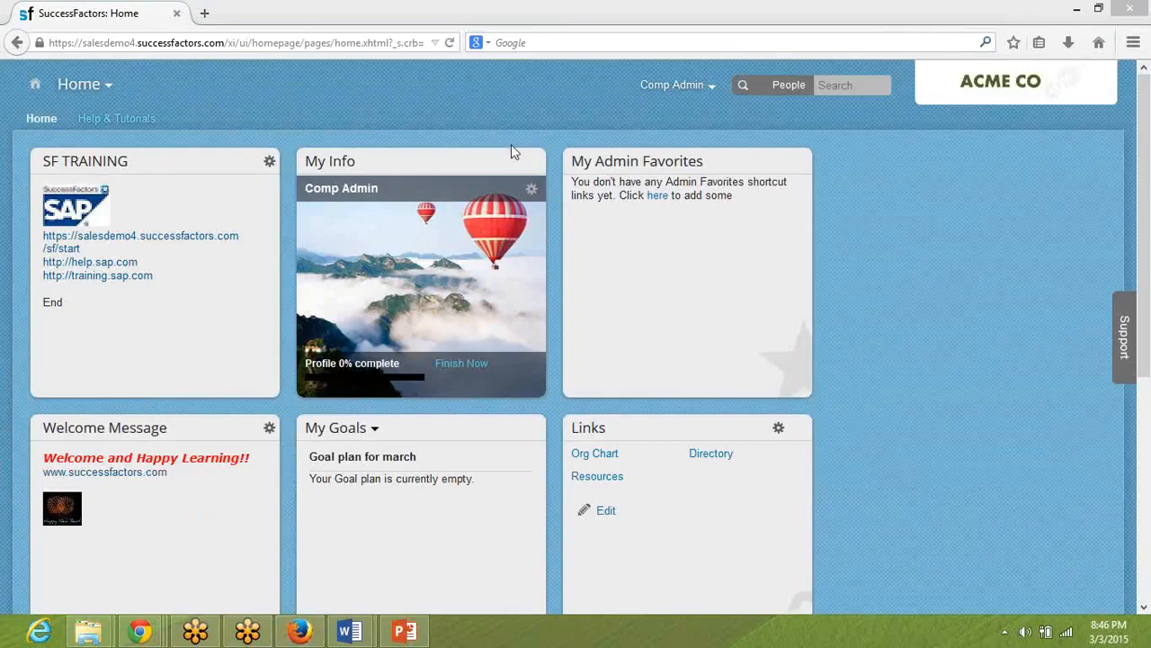
Open Admin Tools for the Comp Admin account.
{"action": "left_click", "coordinate": [688, 89]}
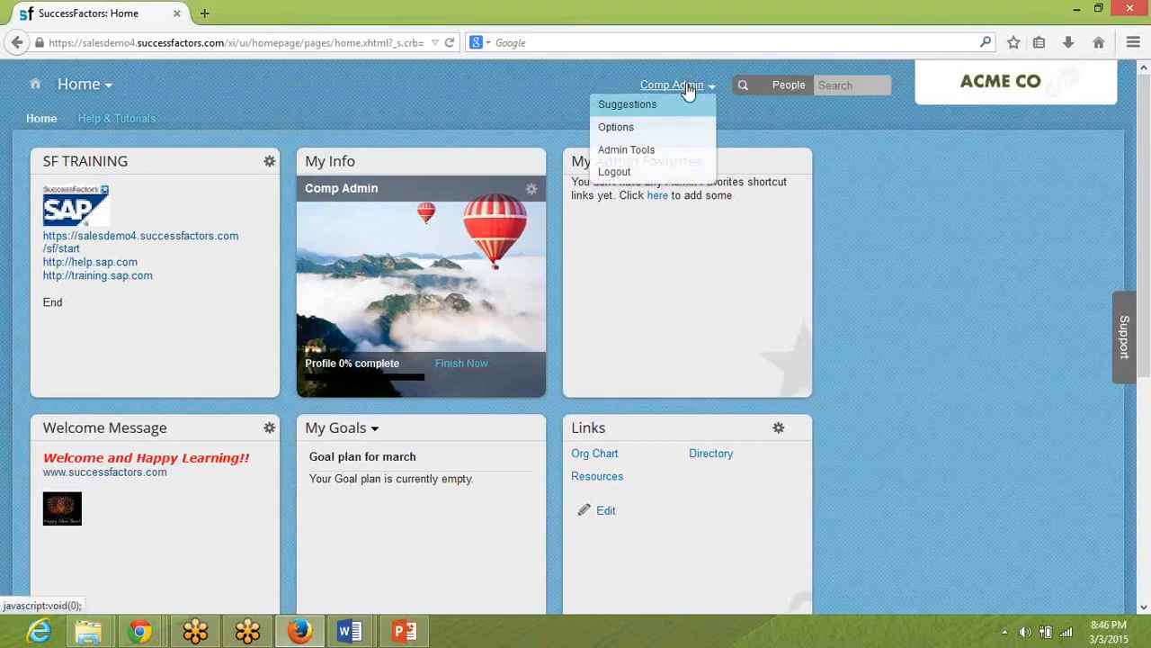
{"action": "left_click", "coordinate": [659, 150]}
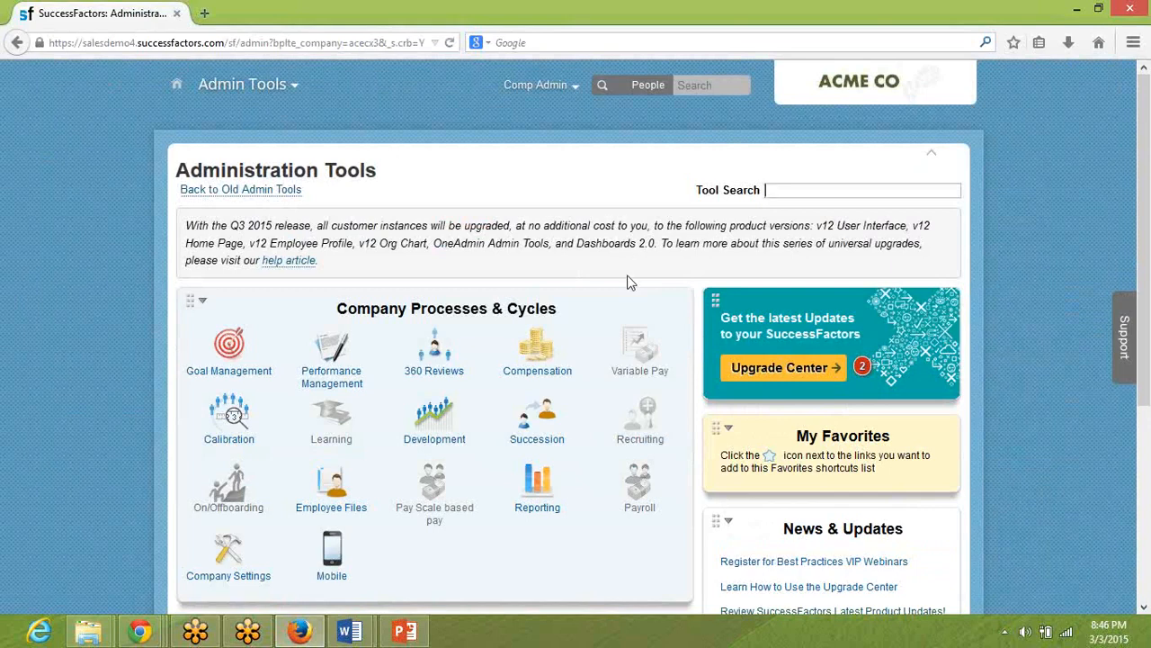
Return to the Word pre-work document and read the instruction to import the goal plan File1_2010_Goal_Plan_v1.xml.
{"action": "key", "text": "alt+Tab"}
{"action": "key", "text": "alt+Tab"}
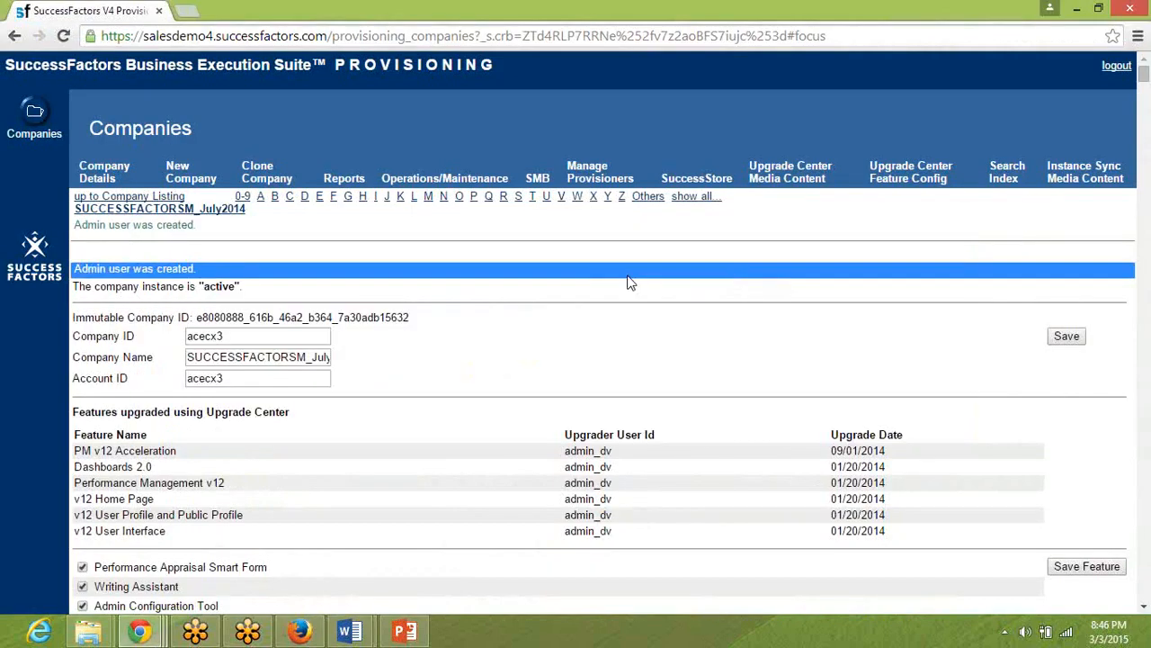
{"action": "left_click", "coordinate": [350, 632]}
{"action": "left_click", "coordinate": [278, 559]}
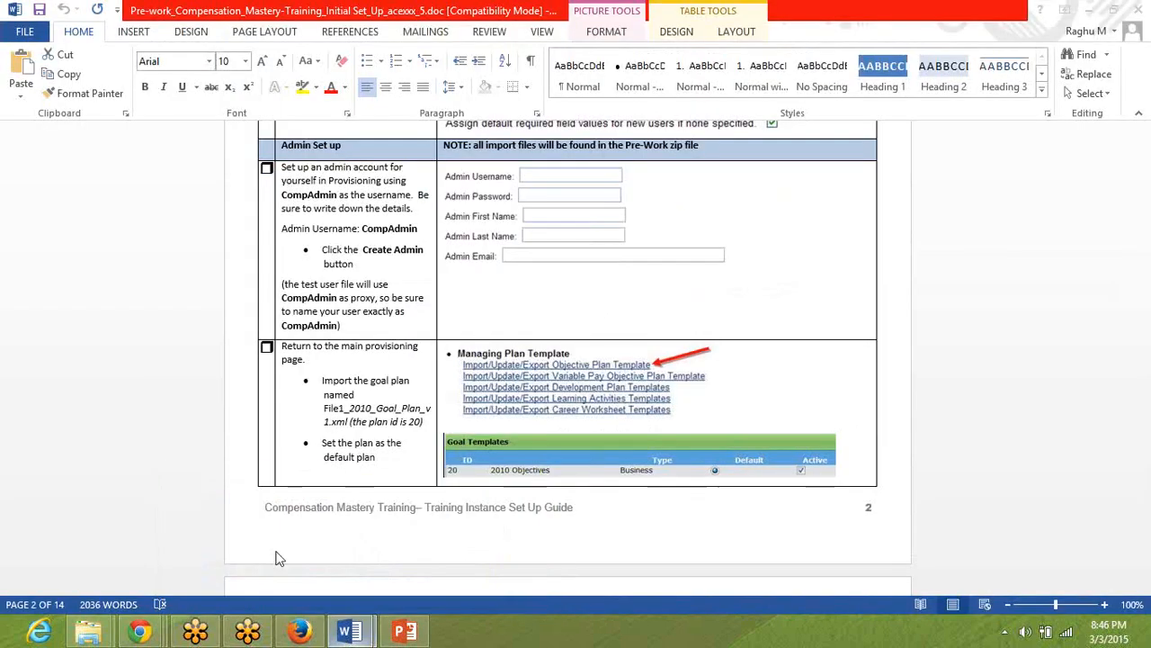
{"action": "left_click", "coordinate": [312, 363]}
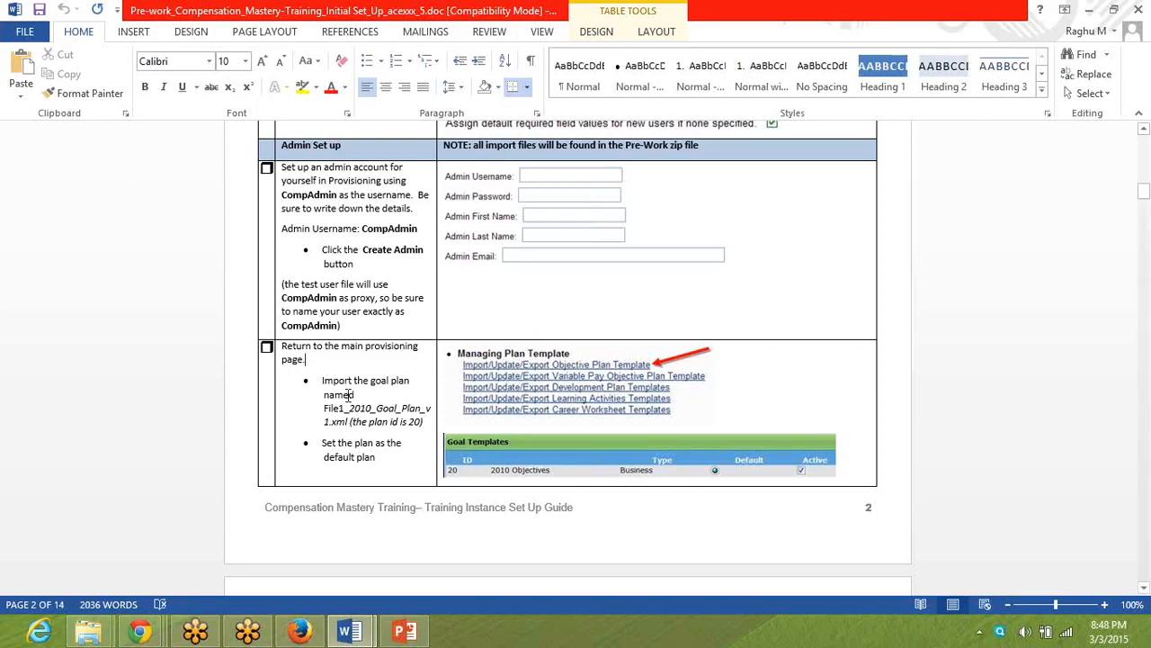
{"action": "double_click", "coordinate": [347, 396]}
{"action": "triple_click", "coordinate": [347, 396]}
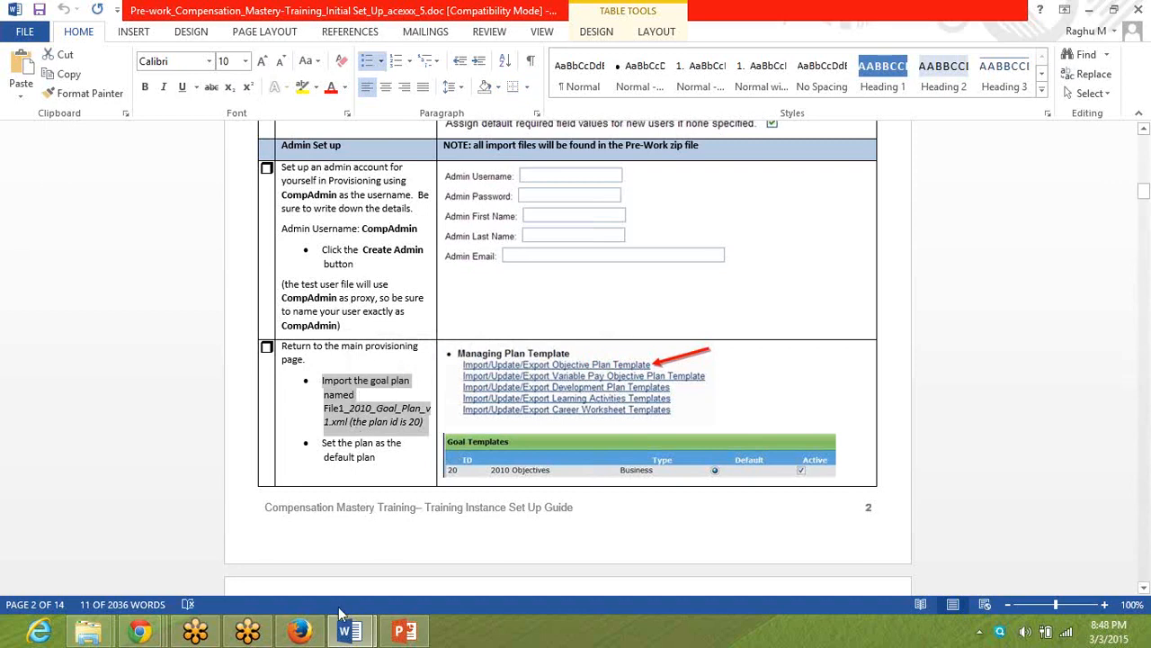
Switch to Provisioning in Chrome and open the company's Import/Update/Export Goal Plan Template page.
{"action": "mouse_move", "coordinate": [140, 631]}
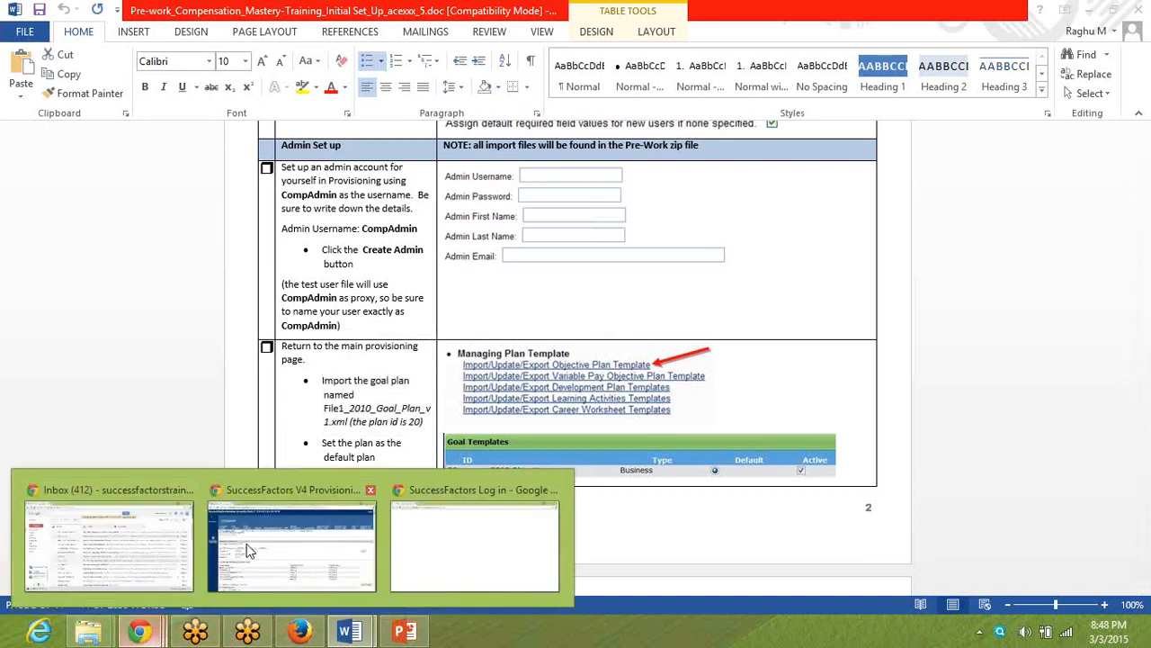
{"action": "mouse_move", "coordinate": [378, 548]}
{"action": "left_click", "coordinate": [432, 551]}
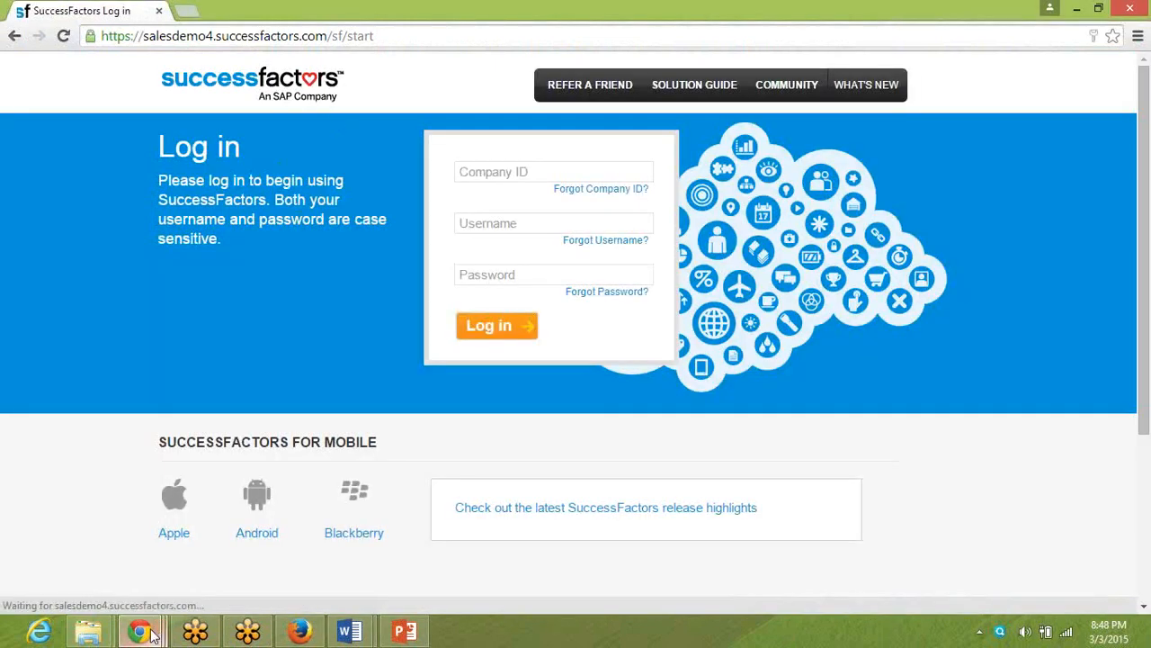
{"action": "mouse_move", "coordinate": [153, 634]}
{"action": "left_click", "coordinate": [280, 551]}
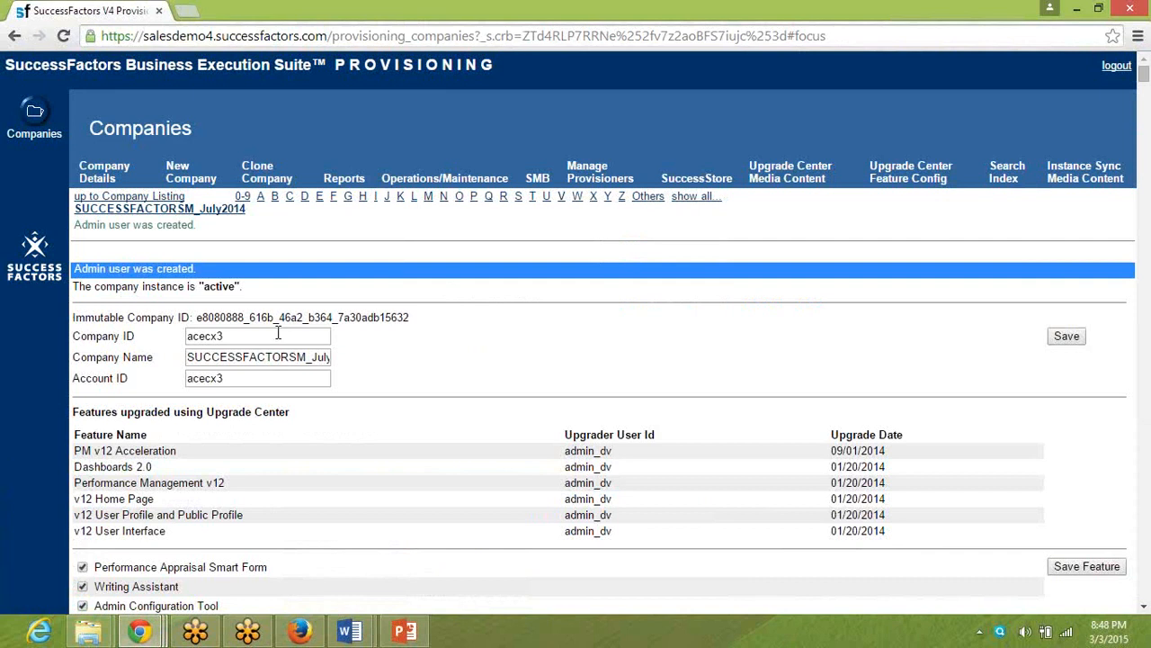
{"action": "left_click", "coordinate": [150, 211]}
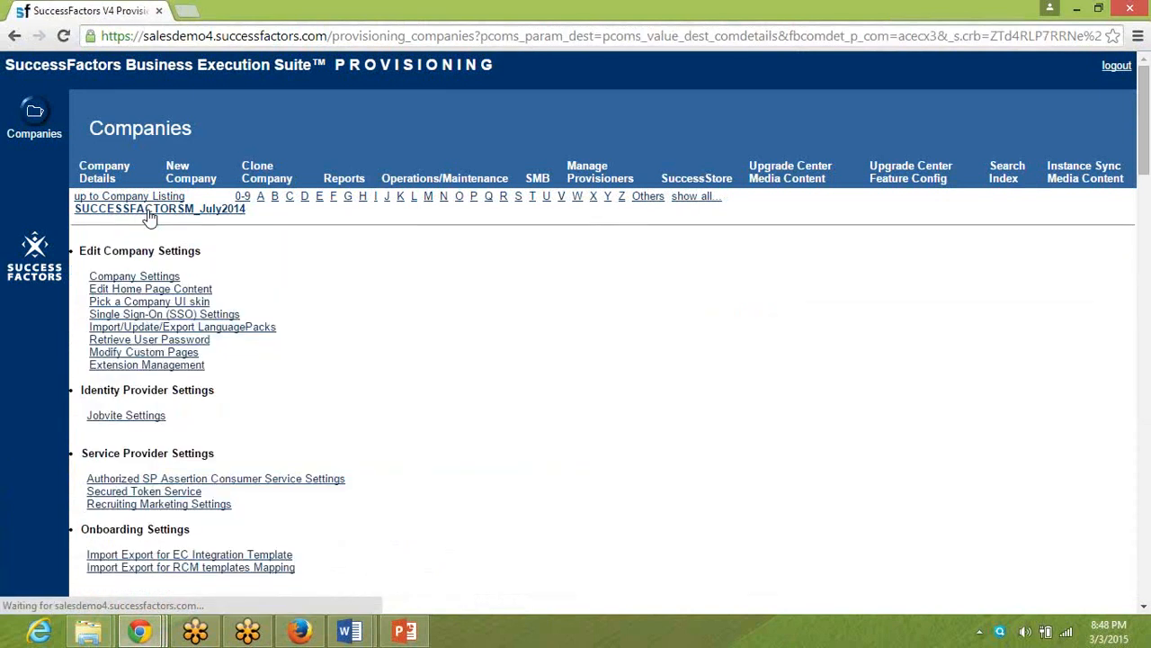
{"action": "scroll", "coordinate": [150, 218], "scroll_direction": "down", "scroll_amount": 5}
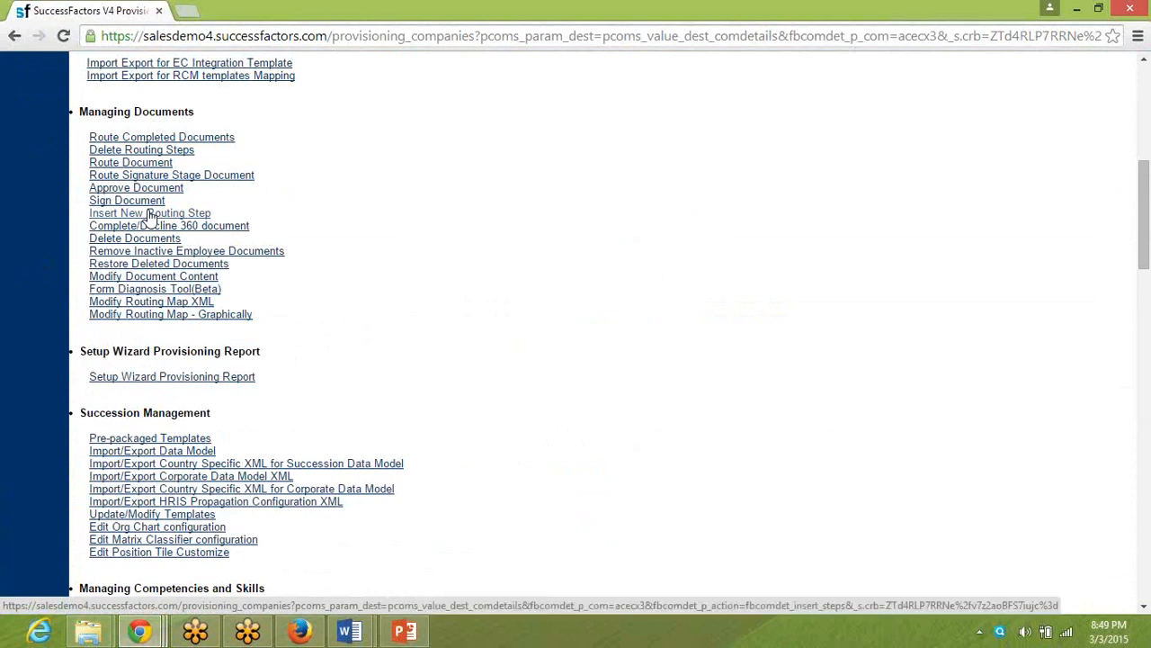
{"action": "scroll", "coordinate": [149, 218], "scroll_direction": "down", "scroll_amount": 5}
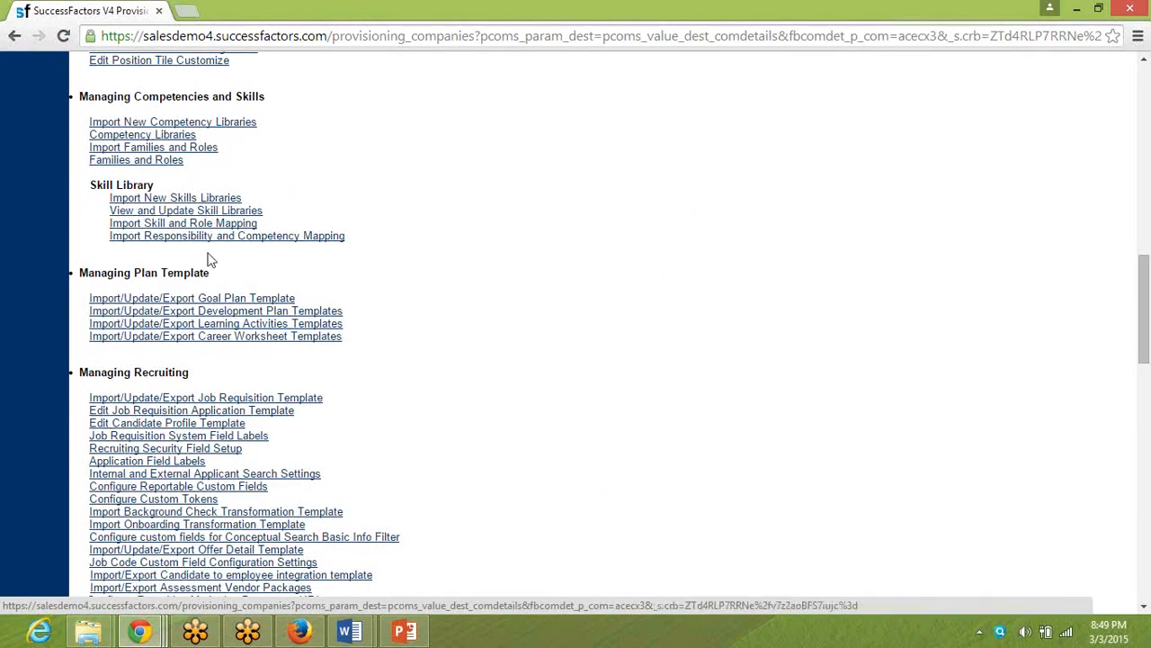
{"action": "left_click", "coordinate": [204, 301]}
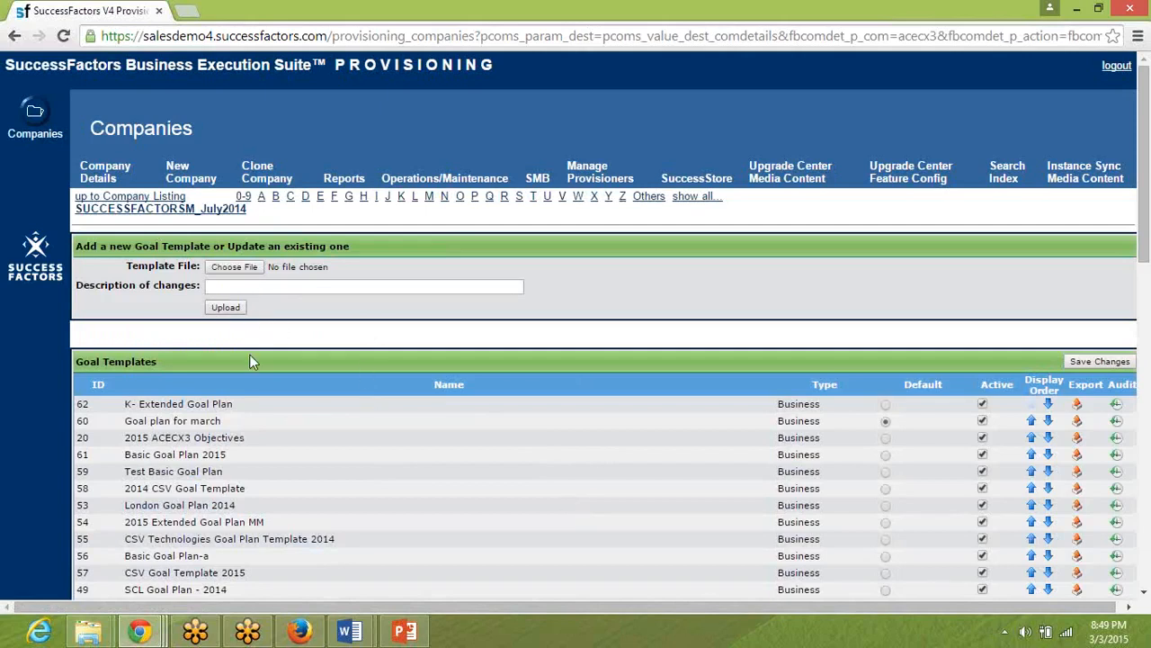
Start choosing the goal template file and locate File1_2010_Goal_Plan_v1.xml in the Exercise folder.
{"action": "left_click", "coordinate": [236, 268]}
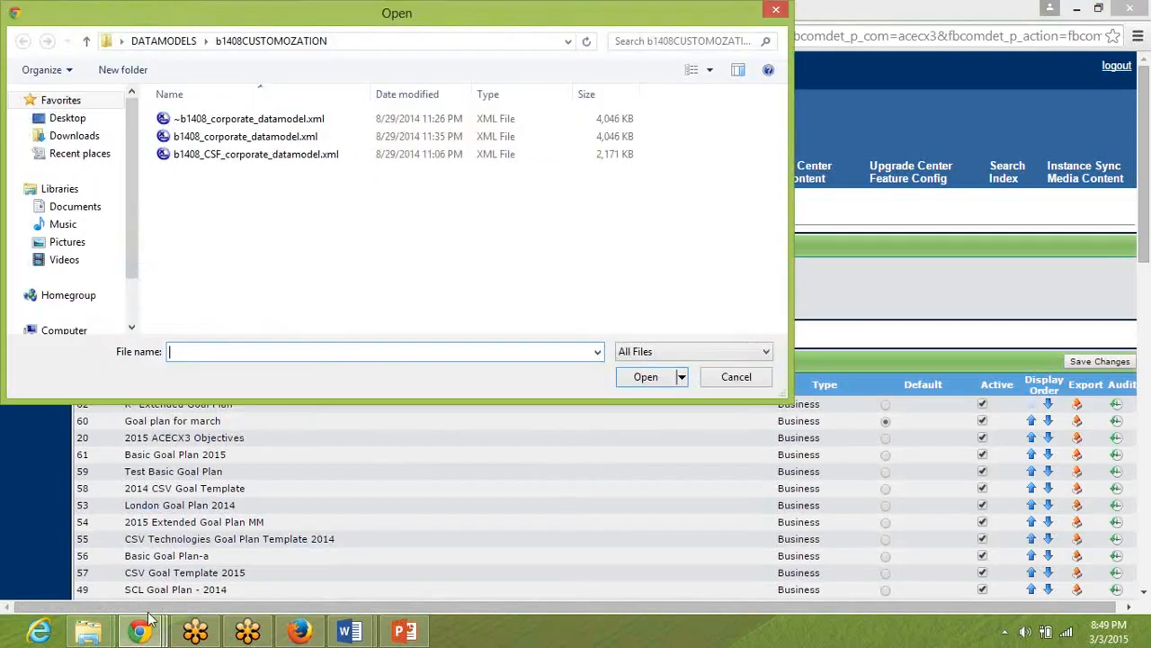
{"action": "mouse_move", "coordinate": [89, 631]}
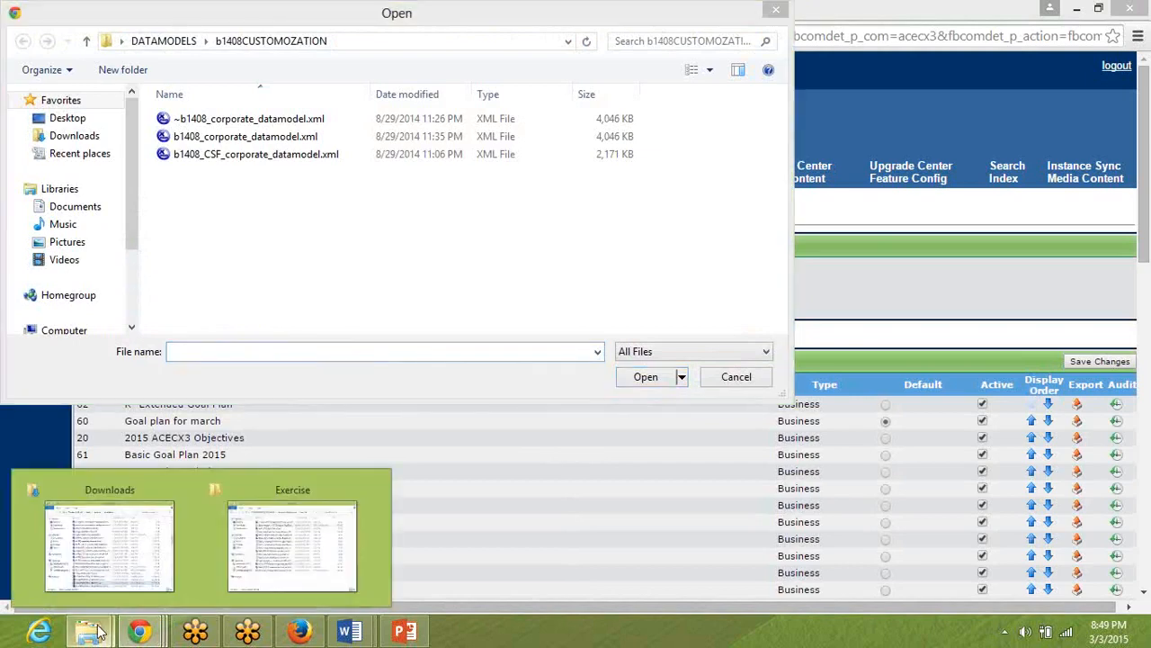
{"action": "mouse_move", "coordinate": [276, 552]}
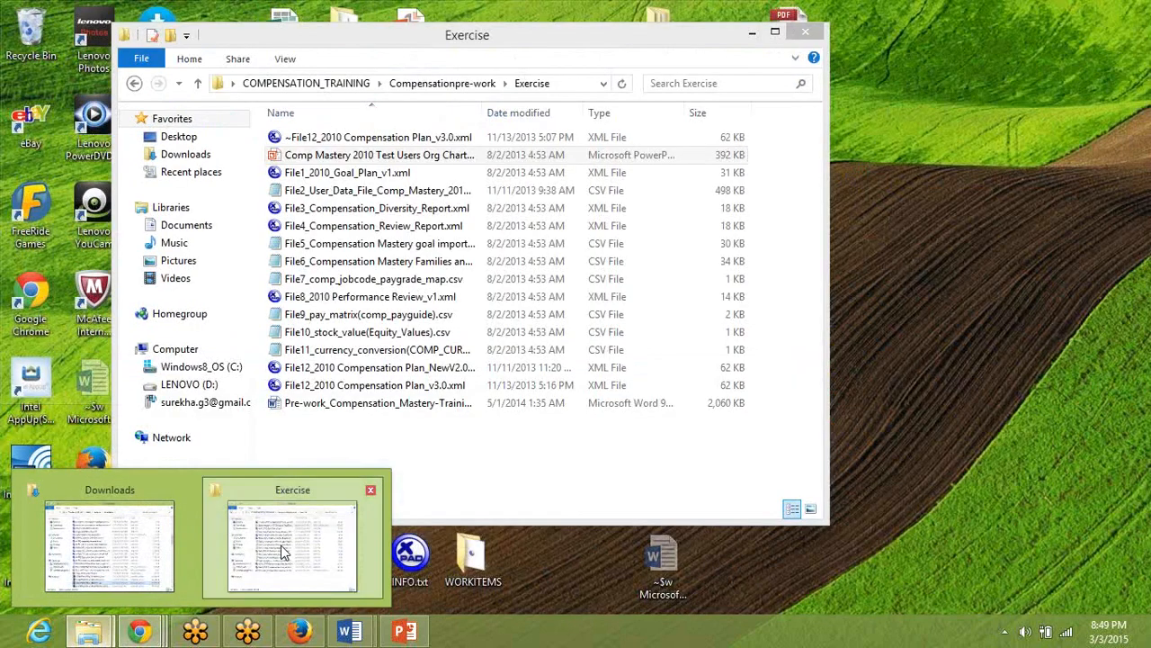
{"action": "left_click", "coordinate": [276, 552]}
{"action": "left_click", "coordinate": [338, 176]}
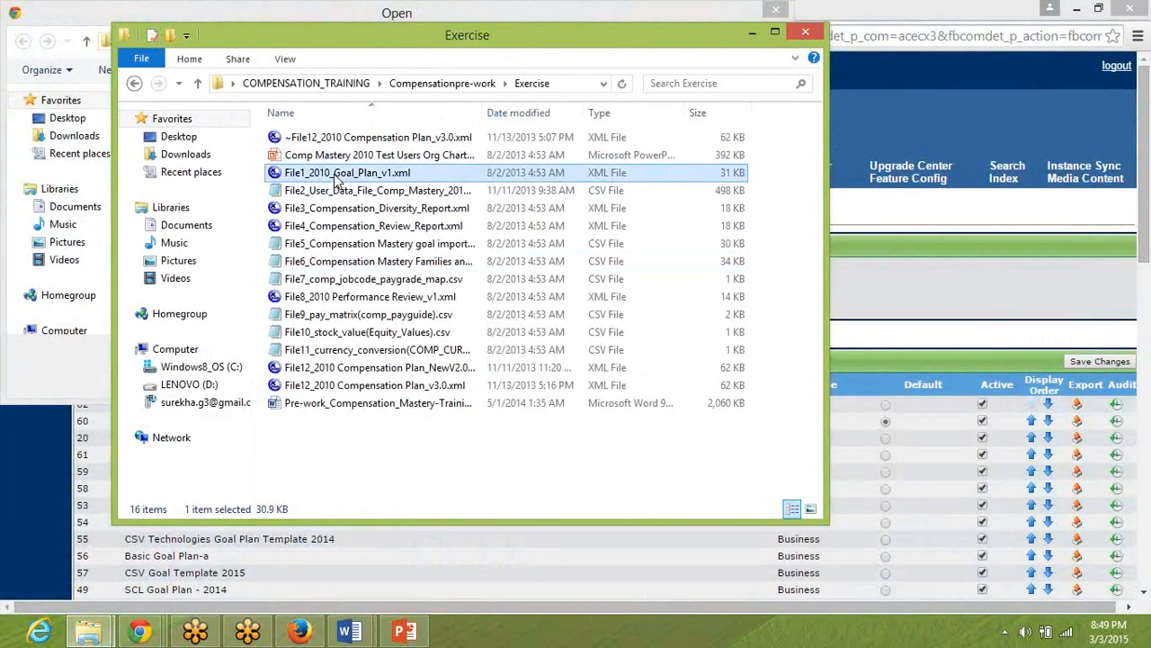
Look through the COMPENSATION_TRAINING and Downloads folders for the compensation training material.
{"action": "left_click", "coordinate": [295, 83]}
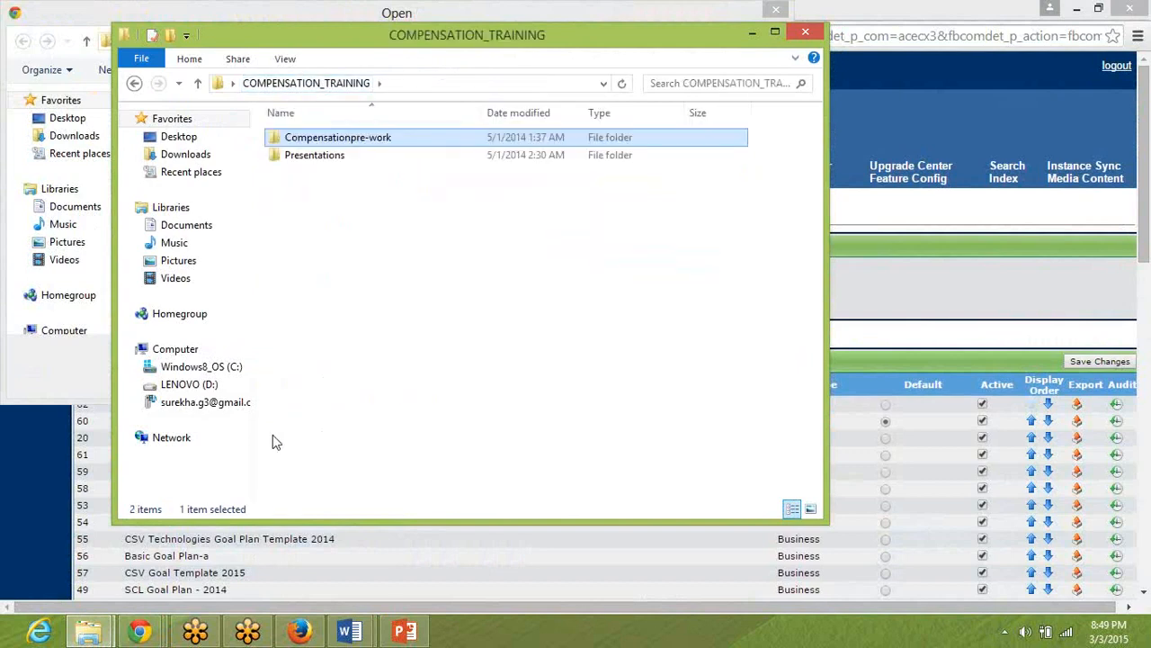
{"action": "left_click", "coordinate": [90, 631]}
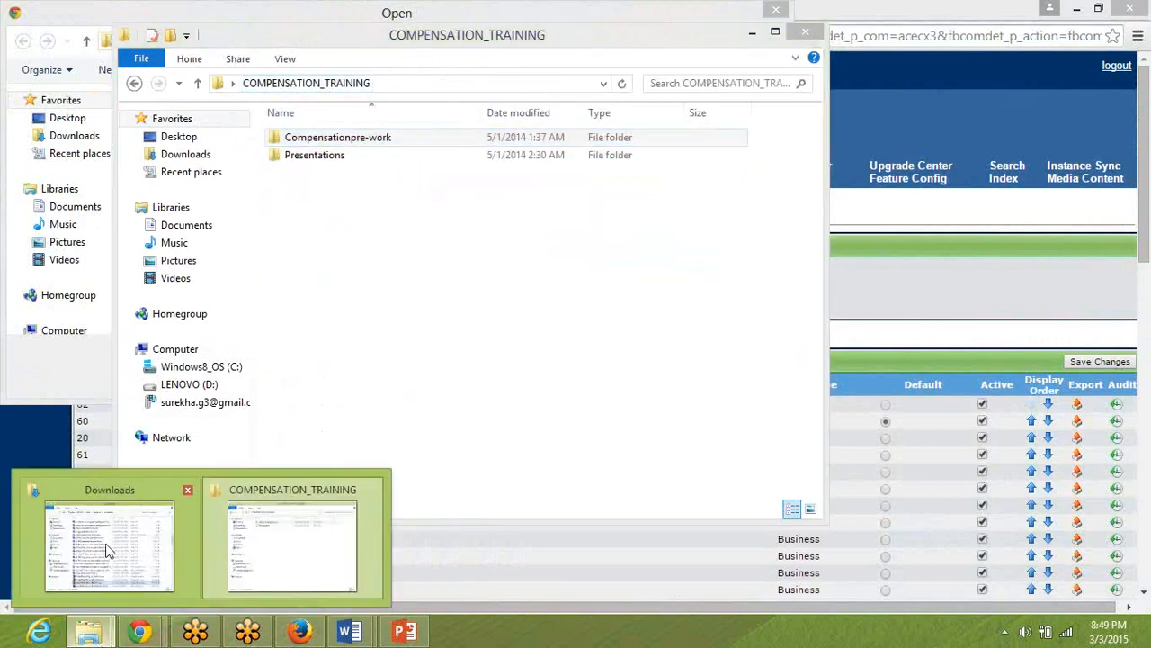
{"action": "left_click", "coordinate": [117, 576]}
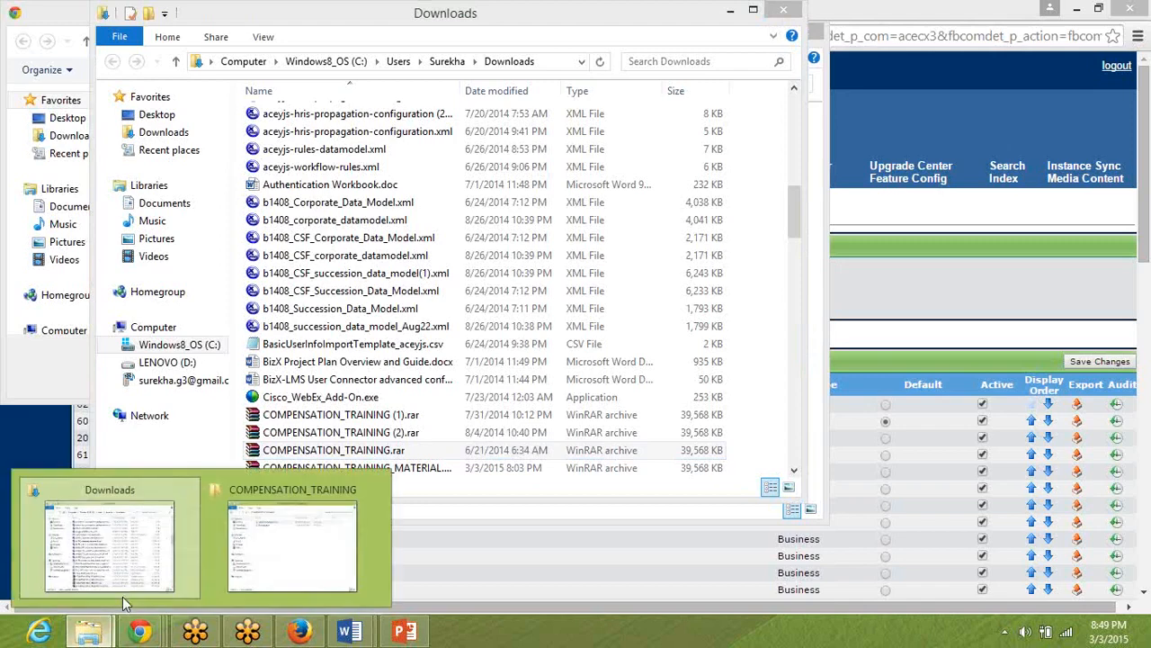
{"action": "left_click", "coordinate": [338, 525]}
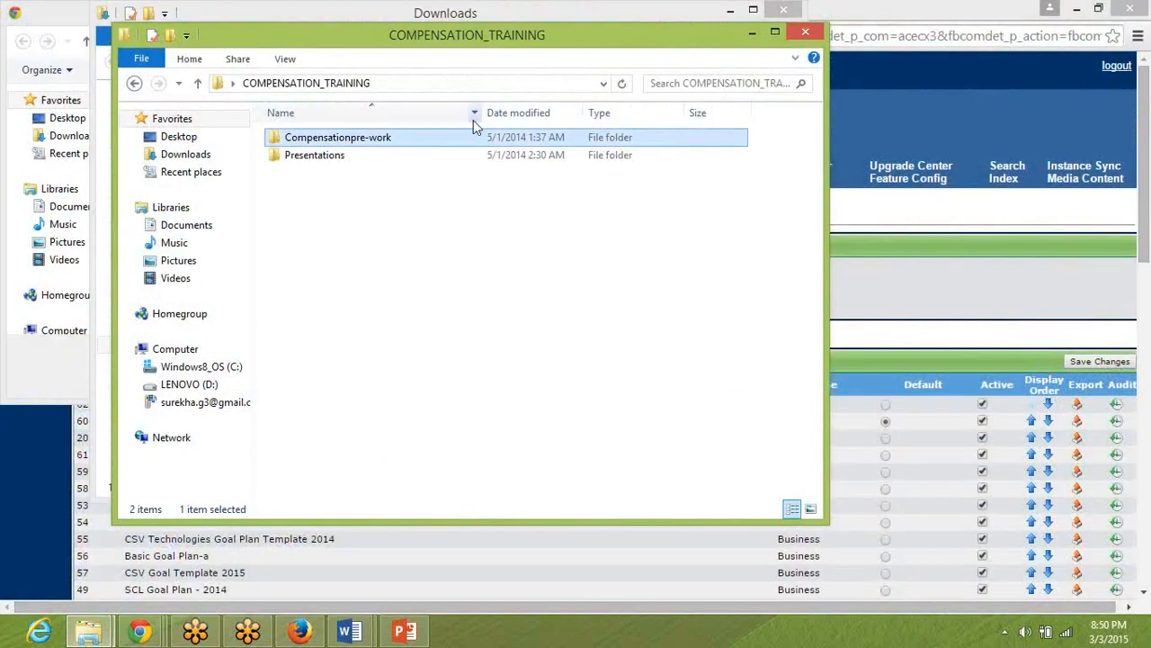
{"action": "left_click", "coordinate": [1141, 43]}
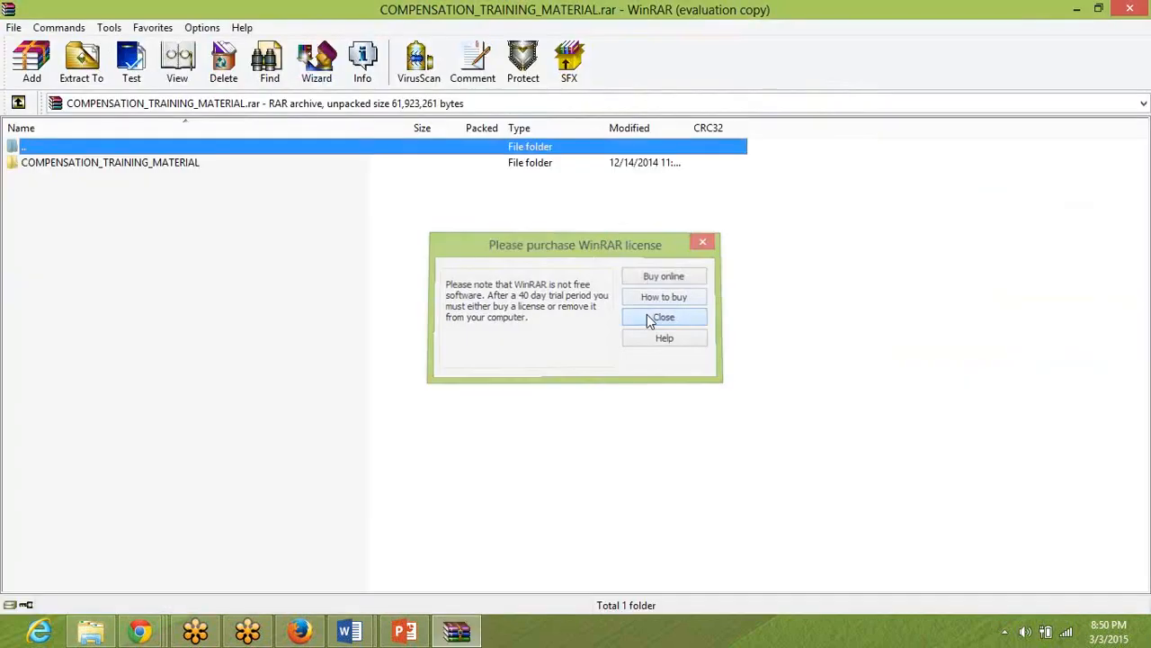
Extract the COMPENSATION_TRAINING_MATERIAL folder from its RAR archive to the Desktop using WinRAR.
{"action": "left_click", "coordinate": [651, 317]}
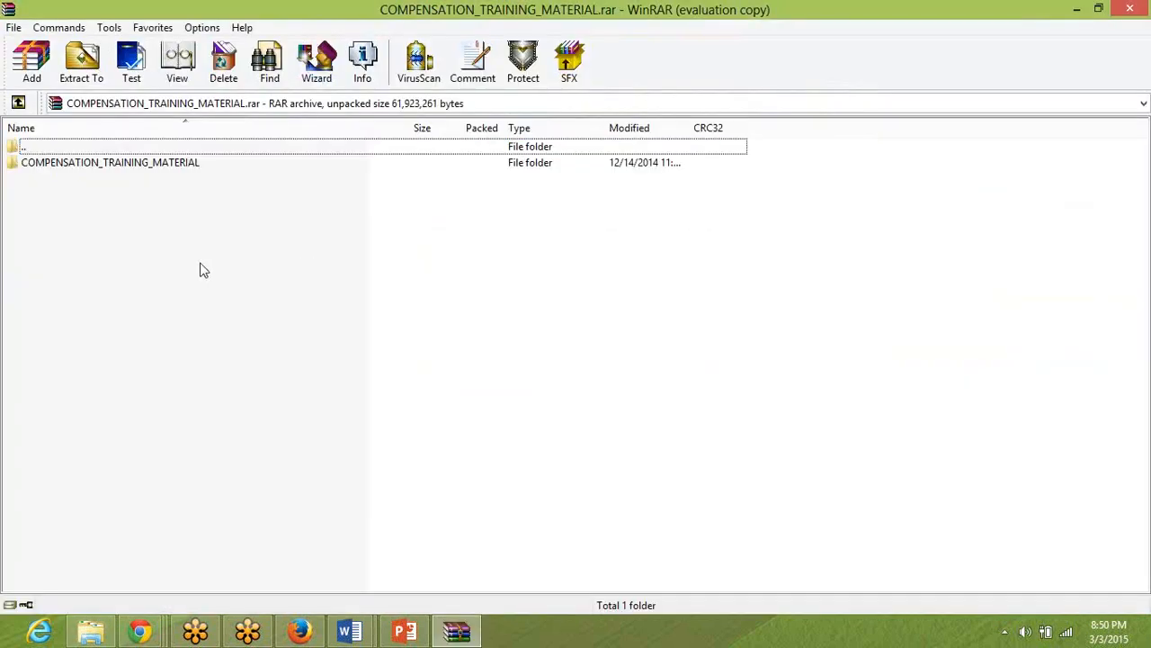
{"action": "key", "text": "ctrl+a"}
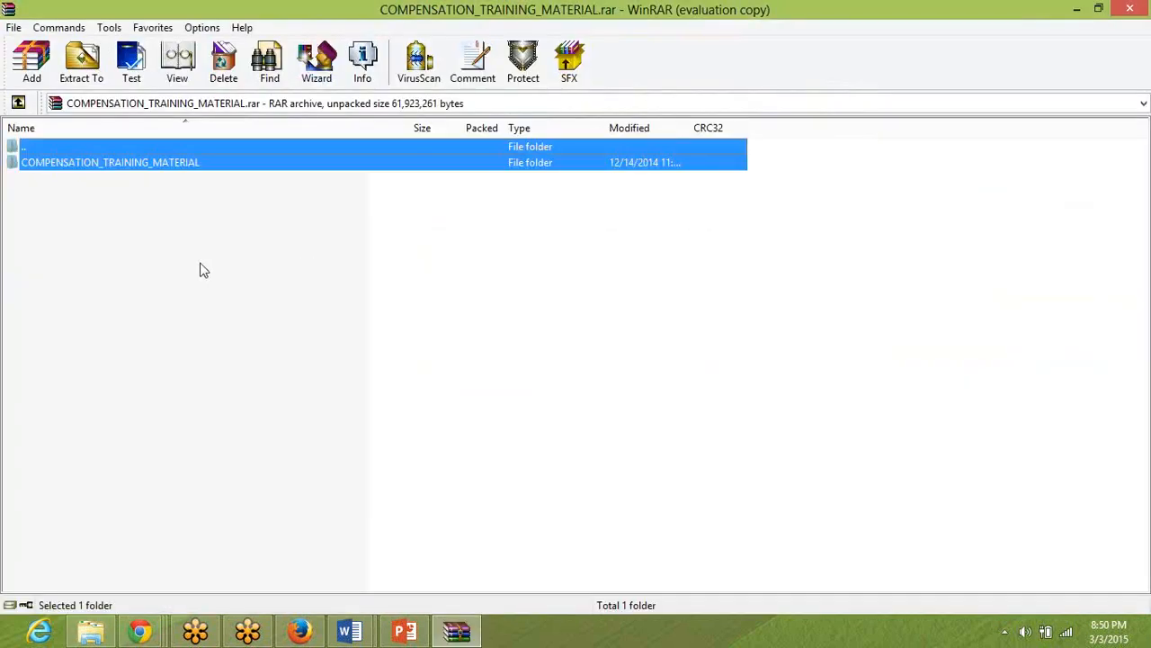
{"action": "left_click", "coordinate": [112, 162]}
{"action": "left_click", "coordinate": [83, 85]}
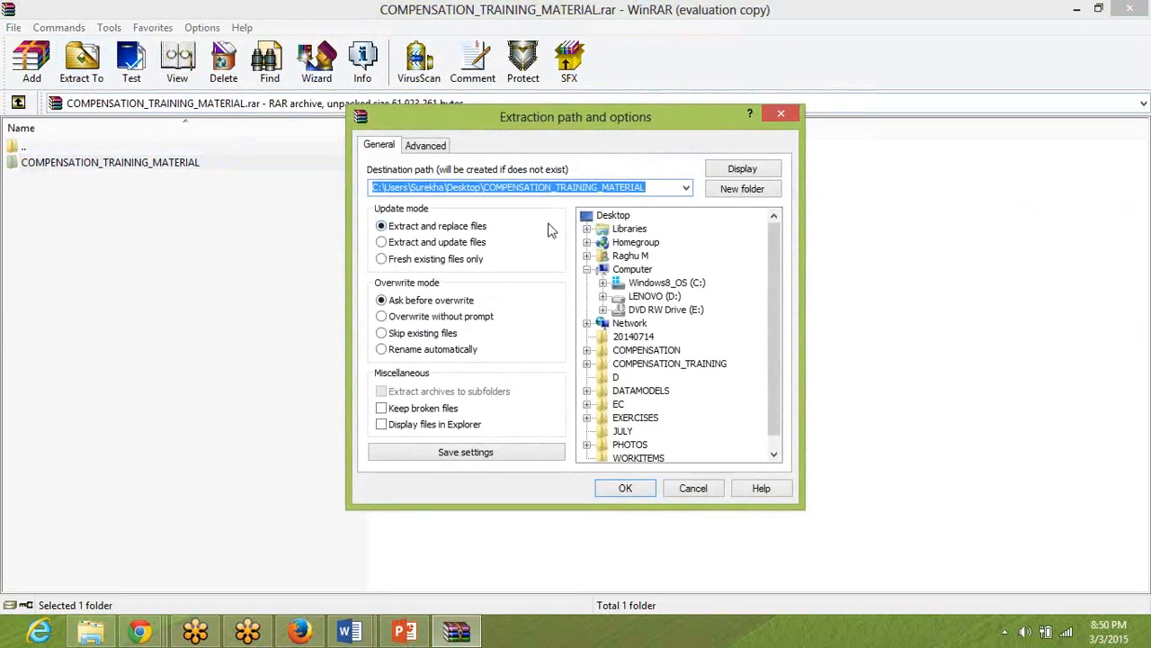
{"action": "left_click", "coordinate": [614, 216]}
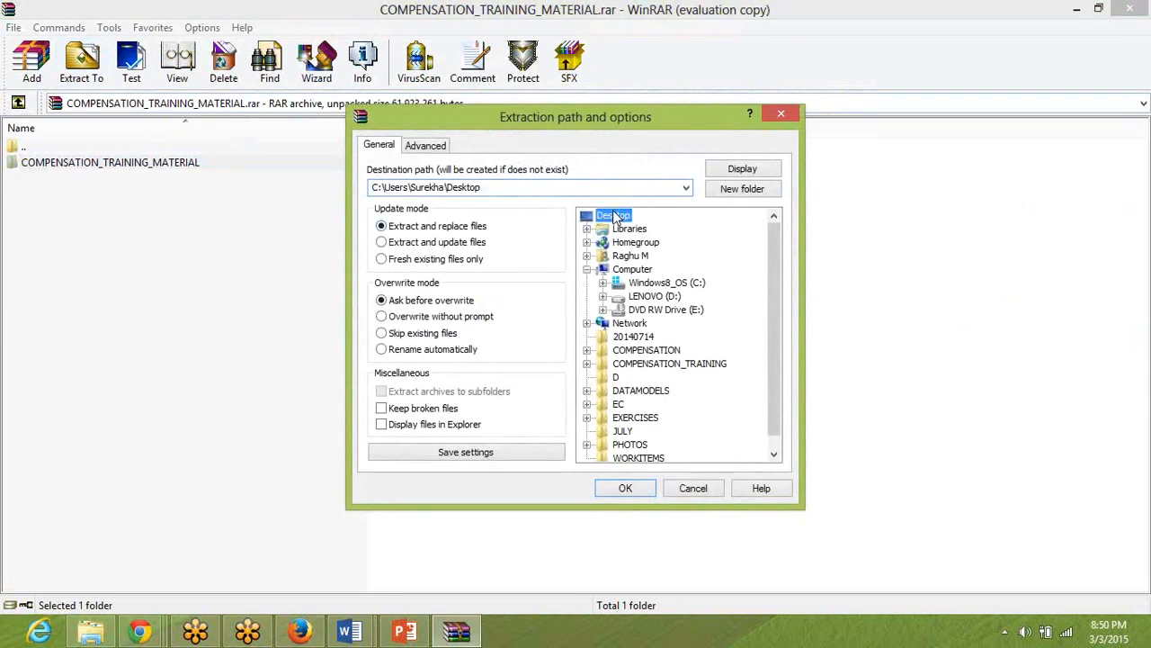
{"action": "left_click", "coordinate": [625, 488]}
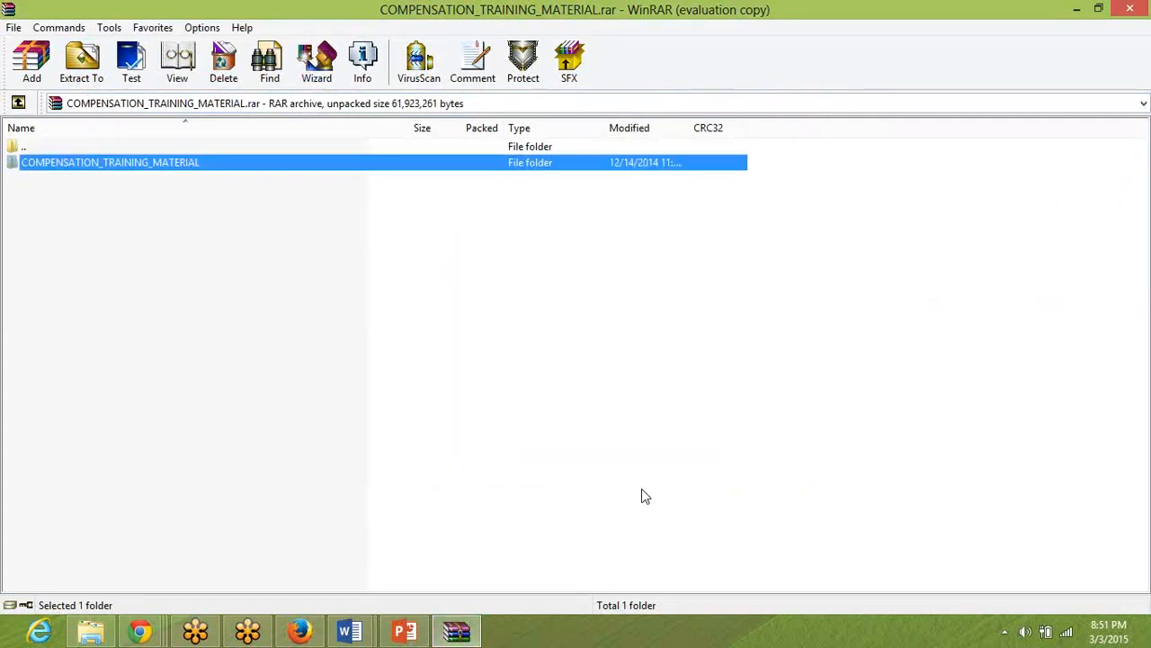
Rename the extracted desktop folder as MARCH_COMPENSATION_TRAINING_MATERIAL.
{"action": "key", "text": "super+d"}
{"action": "left_click", "coordinate": [221, 295]}
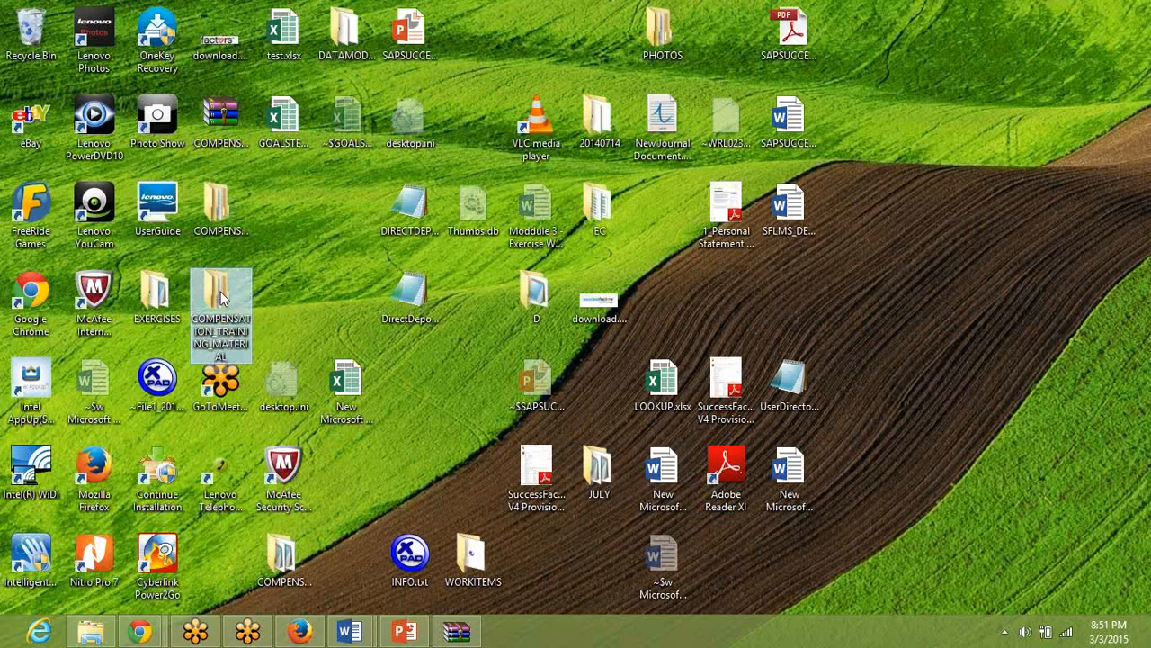
{"action": "key", "text": "F2"}
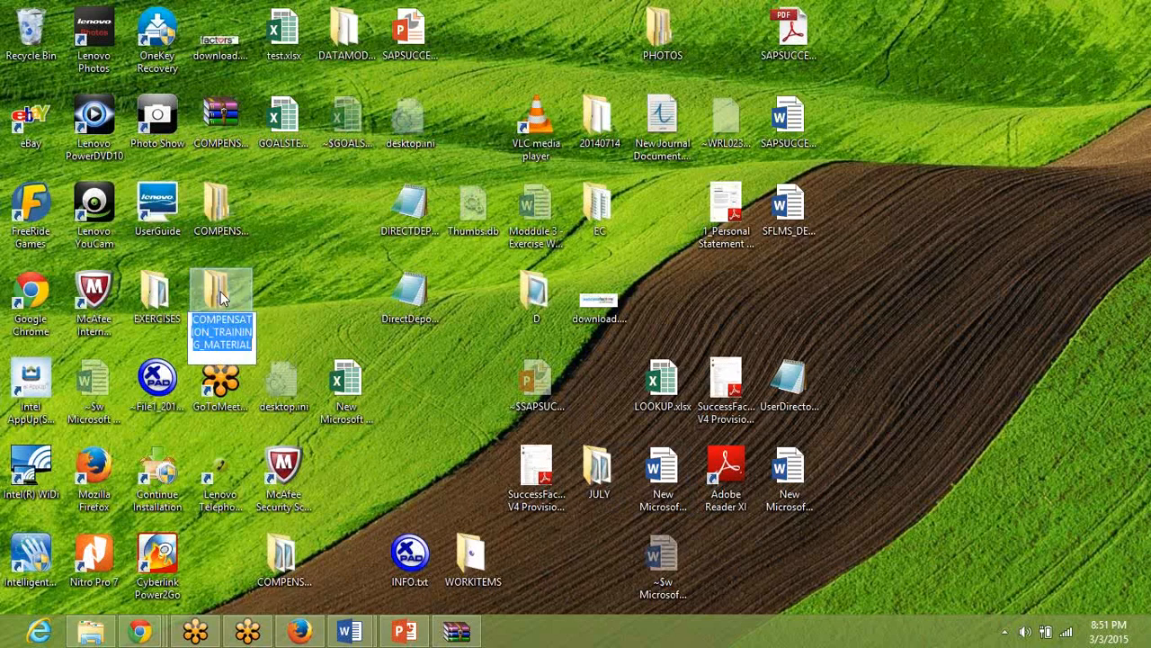
{"action": "key", "text": "Home"}
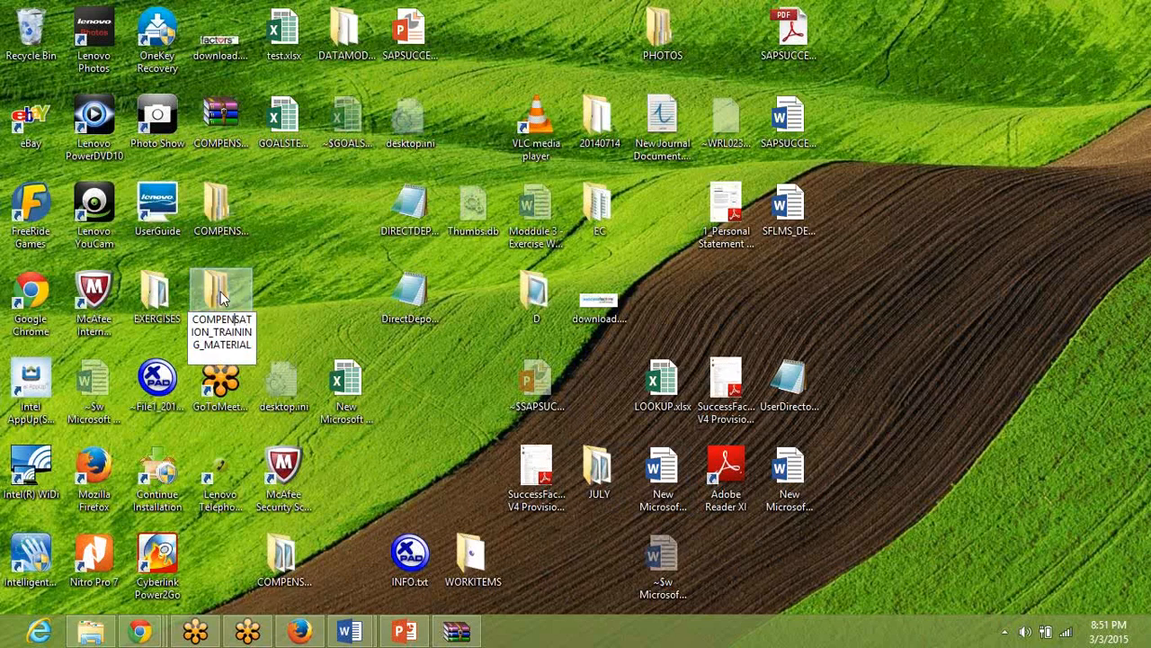
{"action": "type", "text": "MARCH_"}
{"action": "key", "text": "Return"}
{"action": "key", "text": "Return"}
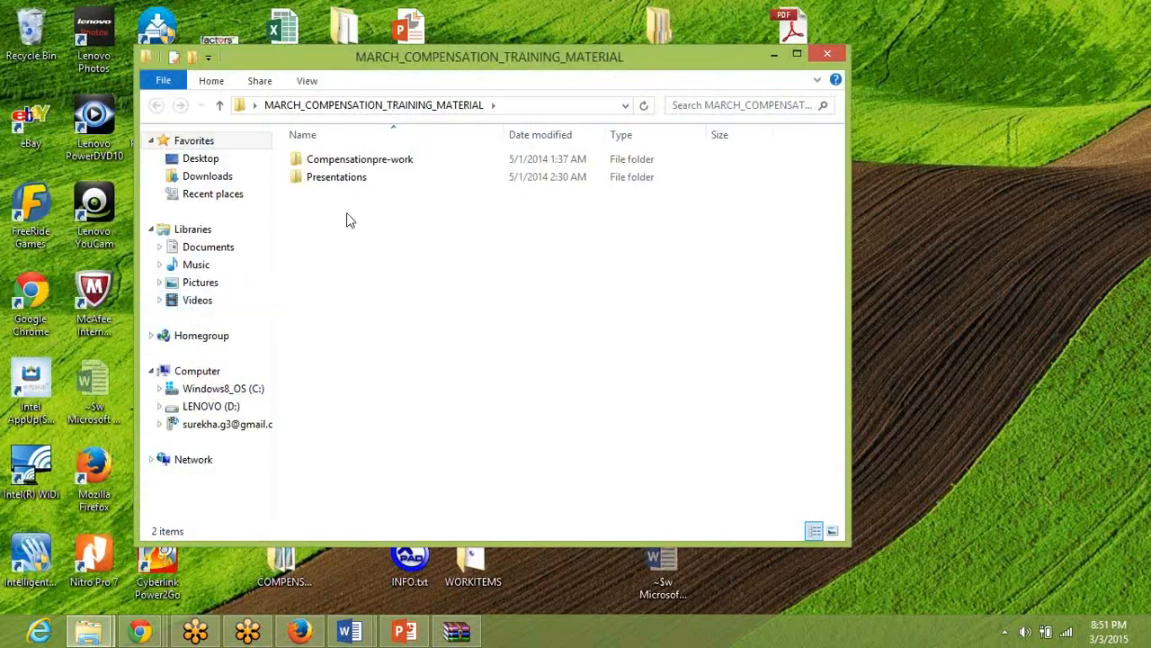
Open the Exercise folder inside Compensationpre-work in the MARCH_COMPENSATION_TRAINING_MATERIAL folder.
{"action": "double_click", "coordinate": [372, 162]}
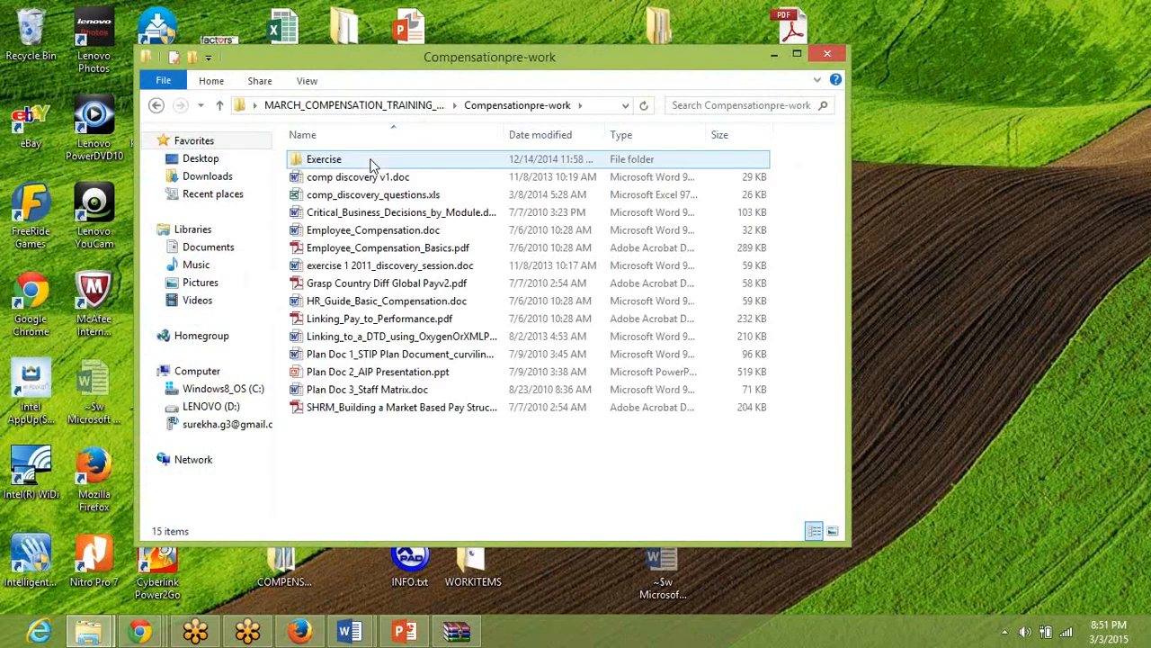
{"action": "left_click", "coordinate": [957, 77]}
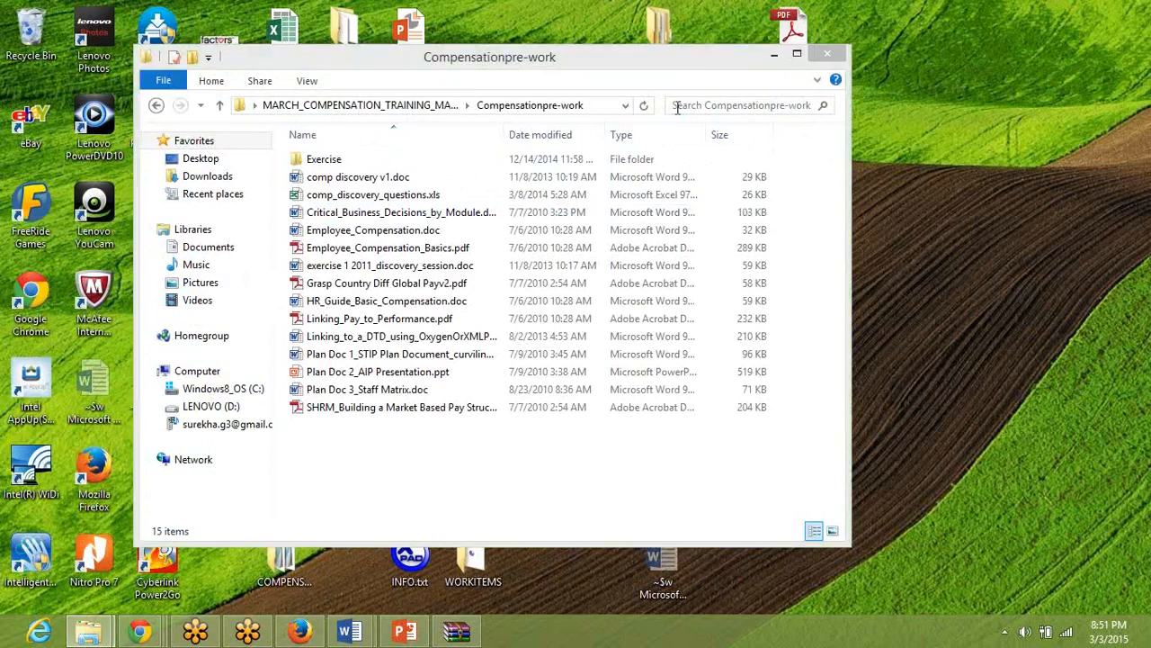
{"action": "double_click", "coordinate": [409, 162]}
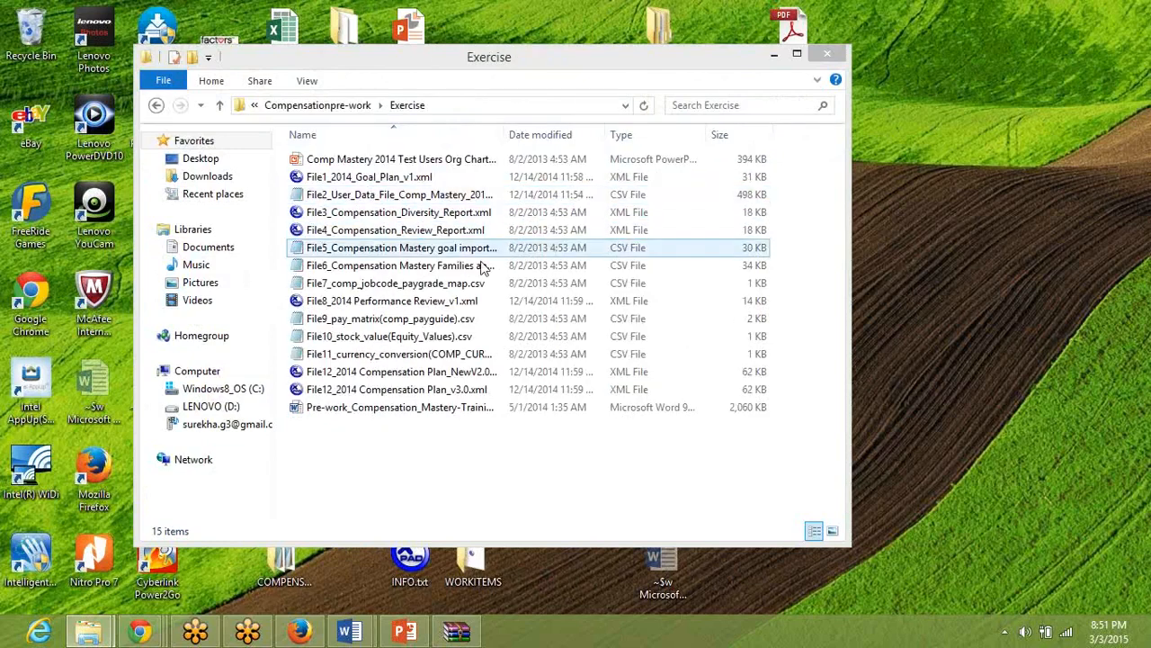
{"action": "left_click", "coordinate": [385, 485]}
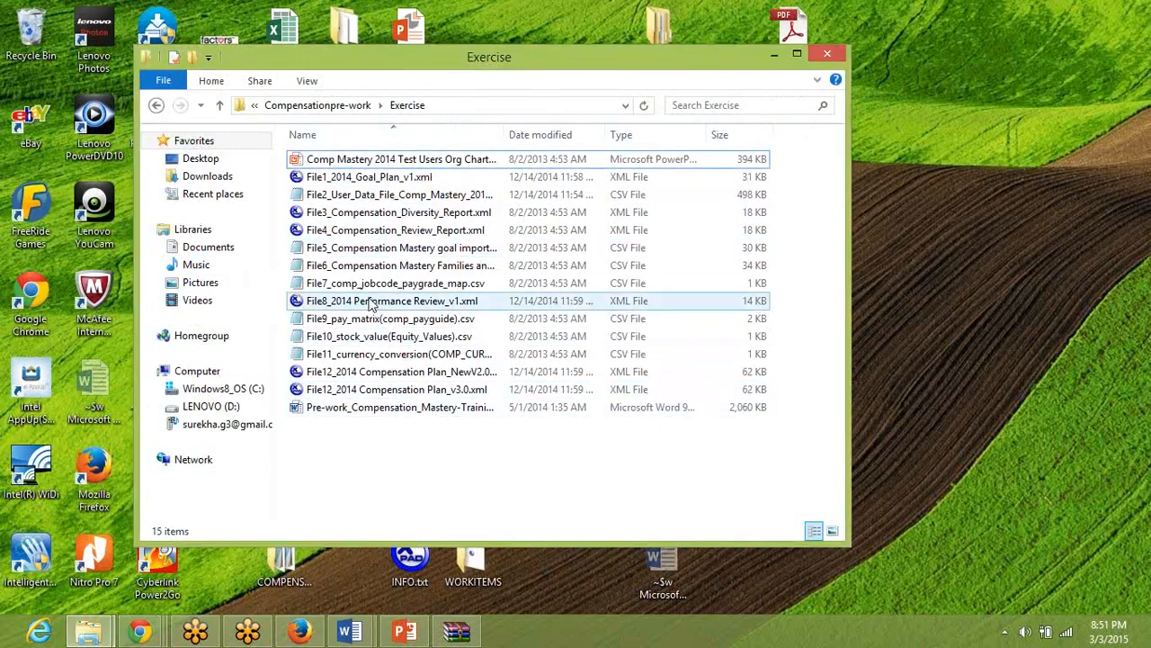
Open File1_2014_Goal_Plan_v1.xml from the Exercise folder in XMLPad.
{"action": "left_click", "coordinate": [364, 180]}
{"action": "right_click", "coordinate": [362, 181]}
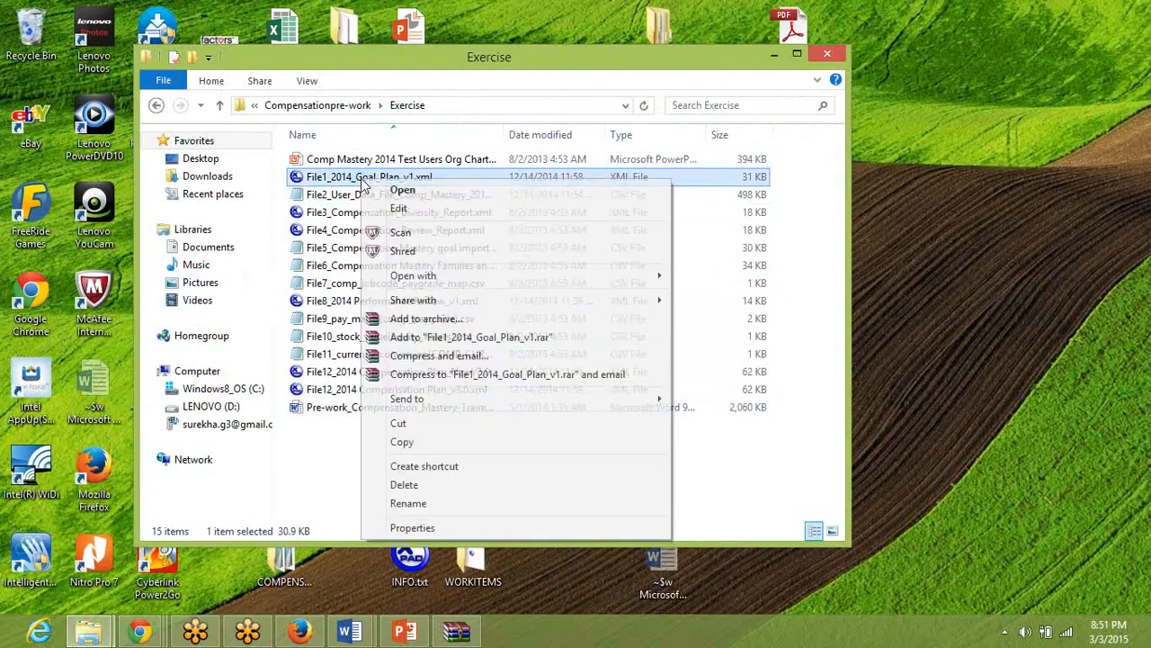
{"action": "mouse_move", "coordinate": [441, 279]}
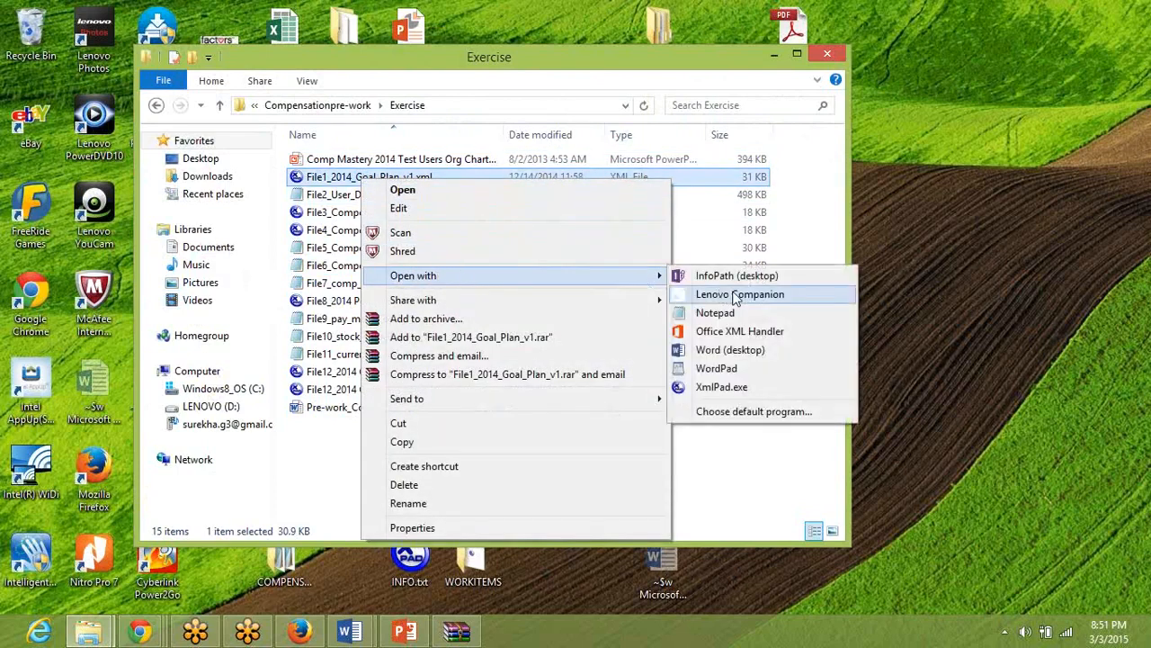
{"action": "left_click", "coordinate": [707, 388]}
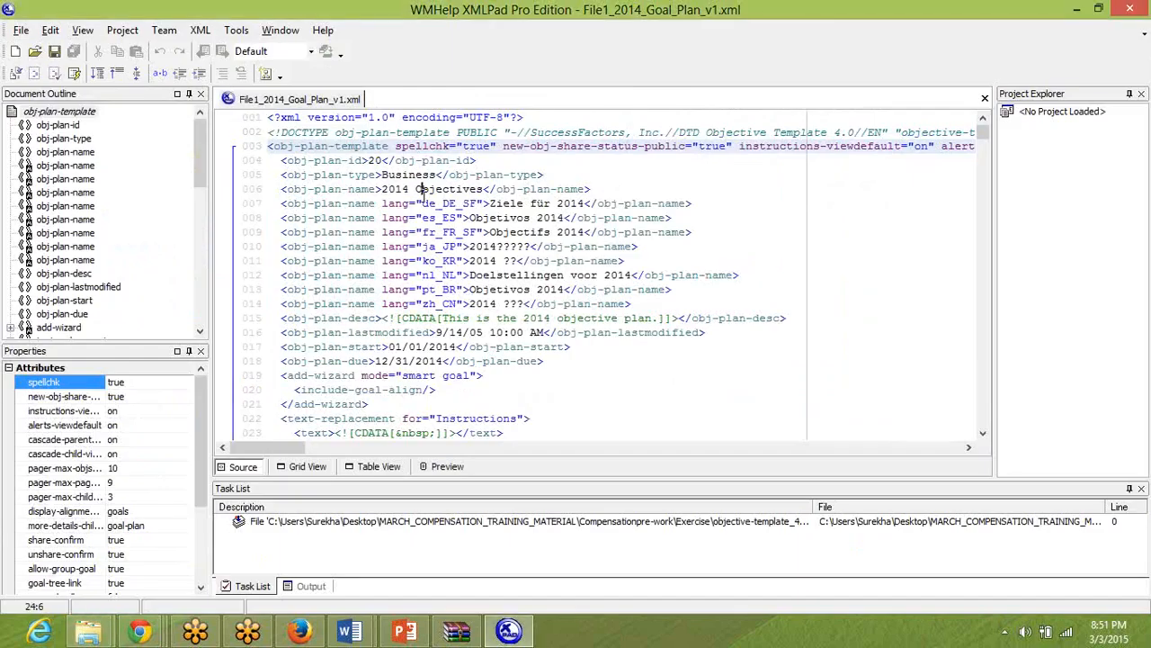
Insert "March" into the default obj-plan-name on line 6 so it reads "2014 March Objectives".
{"action": "left_click", "coordinate": [416, 189]}
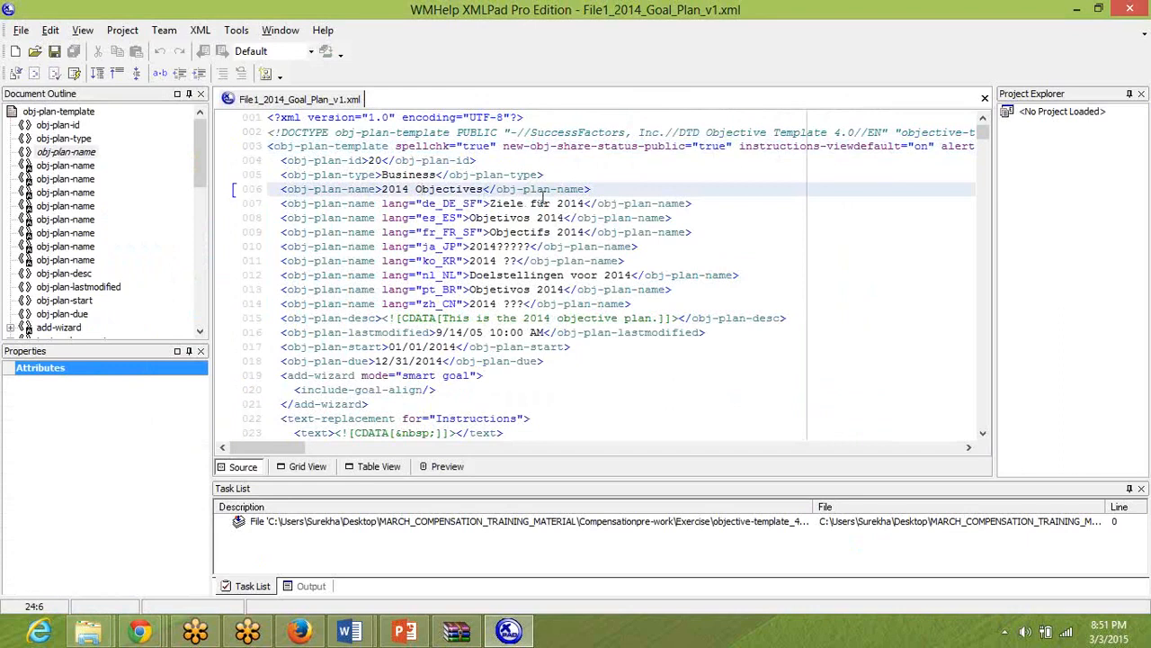
{"action": "left_click_drag", "start_coordinate": [382, 174], "coordinate": [405, 187]}
{"action": "double_click", "coordinate": [405, 188]}
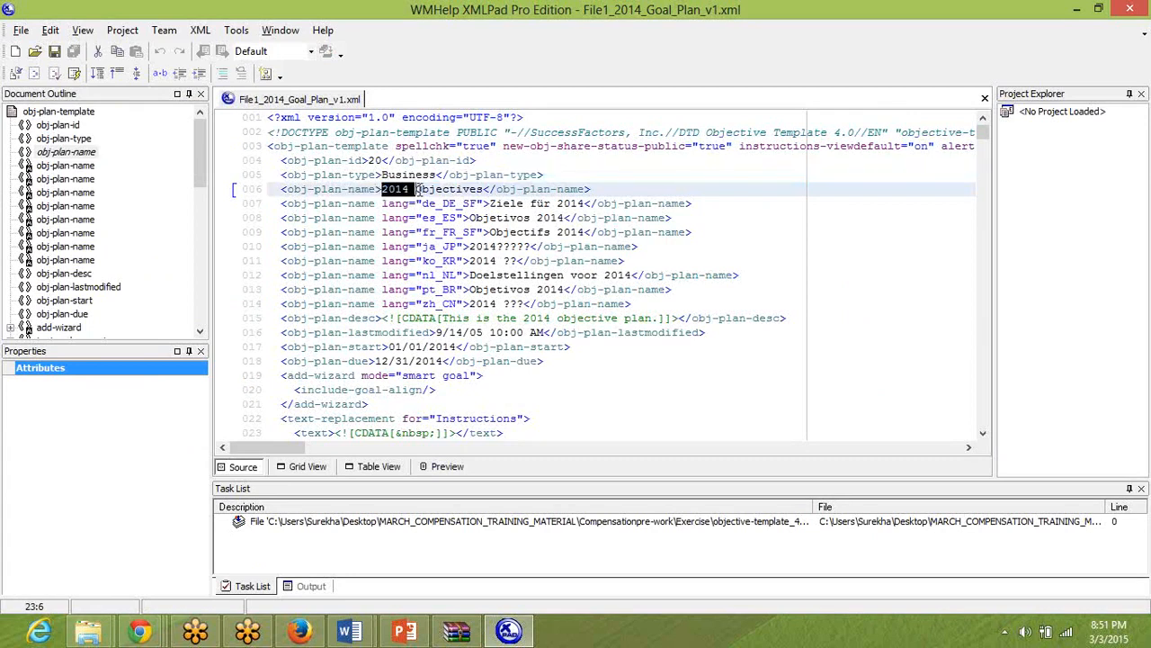
{"action": "left_click", "coordinate": [414, 189]}
{"action": "type", "text": "Feb"}
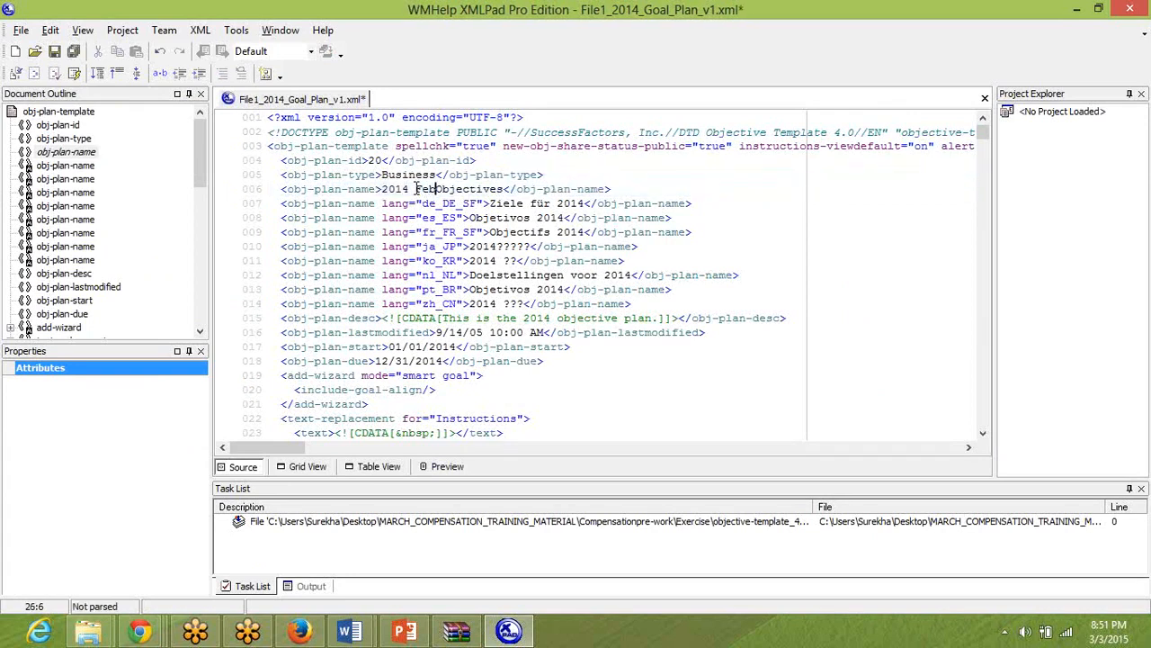
{"action": "key", "text": "BackSpace"}
{"action": "key", "text": "BackSpace"}
{"action": "key", "text": "BackSpace"}
{"action": "type", "text": "March"}
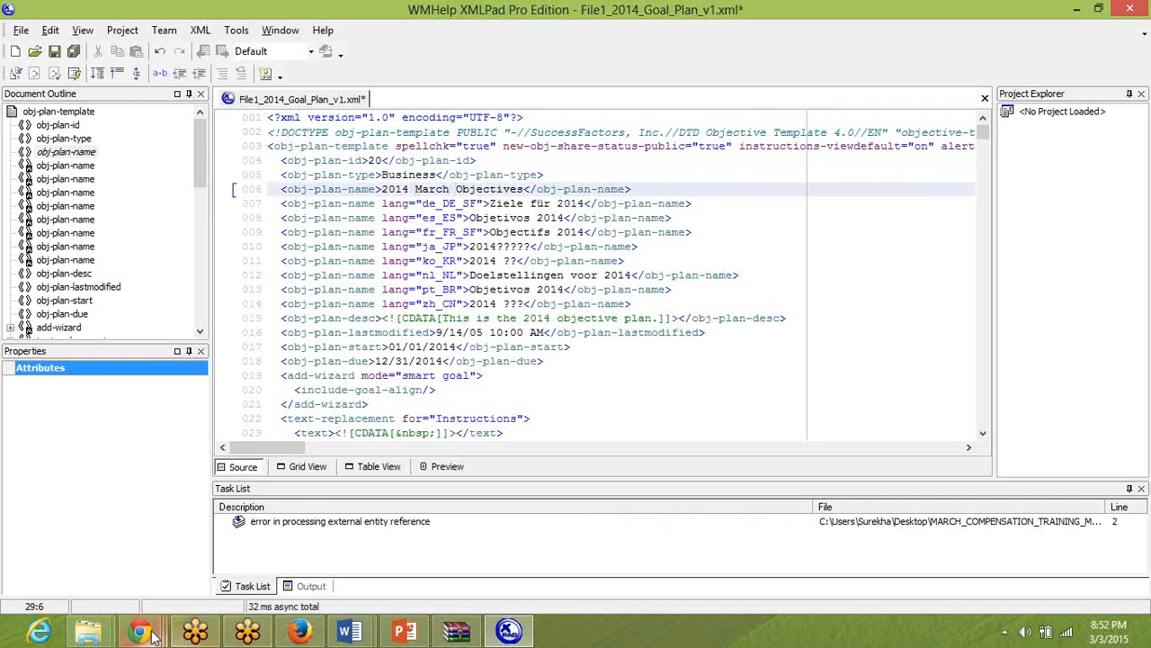
Switch to Provisioning in Chrome, cancel the pending template file selection and look over the existing goal template names.
{"action": "left_click", "coordinate": [149, 633]}
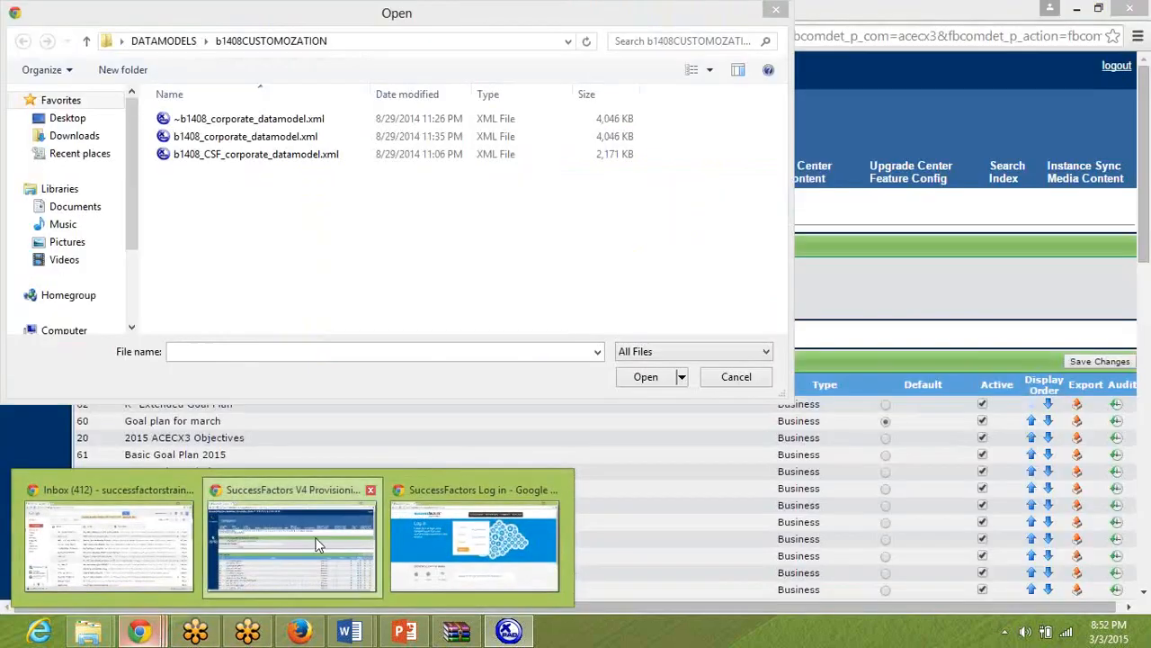
{"action": "left_click", "coordinate": [317, 543]}
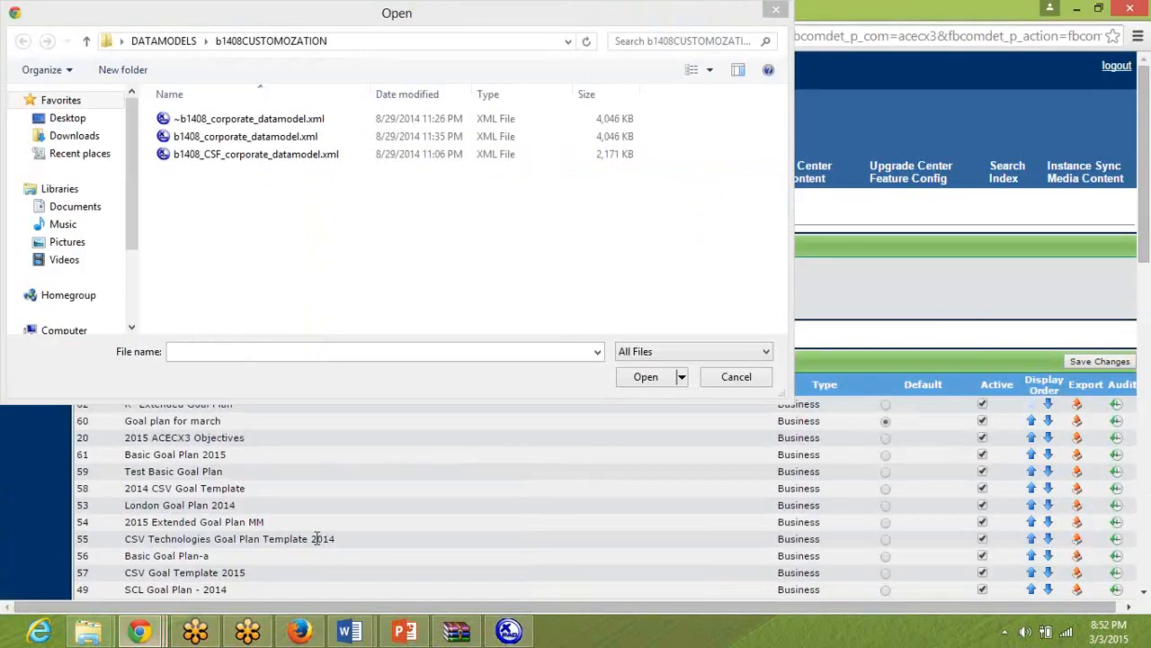
{"action": "left_click", "coordinate": [557, 403]}
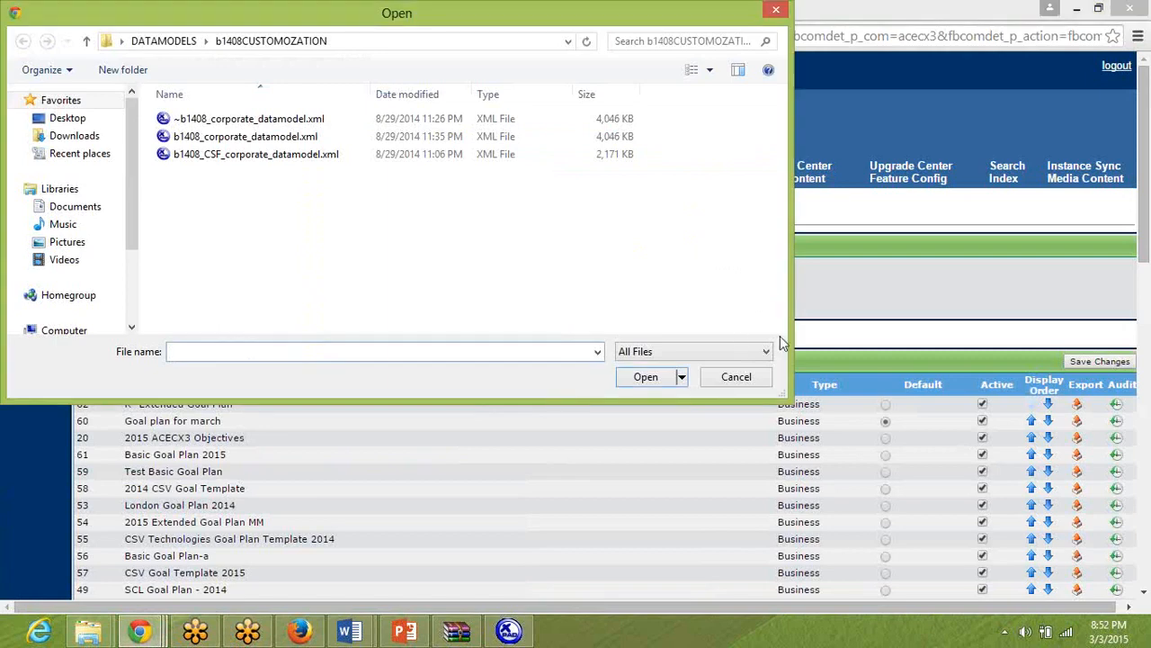
{"action": "left_click", "coordinate": [735, 377]}
{"action": "scroll", "coordinate": [750, 381], "scroll_direction": "down", "scroll_amount": 10}
{"action": "scroll", "coordinate": [751, 380], "scroll_direction": "up", "scroll_amount": 5}
{"action": "scroll", "coordinate": [751, 381], "scroll_direction": "up", "scroll_amount": 5}
Switch back to XMLPad, change the default obj-plan-name to "2015 March Goal Plan Template" and save the file.
{"action": "key", "text": "alt+Tab"}
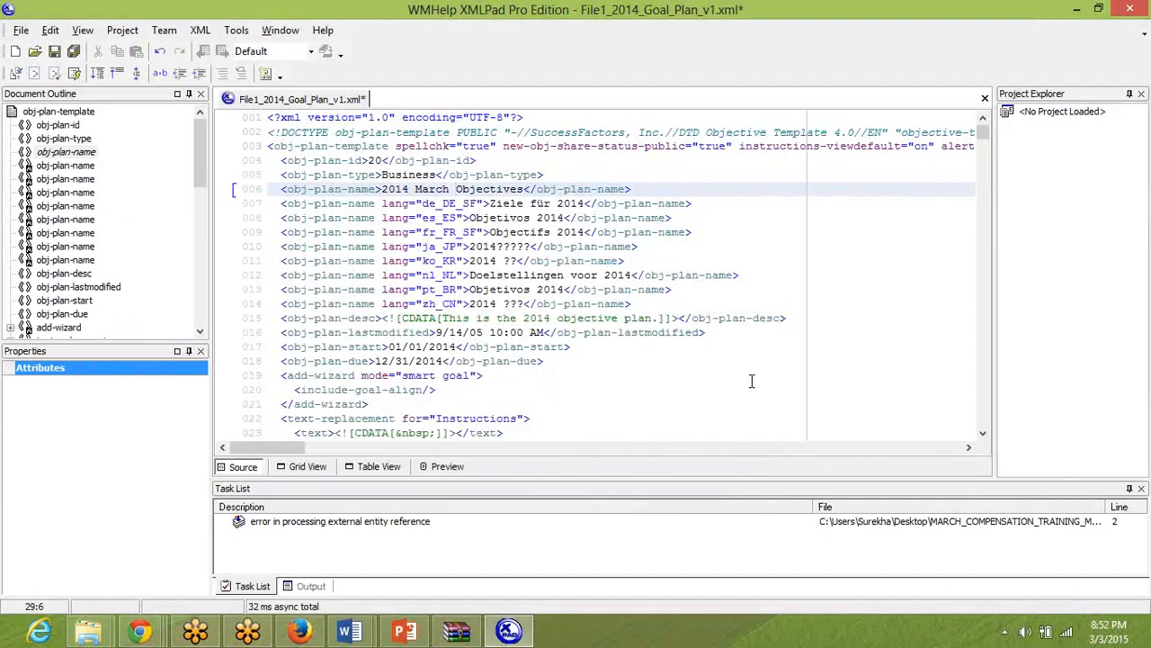
{"action": "key", "text": "Left"}
{"action": "key", "text": "Left"}
{"action": "key", "text": "Left"}
{"action": "key", "text": "Left"}
{"action": "key", "text": "Left"}
{"action": "key", "text": "Left"}
{"action": "key", "text": "Left"}
{"action": "key", "text": "BackSpace"}
{"action": "type", "text": "5"}
{"action": "key", "text": "Right"}
{"action": "key", "text": "Right"}
{"action": "key", "text": "Right"}
{"action": "key", "text": "Right"}
{"action": "key", "text": "Right"}
{"action": "key", "text": "Right"}
{"action": "key", "text": "Right"}
{"action": "type", "text": "Goal Plan "}
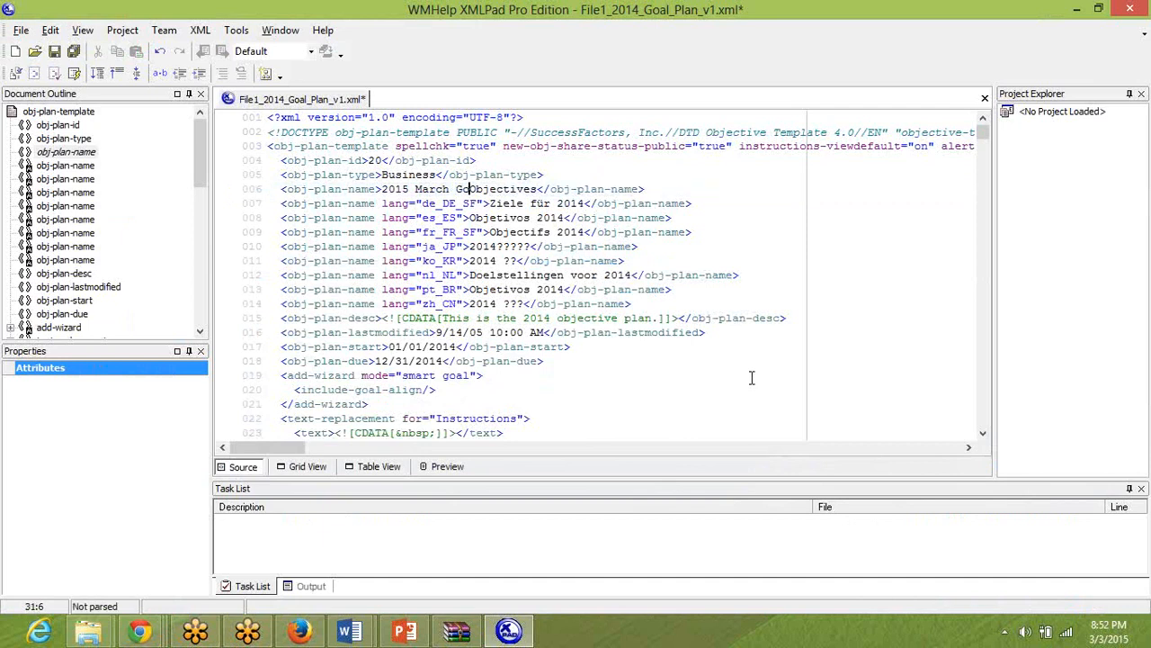
{"action": "type", "text": "Template"}
{"action": "key", "text": "Delete"}
{"action": "key", "text": "Delete"}
{"action": "key", "text": "Delete"}
{"action": "key", "text": "Delete"}
{"action": "key", "text": "Delete"}
{"action": "key", "text": "Delete"}
{"action": "key", "text": "Delete"}
{"action": "key", "text": "Delete"}
{"action": "key", "text": "Delete"}
{"action": "key", "text": "Delete"}
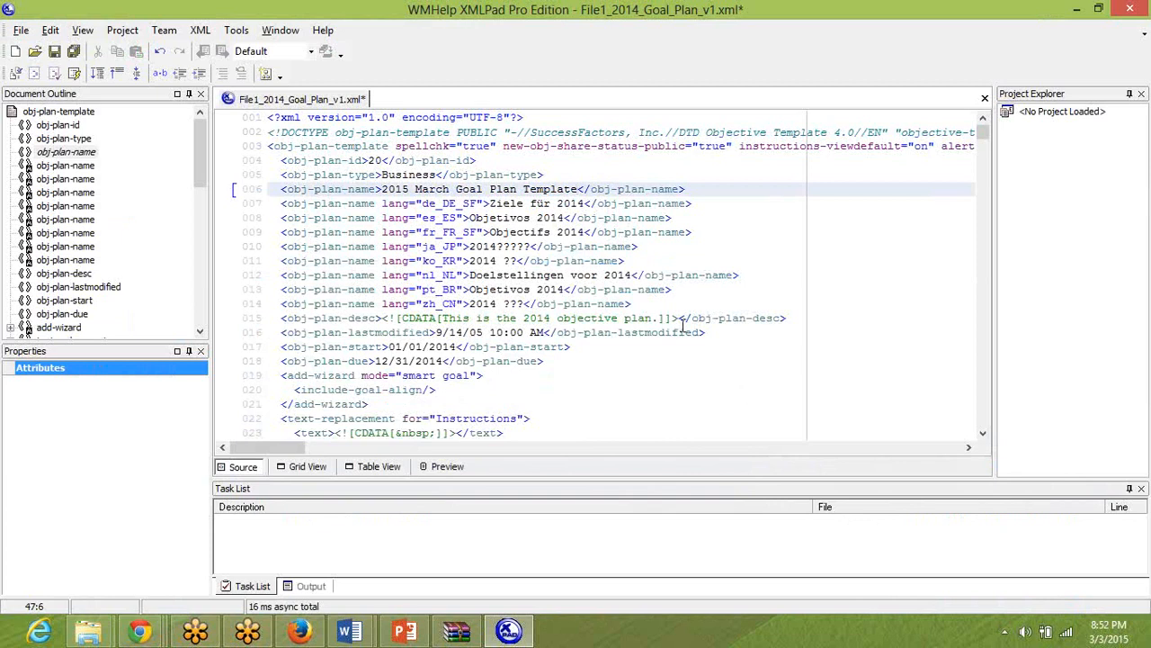
{"action": "key", "text": "ctrl+s"}
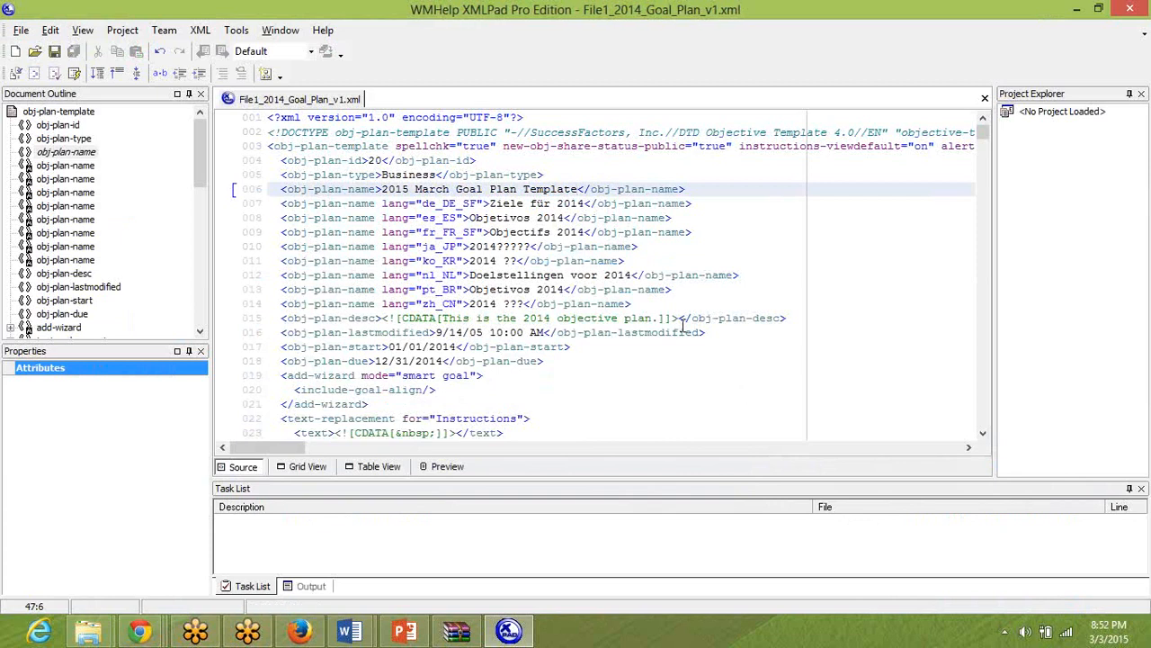
Set the plan start date to 01/01/2015 and the due date to 12/31/2015, then save the file and close XMLPad.
{"action": "left_click", "coordinate": [456, 346]}
{"action": "key", "text": "BackSpace"}
{"action": "type", "text": "5"}
{"action": "key", "text": "Down"}
{"action": "key", "text": "Left"}
{"action": "key", "text": "Left"}
{"action": "key", "text": "BackSpace"}
{"action": "type", "text": "5"}
{"action": "key", "text": "ctrl+s"}
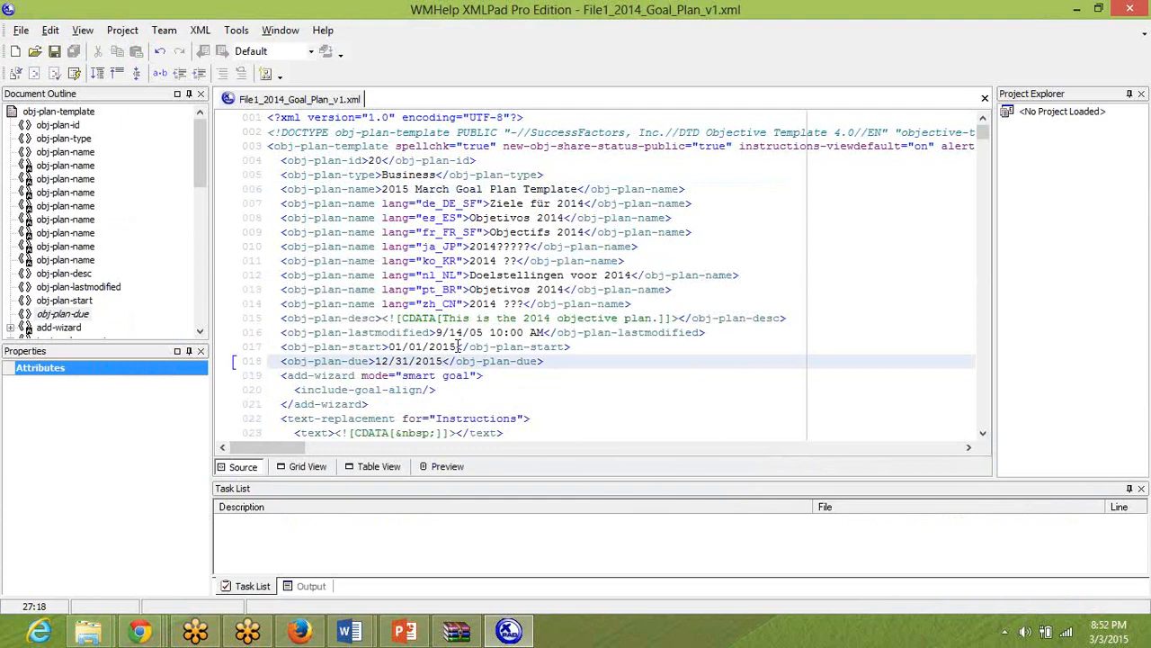
{"action": "key", "text": "alt+F4"}
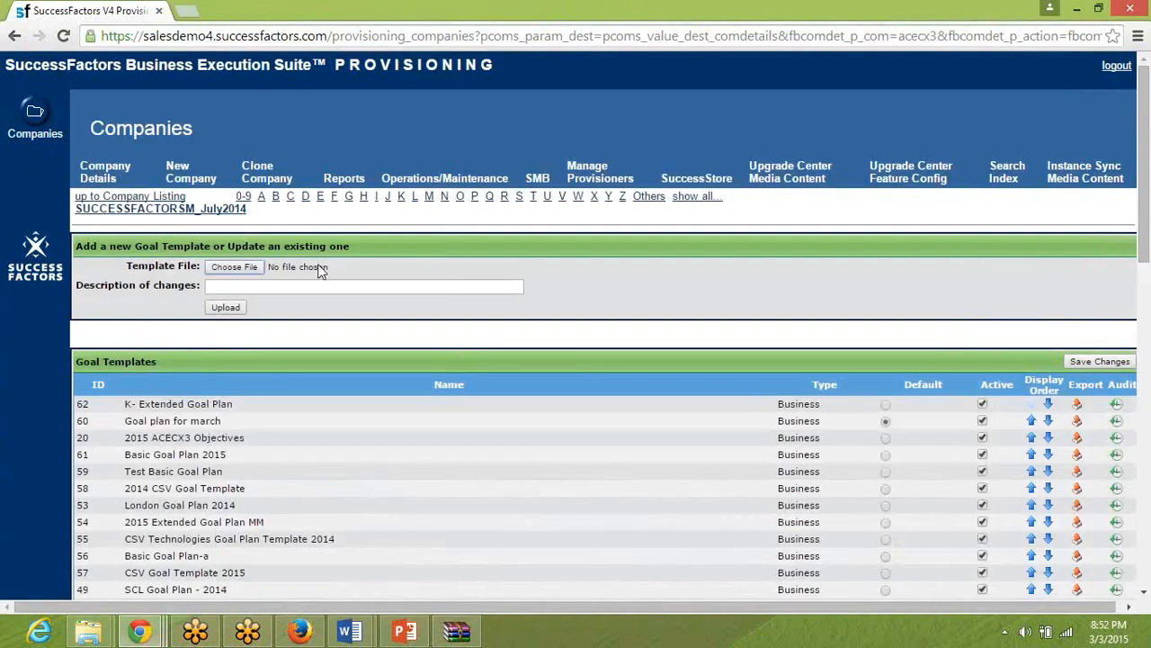
Choose File1_2014_Goal_Plan_v1.xml from the Exercise folder of the March compensation pre-work material on the desktop as the goal template file.
{"action": "left_click", "coordinate": [233, 267]}
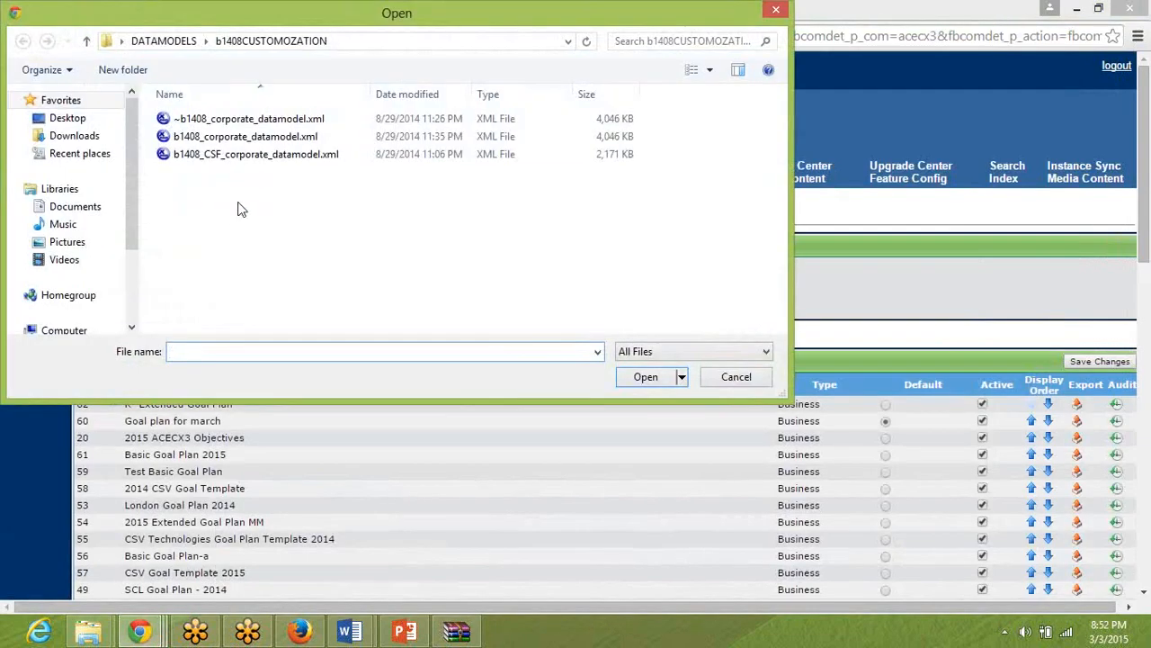
{"action": "left_click", "coordinate": [98, 120]}
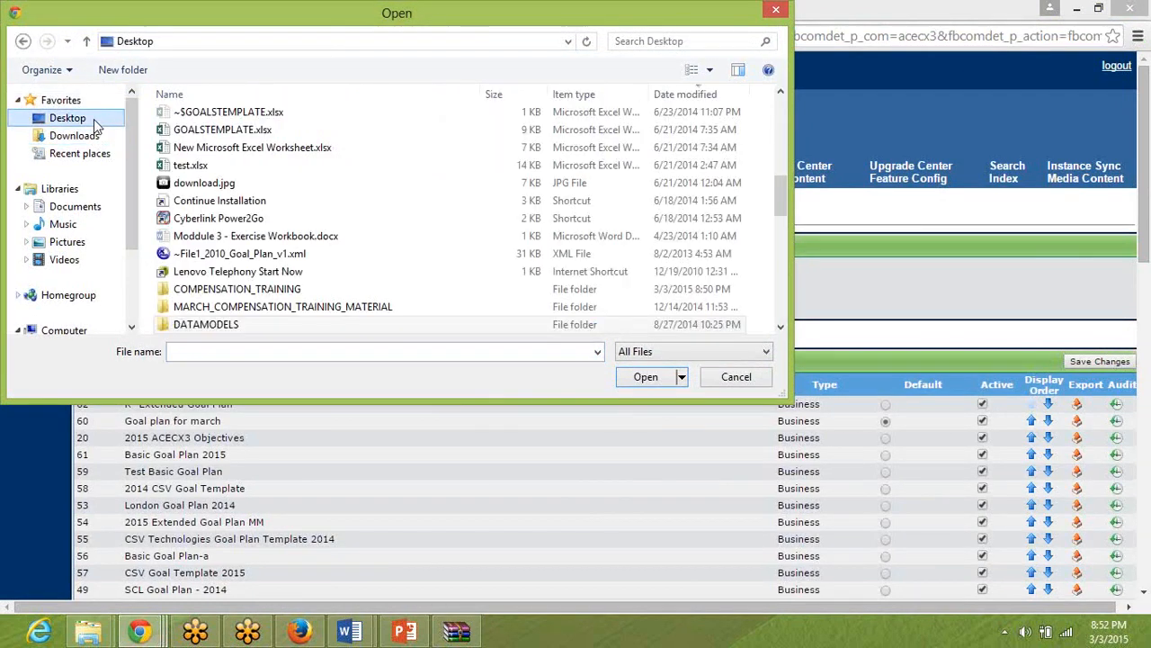
{"action": "double_click", "coordinate": [230, 306]}
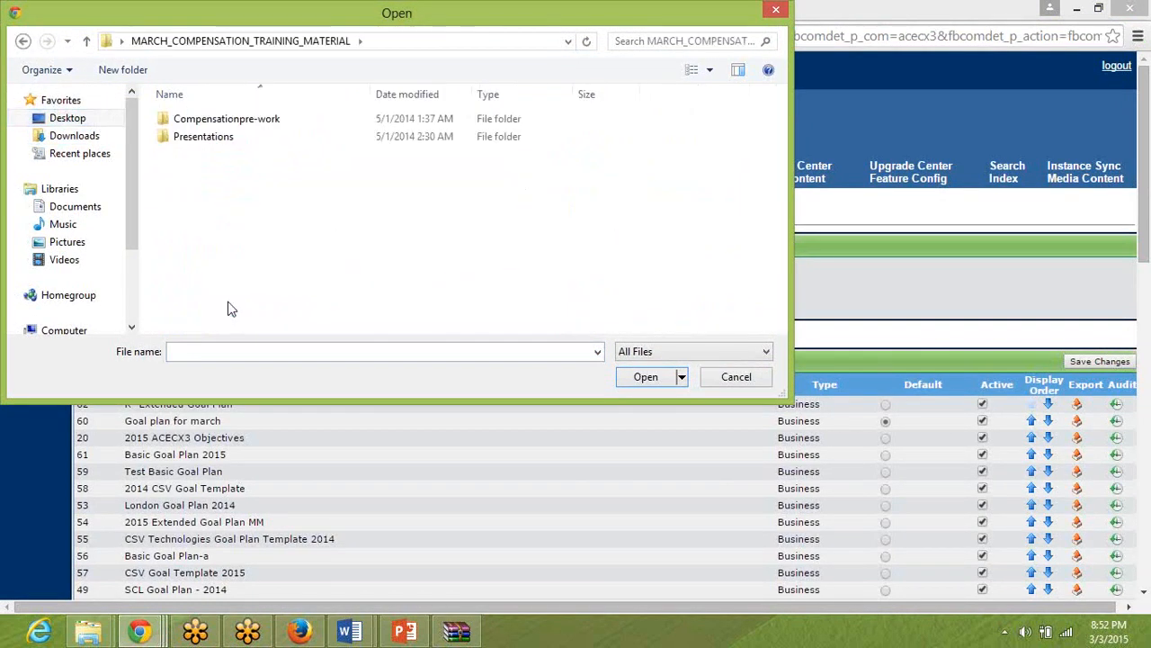
{"action": "double_click", "coordinate": [202, 120]}
{"action": "double_click", "coordinate": [213, 123]}
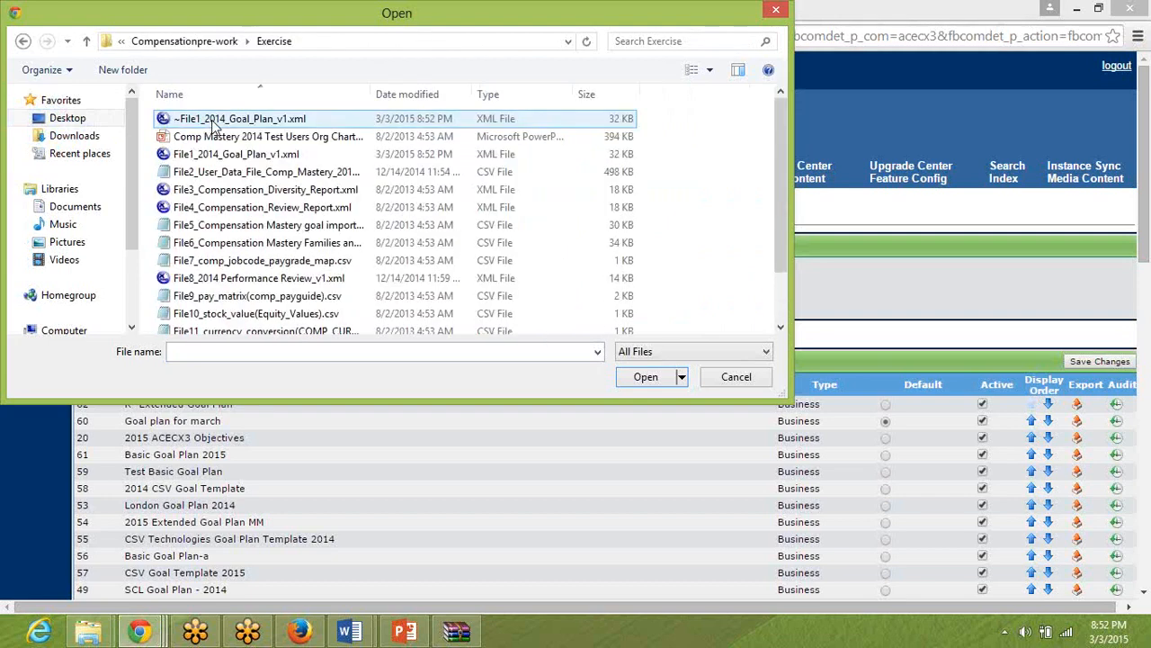
{"action": "double_click", "coordinate": [232, 156]}
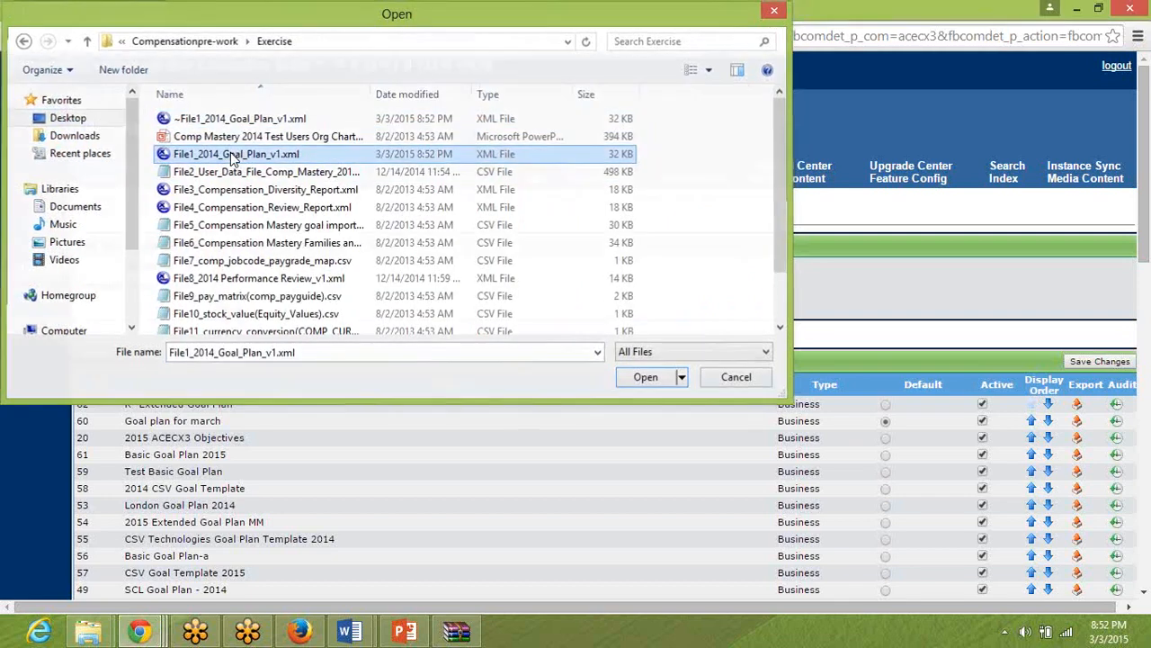
Upload the goal template with the change description "2015 March Goal Plan Tempalte" and check its name and ID in the template list.
{"action": "left_click", "coordinate": [239, 287]}
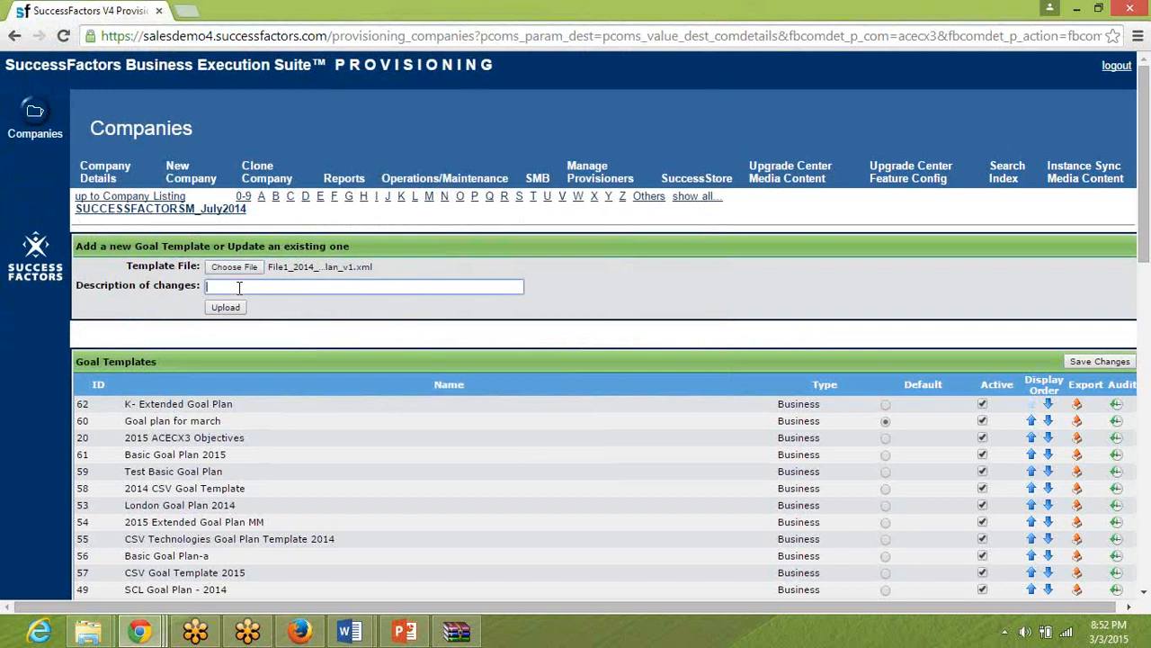
{"action": "type", "text": "2015 "}
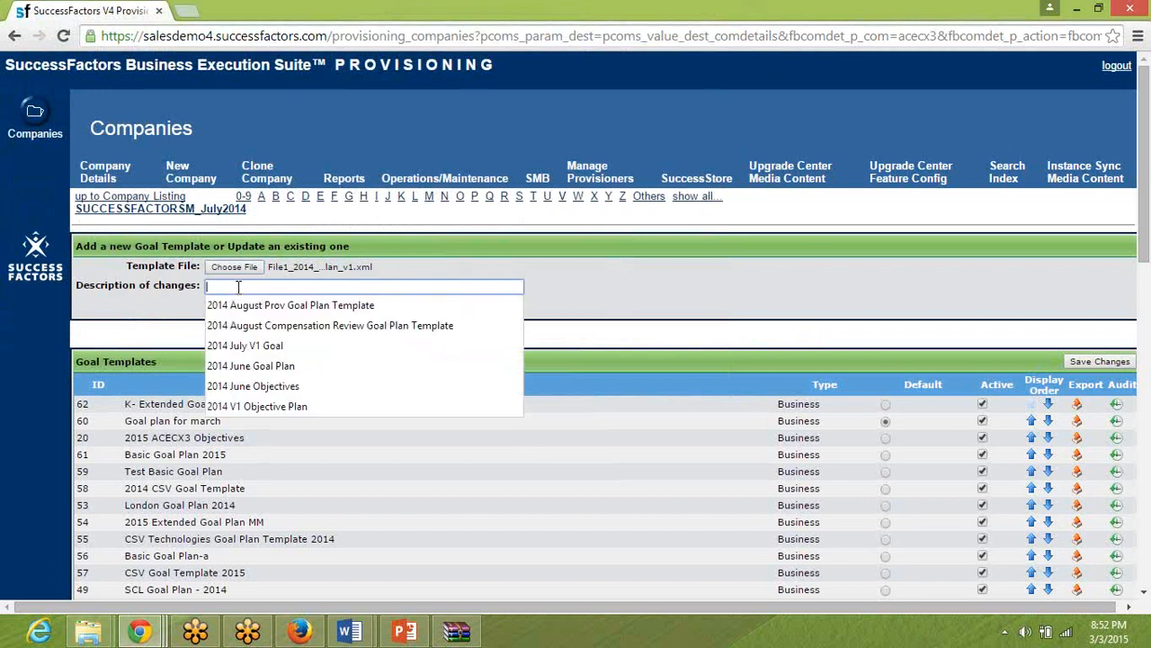
{"action": "type", "text": "March "}
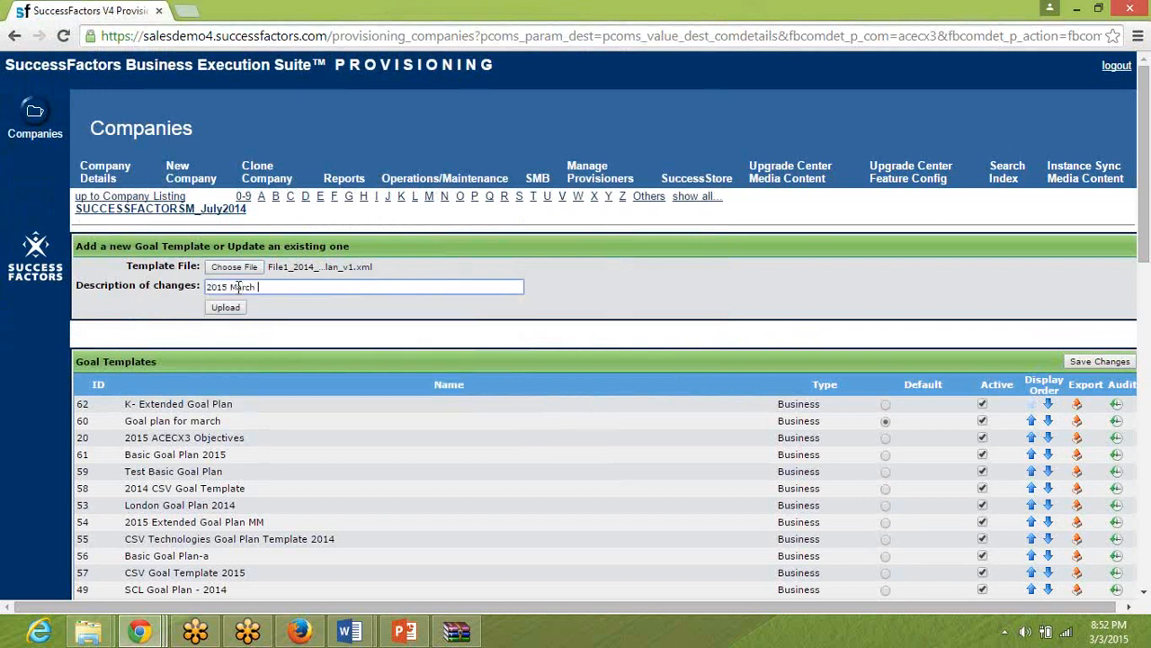
{"action": "type", "text": "Goal Plan Tempalte"}
{"action": "key", "text": "Tab"}
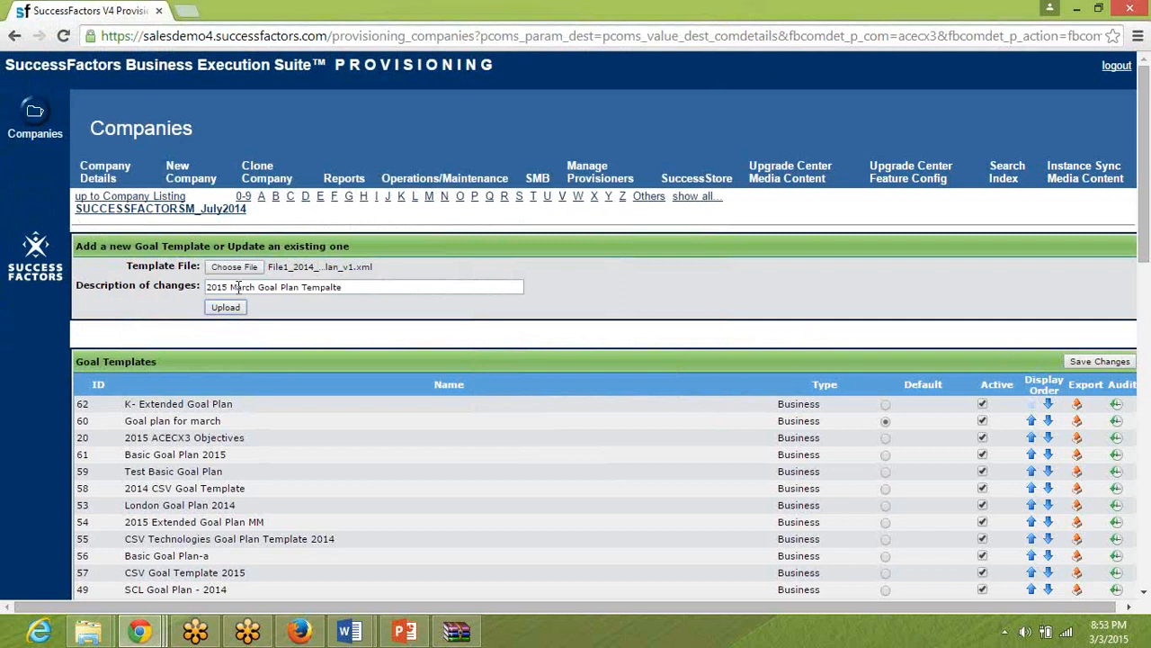
{"action": "left_click", "coordinate": [230, 312]}
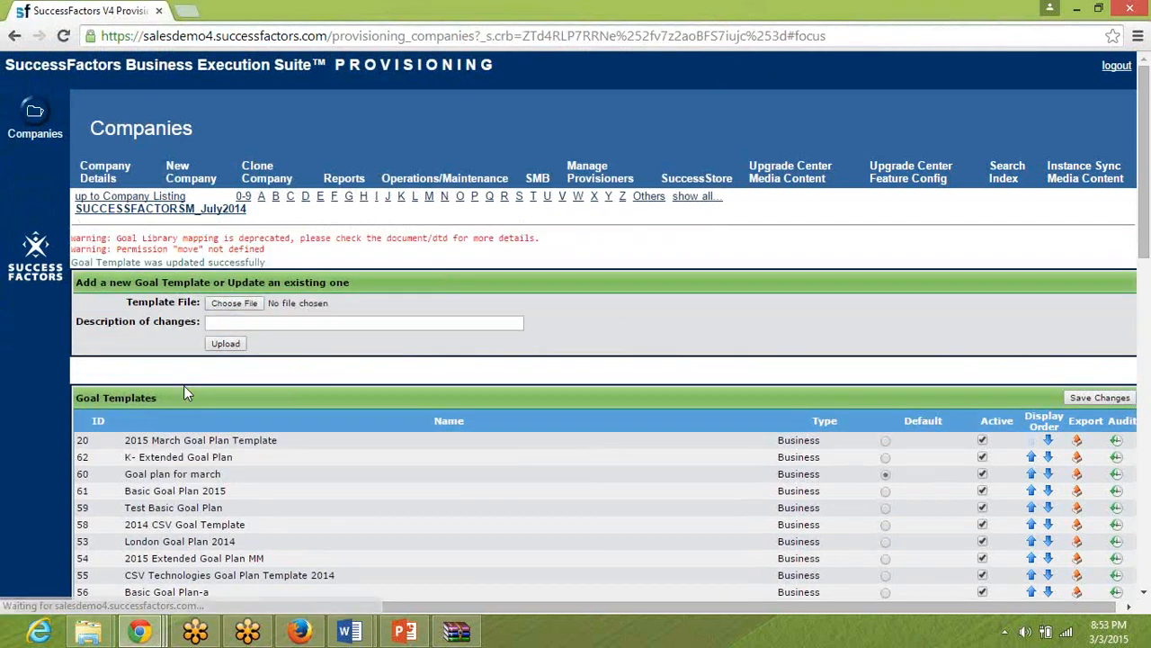
{"action": "triple_click", "coordinate": [133, 440]}
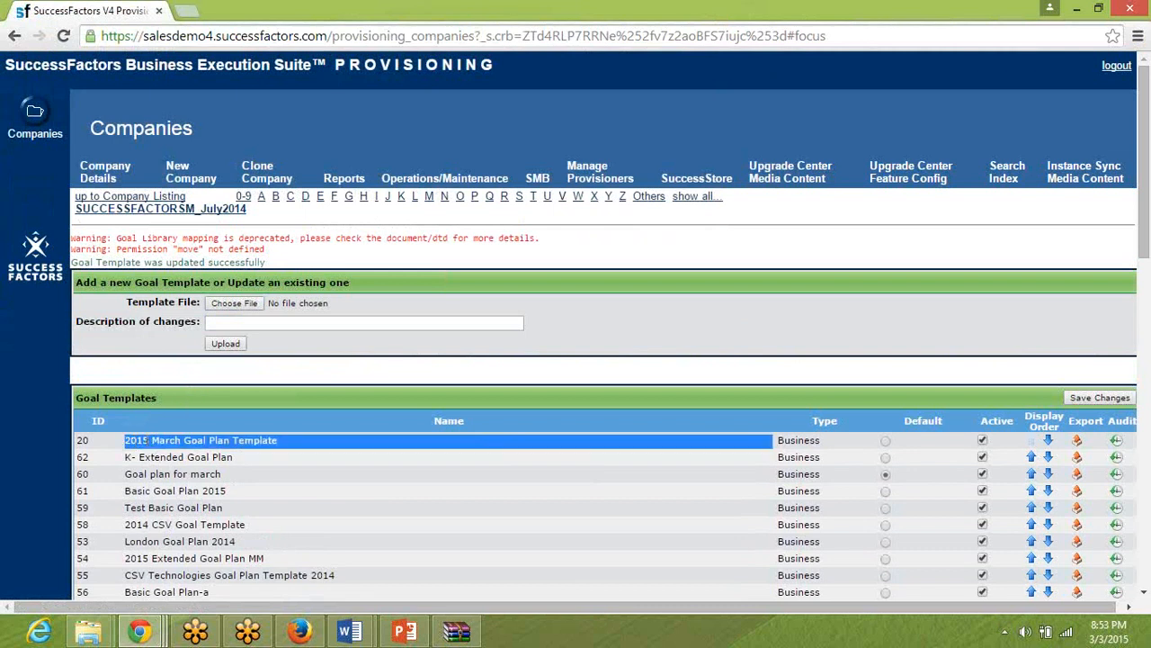
{"action": "triple_click", "coordinate": [81, 440]}
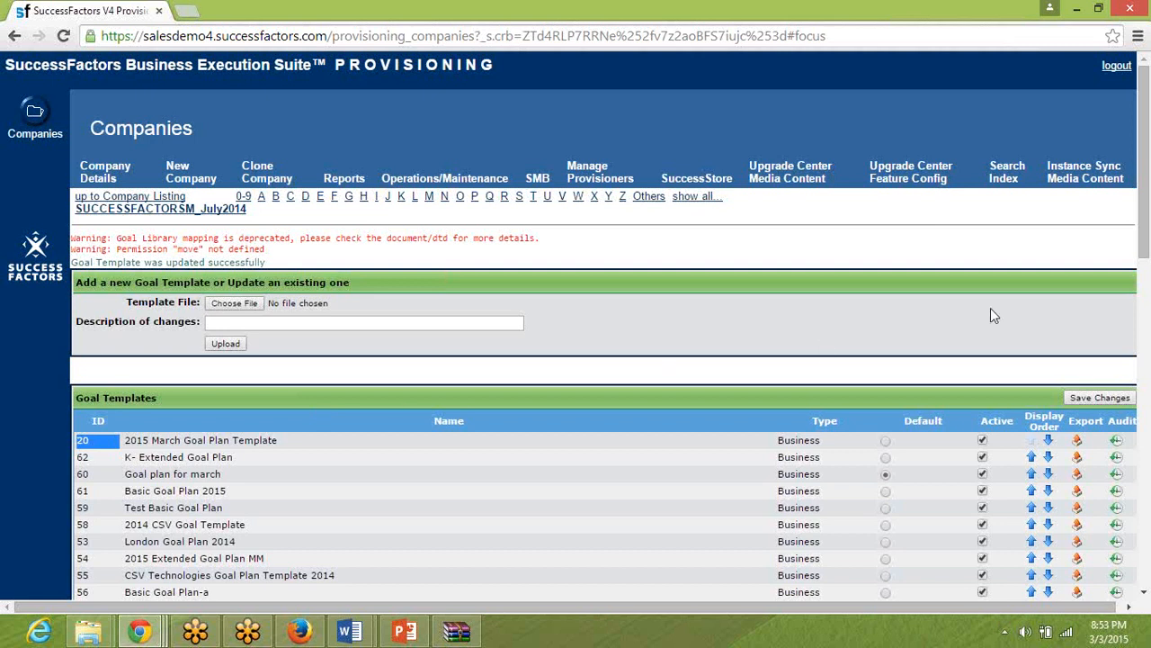
Switch to Firefox and preview the 2015 March Goal Plan Template among the goal plans in Manage Templates.
{"action": "left_click", "coordinate": [303, 632]}
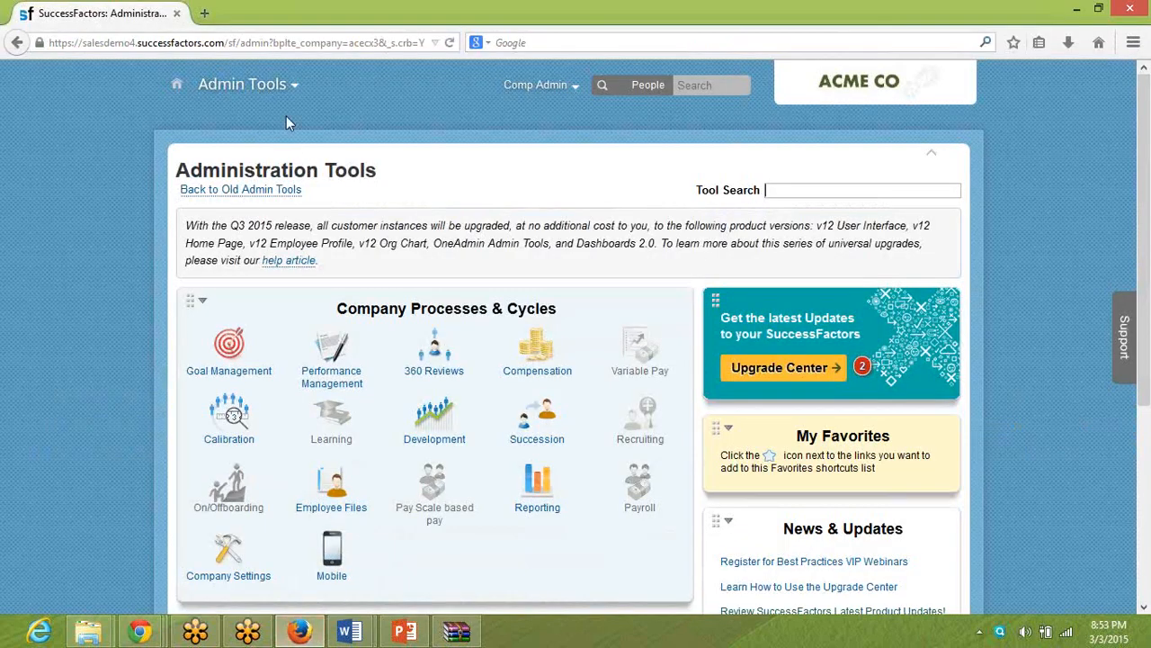
{"action": "left_click", "coordinate": [229, 349]}
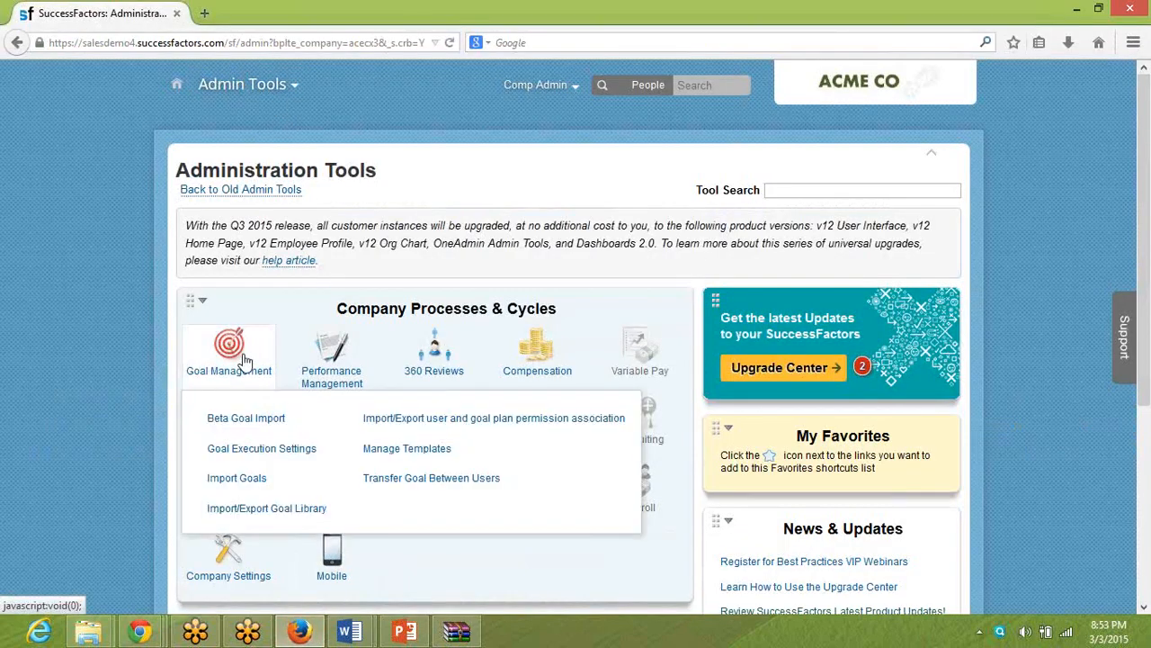
{"action": "left_click", "coordinate": [386, 455]}
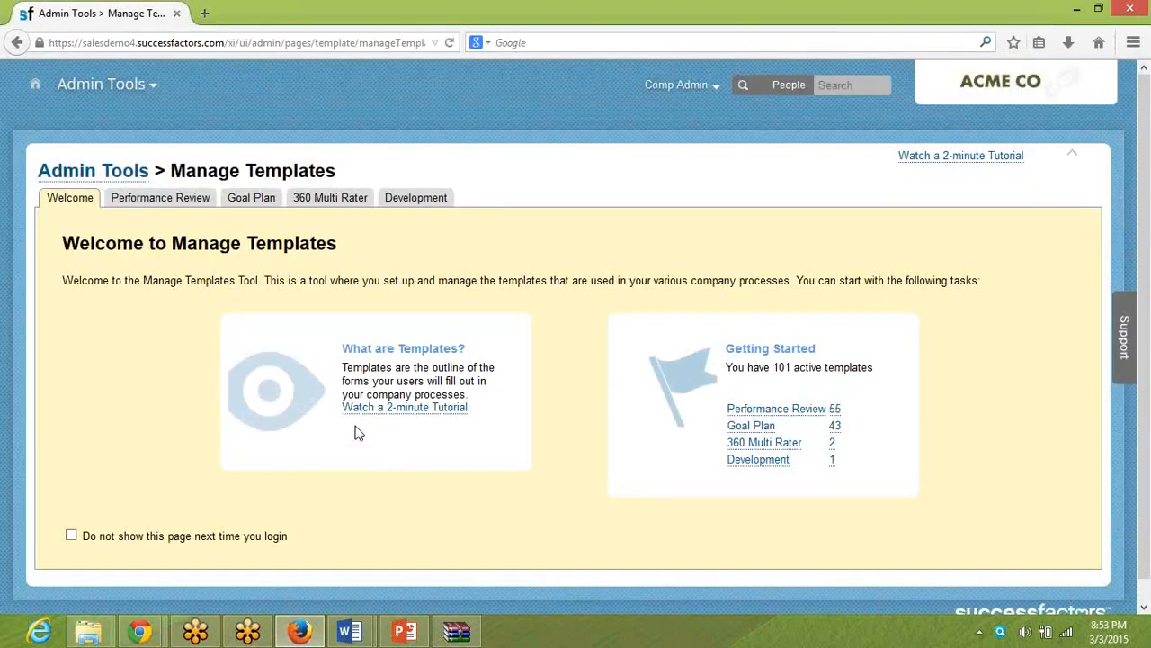
{"action": "left_click", "coordinate": [251, 197]}
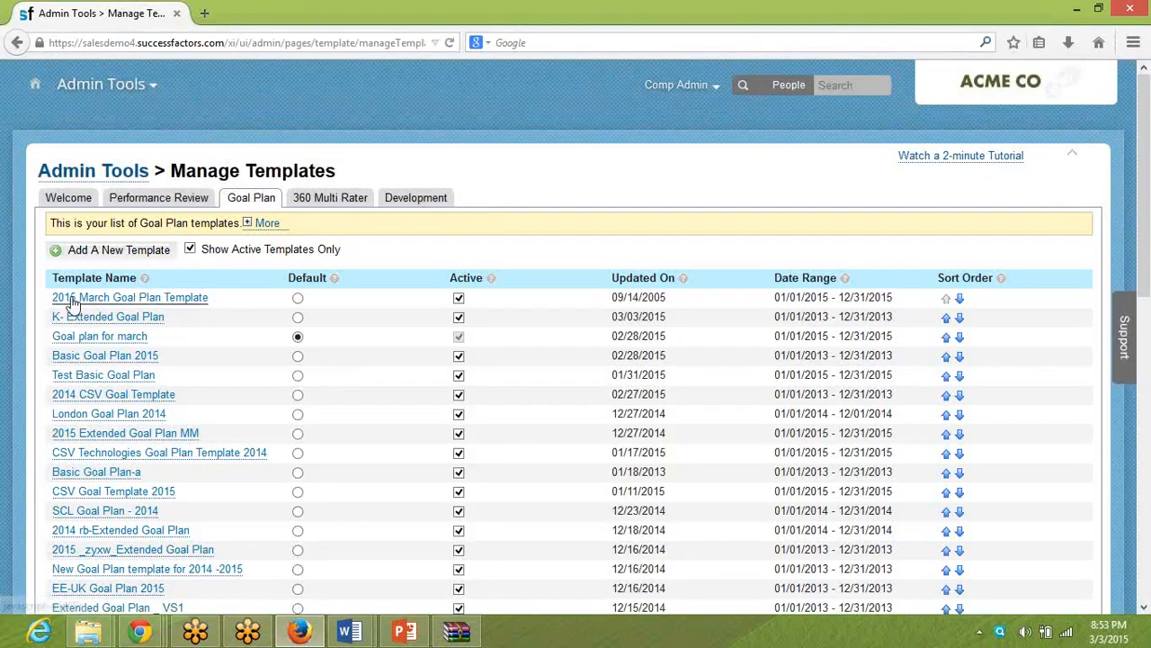
{"action": "left_click", "coordinate": [162, 298]}
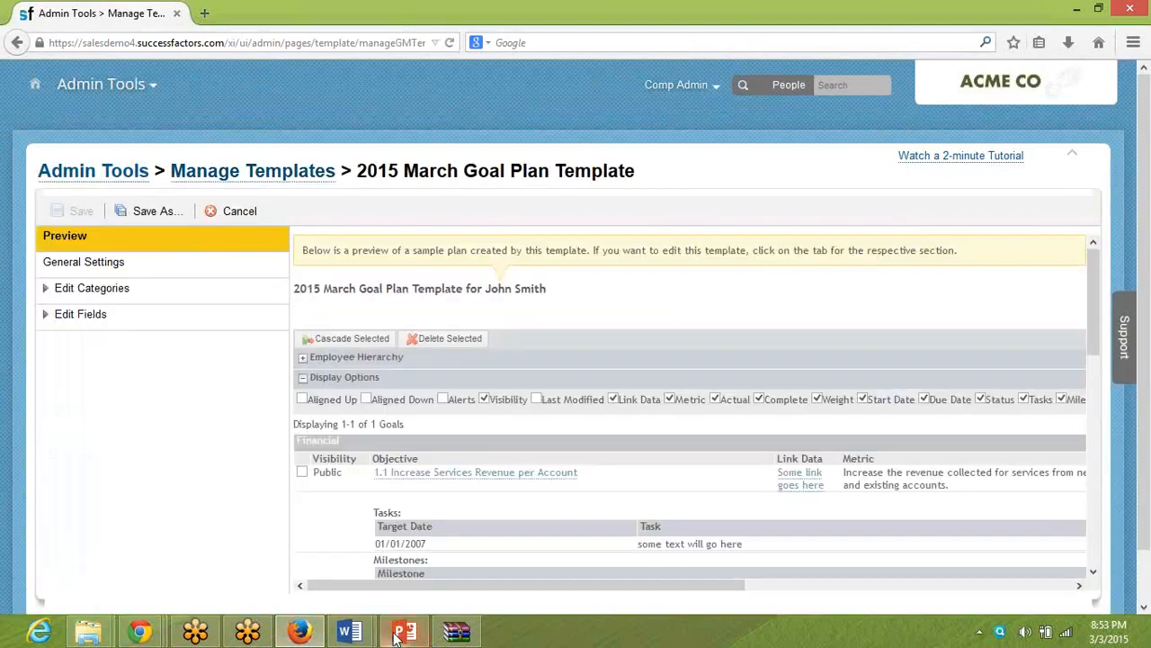
Switch to the pre-work document in Word and review the goal plan import instructions, including setting the plan as default.
{"action": "mouse_move", "coordinate": [363, 637]}
{"action": "left_click", "coordinate": [280, 561]}
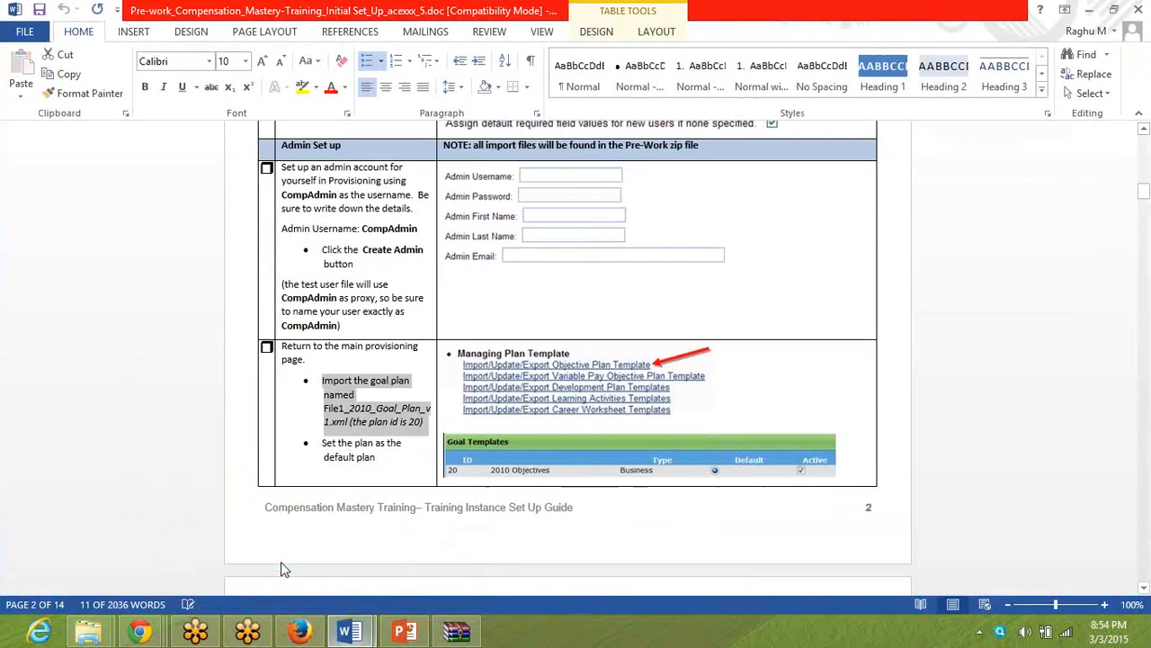
{"action": "double_click", "coordinate": [358, 409]}
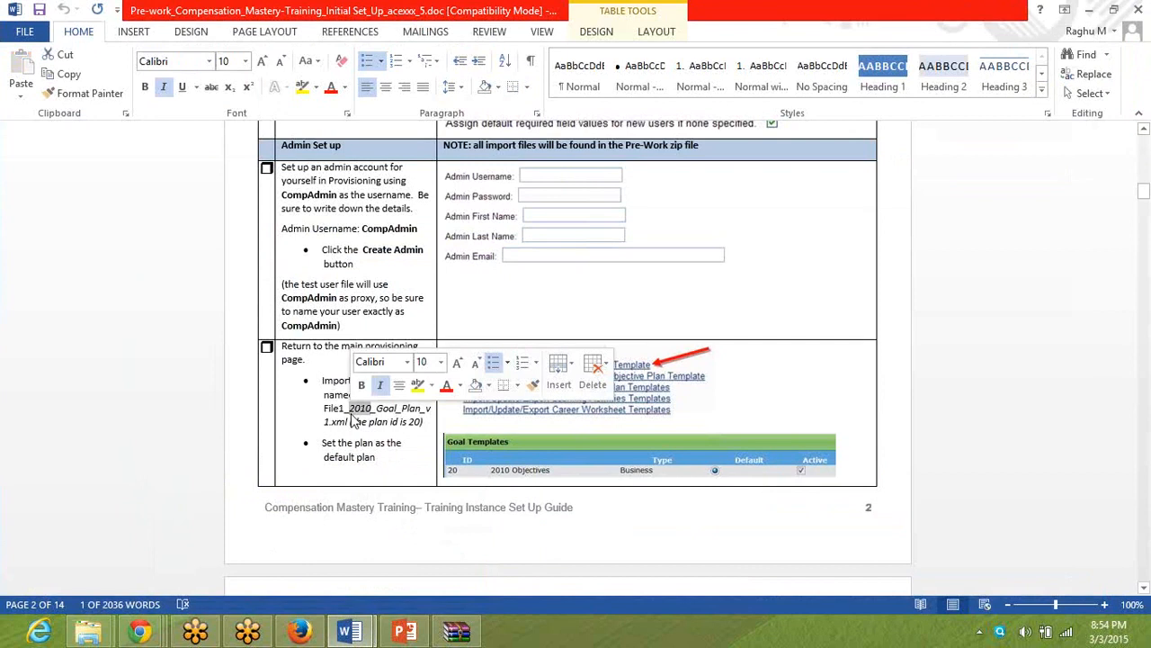
{"action": "key", "text": "Page_Down"}
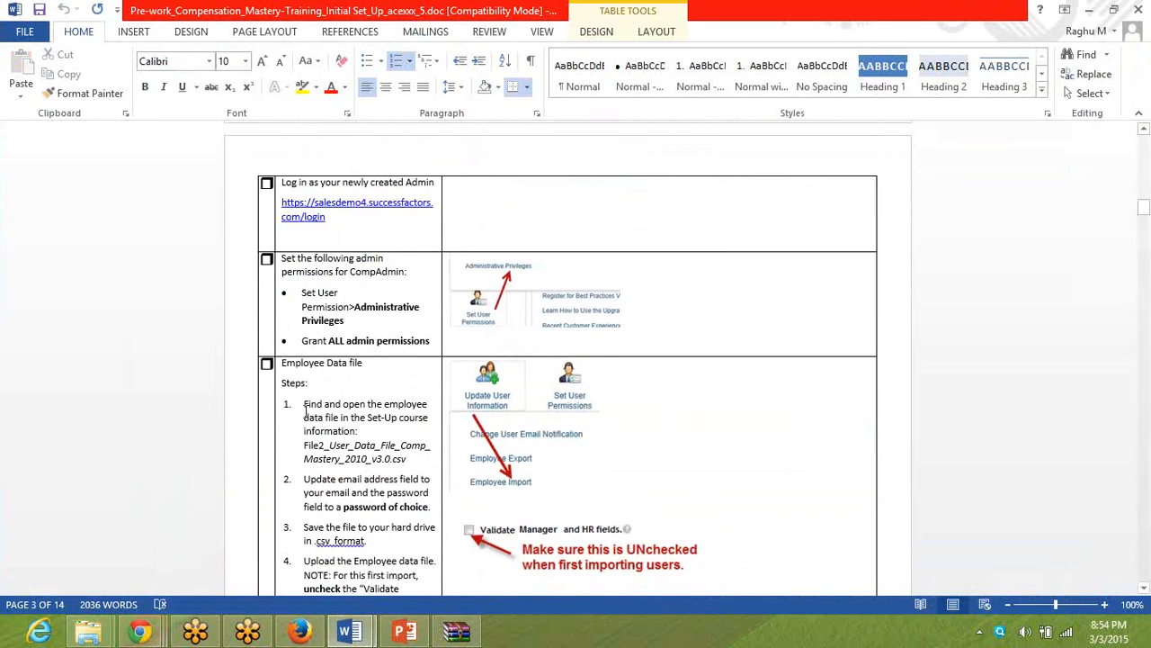
{"action": "key", "text": "Page_Up"}
{"action": "double_click", "coordinate": [337, 461]}
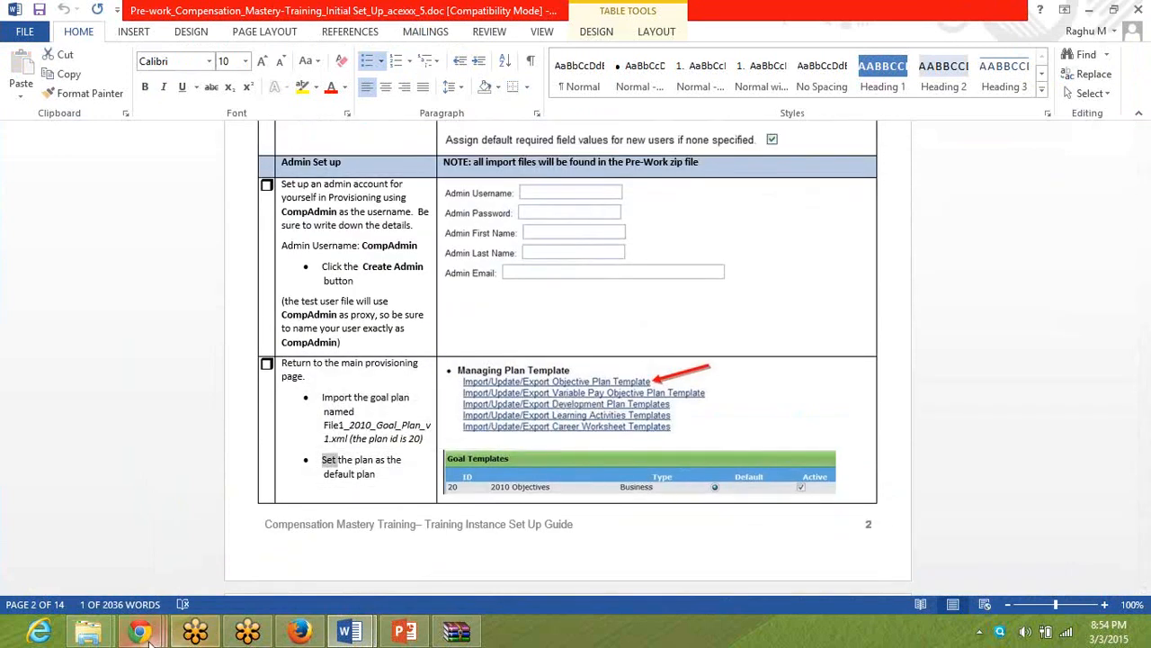
Switch to Provisioning in Chrome, make the 2015 March Goal Plan Template the default goal plan and save the changes.
{"action": "mouse_move", "coordinate": [144, 634]}
{"action": "left_click", "coordinate": [307, 557]}
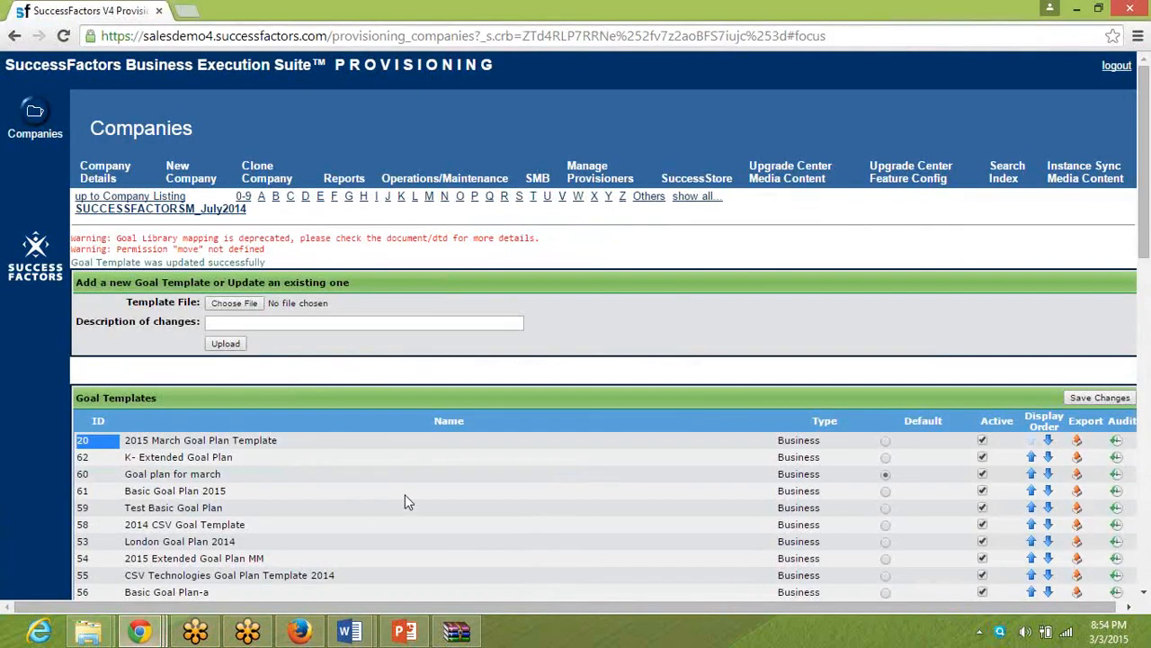
{"action": "left_click", "coordinate": [885, 440]}
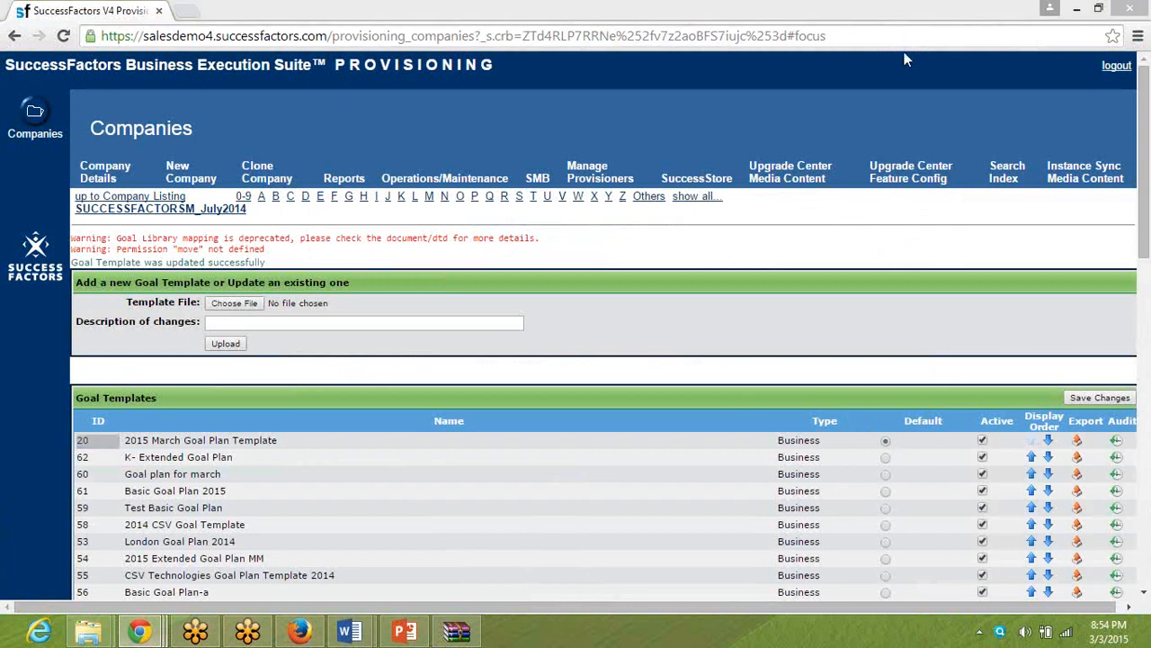
{"action": "left_click", "coordinate": [1086, 399]}
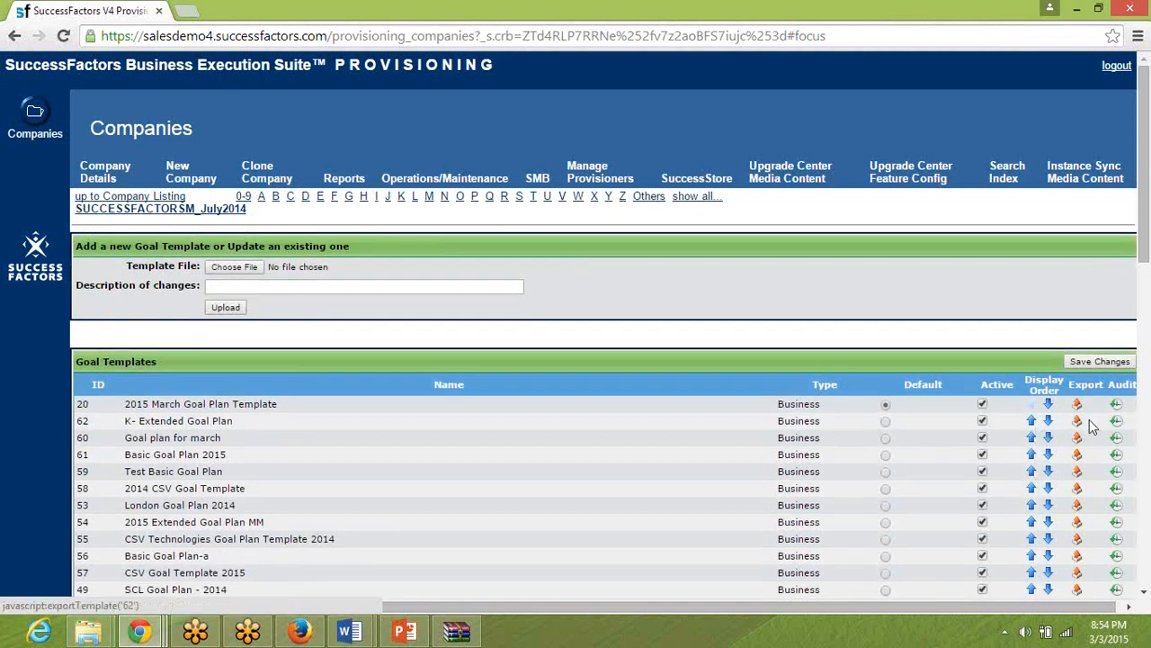
Return to the pre-work document in Word and read the instructions on the admin permissions for CompAdmin.
{"action": "key", "text": "alt+Tab"}
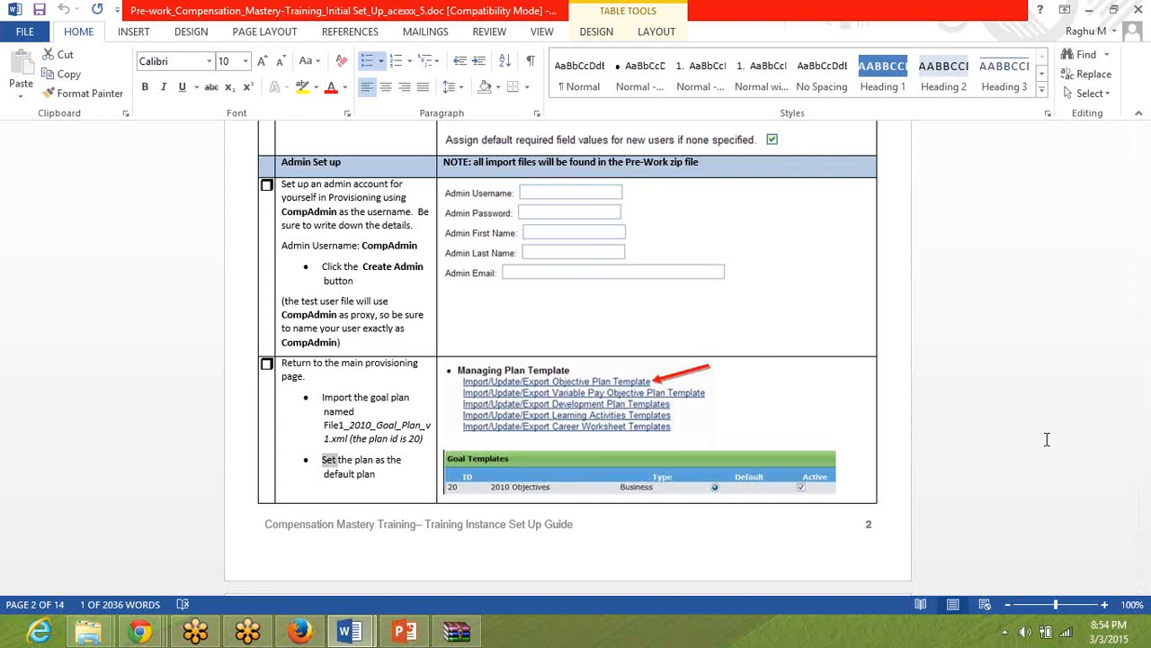
{"action": "key", "text": "Page_Down"}
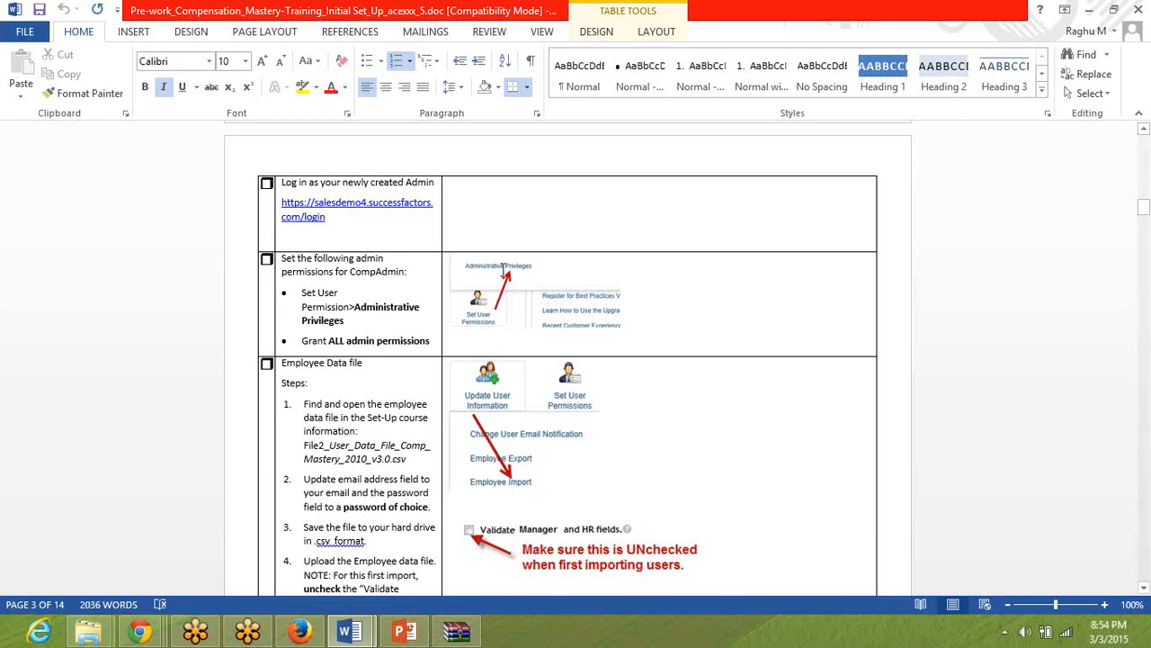
{"action": "left_click", "coordinate": [382, 274]}
{"action": "double_click", "coordinate": [382, 274]}
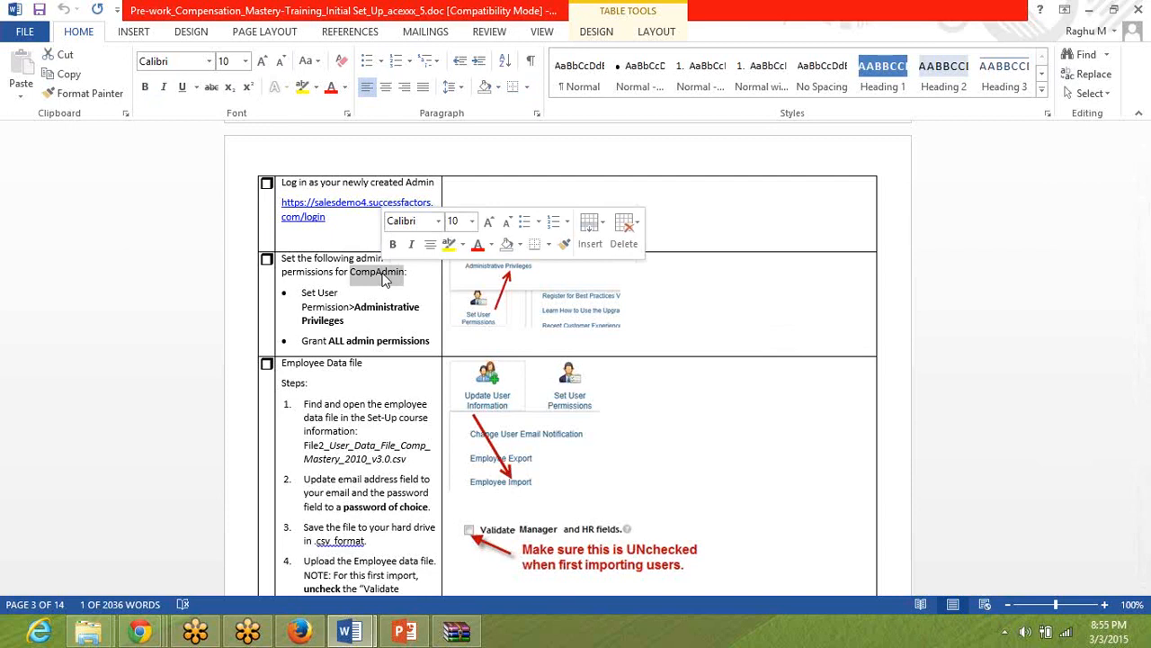
Switch to Firefox and try to leave the goal template preview for the Admin Tools page.
{"action": "mouse_move", "coordinate": [155, 637]}
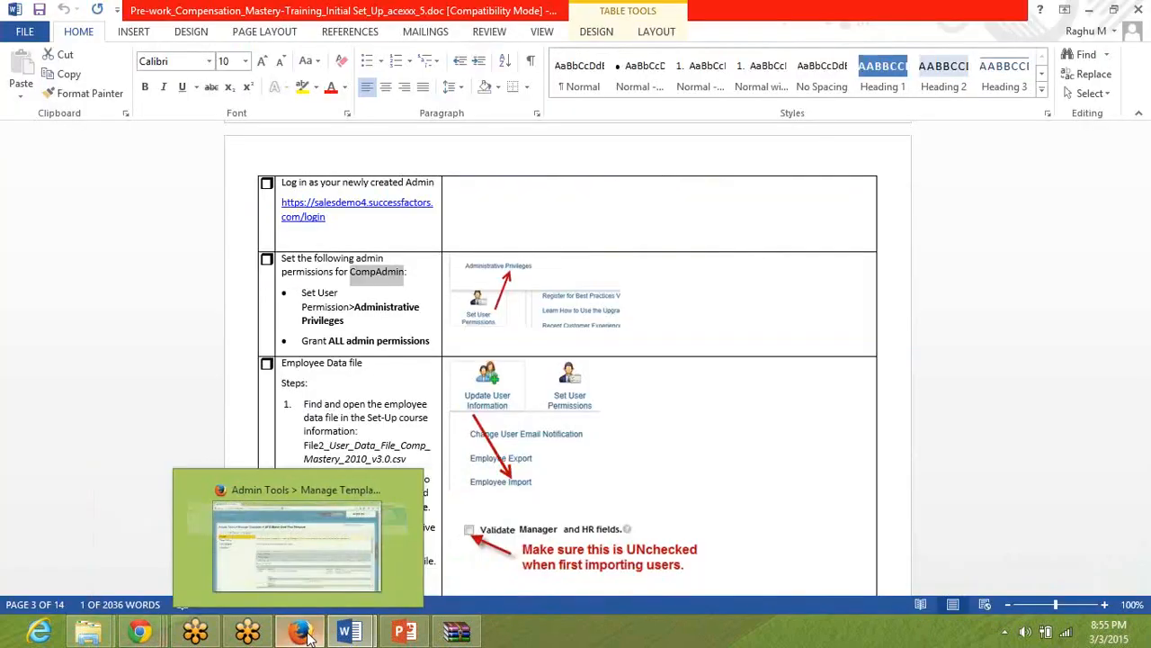
{"action": "left_click", "coordinate": [301, 632]}
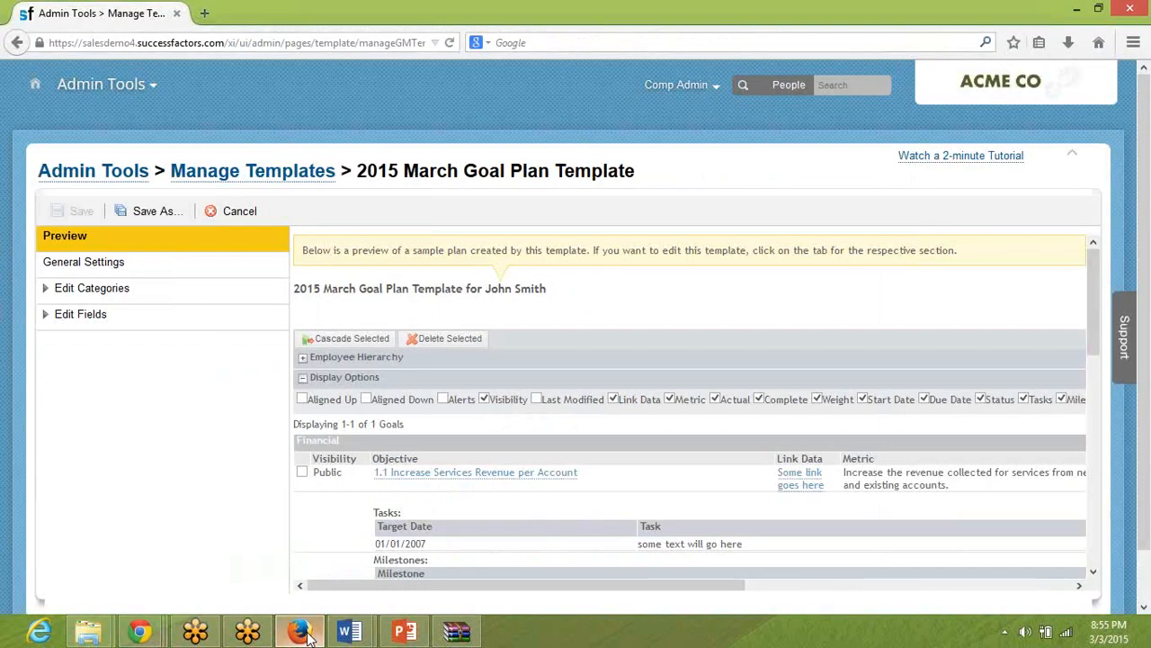
{"action": "left_click", "coordinate": [134, 95]}
{"action": "left_click", "coordinate": [103, 290]}
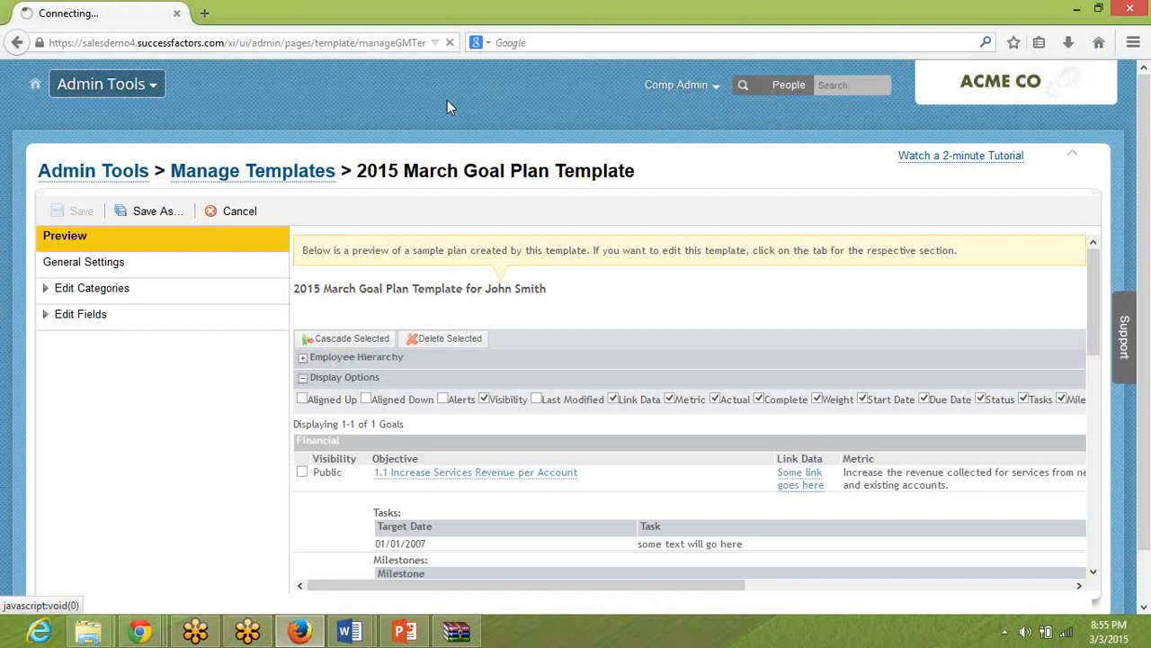
{"action": "left_click", "coordinate": [126, 176]}
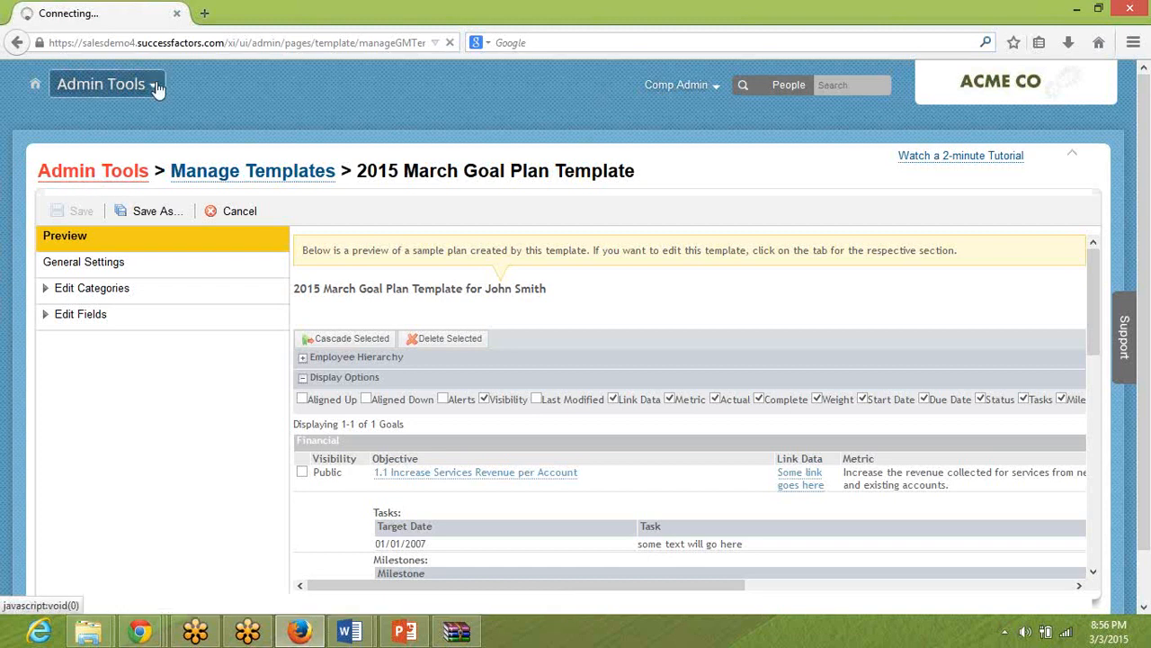
{"action": "left_click", "coordinate": [205, 42]}
{"action": "type", "text": "sales"}
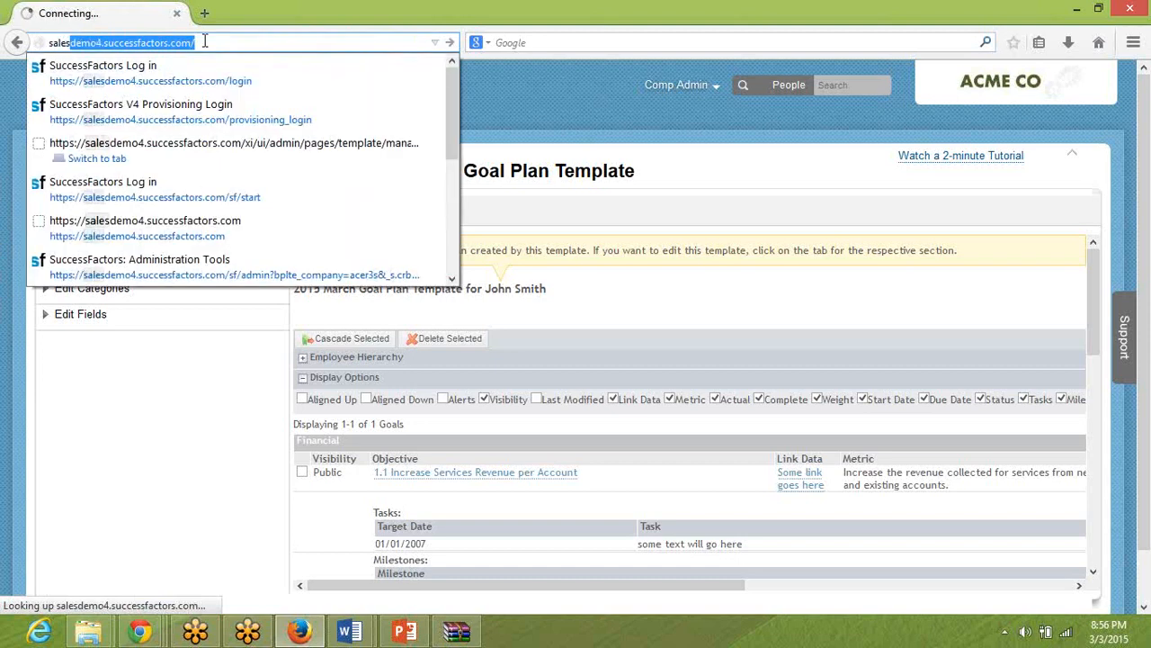
{"action": "key", "text": "Escape"}
{"action": "key", "text": "Escape"}
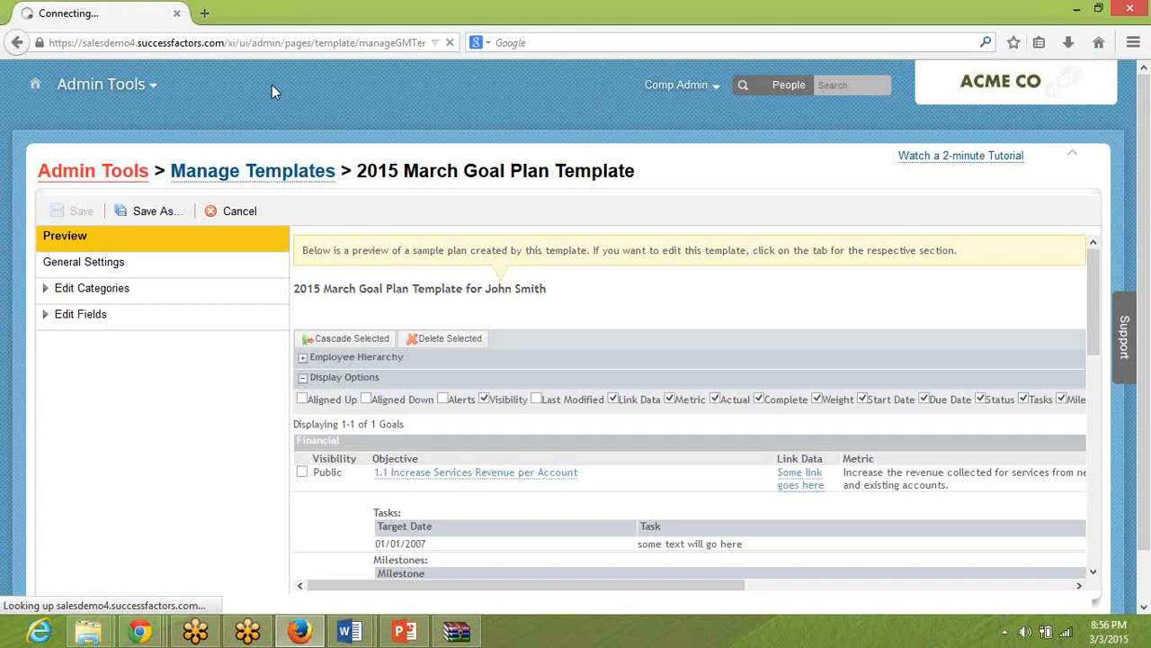
Close Firefox and restart it from the desktop, declining to make it the default browser.
{"action": "key", "text": "alt+F4"}
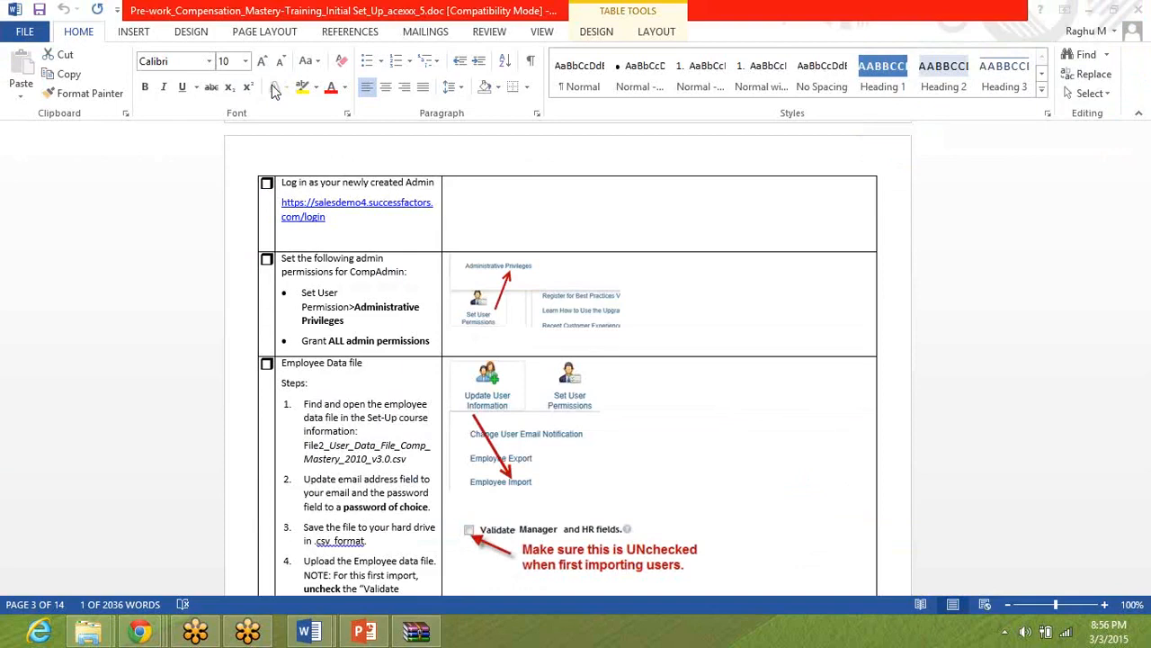
{"action": "mouse_move", "coordinate": [144, 630]}
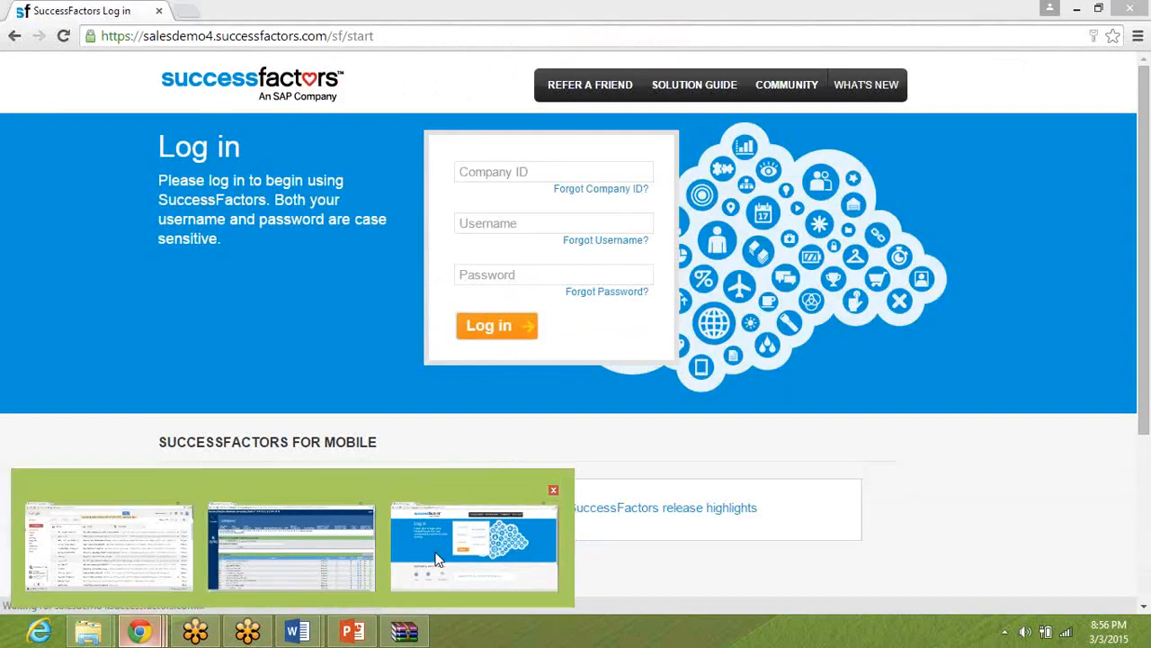
{"action": "left_click", "coordinate": [438, 560]}
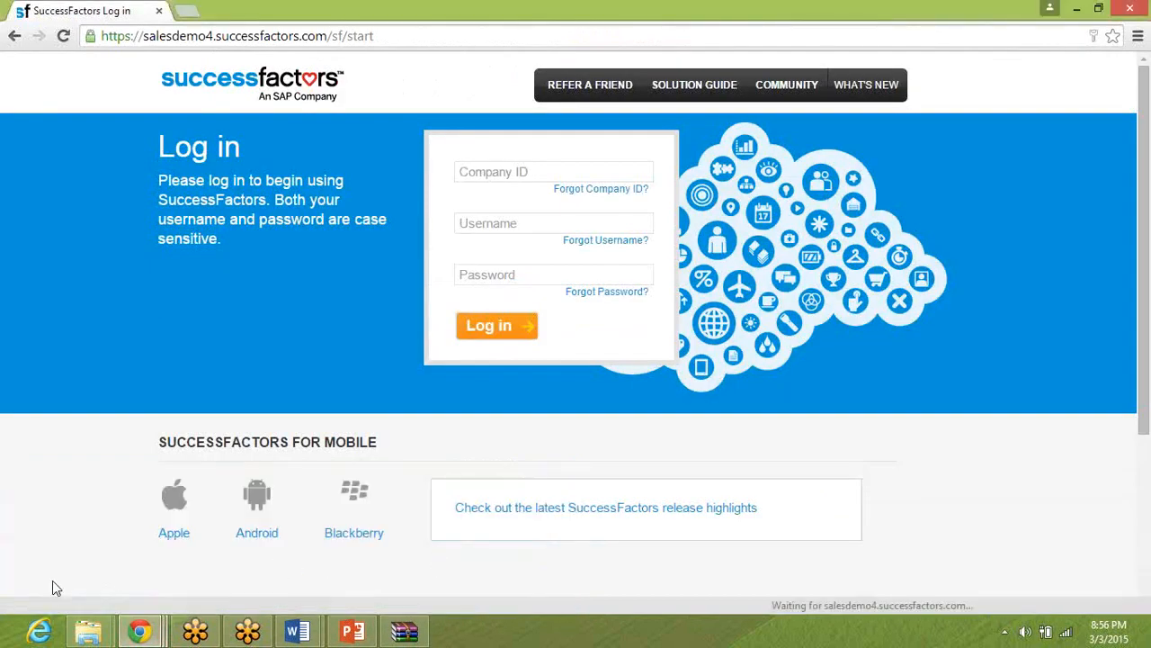
{"action": "key", "text": "super+d"}
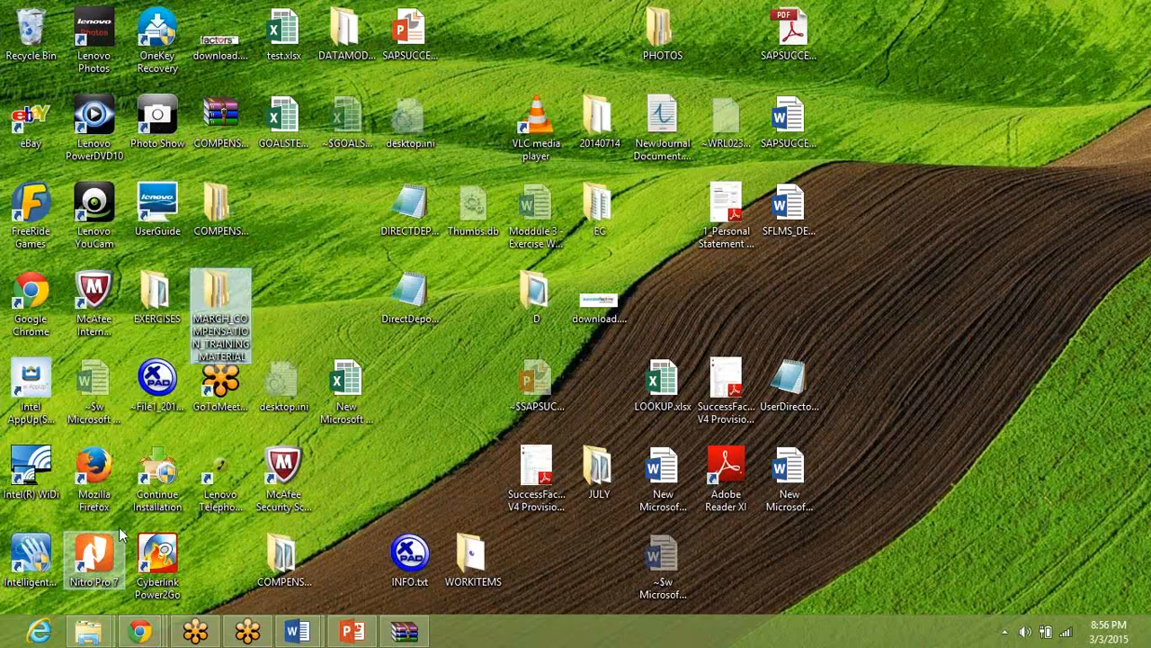
{"action": "left_click", "coordinate": [106, 470]}
{"action": "double_click", "coordinate": [94, 477]}
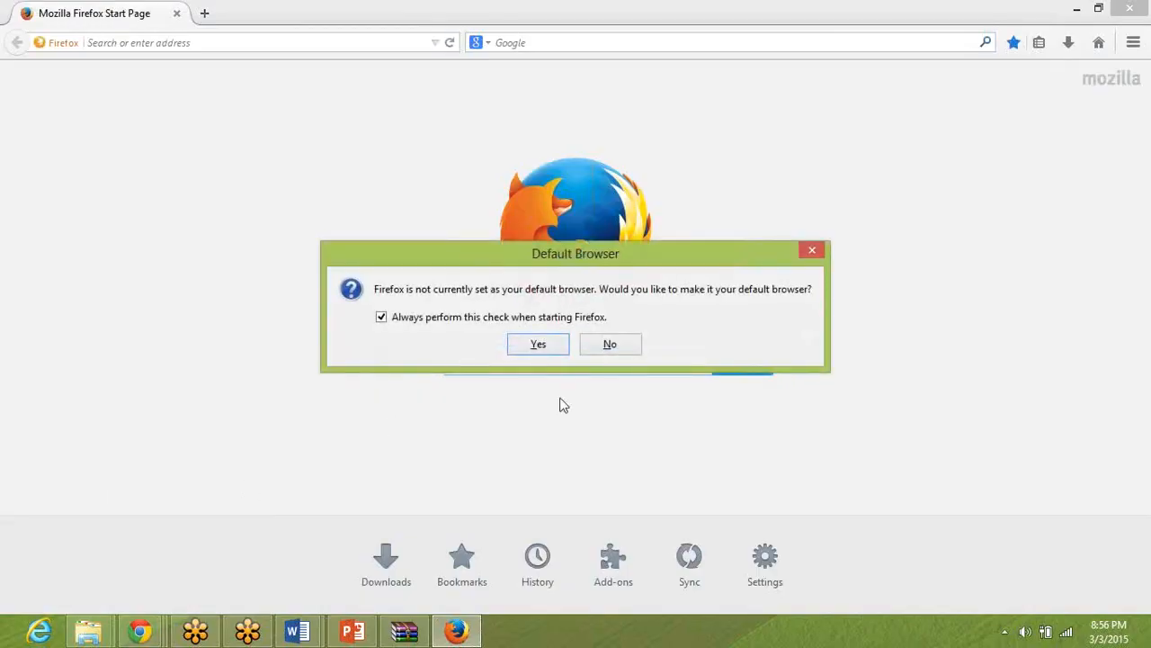
{"action": "left_click", "coordinate": [610, 346]}
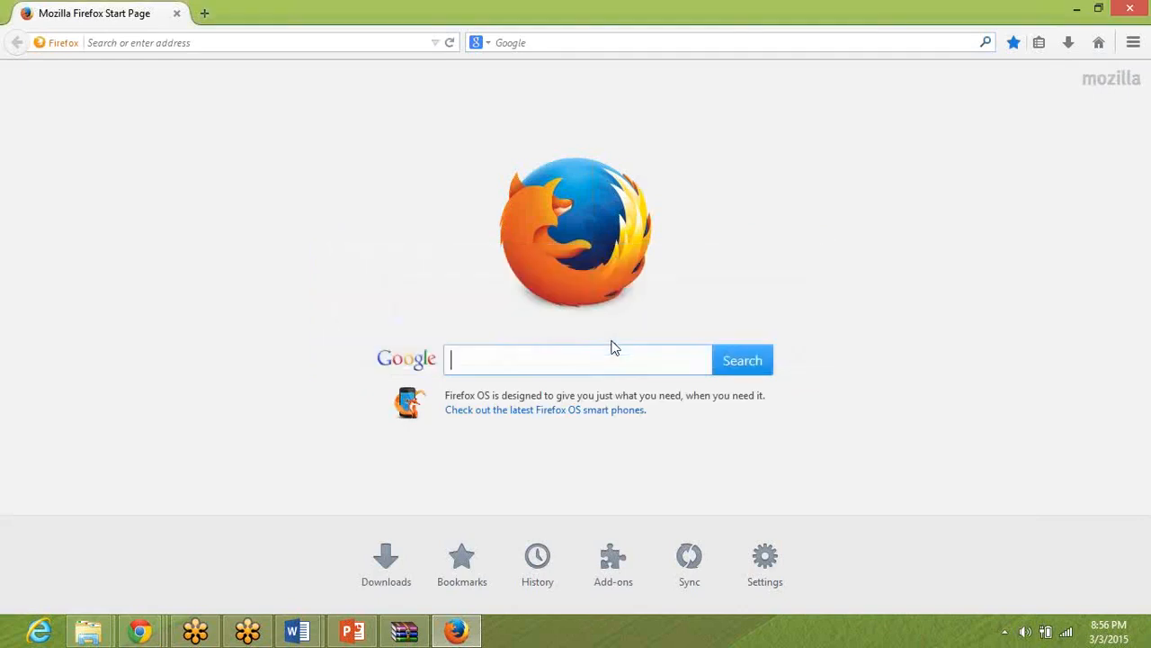
Open the SuccessFactors login page at salesdemo4.successfactors.com/login.
{"action": "left_click", "coordinate": [334, 42]}
{"action": "type", "text": "sa"}
{"action": "key", "text": "Down"}
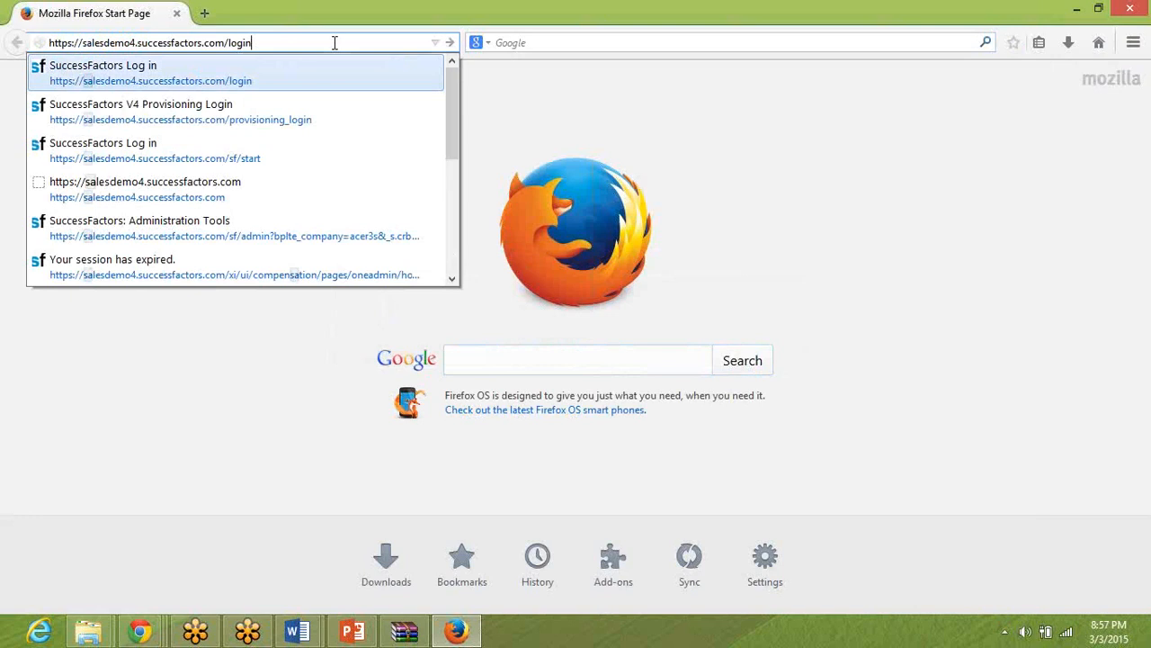
{"action": "key", "text": "Return"}
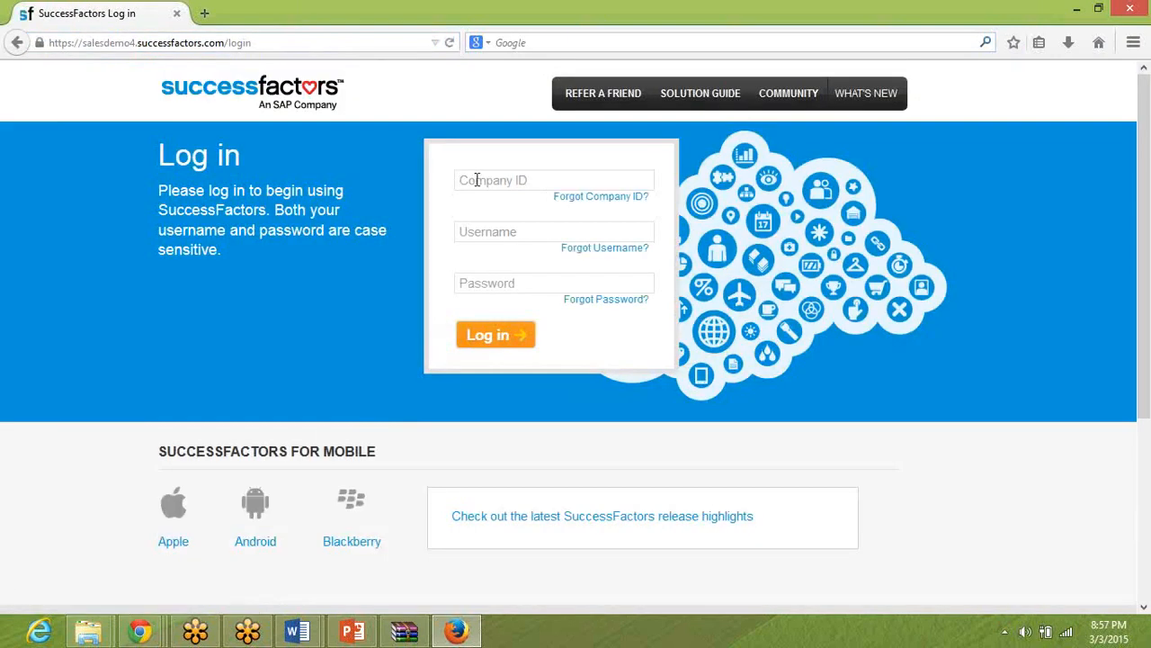
Log in with company ID acecx3, the username compAdmin and the account password.
{"action": "left_click", "coordinate": [477, 179]}
{"action": "type", "text": "acecx3"}
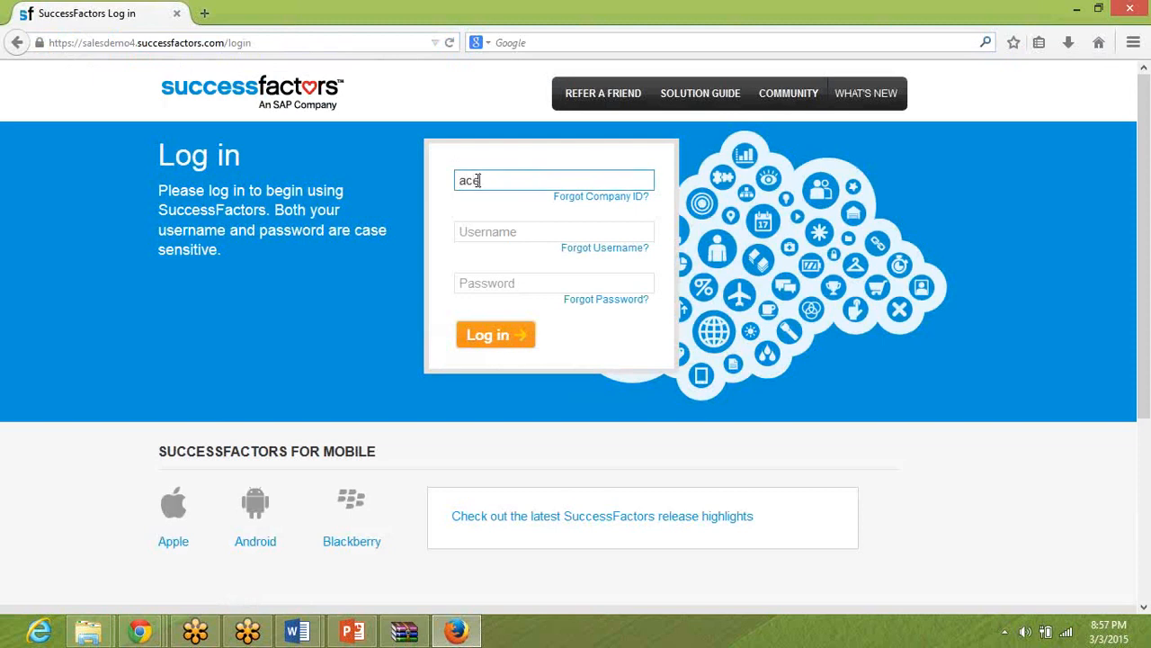
{"action": "key", "text": "Tab"}
{"action": "type", "text": "hradmin"}
{"action": "key", "text": "Tab"}
{"action": "key", "text": "shift+Tab"}
{"action": "type", "text": "compAdmin"}
{"action": "key", "text": "Tab"}
{"action": "type", "text": "•••••••••••••"}
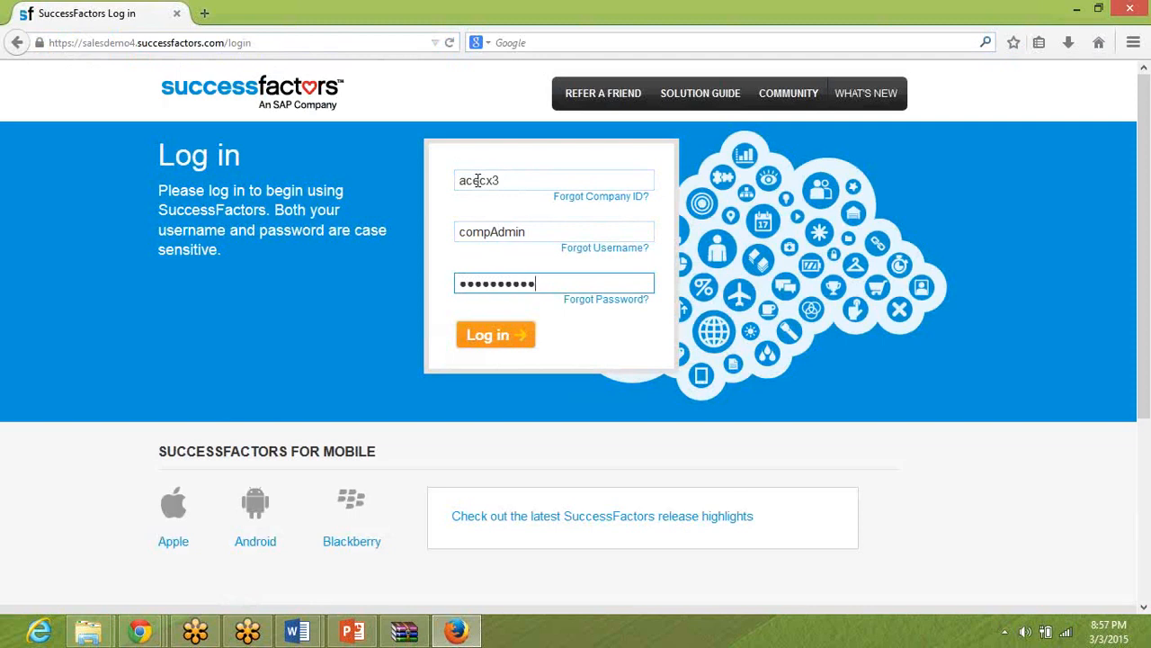
{"action": "key", "text": "Return"}
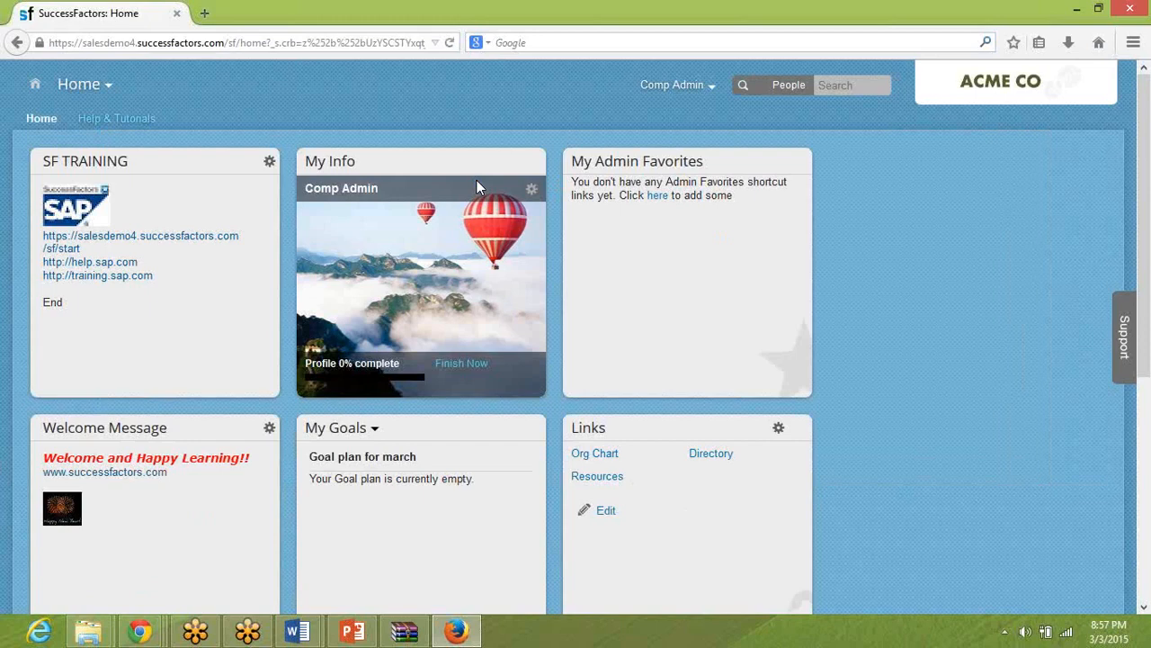
Go to Admin Tools and open Administrative Privileges under the Set User Permissions options for managing employees.
{"action": "left_click", "coordinate": [688, 88]}
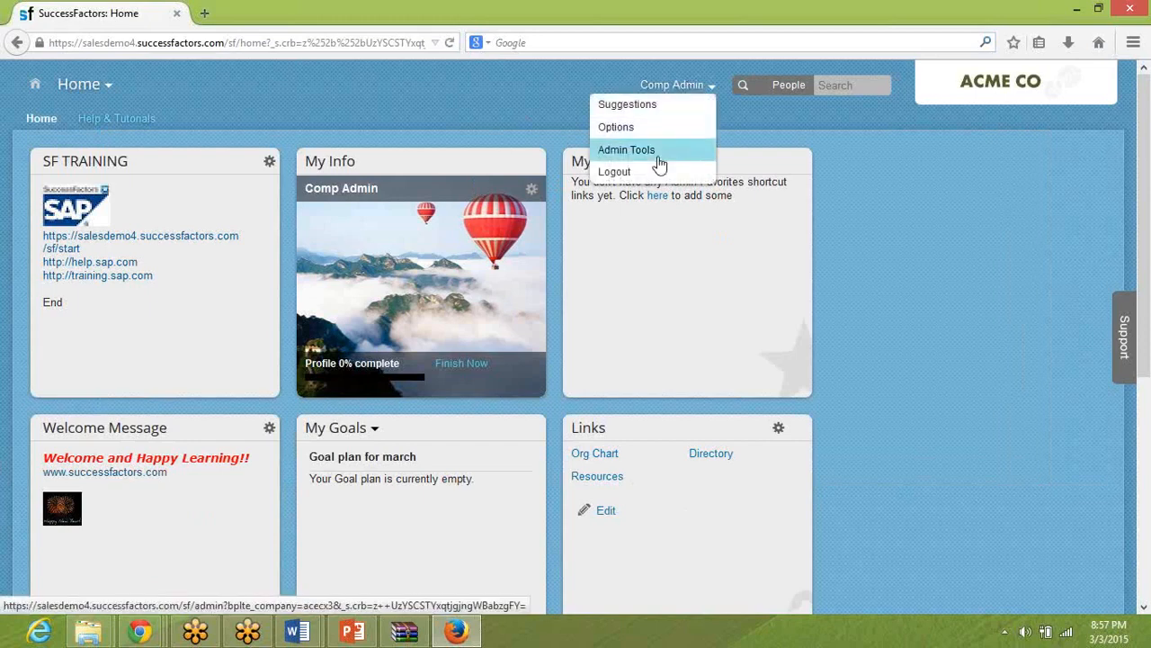
{"action": "left_click", "coordinate": [656, 152]}
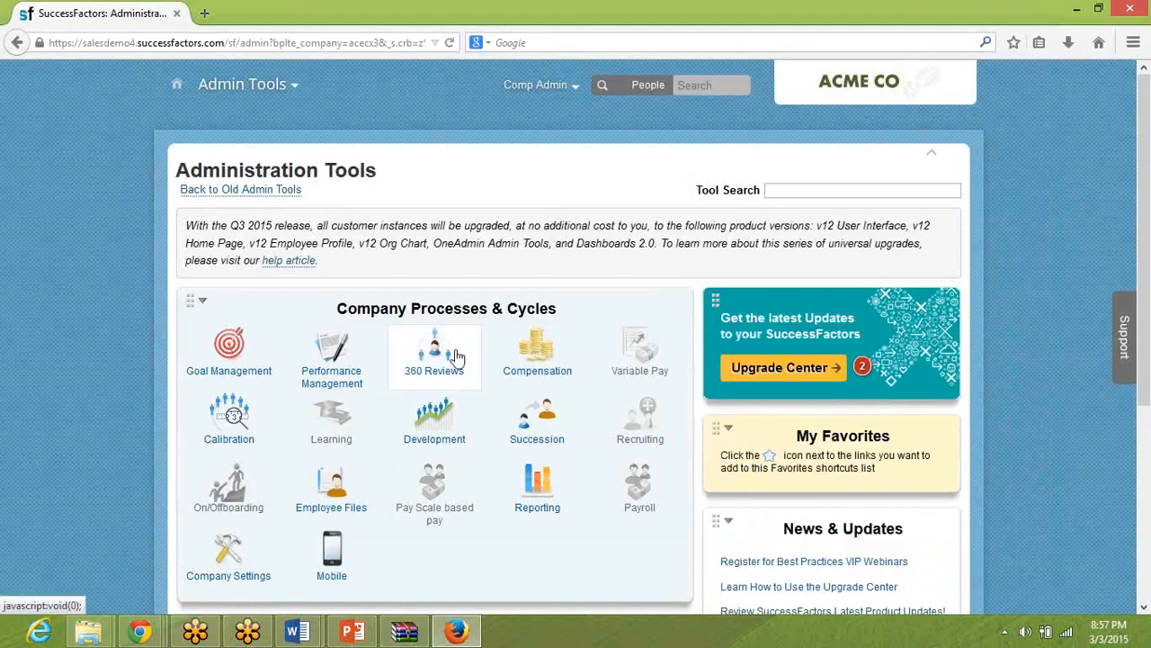
{"action": "scroll", "coordinate": [513, 247], "scroll_direction": "down", "scroll_amount": 4}
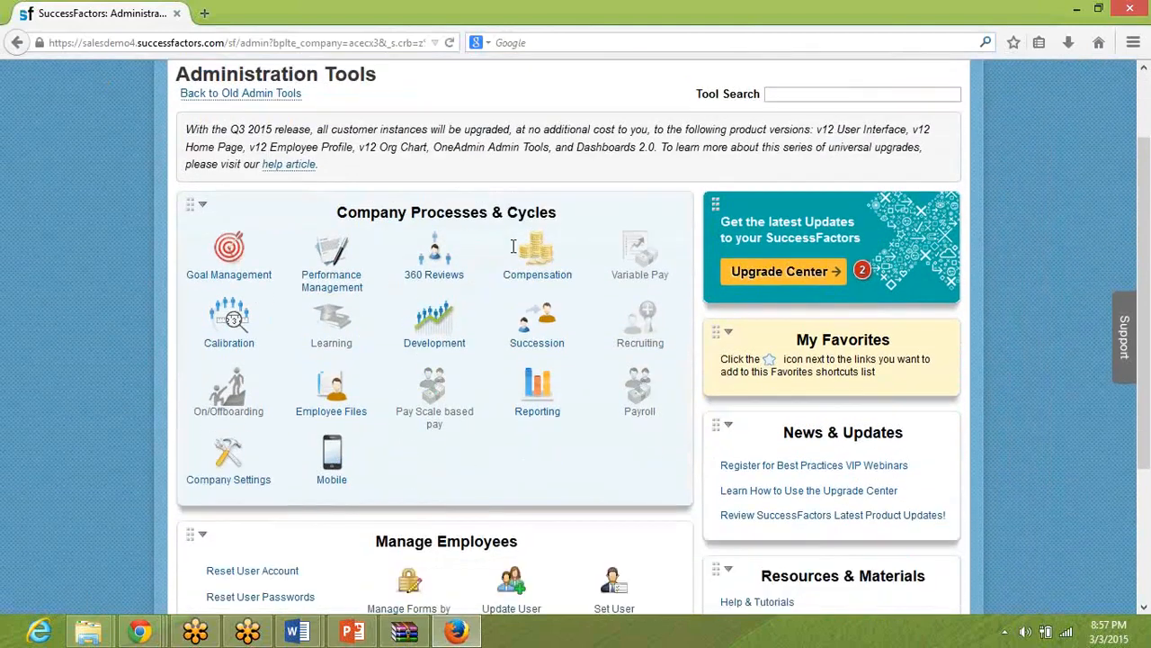
{"action": "left_click", "coordinate": [620, 498]}
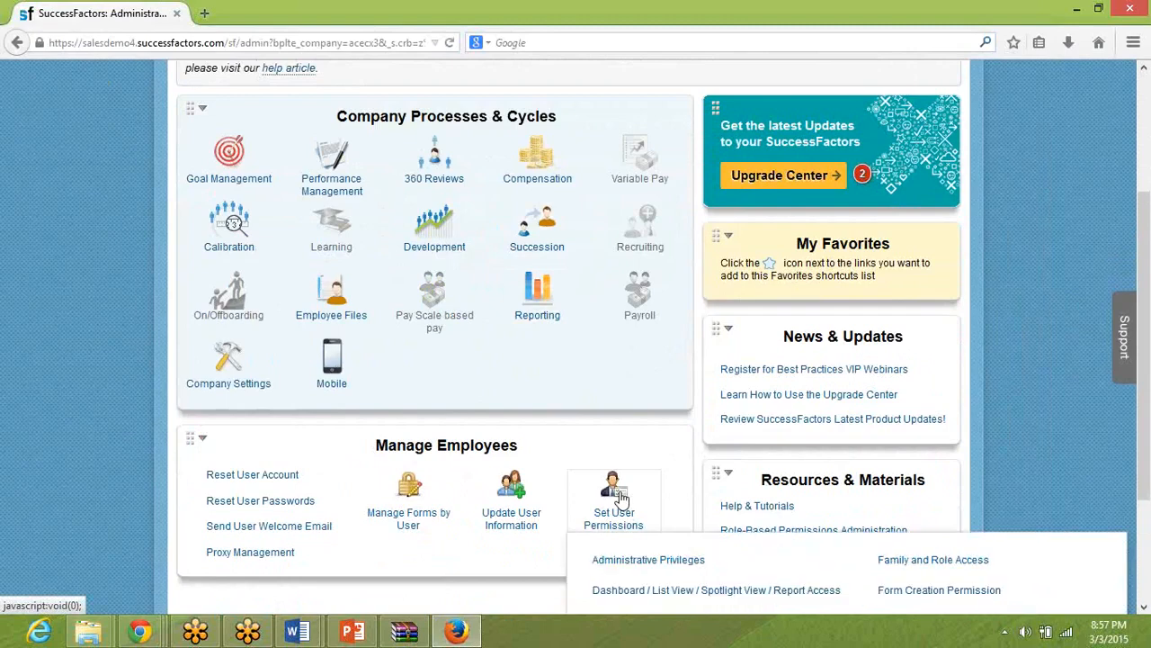
{"action": "scroll", "coordinate": [620, 497], "scroll_direction": "down", "scroll_amount": 2}
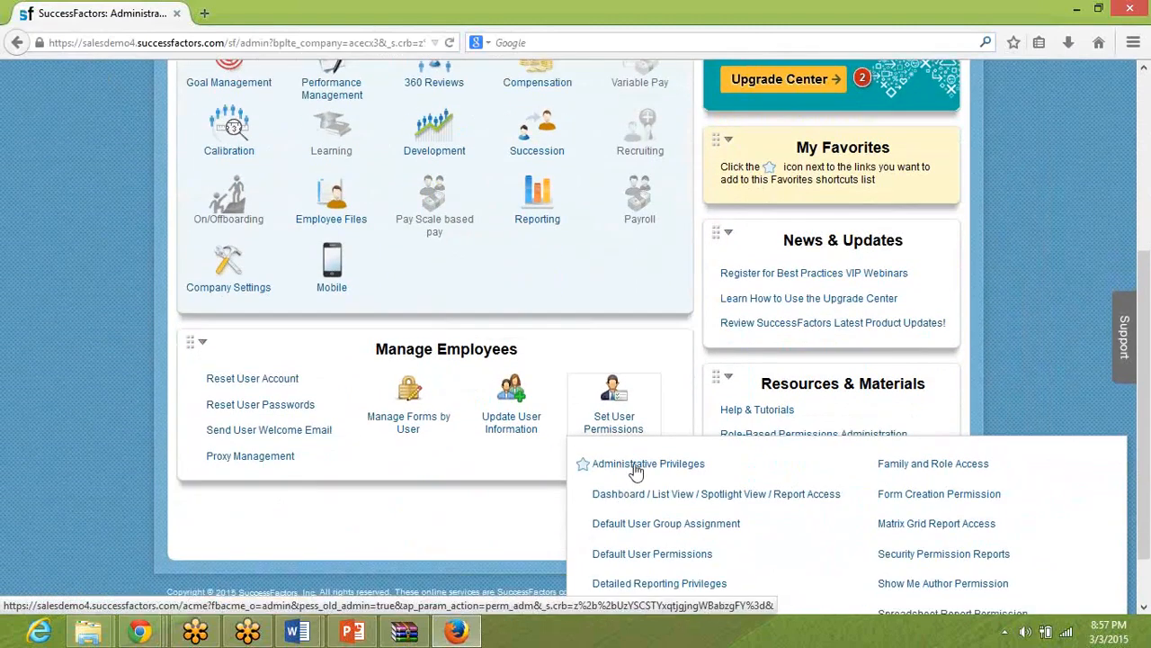
{"action": "left_click", "coordinate": [634, 463]}
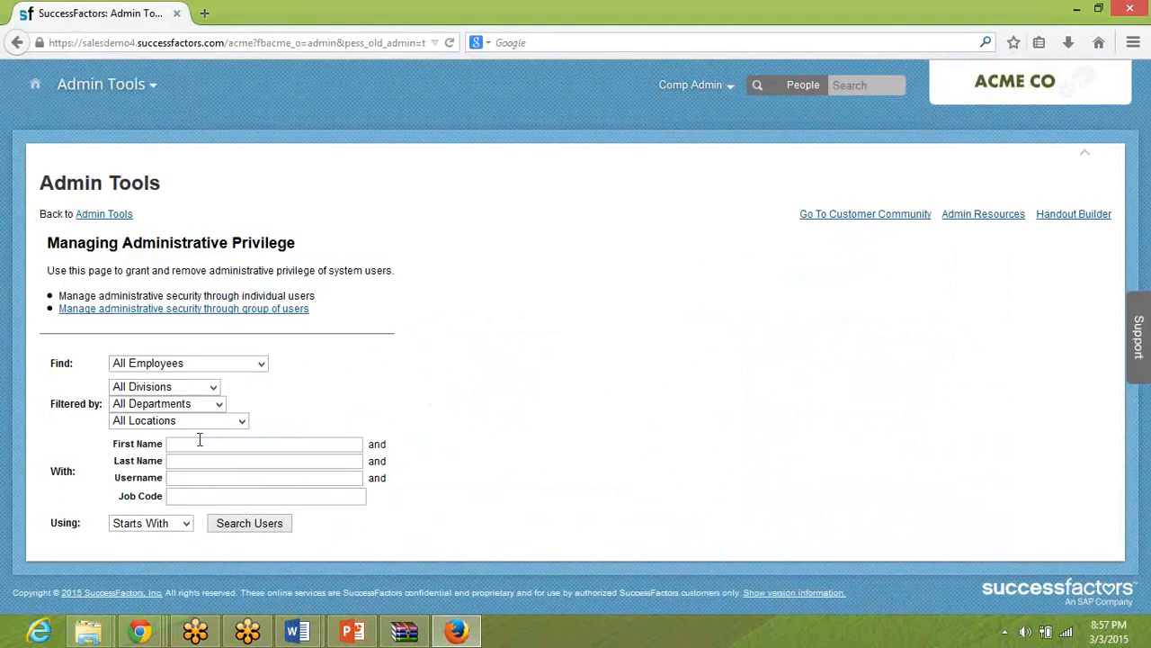
Search all employees for users whose username starts with compadmin.
{"action": "left_click", "coordinate": [195, 444]}
{"action": "key", "text": "Tab"}
{"action": "key", "text": "Tab"}
{"action": "type", "text": "compadmin"}
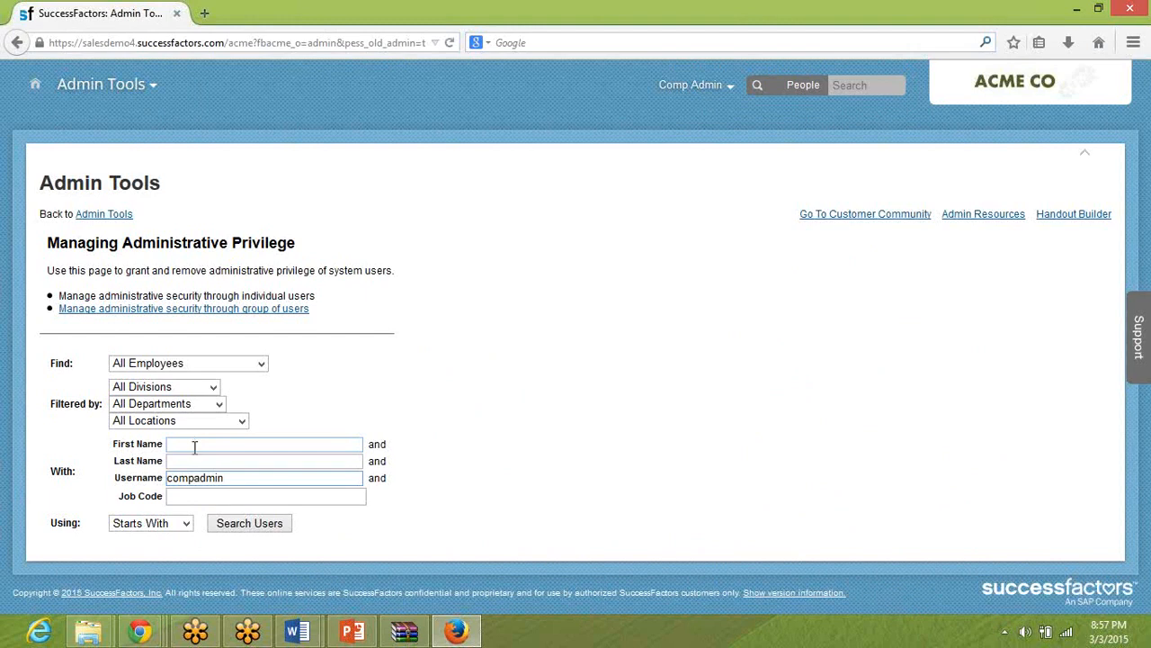
{"action": "left_click", "coordinate": [250, 527]}
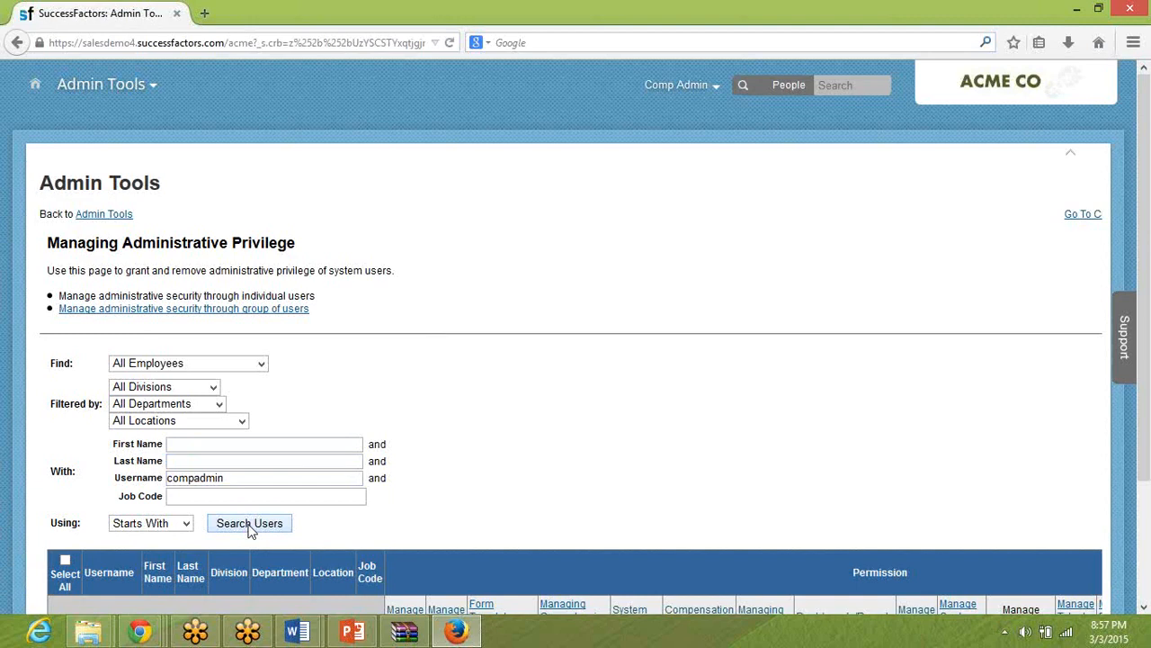
Grant compAdmin the Manage Users, Manage Security, Form Template Administration, System Properties, Compensation Administration and Managing Documents permissions in full.
{"action": "scroll", "coordinate": [444, 391], "scroll_direction": "down", "scroll_amount": 3}
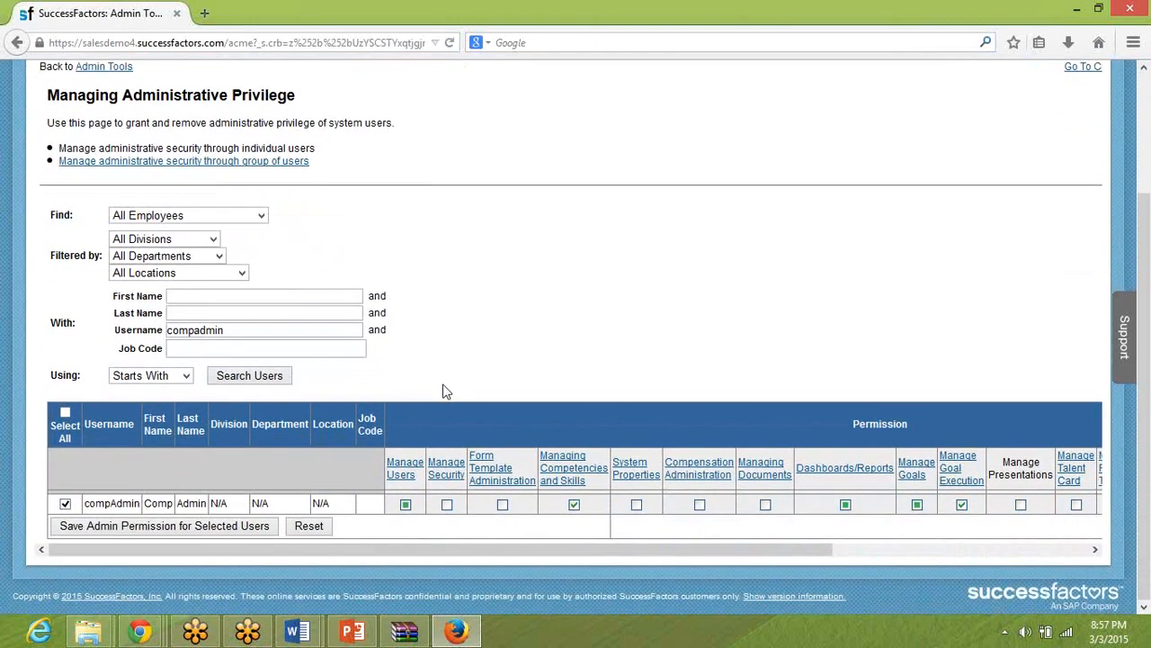
{"action": "left_click", "coordinate": [406, 505]}
{"action": "left_click", "coordinate": [446, 505]}
{"action": "left_click", "coordinate": [502, 505]}
{"action": "left_click", "coordinate": [637, 506]}
{"action": "left_click", "coordinate": [699, 505]}
{"action": "left_click", "coordinate": [765, 504]}
Grant compAdmin full dashboards/reports, goals, talent card, project team, development, calibration, integration tools and customer performance reporting permissions, and save the admin permissions.
{"action": "left_click", "coordinate": [857, 549]}
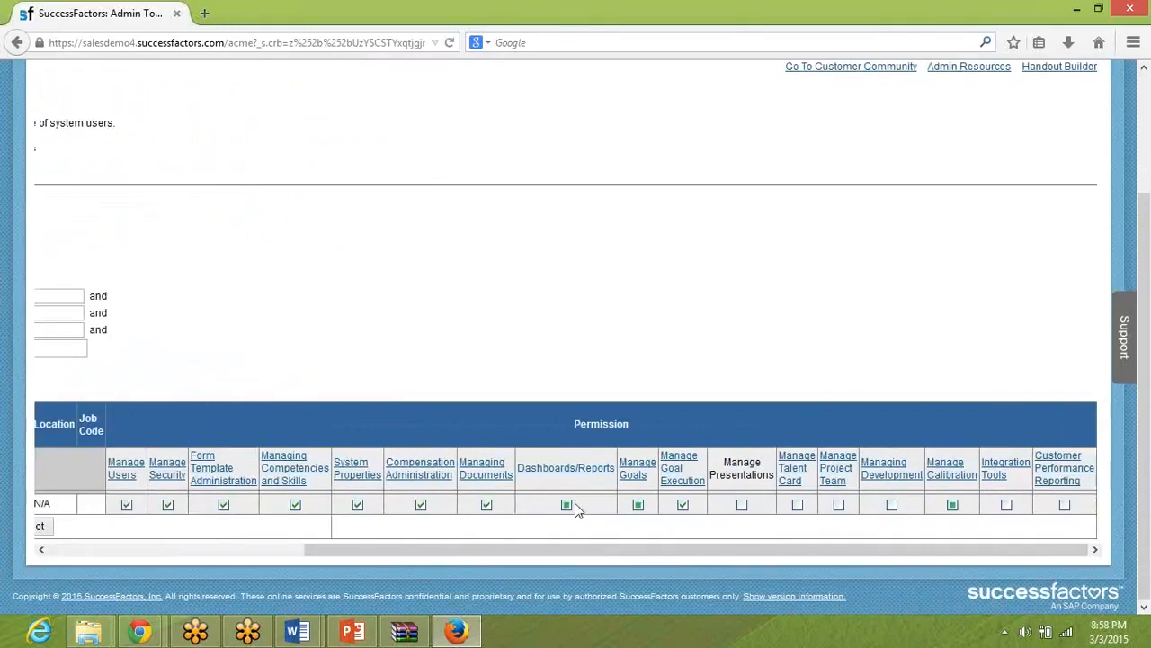
{"action": "left_click", "coordinate": [566, 505]}
{"action": "left_click", "coordinate": [637, 504]}
{"action": "left_click", "coordinate": [797, 505]}
{"action": "left_click", "coordinate": [839, 505]}
{"action": "left_click", "coordinate": [890, 506]}
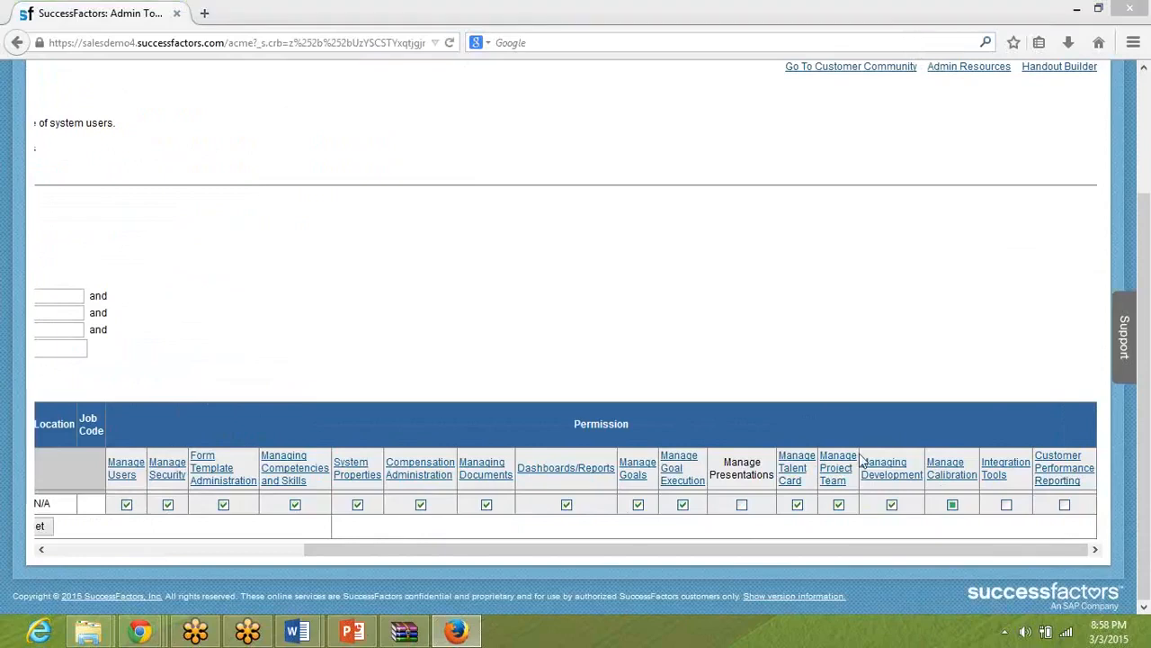
{"action": "left_click", "coordinate": [953, 506]}
{"action": "left_click", "coordinate": [1008, 505]}
{"action": "left_click", "coordinate": [1065, 506]}
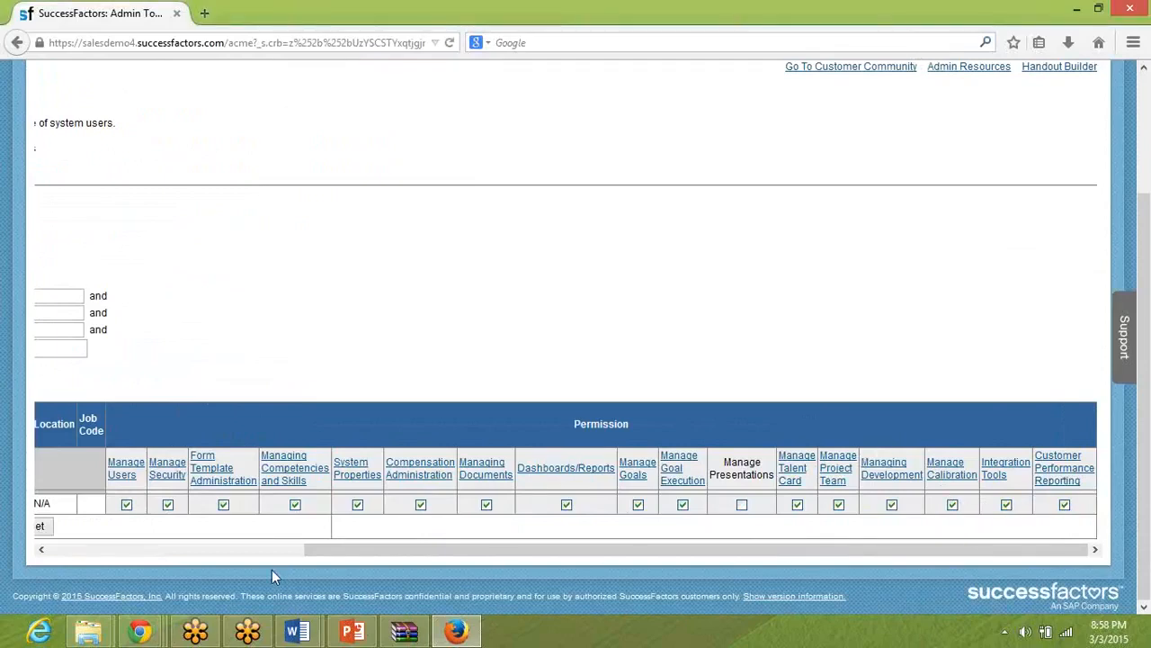
{"action": "left_click", "coordinate": [248, 552]}
{"action": "left_click", "coordinate": [128, 527]}
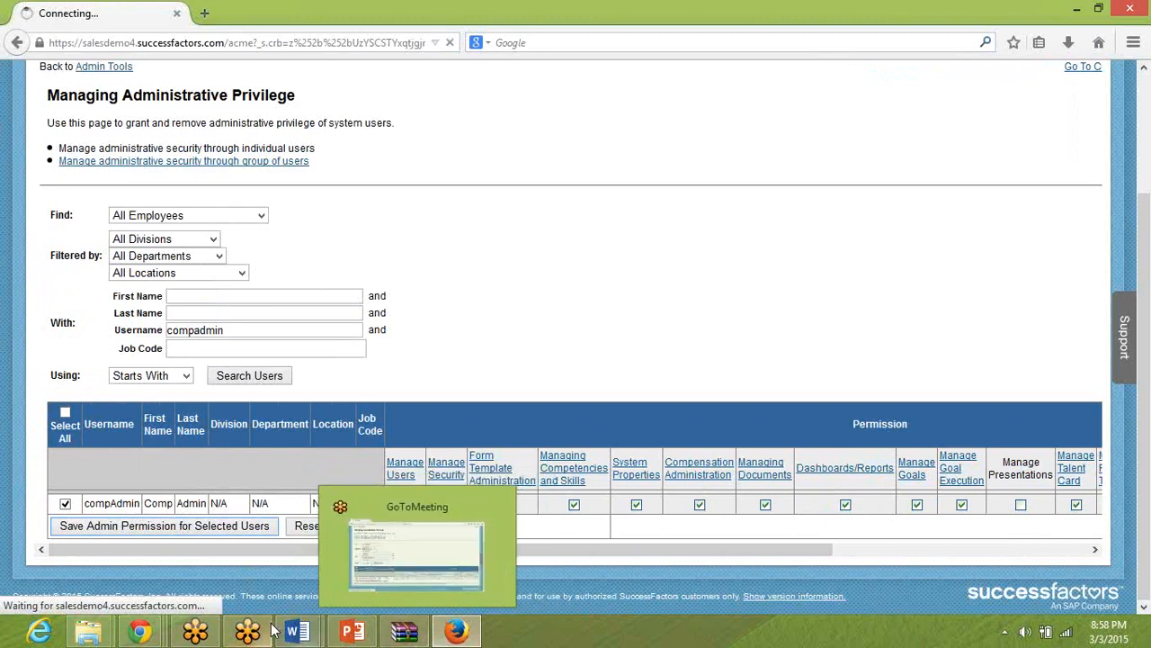
Switch to the pre-work document in Word and review the CompAdmin permissions and employee data file instructions.
{"action": "mouse_move", "coordinate": [297, 635]}
{"action": "left_click", "coordinate": [246, 571]}
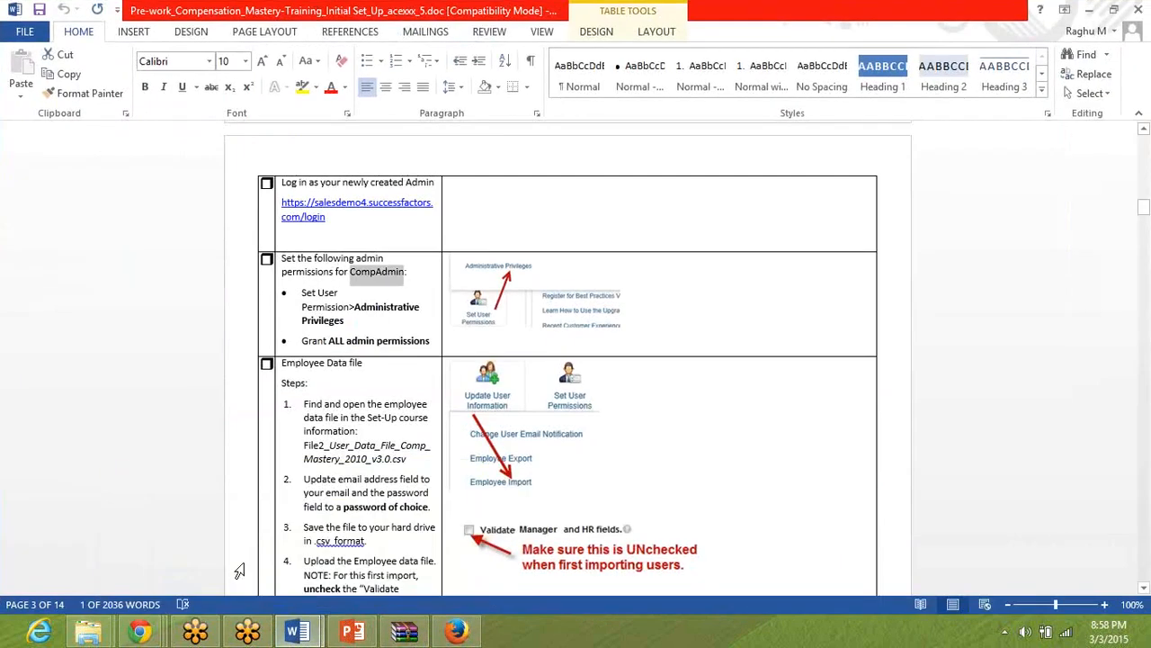
{"action": "left_click", "coordinate": [354, 455]}
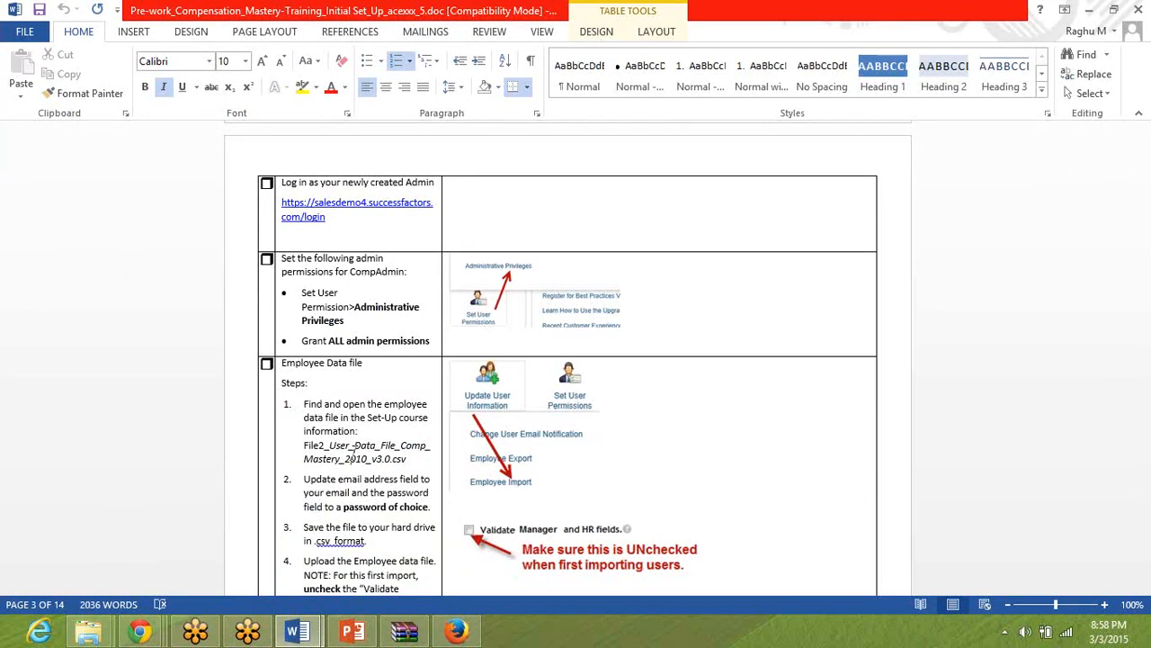
{"action": "triple_click", "coordinate": [364, 274]}
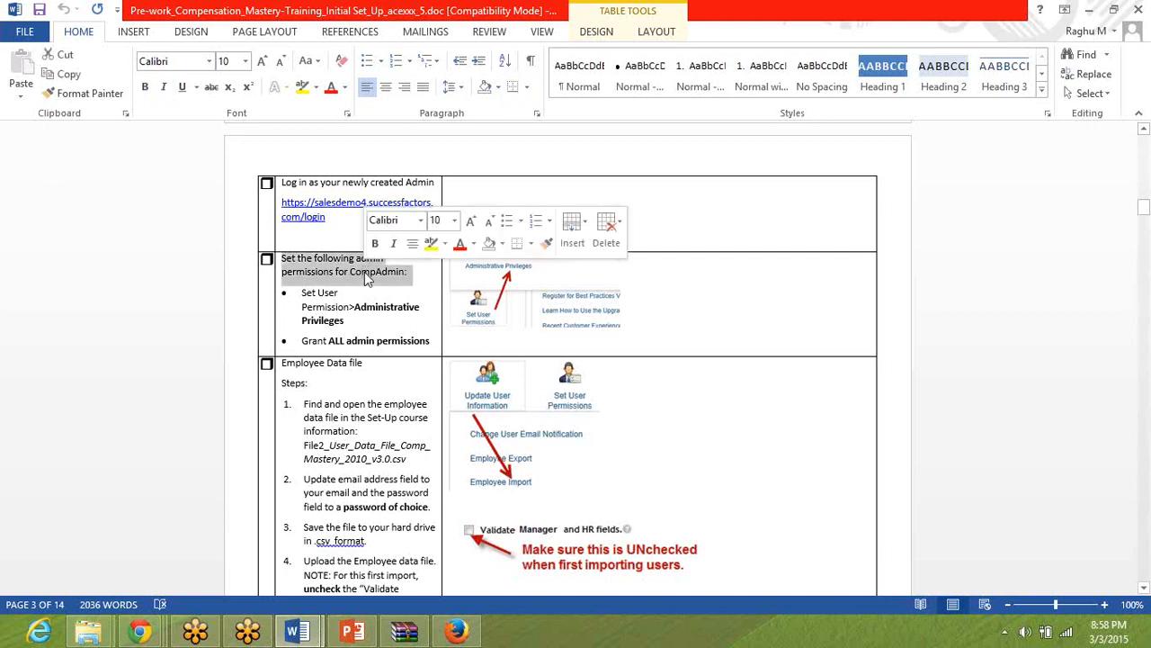
{"action": "left_click", "coordinate": [1128, 43]}
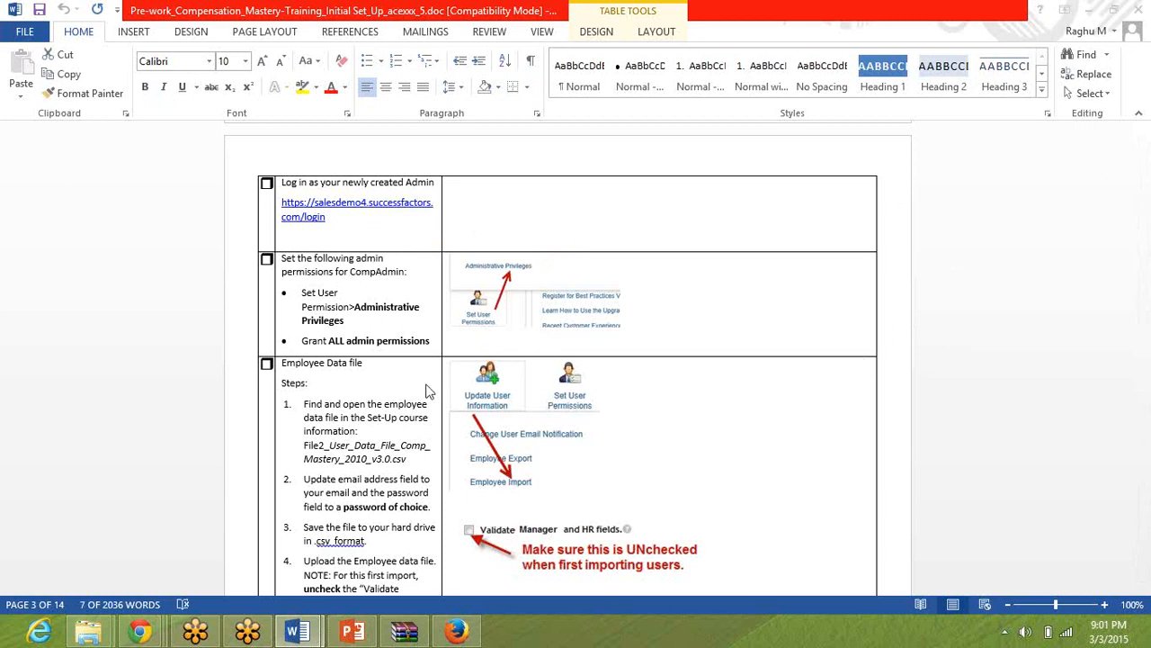
Highlight the Employee Data file heading in the pre-work document and switch to the Exercise folder in File Explorer.
{"action": "left_click", "coordinate": [370, 422]}
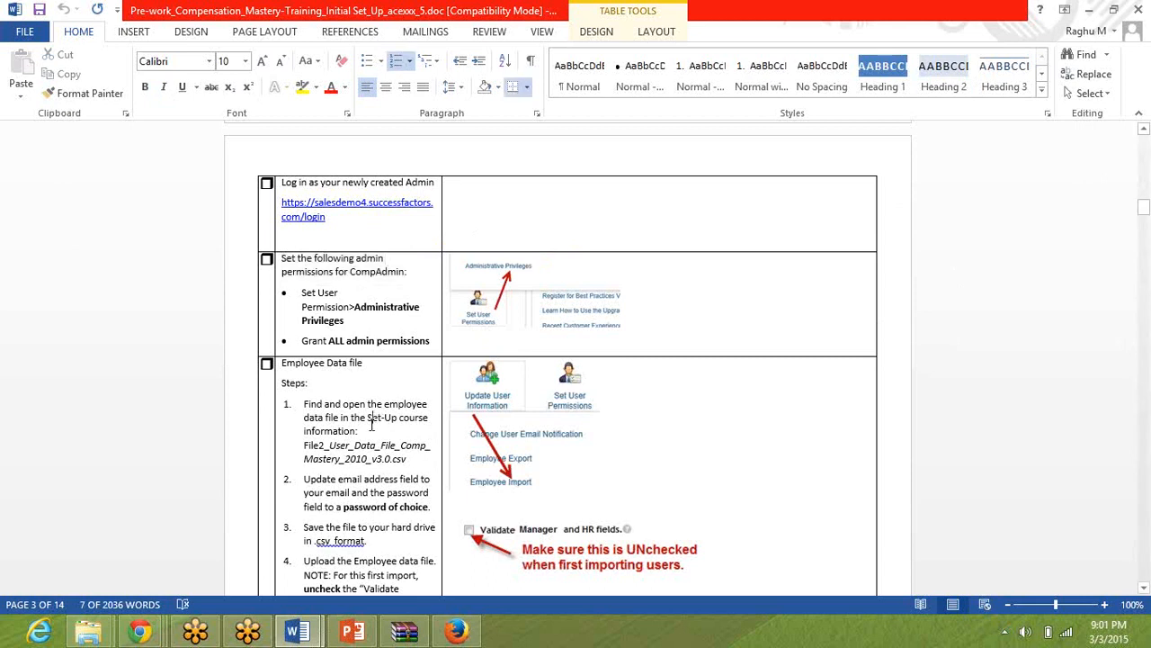
{"action": "left_click", "coordinate": [326, 362]}
{"action": "triple_click", "coordinate": [325, 364]}
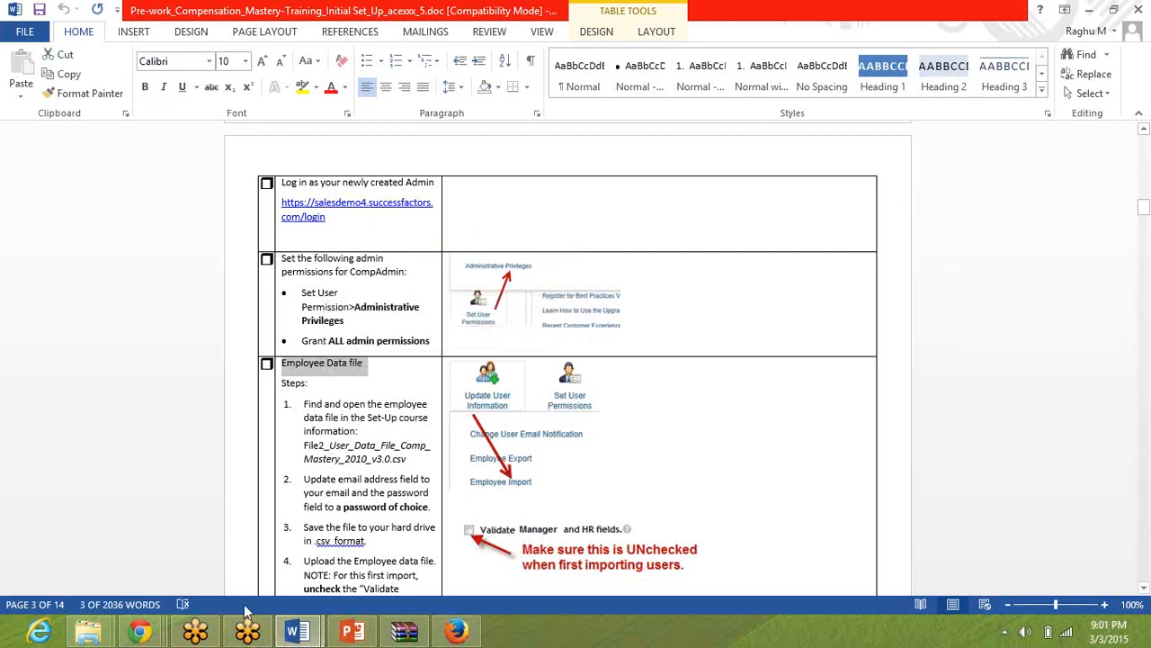
{"action": "left_click", "coordinate": [88, 632]}
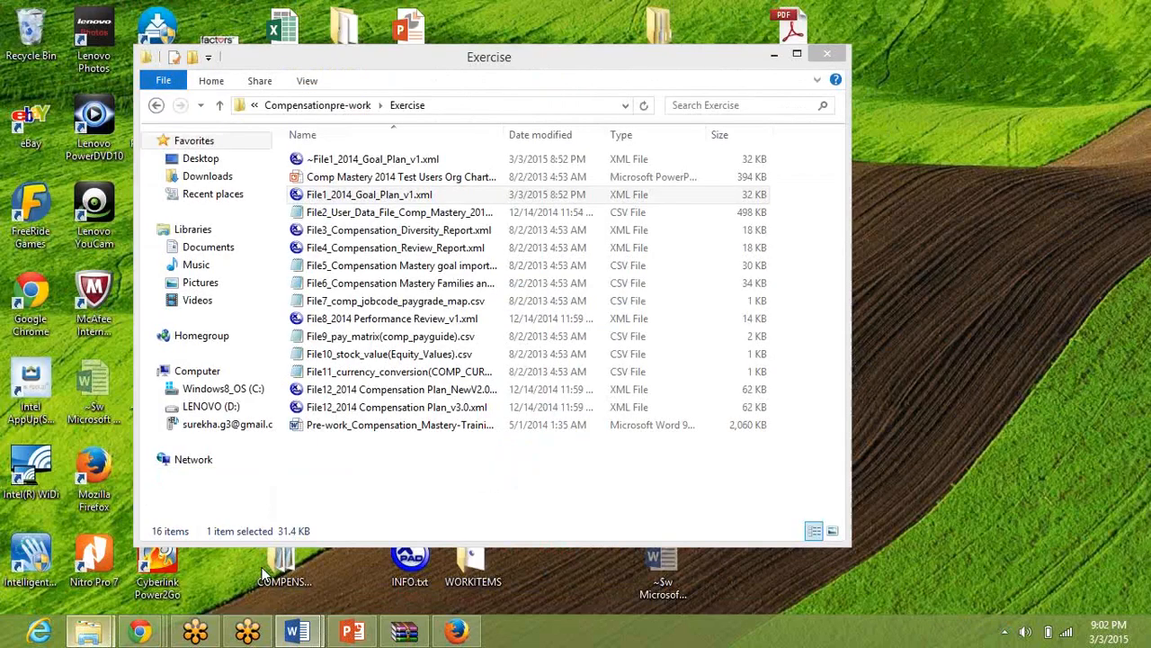
{"action": "left_click", "coordinate": [263, 574]}
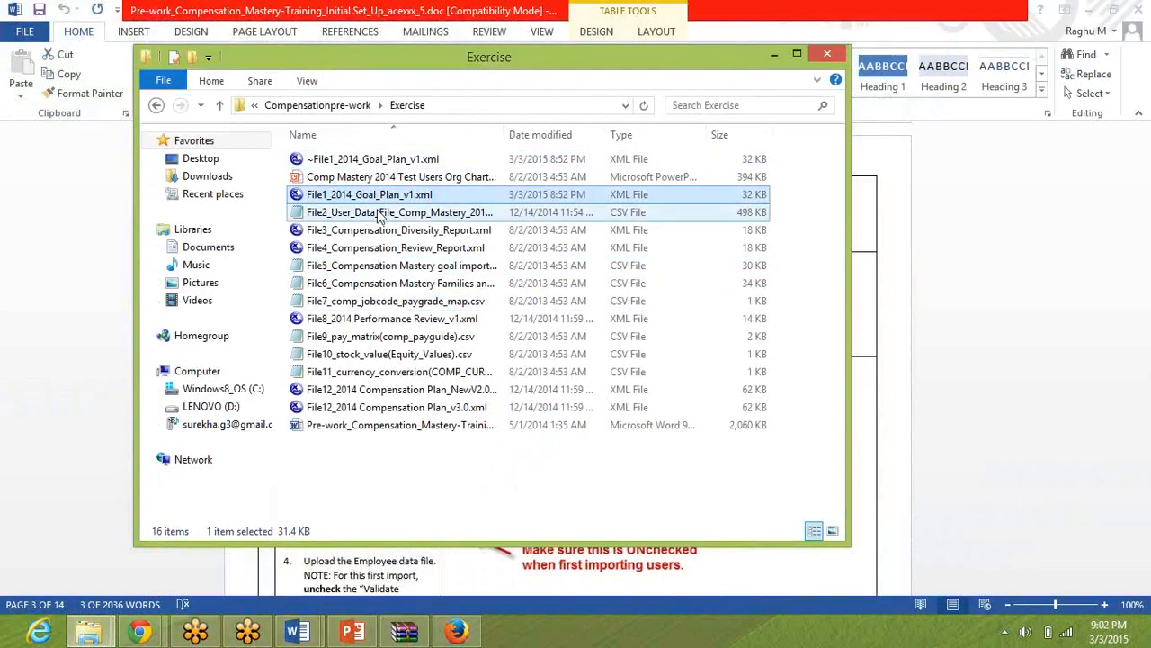
Select the File2 user data CSV and widen the Name column to fit the full file names.
{"action": "left_click", "coordinate": [381, 216]}
{"action": "right_click", "coordinate": [382, 218]}
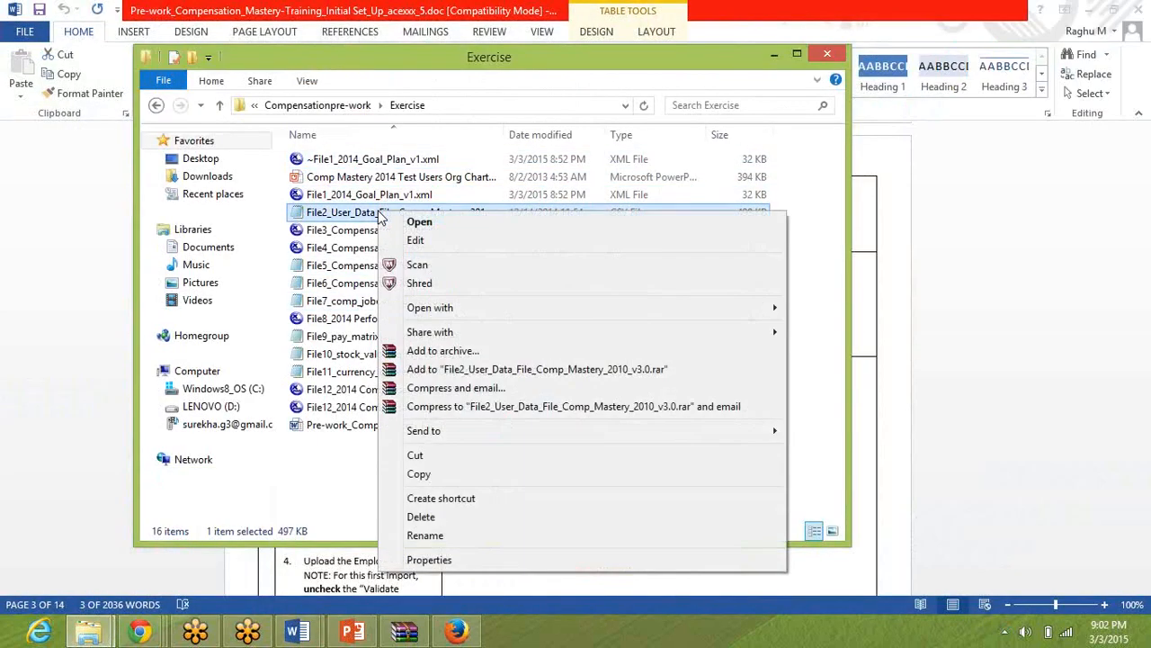
{"action": "left_click", "coordinate": [966, 76]}
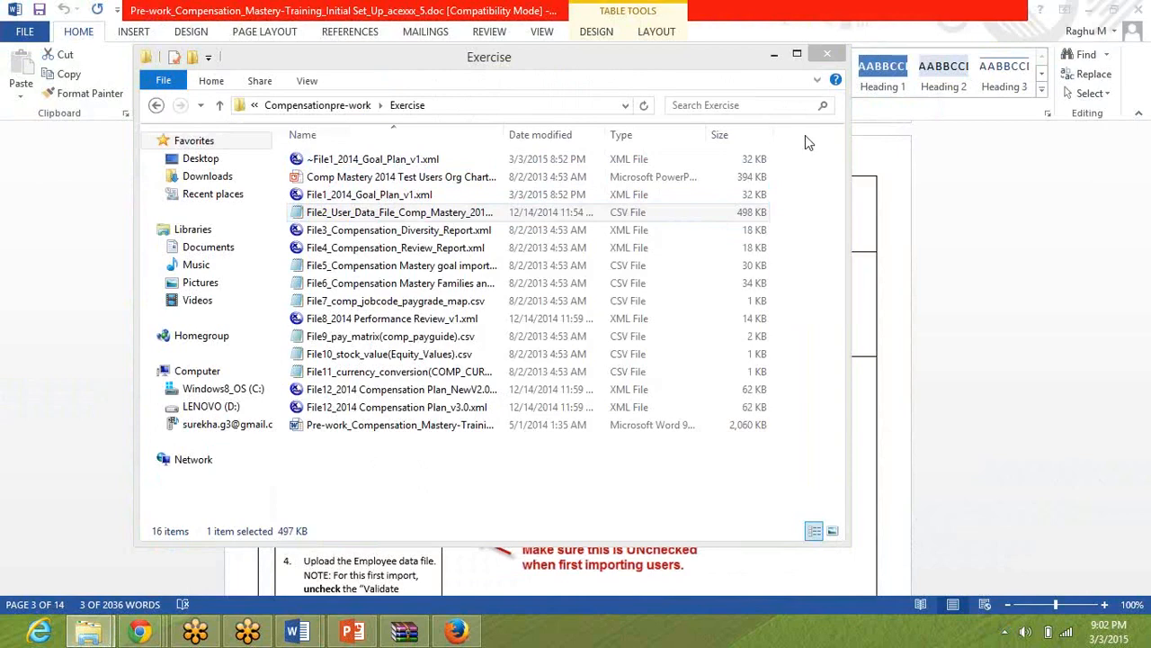
{"action": "double_click", "coordinate": [503, 135]}
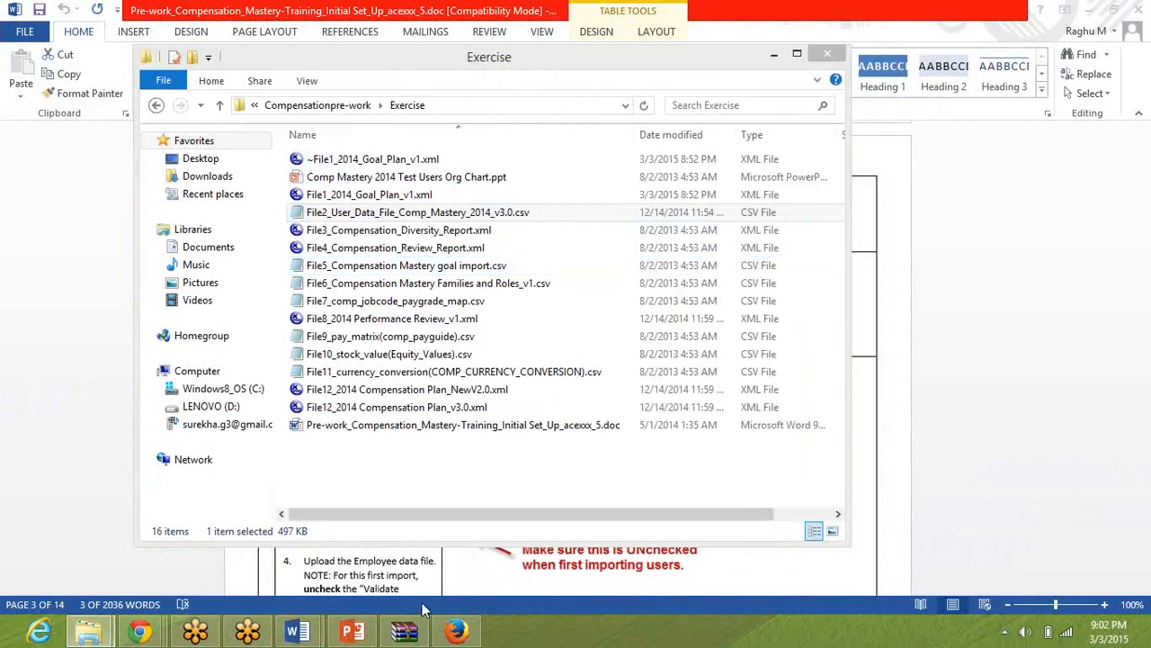
Glance at the org chart in PowerPoint, then open File2_User_Data_File_Comp_Mastery_2014_v3.0.csv from the Exercise folder in Excel and dismiss the activation wizard.
{"action": "left_click", "coordinate": [369, 630]}
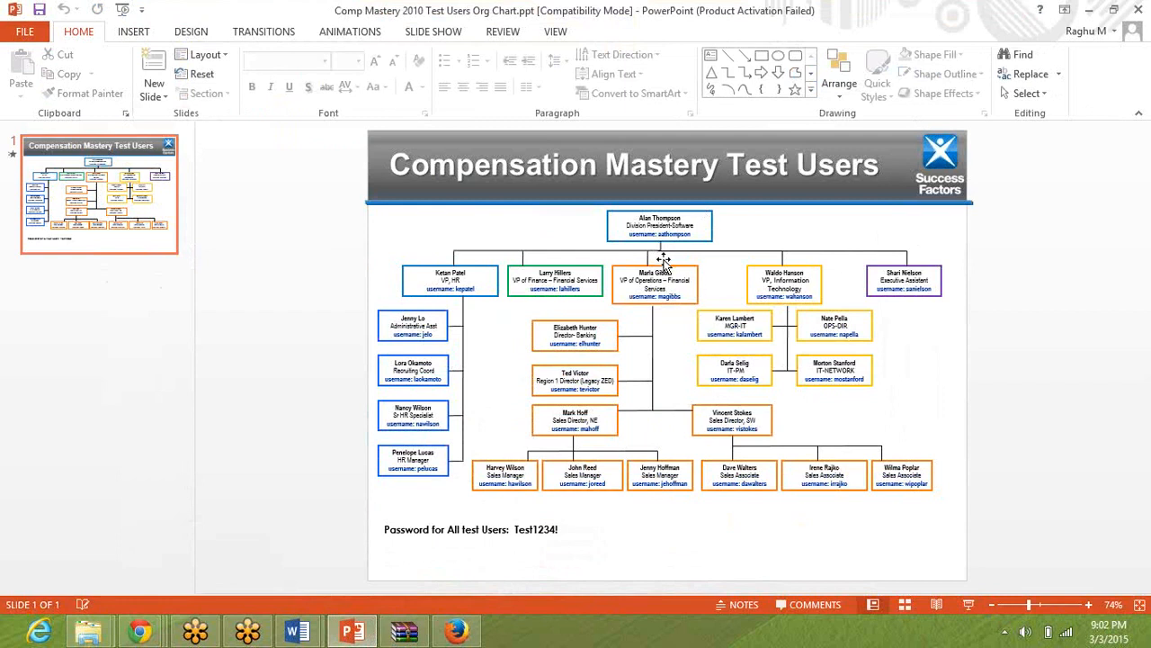
{"action": "key", "text": "alt+Tab"}
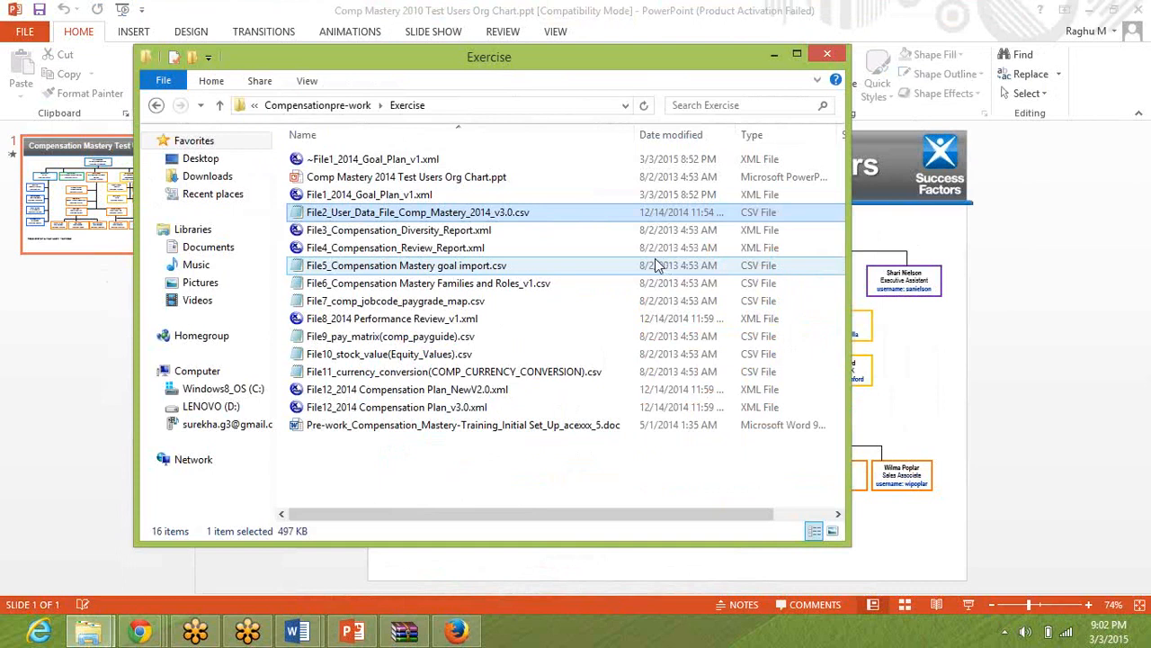
{"action": "right_click", "coordinate": [467, 213]}
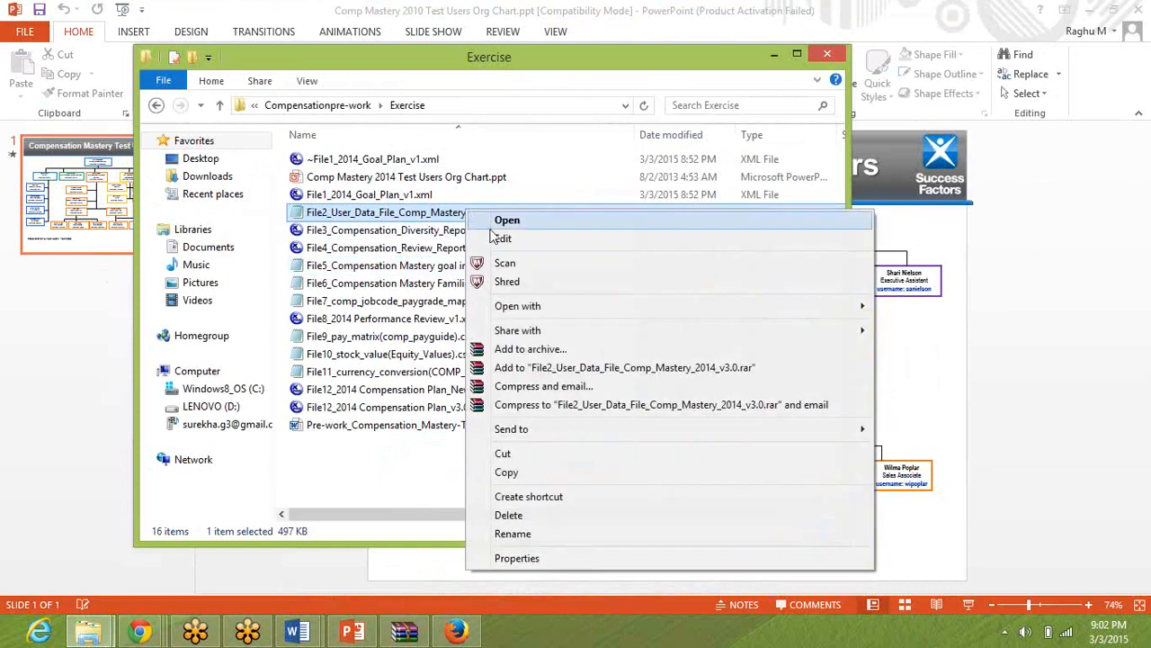
{"action": "mouse_move", "coordinate": [524, 306]}
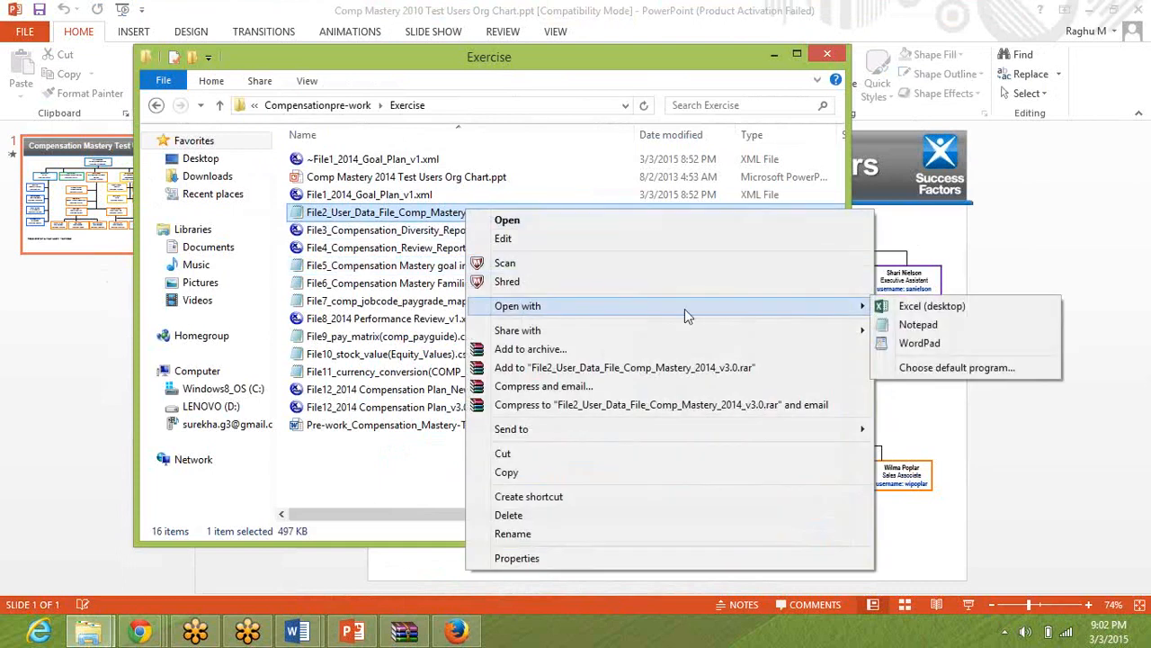
{"action": "left_click", "coordinate": [886, 309]}
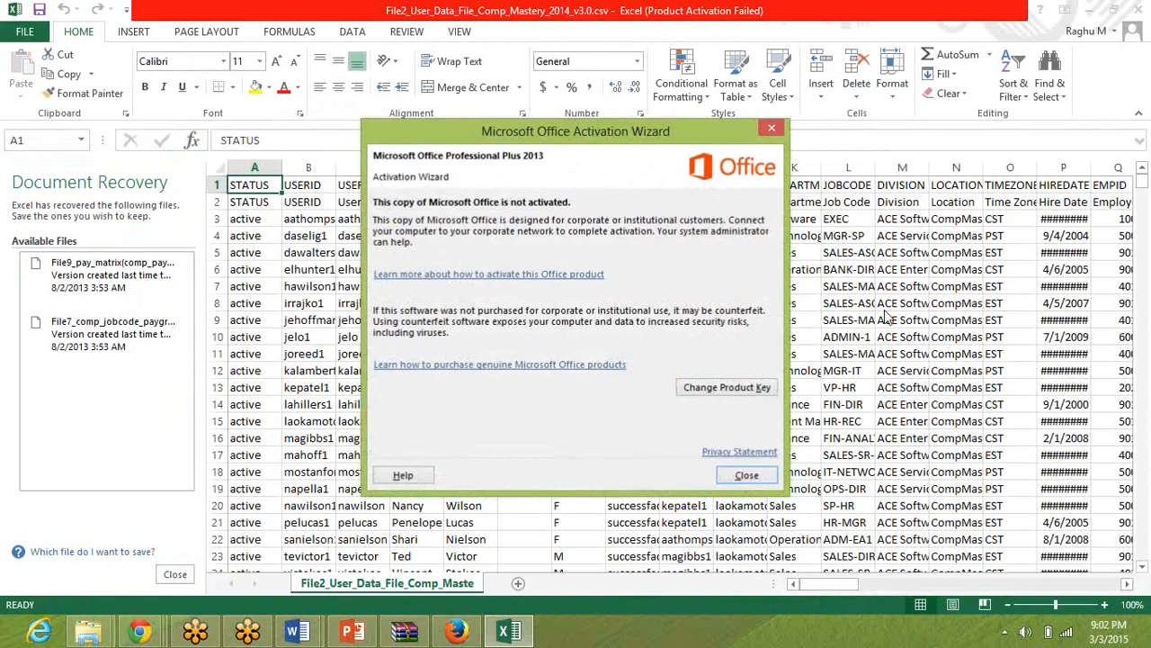
{"action": "left_click", "coordinate": [753, 474]}
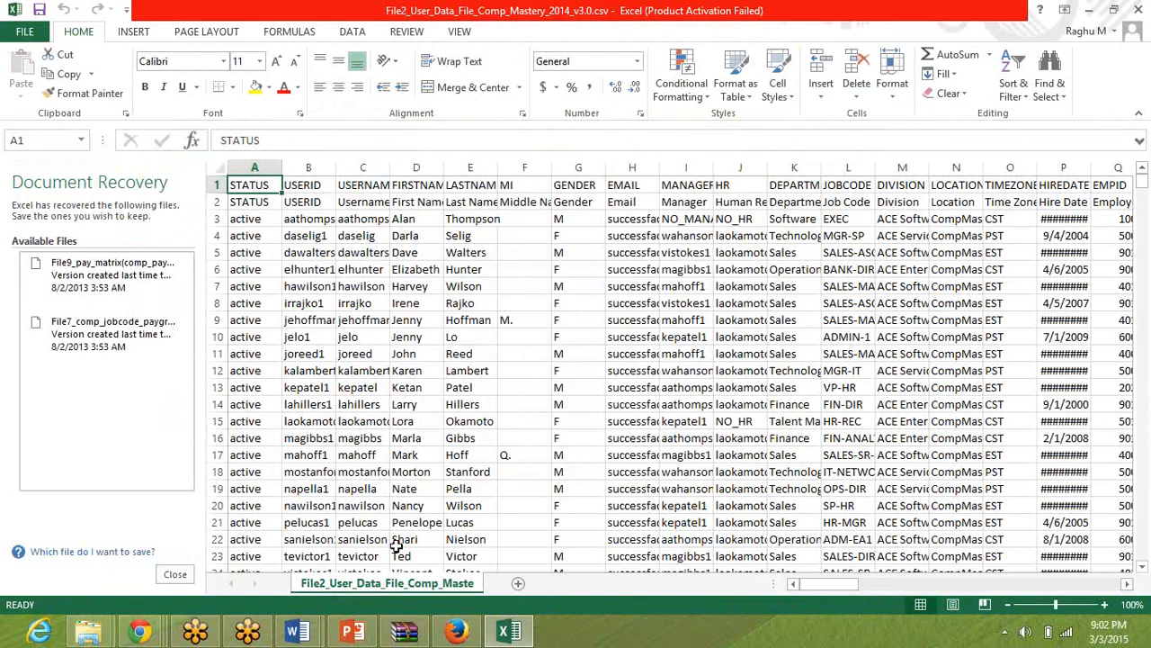
Switch to the Compensation Mastery Test Users org chart in PowerPoint and zoom the slide to 100%.
{"action": "left_click", "coordinate": [354, 635]}
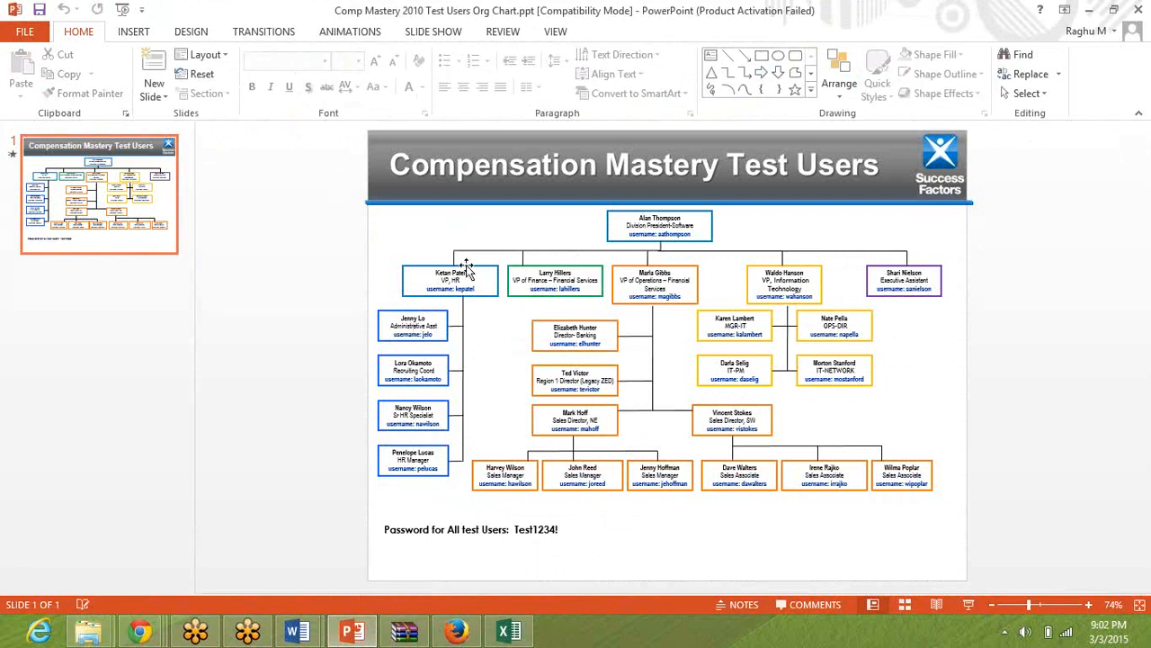
{"action": "left_click", "coordinate": [556, 31]}
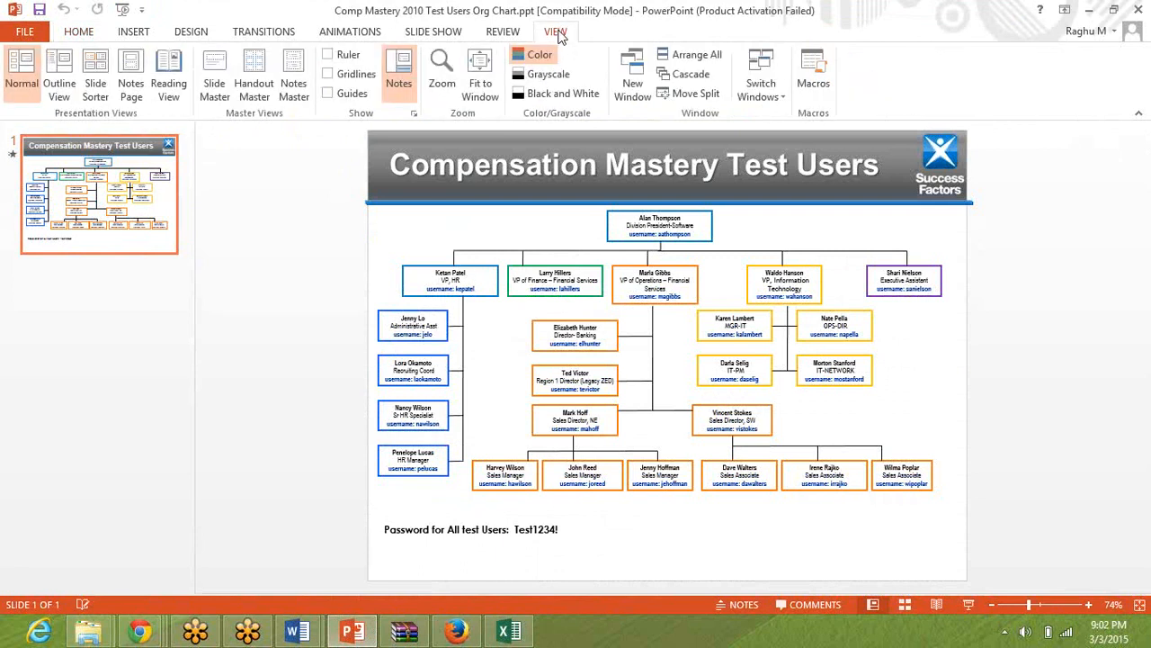
{"action": "left_click", "coordinate": [455, 67]}
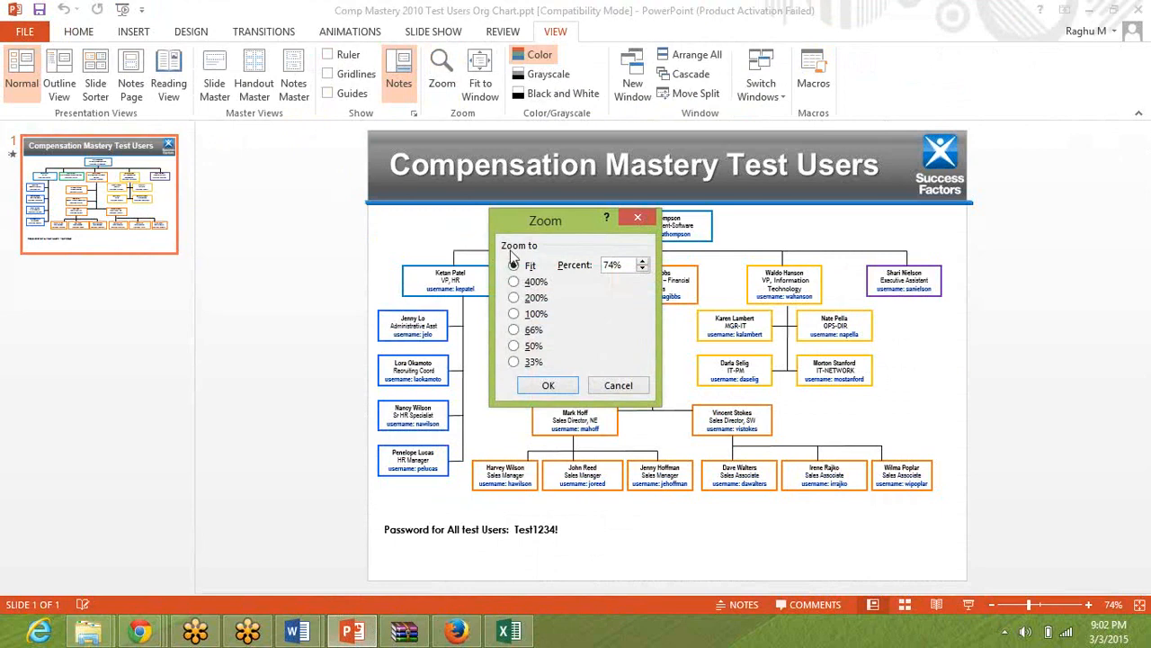
{"action": "left_click", "coordinate": [527, 316]}
{"action": "left_click", "coordinate": [542, 382]}
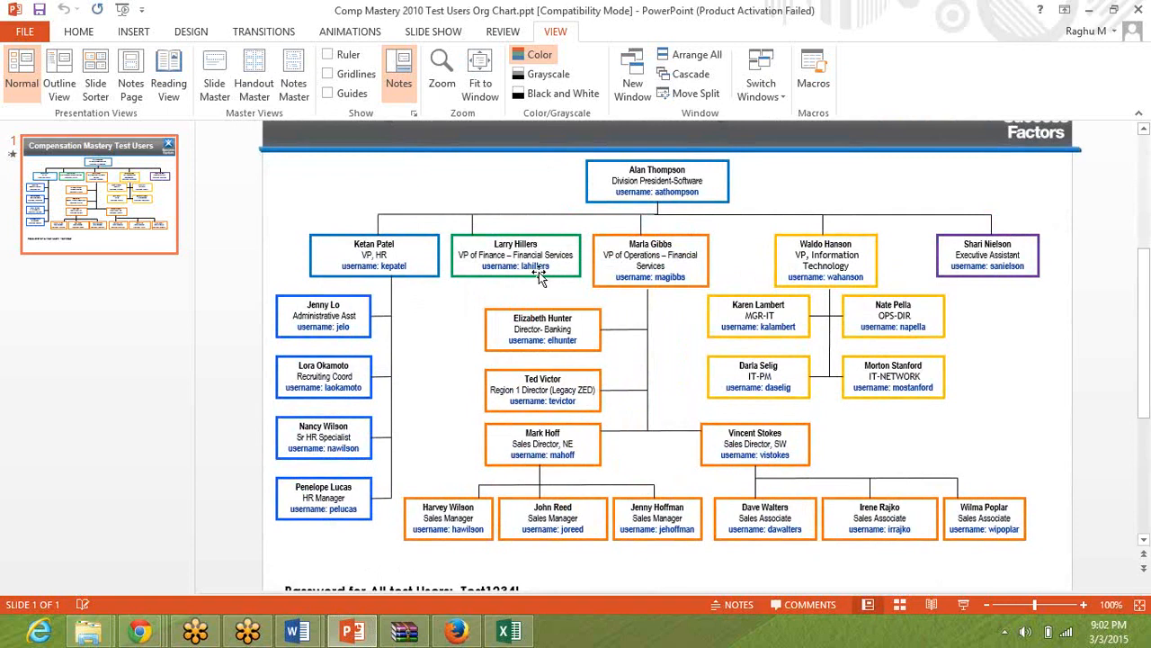
Switch back to the user data file in Excel and find the division president and the VP of Operations by first name.
{"action": "key", "text": "alt"}
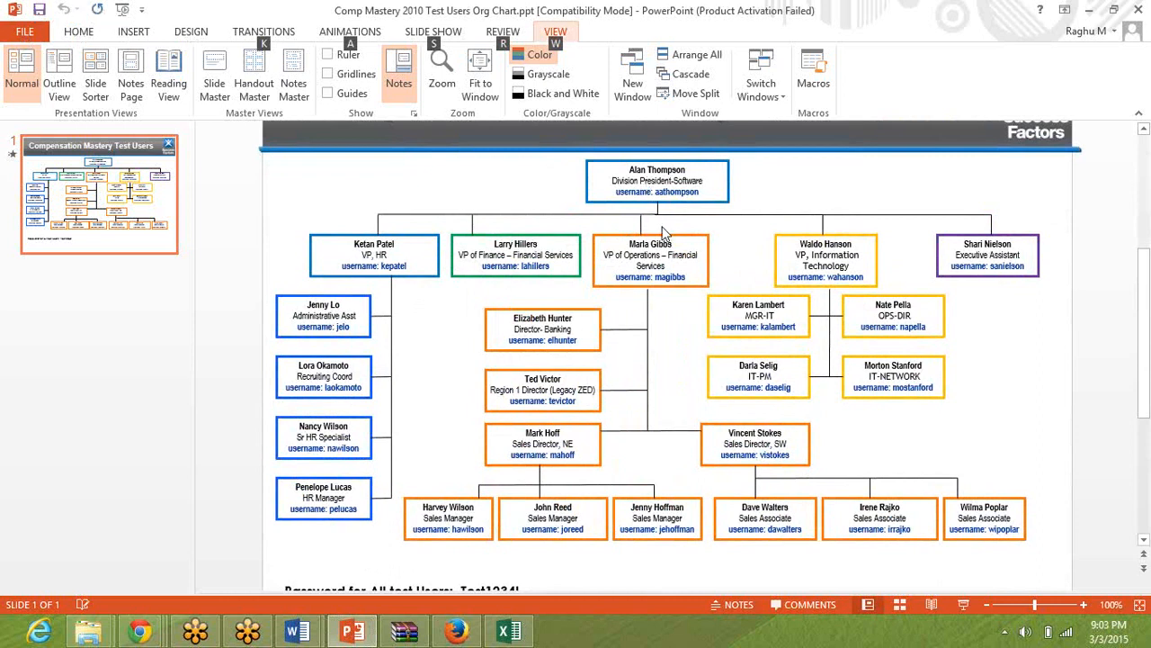
{"action": "key", "text": "alt+Tab"}
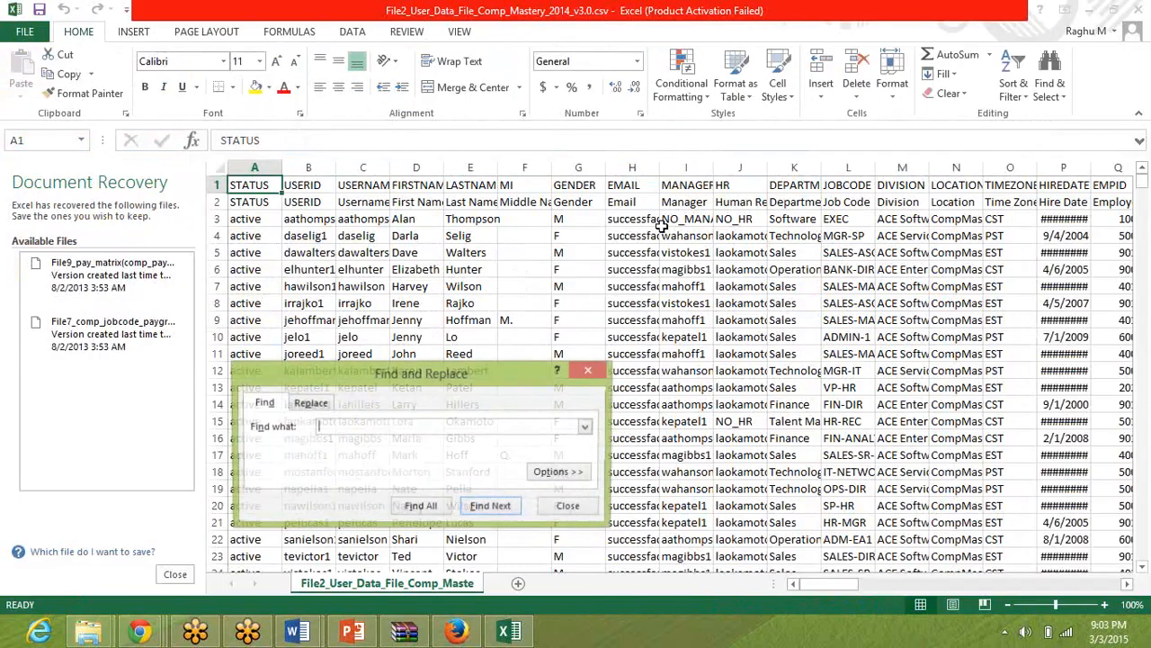
{"action": "key", "text": "Return"}
{"action": "key", "text": "BackSpace"}
{"action": "key", "text": "BackSpace"}
{"action": "key", "text": "BackSpace"}
{"action": "key", "text": "BackSpace"}
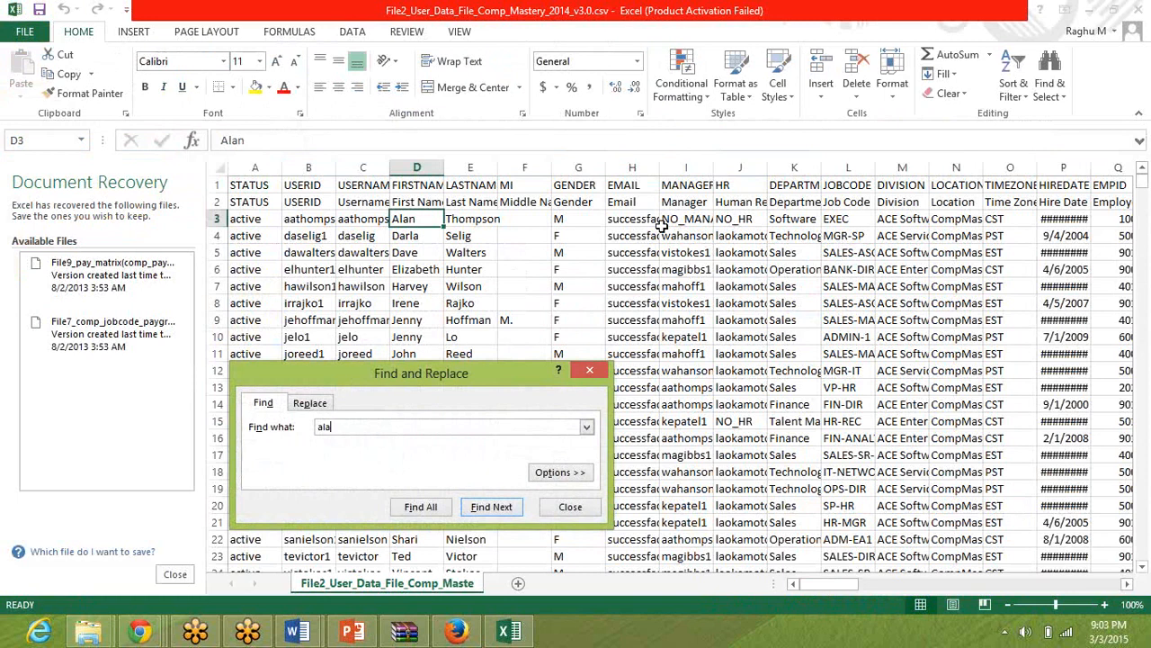
{"action": "type", "text": "marla"}
{"action": "key", "text": "Return"}
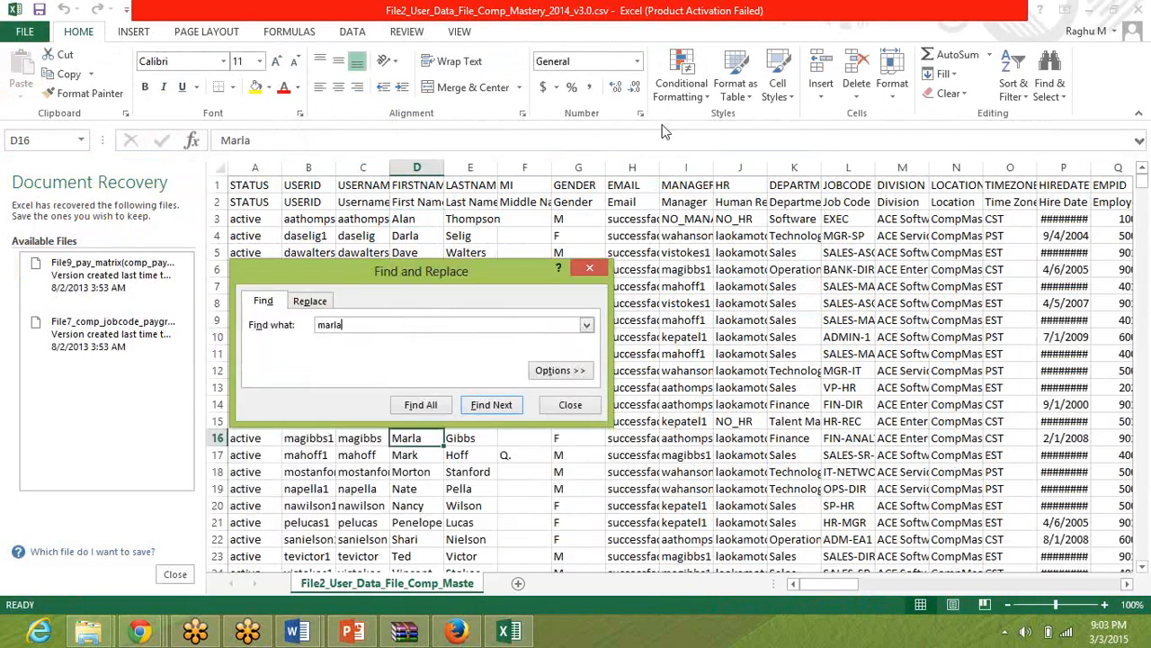
Close the search and examine the VP of Operations' record in row 16, including its manager entry.
{"action": "key", "text": "Escape"}
{"action": "key", "text": "Left"}
{"action": "key", "text": "Left"}
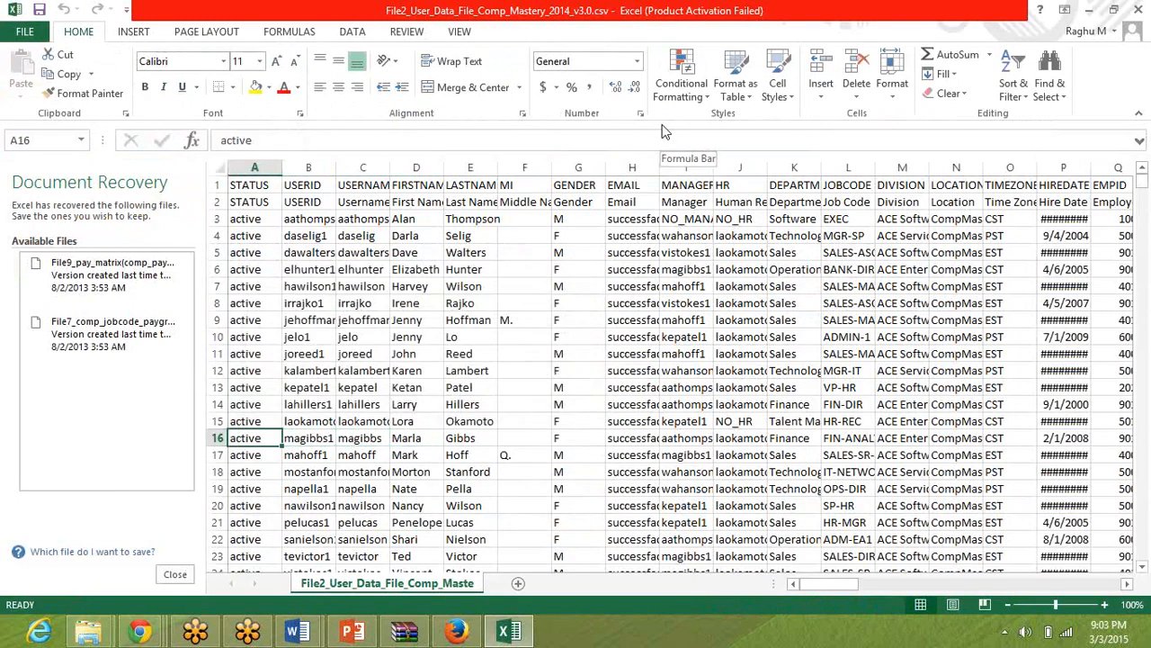
{"action": "left_click", "coordinate": [221, 438]}
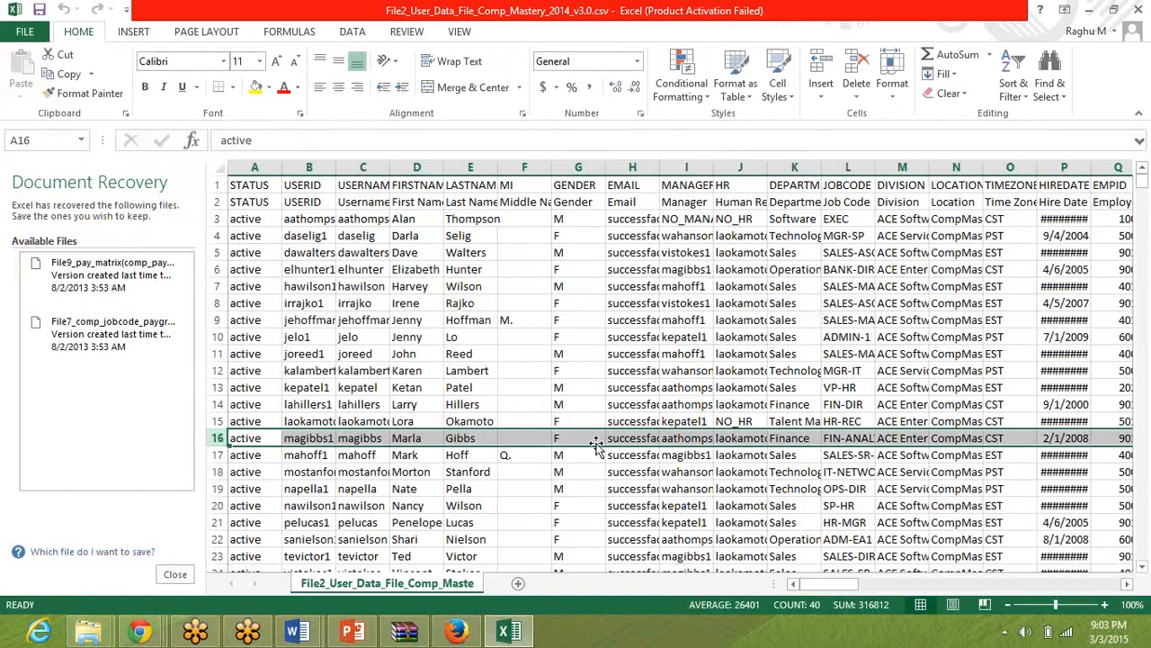
{"action": "left_click", "coordinate": [674, 439]}
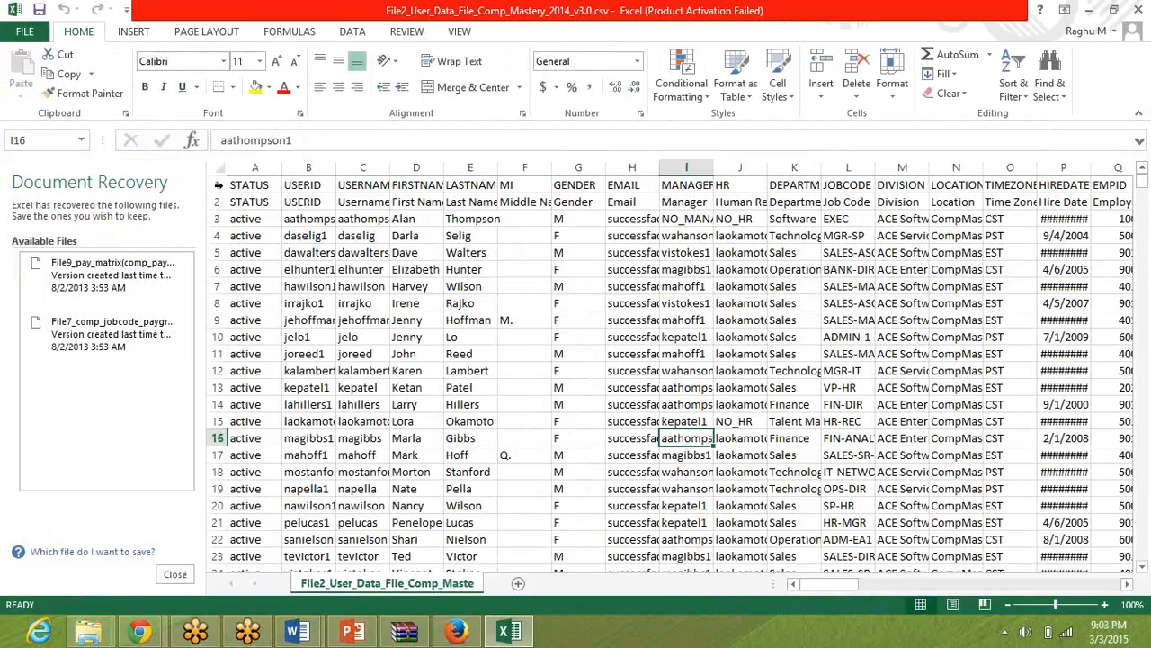
Examine the division president's record in row 3 from user ID across to the employee details, and select the whole row.
{"action": "left_click", "coordinate": [313, 220]}
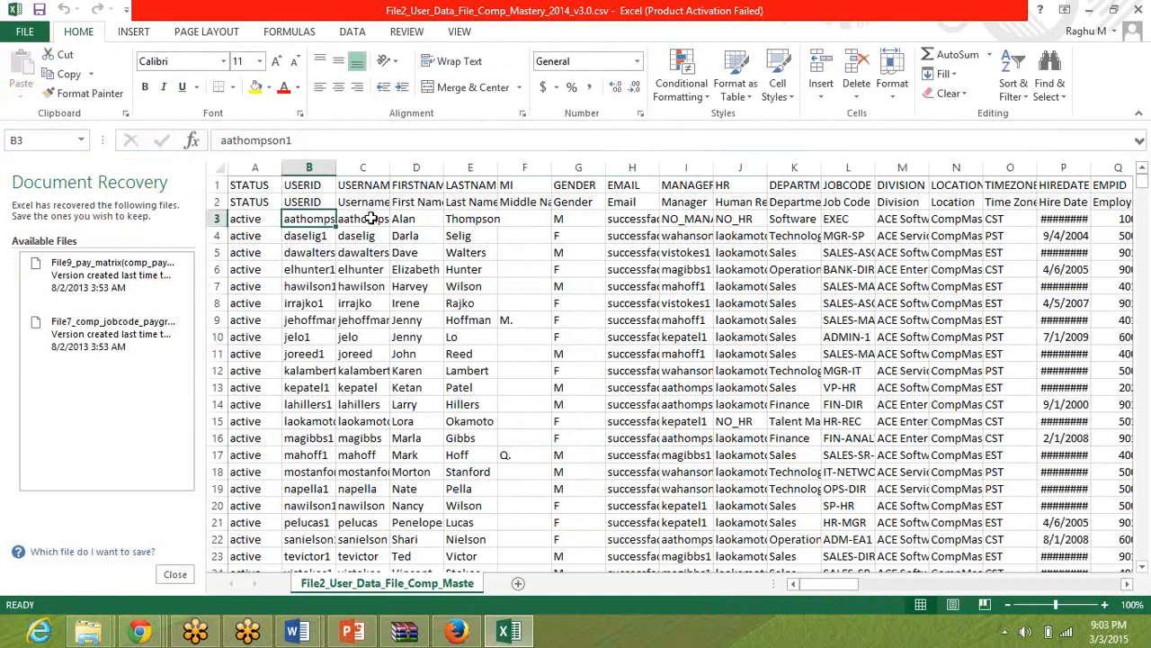
{"action": "left_click", "coordinate": [457, 221]}
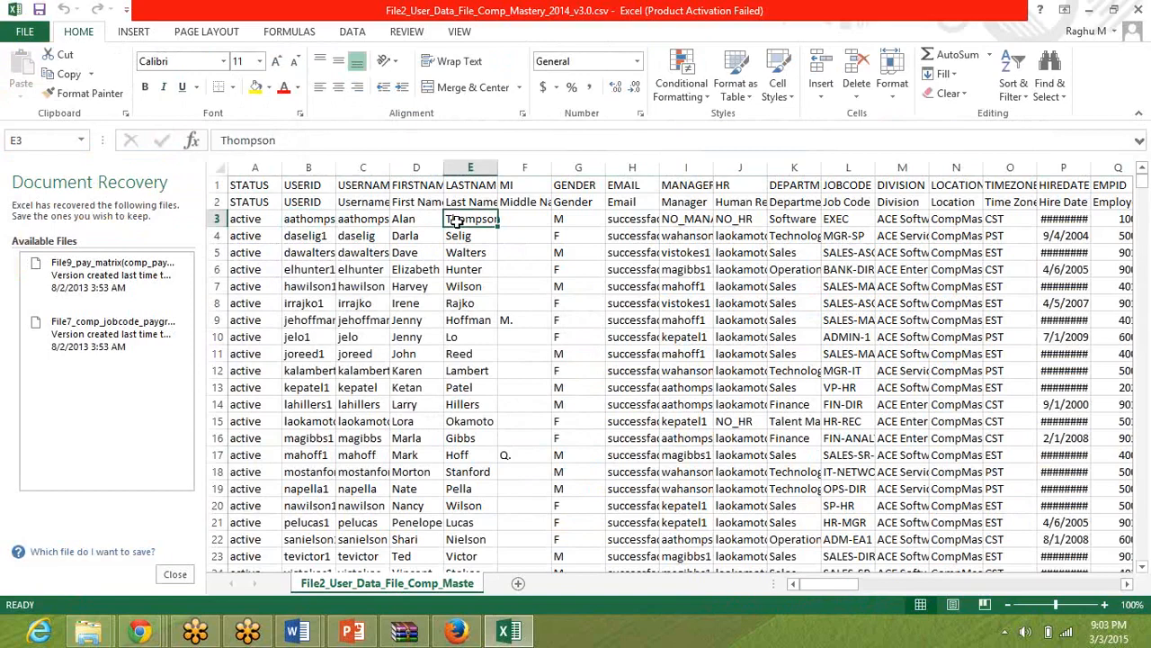
{"action": "key", "text": "Right"}
{"action": "key", "text": "Right"}
{"action": "key", "text": "Right"}
{"action": "key", "text": "Right"}
{"action": "key", "text": "Right"}
{"action": "key", "text": "Right"}
{"action": "key", "text": "Right"}
{"action": "key", "text": "Right"}
{"action": "key", "text": "Right"}
{"action": "key", "text": "Right"}
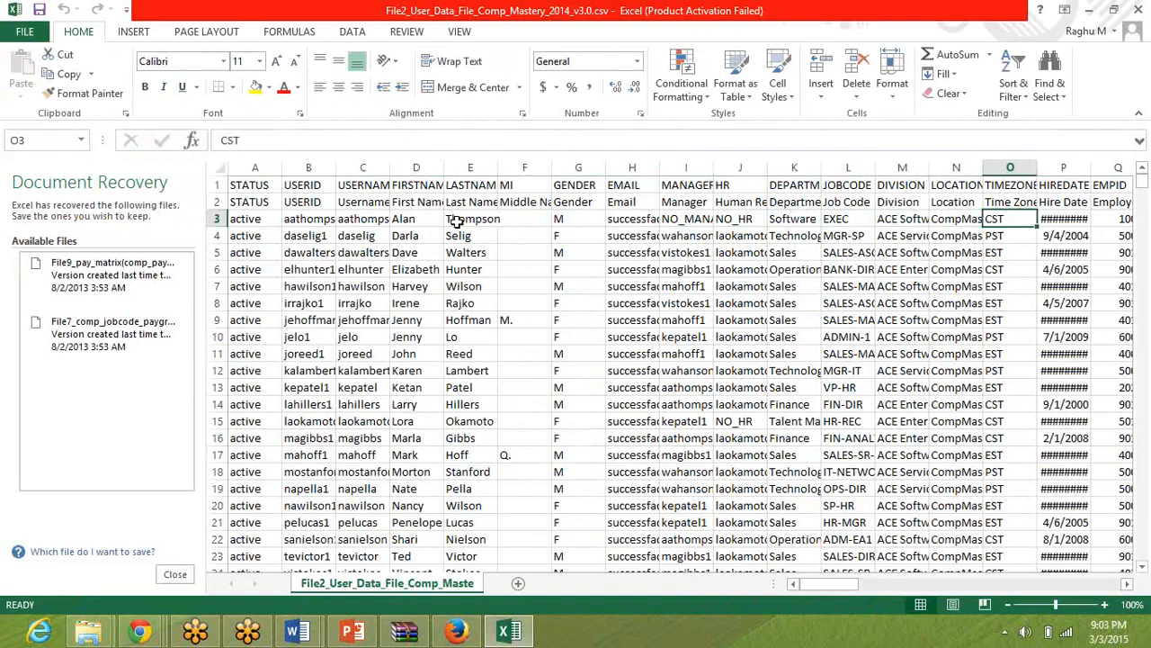
{"action": "key", "text": "Right"}
{"action": "key", "text": "Right"}
{"action": "key", "text": "Right"}
{"action": "key", "text": "Left"}
{"action": "key", "text": "Left"}
{"action": "key", "text": "Left"}
{"action": "key", "text": "Left"}
{"action": "key", "text": "Left"}
{"action": "key", "text": "Left"}
{"action": "key", "text": "Left"}
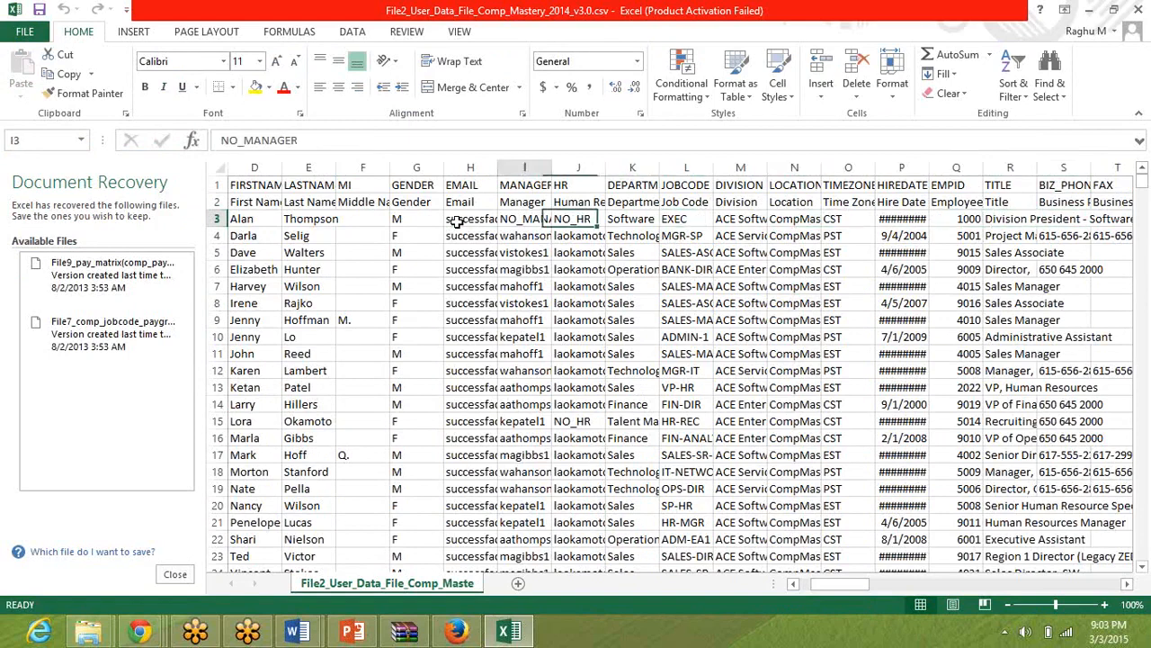
{"action": "key", "text": "Left"}
{"action": "key", "text": "Left"}
{"action": "key", "text": "Left"}
{"action": "key", "text": "Left"}
{"action": "key", "text": "Left"}
{"action": "key", "text": "Left"}
{"action": "key", "text": "Left"}
{"action": "key", "text": "Left"}
{"action": "key", "text": "Left"}
{"action": "key", "text": "Left"}
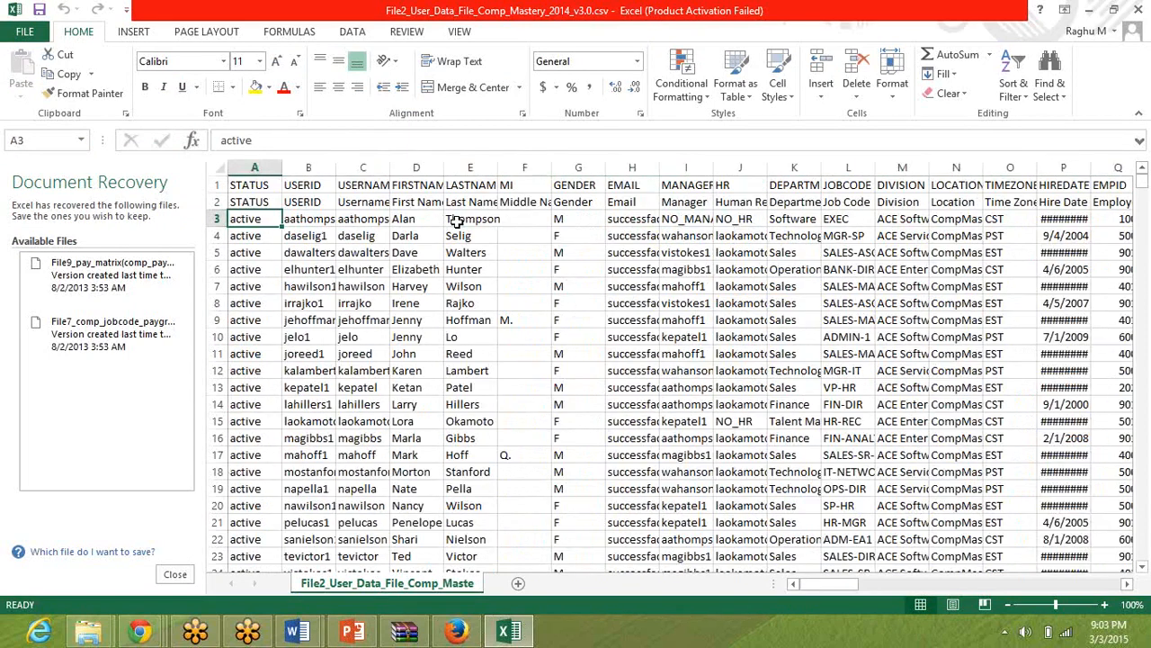
{"action": "left_click", "coordinate": [218, 218]}
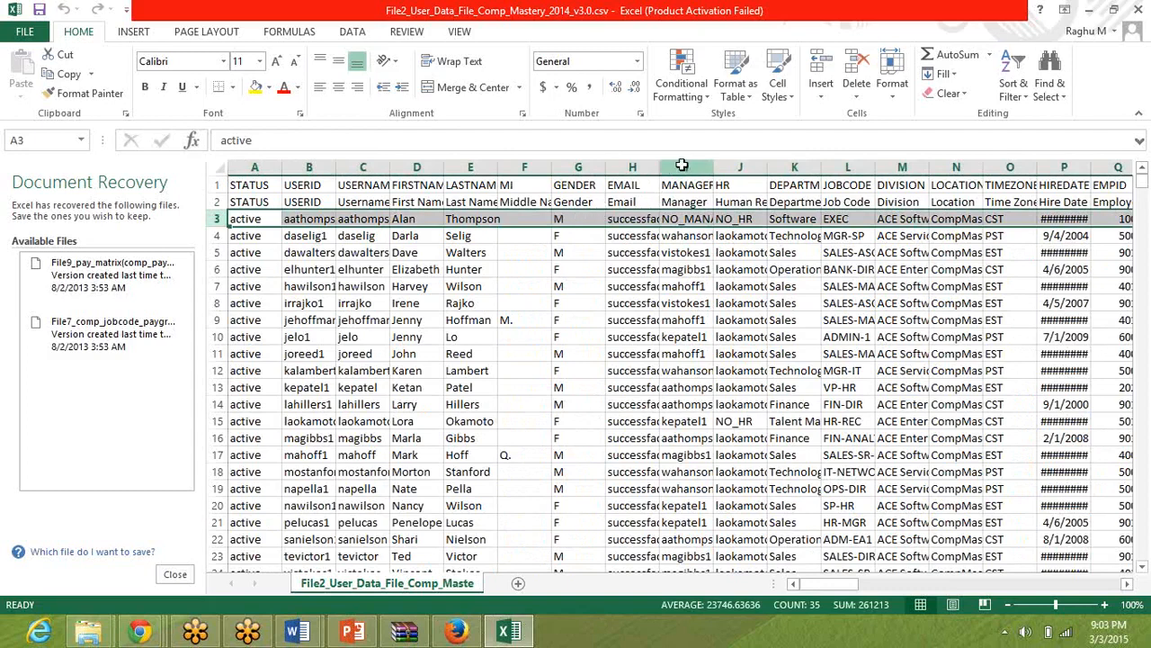
Examine the MANAGER and HR columns and the division president's manager entry in cell I3.
{"action": "left_click", "coordinate": [683, 165]}
{"action": "left_click", "coordinate": [739, 167]}
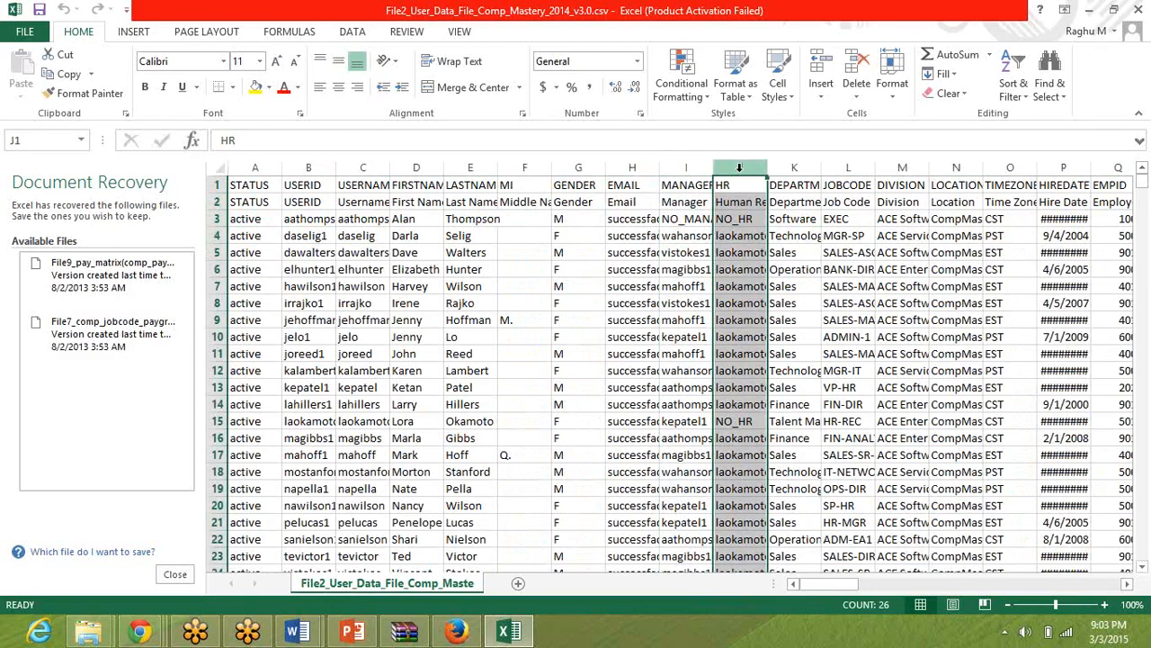
{"action": "left_click", "coordinate": [692, 218]}
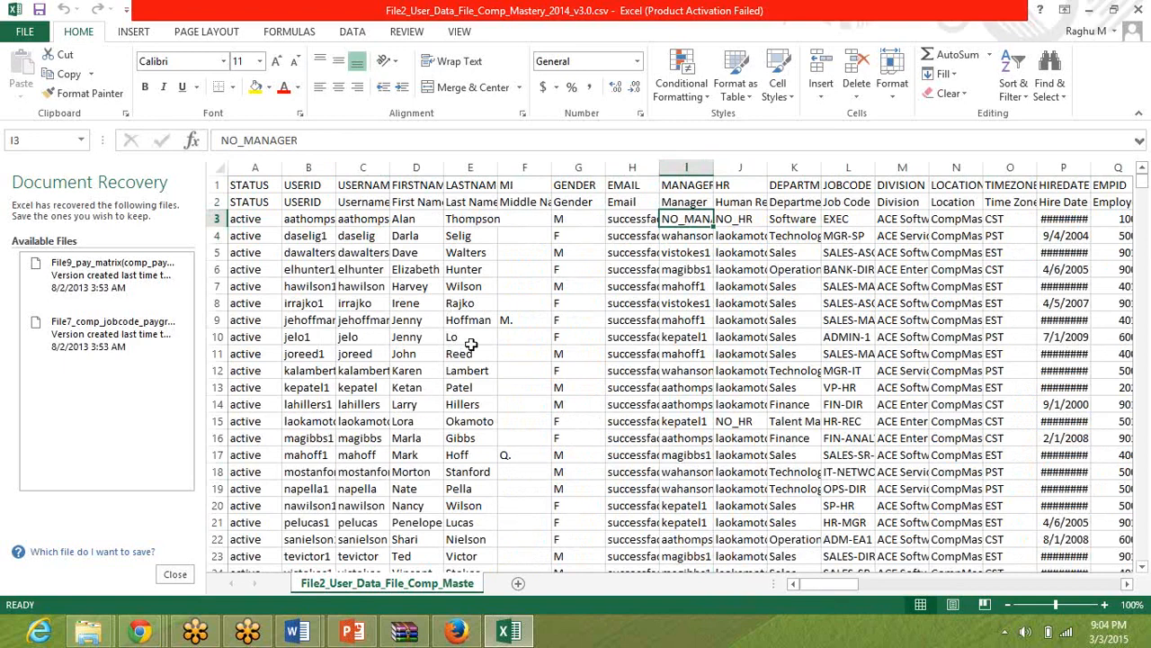
Review the test users org chart in PowerPoint and switch to the SuccessFactors Admin Tools page in Firefox.
{"action": "left_click", "coordinate": [365, 638]}
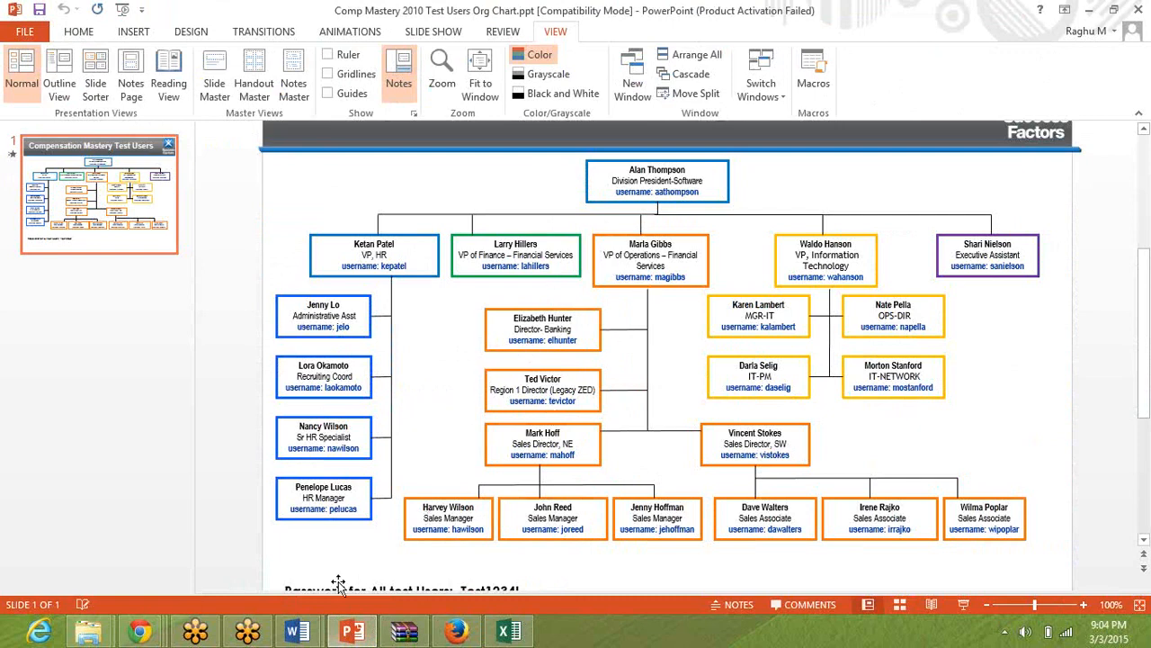
{"action": "left_click", "coordinate": [456, 631]}
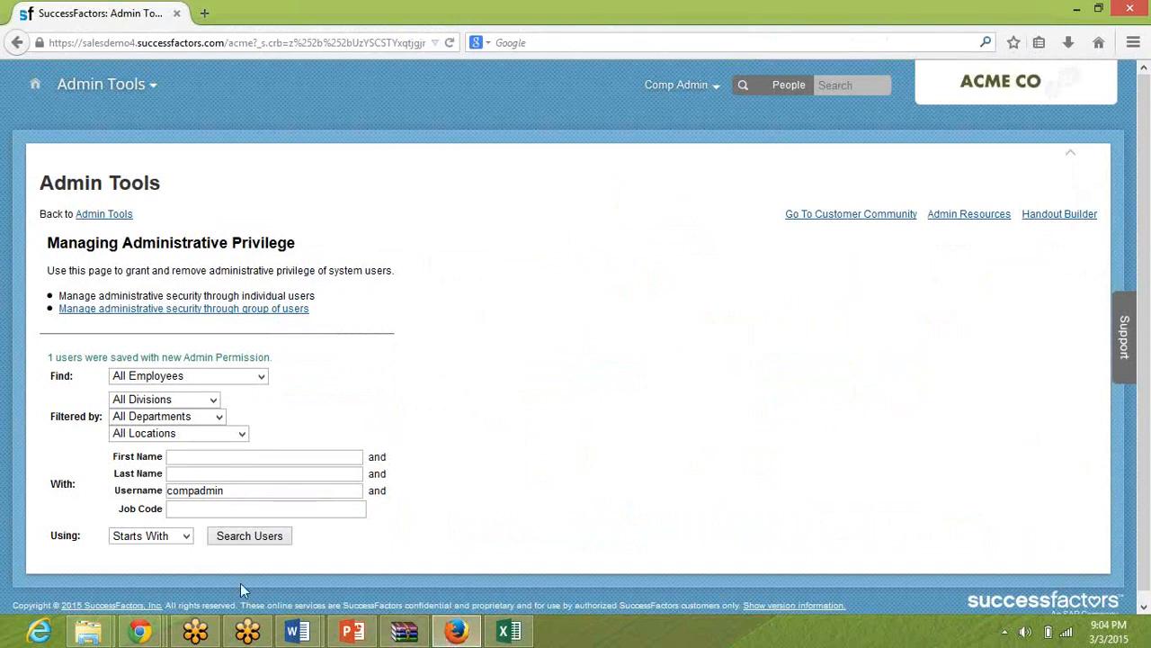
{"action": "mouse_move", "coordinate": [140, 632]}
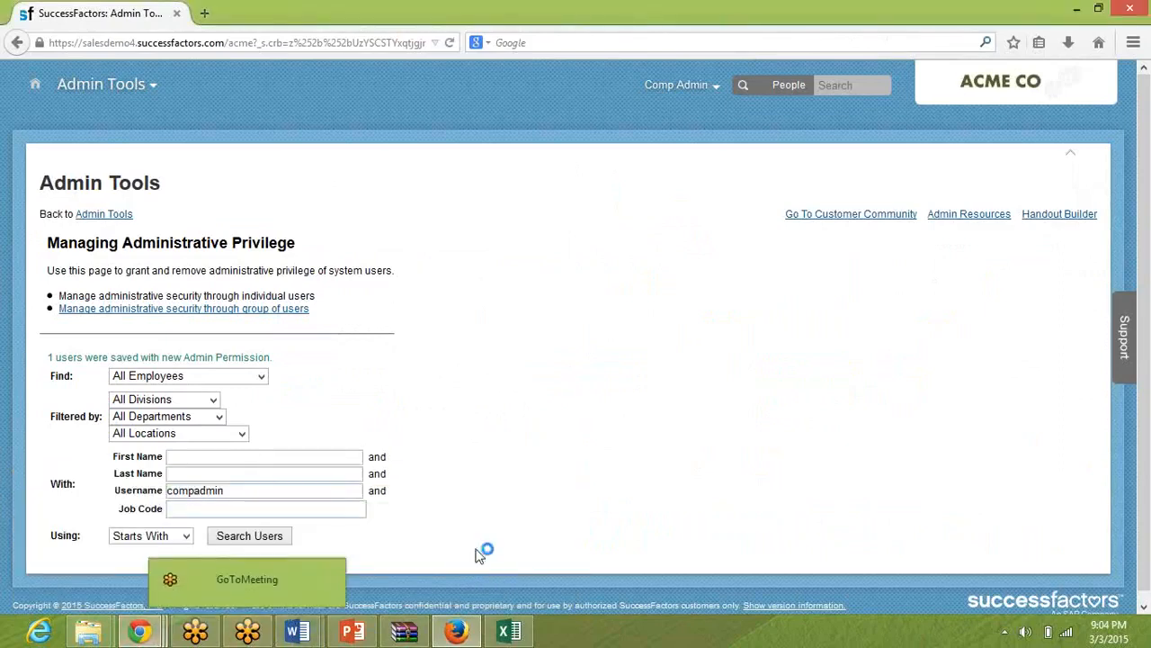
Close the employee data workbook in Excel and return to the SuccessFactors Administration Tools home page in Firefox.
{"action": "left_click", "coordinate": [515, 640]}
{"action": "left_click", "coordinate": [436, 422]}
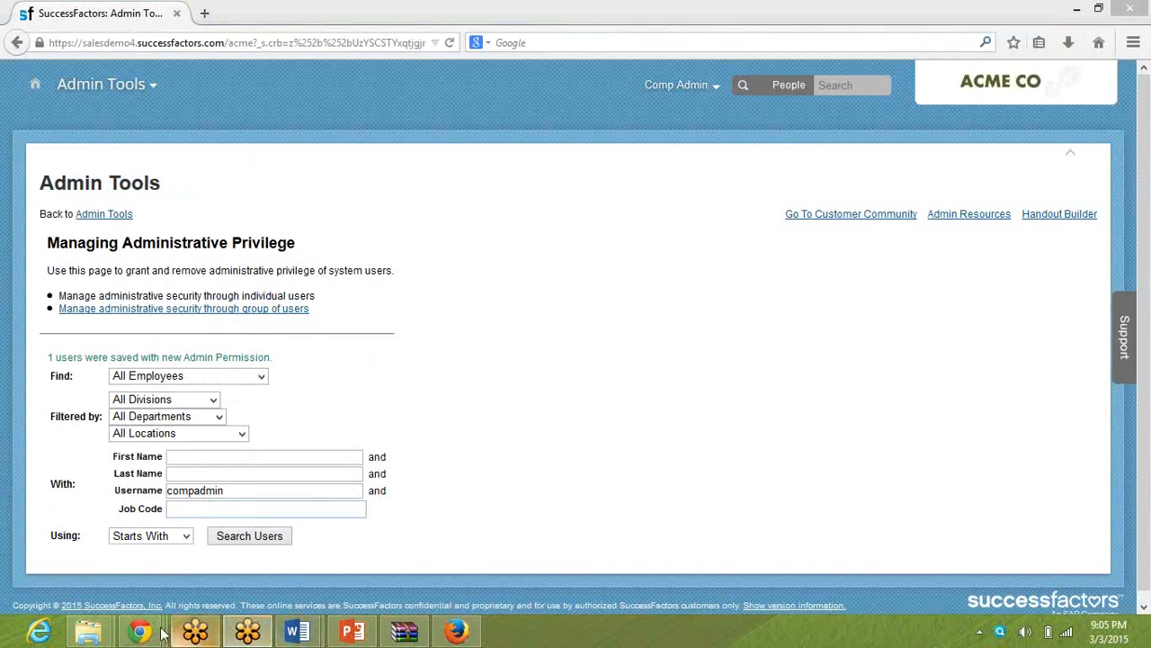
{"action": "left_click", "coordinate": [457, 637]}
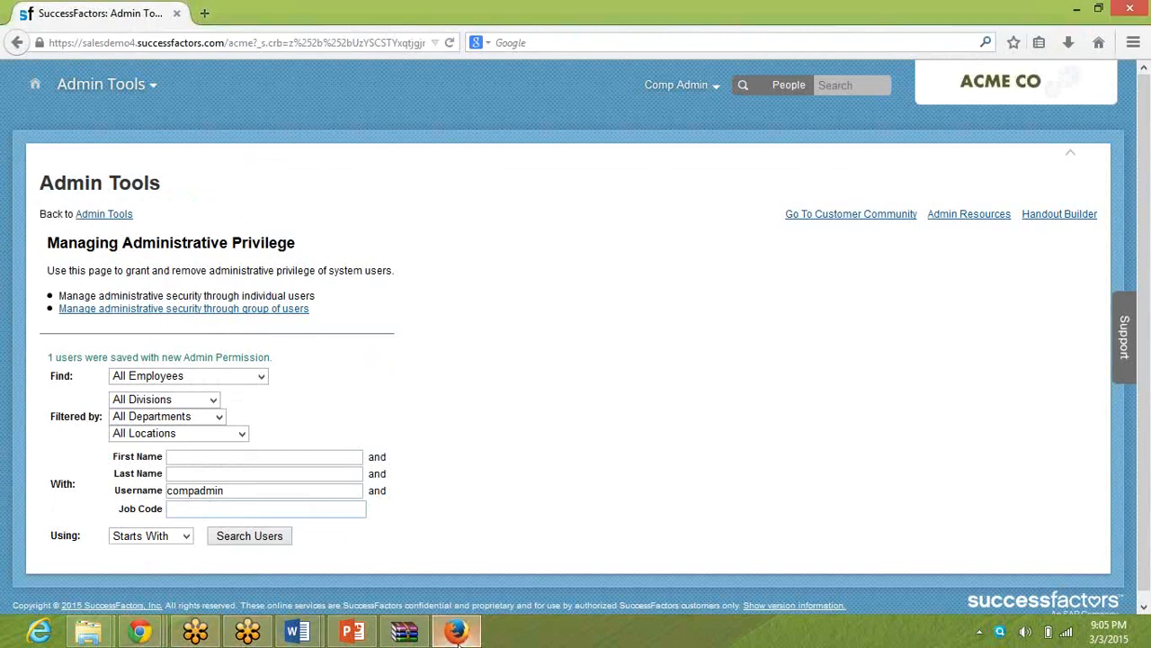
{"action": "left_click", "coordinate": [113, 219]}
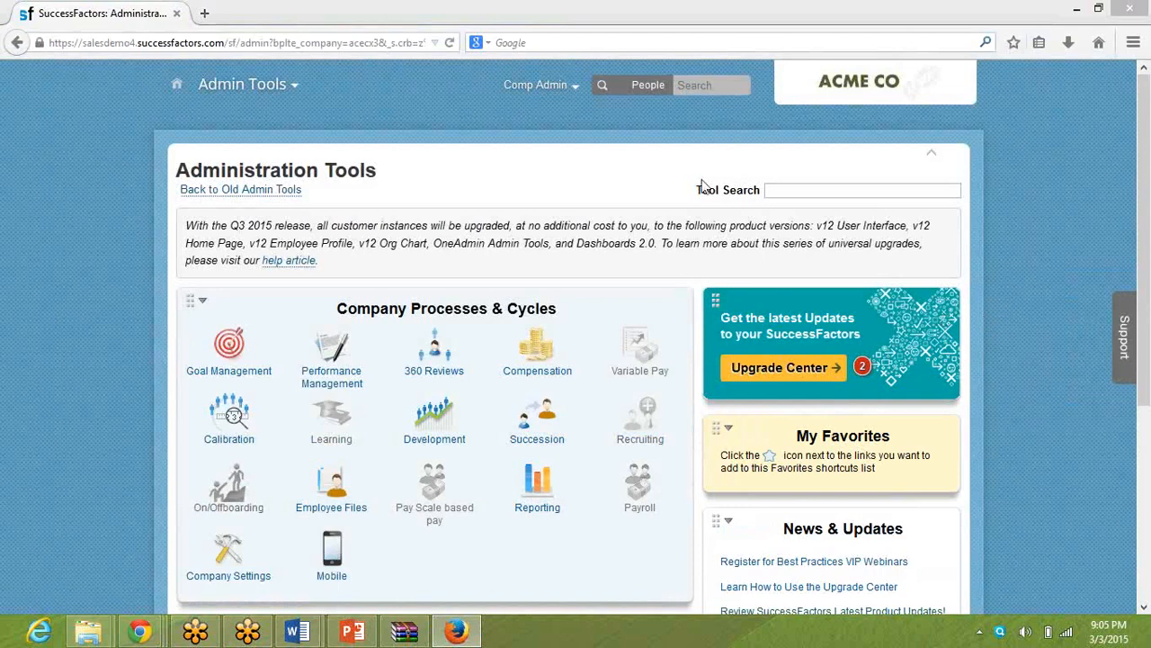
Open the Employee Import page from the Update User Information options for managing employees.
{"action": "triple_click", "coordinate": [625, 232]}
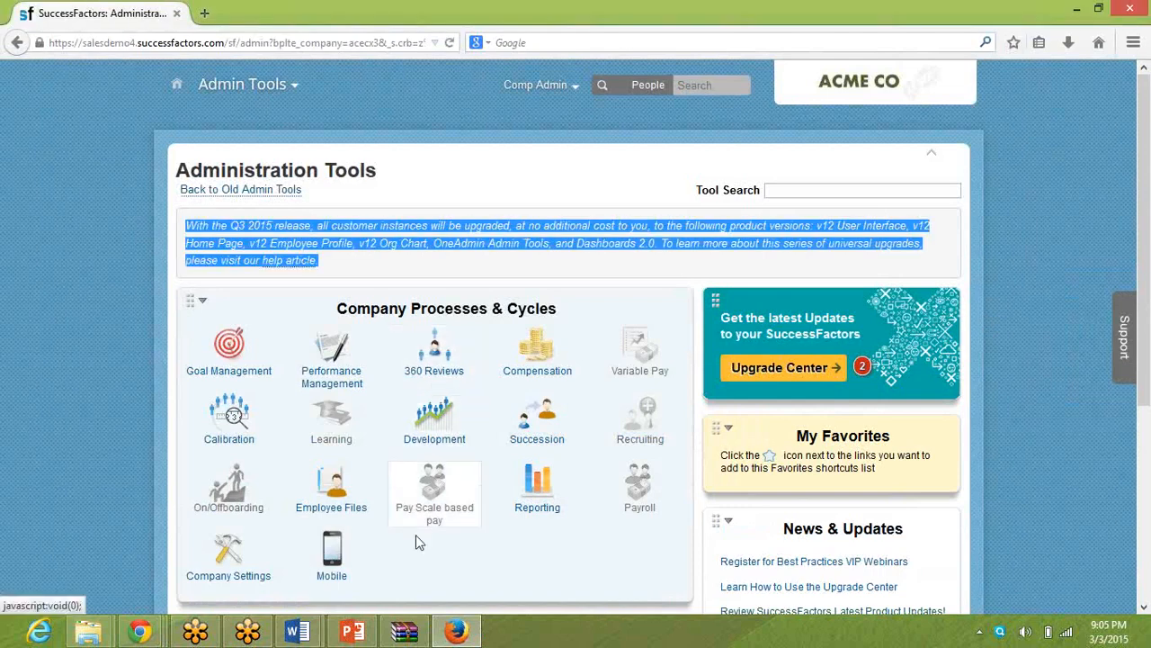
{"action": "left_click", "coordinate": [480, 569]}
{"action": "scroll", "coordinate": [480, 568], "scroll_direction": "down", "scroll_amount": 1}
{"action": "scroll", "coordinate": [482, 572], "scroll_direction": "down", "scroll_amount": 3}
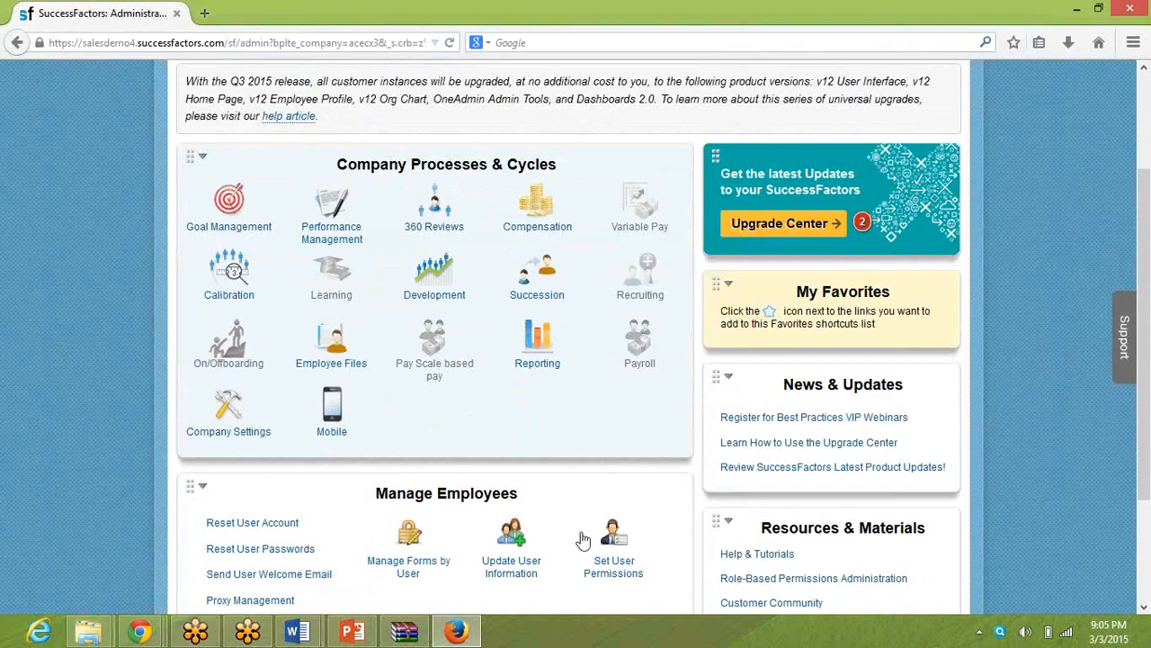
{"action": "left_click", "coordinate": [643, 572]}
{"action": "left_click", "coordinate": [518, 547]}
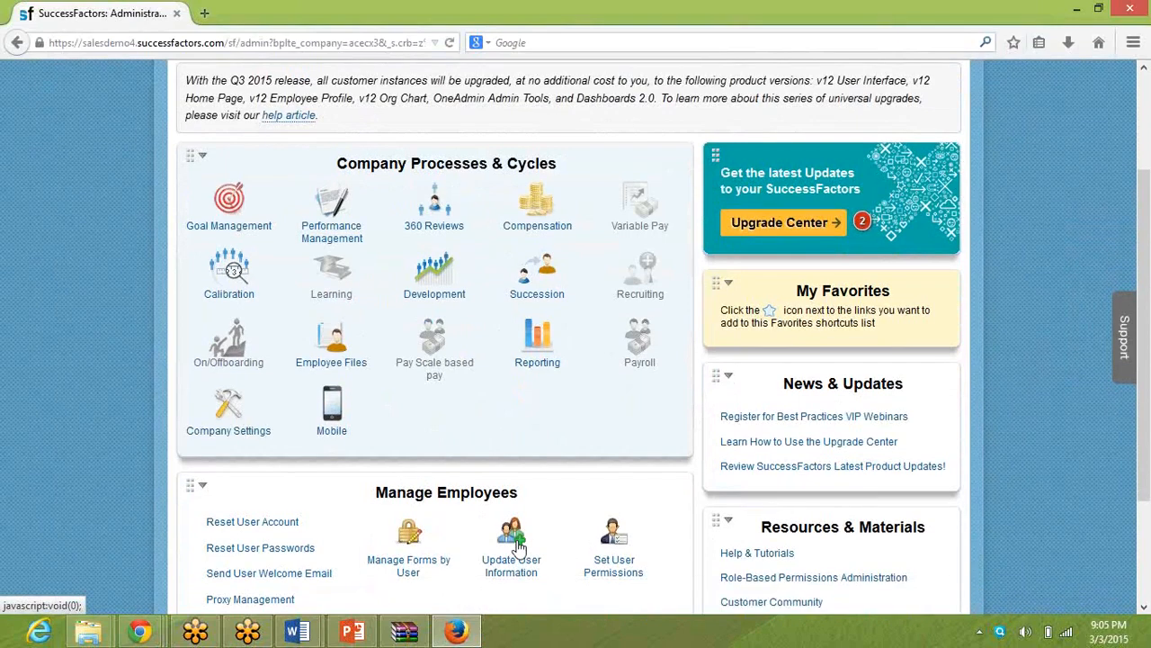
{"action": "scroll", "coordinate": [518, 547], "scroll_direction": "down", "scroll_amount": 3}
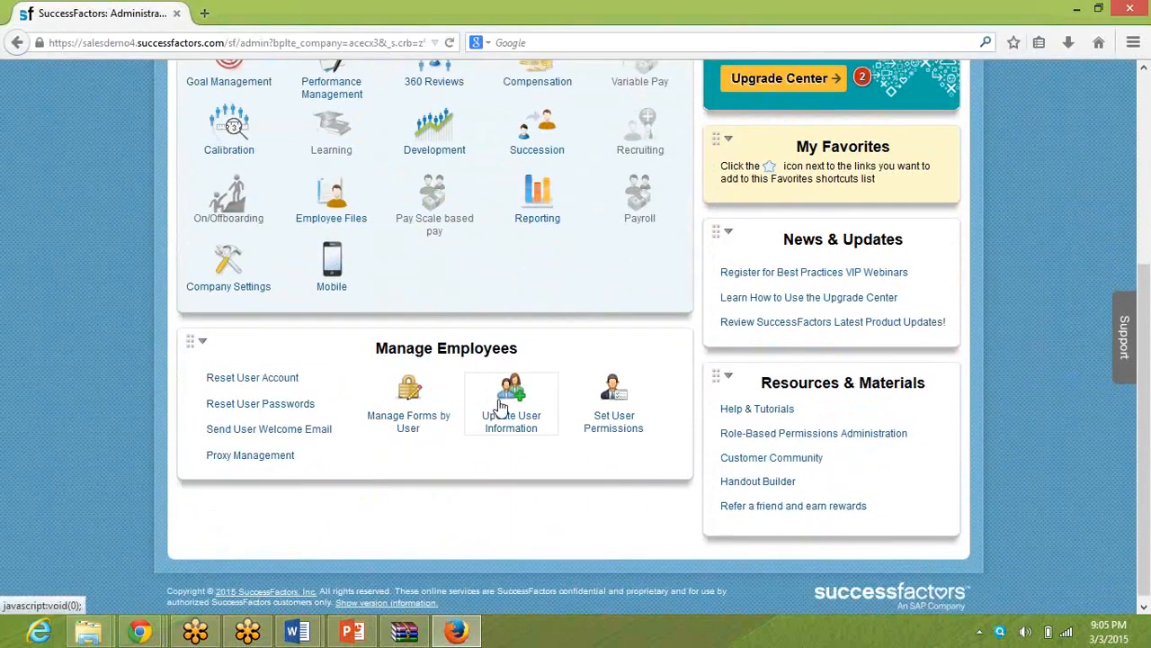
{"action": "left_click", "coordinate": [504, 403]}
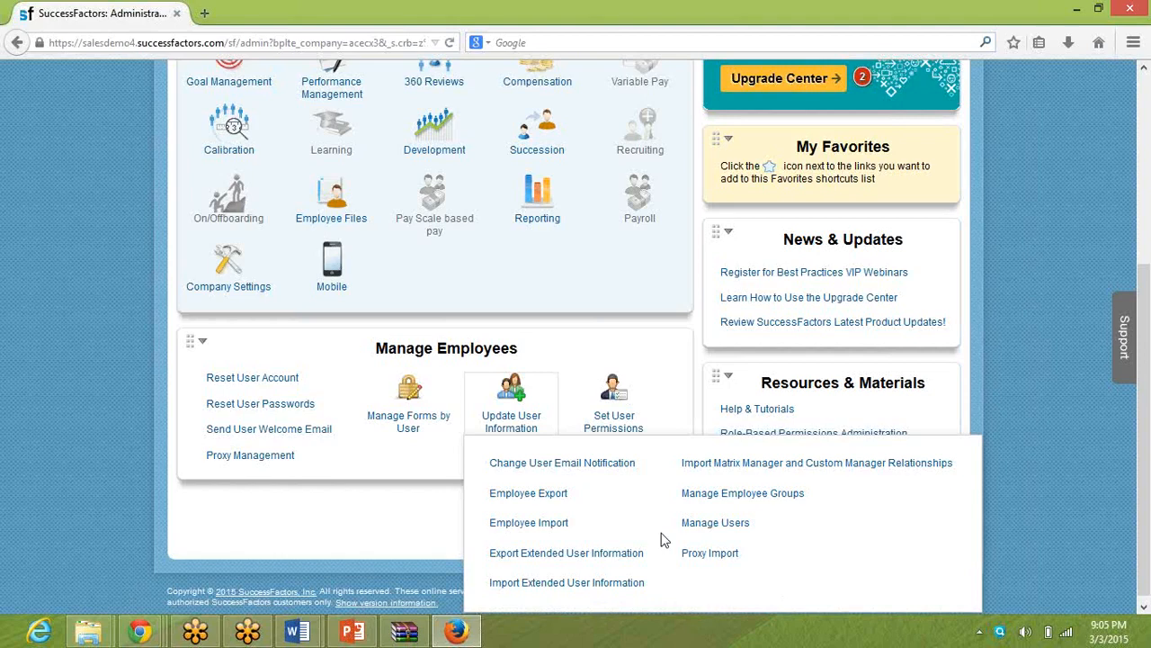
{"action": "left_click", "coordinate": [532, 523]}
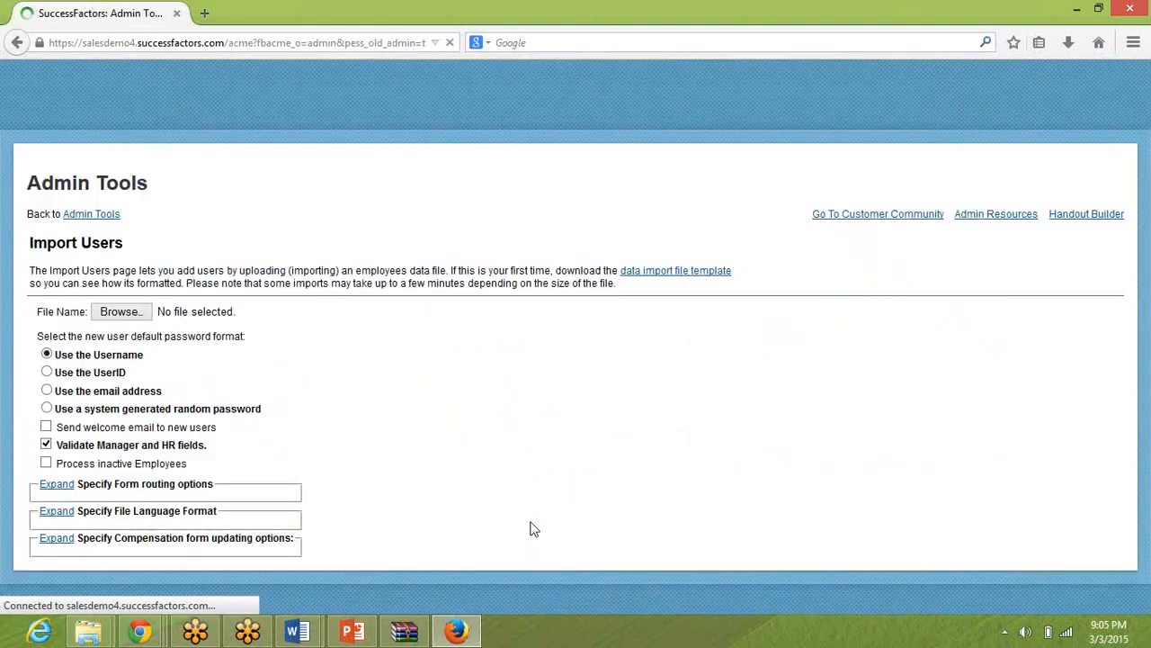
Start choosing the user import file and open the desktop folder MARCH_COMPENSATION_TRAINING_MATERIAL.
{"action": "left_click", "coordinate": [135, 313]}
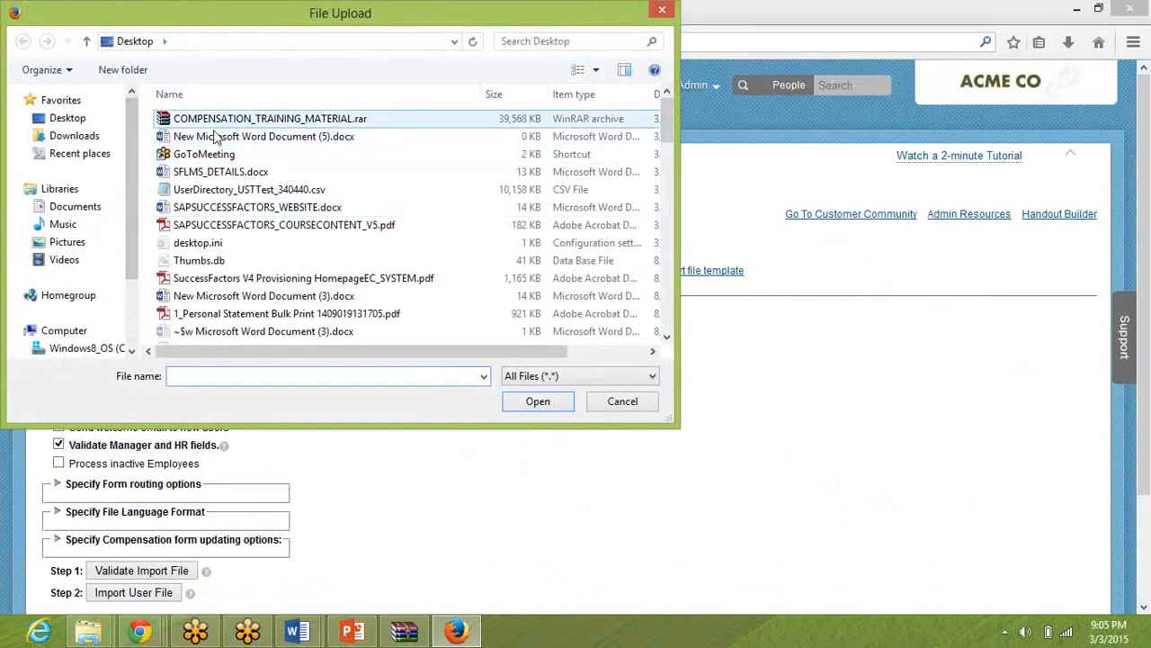
{"action": "left_click", "coordinate": [229, 172]}
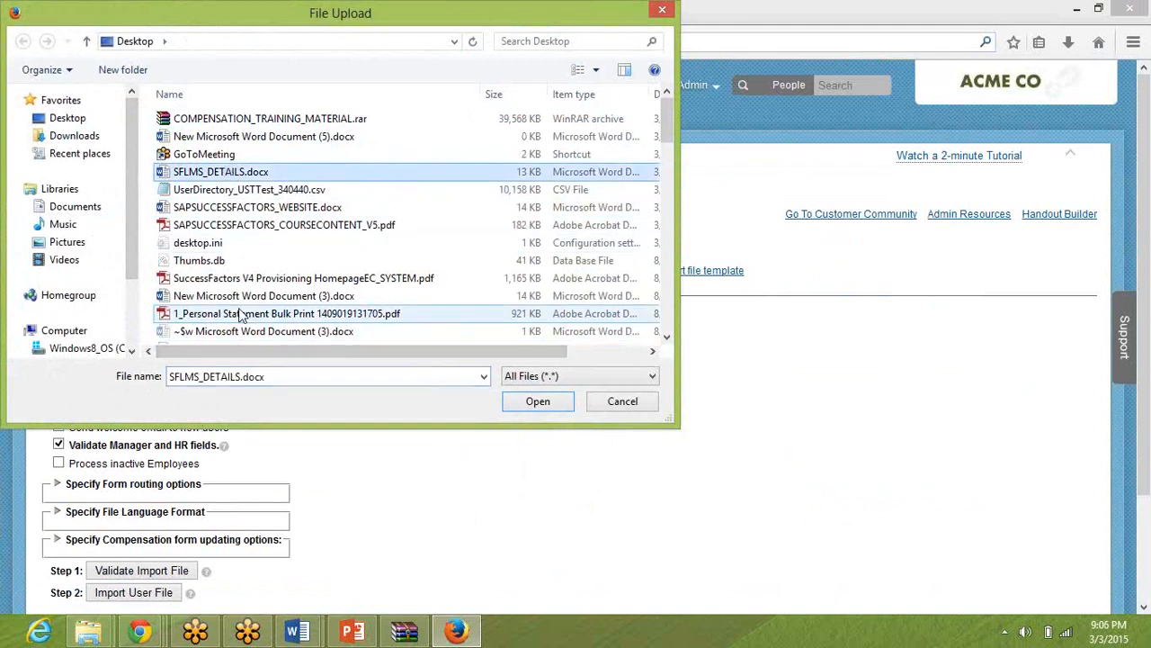
{"action": "key", "text": "m"}
{"action": "key", "text": "m"}
{"action": "key", "text": "m"}
{"action": "key", "text": "m"}
{"action": "key", "text": "m"}
{"action": "key", "text": "m"}
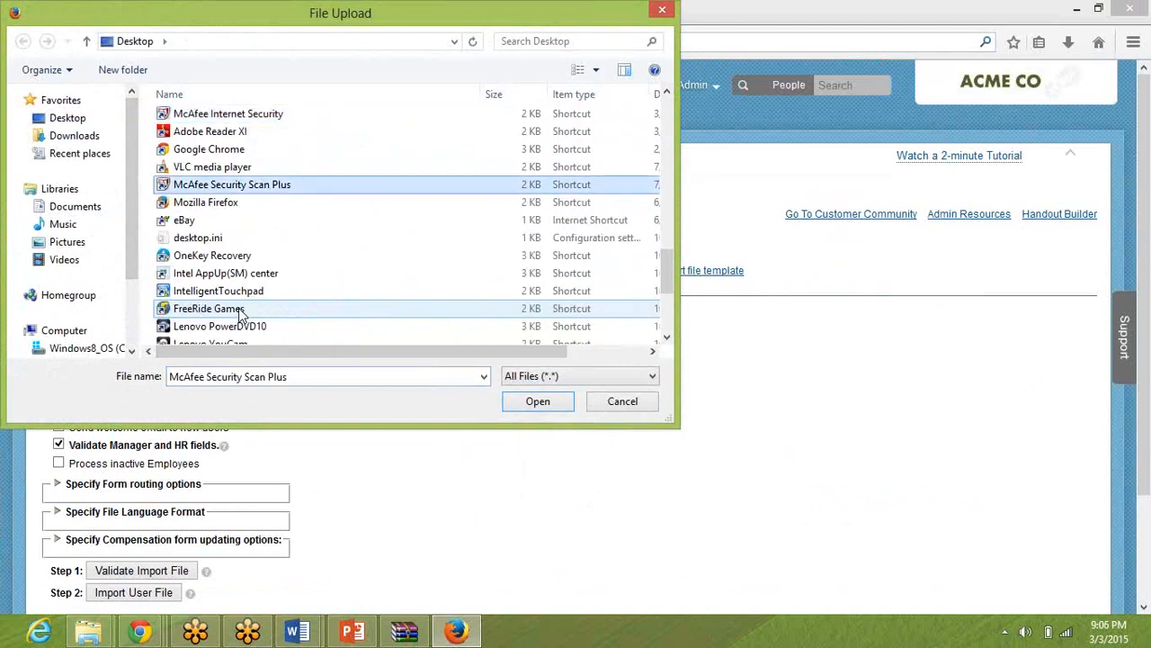
{"action": "key", "text": "m"}
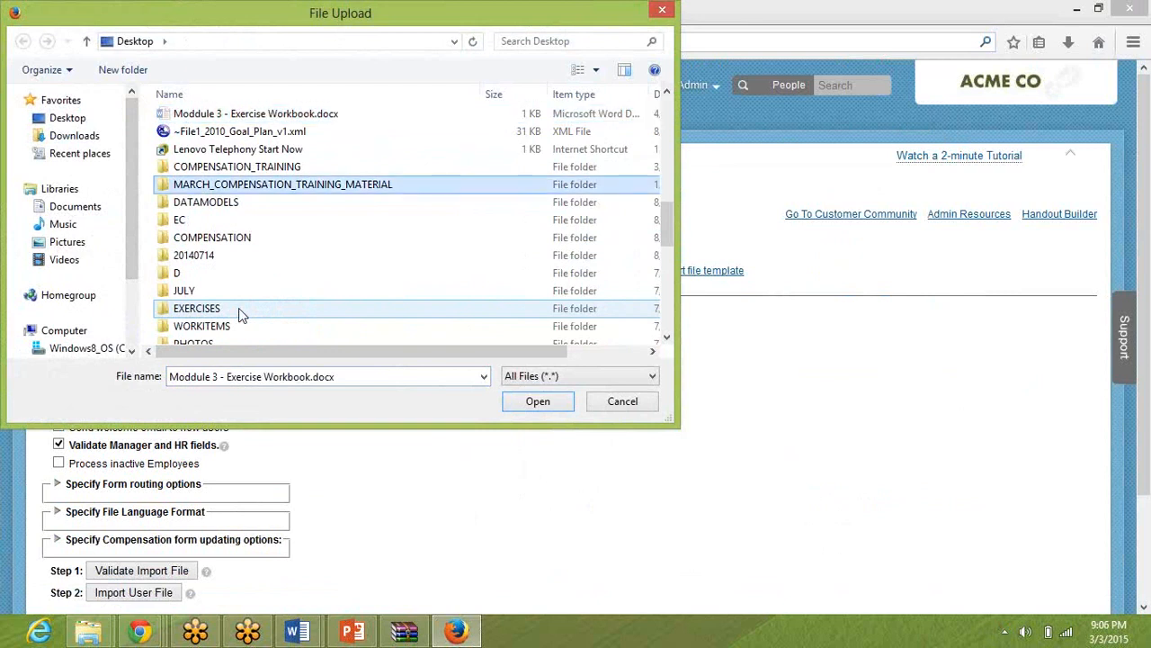
{"action": "key", "text": "Return"}
Choose File2_User_Data_File_Comp_Mastery_2014_v3.0.csv from the Exercise folder inside Compensationpre-work as the import file.
{"action": "left_click", "coordinate": [236, 126]}
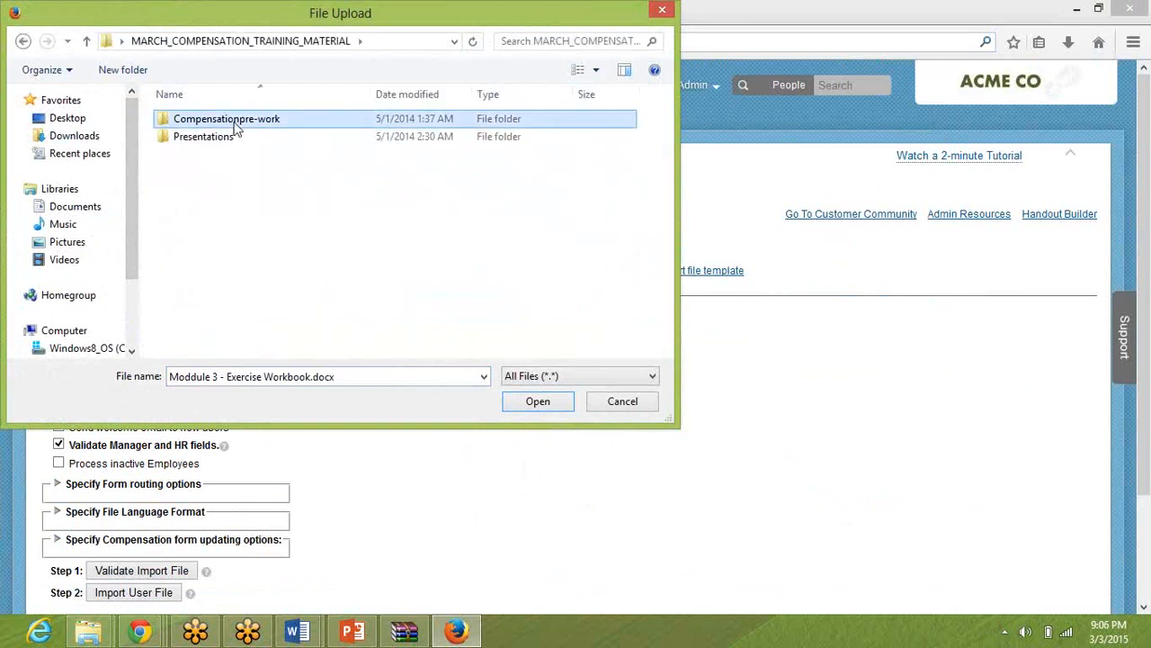
{"action": "double_click", "coordinate": [236, 126]}
{"action": "double_click", "coordinate": [194, 119]}
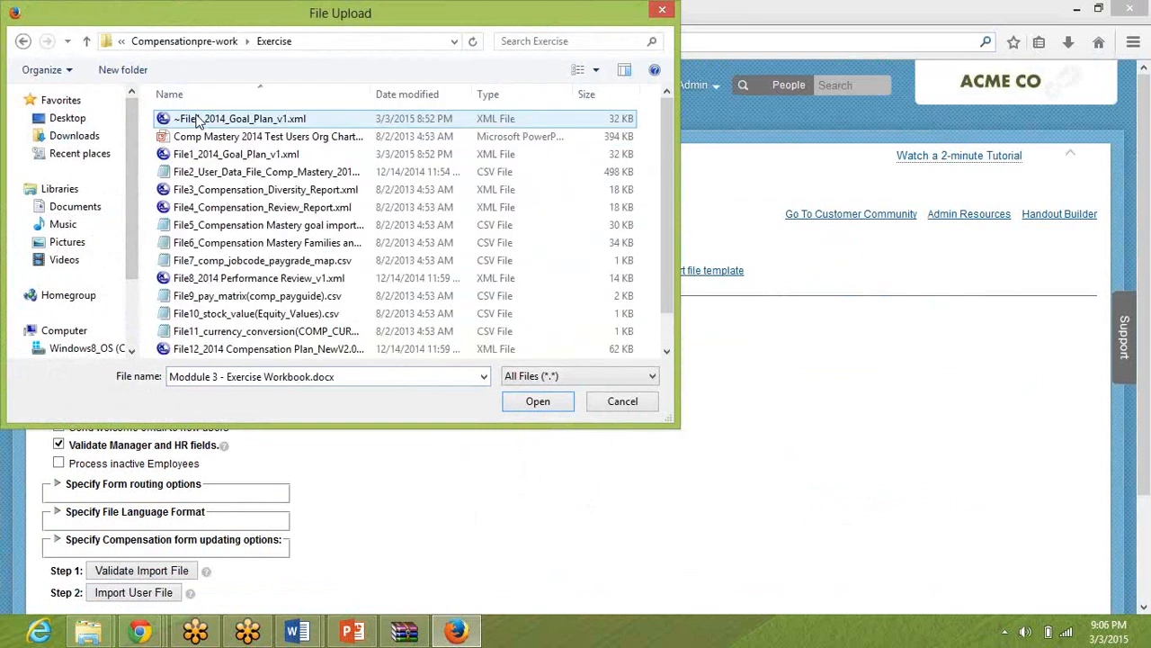
{"action": "left_click", "coordinate": [223, 174]}
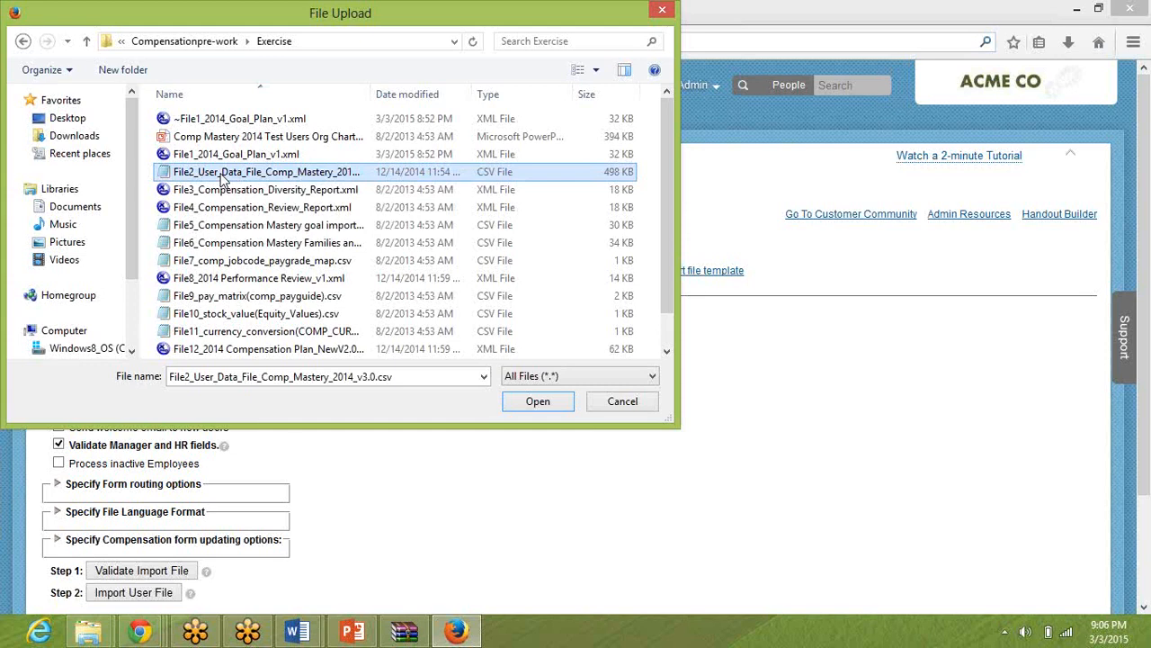
{"action": "double_click", "coordinate": [223, 174]}
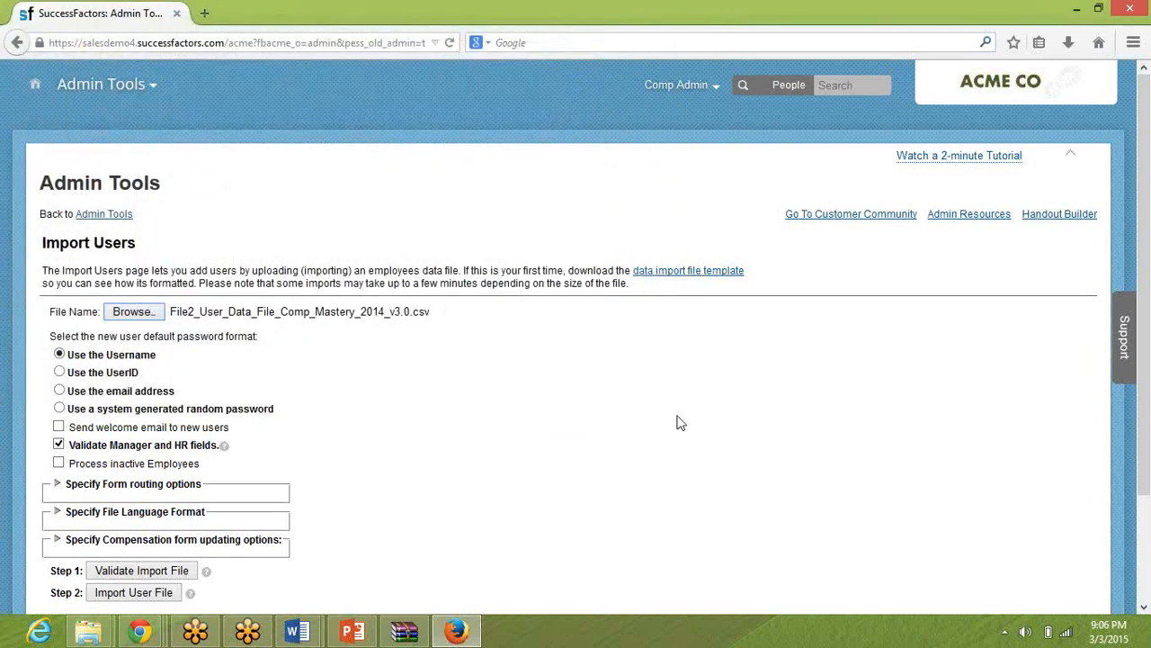
Validate the import file and examine the STATE, CUSTOM01 and CUSTOM02 errors listed for the first user.
{"action": "scroll", "coordinate": [724, 447], "scroll_direction": "down", "scroll_amount": 3}
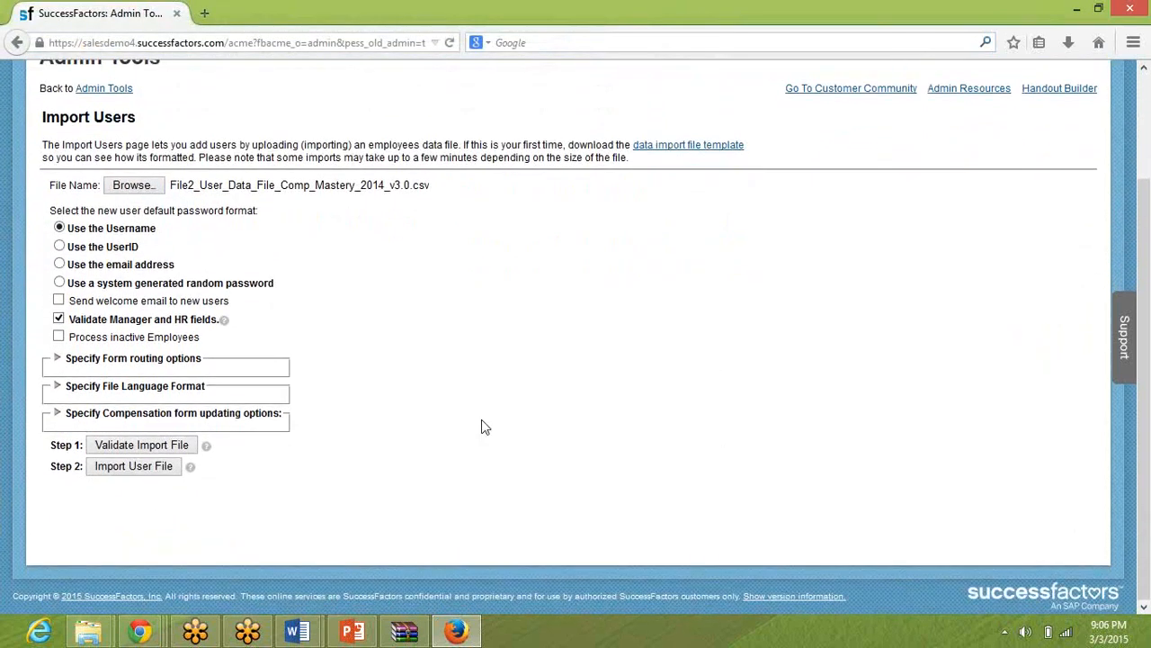
{"action": "left_click", "coordinate": [132, 447]}
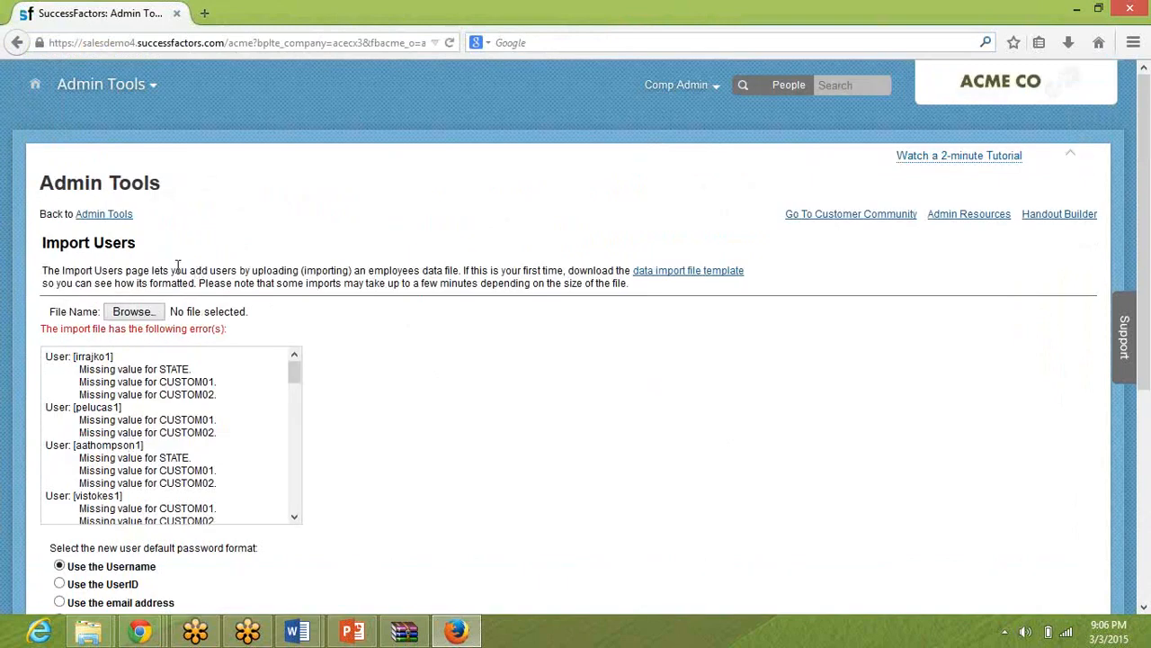
{"action": "double_click", "coordinate": [163, 371]}
{"action": "triple_click", "coordinate": [173, 382]}
{"action": "triple_click", "coordinate": [182, 394]}
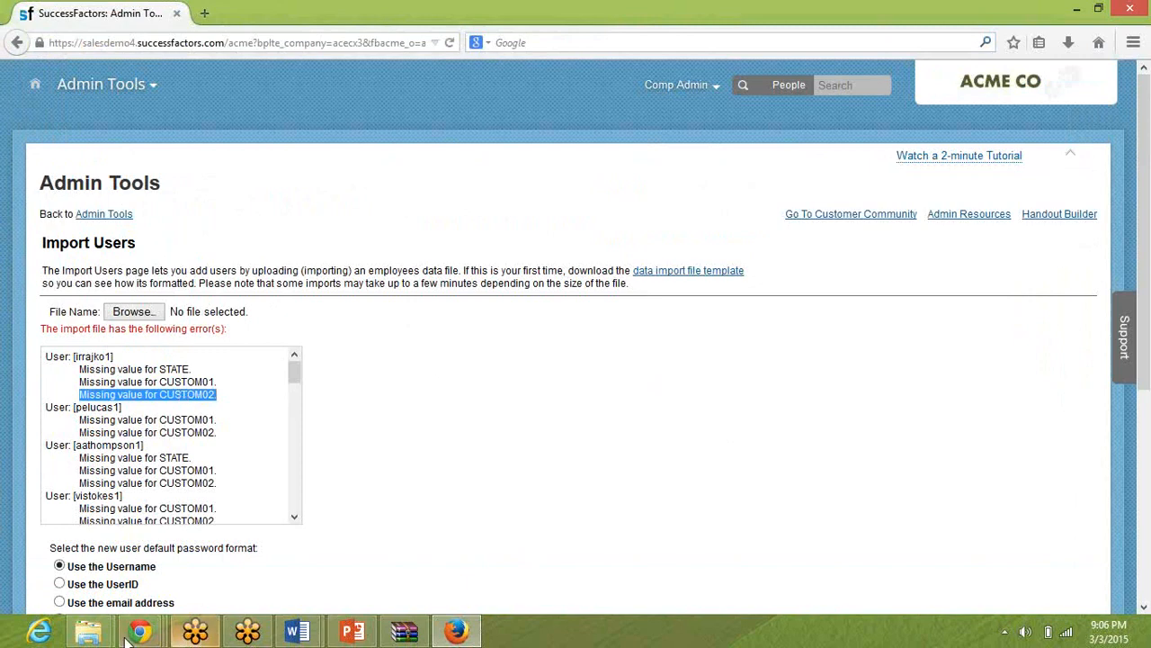
Open File2_User_Data_File_Comp_Mastery_2014_v3.0.csv from the Exercise folder in Excel and dismiss the activation wizard.
{"action": "left_click", "coordinate": [95, 636]}
{"action": "left_click", "coordinate": [255, 527]}
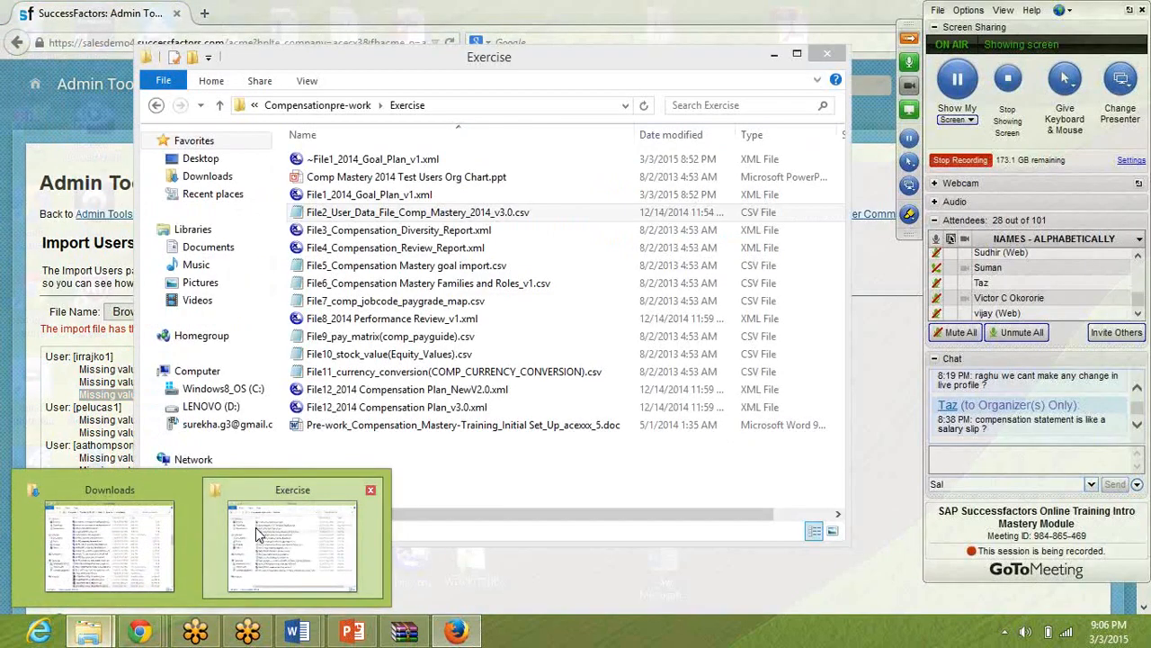
{"action": "right_click", "coordinate": [383, 216]}
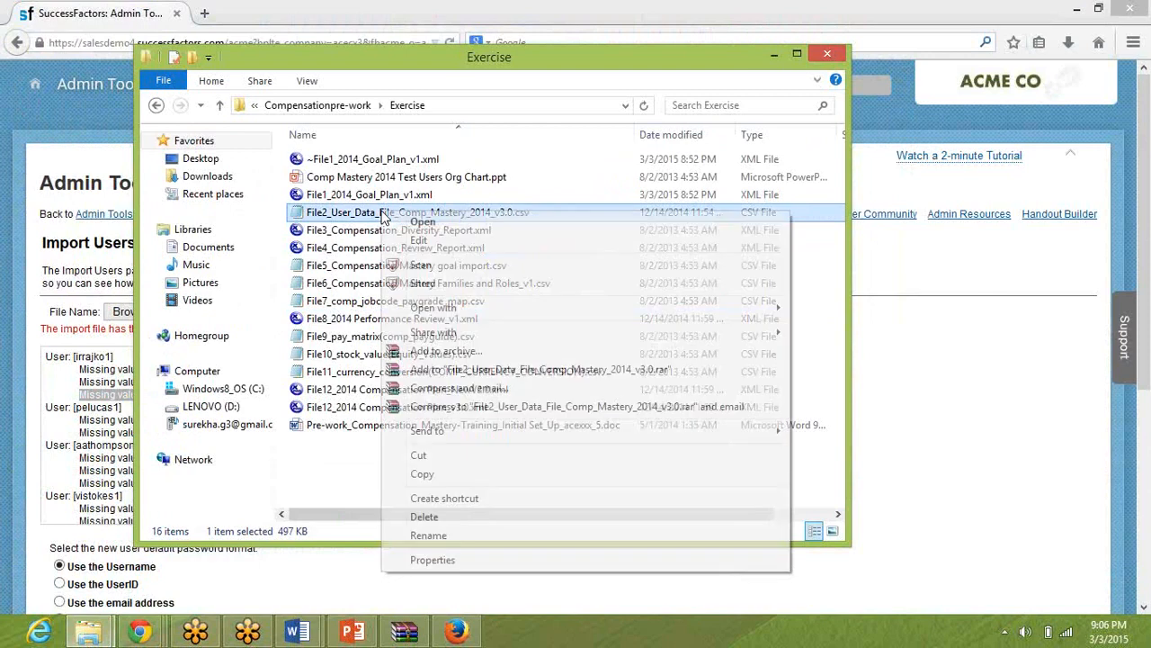
{"action": "mouse_move", "coordinate": [453, 315]}
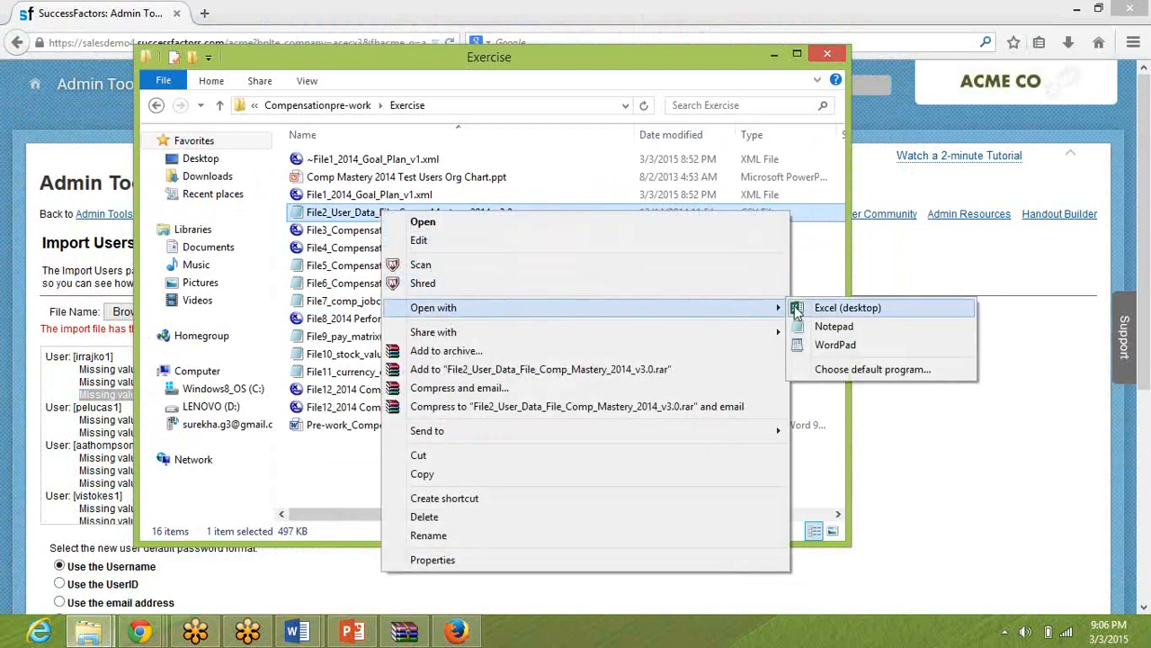
{"action": "left_click", "coordinate": [800, 309]}
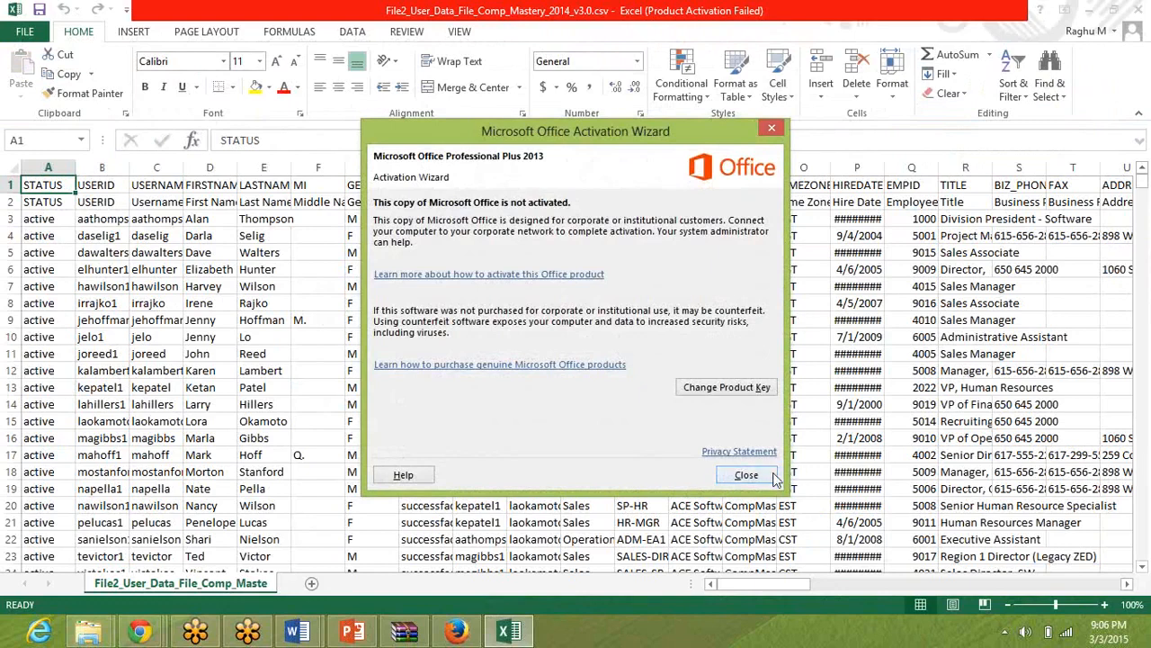
{"action": "left_click", "coordinate": [762, 474]}
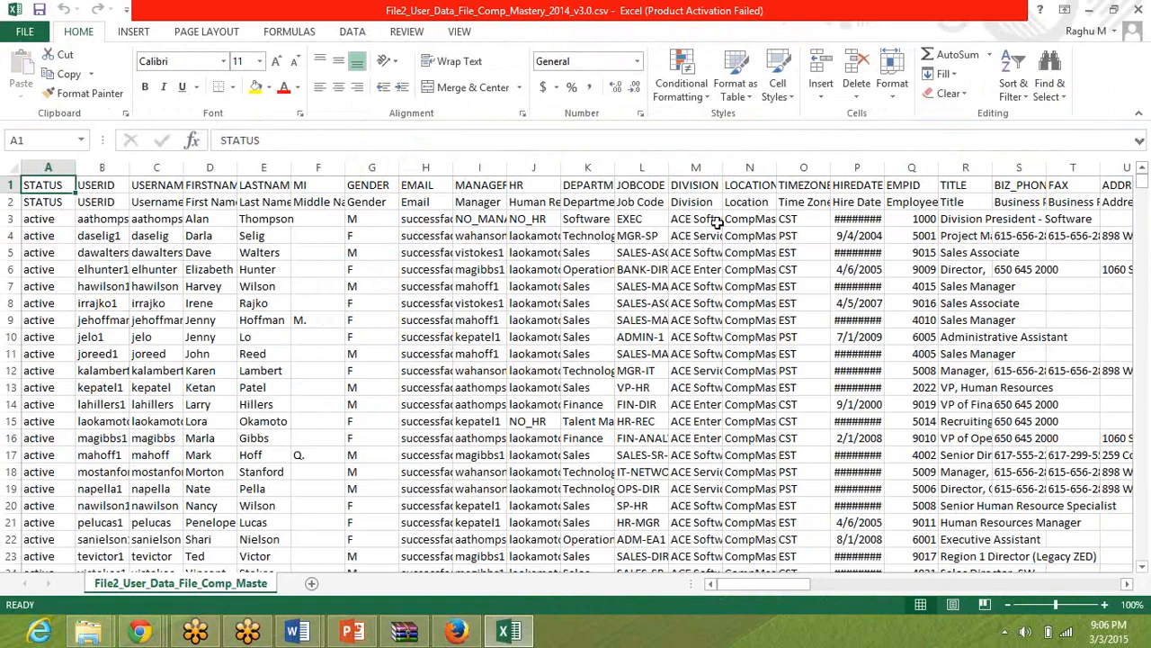
Find the STATE column and enter DELAWARE as the division president's state in cell X3.
{"action": "key", "text": "ctrl+f"}
{"action": "type", "text": "State"}
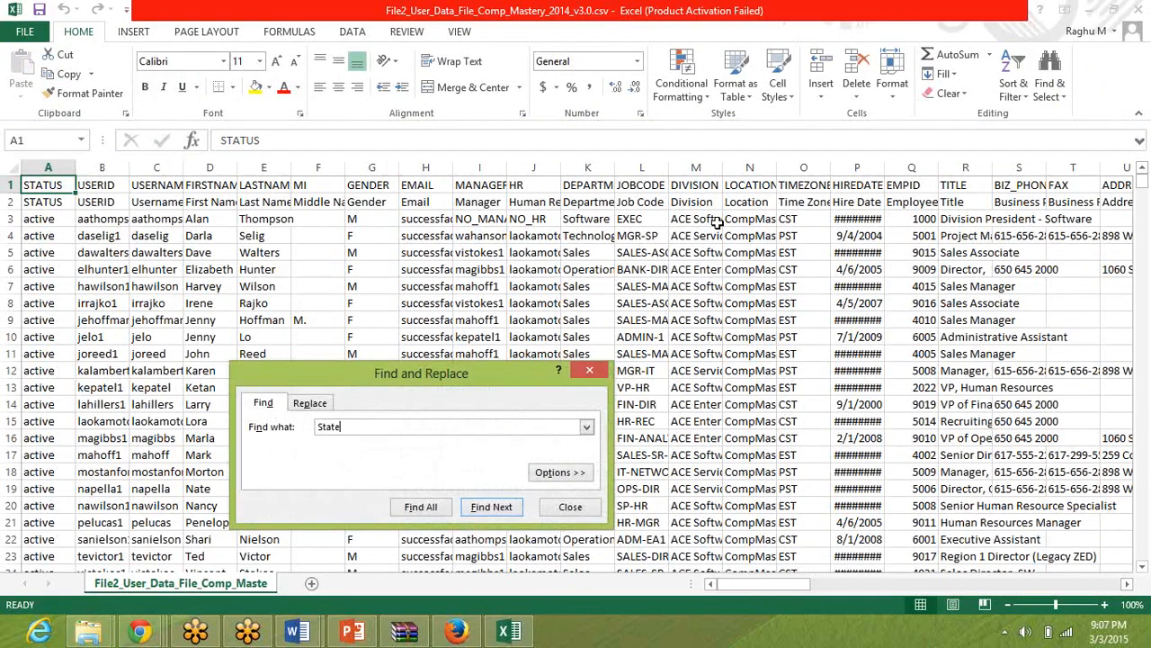
{"action": "key", "text": "Return"}
{"action": "key", "text": "Escape"}
{"action": "left_click", "coordinate": [578, 217]}
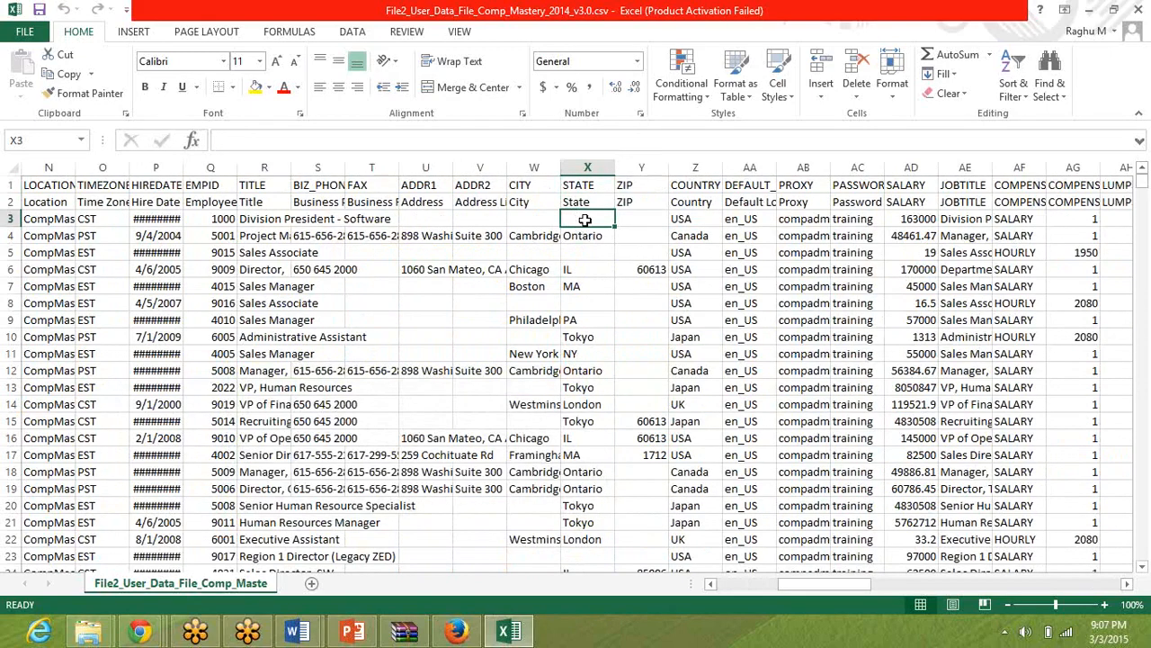
{"action": "type", "text": "DELAWARE"}
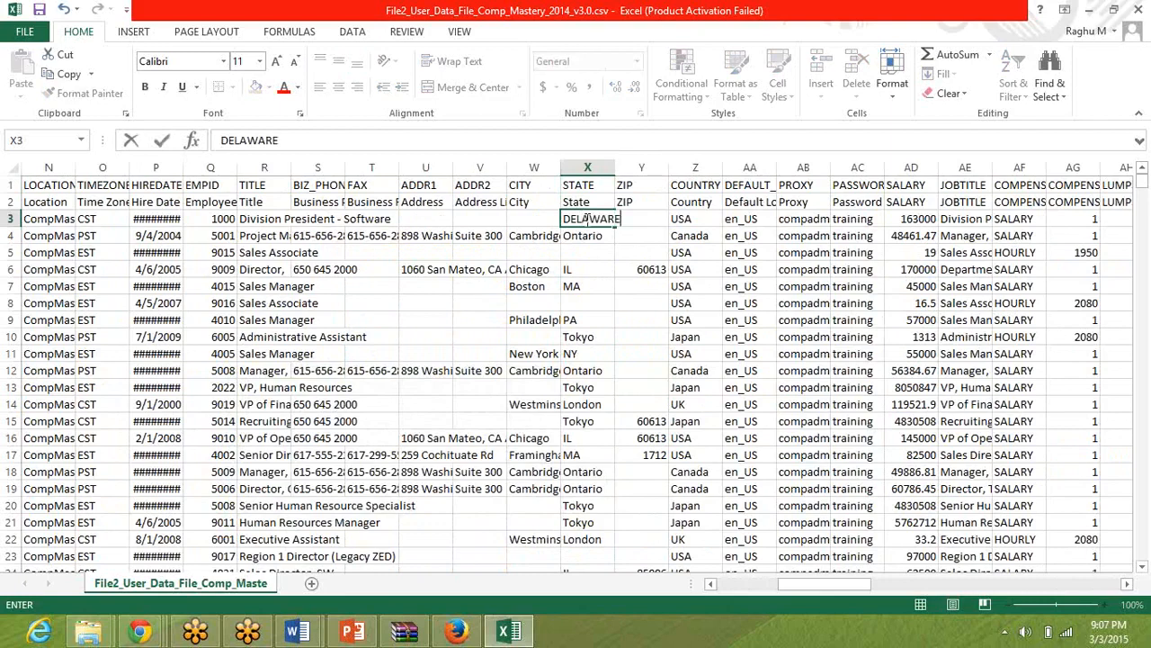
{"action": "key", "text": "Return"}
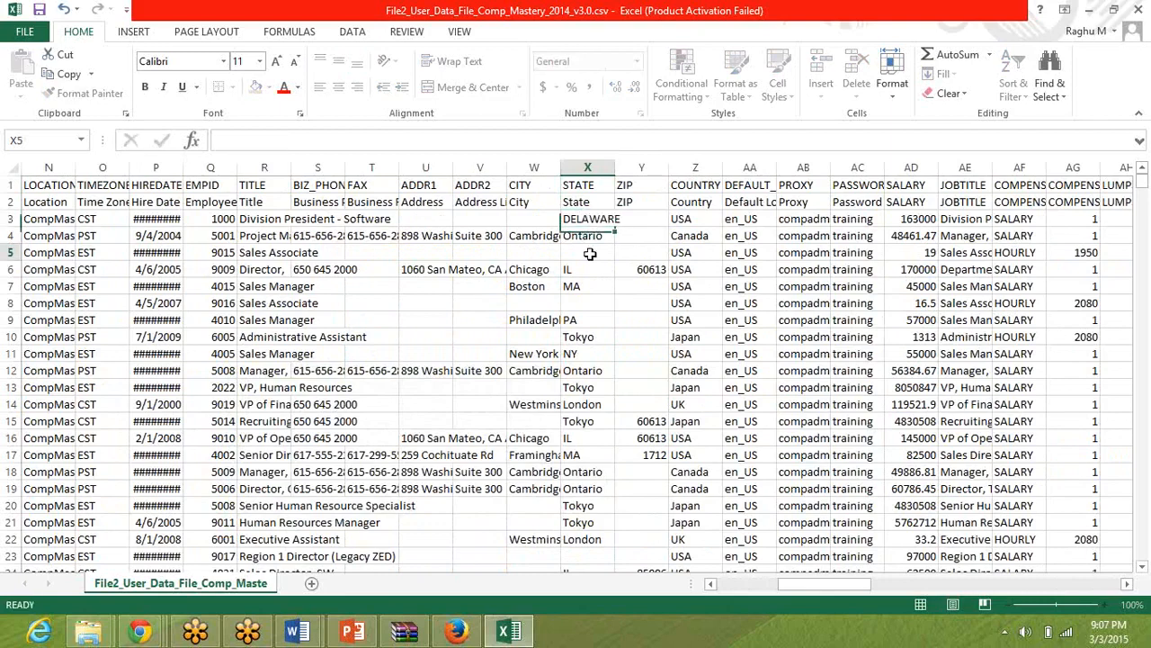
Fill DELAWARE from cell X3 down the STATE column to the last employee in row 26.
{"action": "left_click", "coordinate": [594, 221]}
{"action": "left_click_drag", "start_coordinate": [614, 227], "coordinate": [586, 271]}
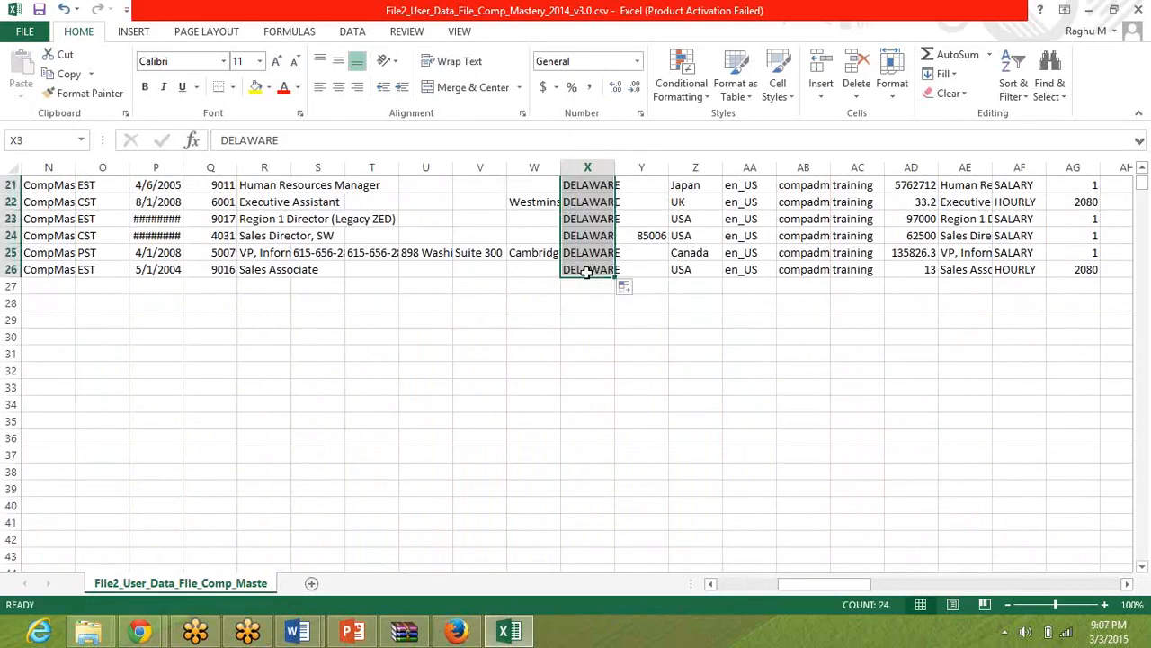
{"action": "left_click", "coordinate": [746, 349]}
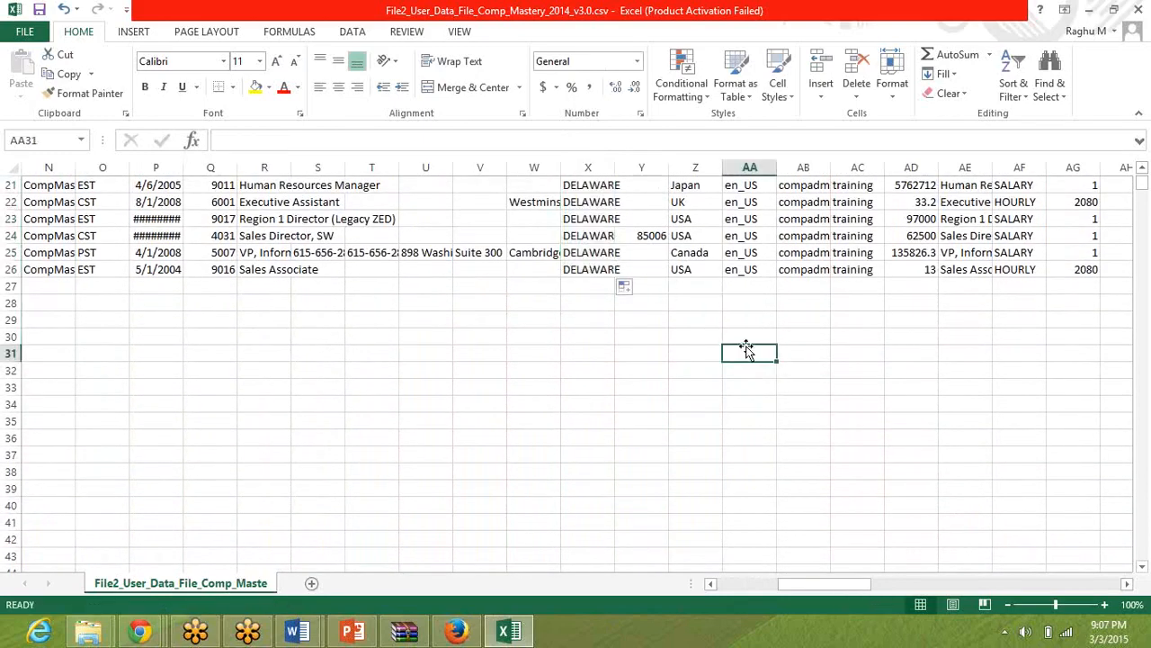
Examine the header row from column AA to the last used column for the CUSTOM01 and CUSTOM02 fields.
{"action": "key", "text": "ctrl+Up"}
{"action": "key", "text": "ctrl+Up"}
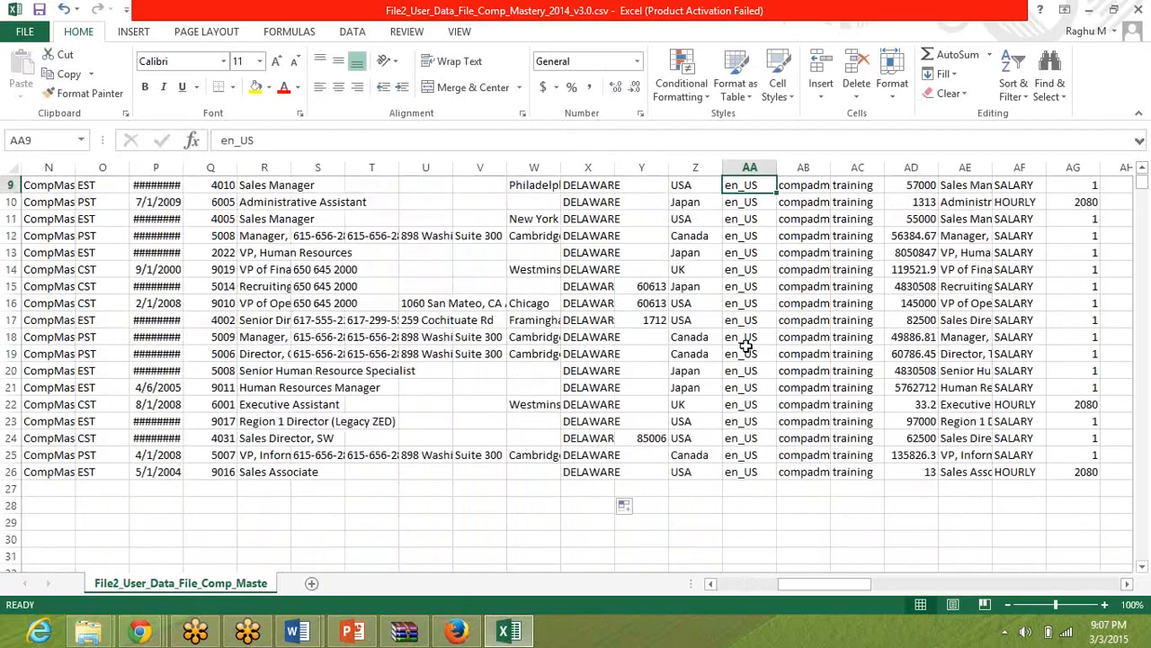
{"action": "key", "text": "Right"}
{"action": "key", "text": "Right"}
{"action": "key", "text": "Right"}
{"action": "key", "text": "Right"}
{"action": "key", "text": "Right"}
{"action": "key", "text": "Right"}
{"action": "key", "text": "Right"}
{"action": "key", "text": "Right"}
{"action": "key", "text": "Right"}
{"action": "key", "text": "Right"}
{"action": "key", "text": "Right"}
{"action": "key", "text": "Right"}
{"action": "key", "text": "Right"}
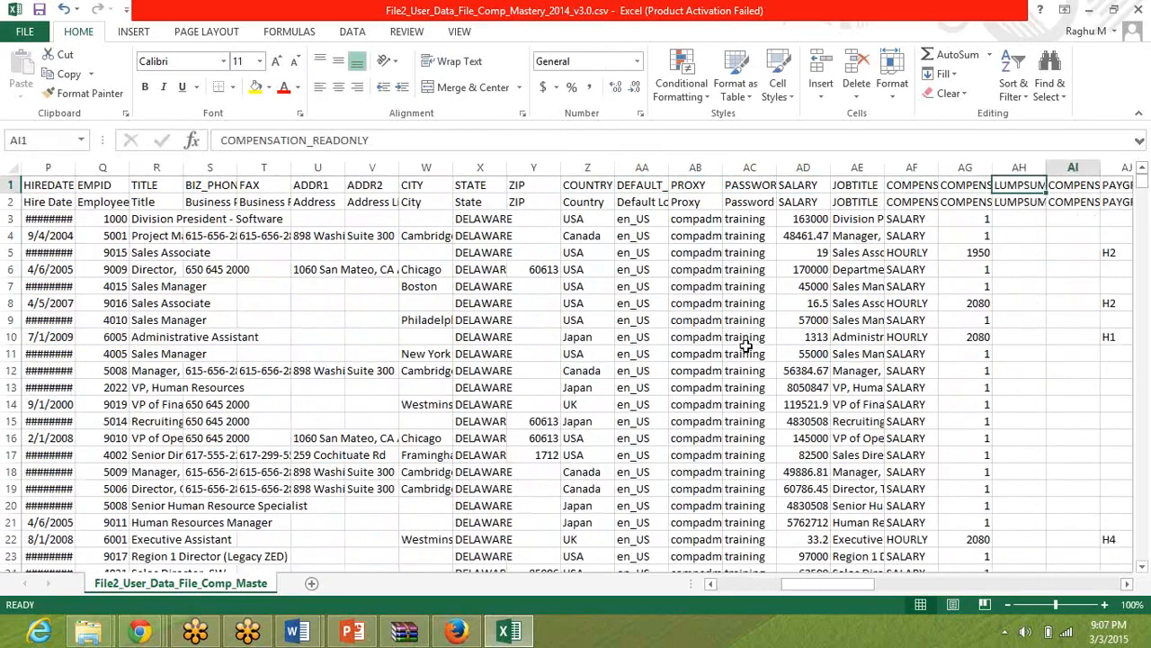
{"action": "key", "text": "Right"}
{"action": "key", "text": "Right"}
{"action": "key", "text": "Right"}
{"action": "key", "text": "Right"}
{"action": "key", "text": "Right"}
{"action": "key", "text": "Right"}
{"action": "key", "text": "Right"}
{"action": "key", "text": "Right"}
{"action": "key", "text": "Right"}
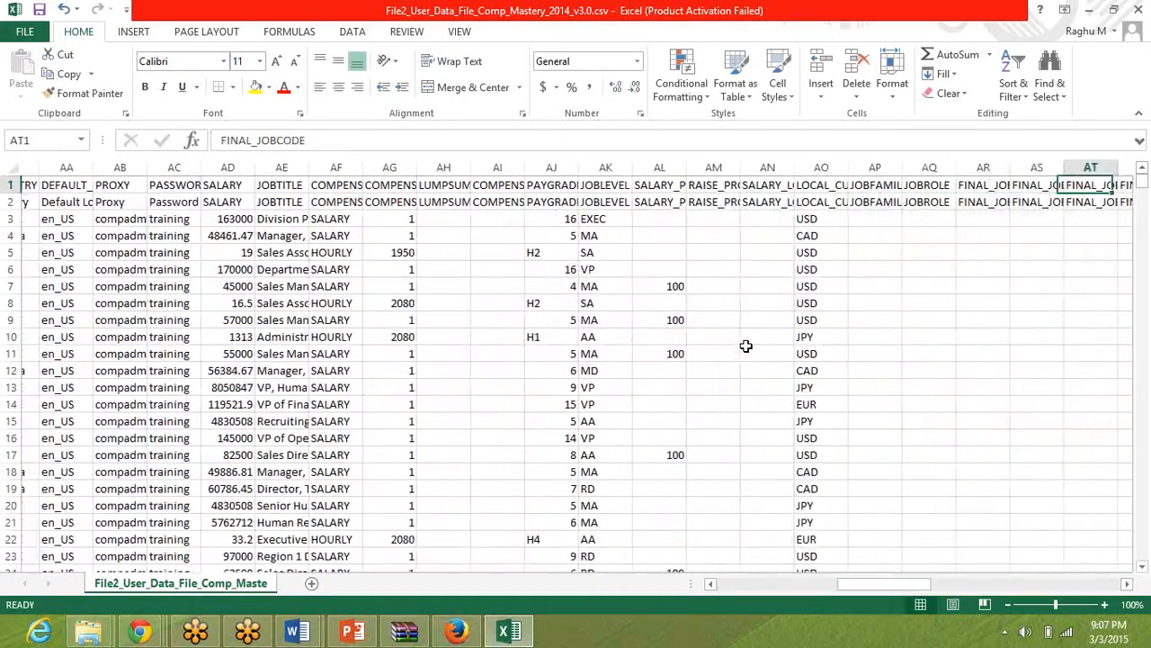
{"action": "key", "text": "Right"}
{"action": "key", "text": "Right"}
{"action": "key", "text": "Right"}
{"action": "key", "text": "Right"}
{"action": "key", "text": "Right"}
{"action": "key", "text": "Right"}
{"action": "key", "text": "Right"}
{"action": "key", "text": "Right"}
{"action": "key", "text": "Right"}
{"action": "key", "text": "Right"}
{"action": "key", "text": "Right"}
{"action": "key", "text": "Right"}
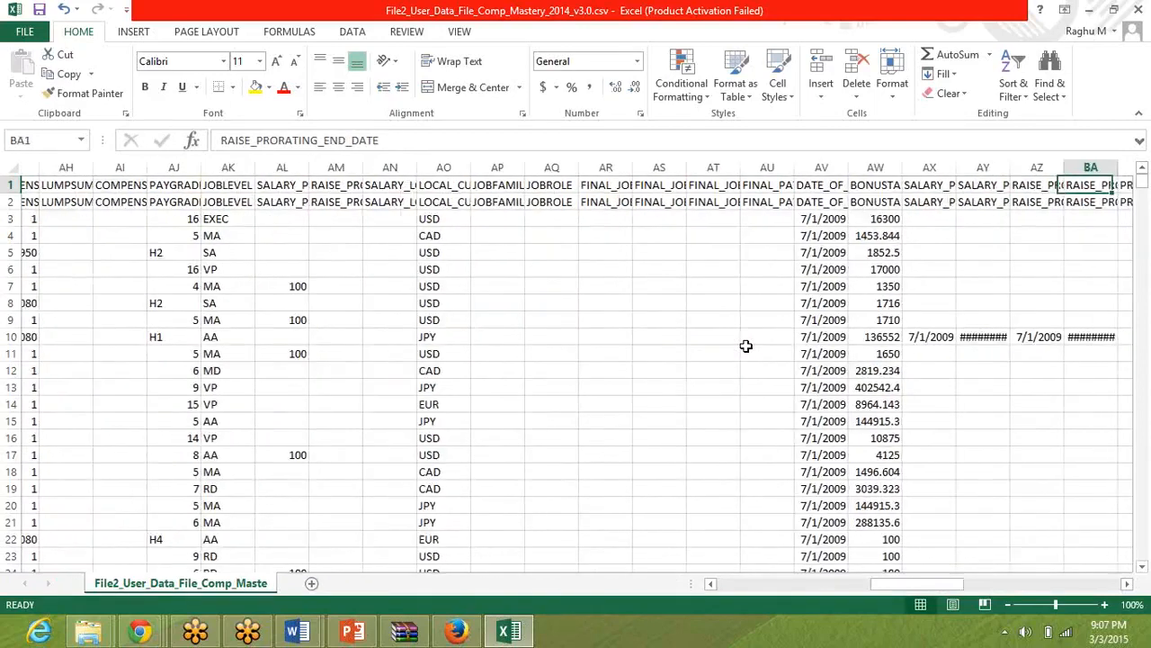
{"action": "key", "text": "Left"}
{"action": "key", "text": "Left"}
{"action": "key", "text": "Left"}
{"action": "key", "text": "Left"}
{"action": "key", "text": "Left"}
{"action": "key", "text": "Left"}
{"action": "key", "text": "Right"}
{"action": "key", "text": "Right"}
{"action": "key", "text": "Right"}
{"action": "key", "text": "Right"}
{"action": "key", "text": "Right"}
{"action": "key", "text": "Right"}
{"action": "key", "text": "Right"}
{"action": "key", "text": "Right"}
{"action": "key", "text": "Right"}
{"action": "key", "text": "Right"}
{"action": "key", "text": "Right"}
{"action": "key", "text": "Right"}
{"action": "key", "text": "Right"}
{"action": "key", "text": "Right"}
{"action": "key", "text": "Right"}
{"action": "key", "text": "Right"}
{"action": "key", "text": "Right"}
{"action": "key", "text": "Right"}
{"action": "key", "text": "Right"}
{"action": "key", "text": "Right"}
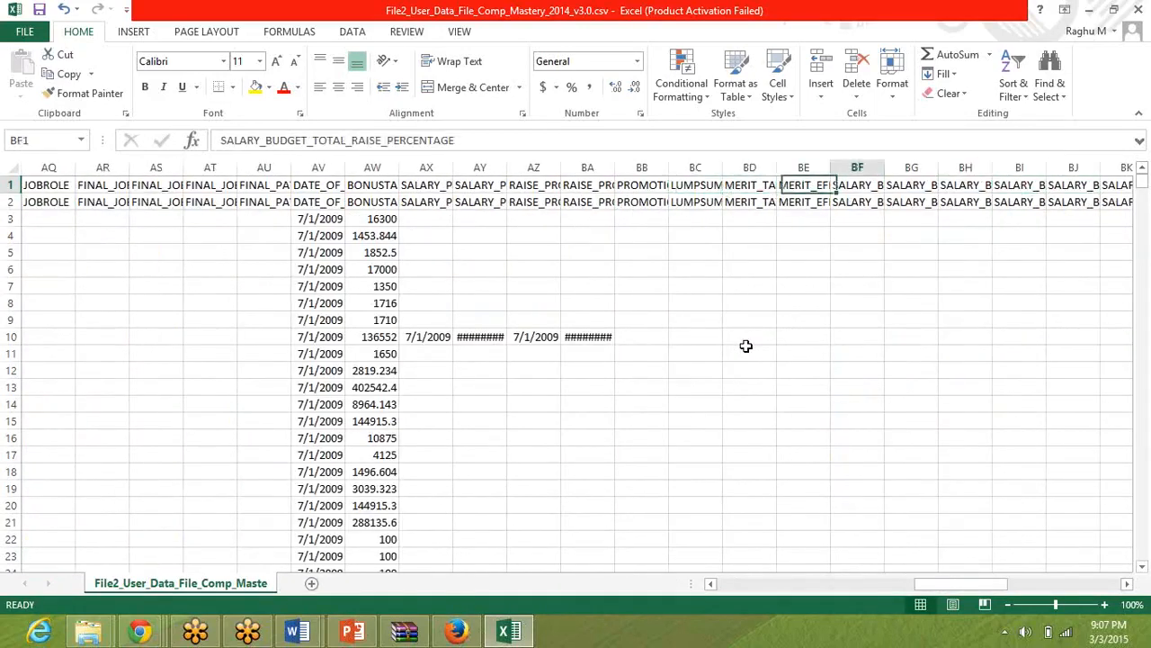
{"action": "key", "text": "Right"}
{"action": "key", "text": "Right"}
{"action": "key", "text": "Right"}
{"action": "key", "text": "Right"}
{"action": "key", "text": "Right"}
{"action": "key", "text": "Right"}
{"action": "key", "text": "Right"}
{"action": "key", "text": "Right"}
{"action": "key", "text": "Right"}
{"action": "key", "text": "Right"}
{"action": "key", "text": "Right"}
{"action": "key", "text": "Right"}
{"action": "key", "text": "Right"}
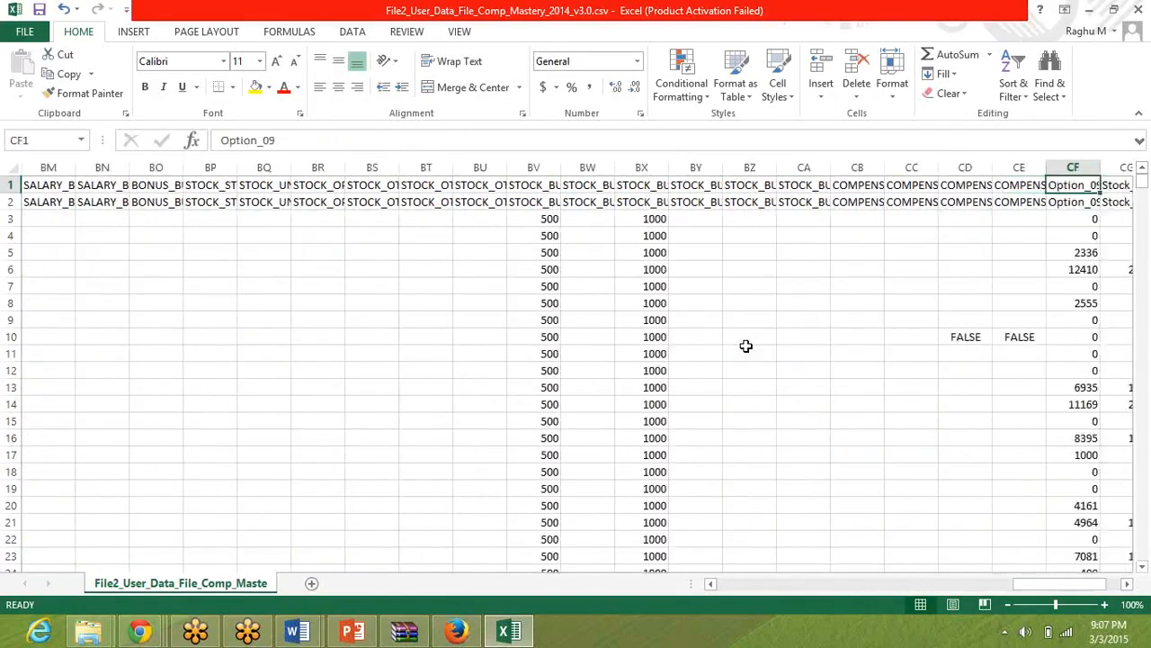
{"action": "key", "text": "Right"}
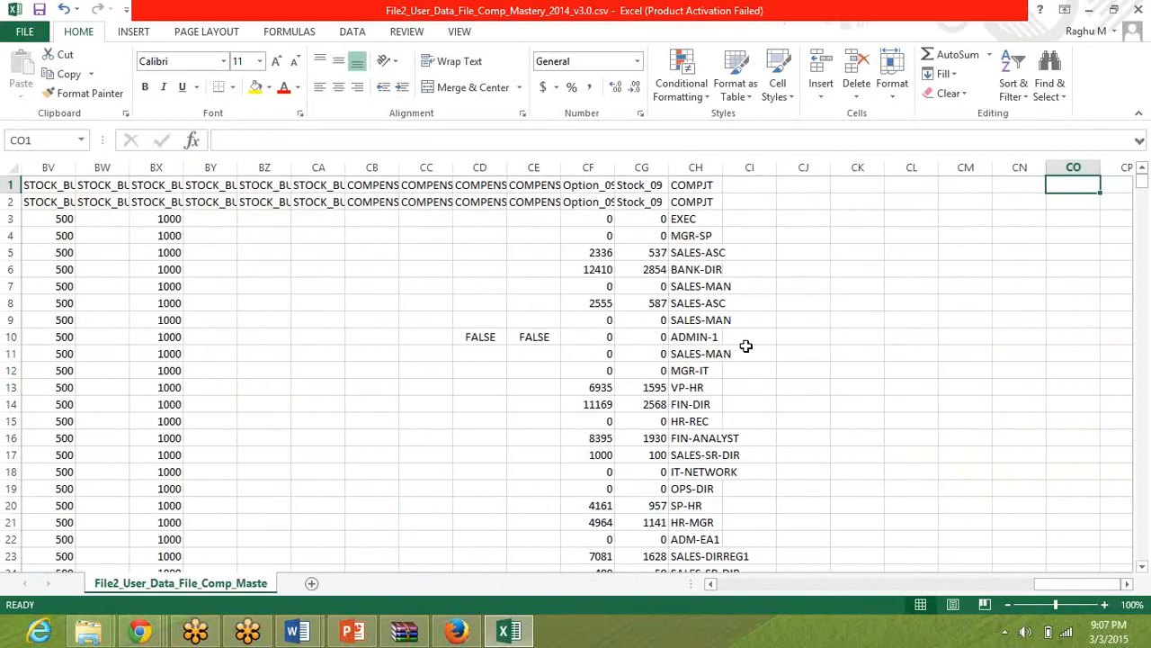
Search the sheet for CUSTOM01 and close the search.
{"action": "key", "text": "ctrl+f"}
{"action": "type", "text": "CUSTOM01"}
{"action": "key", "text": "Escape"}
Recheck the header row between the TITLE and COMPJT columns for any custom field headers.
{"action": "key", "text": "Left"}
{"action": "key", "text": "Left"}
{"action": "key", "text": "Left"}
{"action": "key", "text": "Left"}
{"action": "key", "text": "Left"}
{"action": "key", "text": "Left"}
{"action": "key", "text": "Left"}
{"action": "key", "text": "Left"}
{"action": "key", "text": "Left"}
{"action": "key", "text": "Left"}
{"action": "key", "text": "Left"}
{"action": "key", "text": "Left"}
{"action": "key", "text": "Left"}
{"action": "key", "text": "Left"}
{"action": "key", "text": "Left"}
{"action": "key", "text": "Left"}
{"action": "key", "text": "Left"}
{"action": "key", "text": "Left"}
{"action": "key", "text": "Left"}
{"action": "key", "text": "Left"}
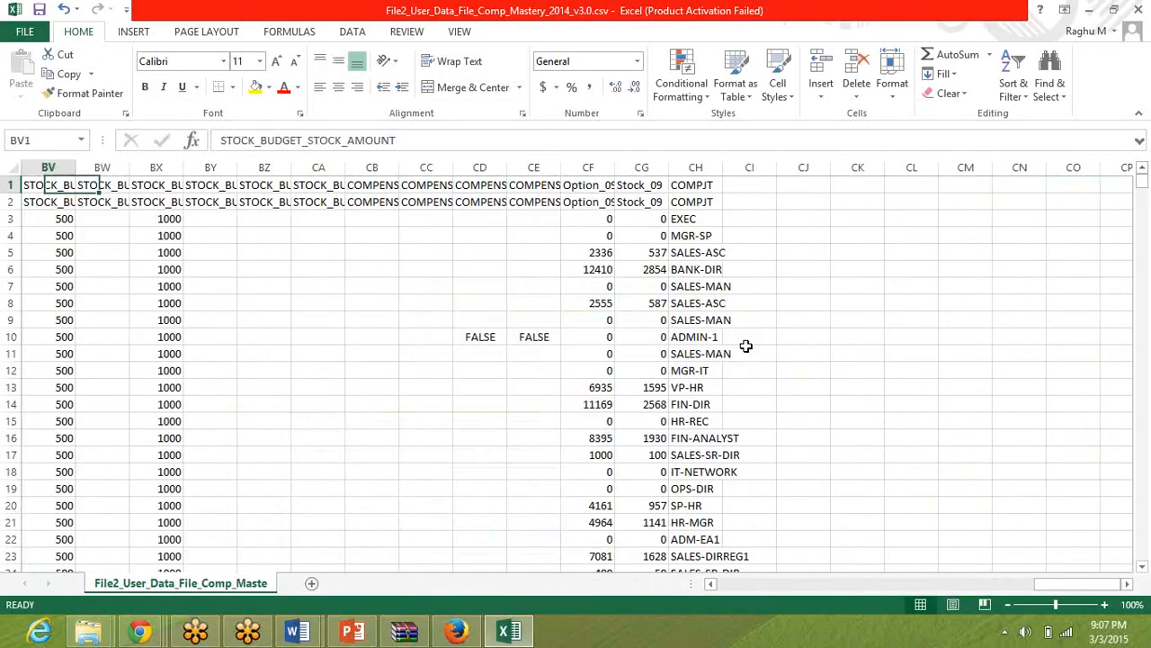
{"action": "key", "text": "Left"}
{"action": "key", "text": "Left"}
{"action": "key", "text": "Left"}
{"action": "key", "text": "Left"}
{"action": "key", "text": "Left"}
{"action": "key", "text": "Left"}
{"action": "key", "text": "Left"}
{"action": "key", "text": "Left"}
{"action": "key", "text": "Left"}
{"action": "key", "text": "Left"}
{"action": "key", "text": "Left"}
{"action": "key", "text": "Left"}
{"action": "key", "text": "Left"}
{"action": "key", "text": "Left"}
{"action": "key", "text": "Left"}
{"action": "key", "text": "Left"}
{"action": "key", "text": "Left"}
{"action": "key", "text": "Left"}
{"action": "key", "text": "Left"}
{"action": "key", "text": "Left"}
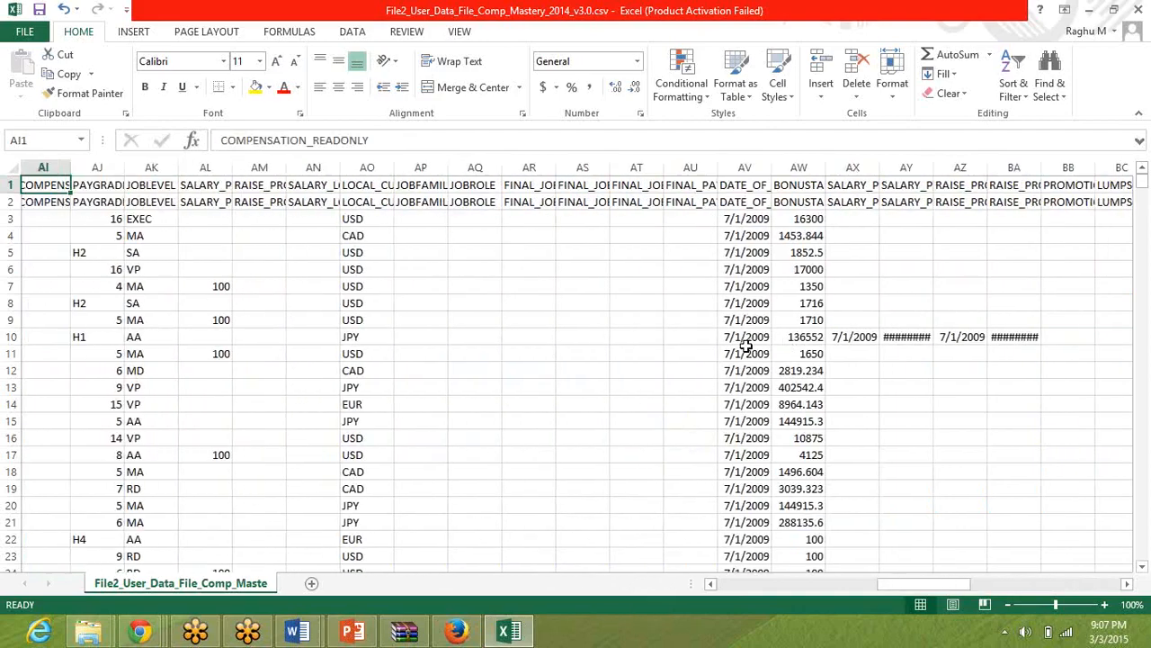
{"action": "key", "text": "Left"}
{"action": "key", "text": "Left"}
{"action": "key", "text": "Left"}
{"action": "key", "text": "Left"}
{"action": "key", "text": "Left"}
{"action": "key", "text": "Left"}
{"action": "key", "text": "Left"}
{"action": "key", "text": "Left"}
{"action": "key", "text": "Left"}
{"action": "key", "text": "Left"}
{"action": "key", "text": "Left"}
{"action": "key", "text": "Left"}
{"action": "key", "text": "Left"}
{"action": "key", "text": "Left"}
{"action": "key", "text": "Left"}
{"action": "key", "text": "Right"}
{"action": "key", "text": "Right"}
{"action": "key", "text": "Right"}
{"action": "key", "text": "Right"}
{"action": "key", "text": "Right"}
{"action": "key", "text": "Right"}
{"action": "key", "text": "Right"}
{"action": "key", "text": "Right"}
{"action": "key", "text": "Right"}
{"action": "key", "text": "Right"}
{"action": "key", "text": "Right"}
{"action": "key", "text": "Right"}
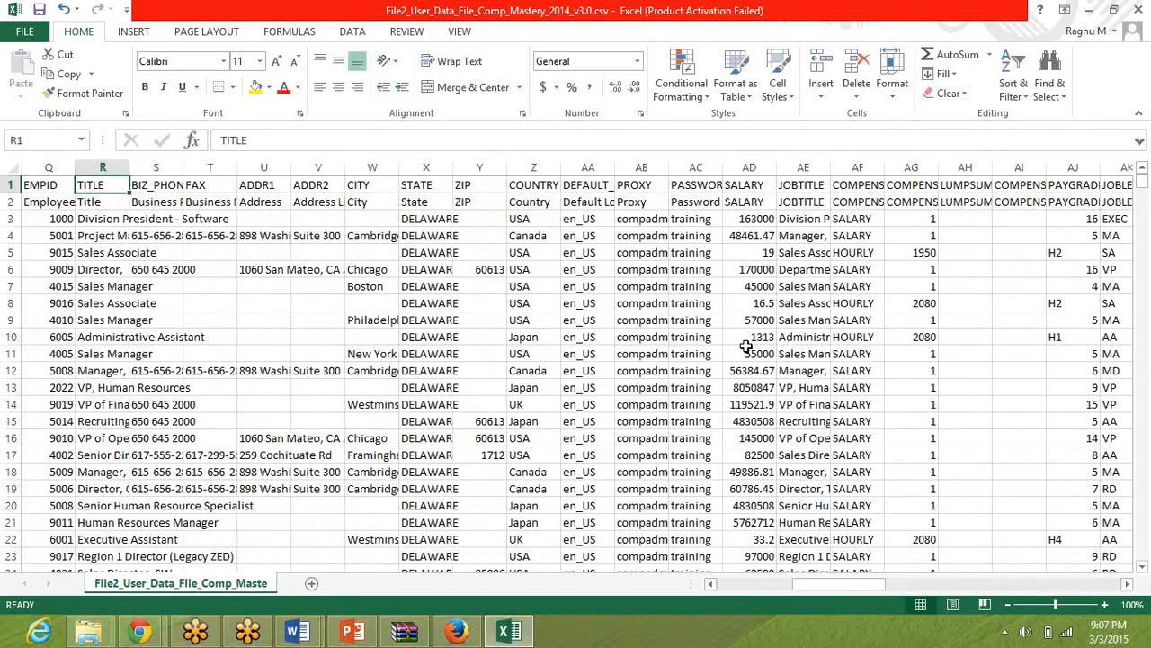
{"action": "key", "text": "Right"}
{"action": "key", "text": "Right"}
{"action": "key", "text": "Right"}
{"action": "key", "text": "Right"}
{"action": "key", "text": "Right"}
{"action": "key", "text": "Right"}
{"action": "key", "text": "Right"}
{"action": "key", "text": "Right"}
{"action": "key", "text": "Right"}
{"action": "key", "text": "Right"}
{"action": "key", "text": "Right"}
{"action": "key", "text": "Right"}
{"action": "key", "text": "Right"}
{"action": "key", "text": "Right"}
{"action": "key", "text": "Right"}
{"action": "key", "text": "Right"}
{"action": "key", "text": "Right"}
{"action": "key", "text": "Right"}
{"action": "key", "text": "Right"}
{"action": "key", "text": "Right"}
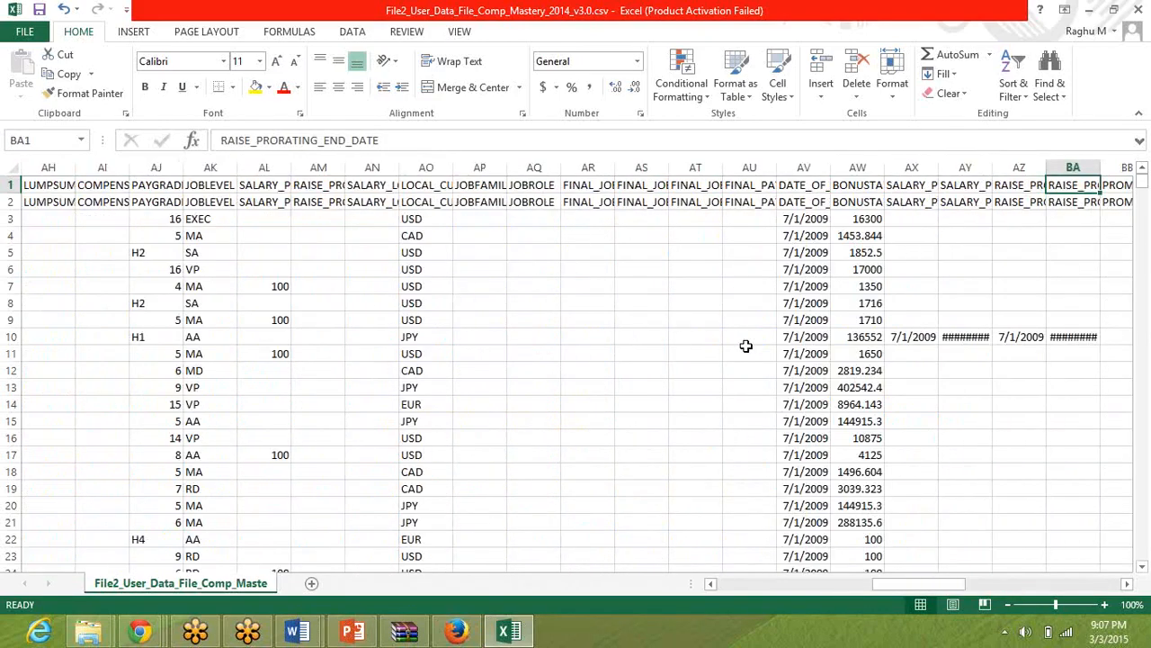
{"action": "key", "text": "Left"}
{"action": "key", "text": "Left"}
{"action": "key", "text": "Left"}
{"action": "key", "text": "Left"}
{"action": "key", "text": "Left"}
{"action": "key", "text": "Left"}
{"action": "key", "text": "Left"}
{"action": "key", "text": "Left"}
{"action": "key", "text": "Left"}
{"action": "key", "text": "Left"}
{"action": "key", "text": "Left"}
{"action": "key", "text": "Left"}
{"action": "key", "text": "Left"}
{"action": "key", "text": "Left"}
{"action": "key", "text": "Left"}
{"action": "key", "text": "Right"}
{"action": "key", "text": "Right"}
{"action": "key", "text": "Right"}
{"action": "key", "text": "Right"}
{"action": "key", "text": "Right"}
{"action": "key", "text": "Right"}
{"action": "key", "text": "Right"}
{"action": "key", "text": "Right"}
{"action": "key", "text": "Right"}
{"action": "key", "text": "Right"}
{"action": "key", "text": "Right"}
{"action": "key", "text": "Right"}
{"action": "key", "text": "Right"}
{"action": "key", "text": "Right"}
{"action": "key", "text": "Right"}
{"action": "key", "text": "Right"}
{"action": "key", "text": "Right"}
{"action": "key", "text": "Right"}
{"action": "key", "text": "Right"}
{"action": "key", "text": "Right"}
{"action": "key", "text": "Right"}
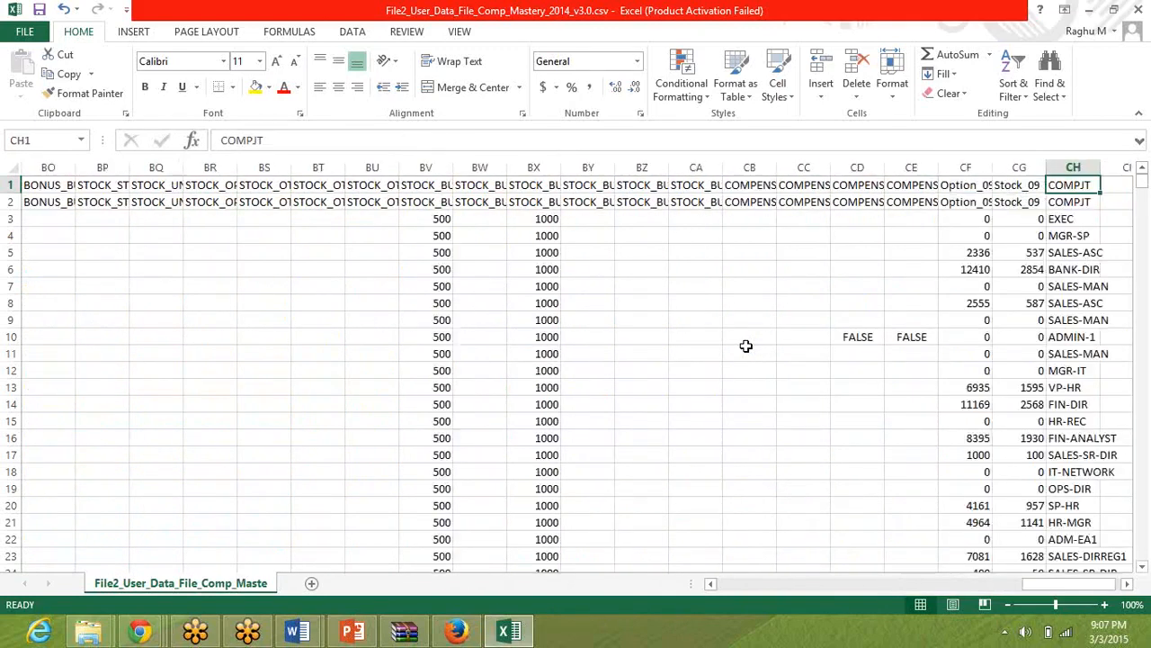
{"action": "key", "text": "Right"}
{"action": "key", "text": "Right"}
{"action": "key", "text": "Right"}
{"action": "key", "text": "Right"}
{"action": "key", "text": "Right"}
{"action": "key", "text": "Right"}
{"action": "key", "text": "Left"}
{"action": "key", "text": "Left"}
{"action": "key", "text": "Left"}
{"action": "key", "text": "Left"}
{"action": "key", "text": "Left"}
{"action": "key", "text": "Left"}
{"action": "key", "text": "Left"}
{"action": "key", "text": "Left"}
{"action": "key", "text": "Left"}
{"action": "key", "text": "Left"}
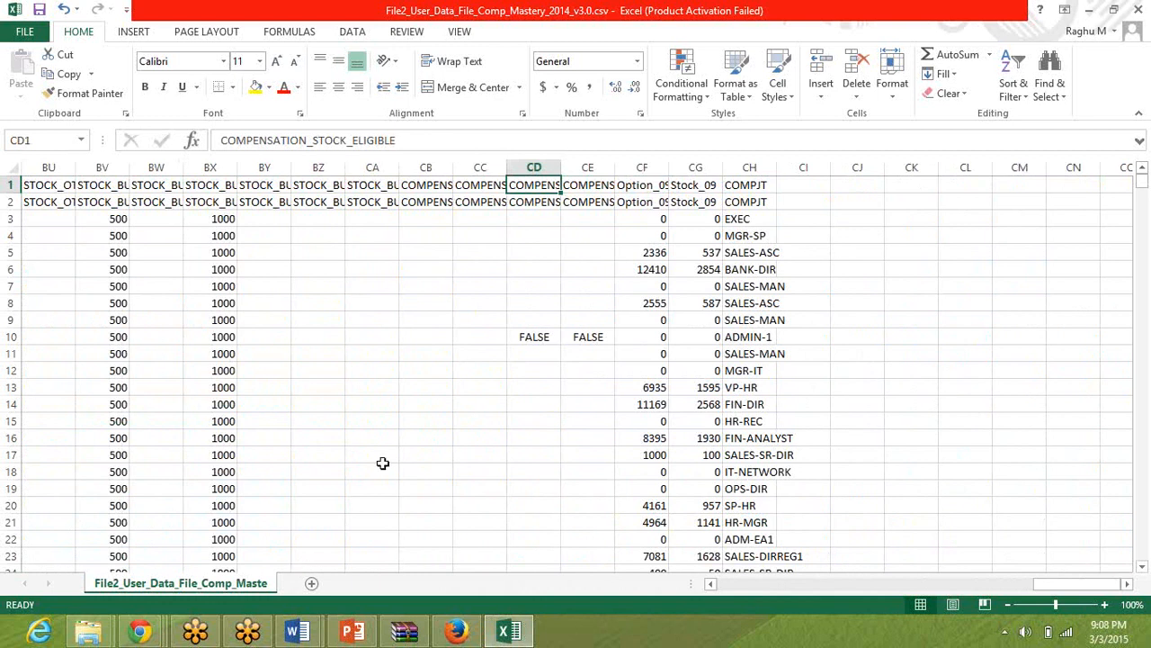
Add the headers CUSTOM01 in cell CI1 and CUSTOM02 in cell CJ1, right after the COMPJT column.
{"action": "left_click", "coordinate": [793, 184]}
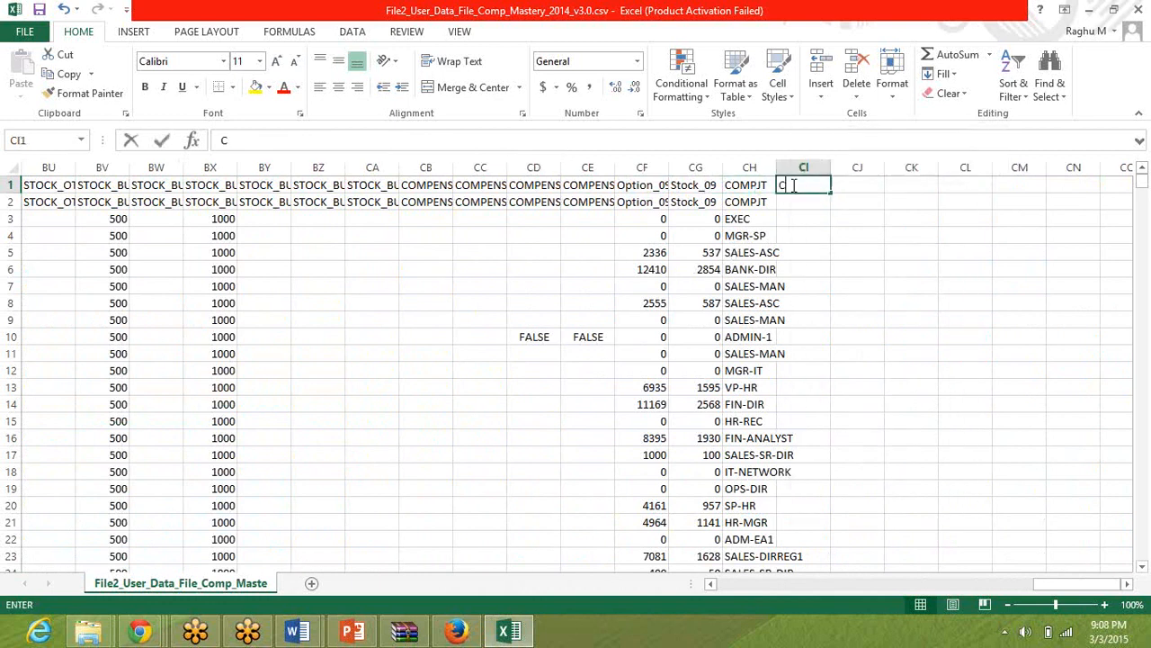
{"action": "type", "text": "CUSTOM0"}
{"action": "key", "text": "Tab"}
{"action": "type", "text": "CUStoM"}
{"action": "key", "text": "BackSpace"}
{"action": "key", "text": "BackSpace"}
{"action": "type", "text": "OM"}
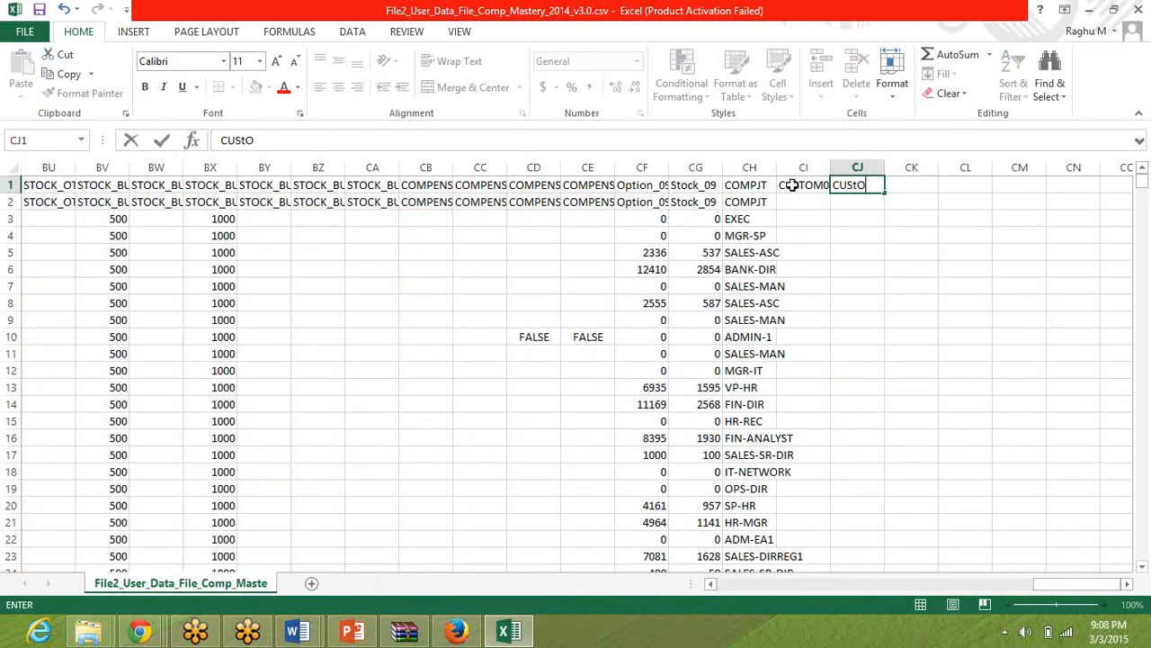
{"action": "key", "text": "BackSpace"}
{"action": "key", "text": "BackSpace"}
{"action": "key", "text": "BackSpace"}
{"action": "type", "text": "TOM0"}
Copy the CUSTOM01 and CUSTOM02 headers into the second header row, cells CI2 and CJ2.
{"action": "left_click", "coordinate": [792, 185]}
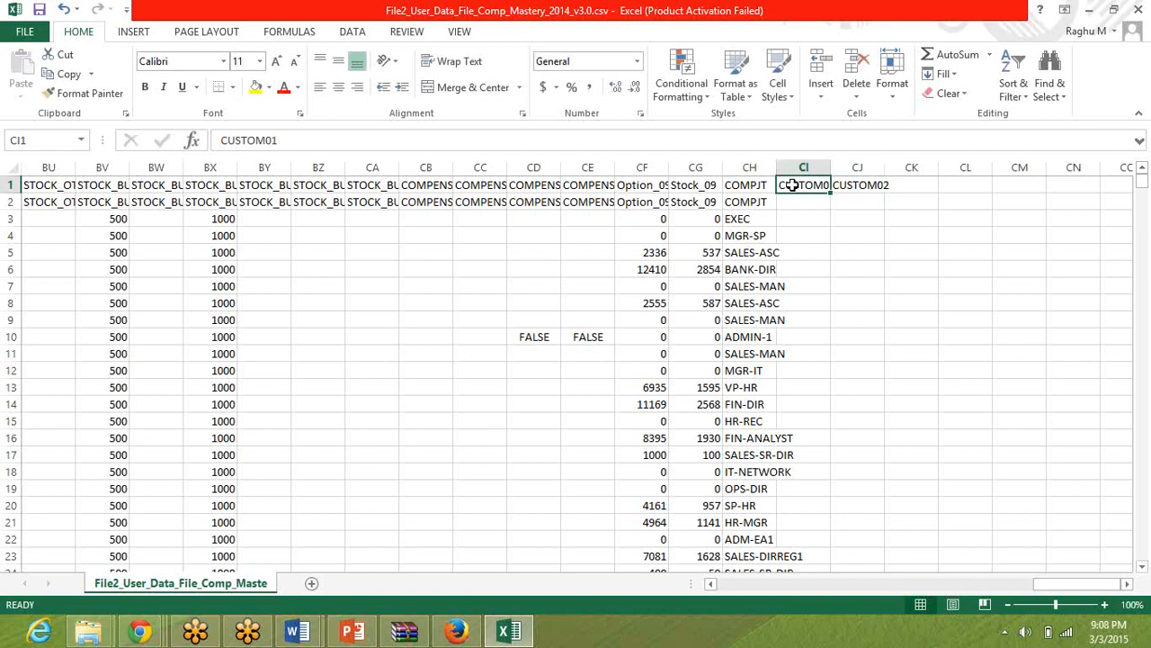
{"action": "key", "text": "ctrl+c"}
{"action": "key", "text": "Down"}
{"action": "key", "text": "ctrl+v"}
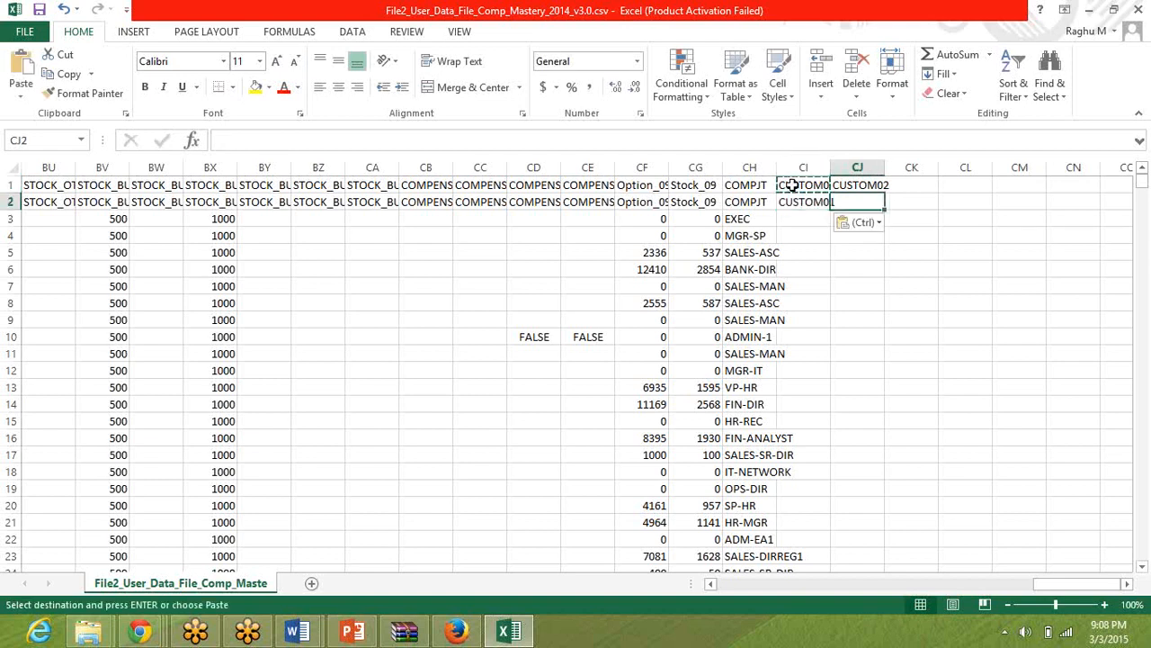
{"action": "key", "text": "Right"}
{"action": "key", "text": "ctrl+v"}
{"action": "key", "text": "Up"}
{"action": "key", "text": "ctrl+c"}
{"action": "key", "text": "Down"}
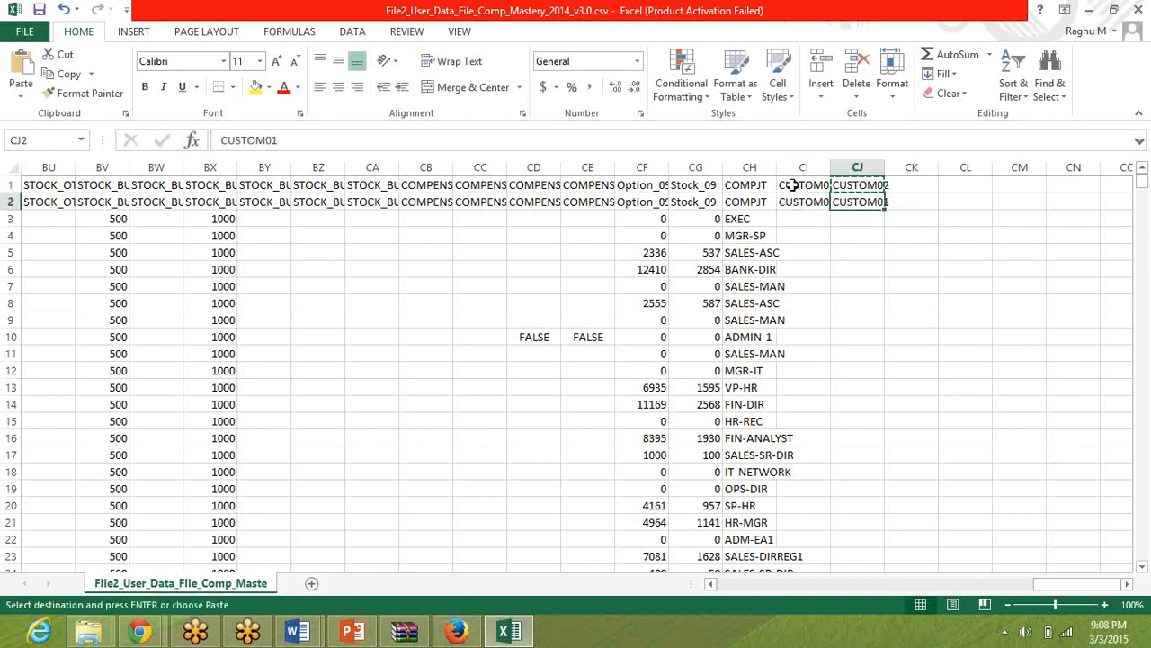
{"action": "key", "text": "ctrl+v"}
{"action": "key", "text": "Down"}
{"action": "key", "text": "Left"}
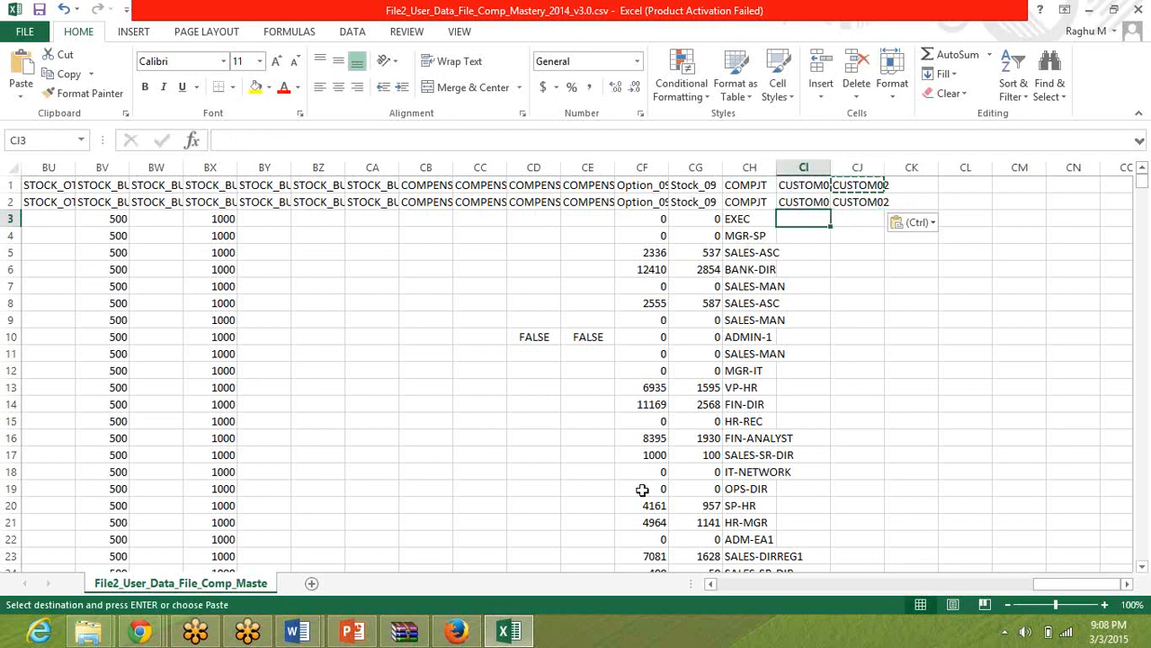
Switch to Firefox, review more of the Import Users error list, and return to the data file in Excel.
{"action": "left_click", "coordinate": [456, 631]}
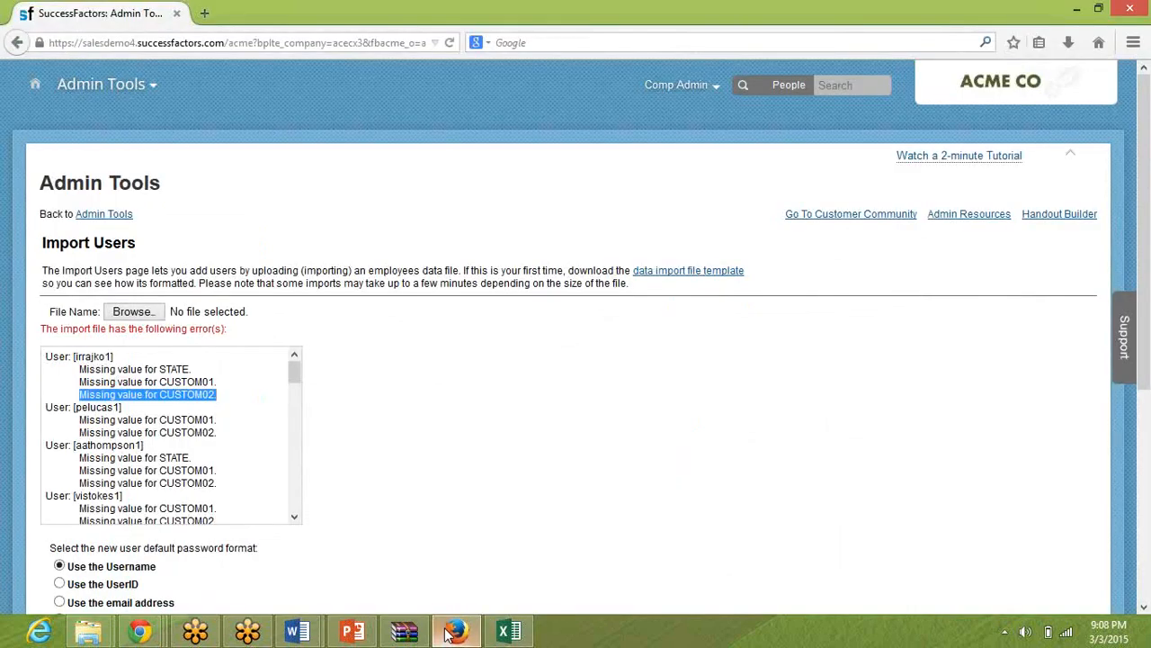
{"action": "left_click", "coordinate": [296, 483]}
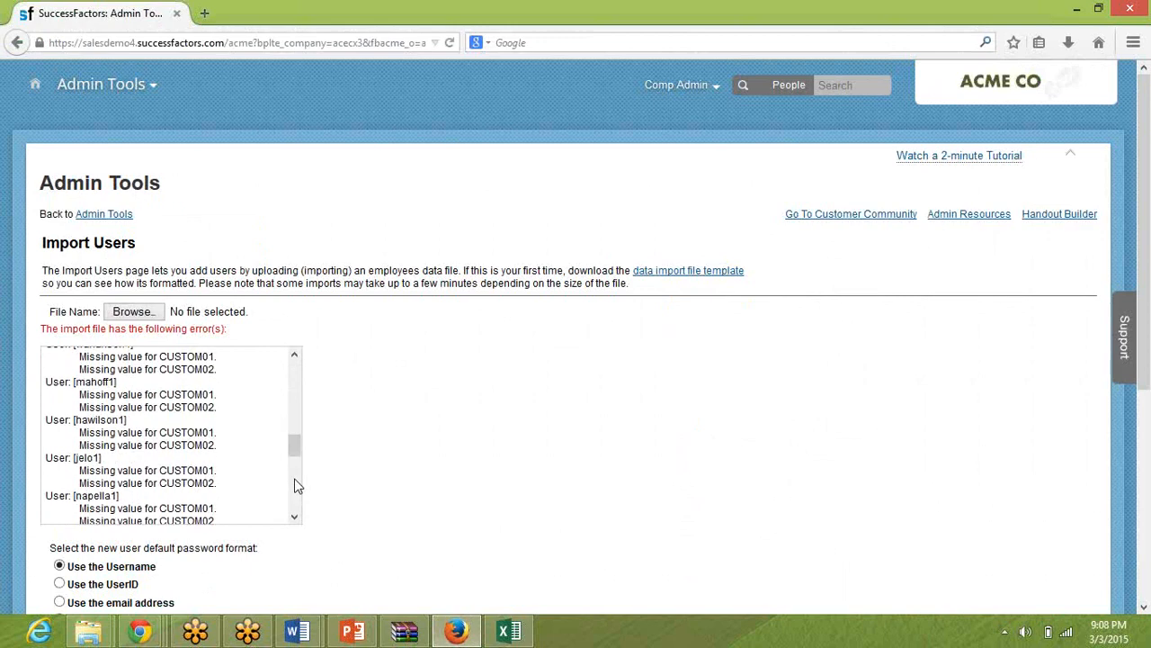
{"action": "key", "text": "alt+Tab"}
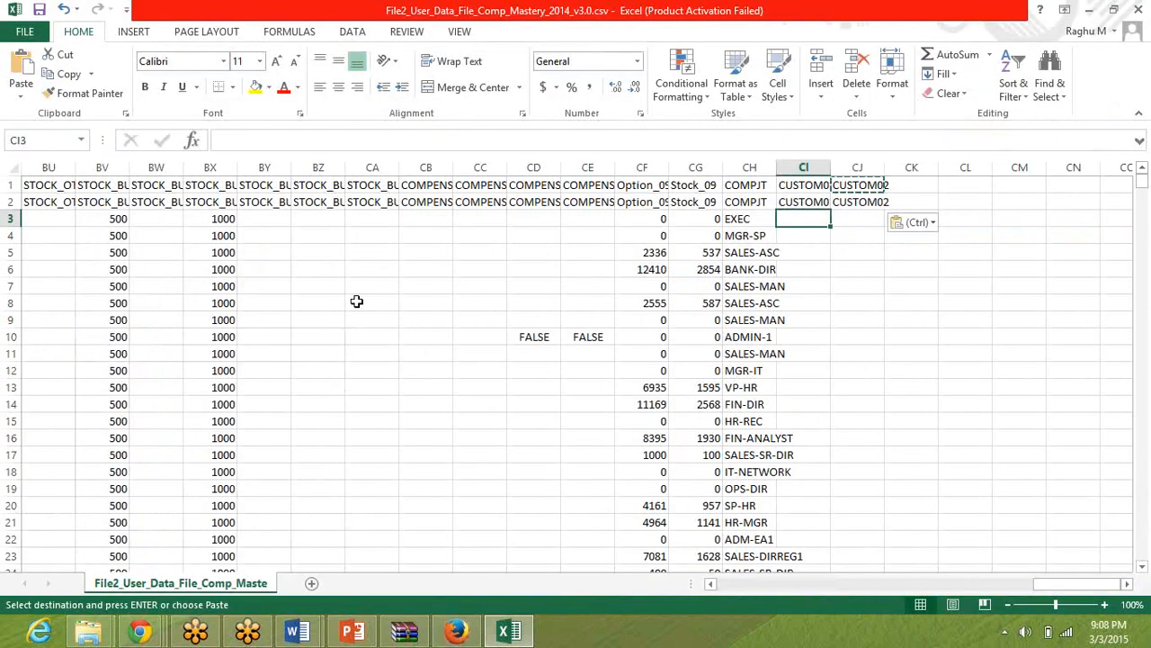
Enter 12323232 as the CUSTOM01 value in CI3 and Married as the CUSTOM02 value in CJ3.
{"action": "type", "text": "12323232"}
{"action": "key", "text": "Tab"}
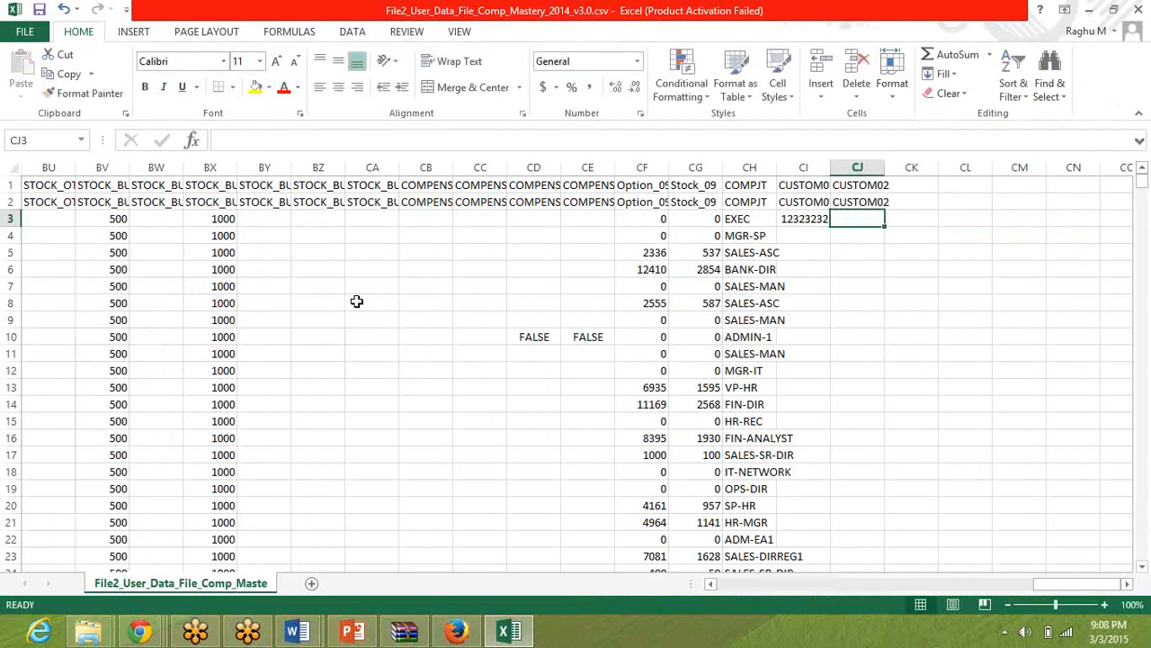
{"action": "type", "text": "Marired"}
{"action": "key", "text": "BackSpace"}
{"action": "key", "text": "BackSpace"}
{"action": "key", "text": "BackSpace"}
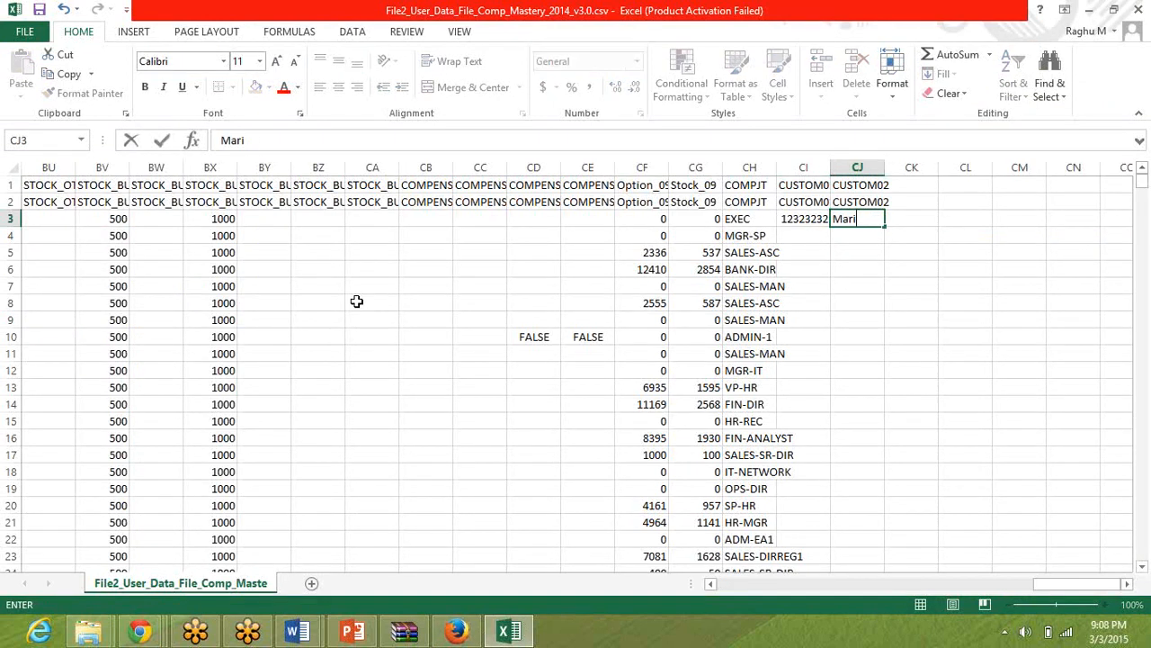
{"action": "type", "text": "ied"}
Fill the CUSTOM01 and CUSTOM02 values from row 3 down to the last employee in row 26.
{"action": "left_click", "coordinate": [816, 217]}
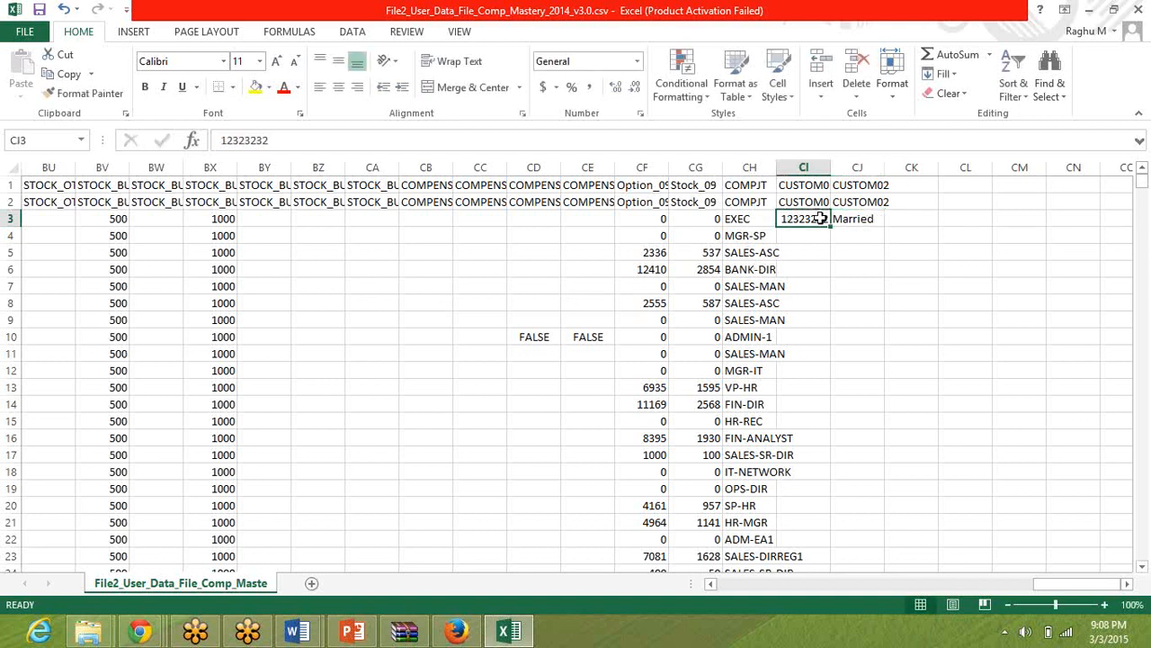
{"action": "double_click", "coordinate": [831, 225]}
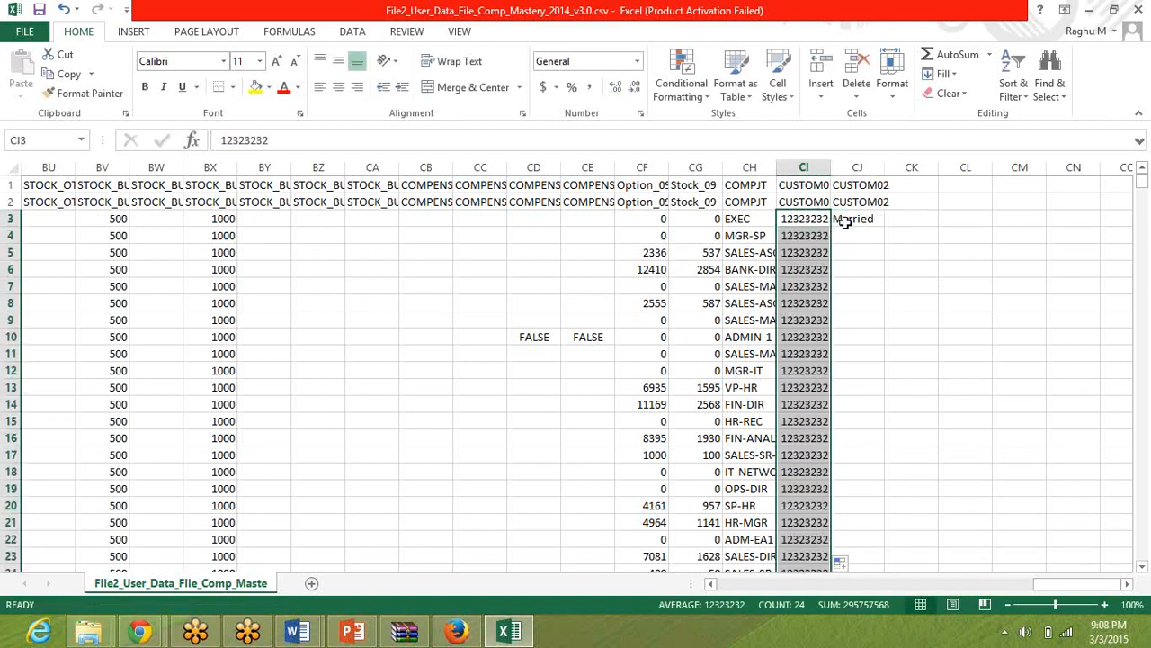
{"action": "left_click", "coordinate": [852, 220]}
{"action": "double_click", "coordinate": [885, 227]}
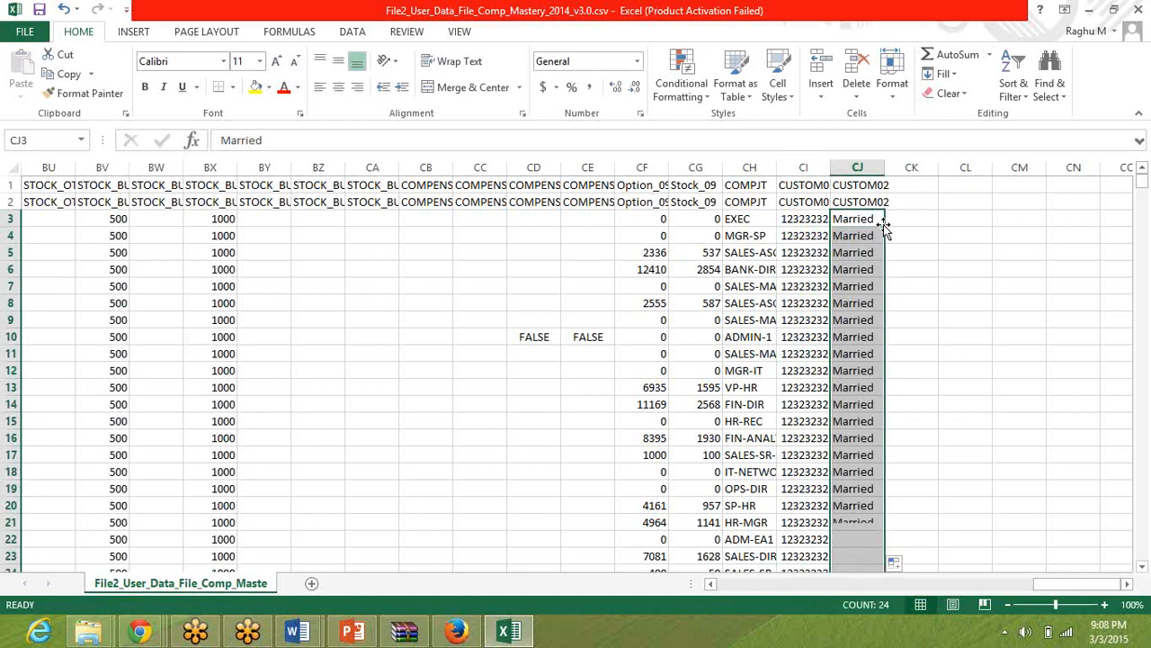
{"action": "left_click", "coordinate": [825, 337]}
{"action": "scroll", "coordinate": [826, 337], "scroll_direction": "down", "scroll_amount": 8}
{"action": "left_click", "coordinate": [826, 337]}
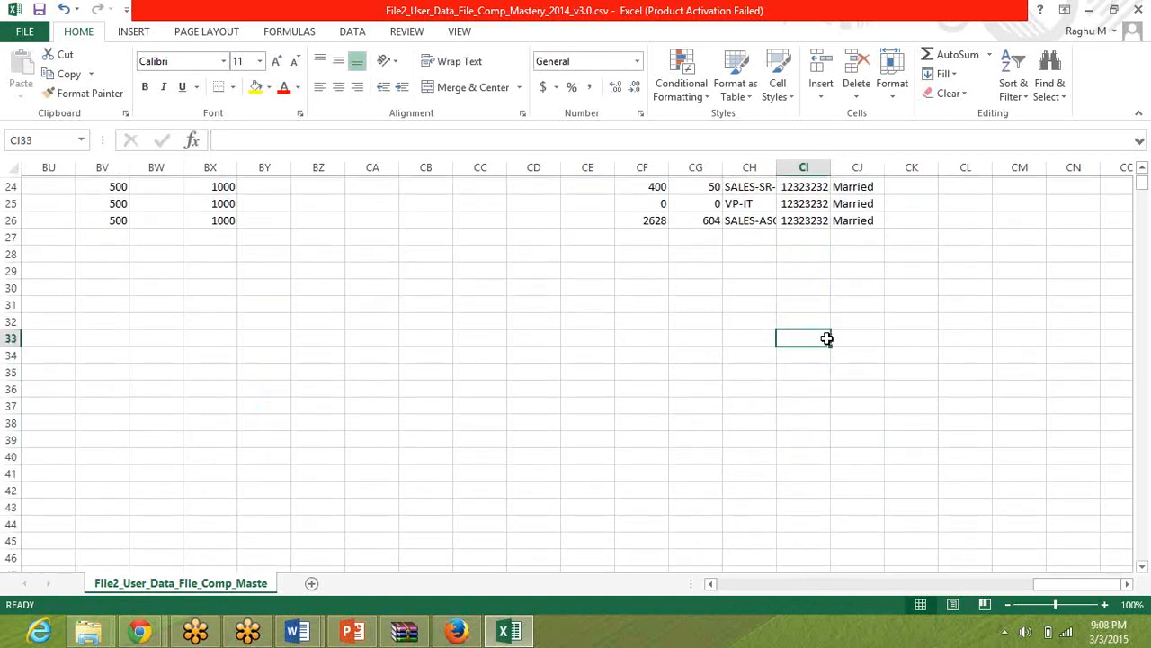
{"action": "scroll", "coordinate": [826, 339], "scroll_direction": "up", "scroll_amount": 8}
{"action": "left_click", "coordinate": [825, 338]}
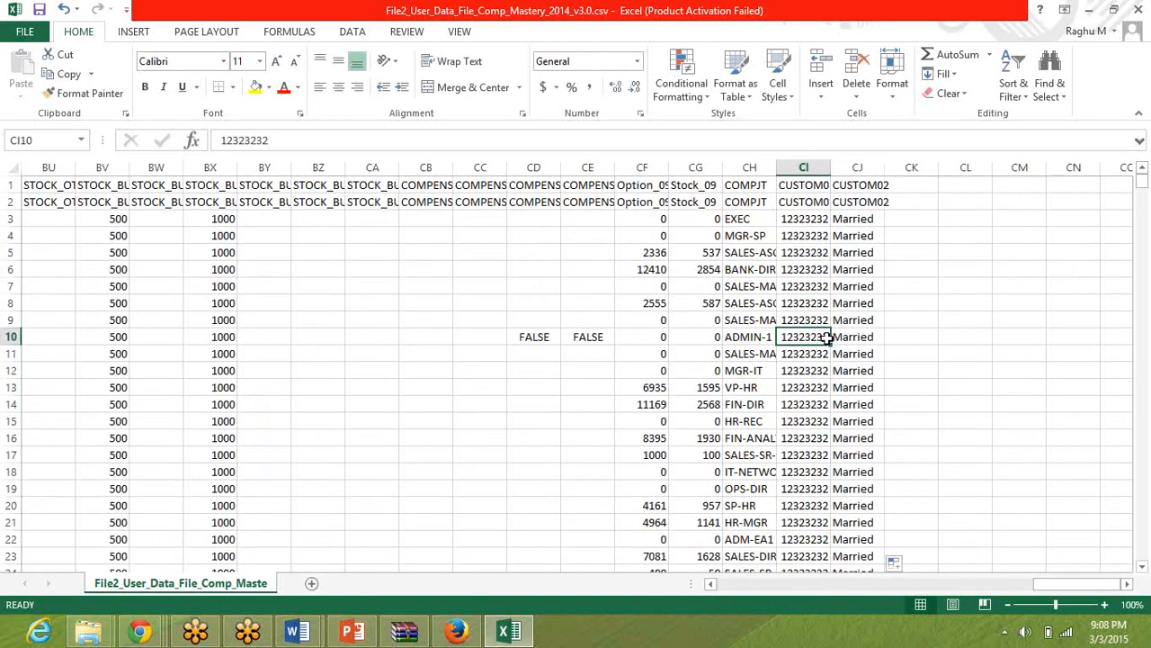
Save the employee data file, keeping the CSV (Comma delimited) format, and close the workbook.
{"action": "key", "text": "ctrl+s"}
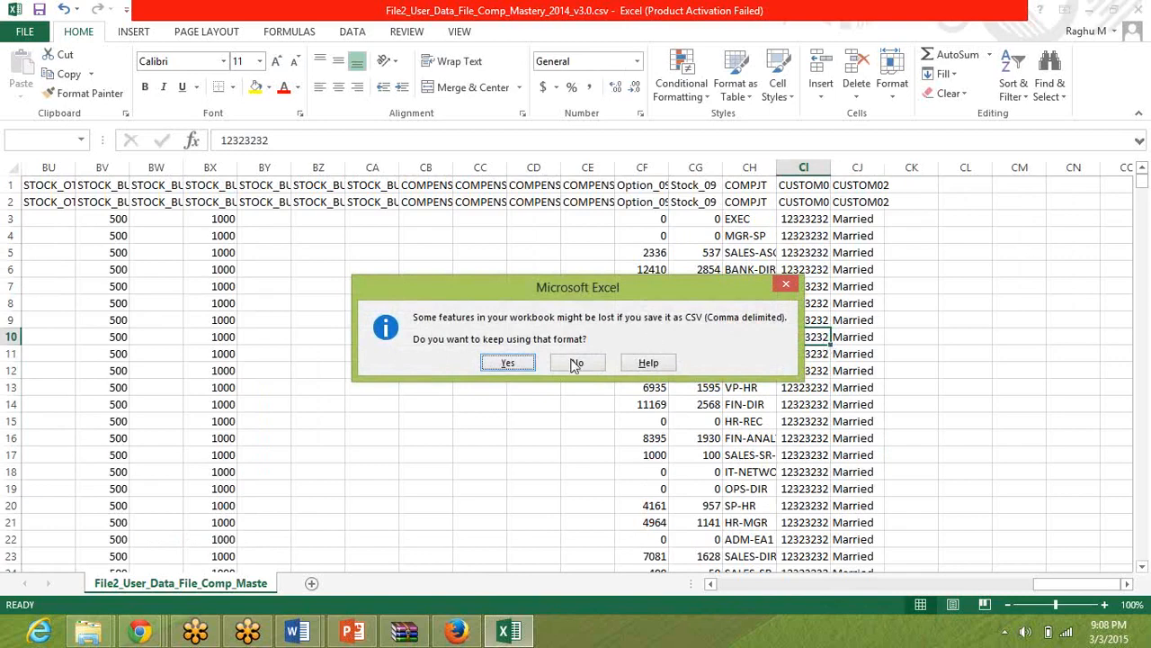
{"action": "left_click", "coordinate": [508, 363]}
{"action": "left_click", "coordinate": [485, 317]}
{"action": "key", "text": "ctrl+w"}
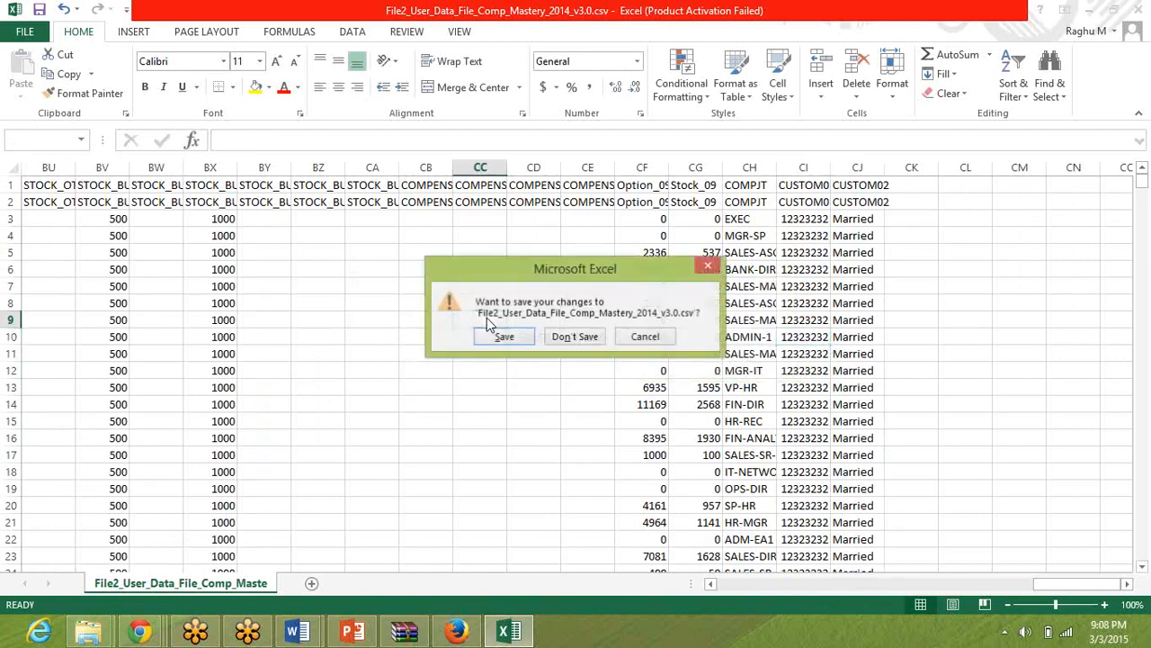
{"action": "left_click", "coordinate": [500, 338]}
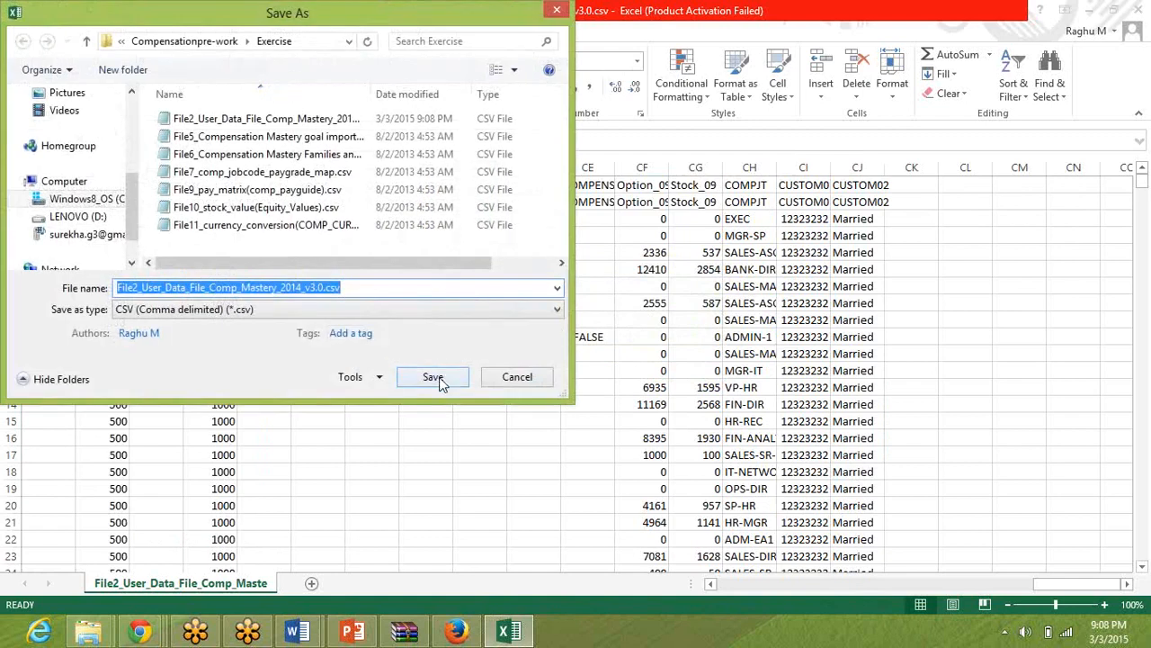
{"action": "scroll", "coordinate": [133, 122], "scroll_direction": "up", "scroll_amount": 3}
{"action": "left_click", "coordinate": [67, 128]}
{"action": "left_click", "coordinate": [430, 378]}
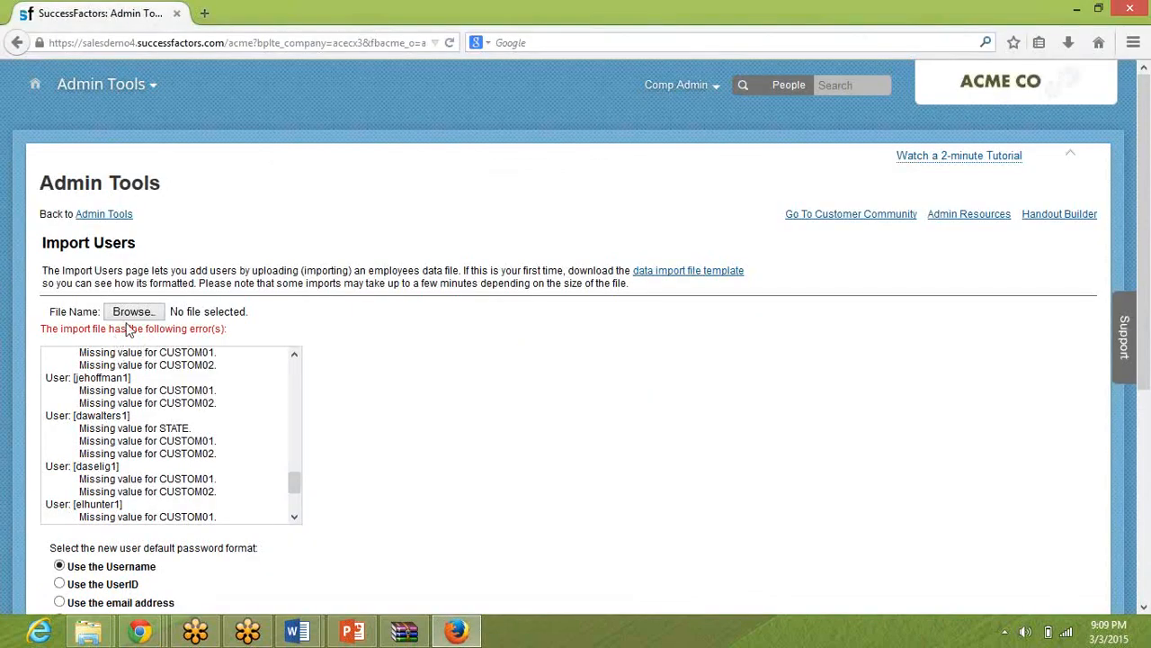
Import the employee data file File2_User_Data_File_Comp_Mastery_2014_v3.0.csv, confirm the import to the company instance, and read the upload message.
{"action": "left_click", "coordinate": [132, 311]}
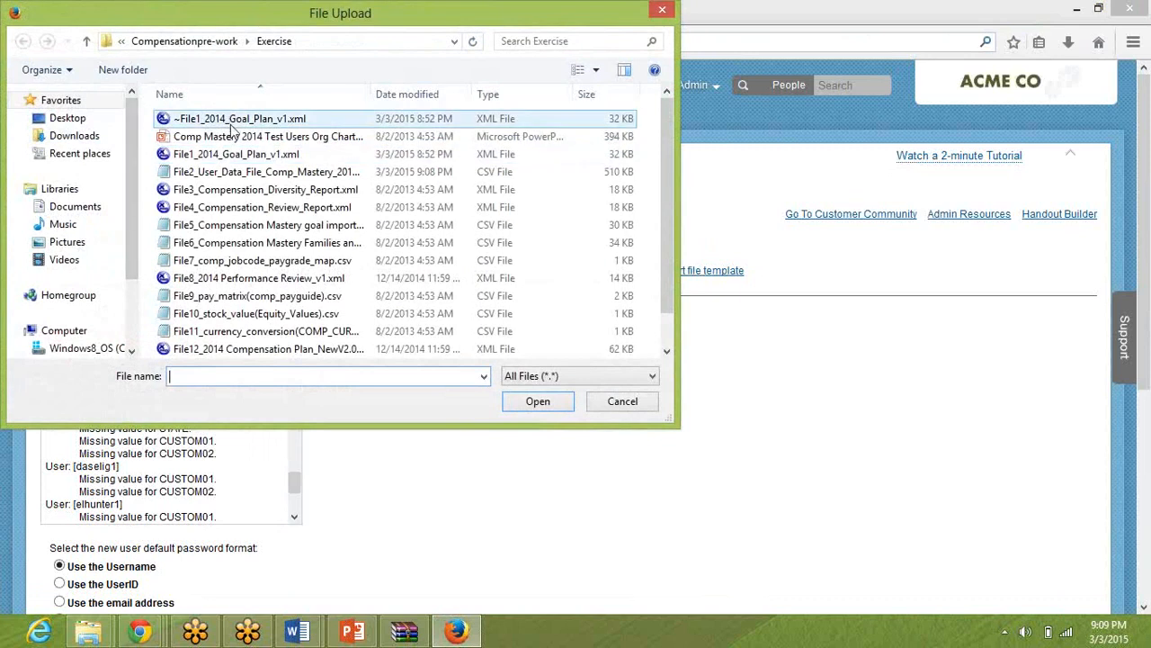
{"action": "left_click", "coordinate": [232, 174]}
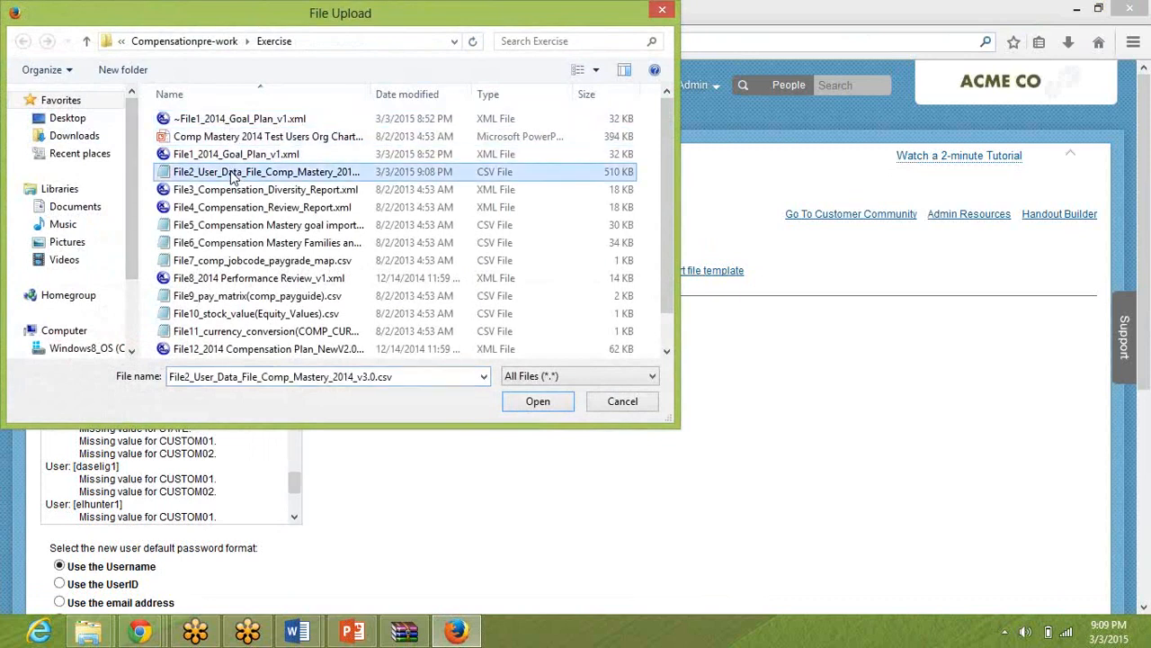
{"action": "double_click", "coordinate": [232, 173]}
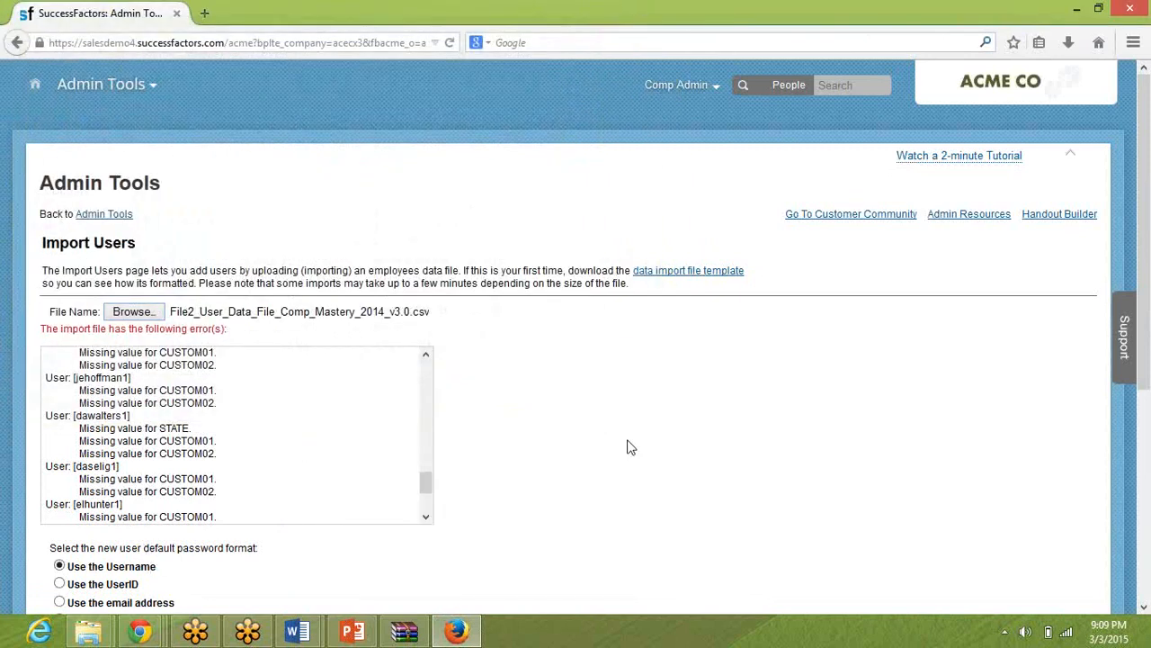
{"action": "scroll", "coordinate": [630, 447], "scroll_direction": "down", "scroll_amount": 3}
{"action": "triple_click", "coordinate": [611, 577]}
{"action": "scroll", "coordinate": [610, 576], "scroll_direction": "down", "scroll_amount": 5}
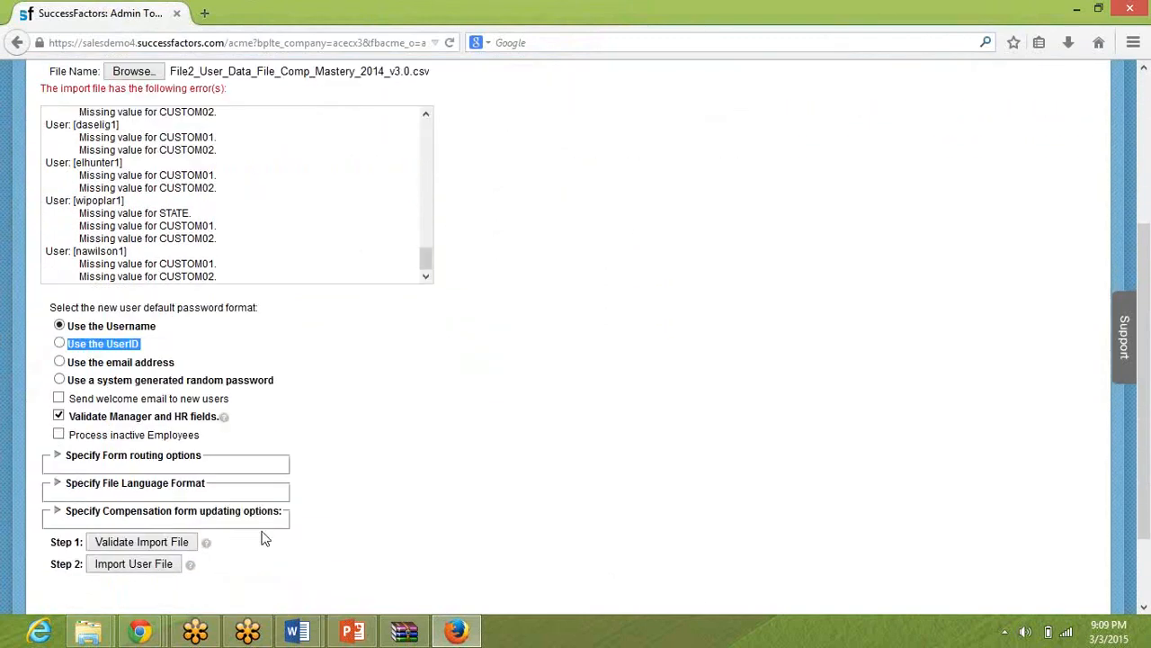
{"action": "left_click", "coordinate": [135, 564]}
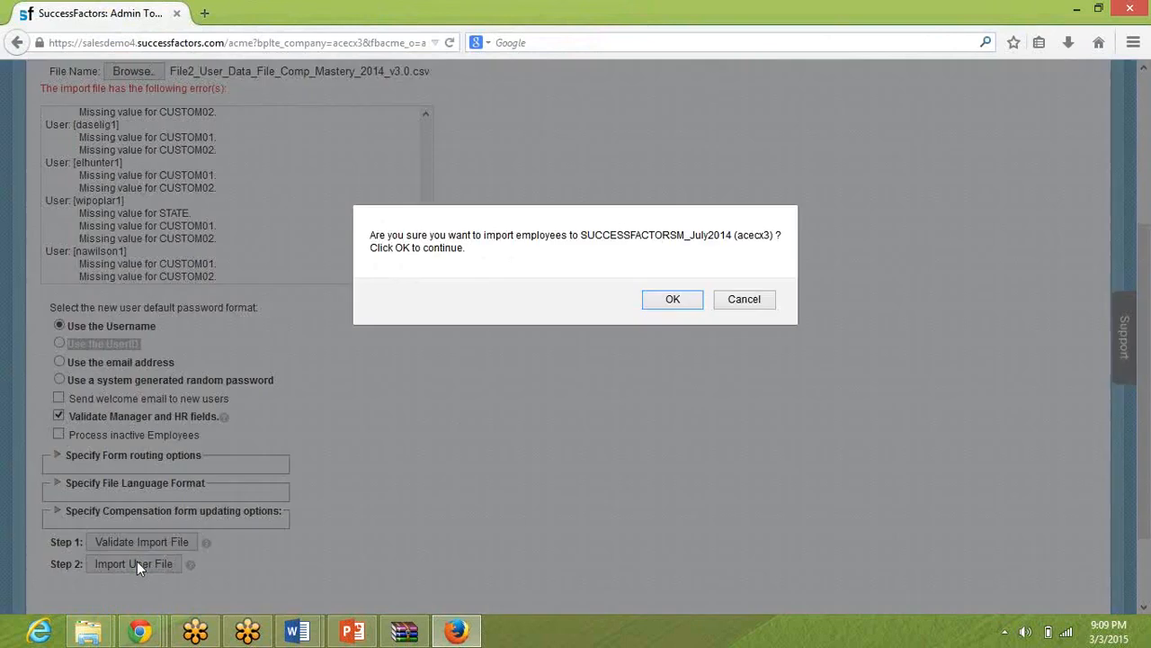
{"action": "left_click", "coordinate": [654, 304]}
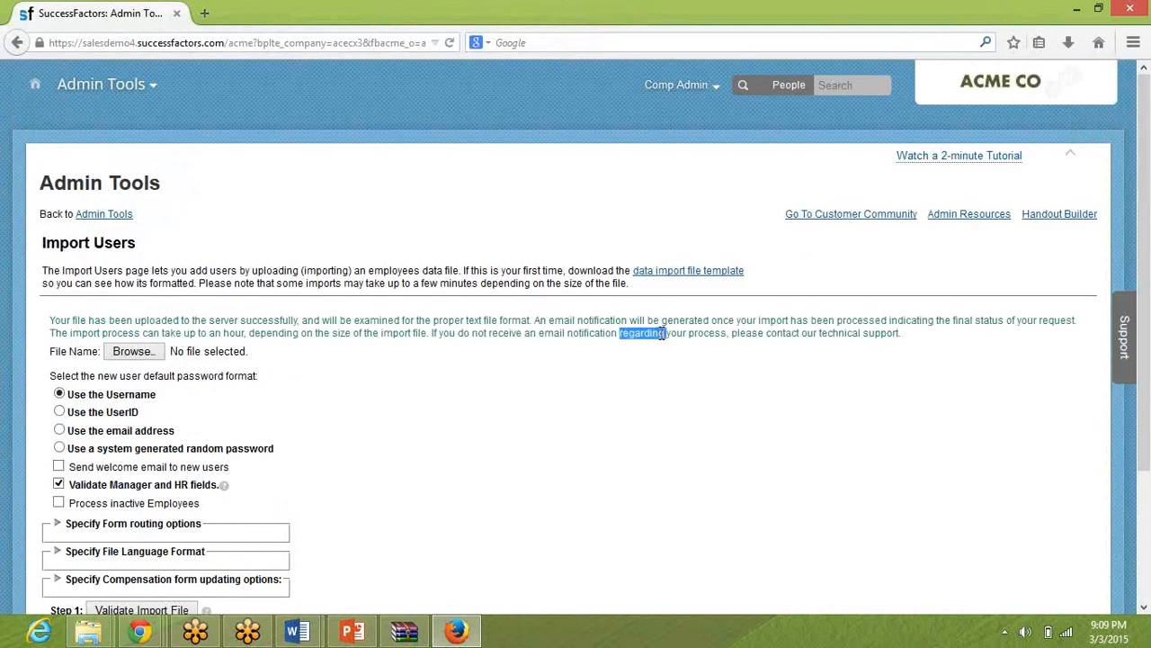
{"action": "triple_click", "coordinate": [661, 332]}
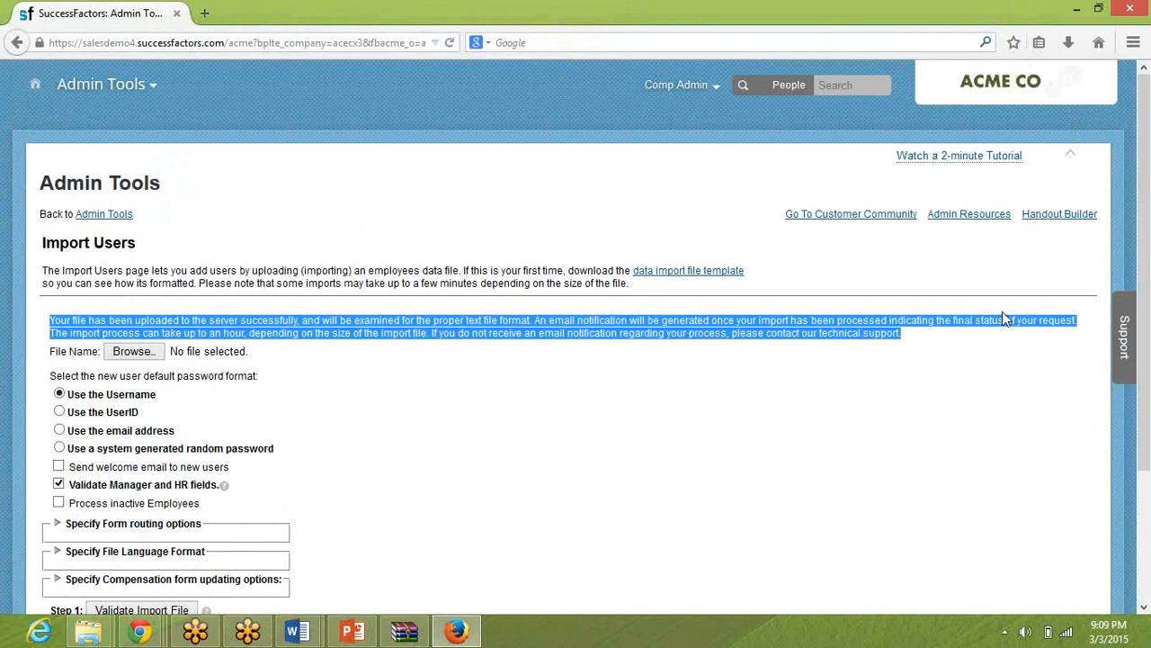
{"action": "left_click", "coordinate": [916, 38]}
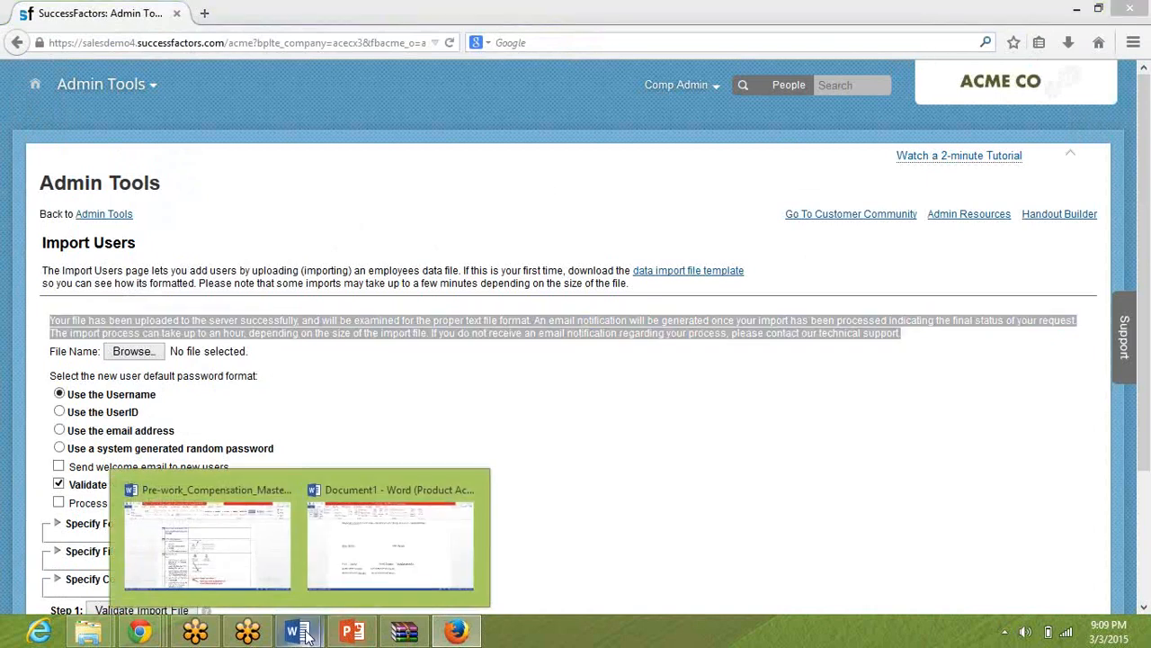
Check the test users org chart in PowerPoint, read the remaining Employee Data file steps in the Word pre-work guide, and return to Firefox.
{"action": "left_click", "coordinate": [349, 632]}
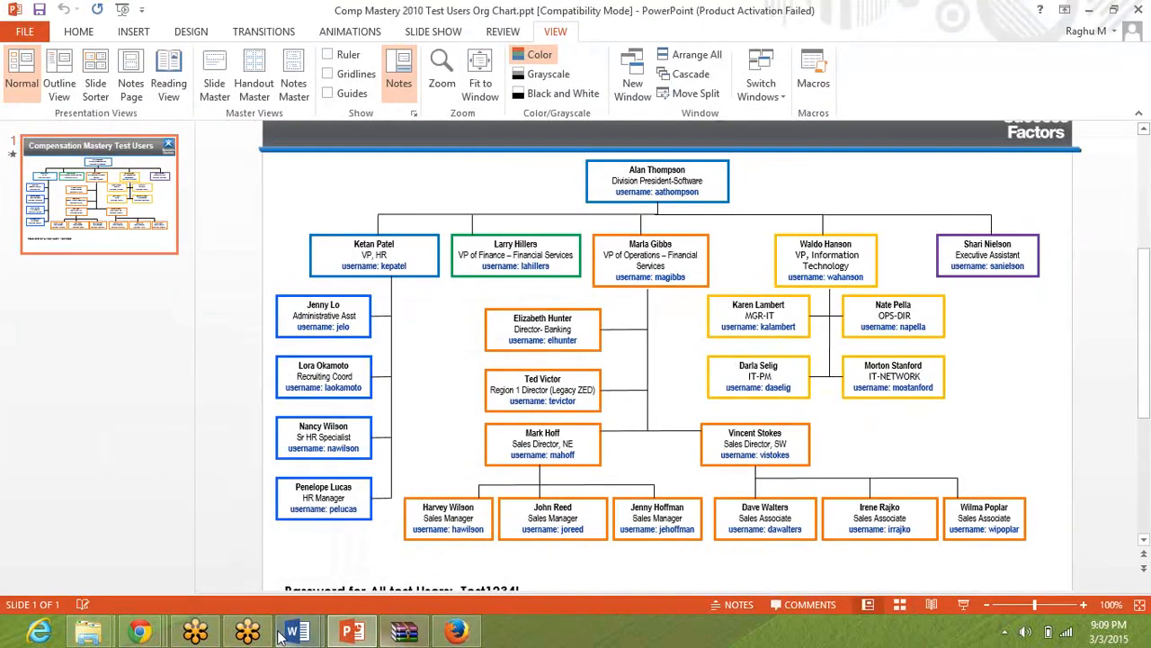
{"action": "mouse_move", "coordinate": [279, 634]}
{"action": "left_click", "coordinate": [246, 578]}
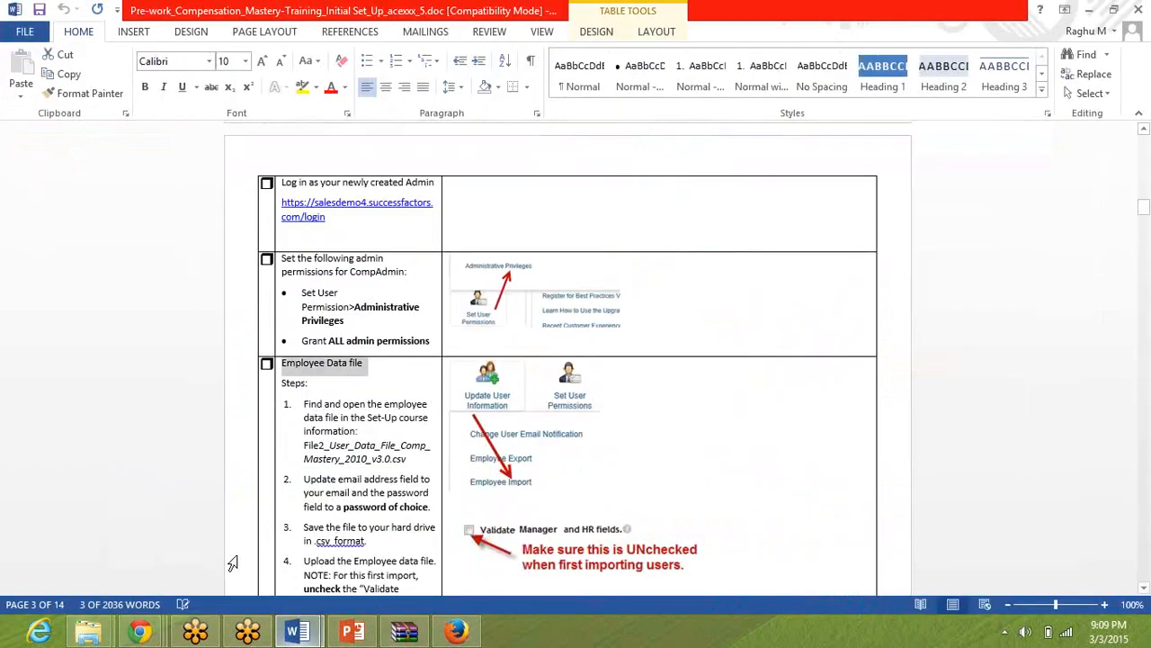
{"action": "left_click", "coordinate": [347, 441]}
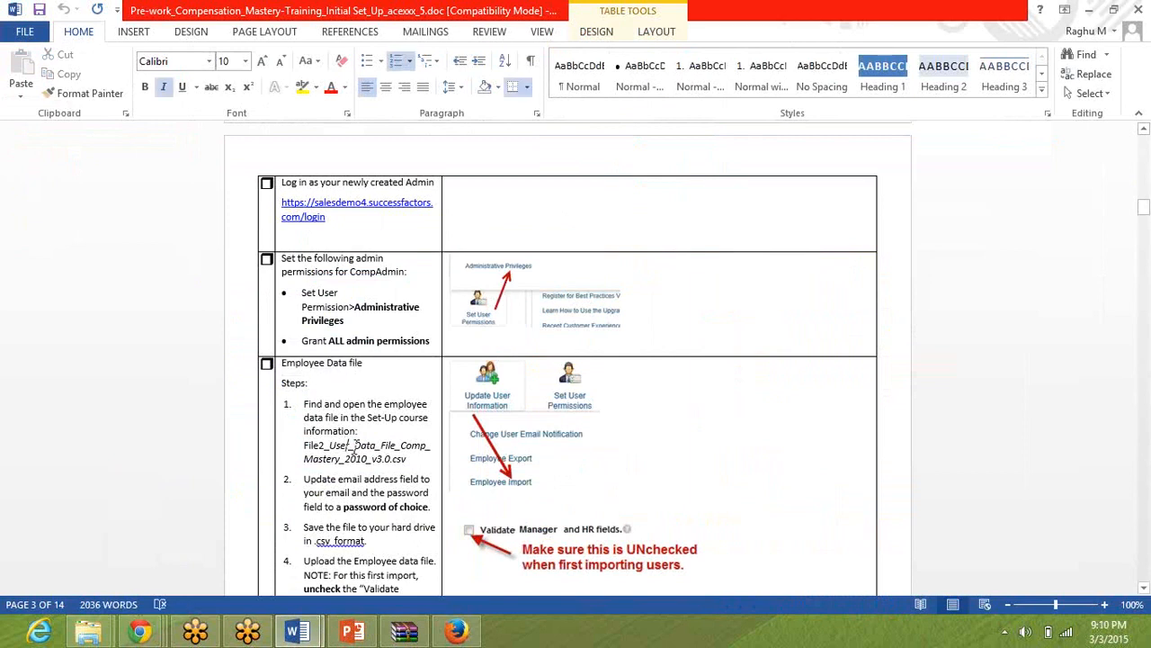
{"action": "scroll", "coordinate": [356, 447], "scroll_direction": "down", "scroll_amount": 9}
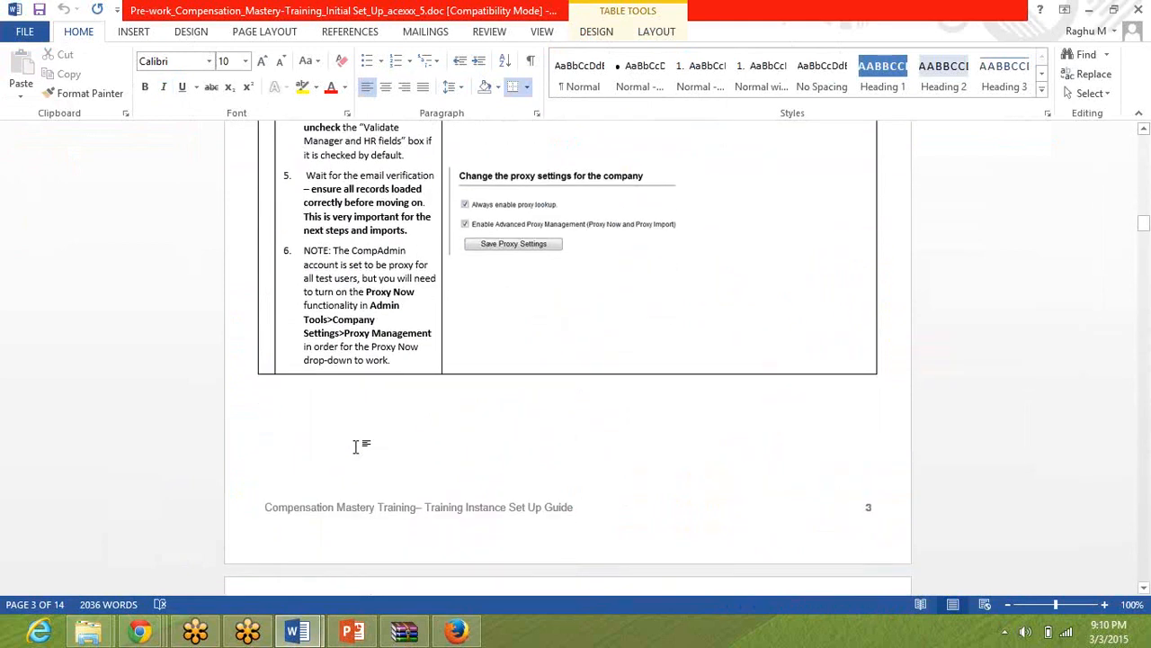
{"action": "left_click", "coordinate": [355, 447]}
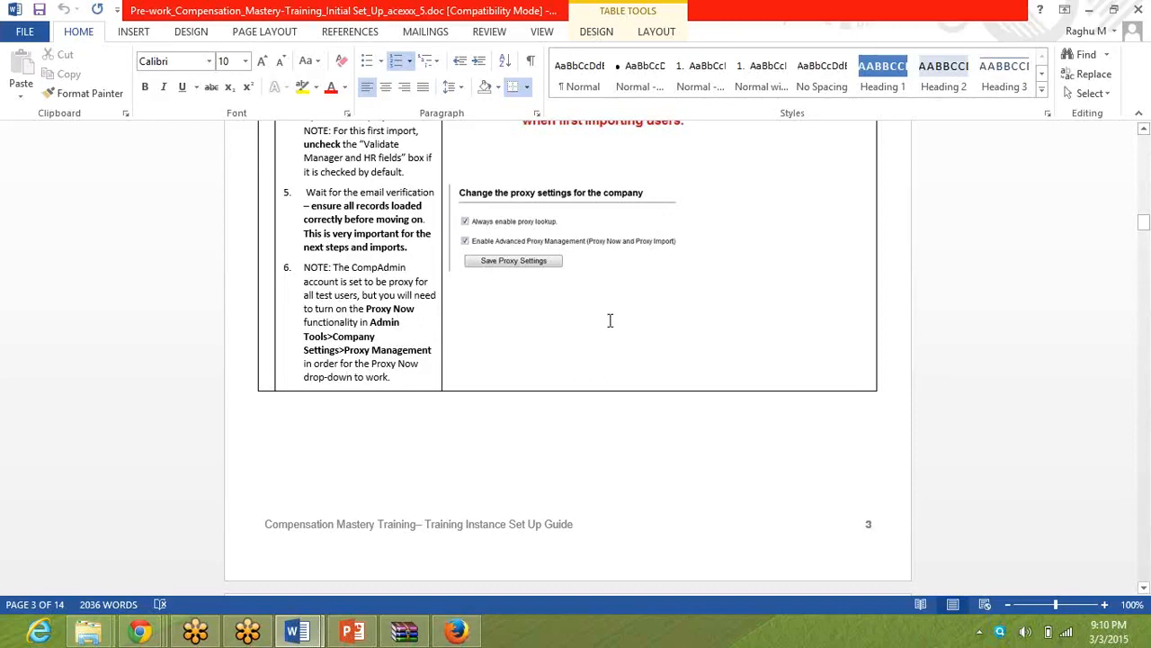
{"action": "mouse_move", "coordinate": [145, 633]}
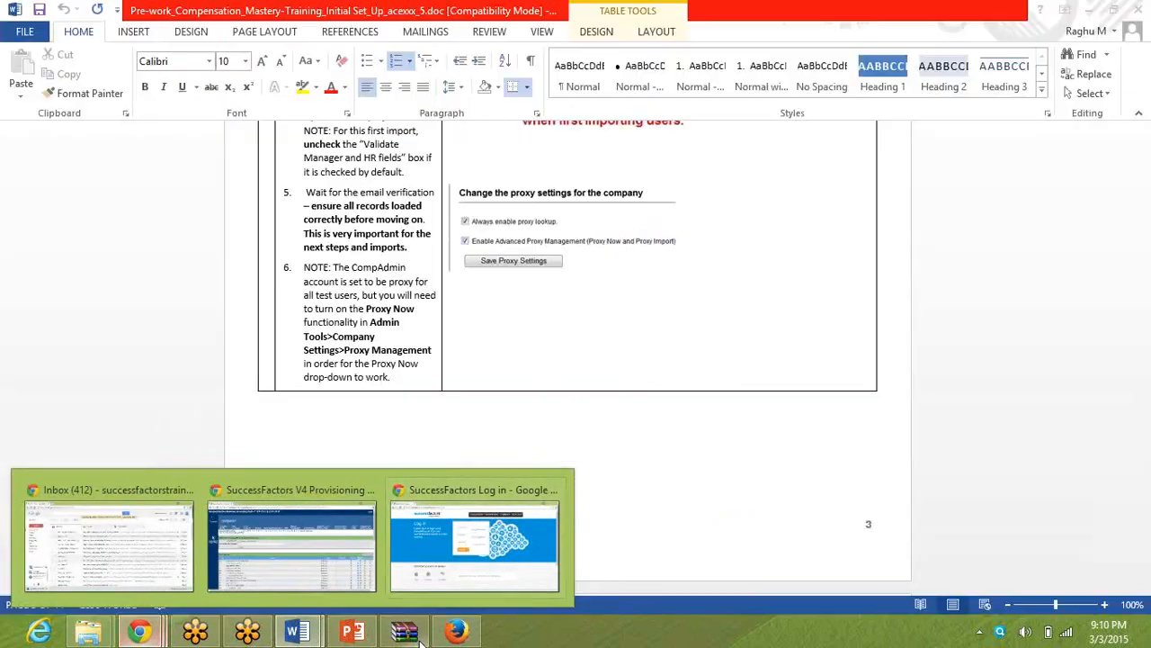
{"action": "left_click", "coordinate": [450, 635]}
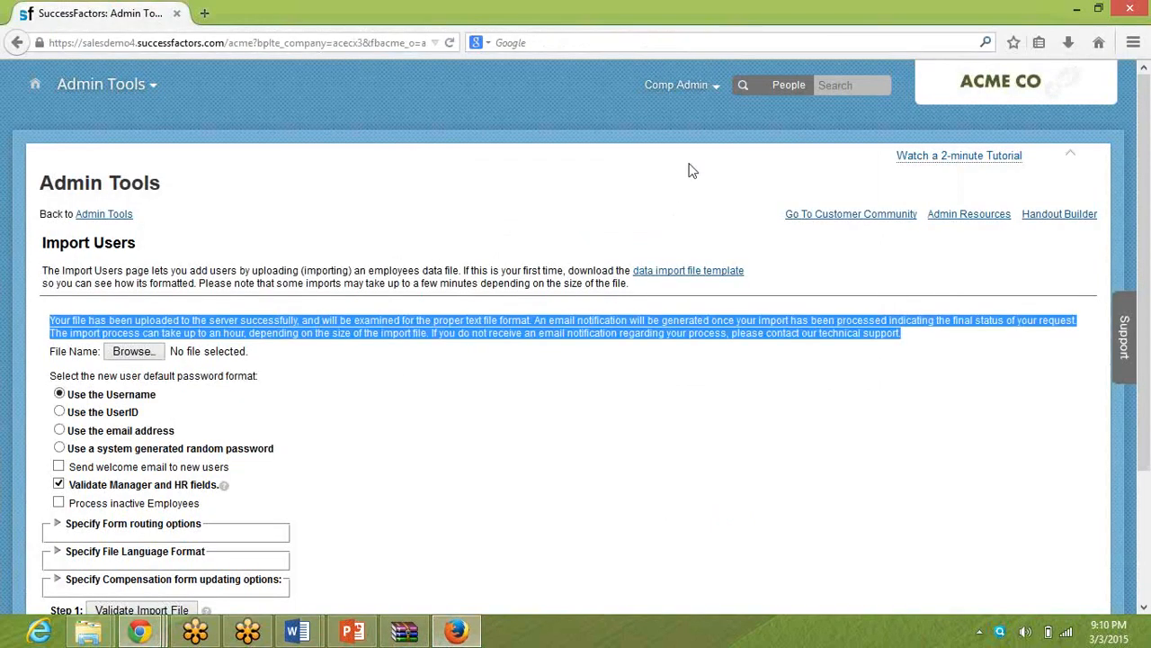
{"action": "left_click", "coordinate": [685, 88]}
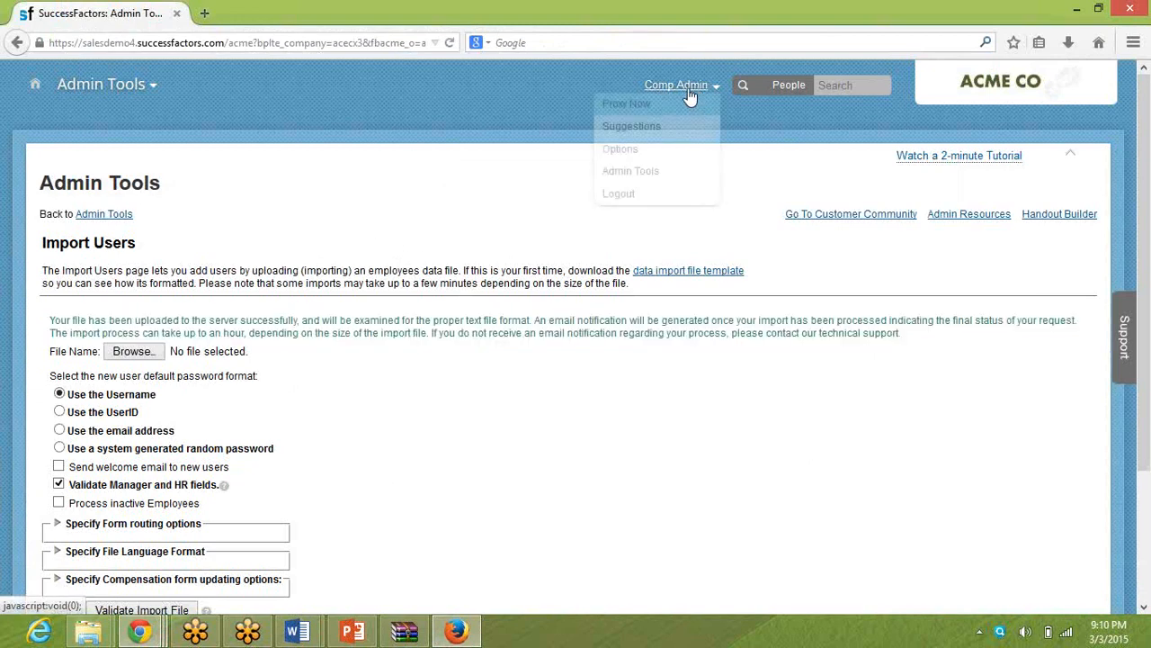
{"action": "left_click", "coordinate": [674, 110]}
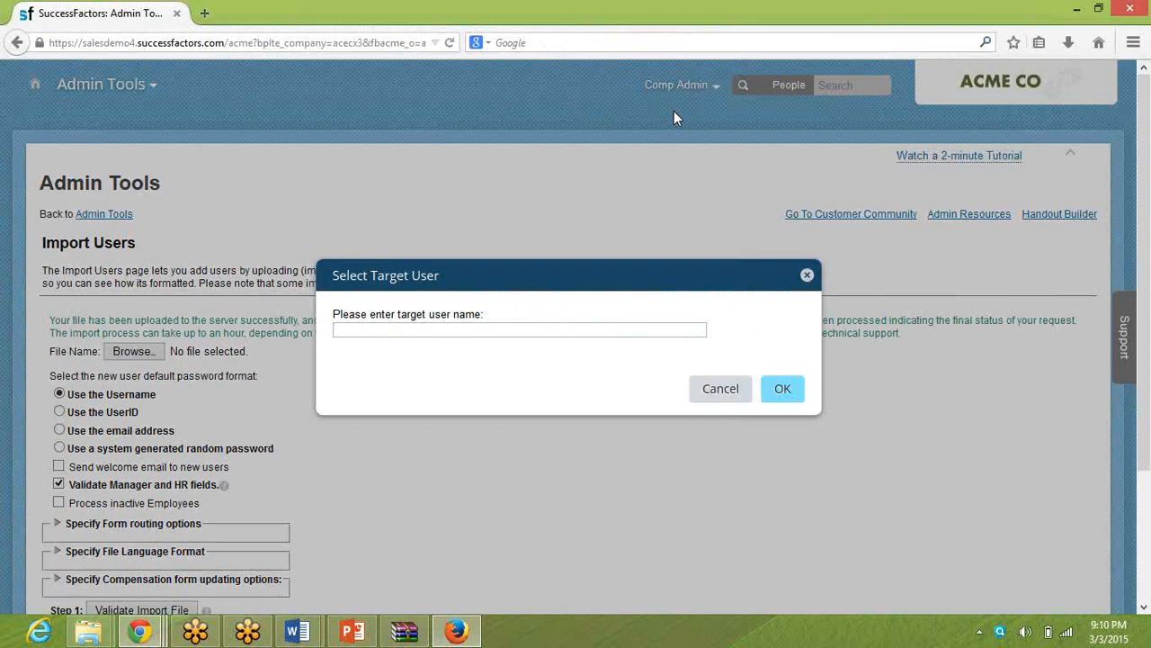
{"action": "type", "text": "proxy"}
{"action": "key", "text": "BackSpace"}
{"action": "key", "text": "BackSpace"}
{"action": "key", "text": "BackSpace"}
{"action": "key", "text": "BackSpace"}
{"action": "left_click", "coordinate": [725, 388]}
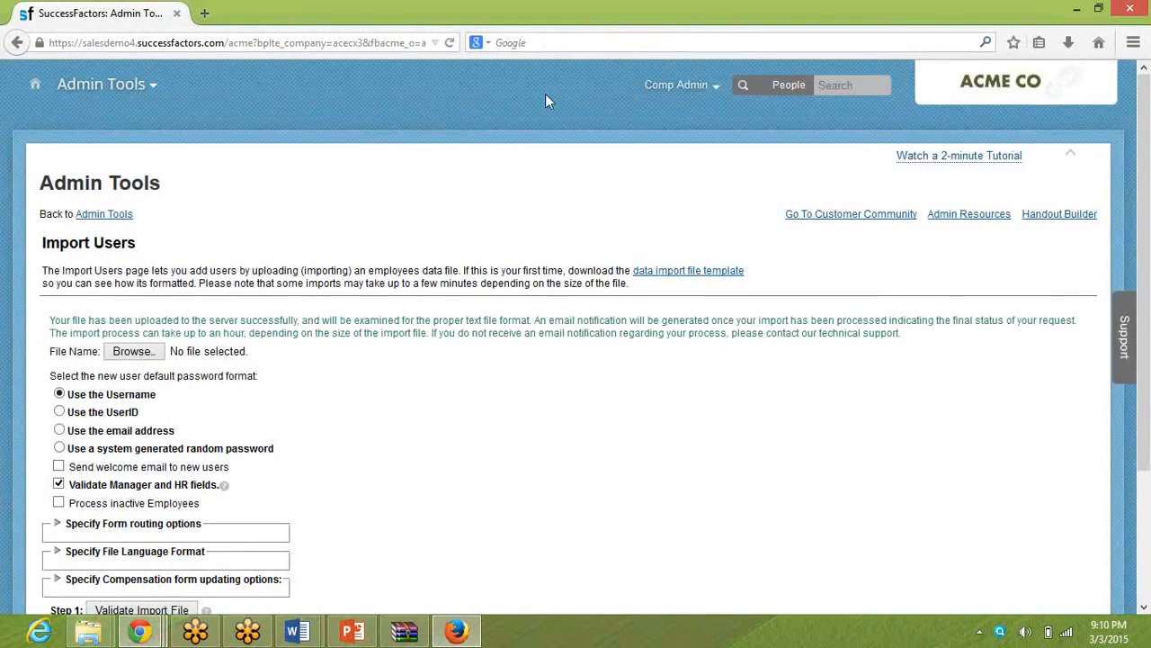
Find Proxy Management in the Admin Tools by searching for proxy, and check its company-wide proxy settings.
{"action": "left_click", "coordinate": [676, 88]}
{"action": "left_click", "coordinate": [657, 173]}
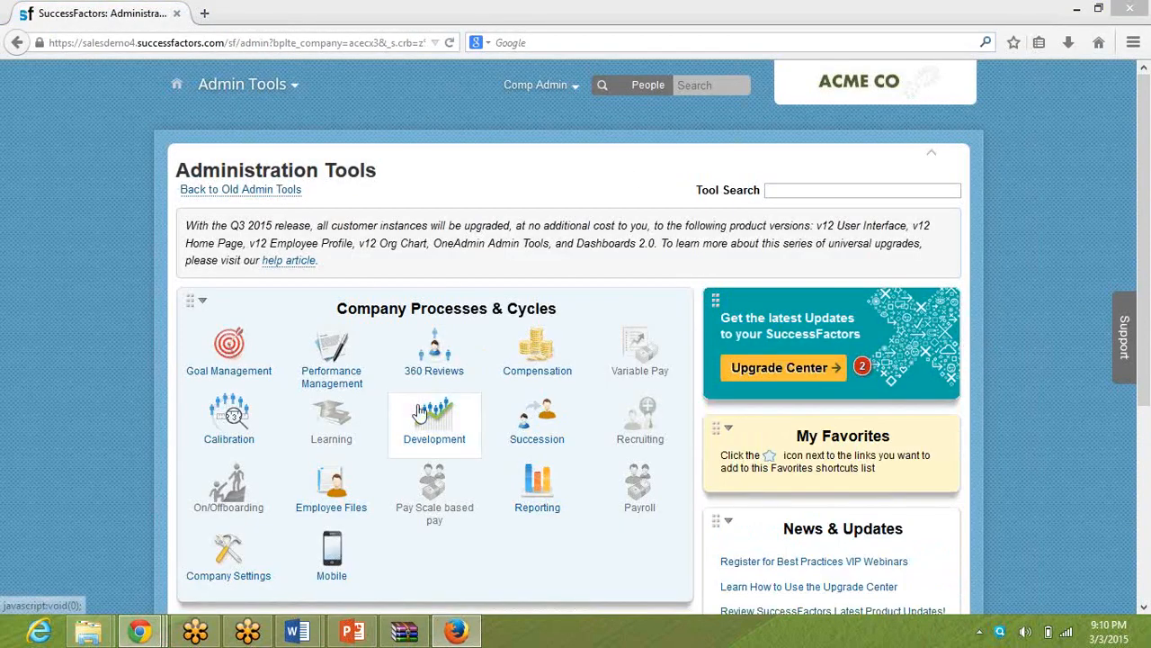
{"action": "left_click", "coordinate": [236, 553]}
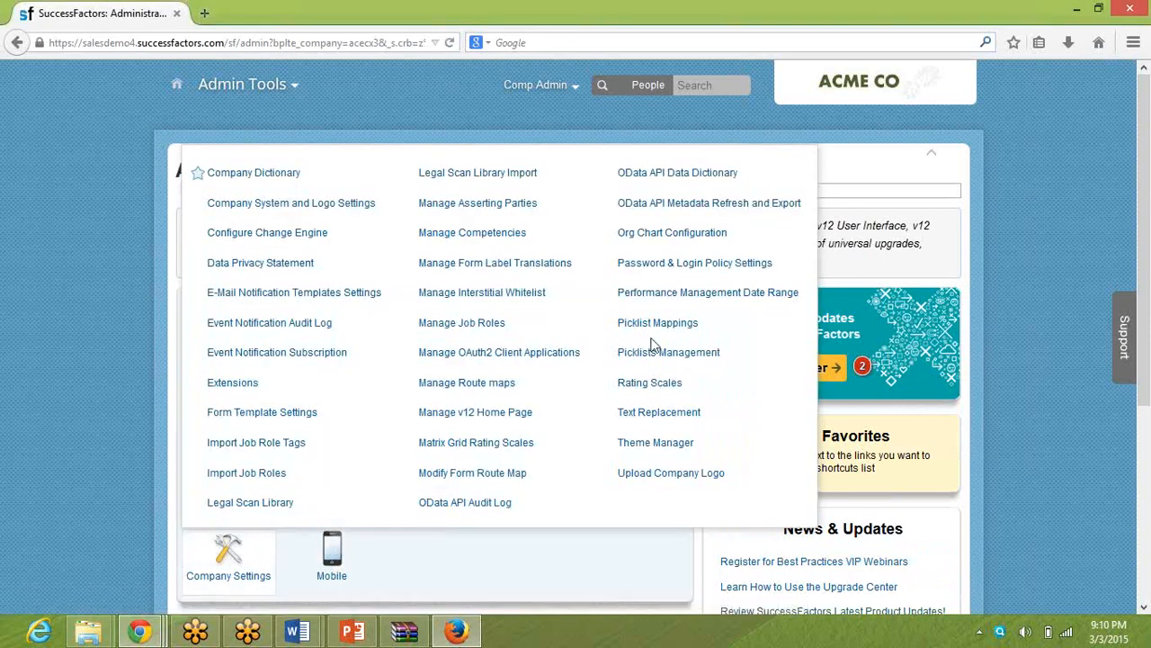
{"action": "left_click", "coordinate": [835, 191]}
{"action": "type", "text": "proxy"}
{"action": "key", "text": "Down"}
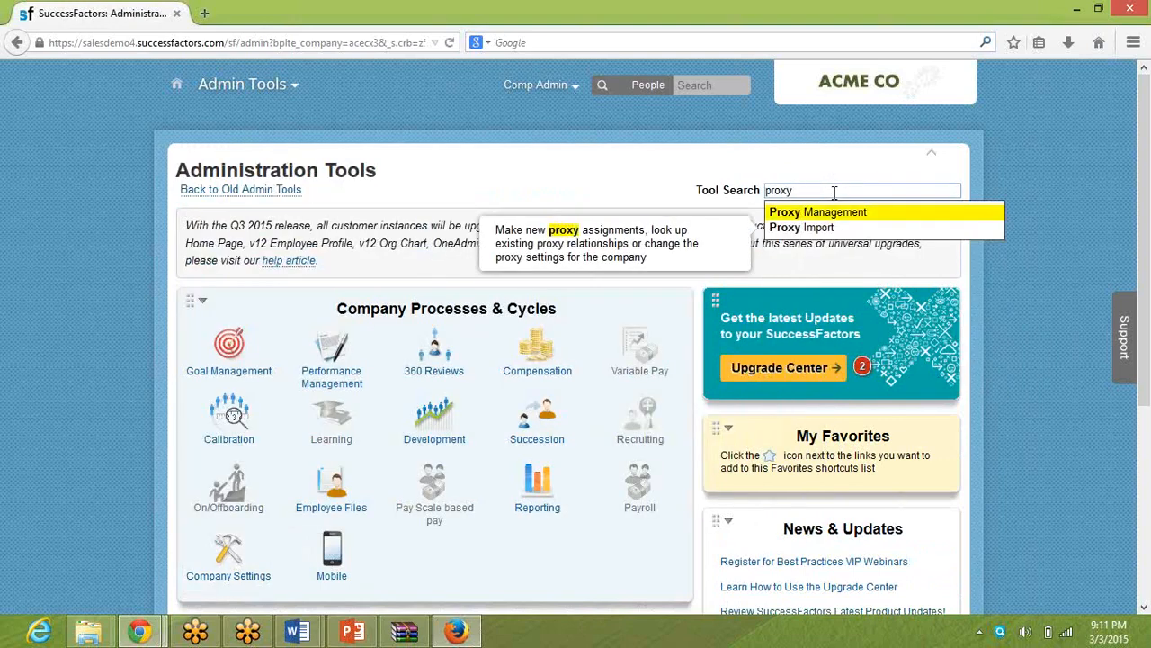
{"action": "key", "text": "Return"}
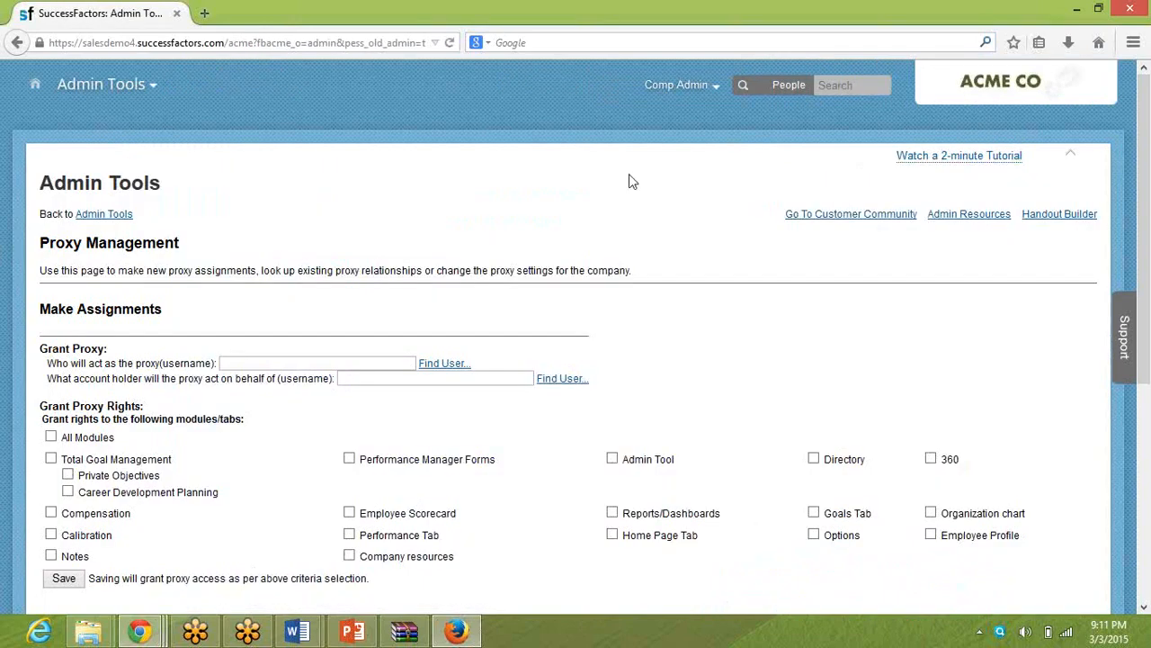
{"action": "scroll", "coordinate": [517, 244], "scroll_direction": "down", "scroll_amount": 5}
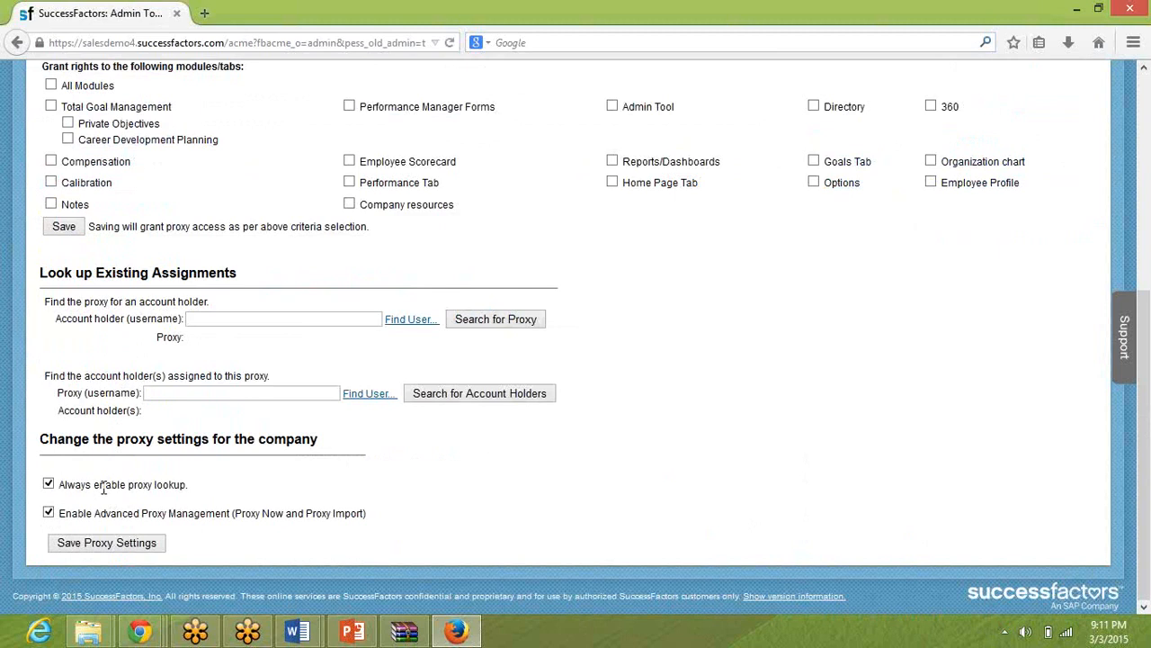
{"action": "scroll", "coordinate": [104, 486], "scroll_direction": "up", "scroll_amount": 4}
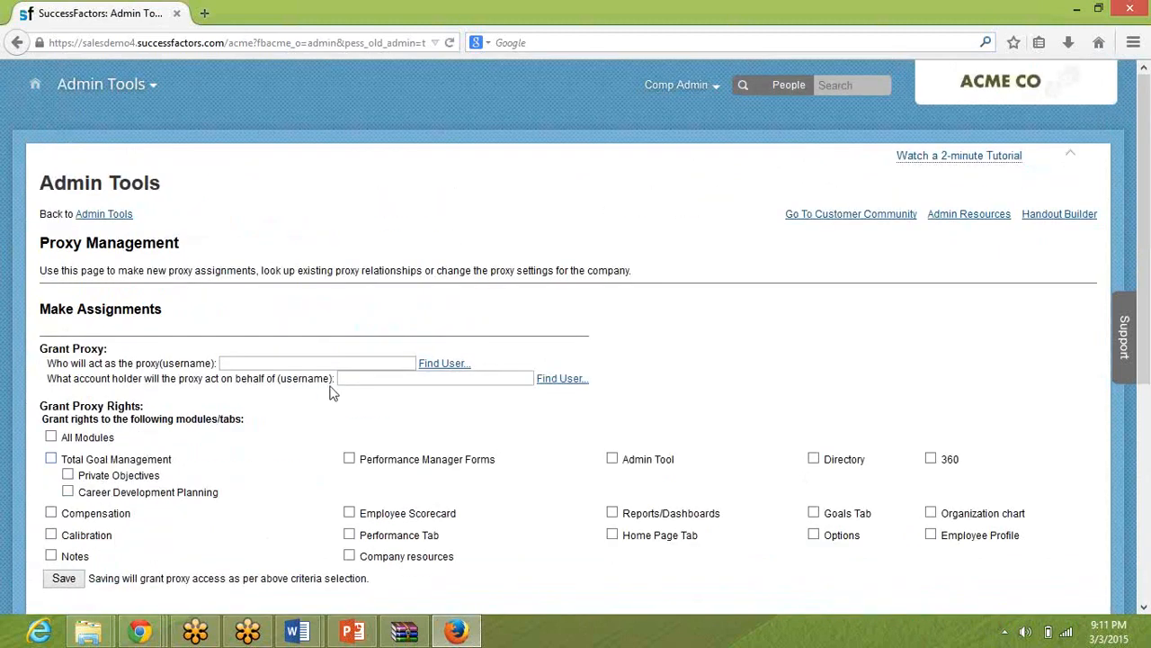
{"action": "left_click", "coordinate": [677, 85]}
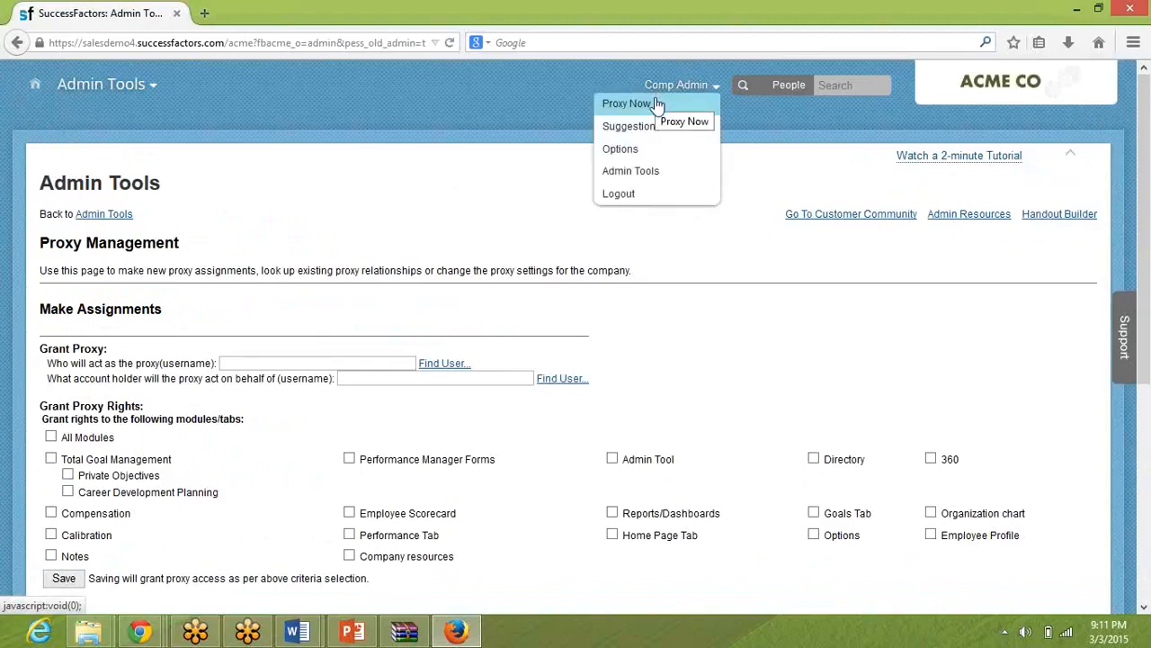
{"action": "left_click", "coordinate": [656, 104]}
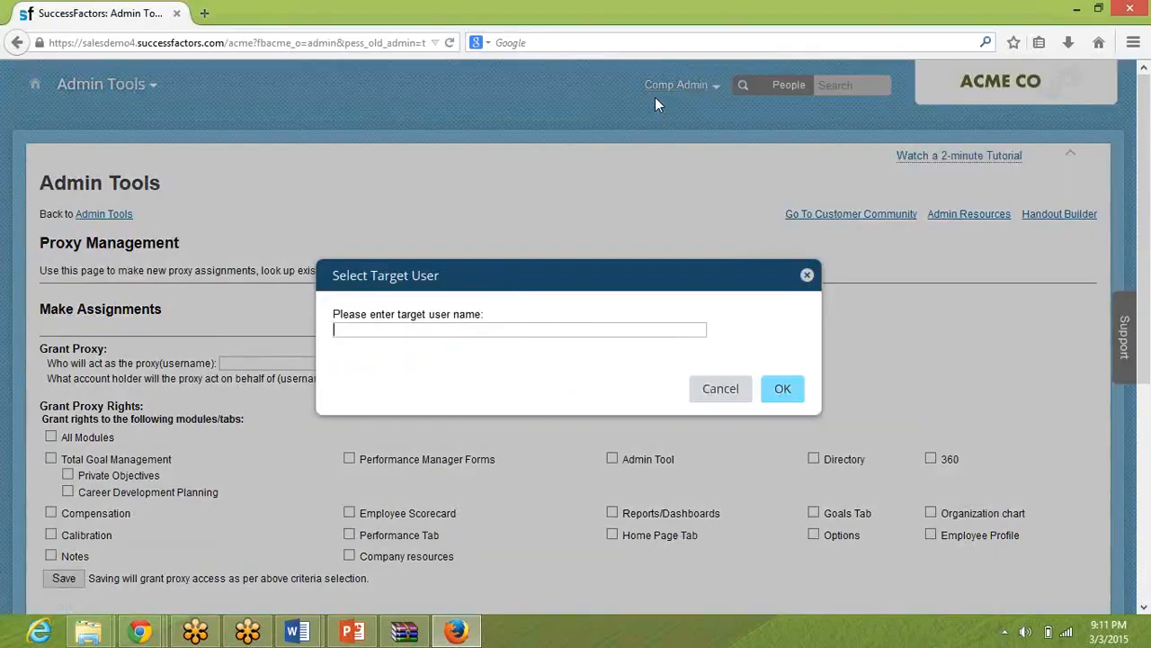
{"action": "left_click", "coordinate": [512, 329]}
{"action": "type", "text": "kavitha"}
{"action": "key", "text": "BackSpace"}
{"action": "key", "text": "BackSpace"}
{"action": "key", "text": "BackSpace"}
{"action": "key", "text": "BackSpace"}
{"action": "key", "text": "BackSpace"}
{"action": "key", "text": "BackSpace"}
{"action": "key", "text": "BackSpace"}
{"action": "type", "text": "nirmal"}
{"action": "left_click", "coordinate": [717, 389]}
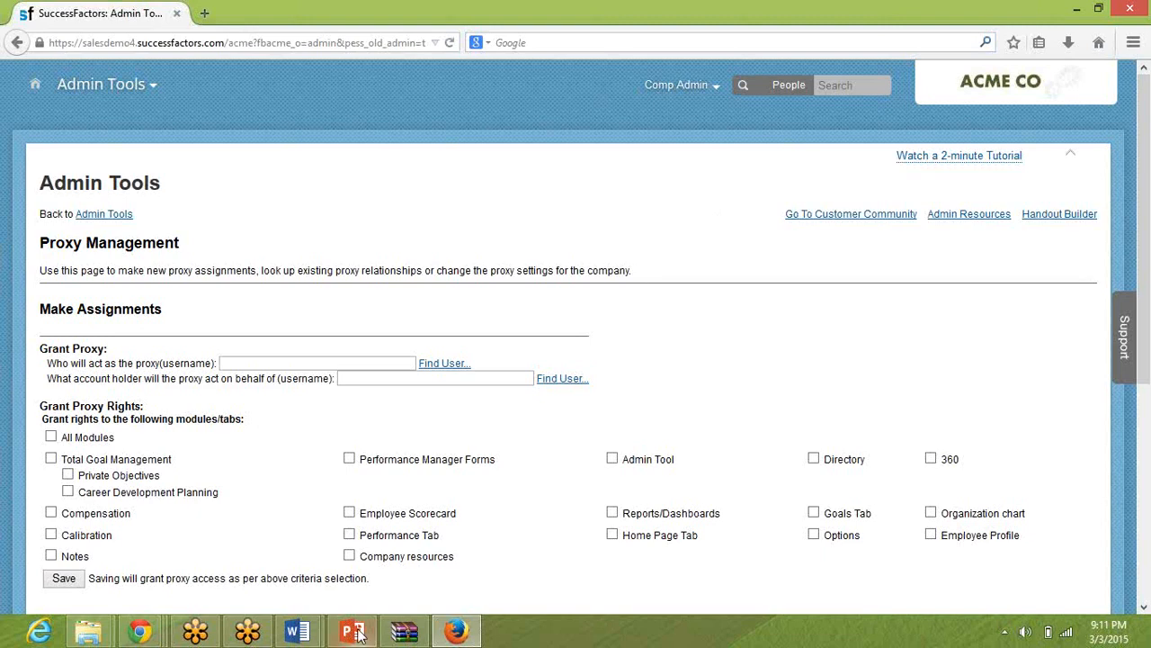
Review the test users org chart in PowerPoint, and return to the Admin Tools home page in Firefox.
{"action": "mouse_move", "coordinate": [353, 632]}
{"action": "left_click", "coordinate": [363, 566]}
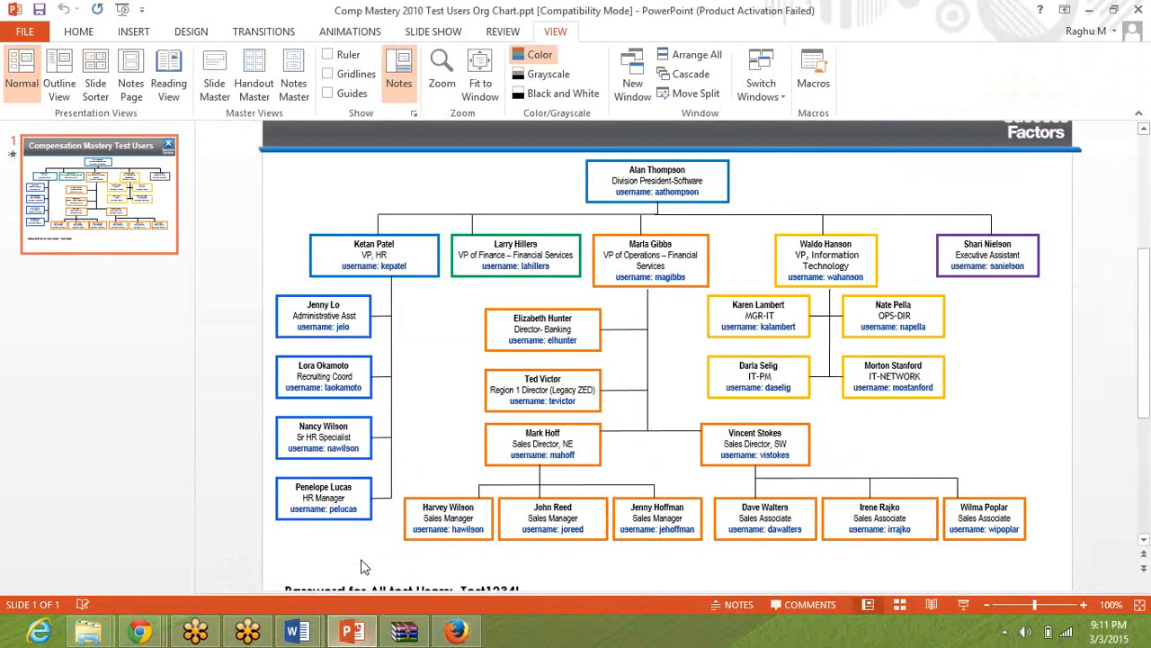
{"action": "left_click", "coordinate": [456, 632]}
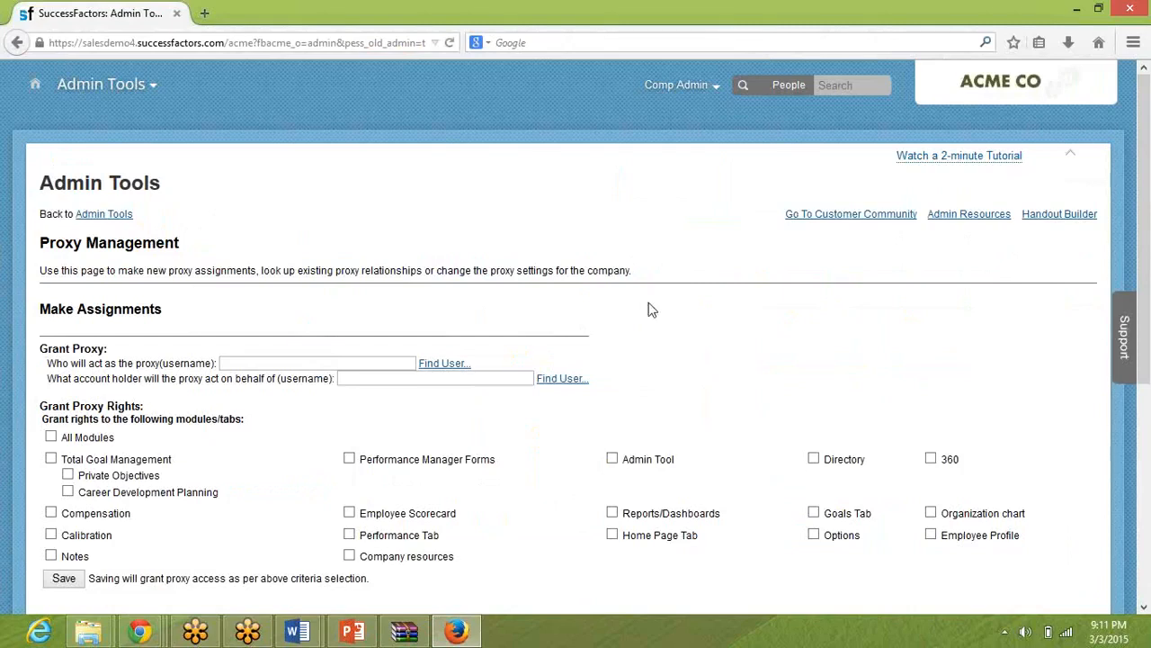
{"action": "left_click", "coordinate": [90, 214]}
Switch to Document1 in Word to view the manager and reportee hierarchy notes, and return to the Administration Tools page in Firefox.
{"action": "mouse_move", "coordinate": [315, 636]}
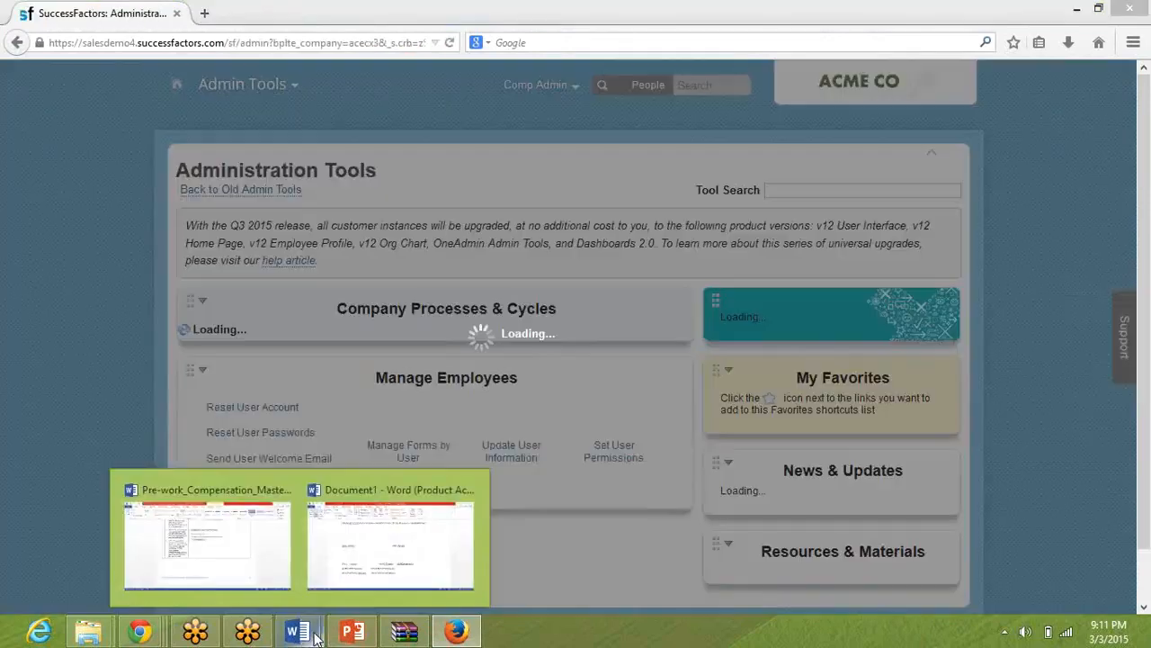
{"action": "left_click", "coordinate": [355, 565]}
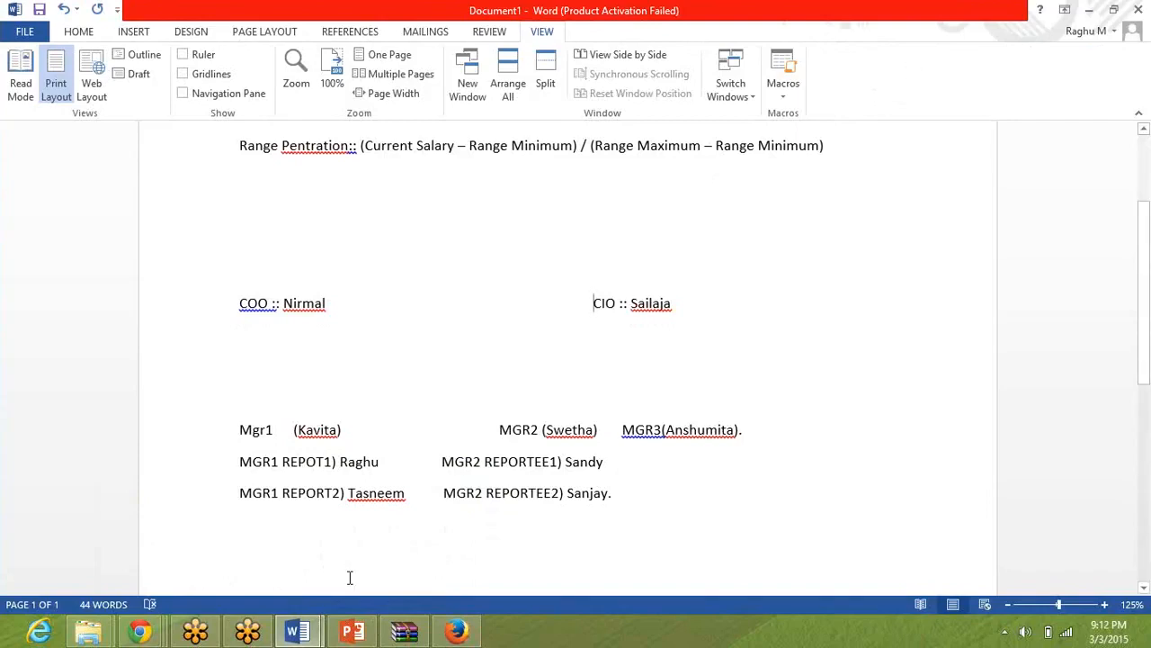
{"action": "left_click", "coordinate": [214, 637]}
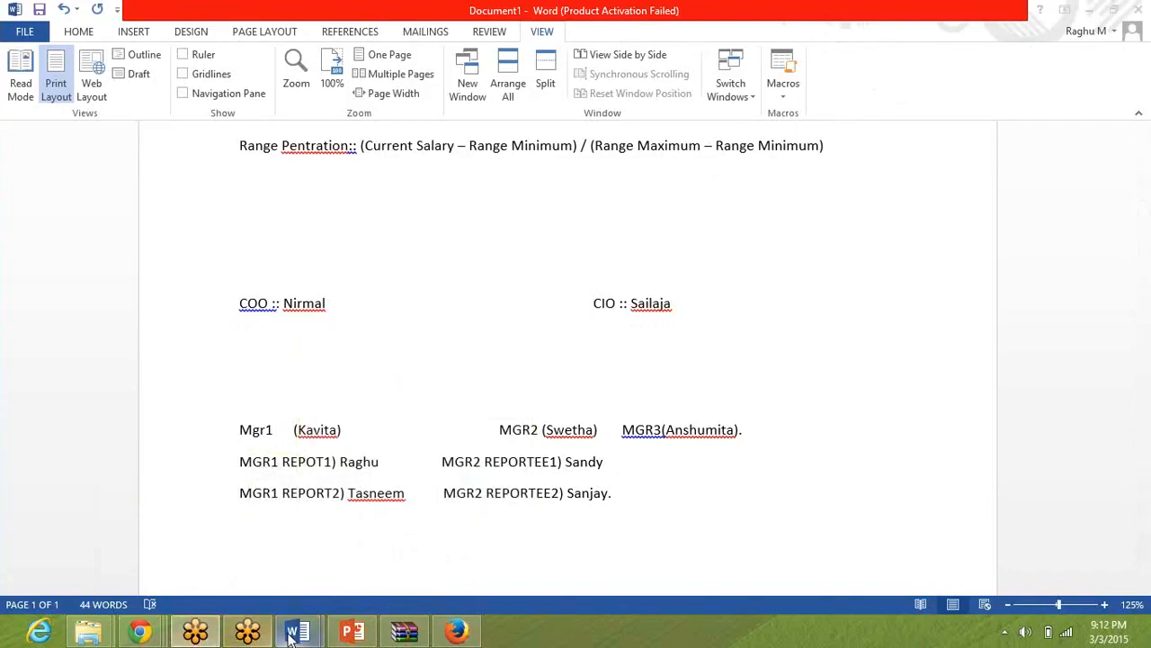
{"action": "left_click", "coordinate": [455, 635]}
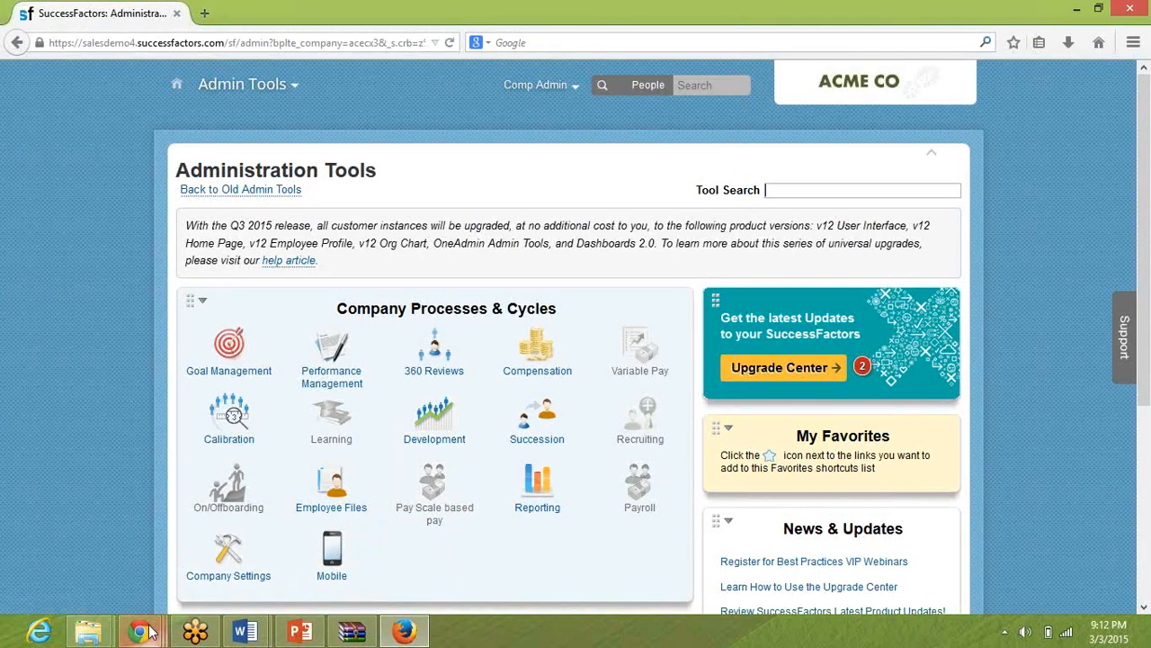
{"action": "mouse_move", "coordinate": [139, 632]}
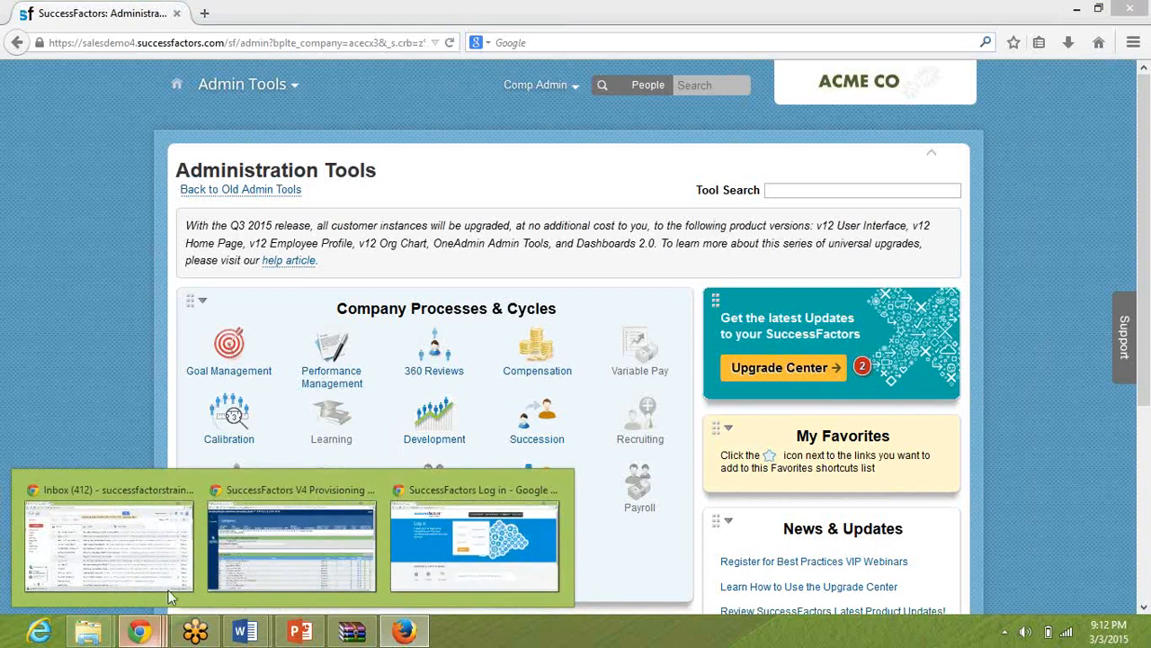
{"action": "left_click", "coordinate": [559, 347]}
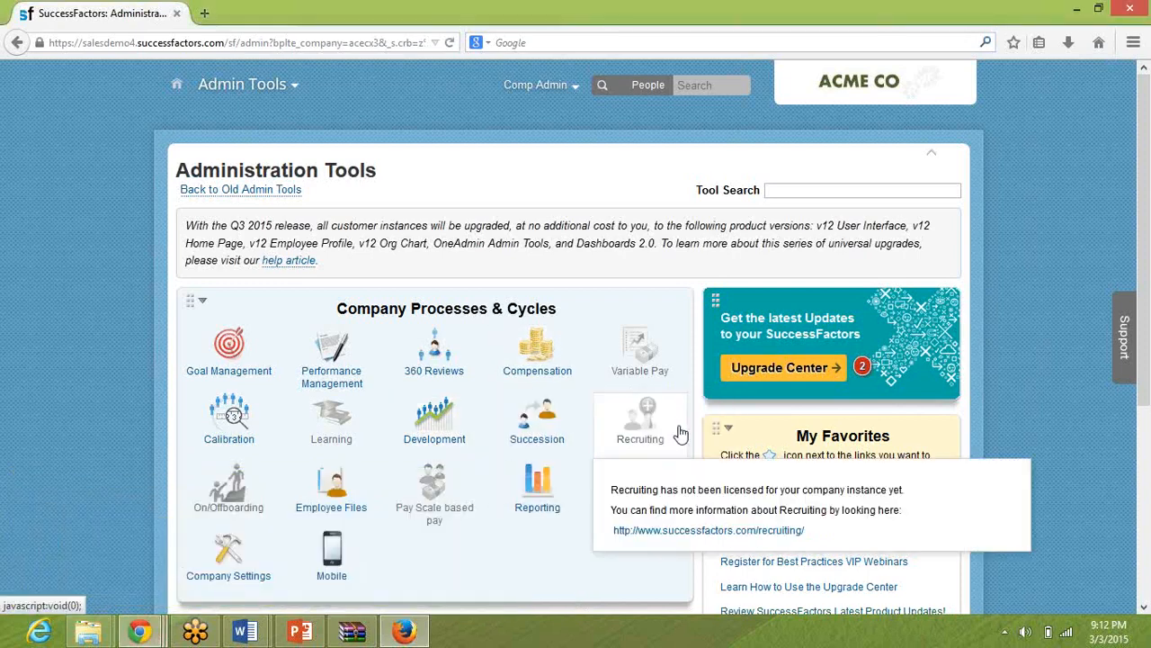
Try to view the submitted jobs in Monitor Jobs from Compensation Home.
{"action": "left_click", "coordinate": [675, 421]}
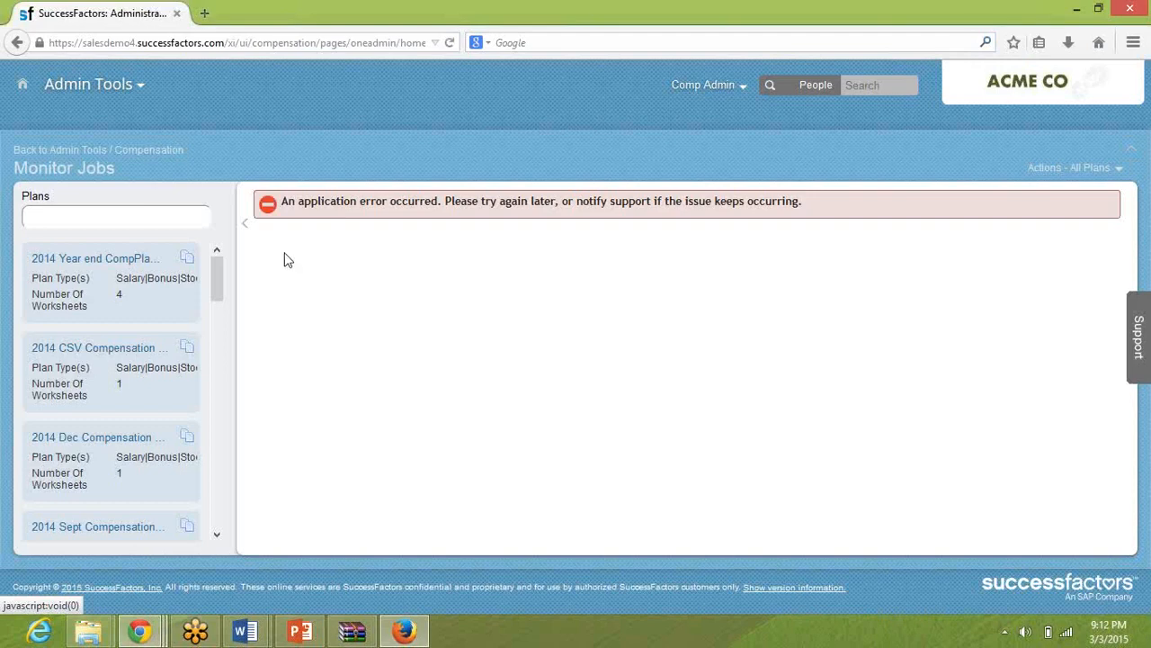
{"action": "left_click", "coordinate": [125, 151]}
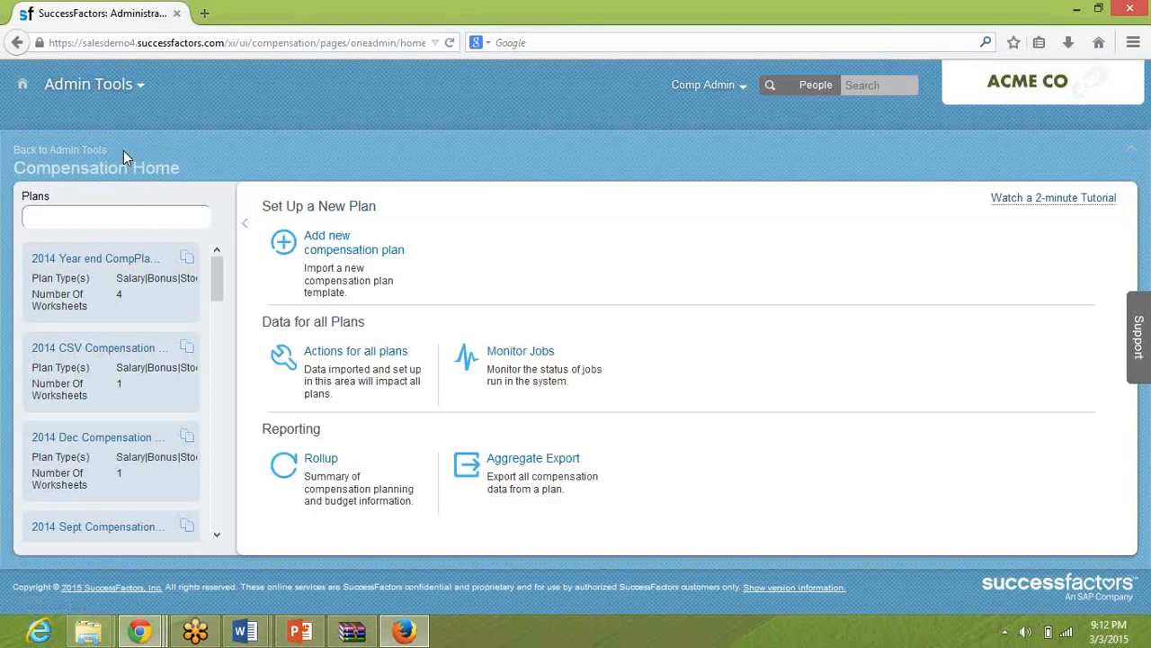
{"action": "left_click", "coordinate": [513, 354]}
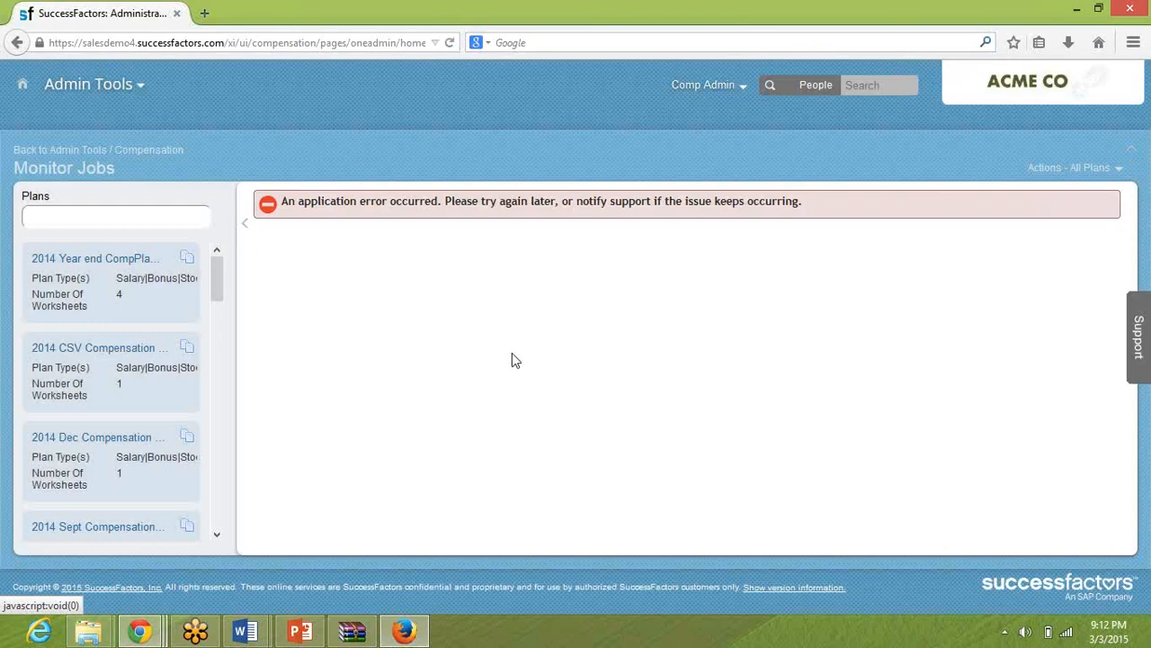
Switch to the Provisioning page in Chrome, return to the SUCCESSFACTORSM_July2014 company settings, and find and open Monitor Jobs.
{"action": "mouse_move", "coordinate": [135, 635]}
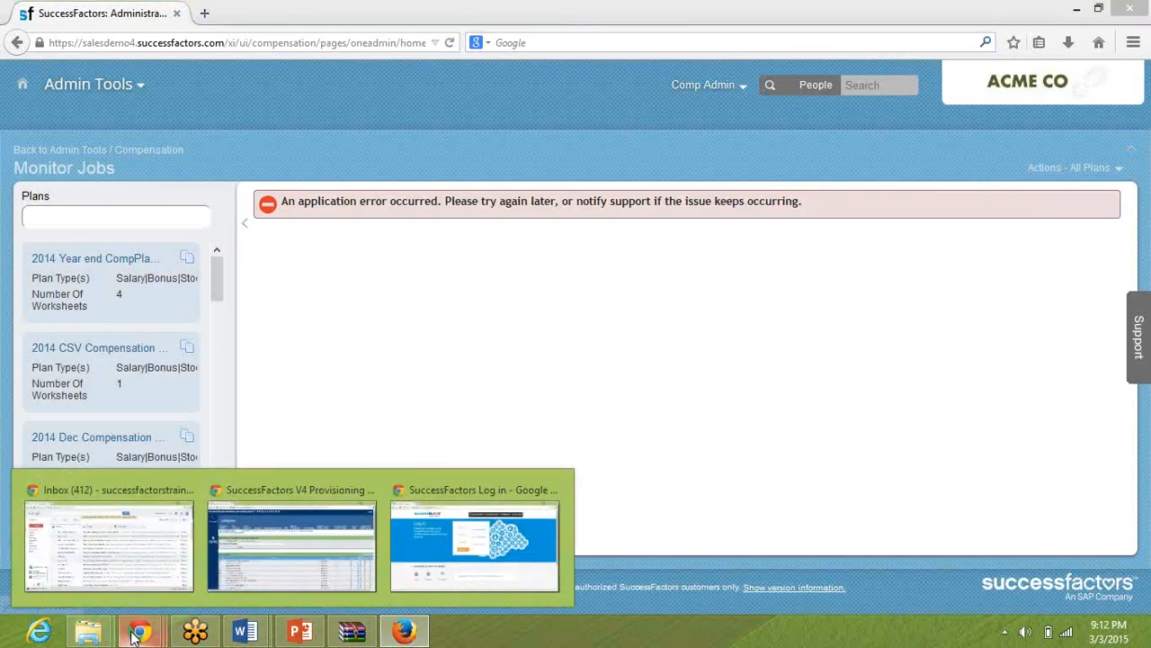
{"action": "left_click", "coordinate": [321, 539]}
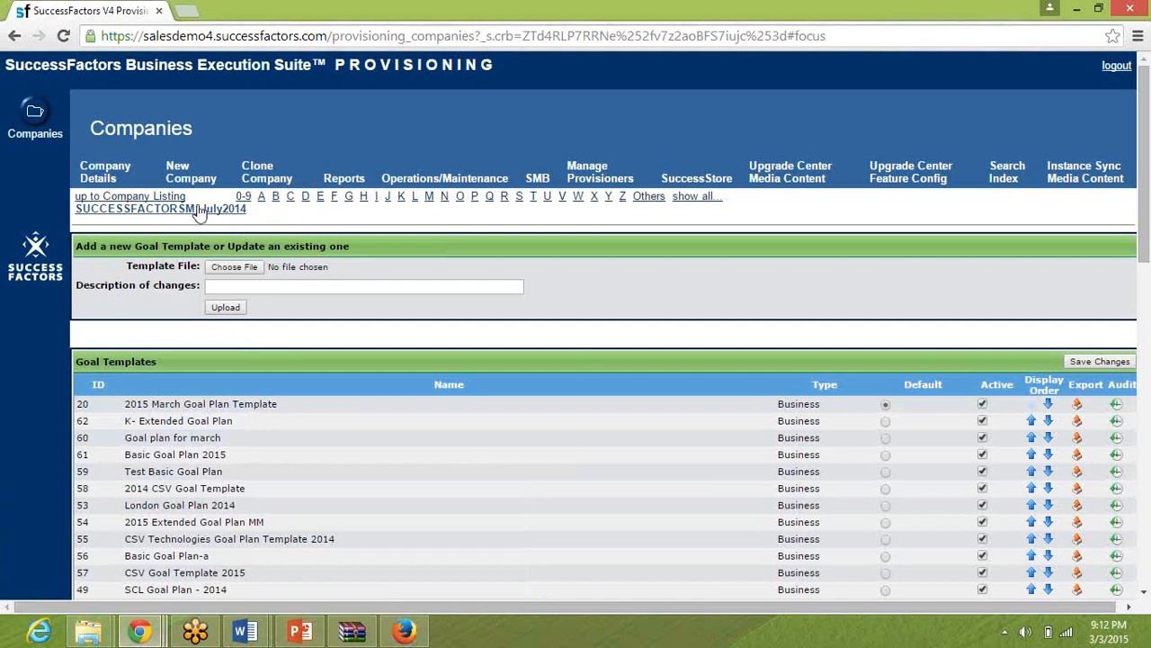
{"action": "left_click", "coordinate": [199, 209]}
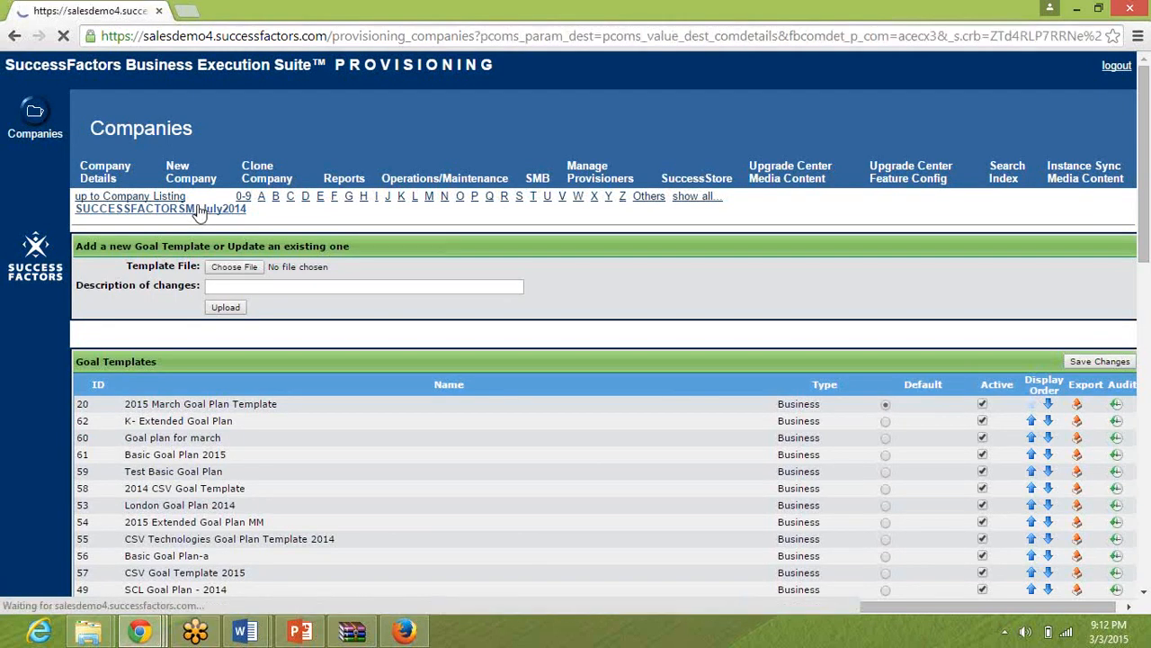
{"action": "key", "text": "ctrl+f"}
{"action": "type", "text": "Monitor"}
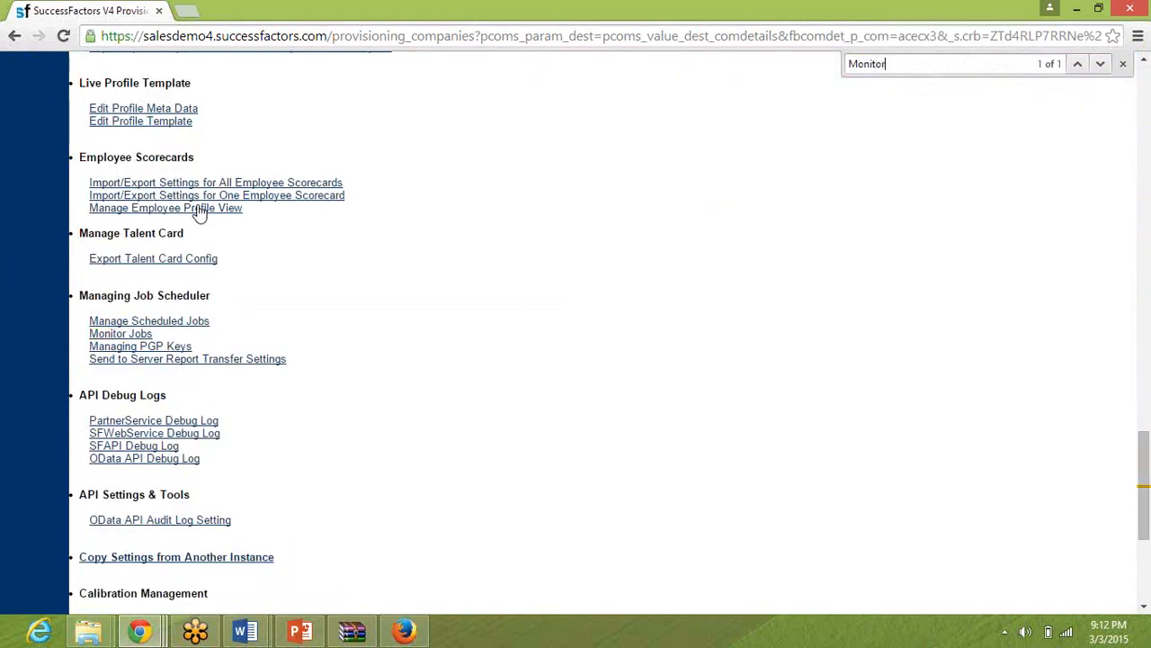
{"action": "left_click", "coordinate": [111, 335]}
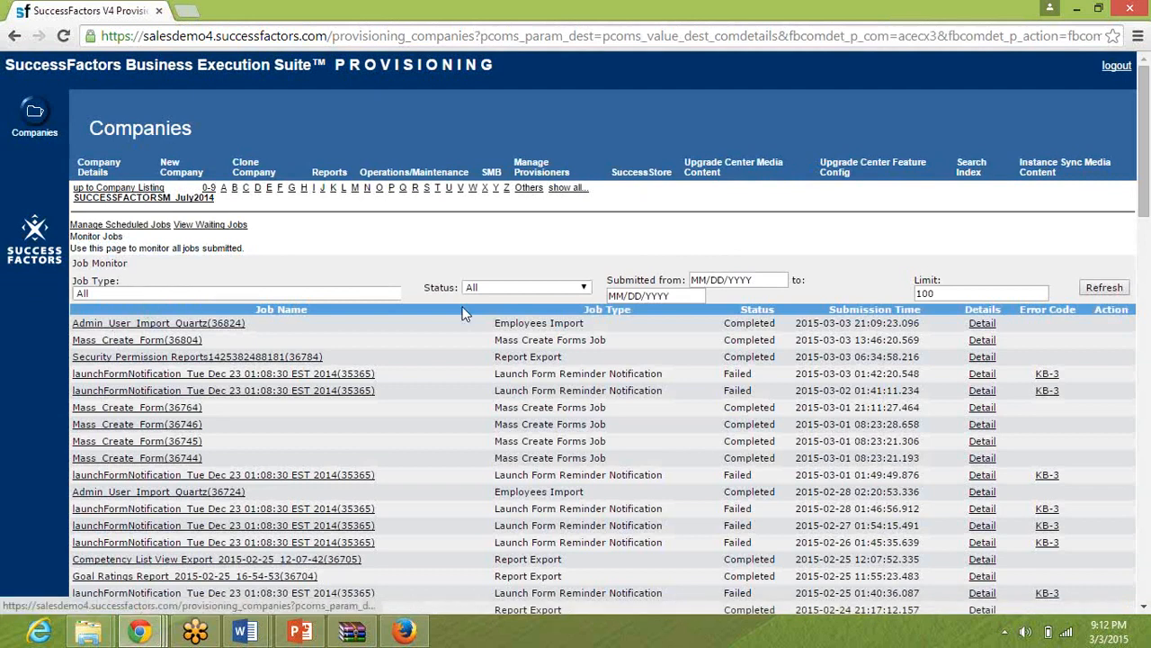
Check the submission time and status of the most recent Employees Import job.
{"action": "triple_click", "coordinate": [824, 320]}
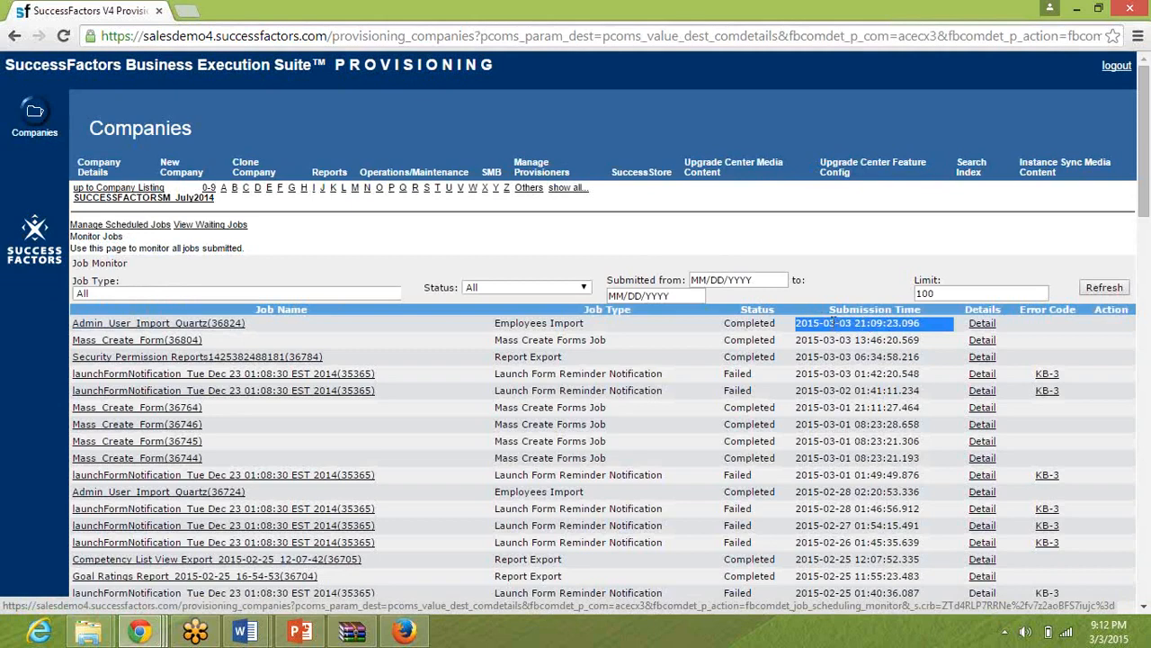
{"action": "double_click", "coordinate": [754, 324]}
{"action": "triple_click", "coordinate": [754, 326]}
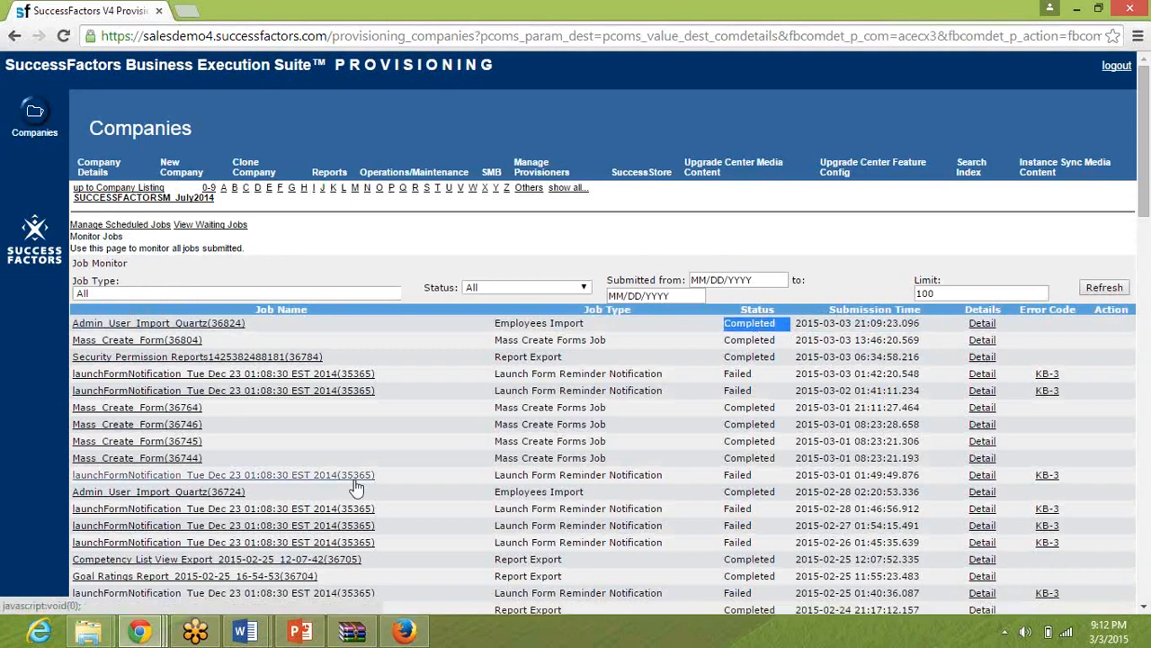
Review the test users org chart in PowerPoint, and look at the Comp Admin account options in Firefox.
{"action": "left_click", "coordinate": [398, 635]}
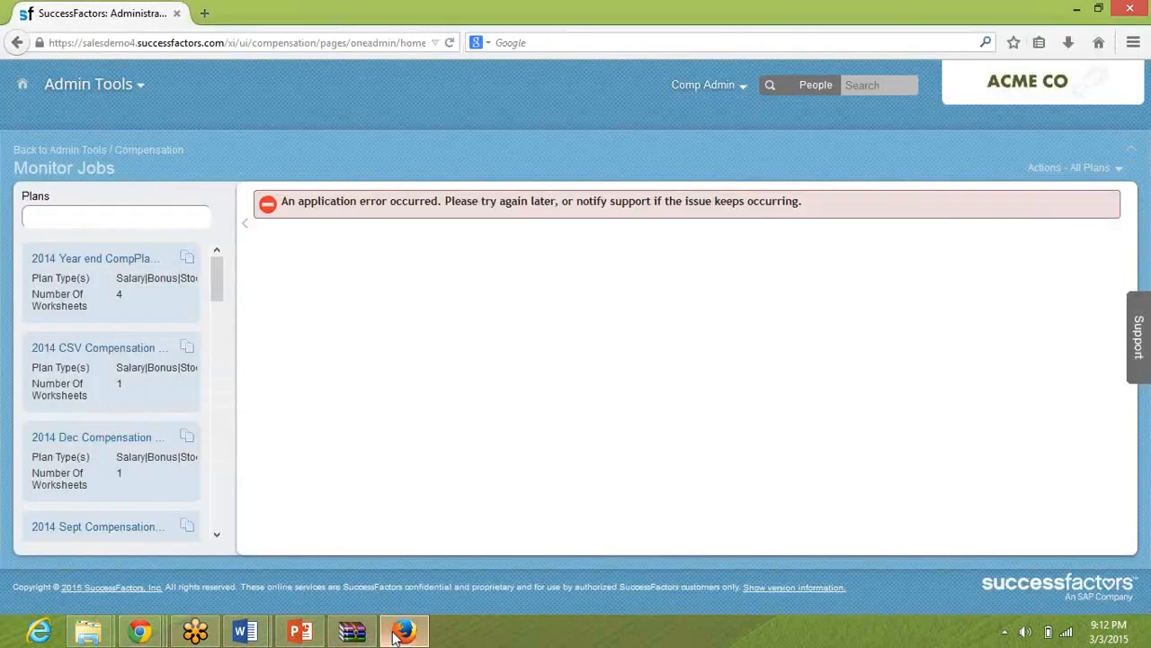
{"action": "left_click", "coordinate": [300, 633]}
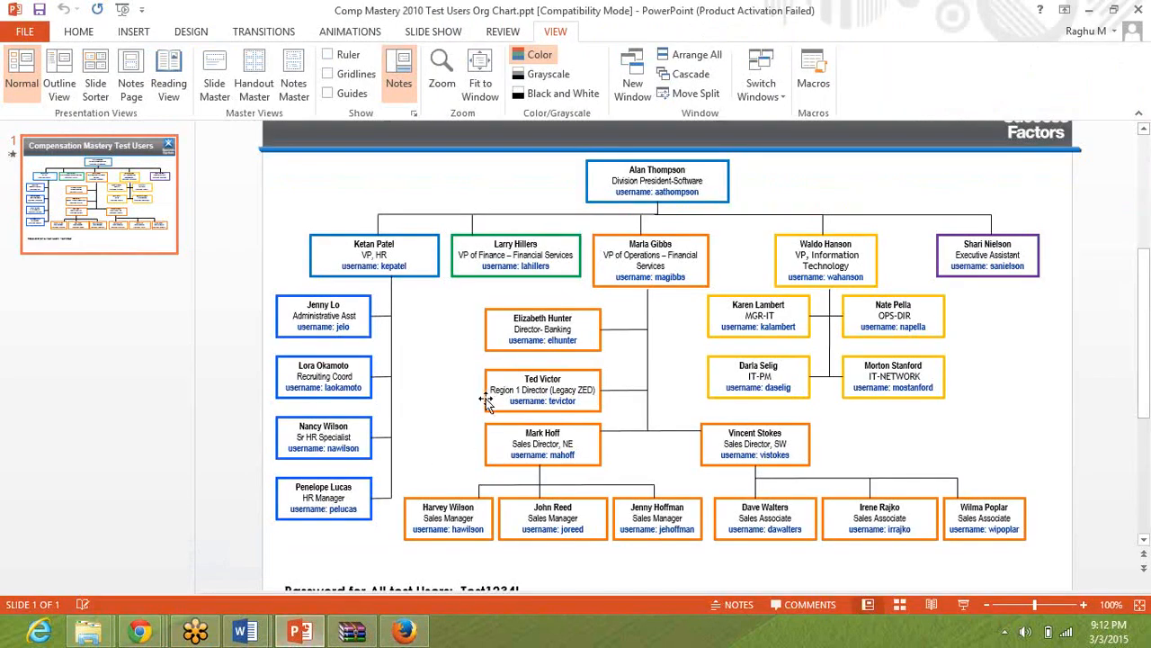
{"action": "key", "text": "alt+Tab"}
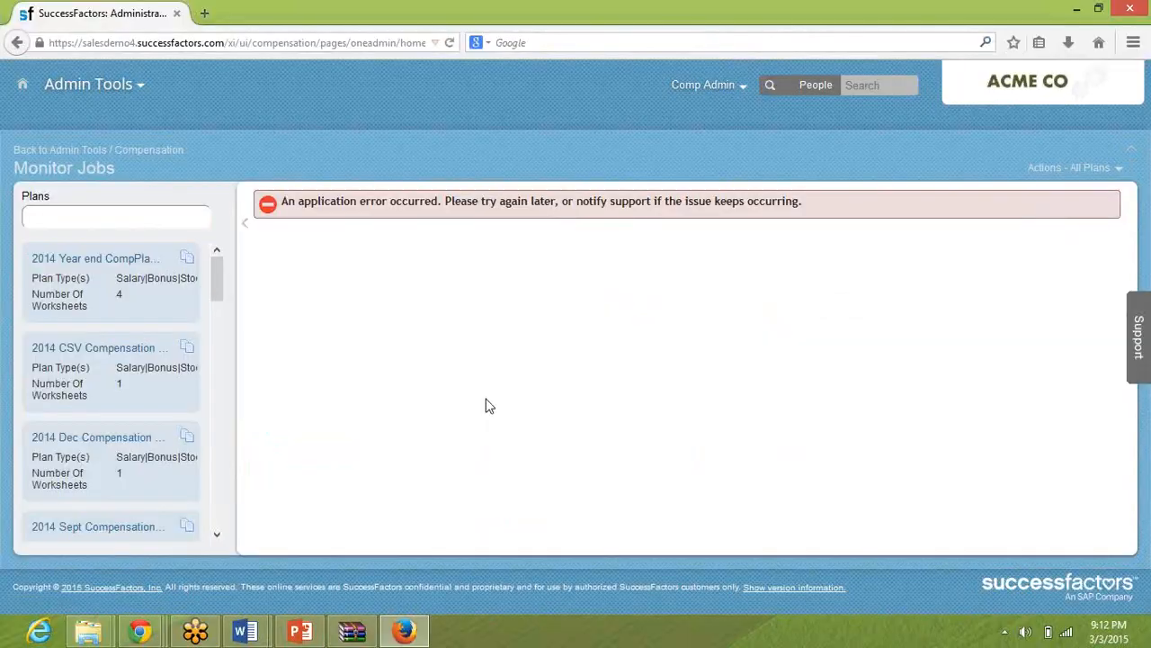
{"action": "left_click", "coordinate": [738, 85]}
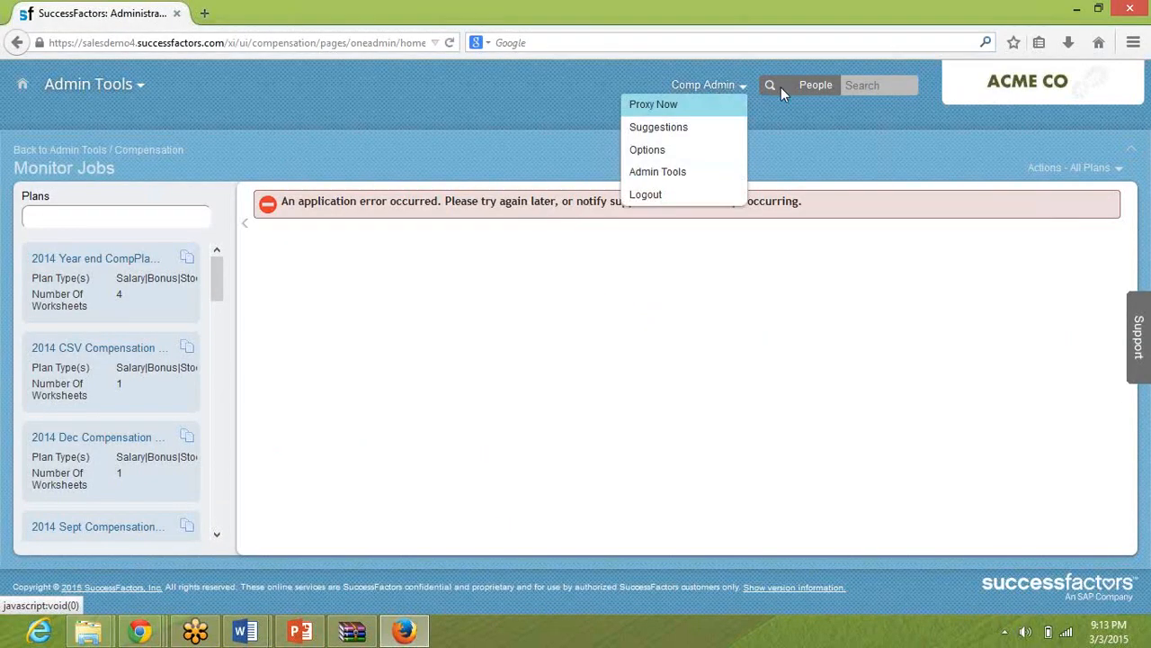
{"action": "left_click", "coordinate": [861, 85]}
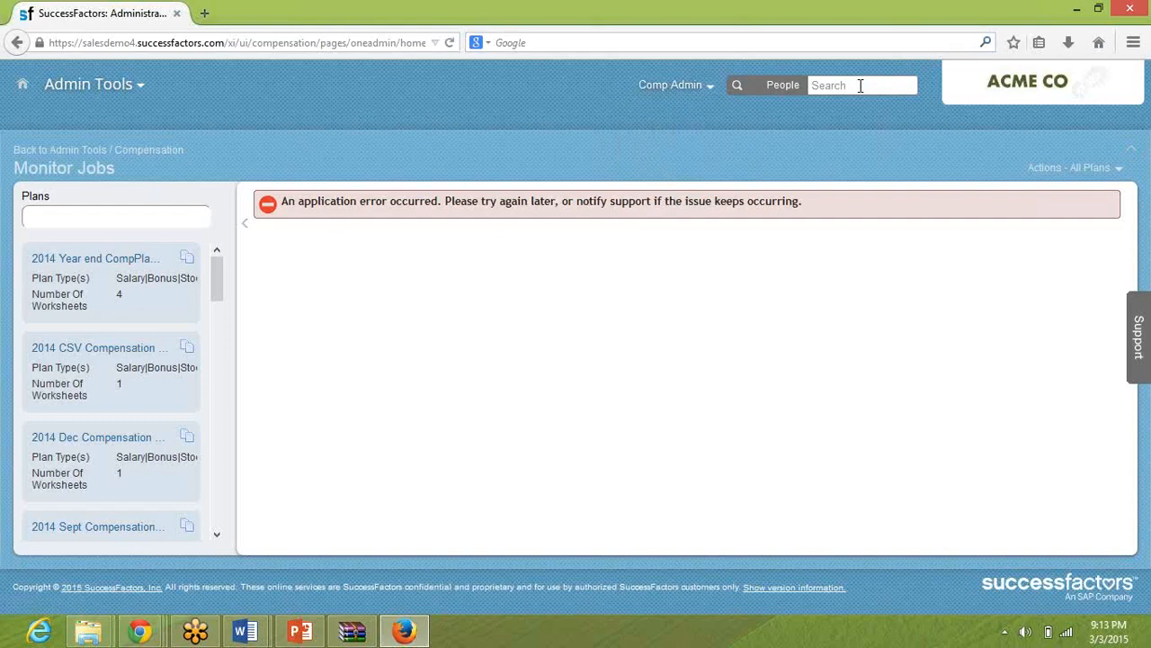
View the My Employee File page and open the org chart under Company Info.
{"action": "left_click", "coordinate": [113, 89]}
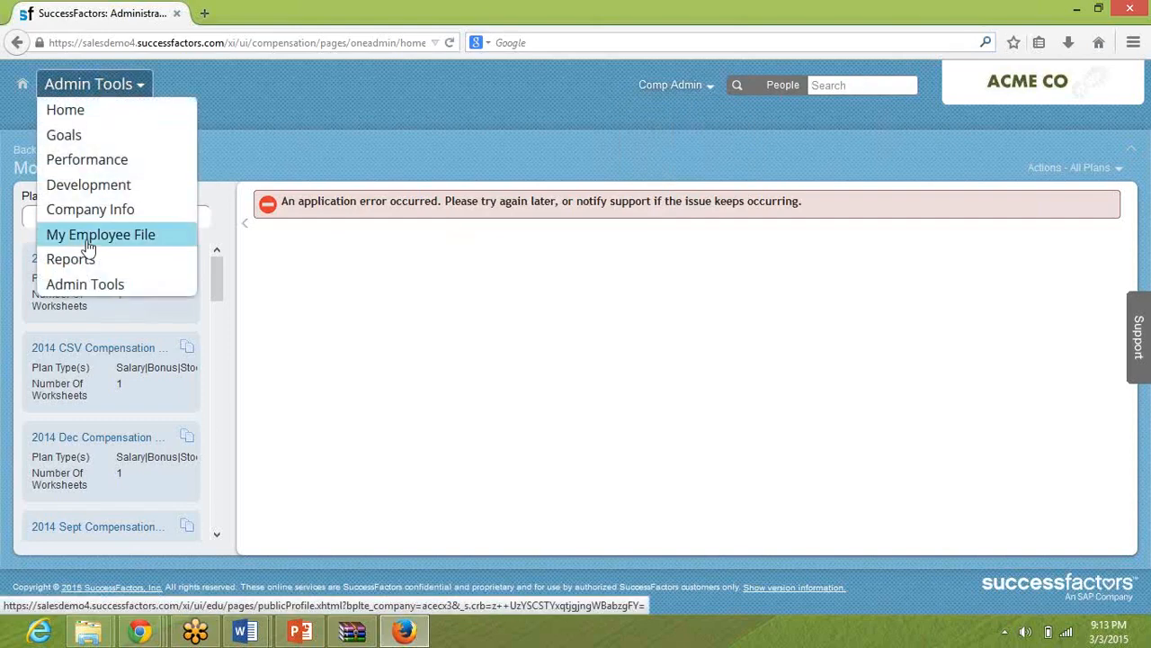
{"action": "left_click", "coordinate": [87, 241]}
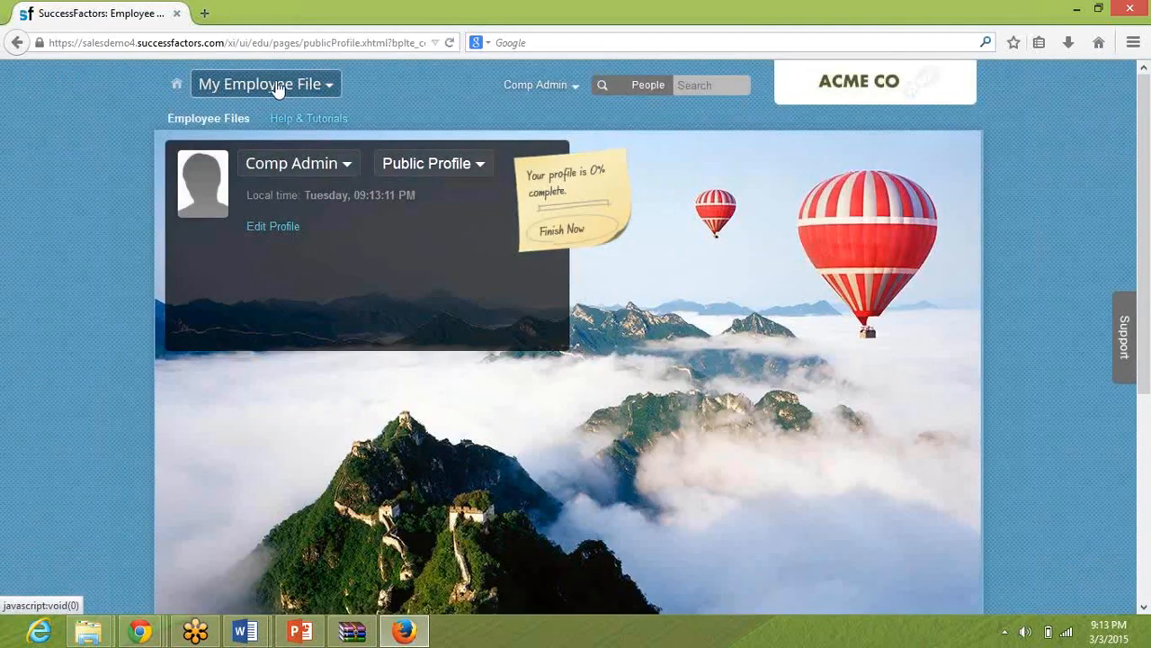
{"action": "left_click", "coordinate": [280, 88]}
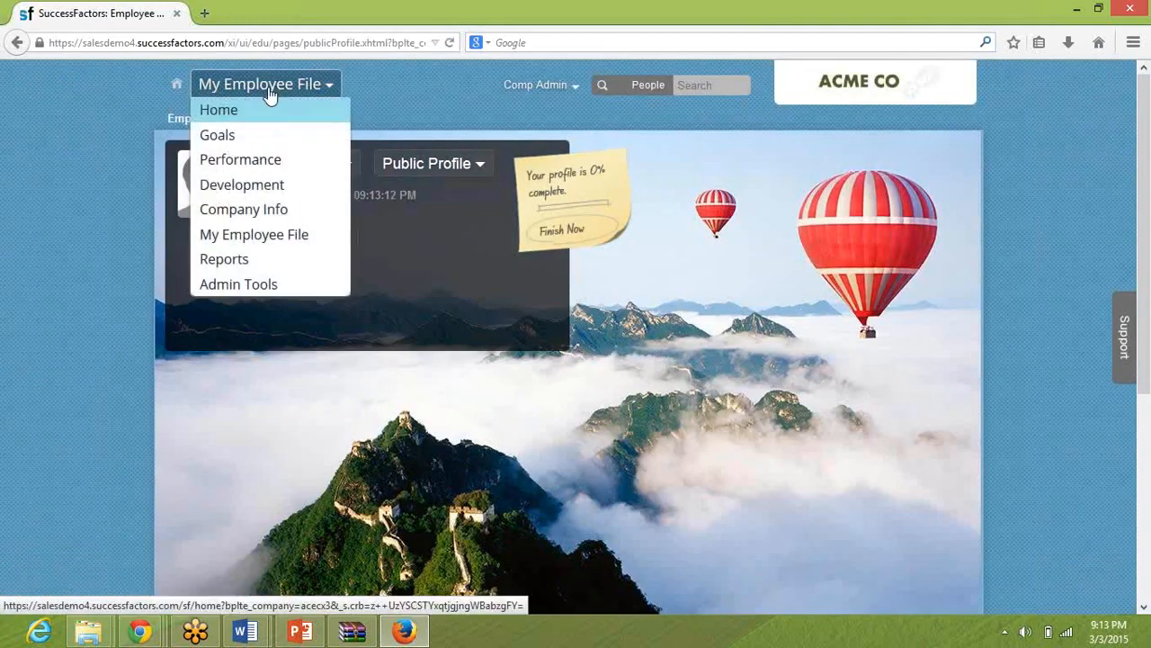
{"action": "left_click", "coordinate": [231, 216]}
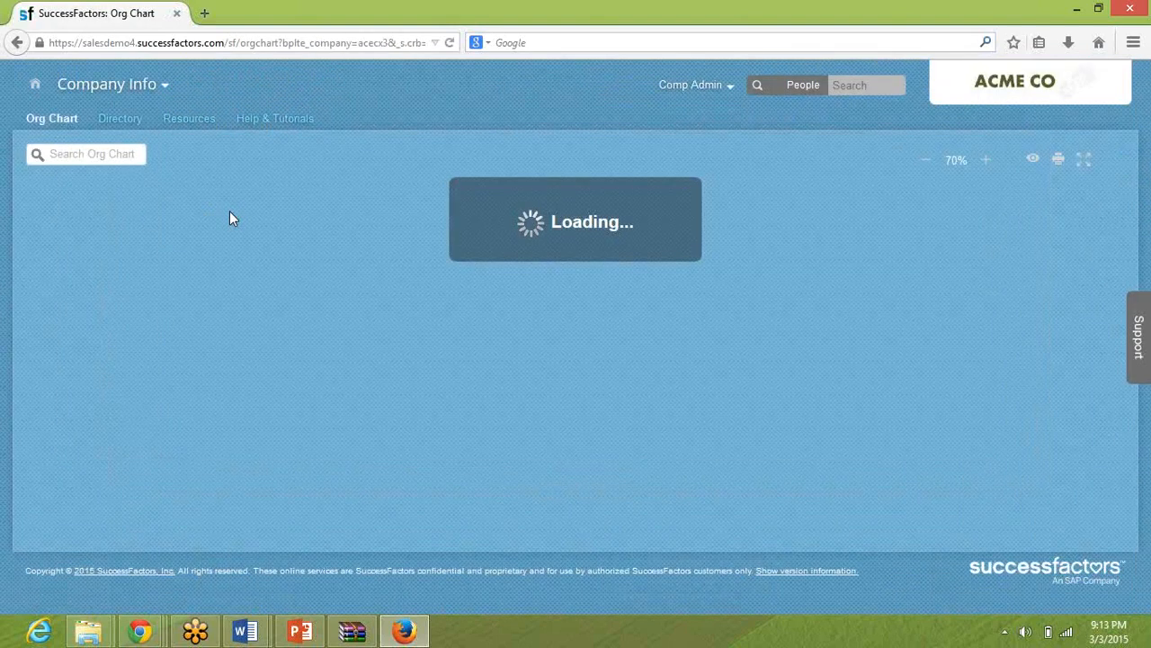
Search the org chart for the VP of Operations - Financial Services and show the hierarchy one level up.
{"action": "left_click", "coordinate": [102, 153]}
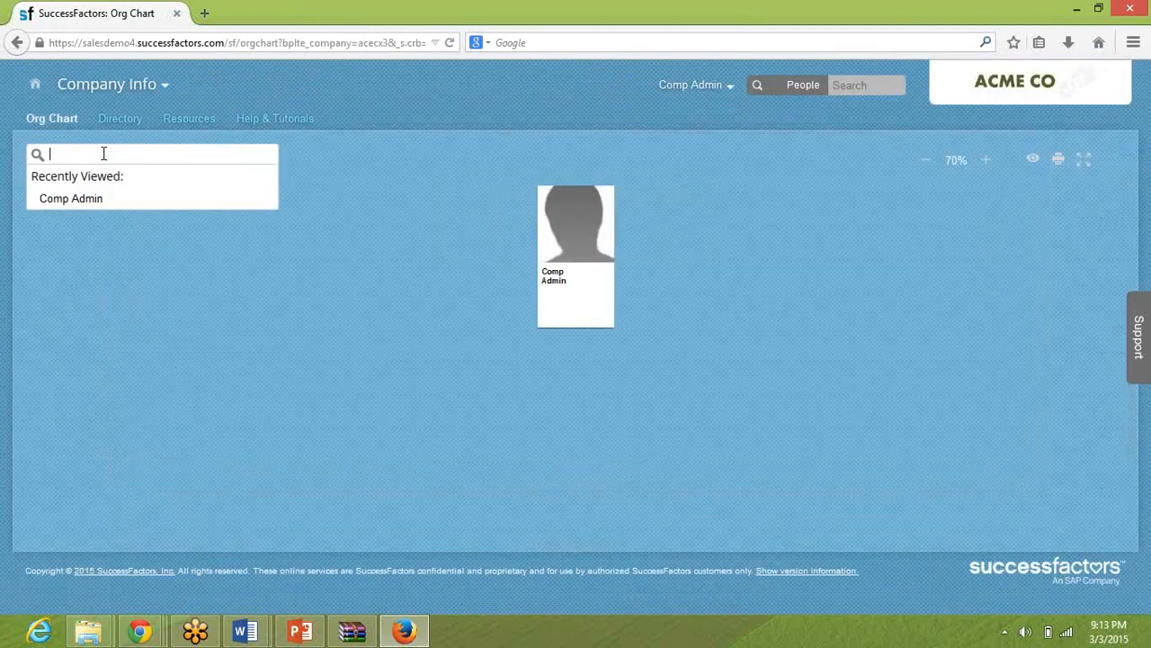
{"action": "type", "text": "marla"}
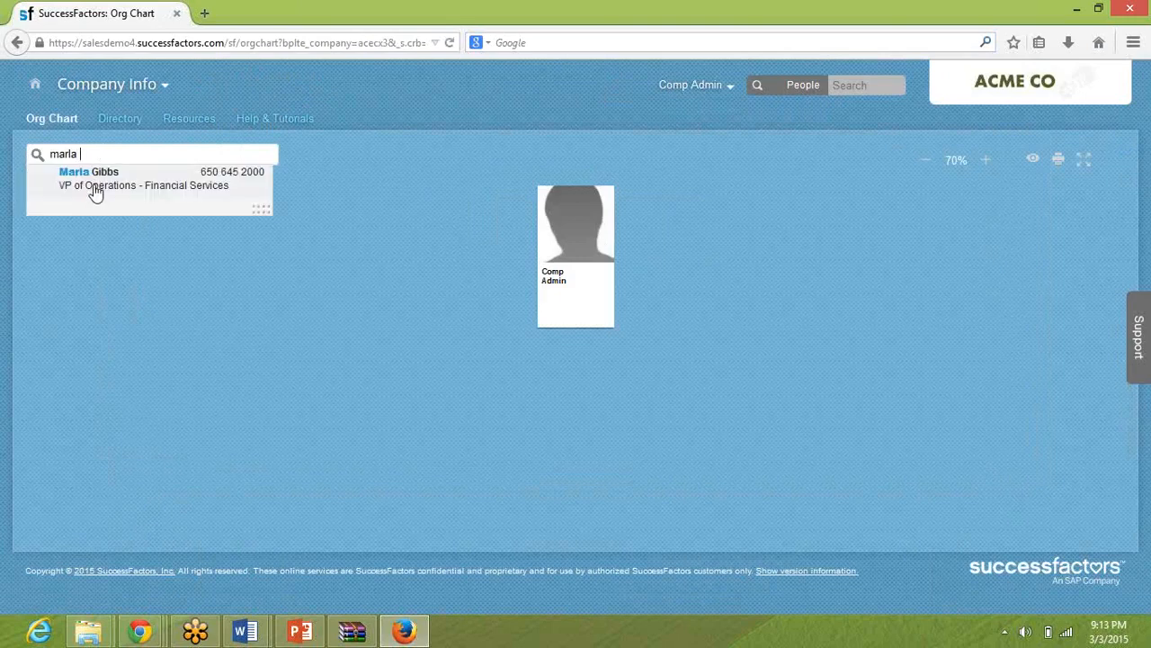
{"action": "left_click", "coordinate": [93, 184]}
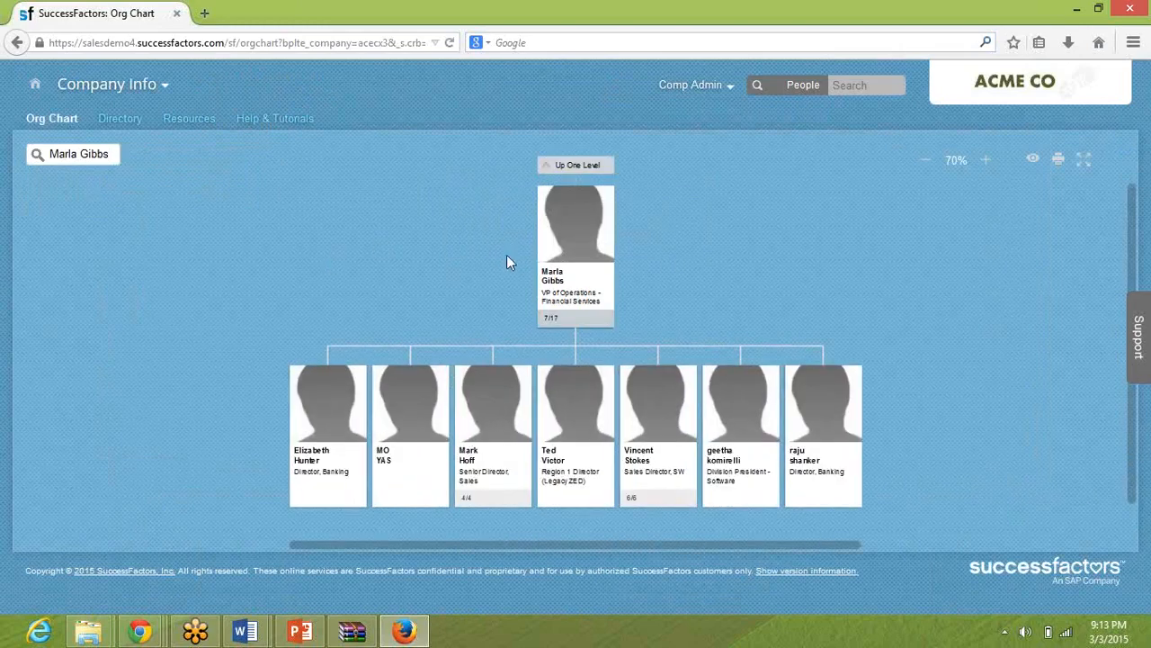
{"action": "left_click", "coordinate": [590, 167]}
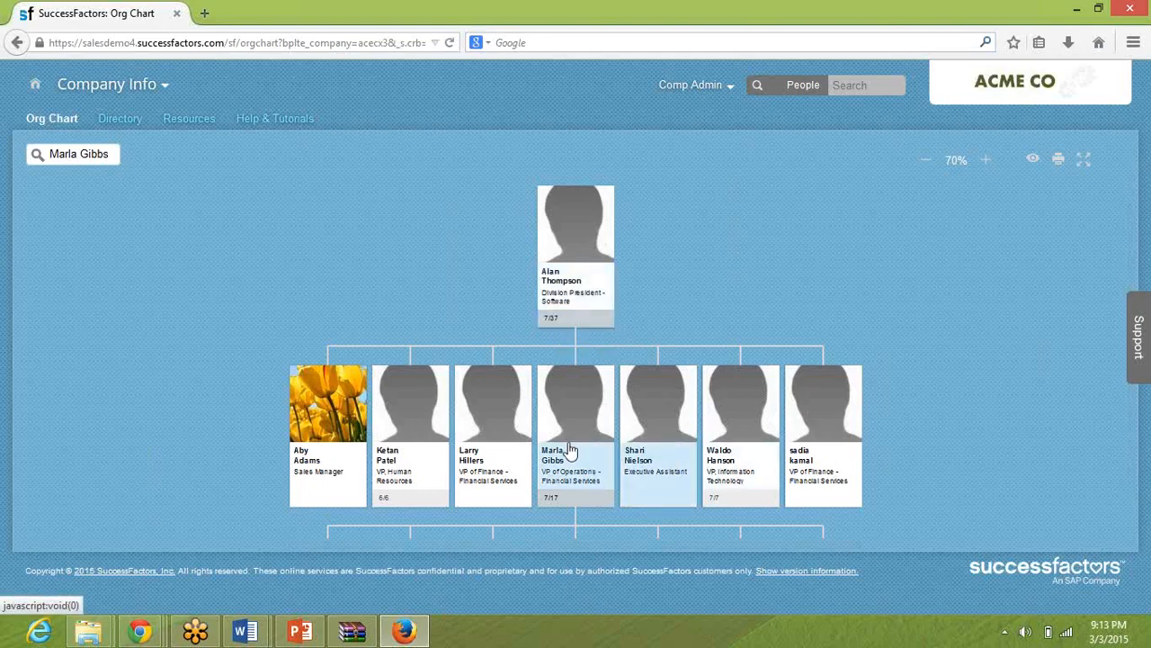
Compare the test users chart in PowerPoint with the SuccessFactors org chart in Firefox, enlarging the latter to 80%.
{"action": "left_click", "coordinate": [300, 632]}
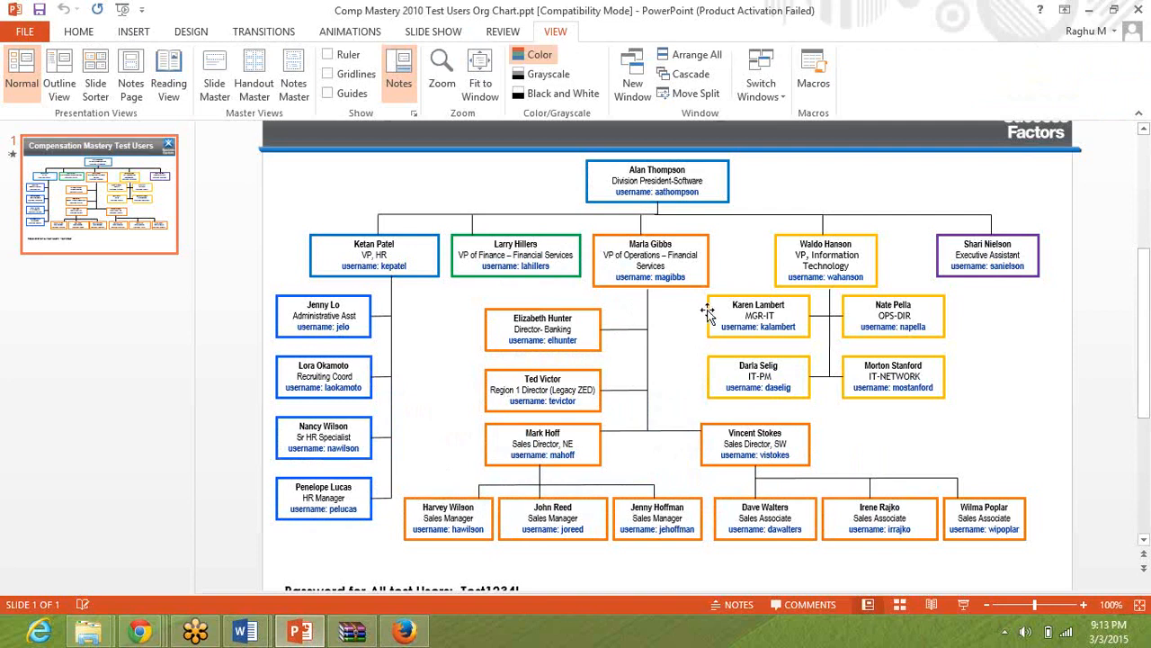
{"action": "left_click", "coordinate": [908, 35]}
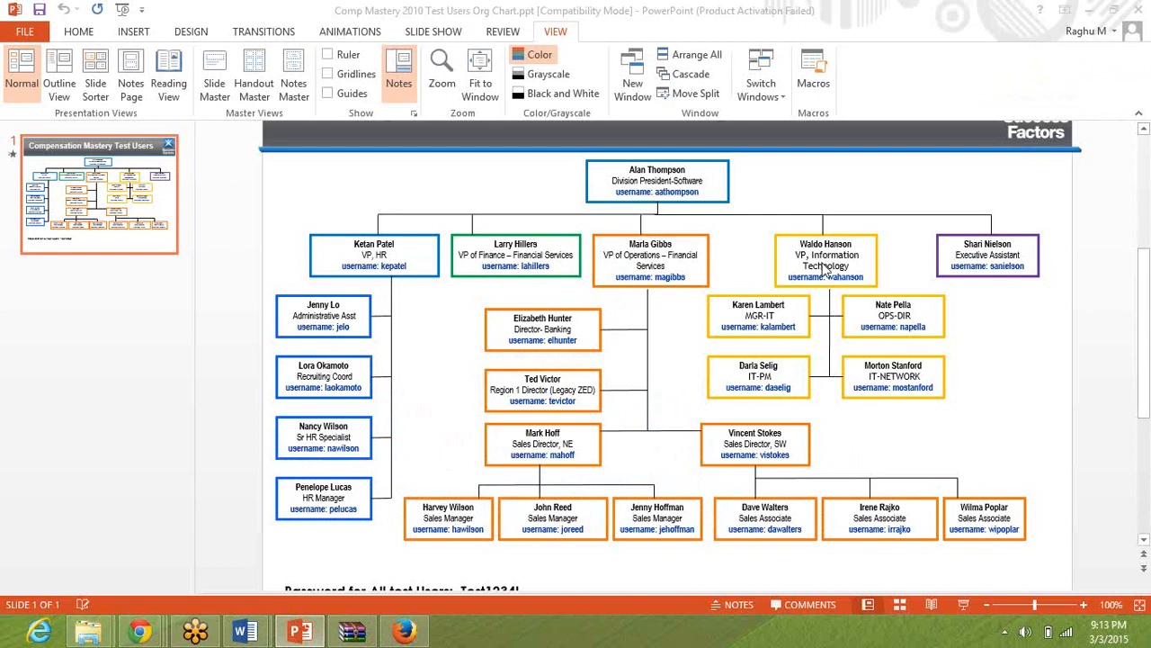
{"action": "key", "text": "alt+Tab"}
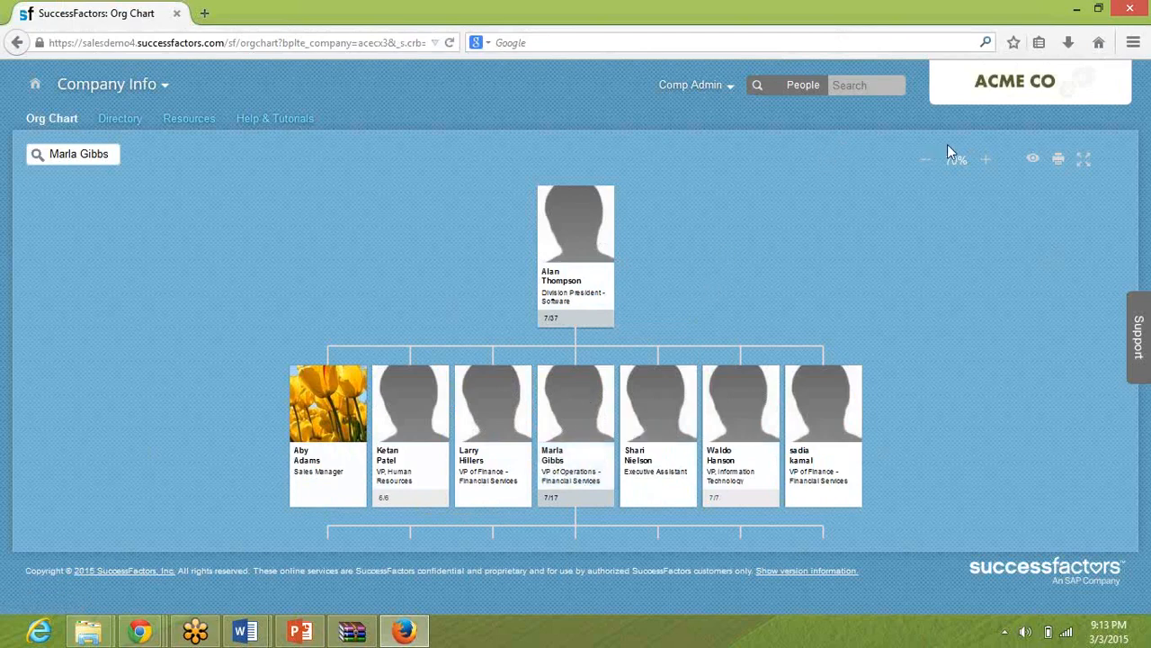
{"action": "left_click", "coordinate": [984, 161]}
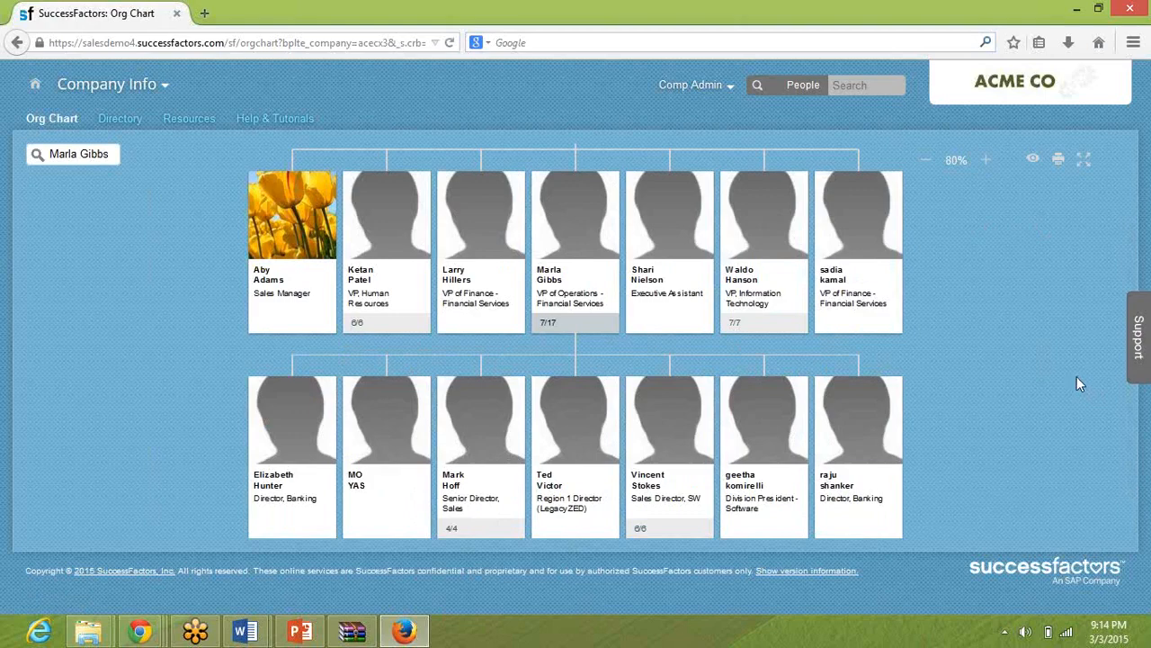
Switch to the pre-work guide in Word and read the Set User Permissions instructions following the proxy settings.
{"action": "left_click", "coordinate": [403, 633]}
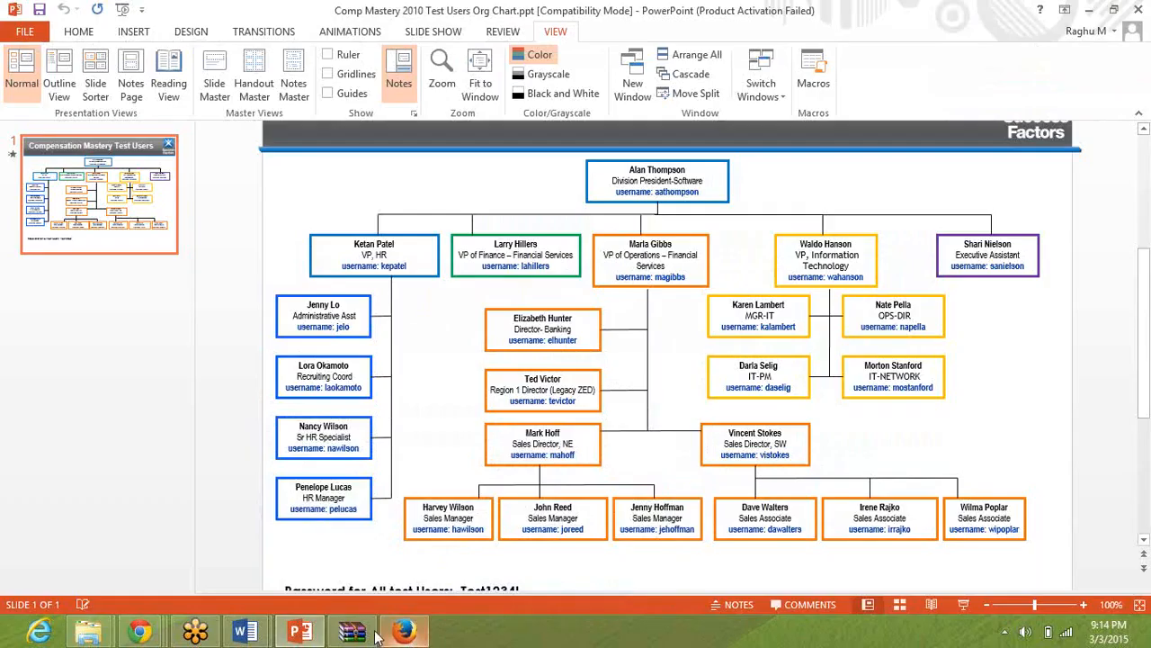
{"action": "left_click", "coordinate": [257, 633]}
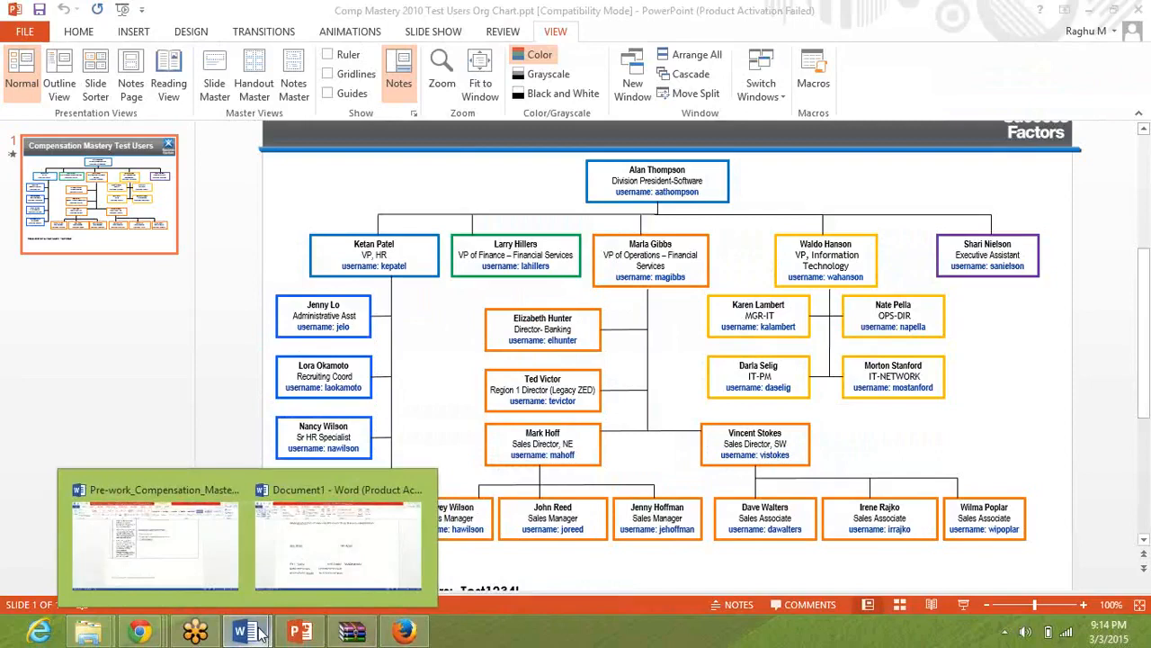
{"action": "left_click", "coordinate": [151, 490]}
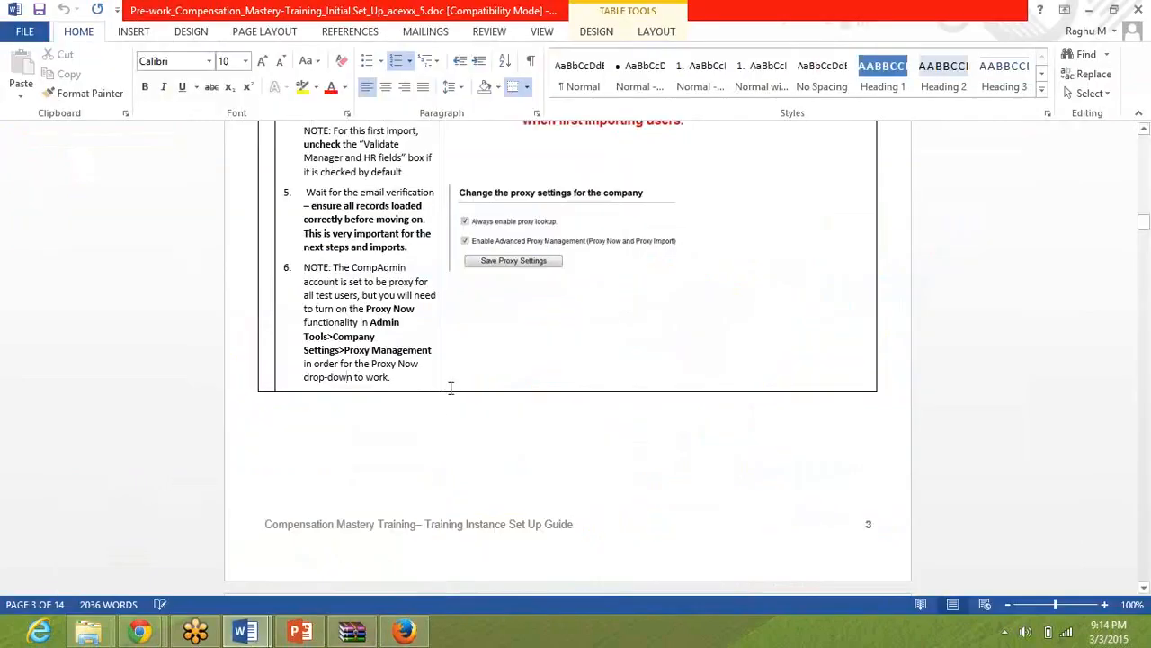
{"action": "key", "text": "Page_Down"}
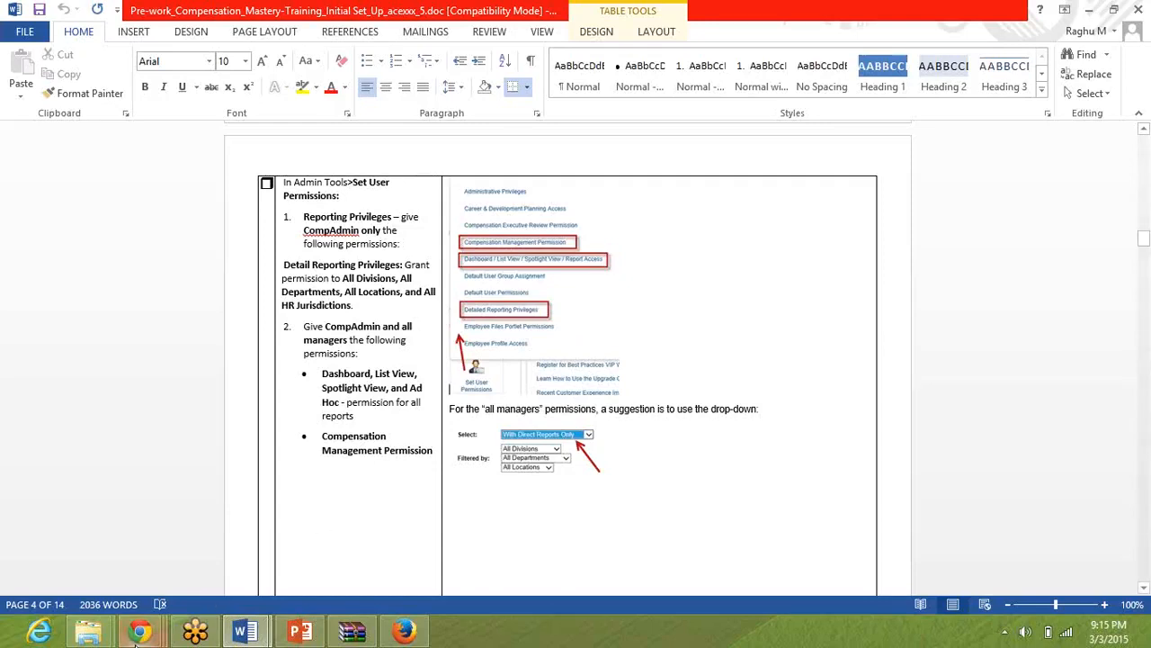
{"action": "mouse_move", "coordinate": [135, 635]}
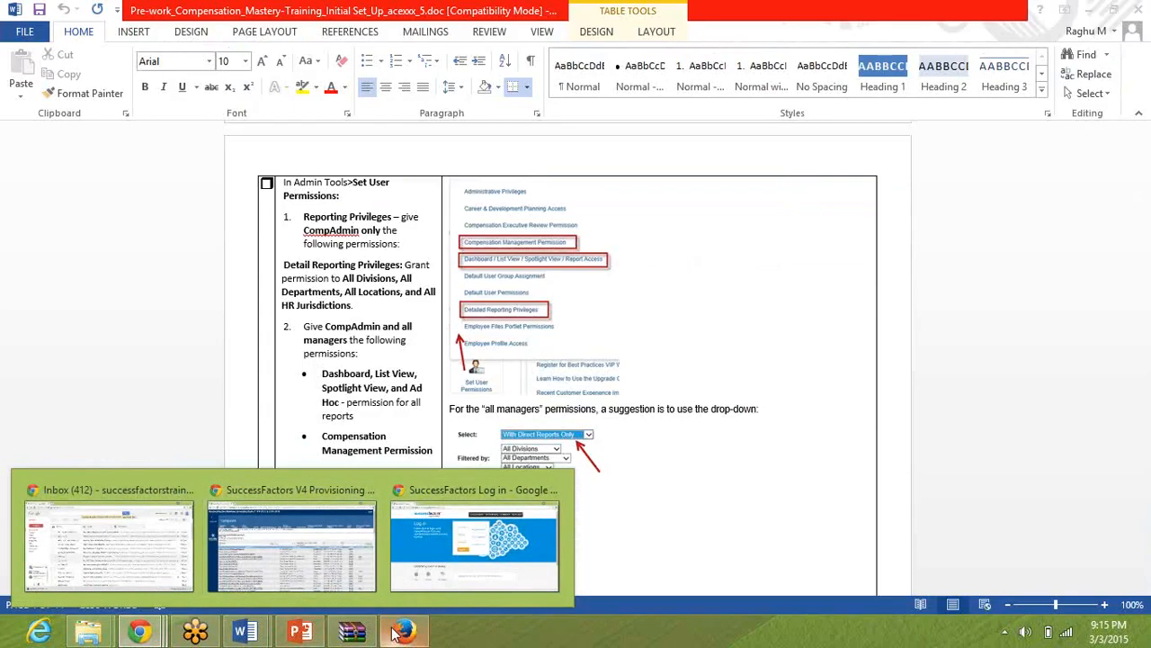
Switch to Firefox and return from the org chart to the Administration Tools page.
{"action": "left_click", "coordinate": [396, 632]}
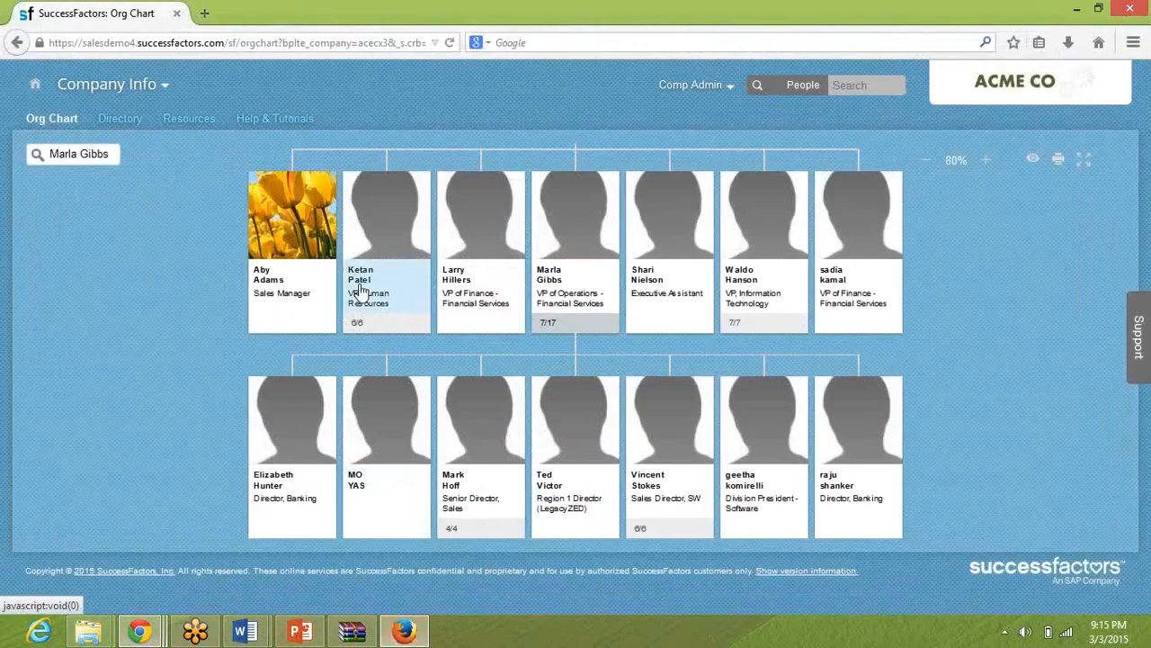
{"action": "left_click", "coordinate": [158, 90]}
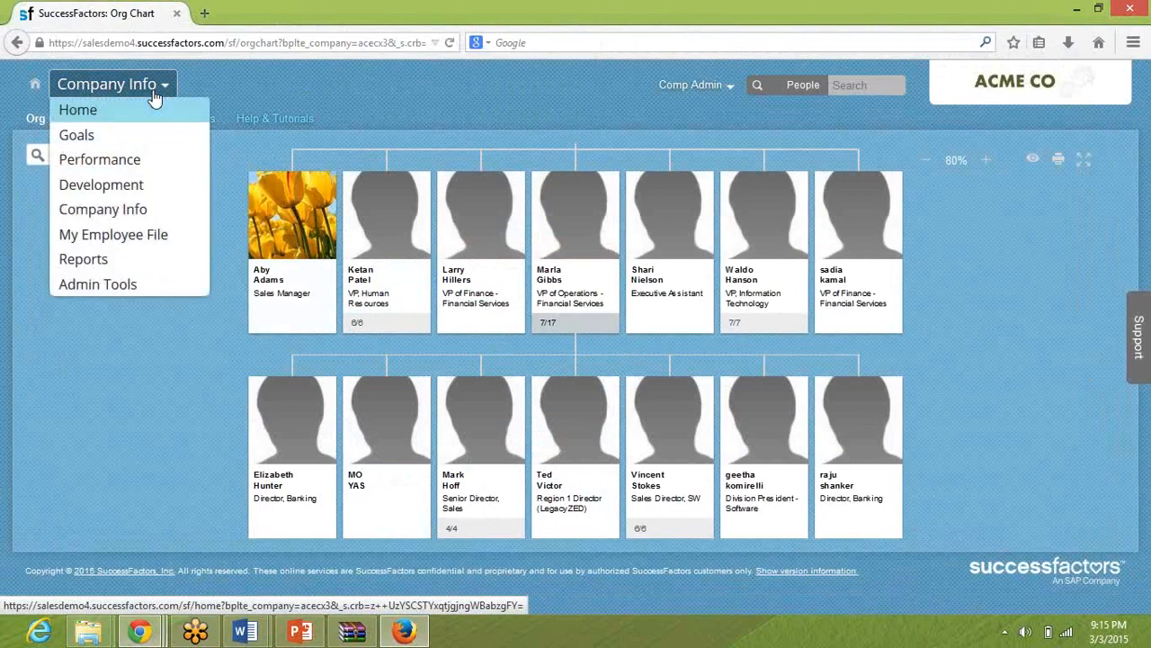
{"action": "left_click", "coordinate": [122, 290]}
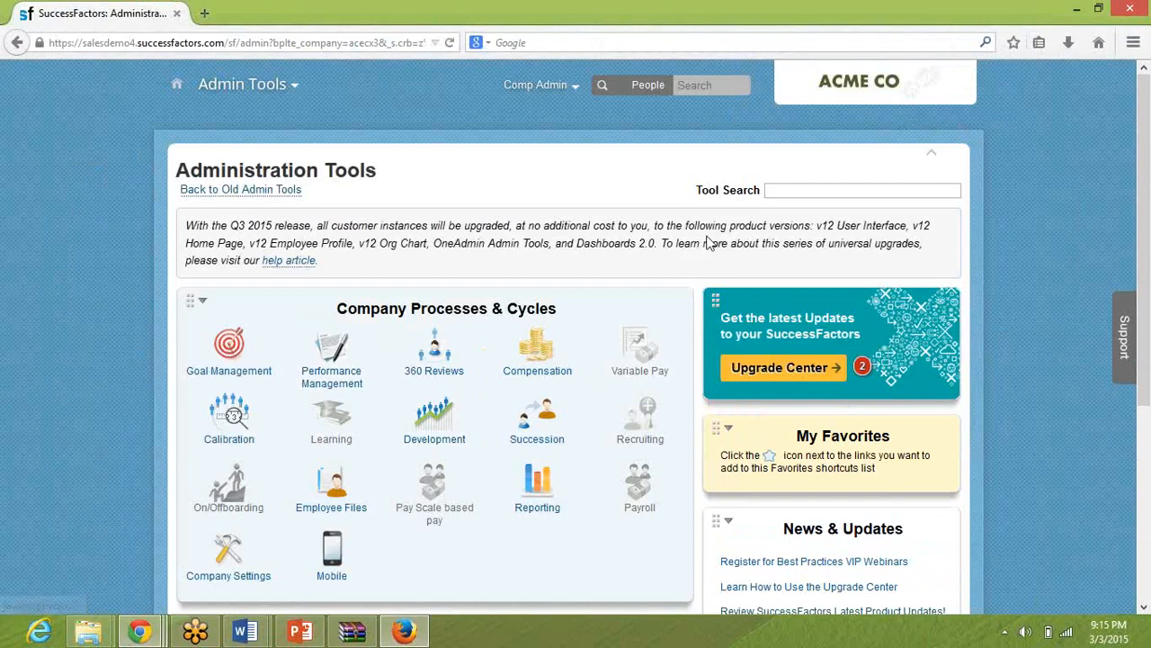
Grant Compensation Management Permission to the With Direct Reports Only group across all divisions, departments and locations.
{"action": "scroll", "coordinate": [707, 241], "scroll_direction": "down", "scroll_amount": 3}
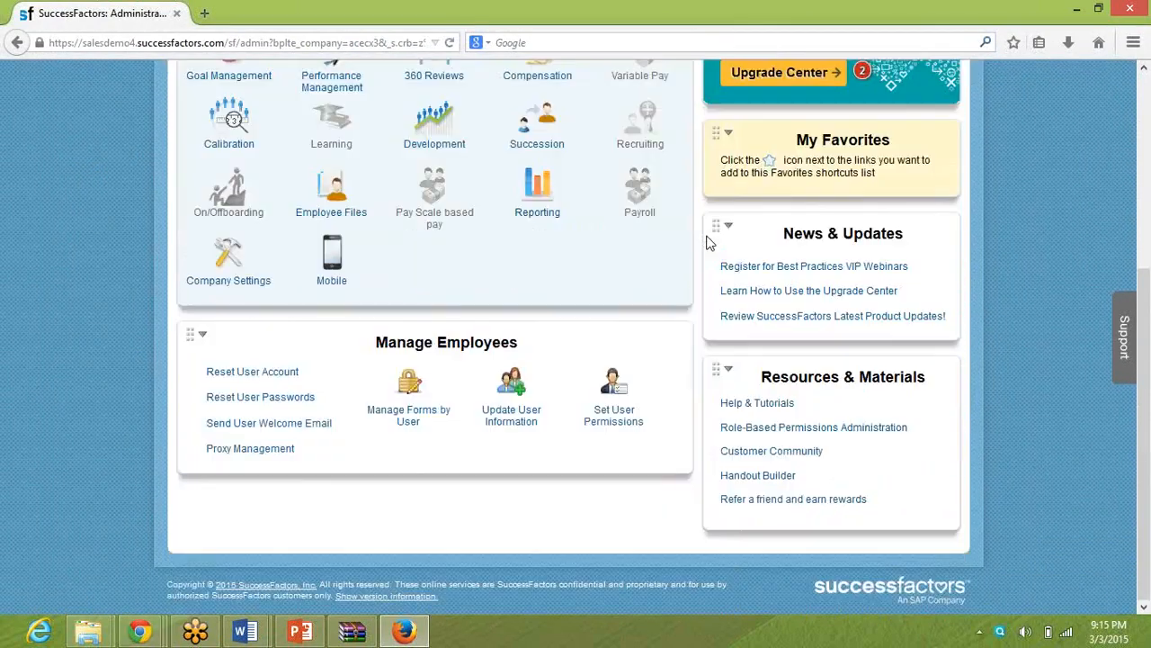
{"action": "left_click", "coordinate": [616, 396]}
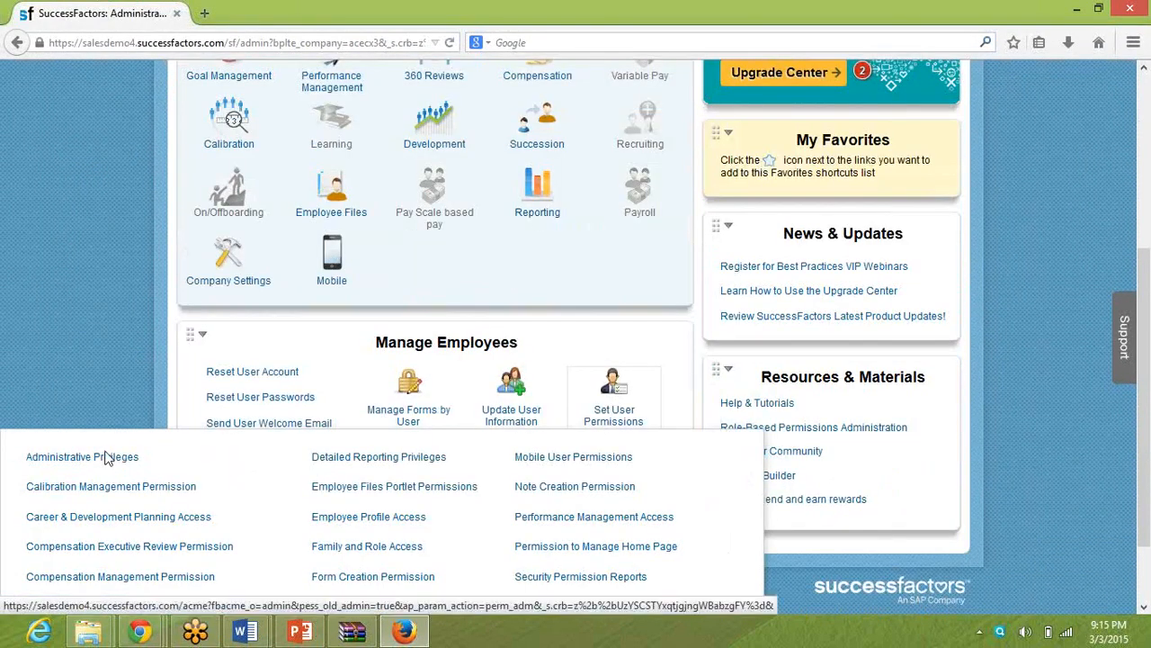
{"action": "left_click", "coordinate": [117, 577]}
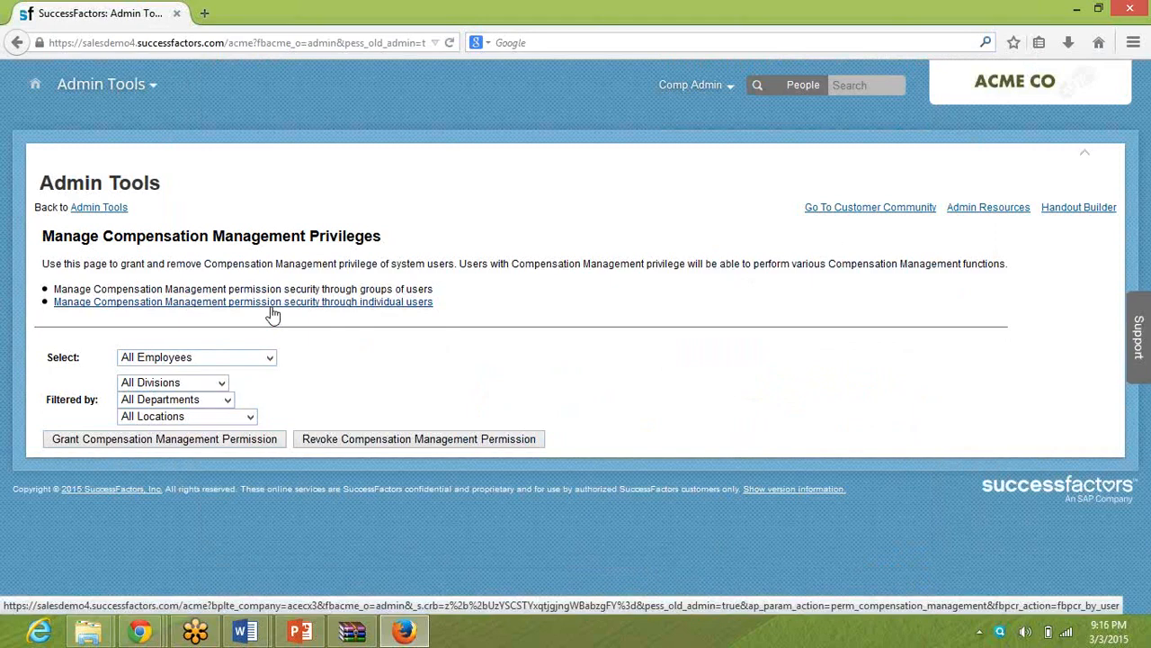
{"action": "left_click", "coordinate": [218, 358]}
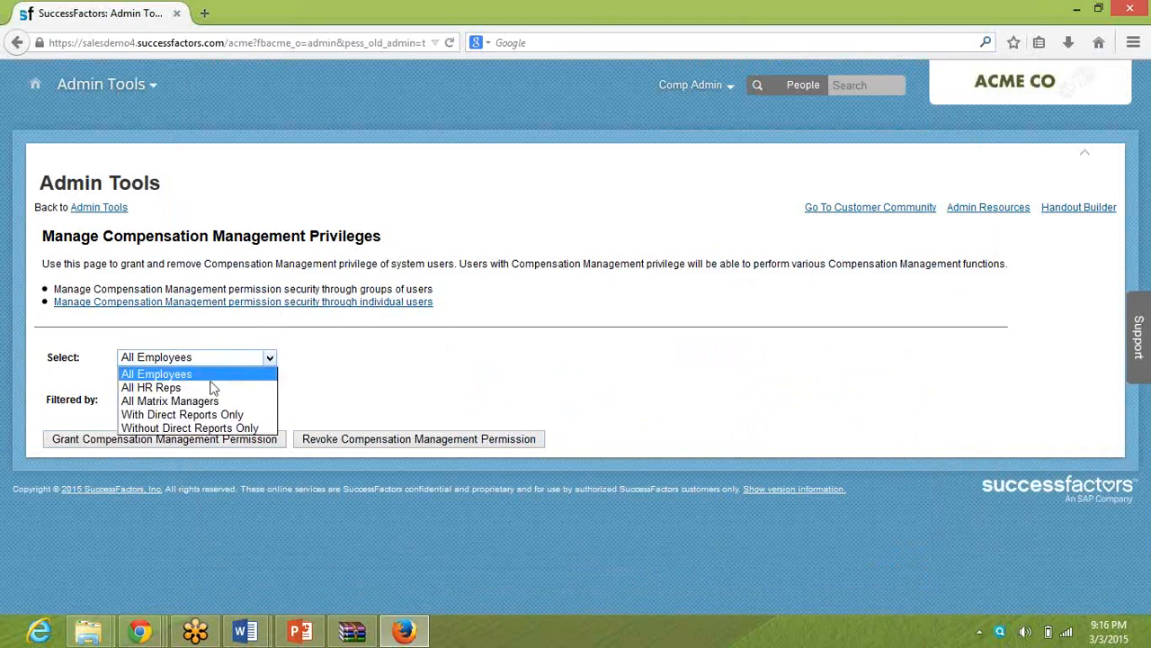
{"action": "left_click", "coordinate": [212, 417]}
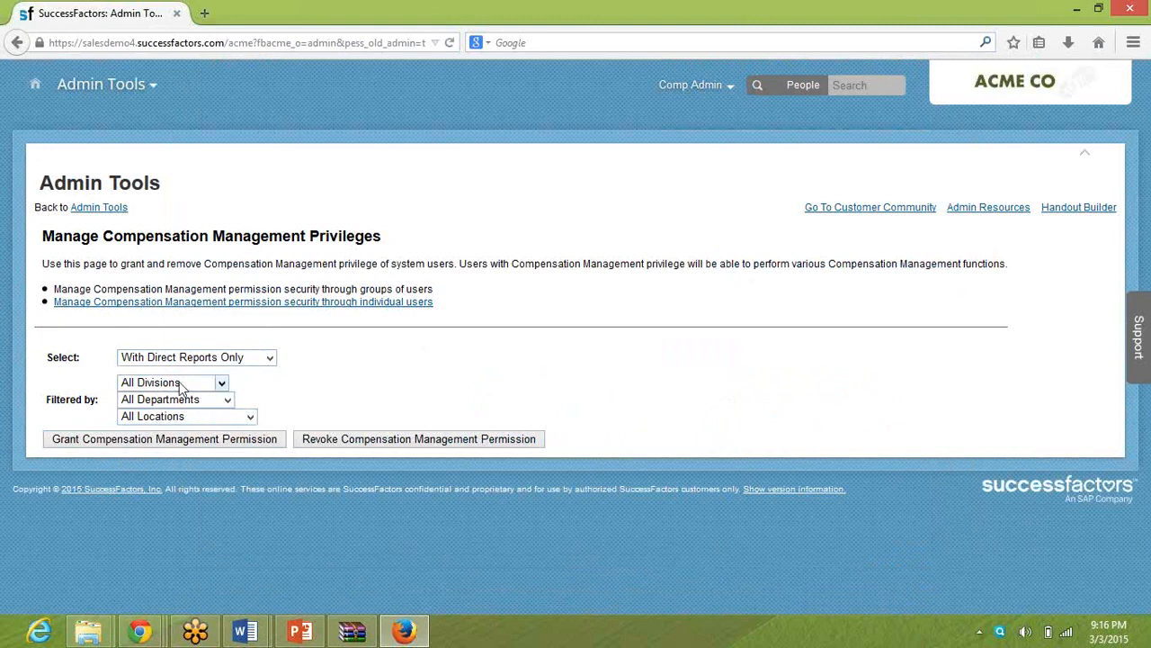
{"action": "left_click", "coordinate": [205, 444]}
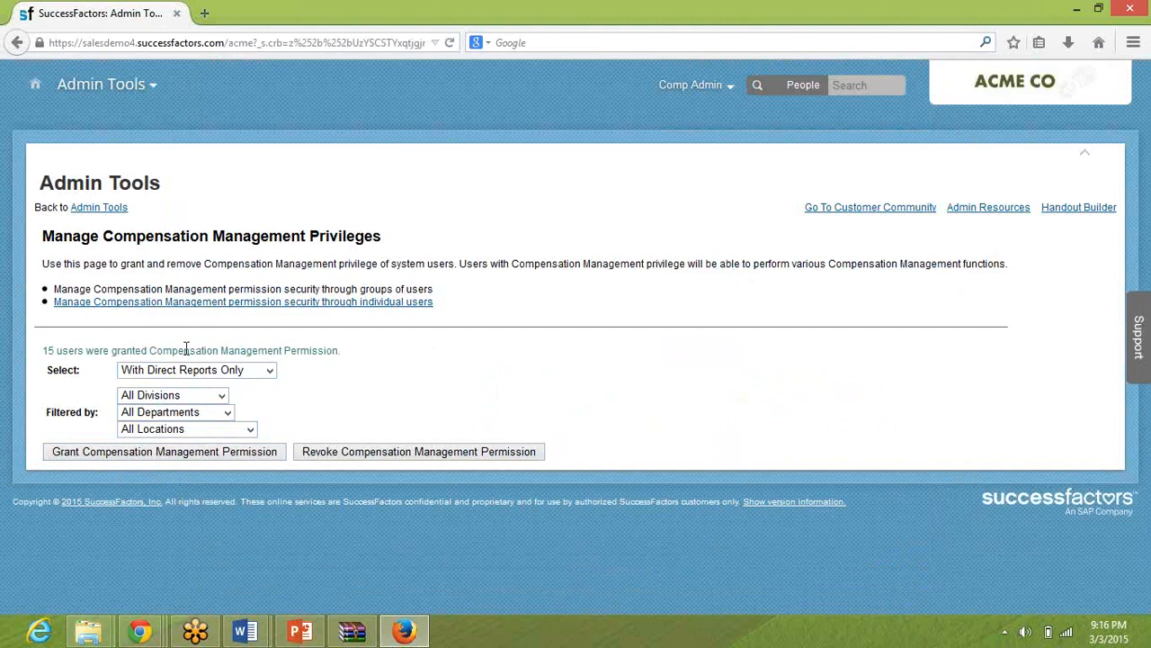
{"action": "triple_click", "coordinate": [67, 354]}
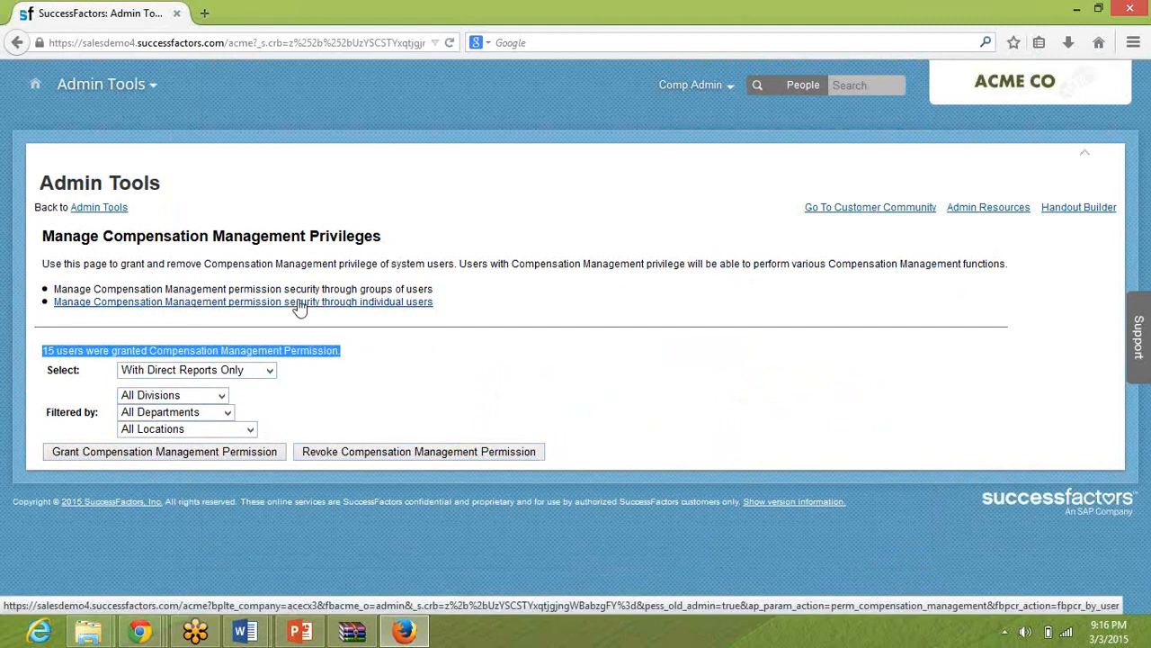
Manage Compensation Management permission through individual users, search for the username hradmin and select that user in the results.
{"action": "left_click", "coordinate": [168, 306]}
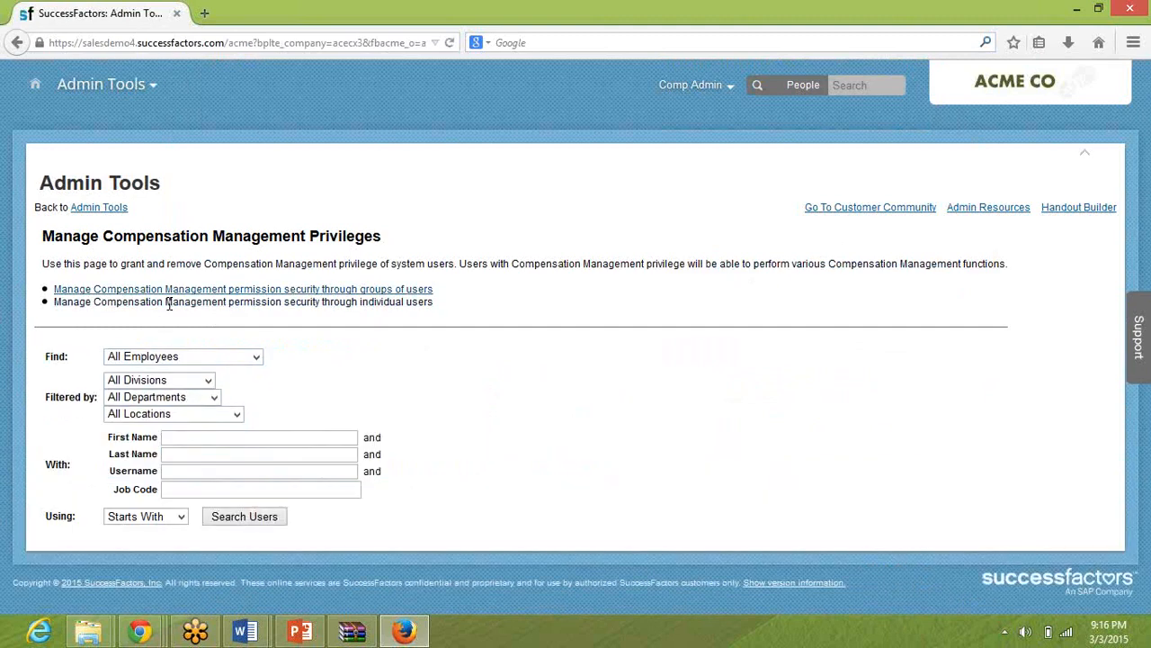
{"action": "left_click", "coordinate": [187, 438]}
{"action": "type", "text": "hradmin"}
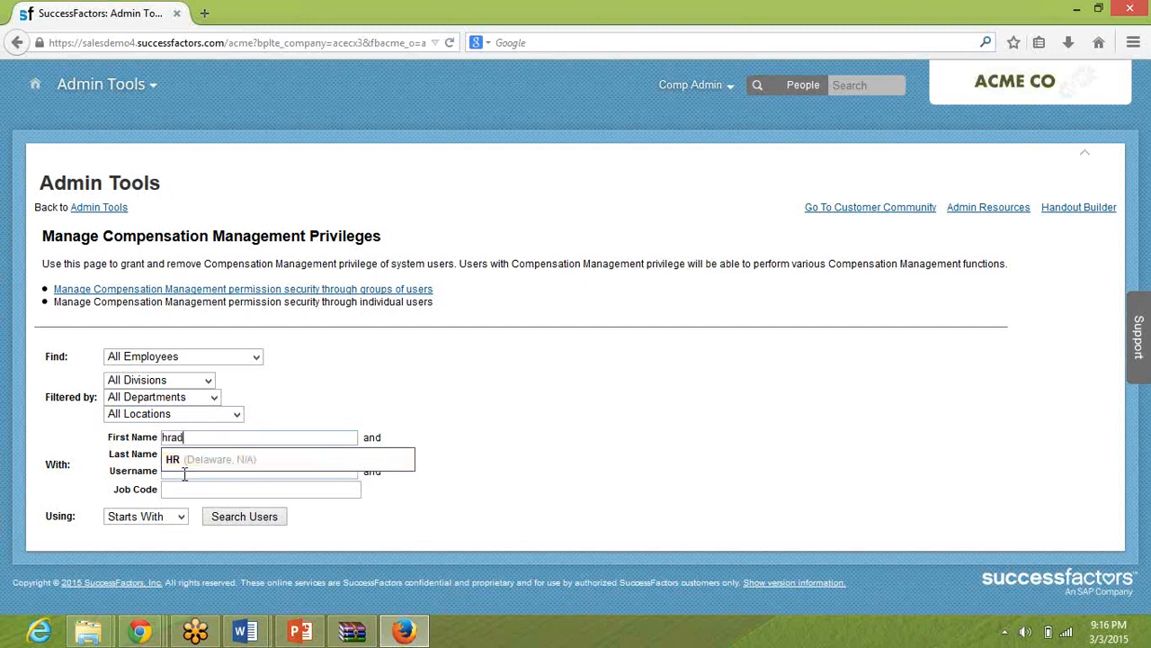
{"action": "key", "text": "BackSpace"}
{"action": "key", "text": "BackSpace"}
{"action": "key", "text": "BackSpace"}
{"action": "key", "text": "BackSpace"}
{"action": "key", "text": "BackSpace"}
{"action": "key", "text": "BackSpace"}
{"action": "key", "text": "BackSpace"}
{"action": "left_click", "coordinate": [183, 471]}
{"action": "type", "text": "hradmin"}
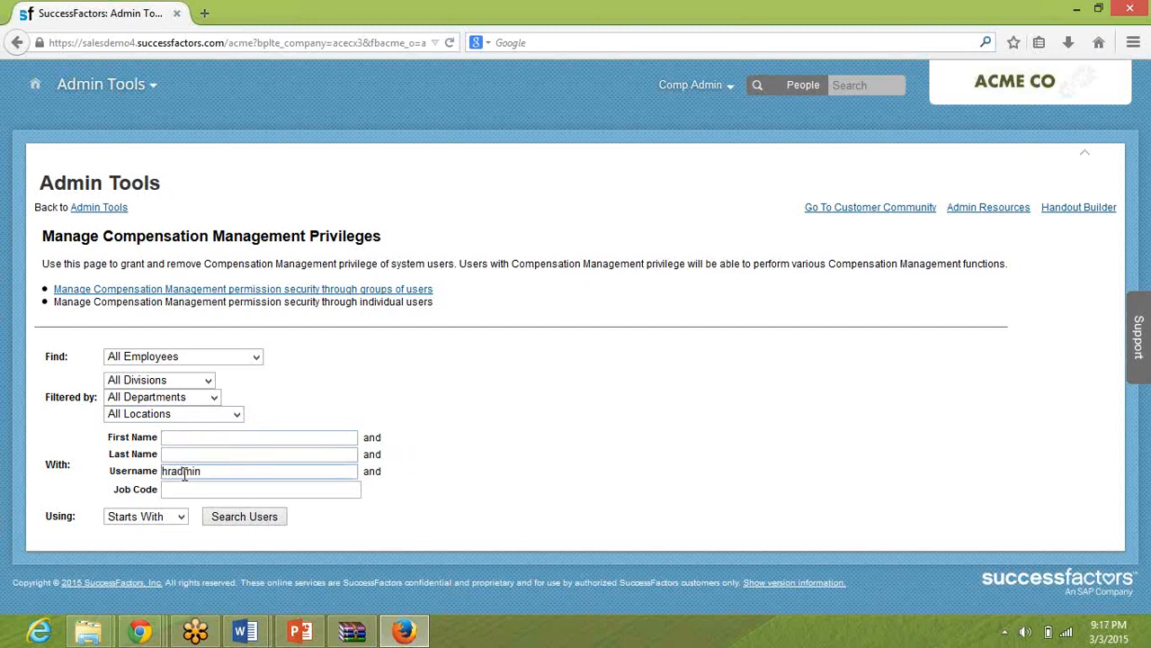
{"action": "key", "text": "Tab"}
{"action": "key", "text": "Tab"}
{"action": "left_click", "coordinate": [236, 520]}
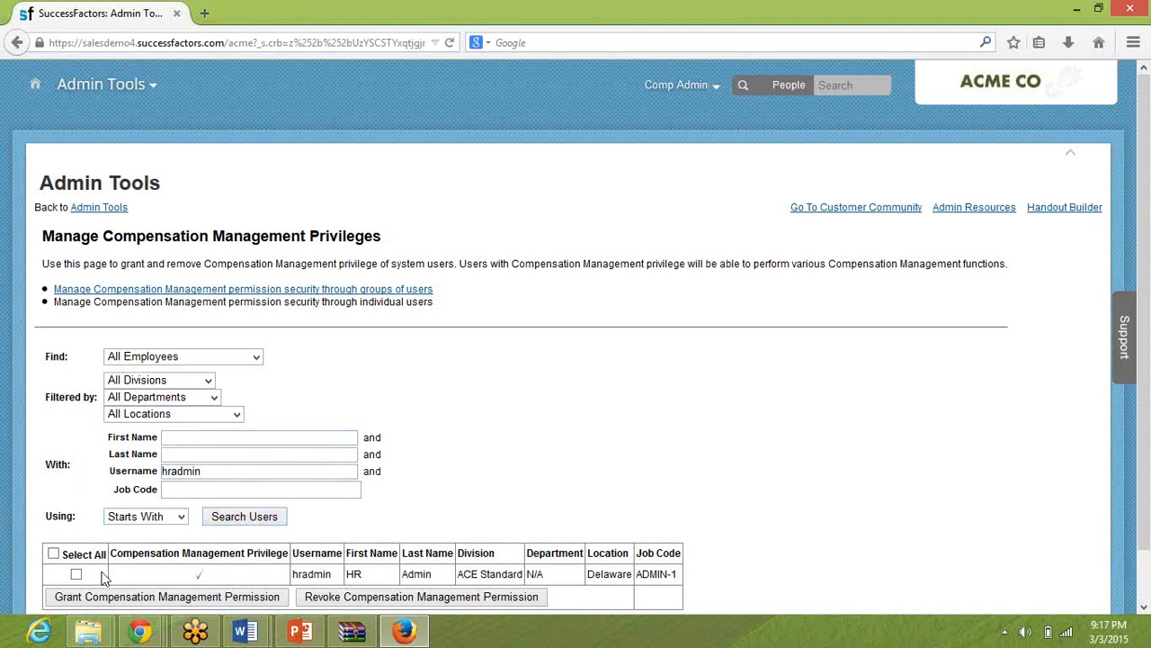
{"action": "left_click", "coordinate": [76, 574]}
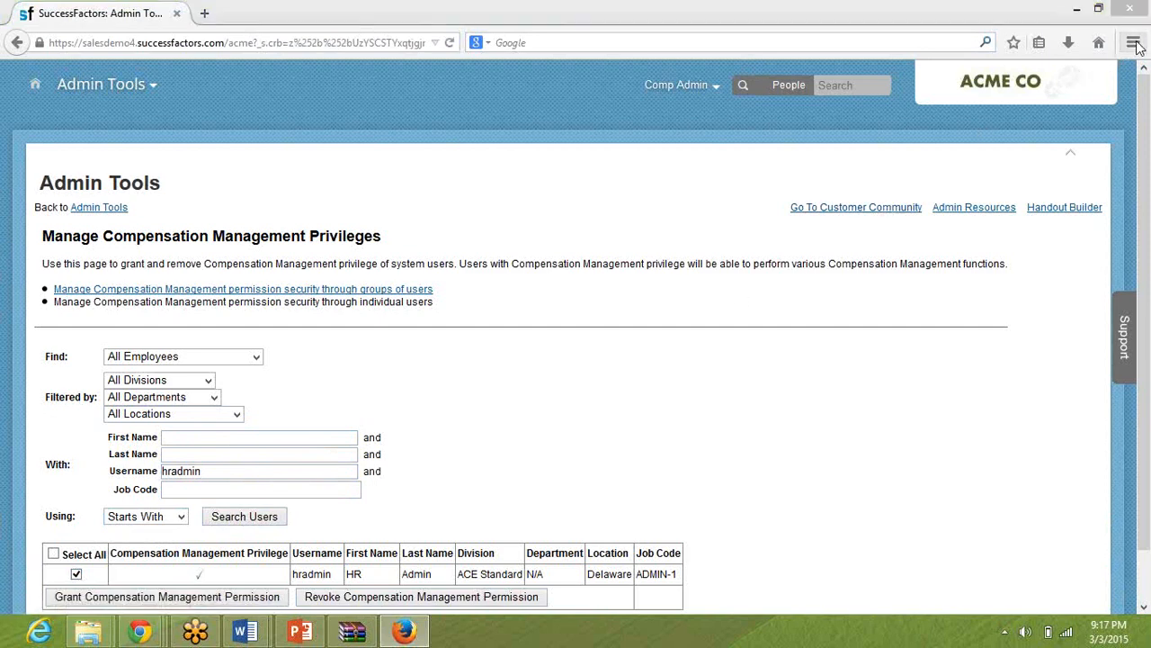
{"action": "key", "text": "alt+Tab"}
{"action": "key", "text": "Tab"}
{"action": "key", "text": "Tab"}
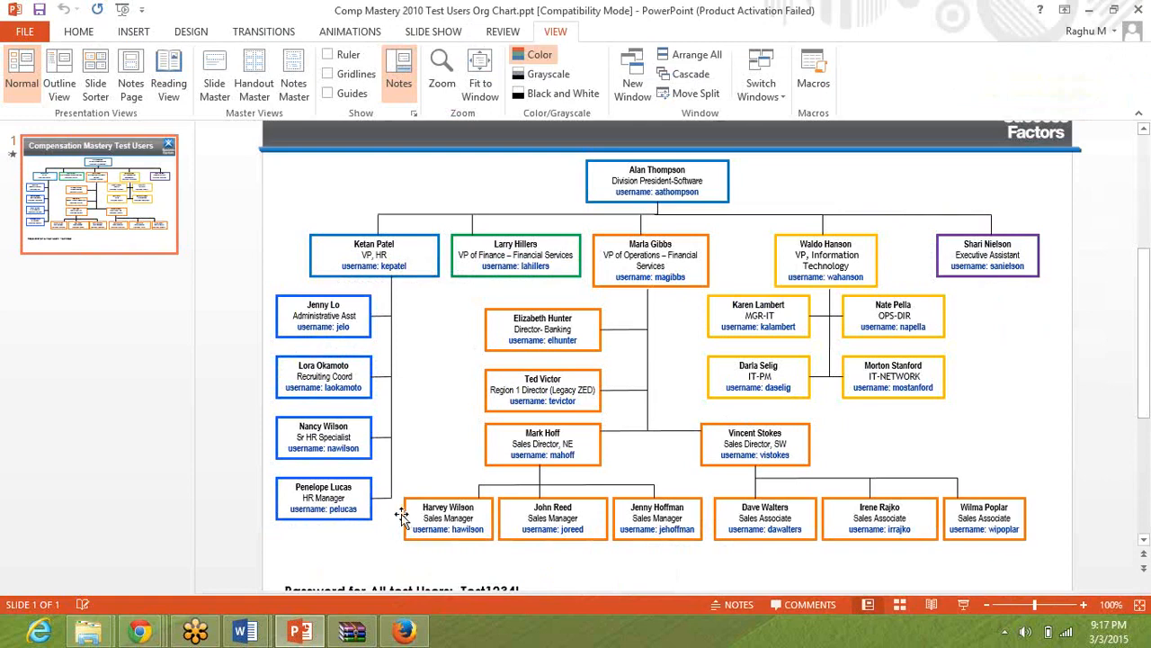
{"action": "left_click", "coordinate": [141, 632]}
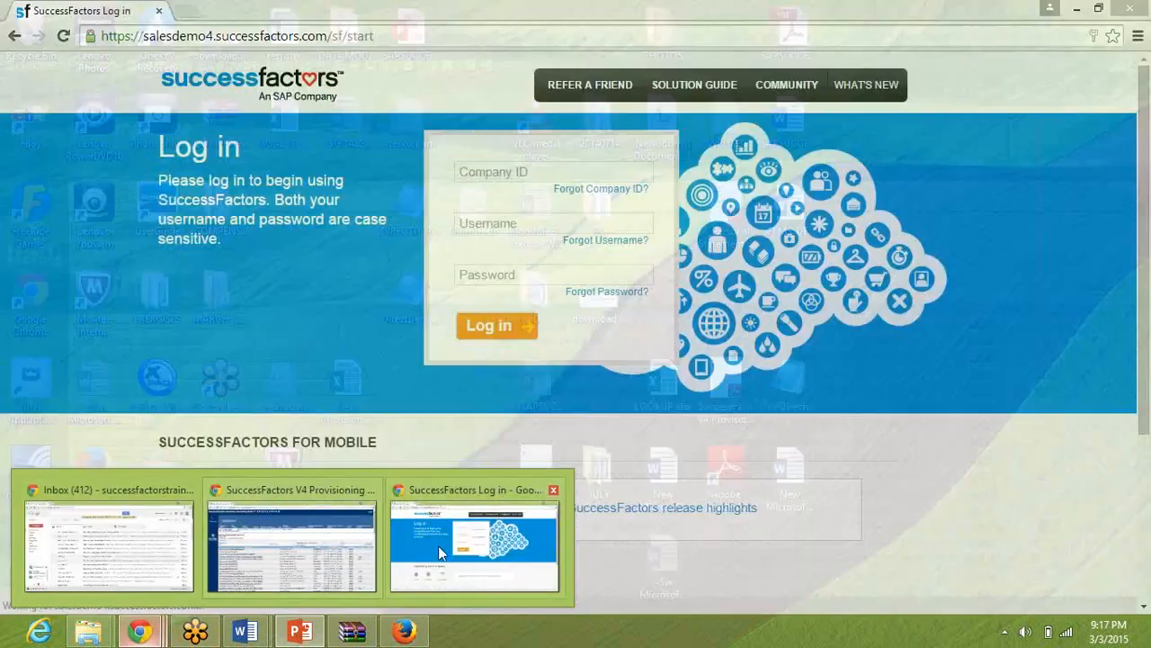
{"action": "left_click", "coordinate": [438, 545]}
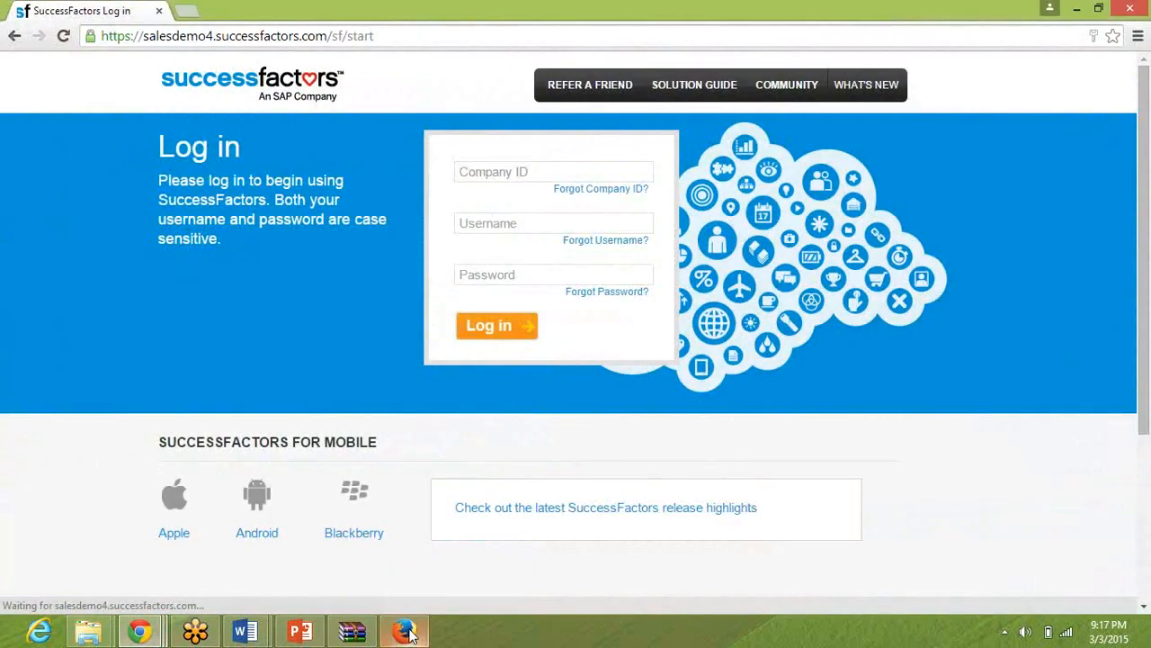
{"action": "left_click", "coordinate": [404, 632]}
Switch to the pre-work guide in Word and read the Set User Permissions and Turn off email templates instructions.
{"action": "mouse_move", "coordinate": [250, 633]}
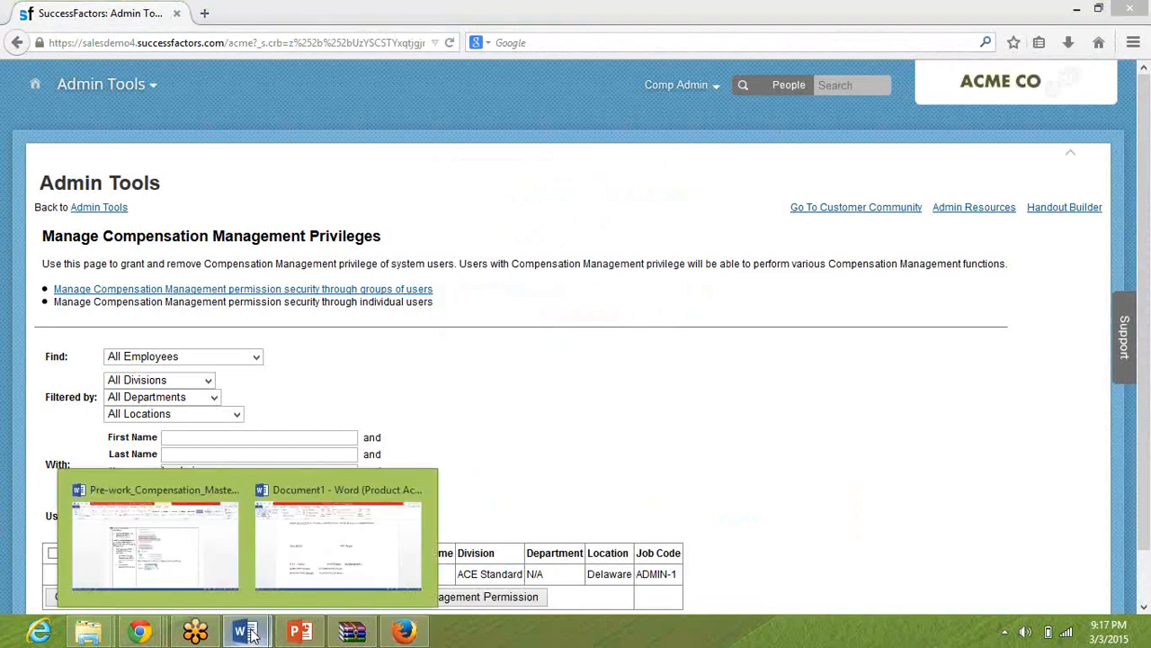
{"action": "left_click", "coordinate": [184, 554]}
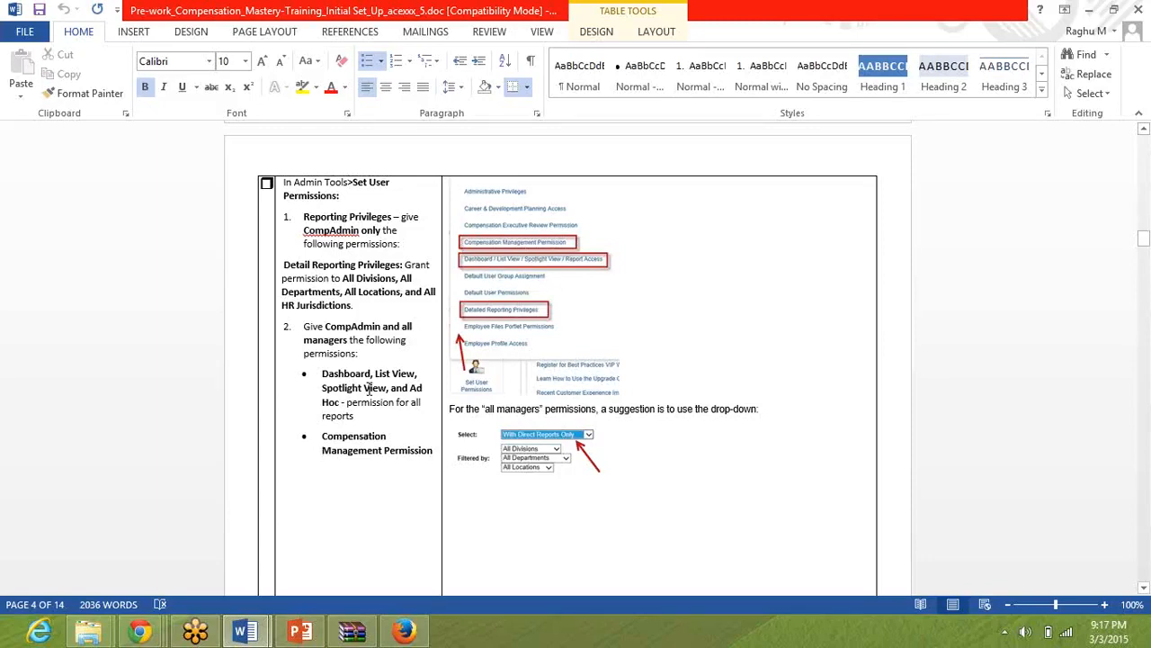
{"action": "scroll", "coordinate": [367, 391], "scroll_direction": "down", "scroll_amount": 10}
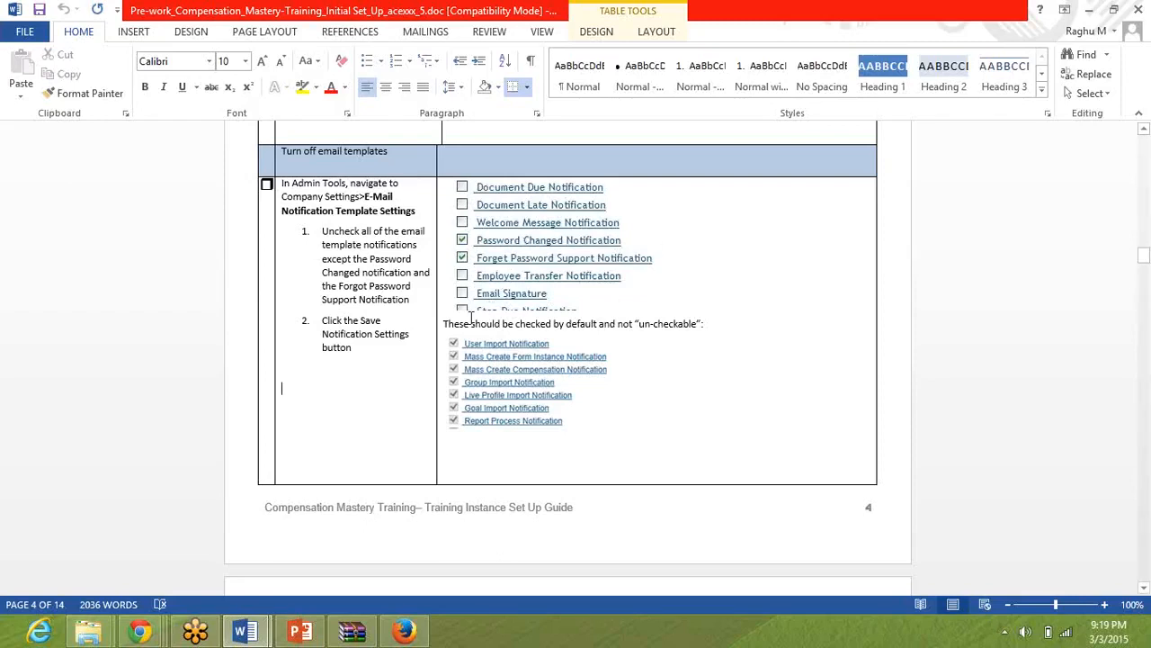
{"action": "mouse_move", "coordinate": [157, 637]}
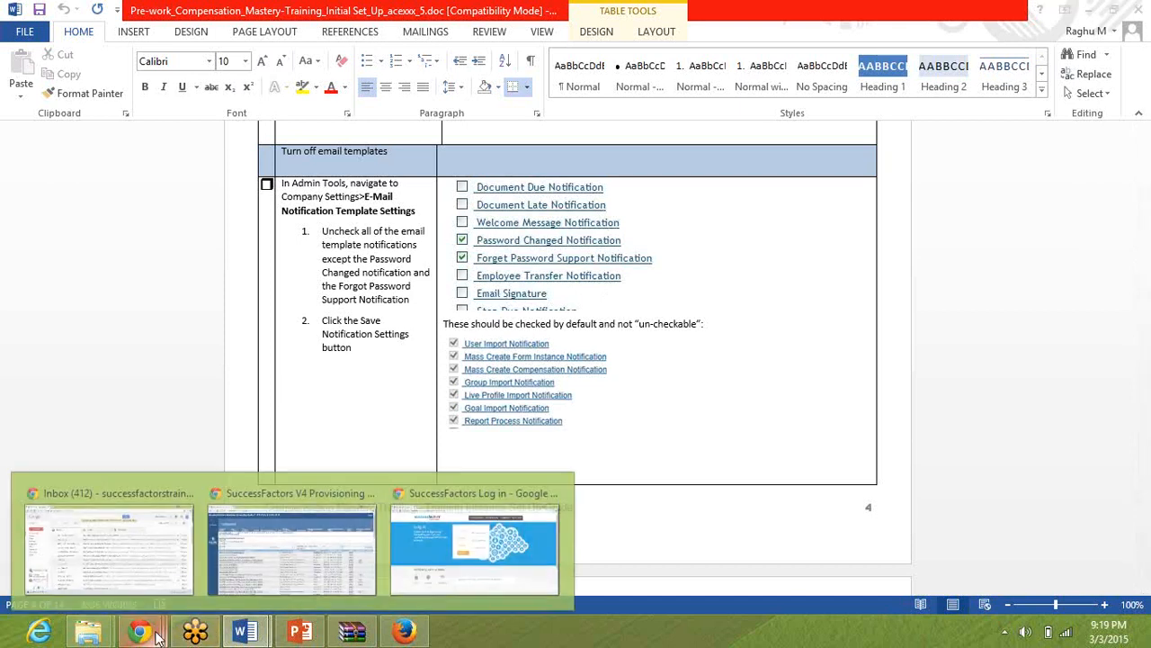
Switch to Firefox and try to return from the compensation privileges page to Admin Tools.
{"action": "left_click", "coordinate": [401, 634]}
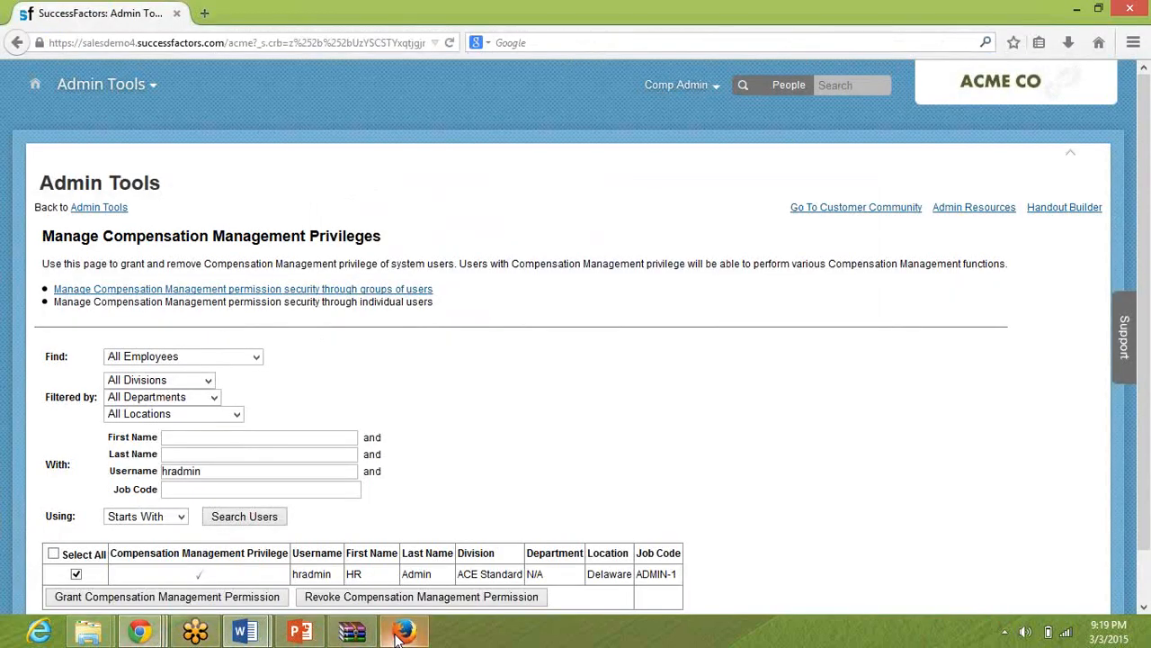
{"action": "left_click", "coordinate": [117, 212]}
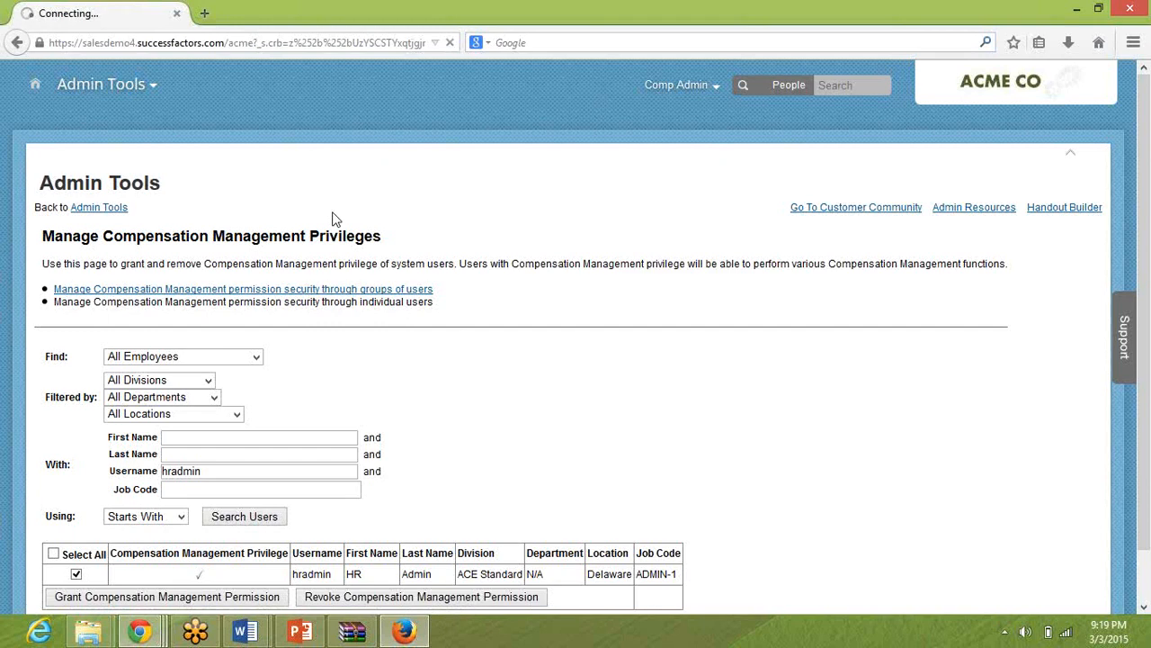
{"action": "left_click", "coordinate": [102, 208]}
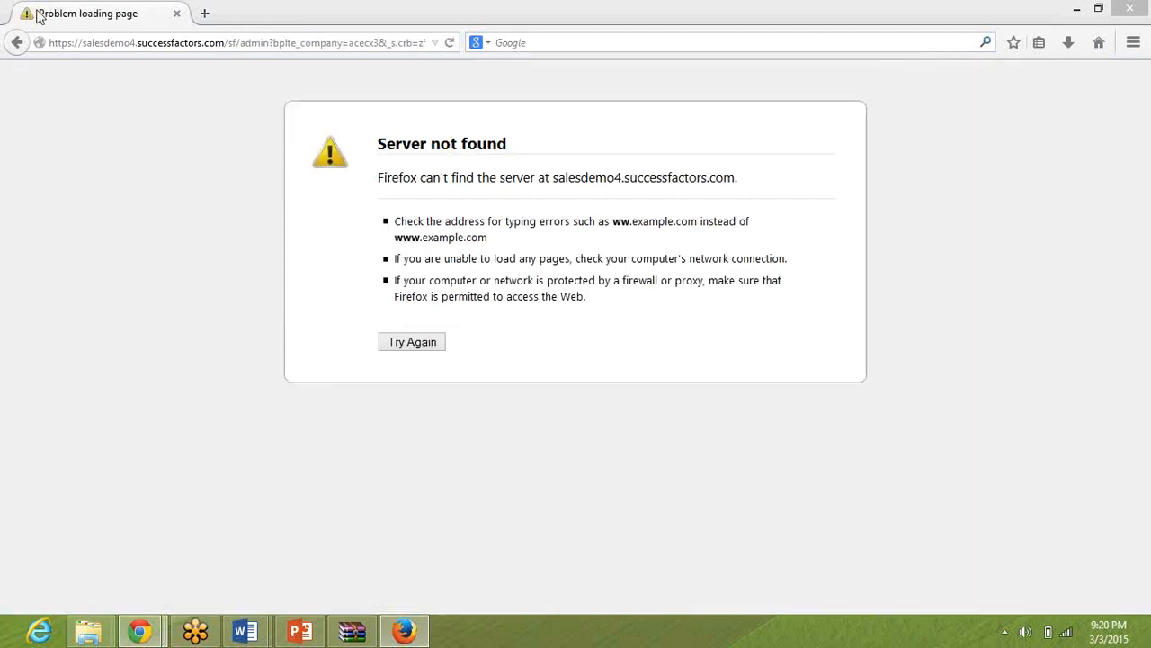
Load the SuccessFactors login page at salesdemo4.successfactors.com/login and check the computer's Wi-Fi connection.
{"action": "left_click", "coordinate": [255, 43]}
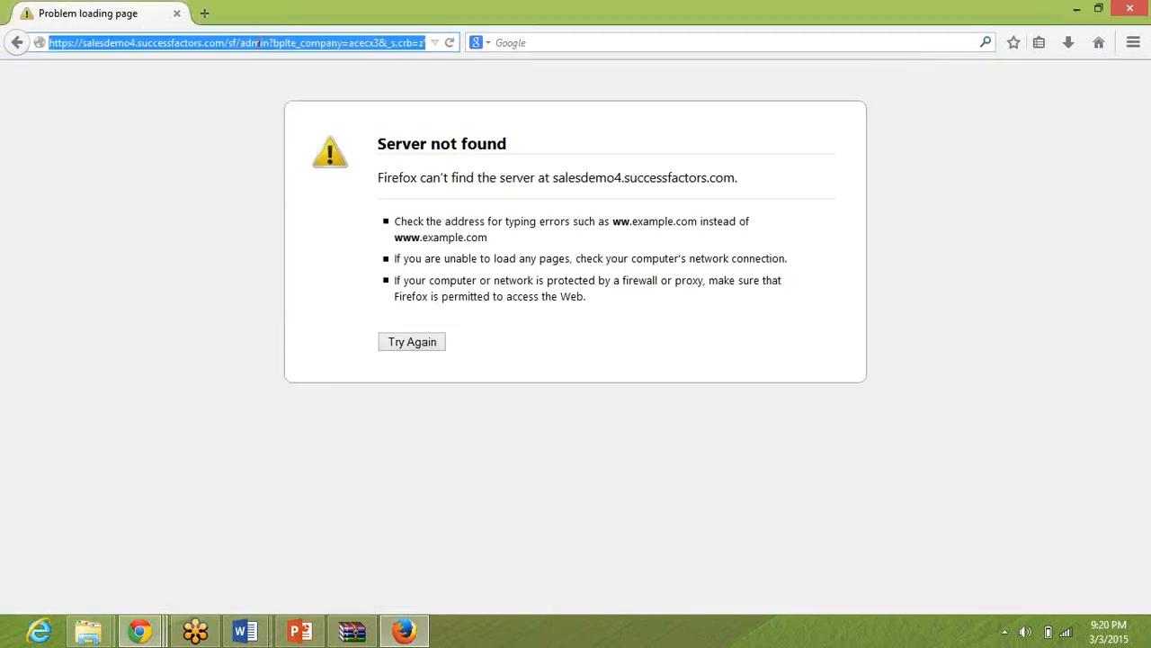
{"action": "type", "text": "salesdemo4.successfactors.com/"}
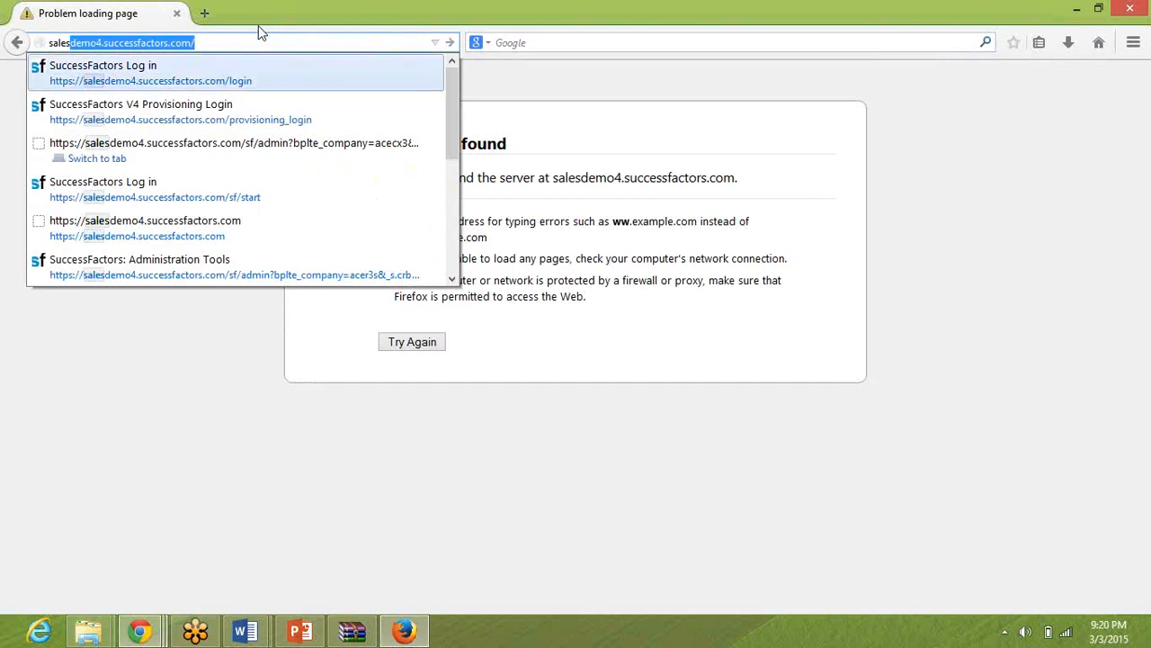
{"action": "key", "text": "Down"}
{"action": "key", "text": "Return"}
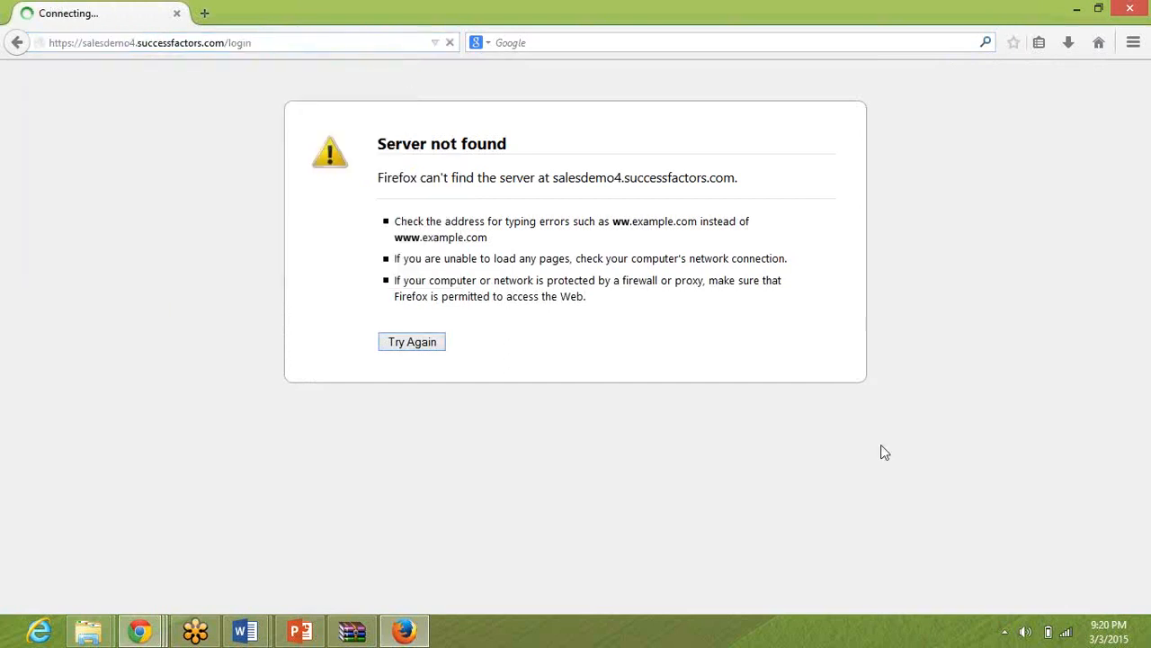
{"action": "left_click", "coordinate": [1070, 634]}
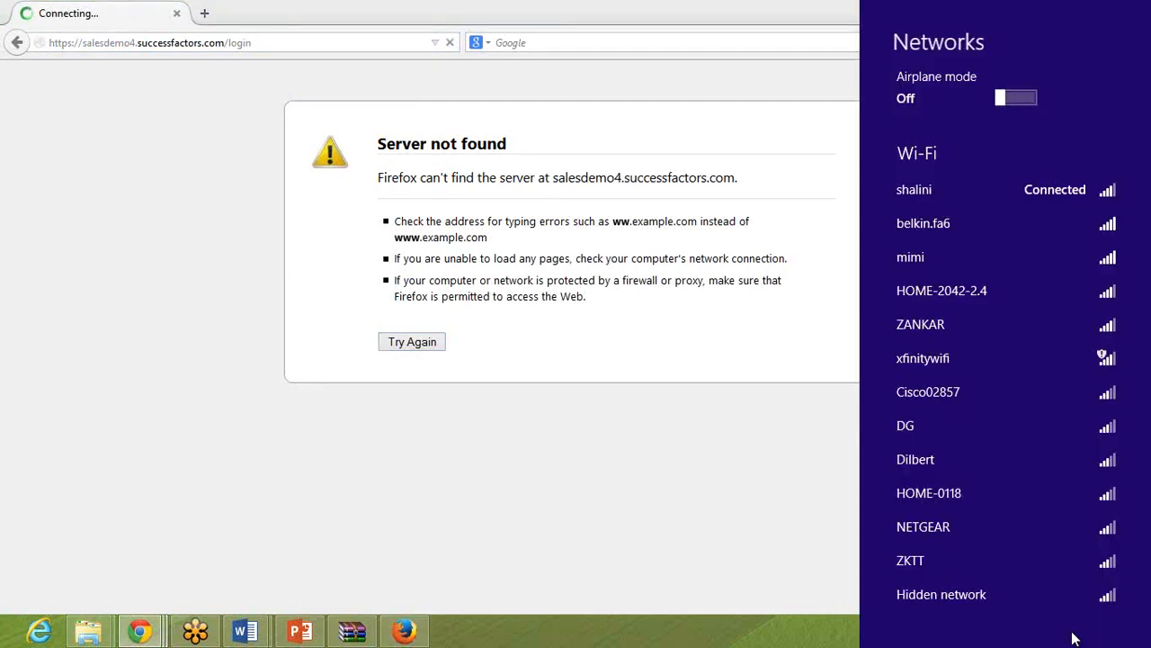
{"action": "left_click", "coordinate": [795, 462]}
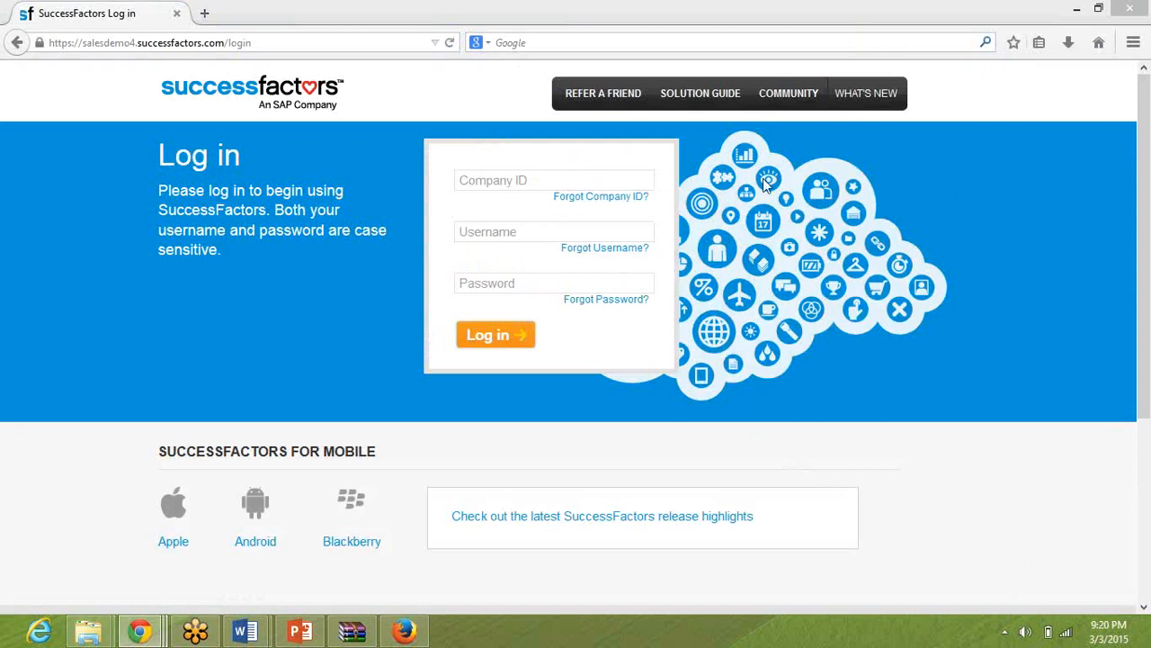
Log in to SuccessFactors with company ID acecx3, username compAdmin and the account password.
{"action": "left_click", "coordinate": [610, 185]}
{"action": "type", "text": "acecx3"}
{"action": "key", "text": "Tab"}
{"action": "type", "text": "hradmin"}
{"action": "key", "text": "Tab"}
{"action": "type", "text": "p"}
{"action": "key", "text": "shift+Tab"}
{"action": "type", "text": "compad"}
{"action": "key", "text": "BackSpace"}
{"action": "key", "text": "BackSpace"}
{"action": "type", "text": "Admin"}
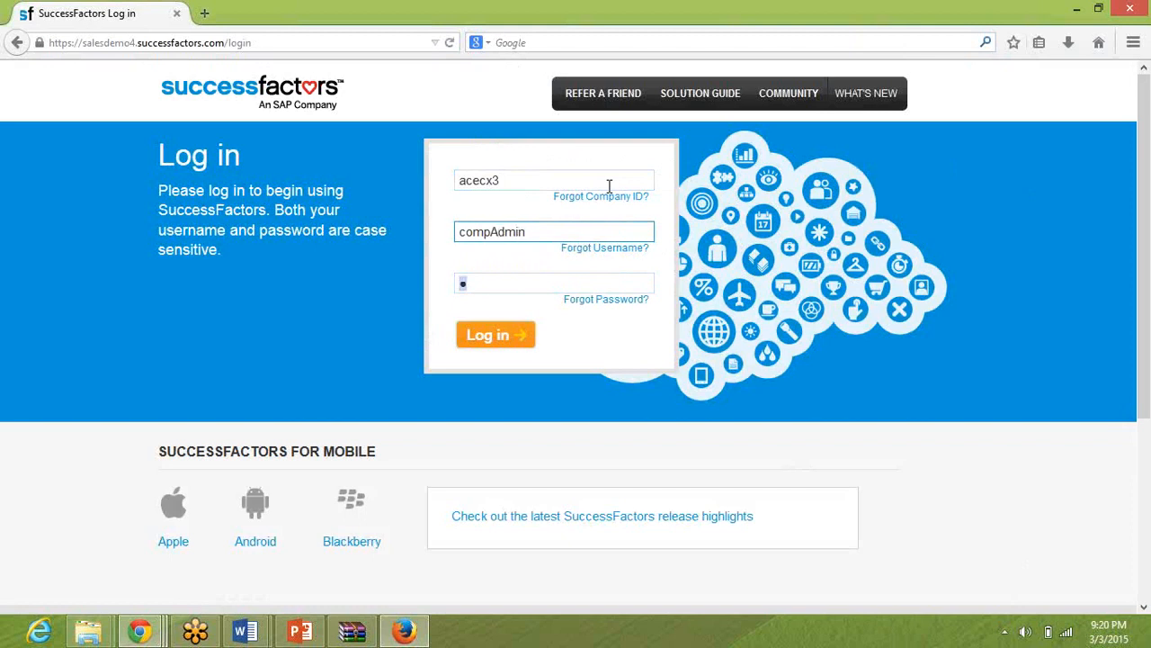
{"action": "key", "text": "Tab"}
{"action": "type", "text": "assword12345"}
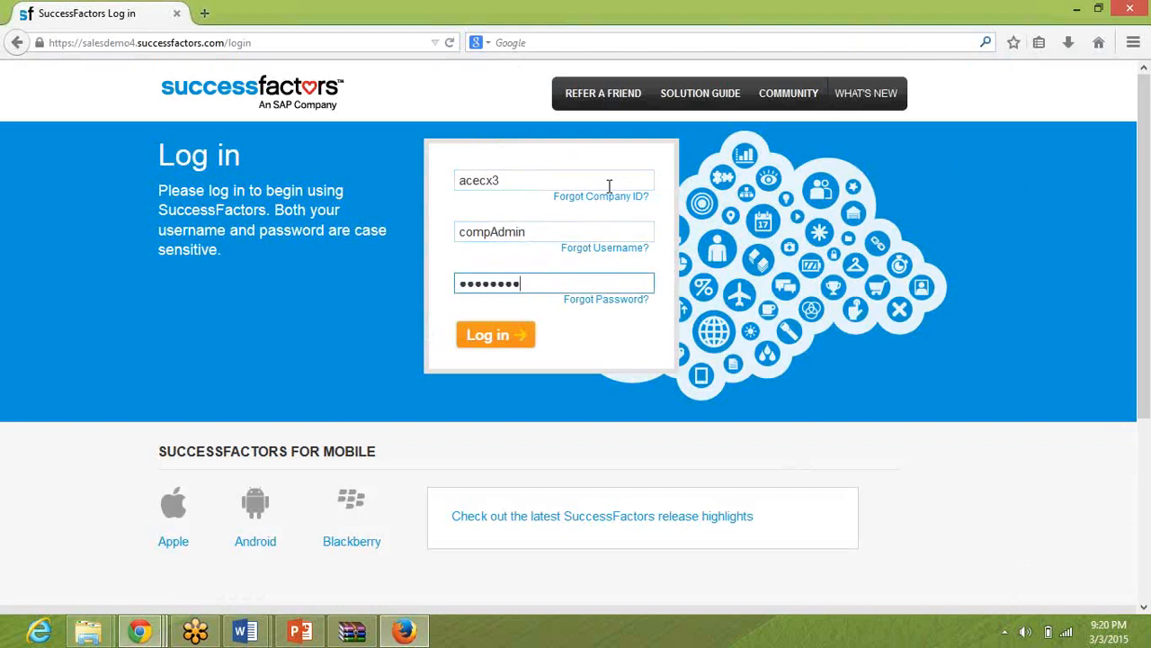
{"action": "key", "text": "Return"}
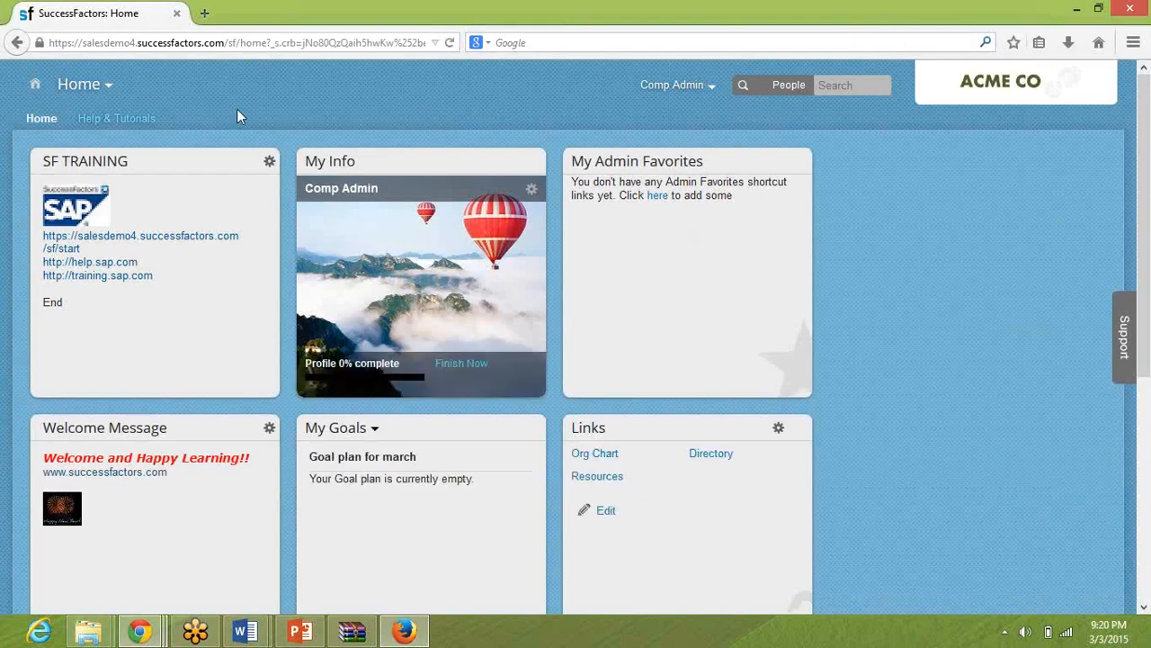
Open the E-Mail Notification Templates Settings under Company Settings in Admin Tools, checking the path in the Word guide.
{"action": "left_click", "coordinate": [99, 85]}
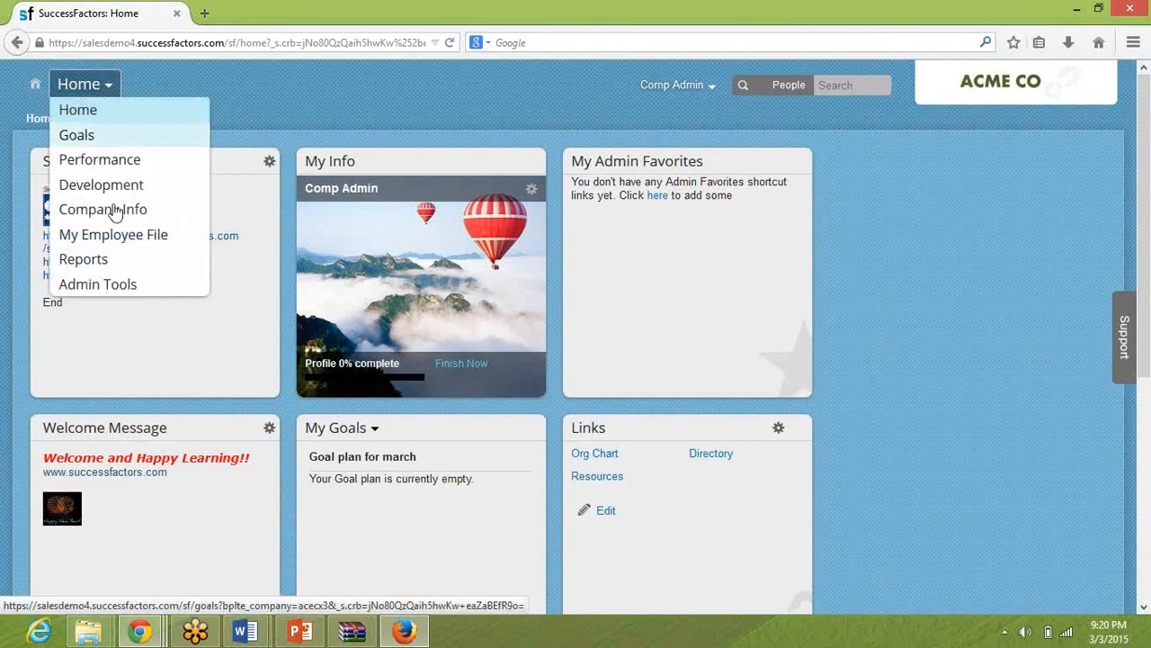
{"action": "left_click", "coordinate": [117, 285]}
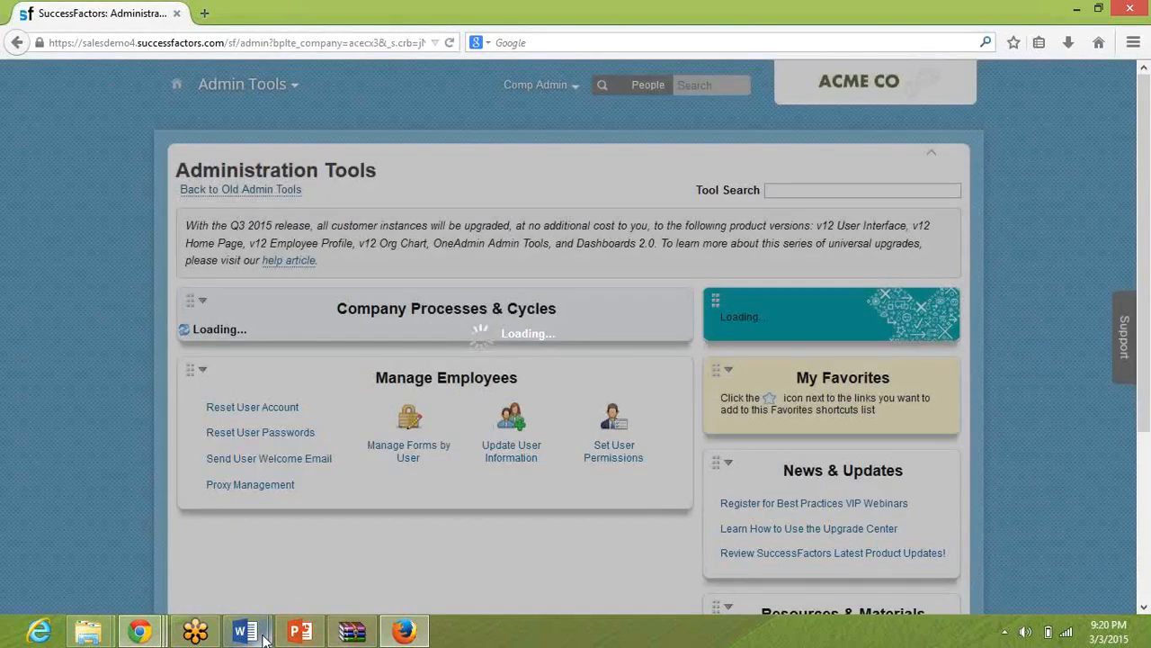
{"action": "mouse_move", "coordinate": [244, 631]}
{"action": "left_click", "coordinate": [201, 578]}
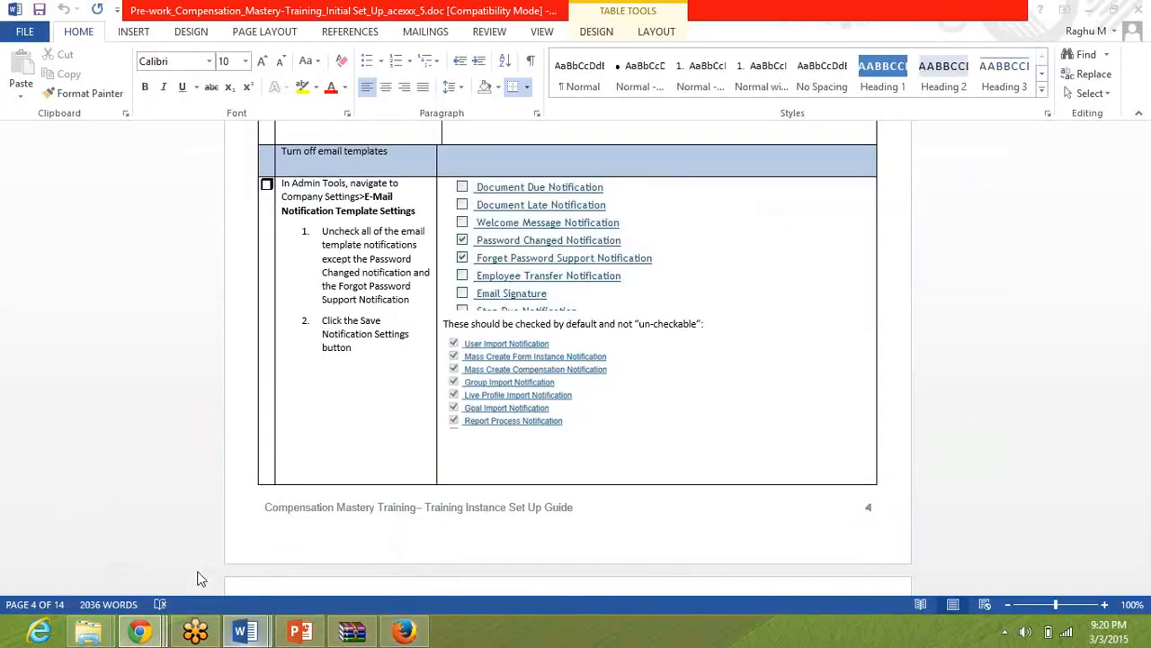
{"action": "key", "text": "alt+Tab"}
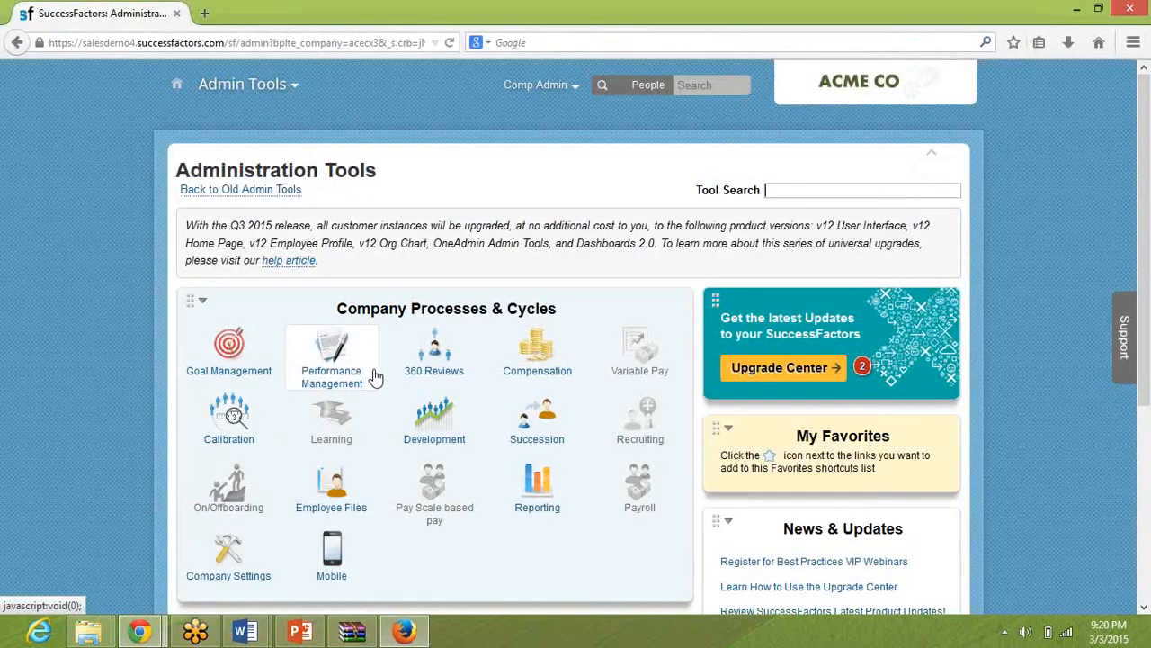
{"action": "left_click", "coordinate": [231, 544]}
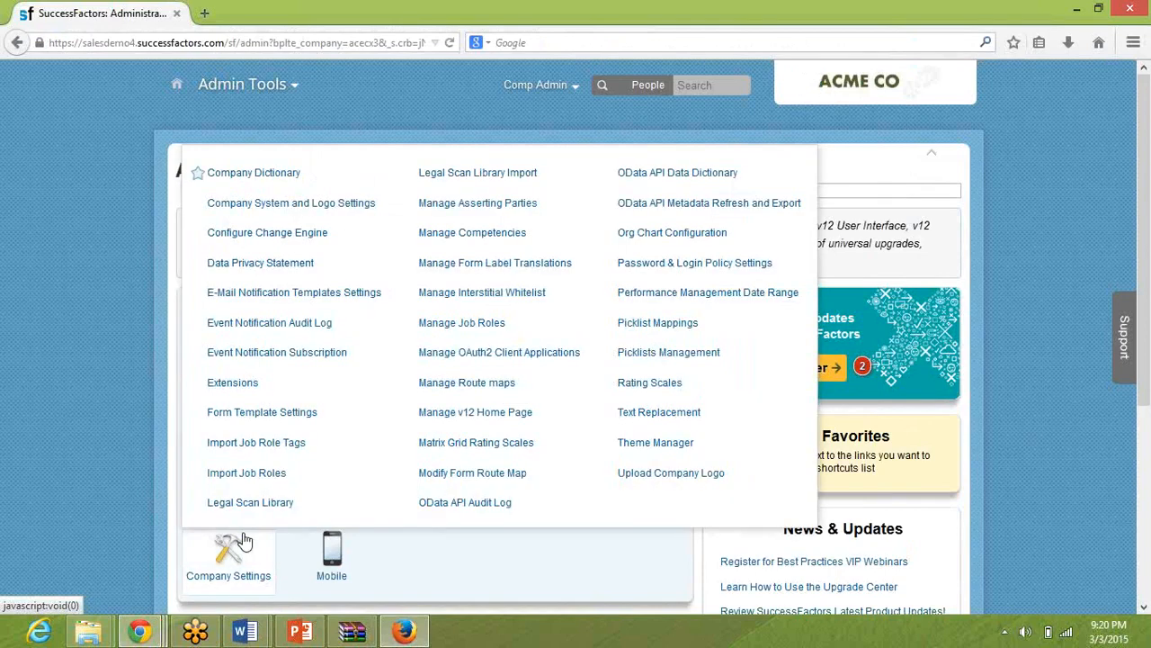
{"action": "left_click", "coordinate": [288, 297]}
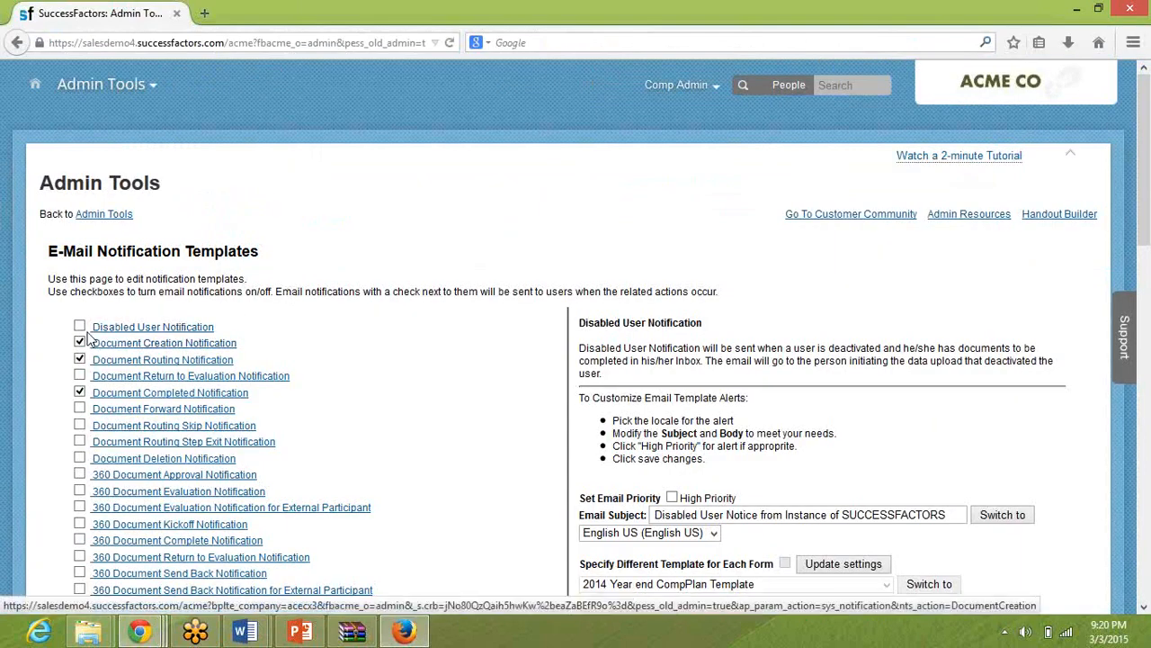
Turn off the document email notifications, including Document Creation, Document Routing and Document Completed.
{"action": "left_click", "coordinate": [82, 343]}
{"action": "left_click", "coordinate": [80, 359]}
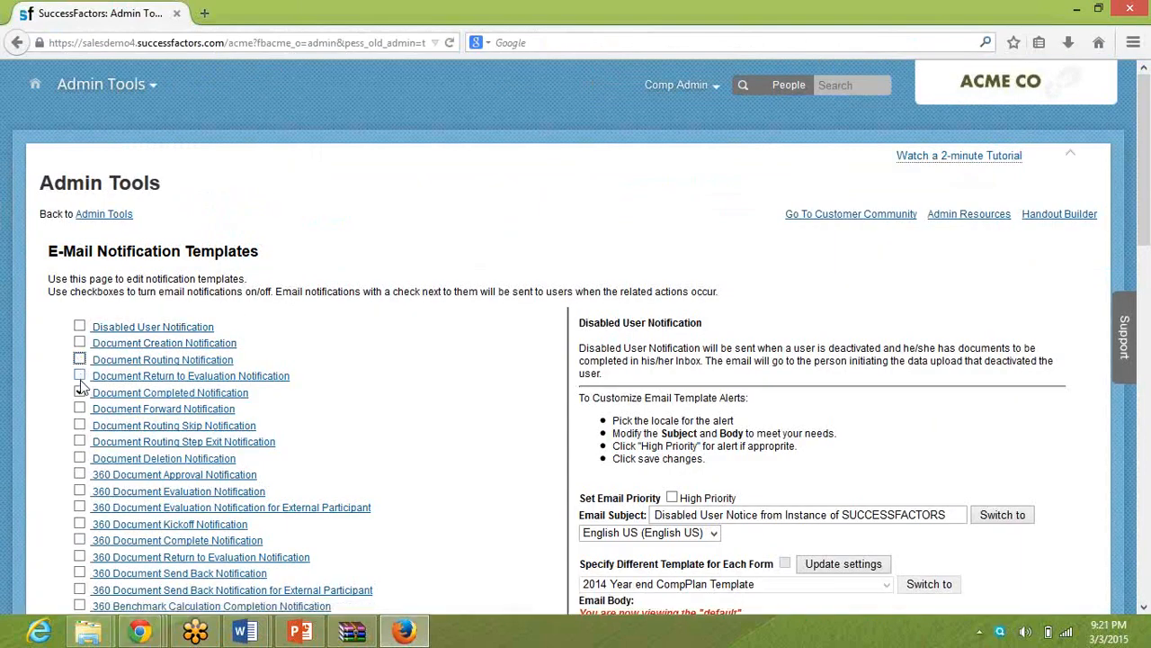
{"action": "left_click", "coordinate": [80, 392]}
{"action": "scroll", "coordinate": [315, 290], "scroll_direction": "down", "scroll_amount": 10}
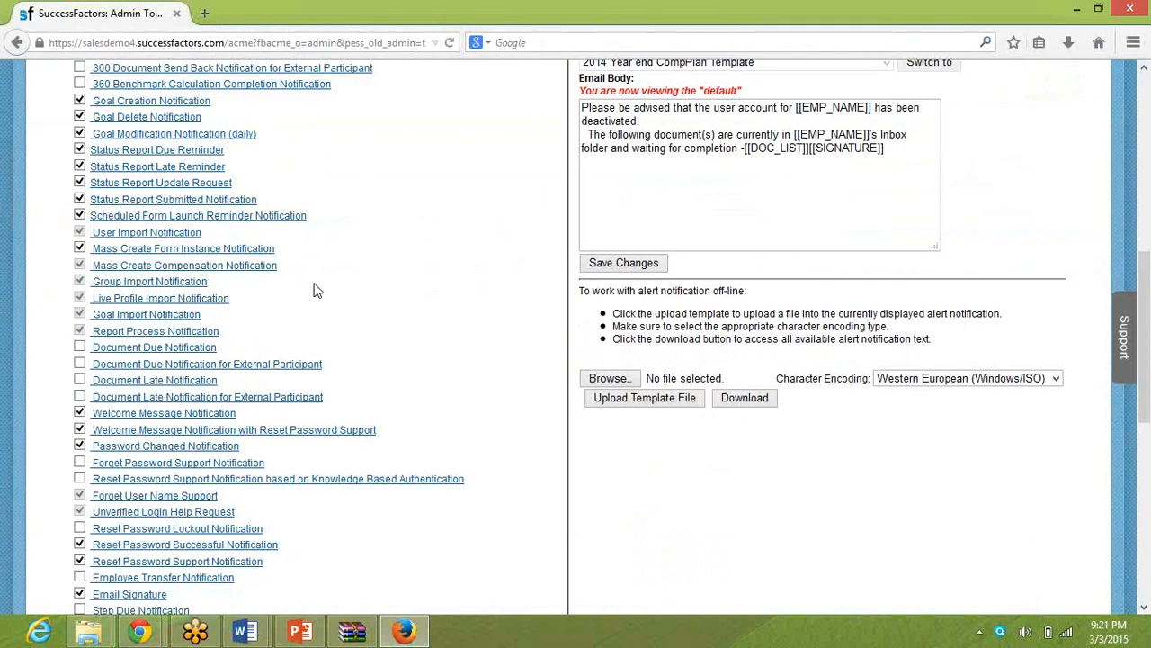
Turn off the goal creation, deletion and modification, status report, Scheduled Form Launch Reminder and Mass Create Form Instance notifications.
{"action": "left_click", "coordinate": [80, 102]}
{"action": "left_click", "coordinate": [80, 133]}
{"action": "left_click", "coordinate": [80, 117]}
{"action": "left_click", "coordinate": [80, 149]}
{"action": "left_click", "coordinate": [81, 166]}
{"action": "left_click", "coordinate": [80, 183]}
{"action": "left_click", "coordinate": [80, 199]}
{"action": "left_click", "coordinate": [80, 214]}
{"action": "left_click", "coordinate": [80, 248]}
Turn off both Welcome Message notifications, the Reset Password Successful and Support notifications and Email Signature, and save the notification settings.
{"action": "left_click", "coordinate": [80, 413]}
{"action": "left_click", "coordinate": [80, 429]}
{"action": "left_click", "coordinate": [81, 545]}
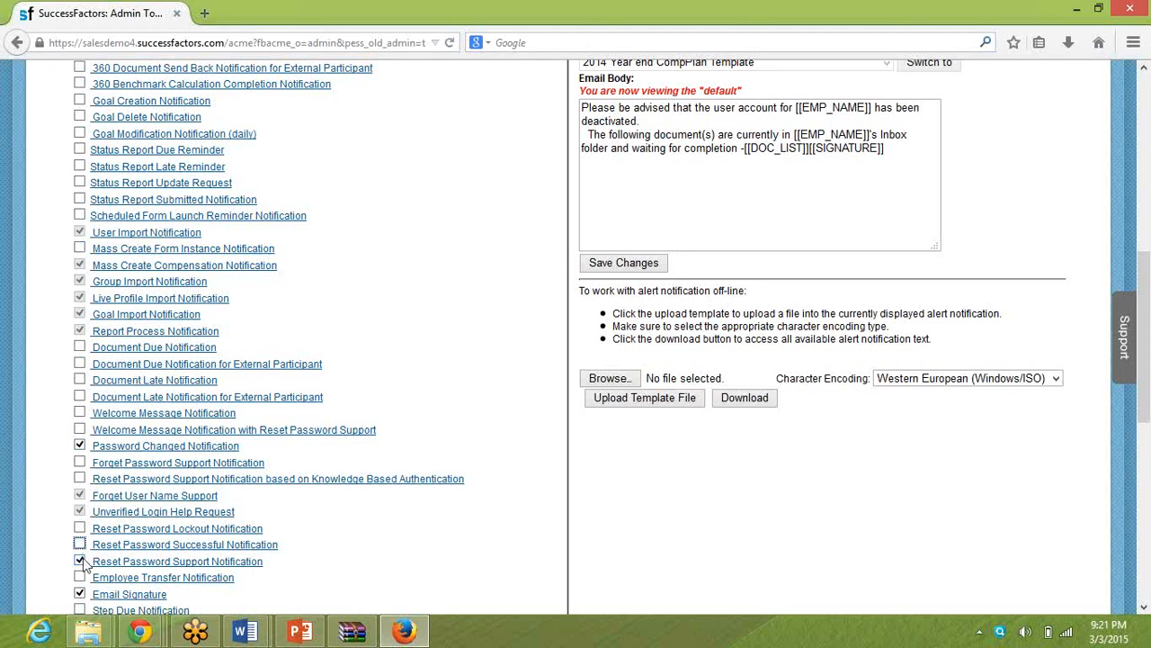
{"action": "left_click", "coordinate": [80, 544]}
{"action": "left_click", "coordinate": [80, 593]}
{"action": "scroll", "coordinate": [710, 474], "scroll_direction": "down", "scroll_amount": 10}
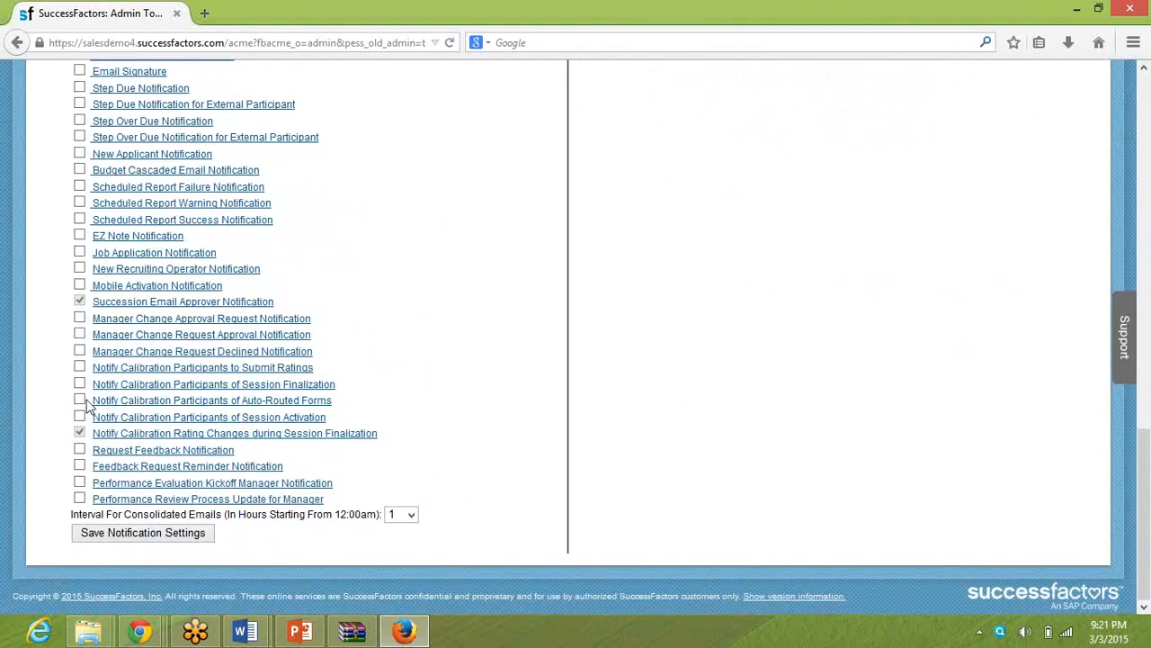
{"action": "left_click", "coordinate": [121, 536]}
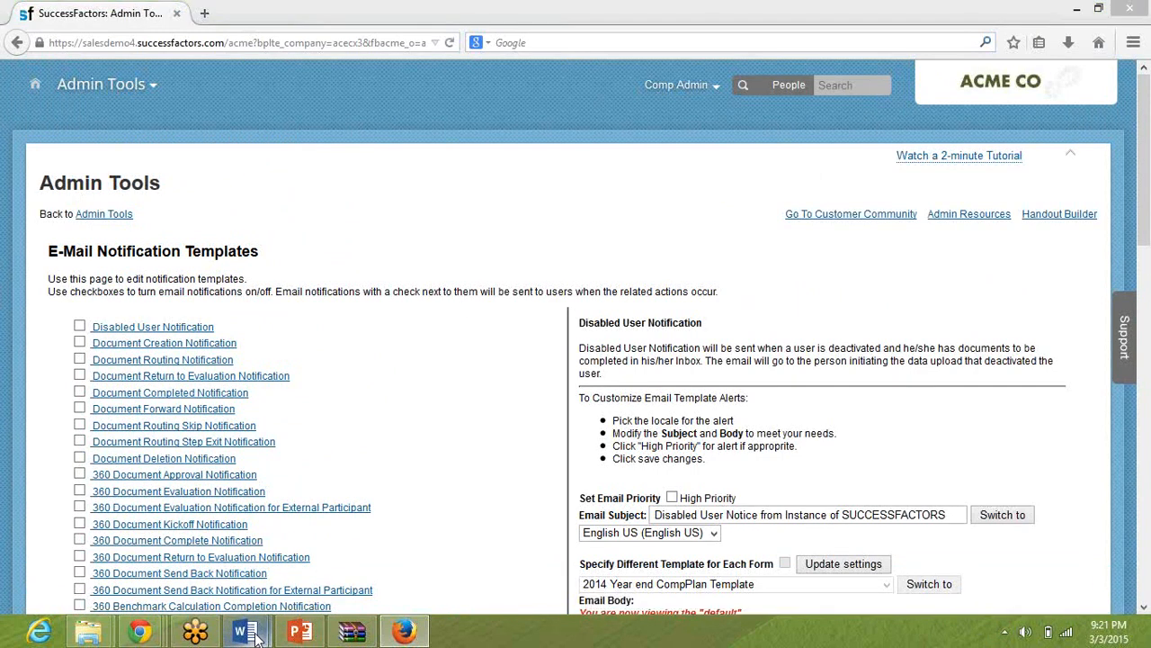
Switch to the pre-work guide in Word and read the Goal Setup for Test Users instructions on importing goals.
{"action": "mouse_move", "coordinate": [255, 635]}
{"action": "left_click", "coordinate": [212, 479]}
{"action": "left_click", "coordinate": [353, 409]}
{"action": "scroll", "coordinate": [354, 409], "scroll_direction": "down", "scroll_amount": 5}
{"action": "scroll", "coordinate": [354, 409], "scroll_direction": "up", "scroll_amount": 6}
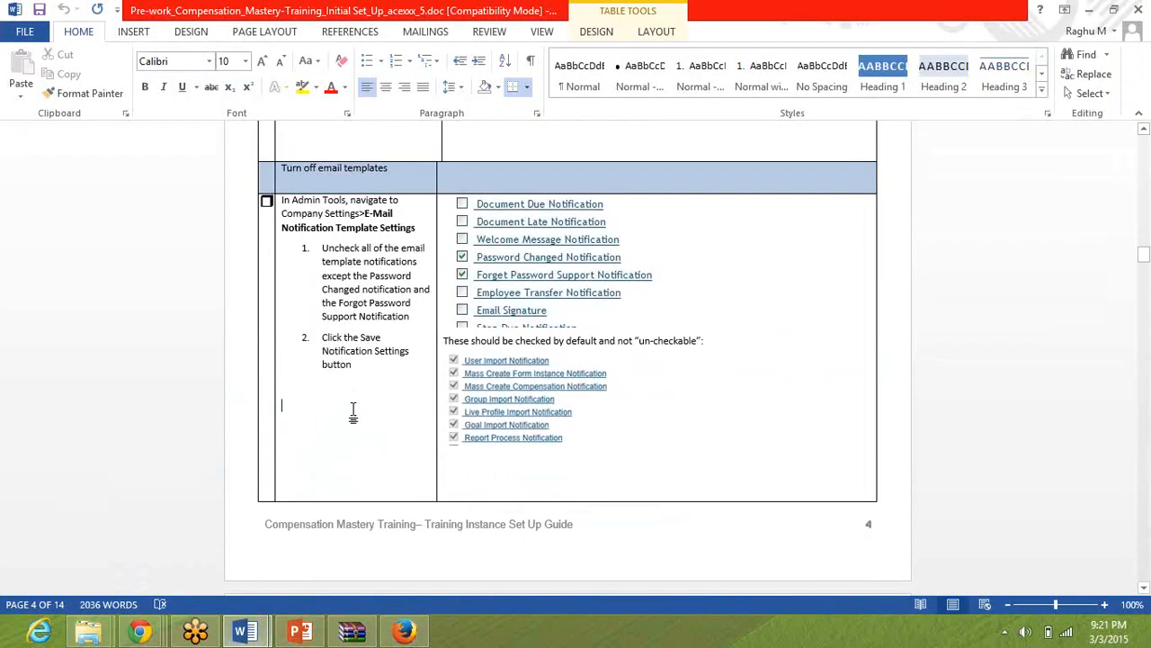
{"action": "key", "text": "Page_Down"}
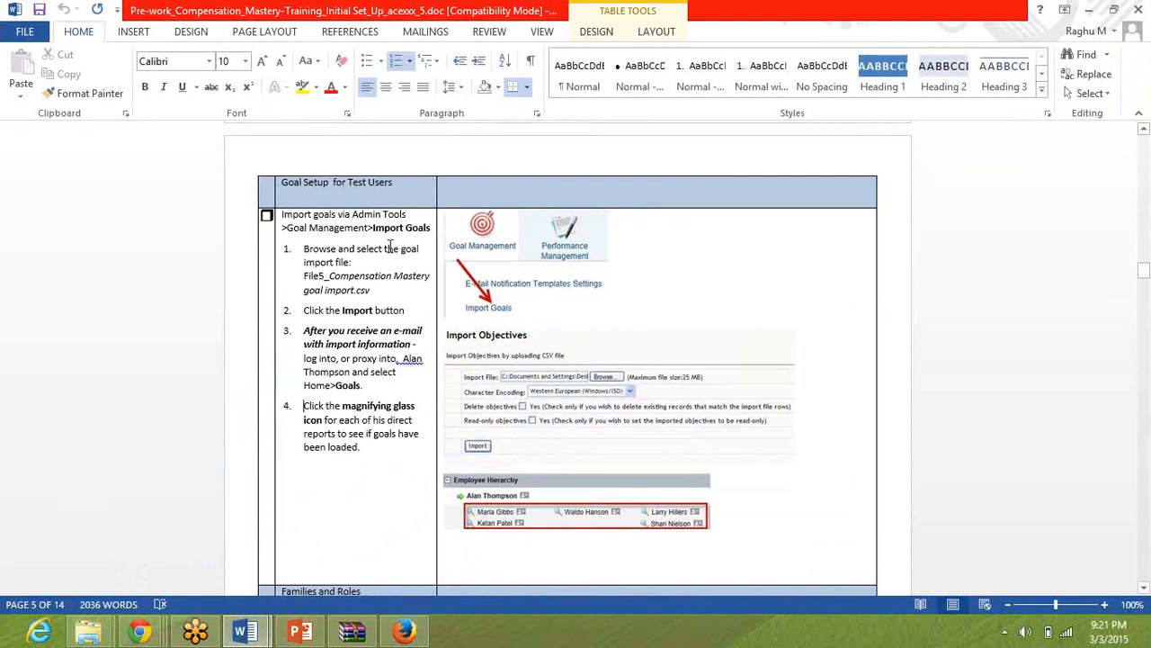
{"action": "triple_click", "coordinate": [346, 230]}
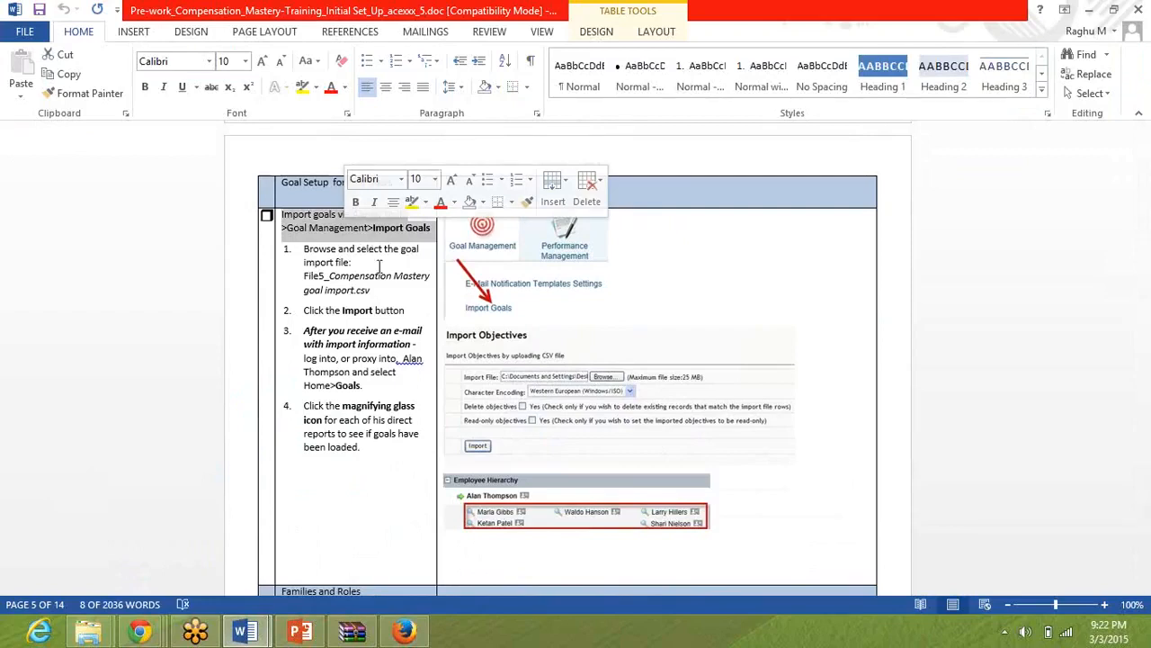
{"action": "left_click", "coordinate": [390, 387]}
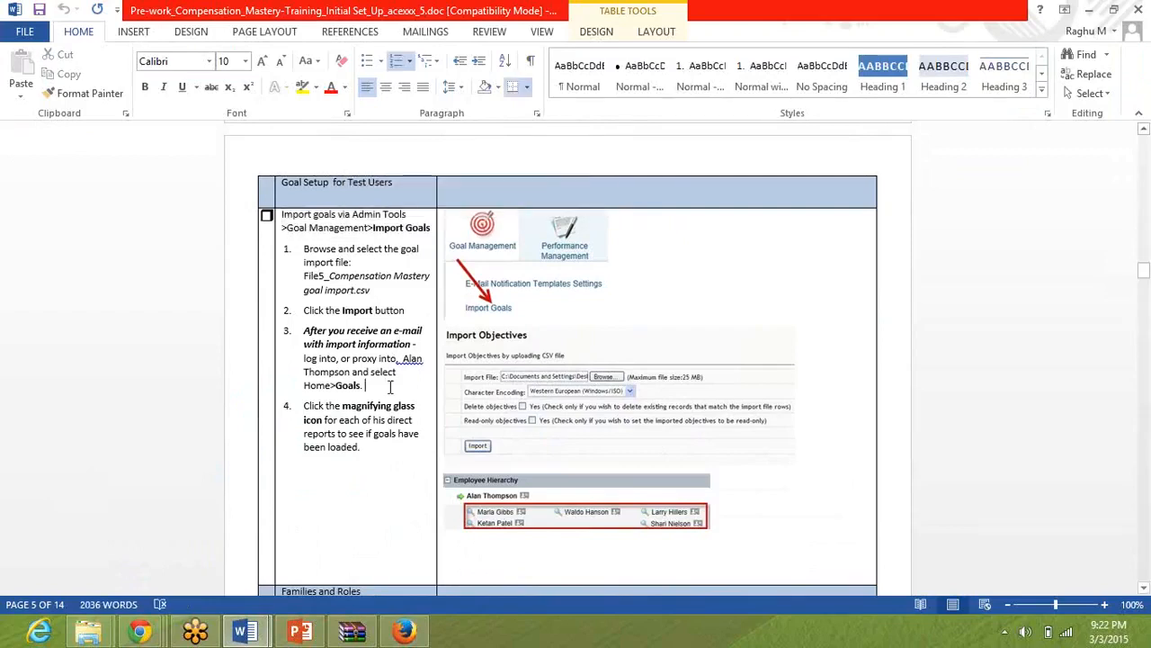
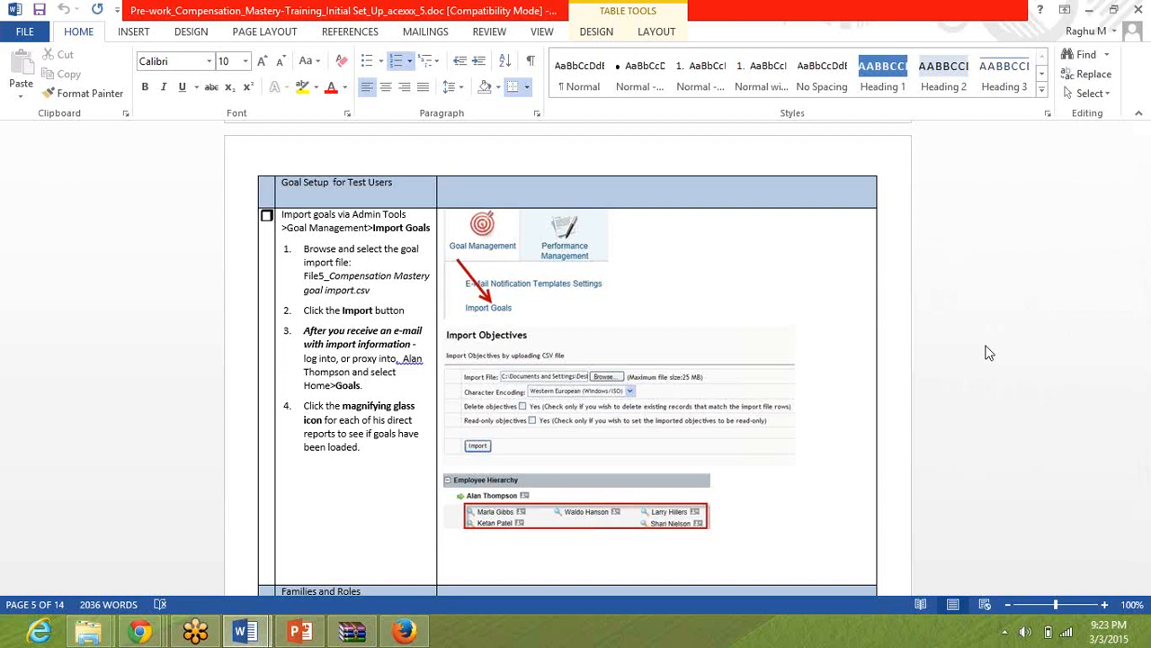
{"action": "left_click", "coordinate": [986, 346]}
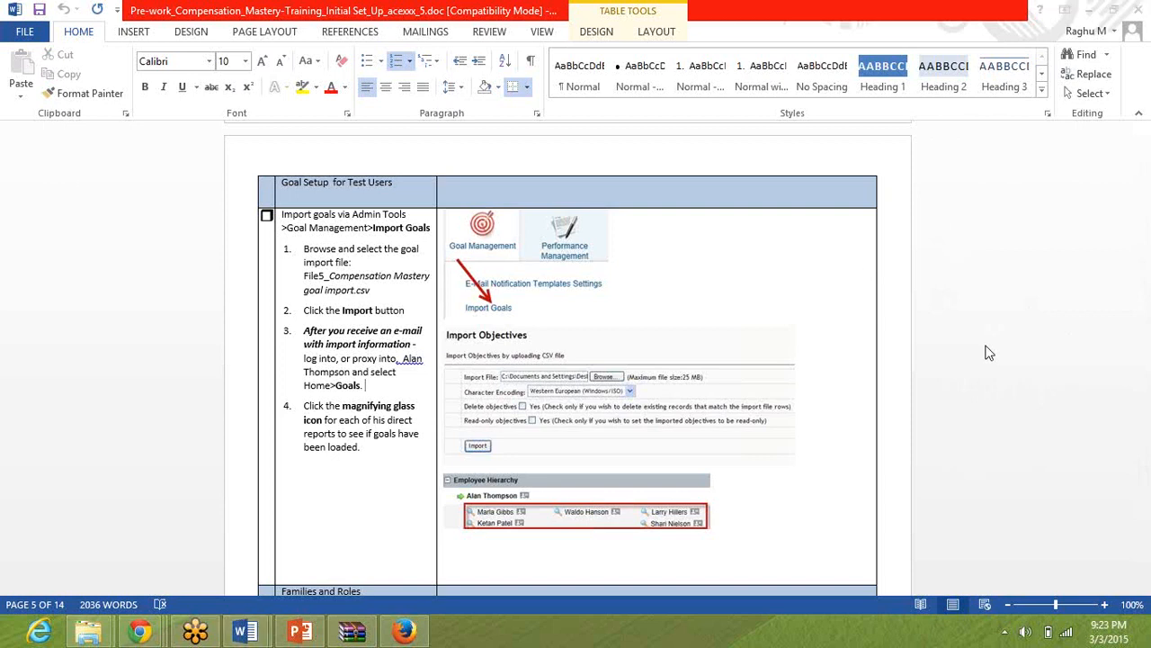
{"action": "left_click", "coordinate": [1040, 515]}
{"action": "left_click", "coordinate": [613, 349]}
{"action": "left_click", "coordinate": [366, 381]}
Switch to the Exercise folder in File Explorer and look through the training material folders, the numbered import files and the pre-work document.
{"action": "mouse_move", "coordinate": [88, 631]}
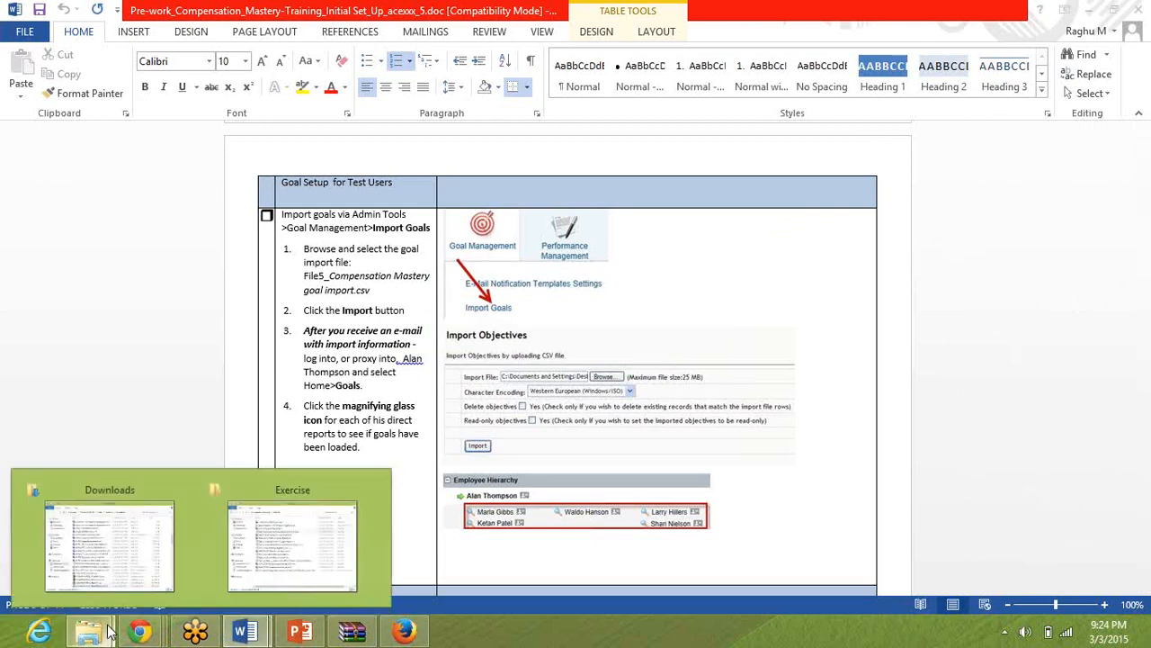
{"action": "left_click", "coordinate": [232, 541]}
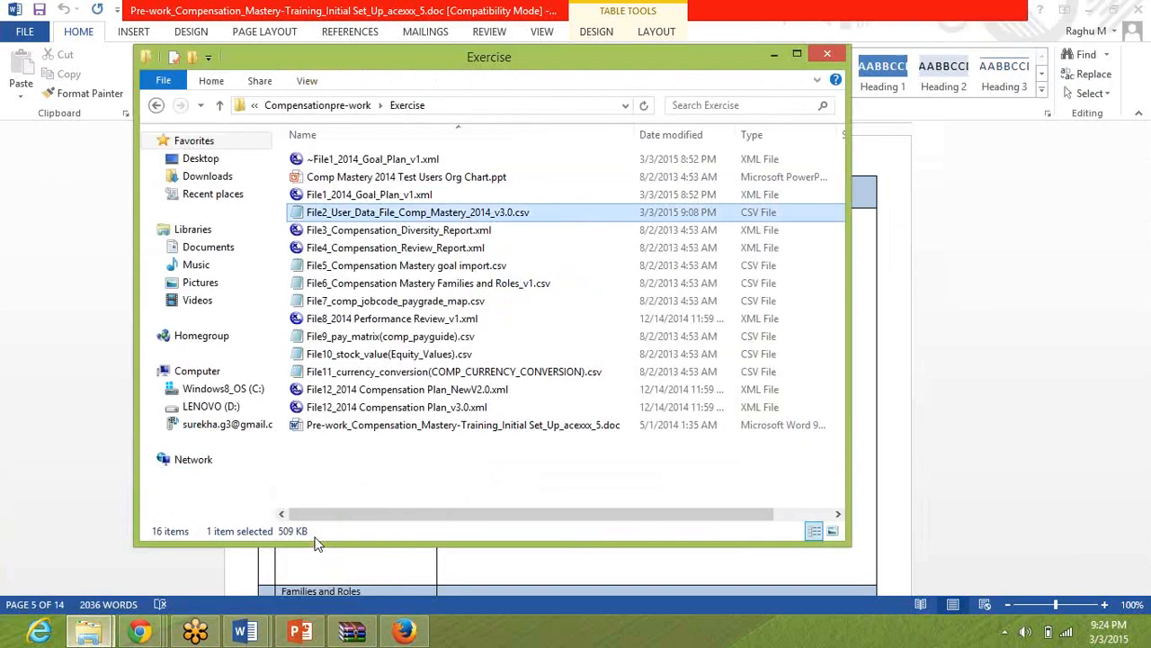
{"action": "left_click", "coordinate": [366, 426]}
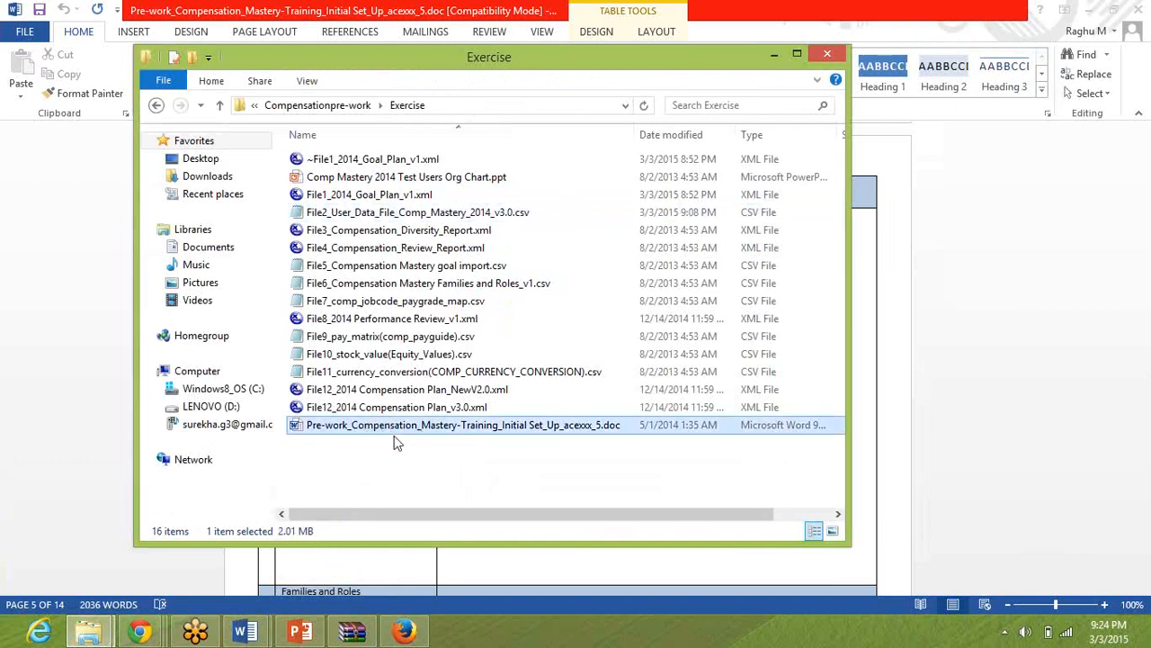
{"action": "left_click", "coordinate": [306, 107]}
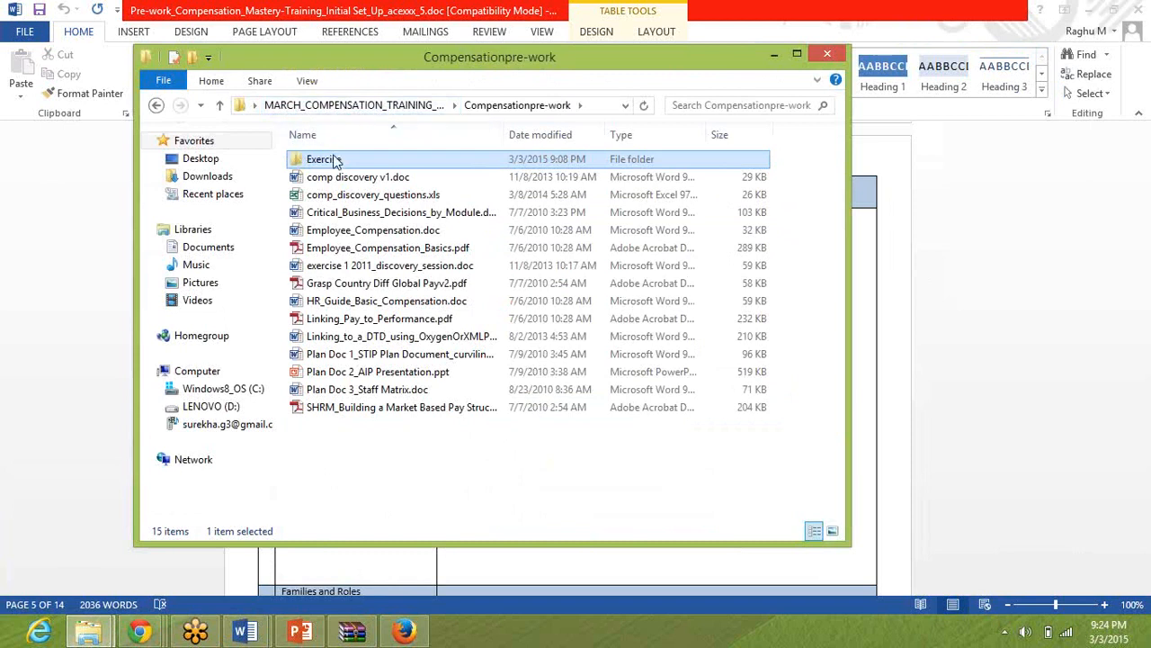
{"action": "left_click", "coordinate": [412, 107]}
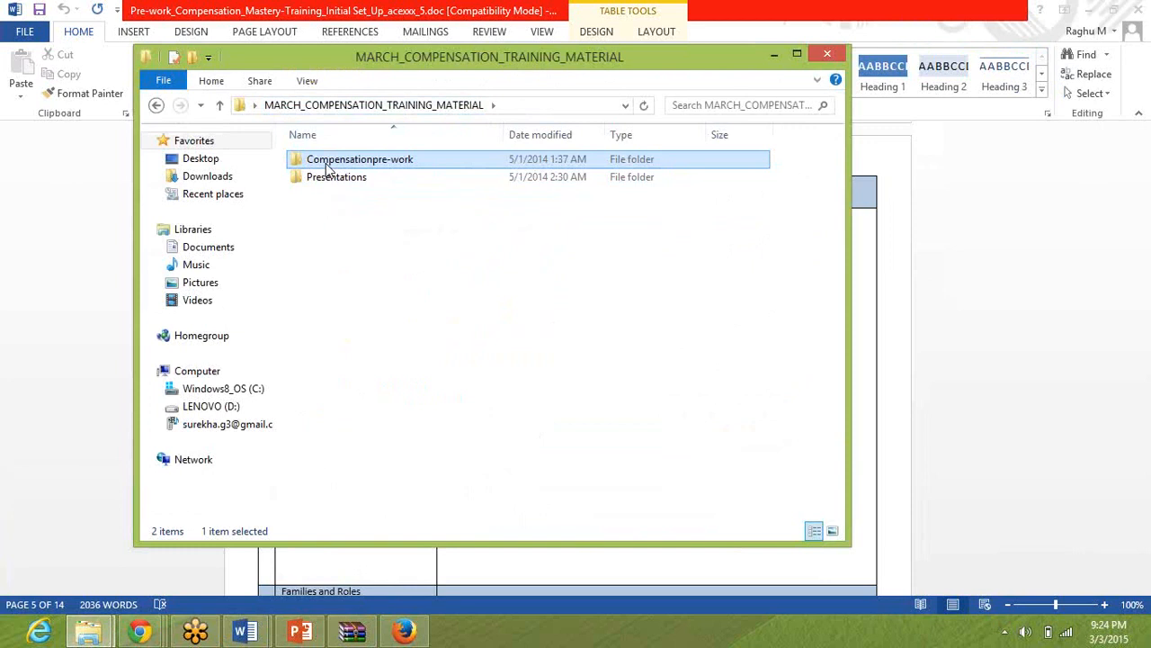
{"action": "double_click", "coordinate": [328, 162]}
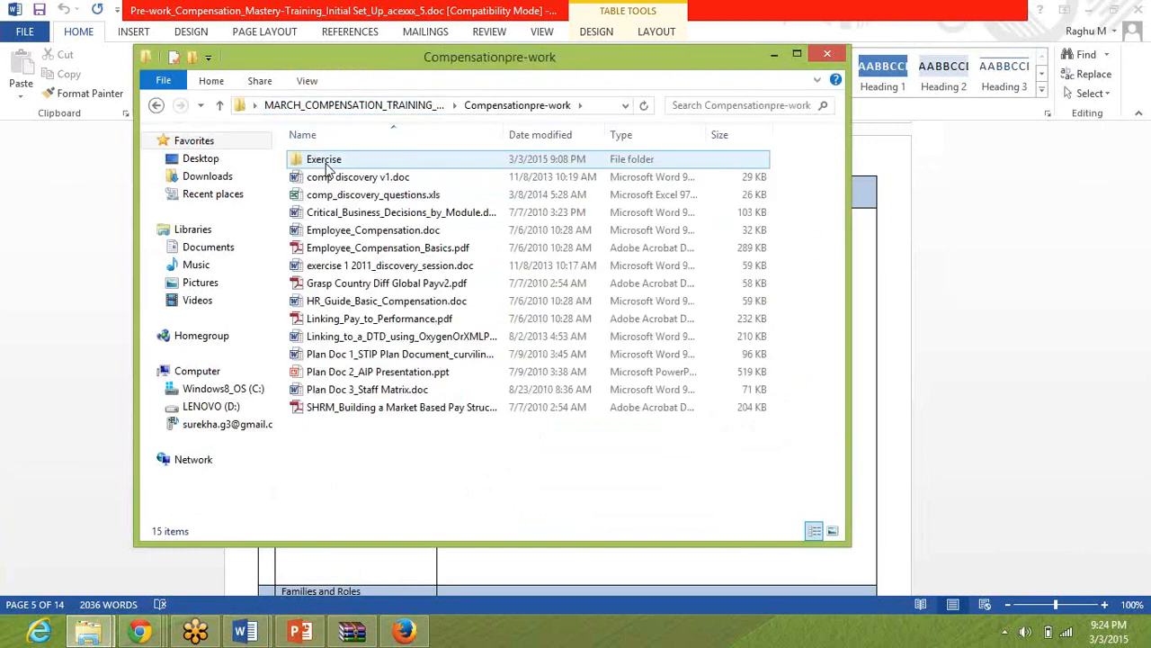
{"action": "double_click", "coordinate": [329, 160]}
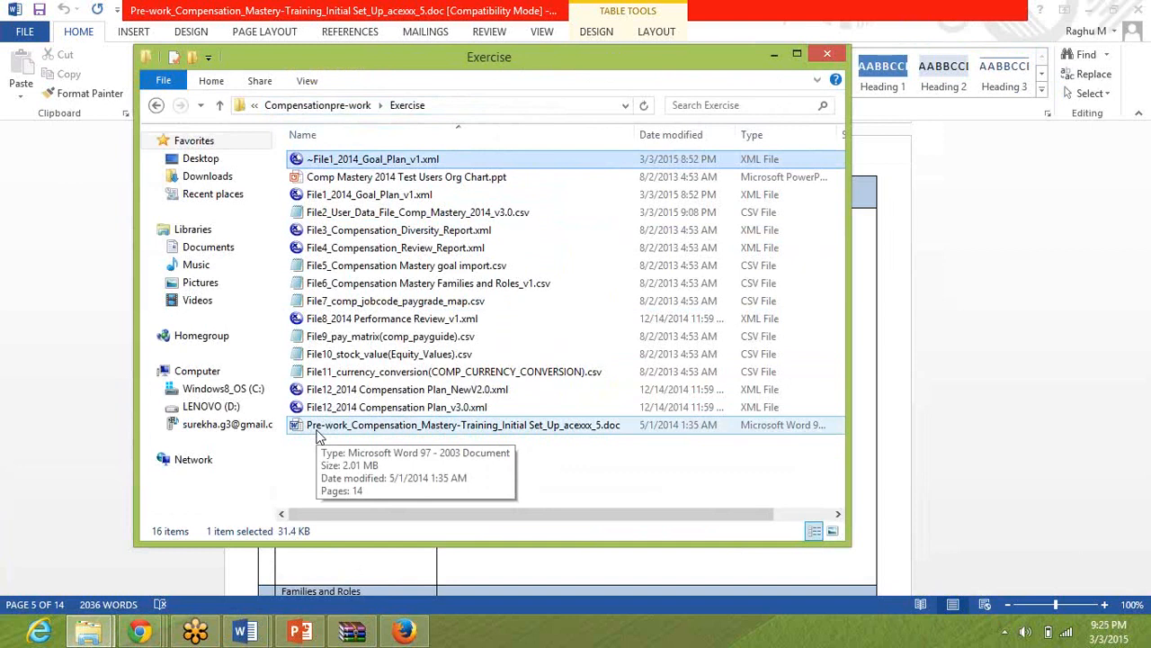
{"action": "left_click", "coordinate": [323, 107]}
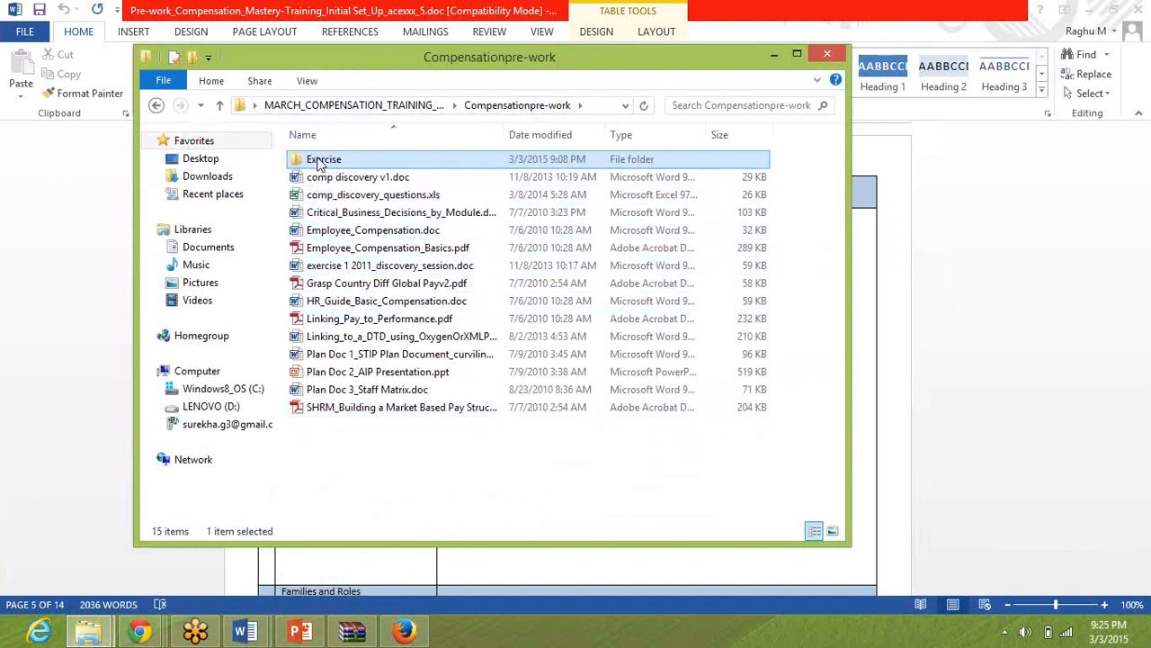
{"action": "left_click", "coordinate": [320, 164]}
{"action": "left_click", "coordinate": [299, 166]}
{"action": "double_click", "coordinate": [300, 167]}
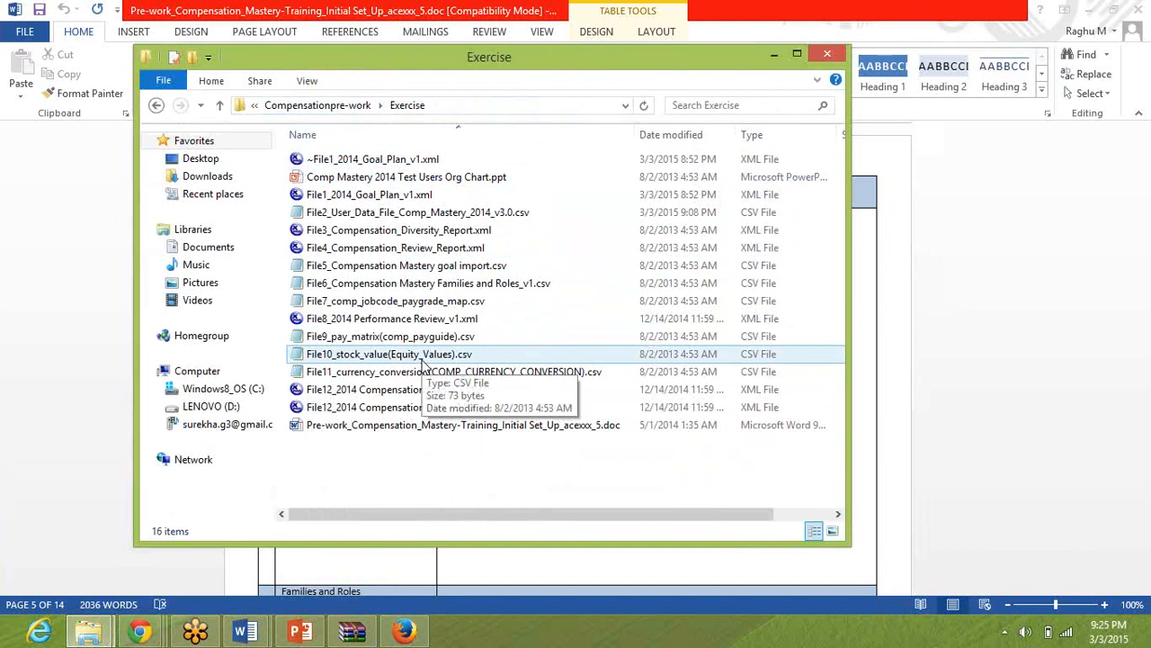
{"action": "left_click", "coordinate": [405, 429]}
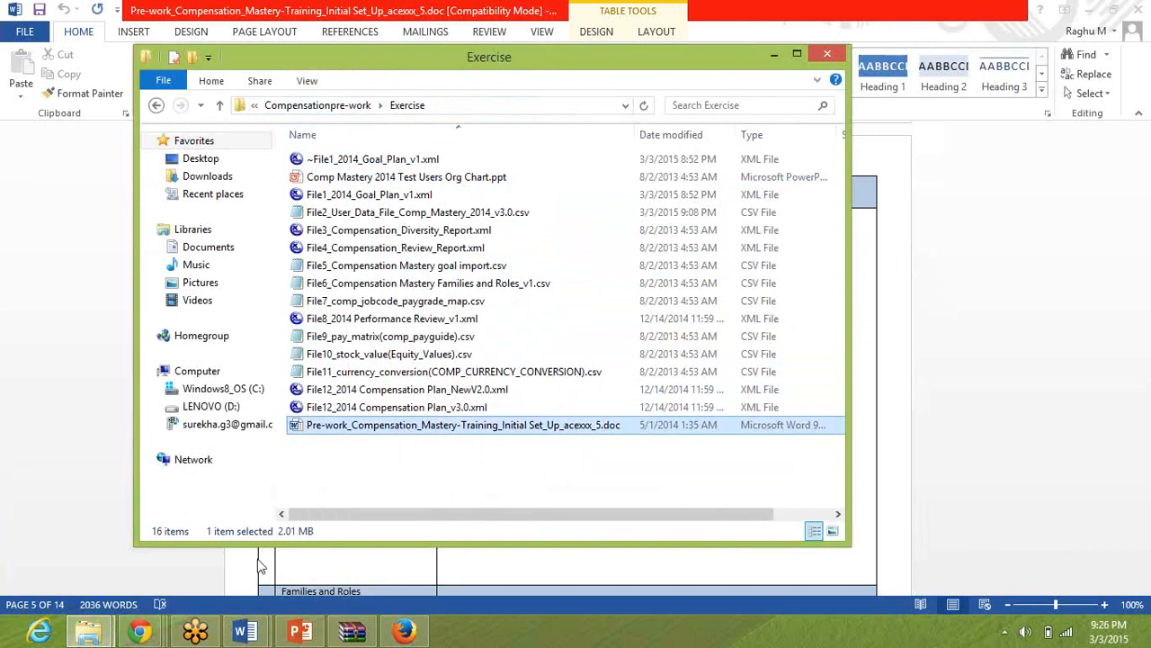
Switch to SuccessFactors in Firefox, return to the Administration Tools home page and open Reset User Passwords.
{"action": "left_click", "coordinate": [404, 632]}
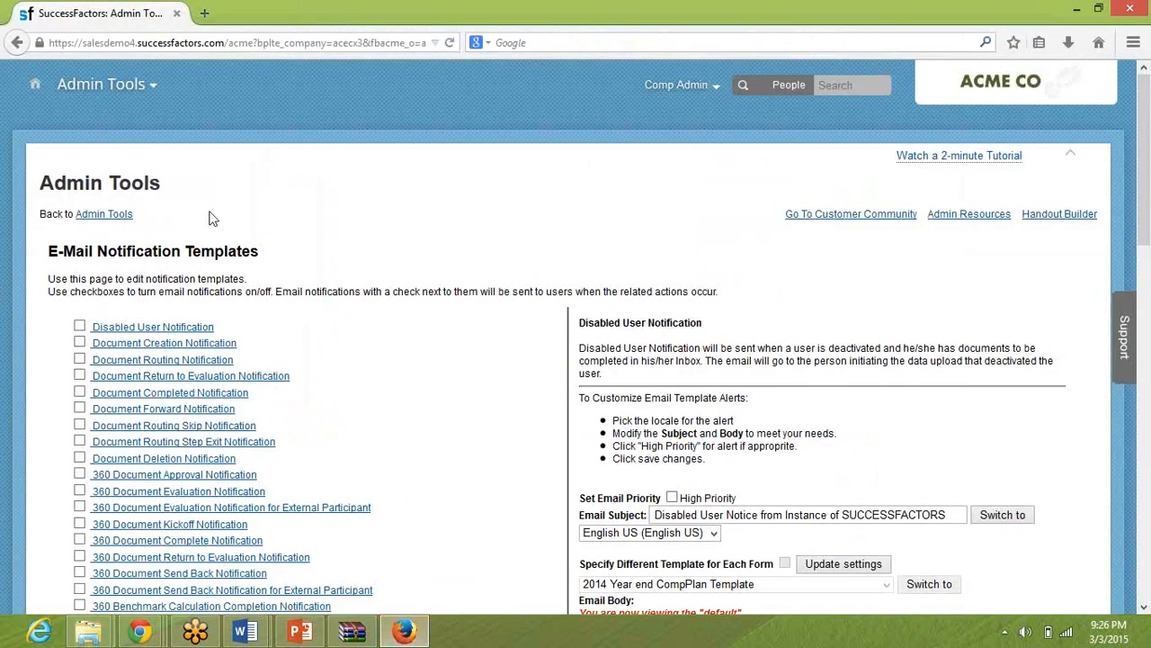
{"action": "left_click", "coordinate": [120, 217]}
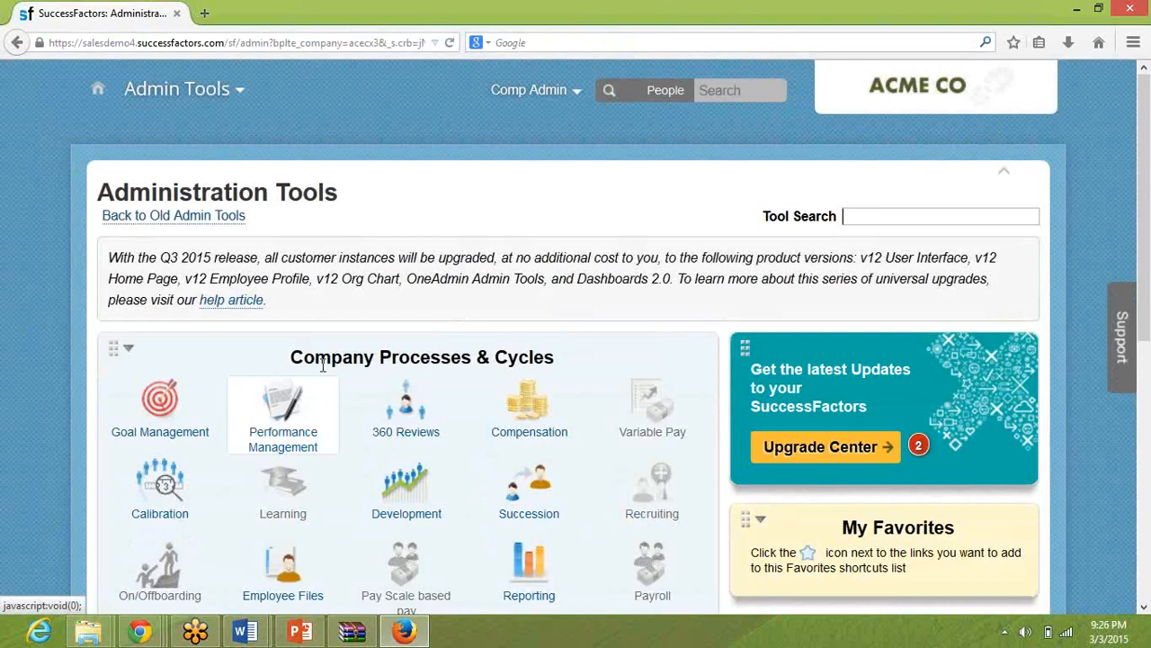
{"action": "scroll", "coordinate": [398, 261], "scroll_direction": "down", "scroll_amount": 3}
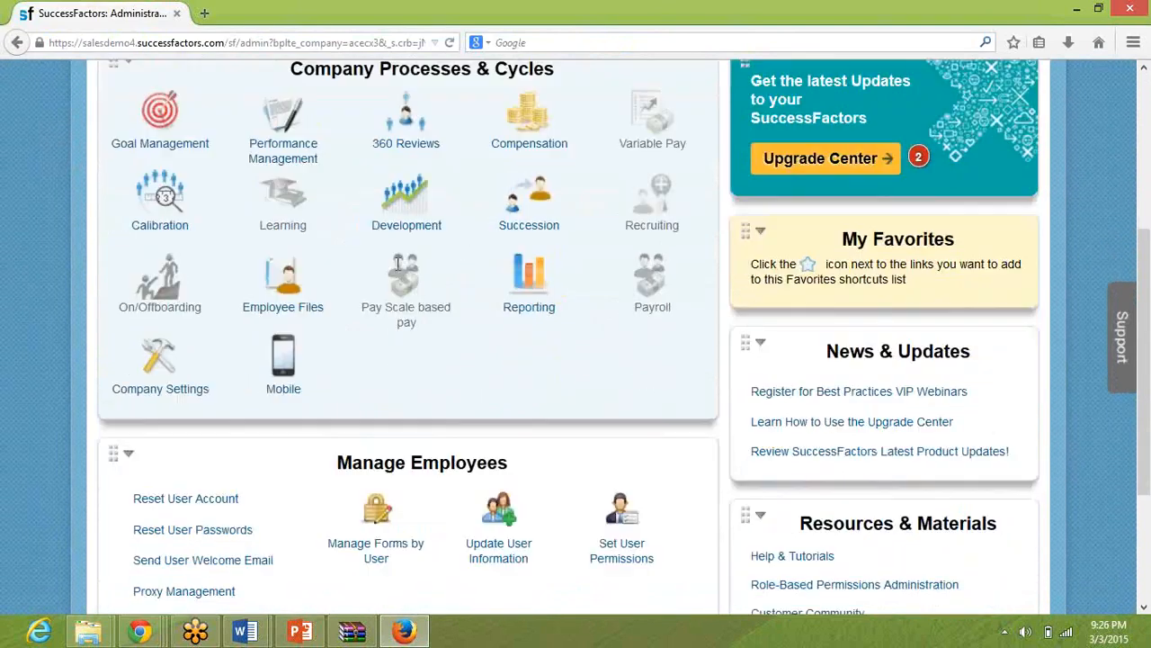
{"action": "left_click", "coordinate": [221, 528]}
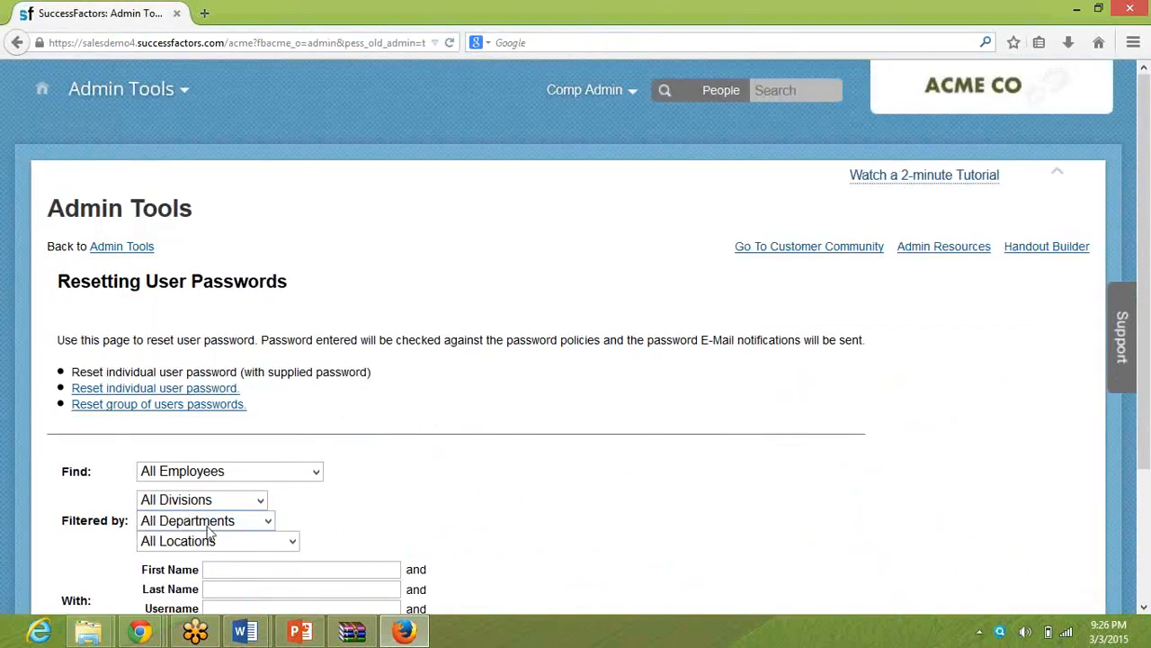
Search all employees for the test user by first name.
{"action": "left_click", "coordinate": [219, 568]}
{"action": "type", "text": "sailaja"}
{"action": "key", "text": "Return"}
{"action": "key", "text": "Tab"}
{"action": "key", "text": "Tab"}
{"action": "key", "text": "Tab"}
{"action": "key", "text": "Tab"}
{"action": "key", "text": "Tab"}
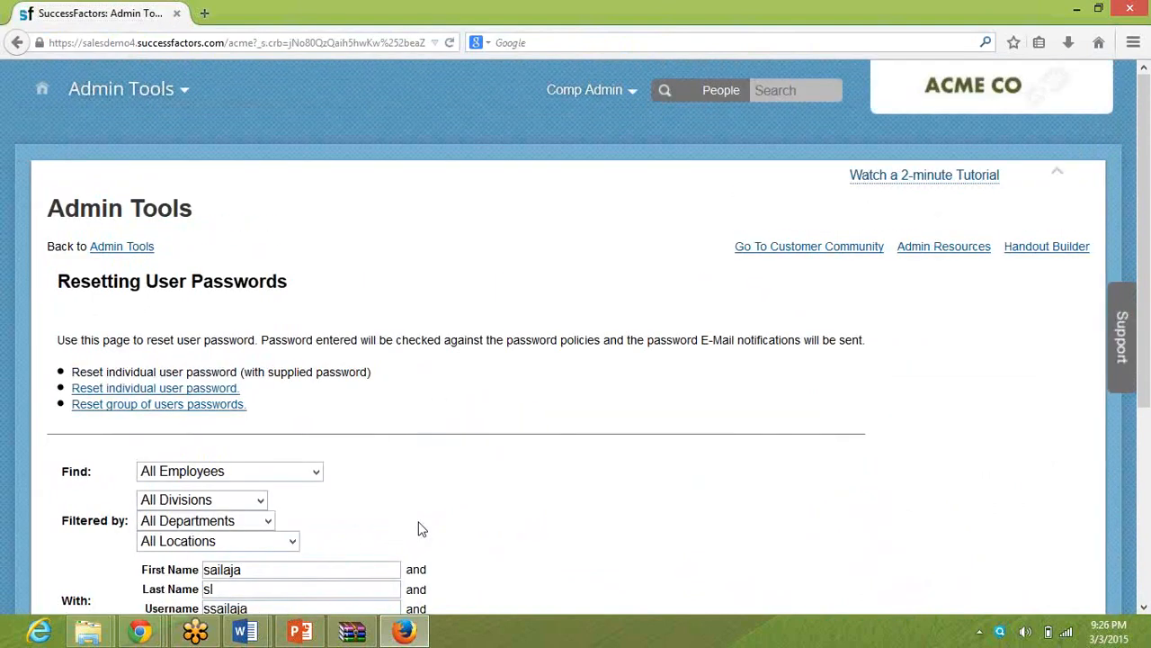
{"action": "scroll", "coordinate": [419, 529], "scroll_direction": "down", "scroll_amount": 5}
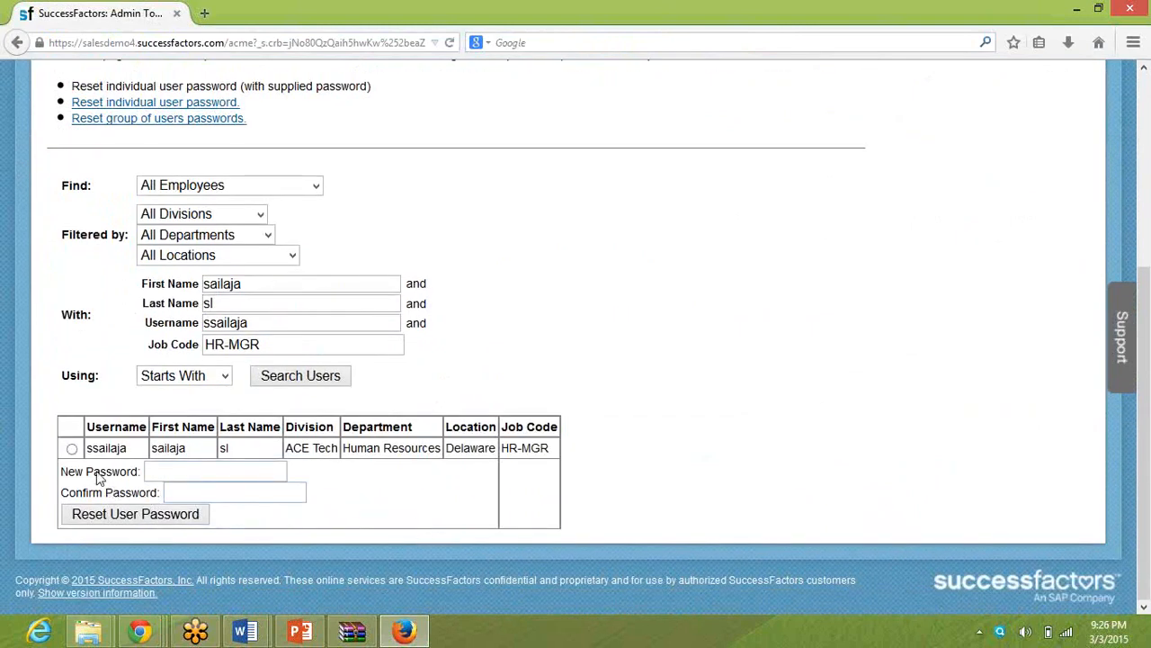
Select the found user, enter and confirm the new password, and reset the user's password.
{"action": "left_click", "coordinate": [72, 448]}
{"action": "left_click", "coordinate": [167, 474]}
{"action": "type", "text": "********"}
{"action": "key", "text": "Tab"}
{"action": "type", "text": "***"}
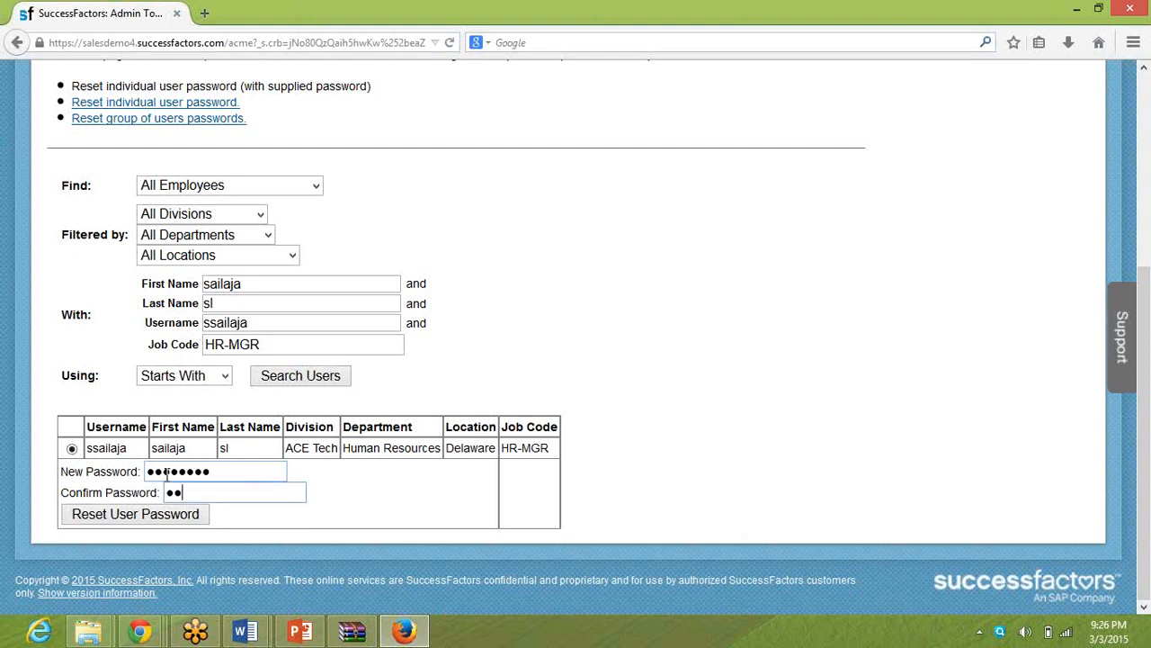
{"action": "type", "text": "*****"}
{"action": "key", "text": "Tab"}
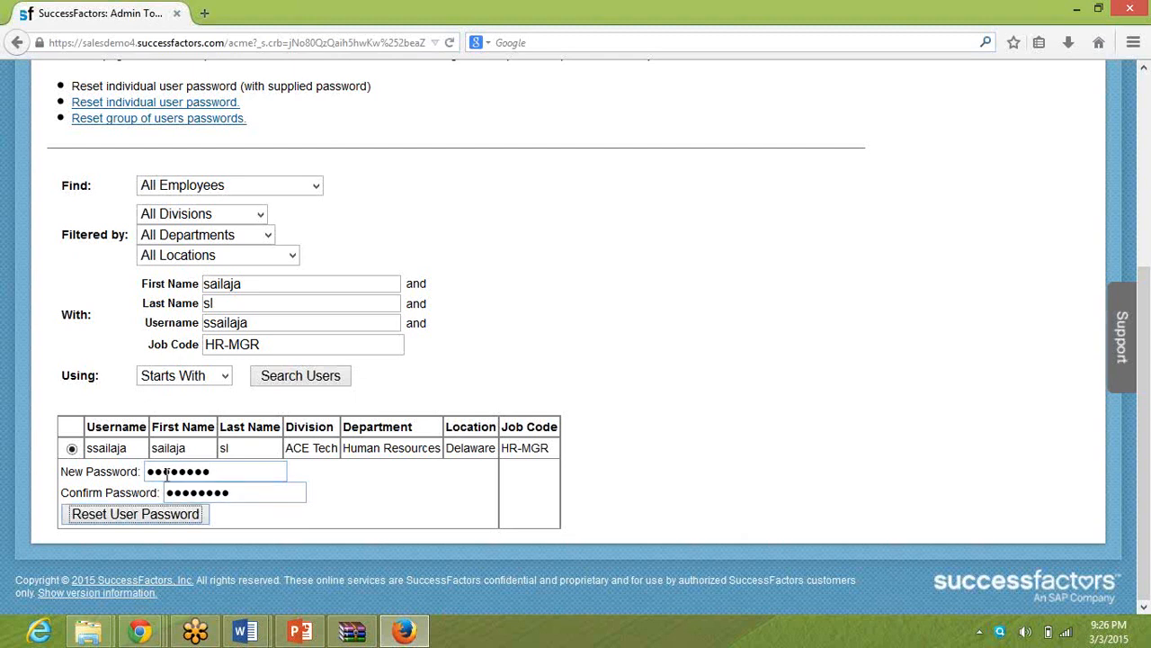
{"action": "key", "text": "Return"}
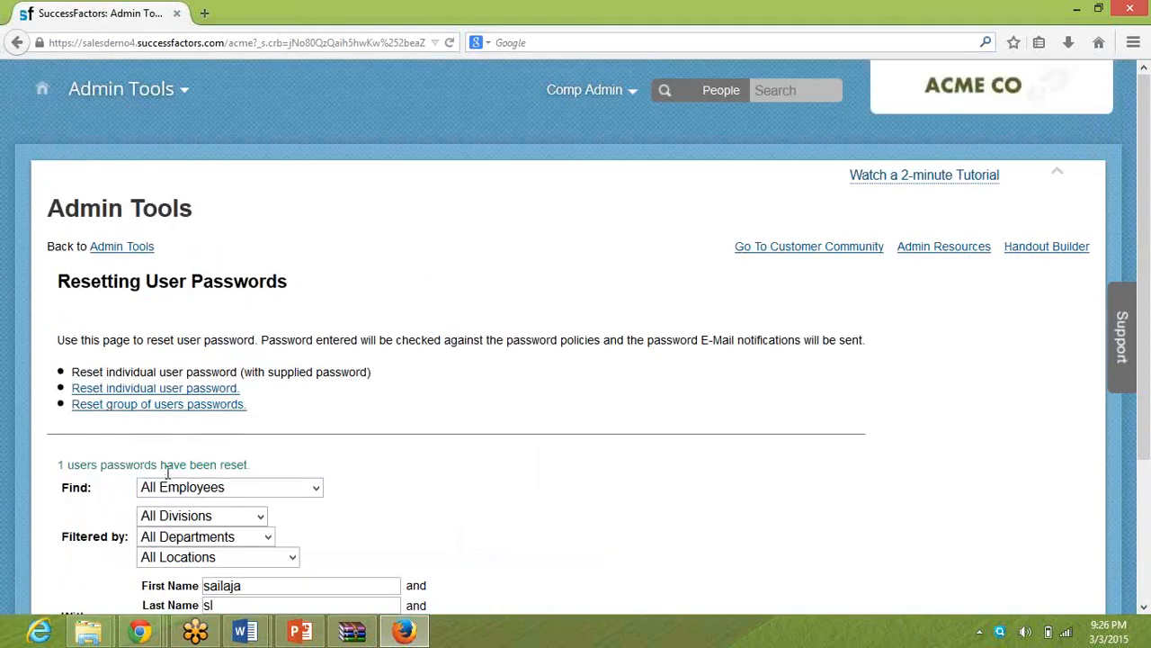
{"action": "triple_click", "coordinate": [171, 465]}
{"action": "left_click", "coordinate": [578, 501]}
{"action": "scroll", "coordinate": [578, 501], "scroll_direction": "down", "scroll_amount": 3}
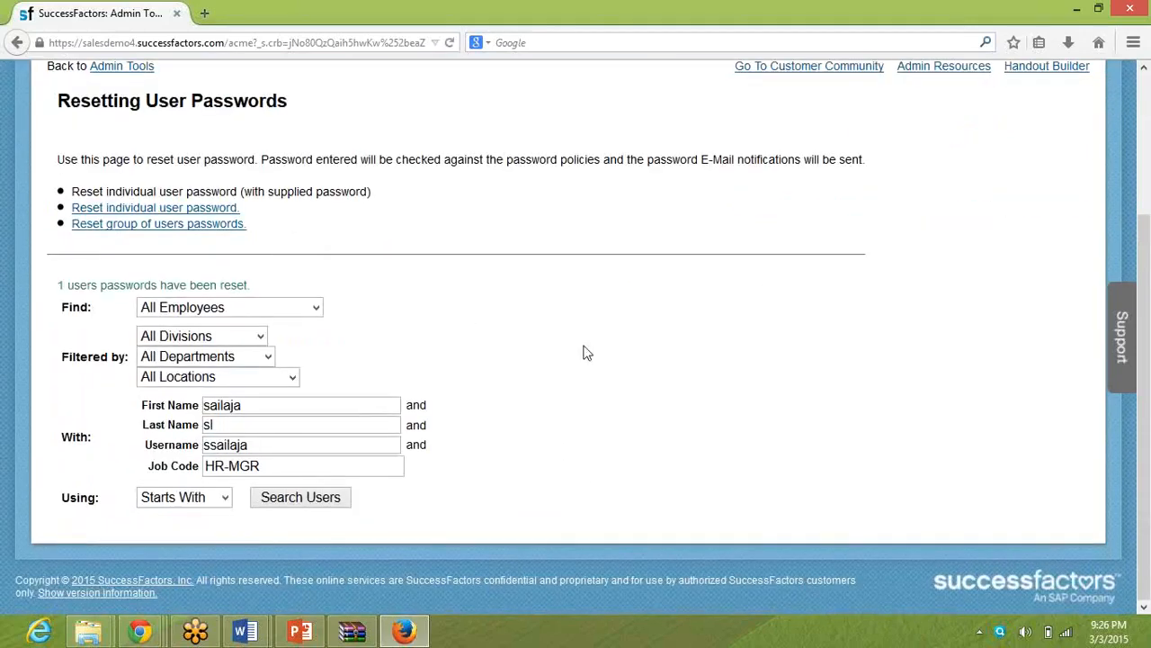
Type the password as plain text in the Job Code field to show it, and clear the field.
{"action": "key", "text": "super"}
{"action": "left_click", "coordinate": [493, 400]}
{"action": "left_click", "coordinate": [273, 465]}
{"action": "key", "text": "ctrl+a"}
{"action": "type", "text": "SF@12345"}
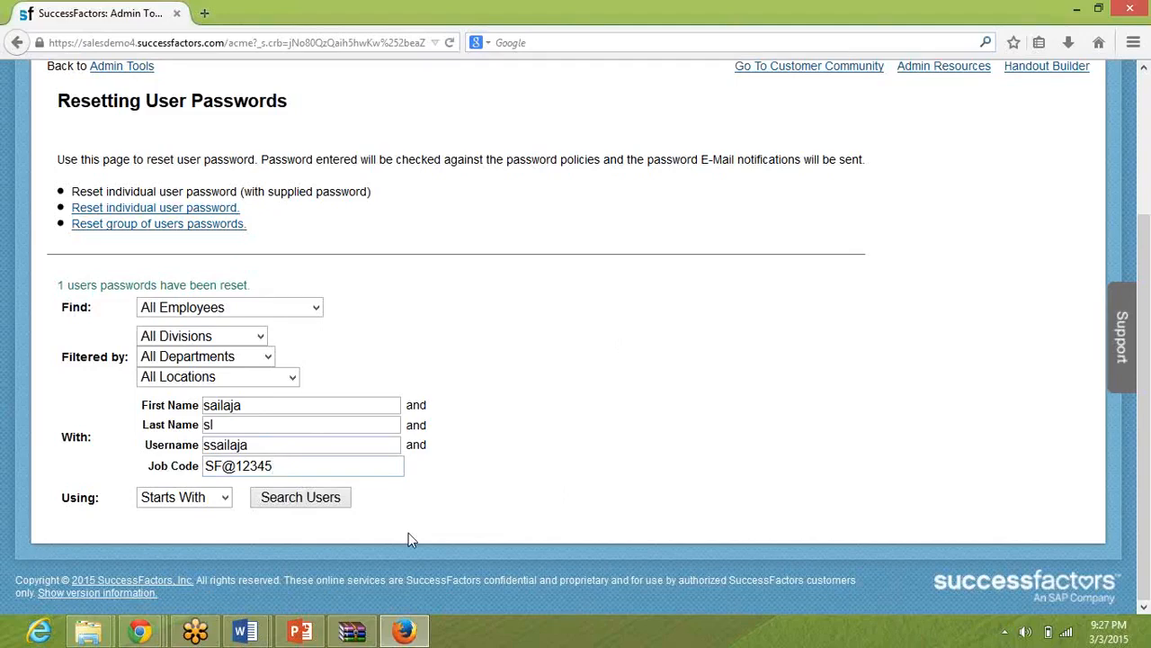
{"action": "key", "text": "BackSpace"}
{"action": "key", "text": "BackSpace"}
{"action": "key", "text": "BackSpace"}
{"action": "key", "text": "BackSpace"}
{"action": "key", "text": "BackSpace"}
{"action": "key", "text": "BackSpace"}
{"action": "key", "text": "BackSpace"}
{"action": "key", "text": "BackSpace"}
{"action": "left_click", "coordinate": [939, 221]}
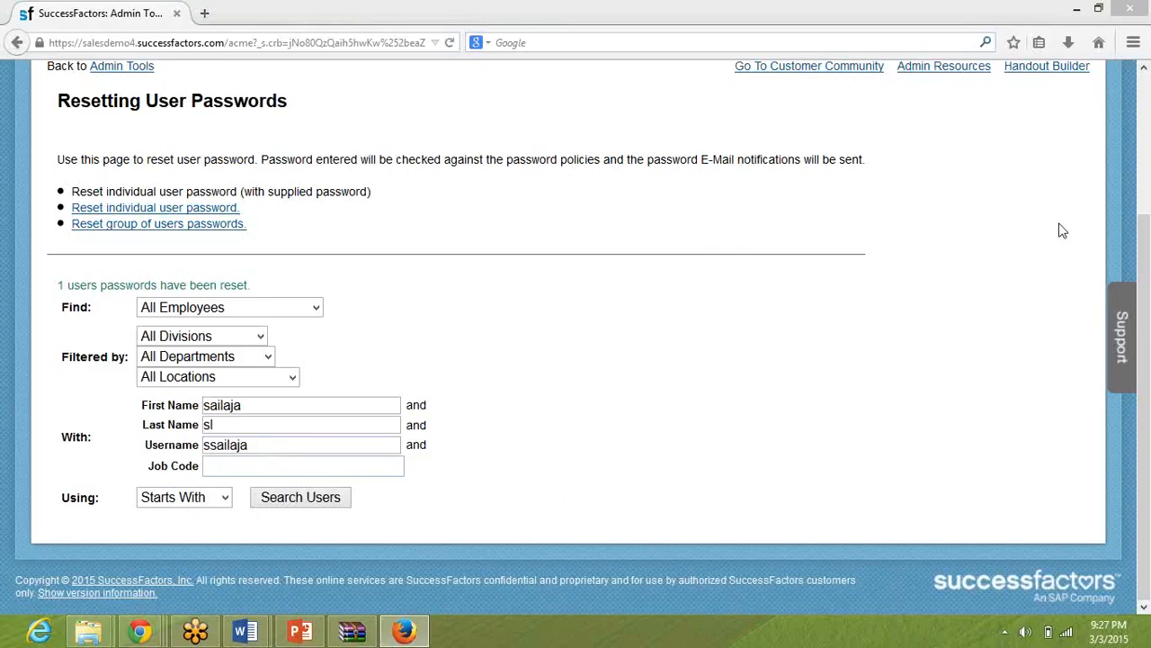
{"action": "double_click", "coordinate": [772, 161]}
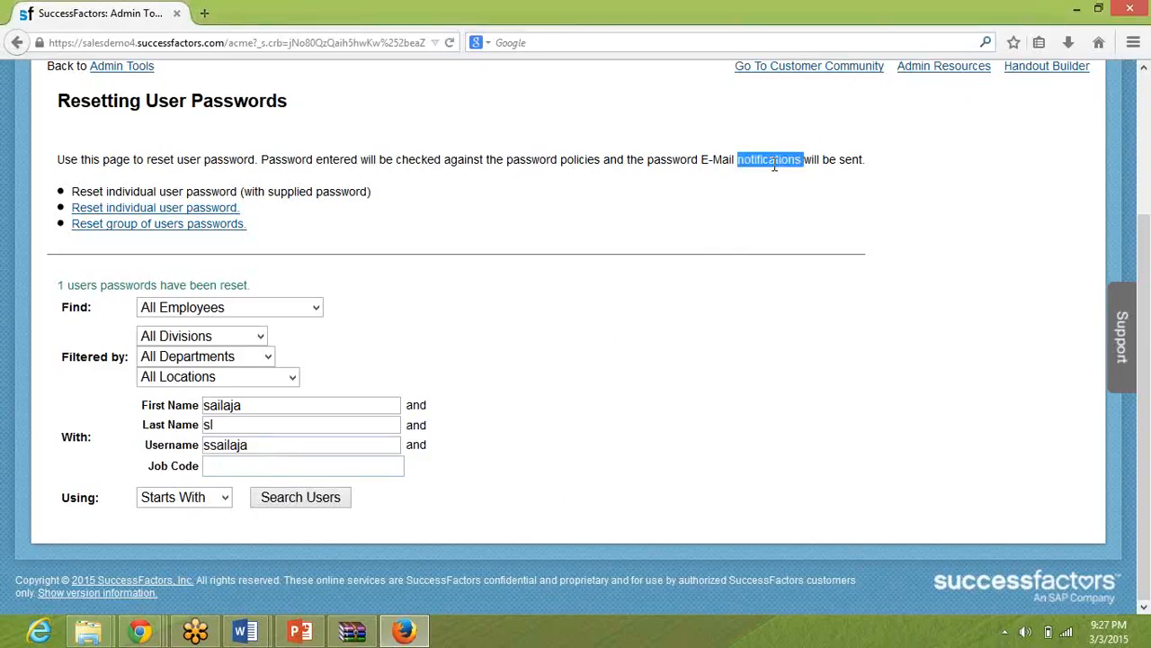
{"action": "left_click", "coordinate": [799, 276]}
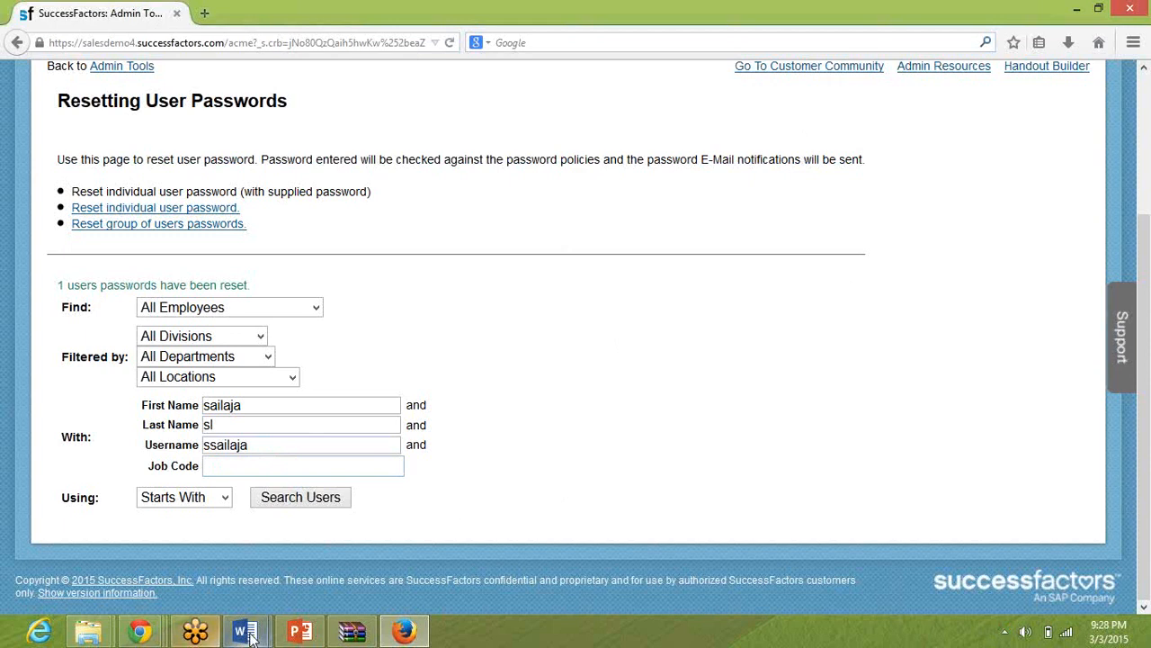
Switch to Document1 in Word and delete all of its text.
{"action": "mouse_move", "coordinate": [251, 636]}
{"action": "left_click", "coordinate": [305, 544]}
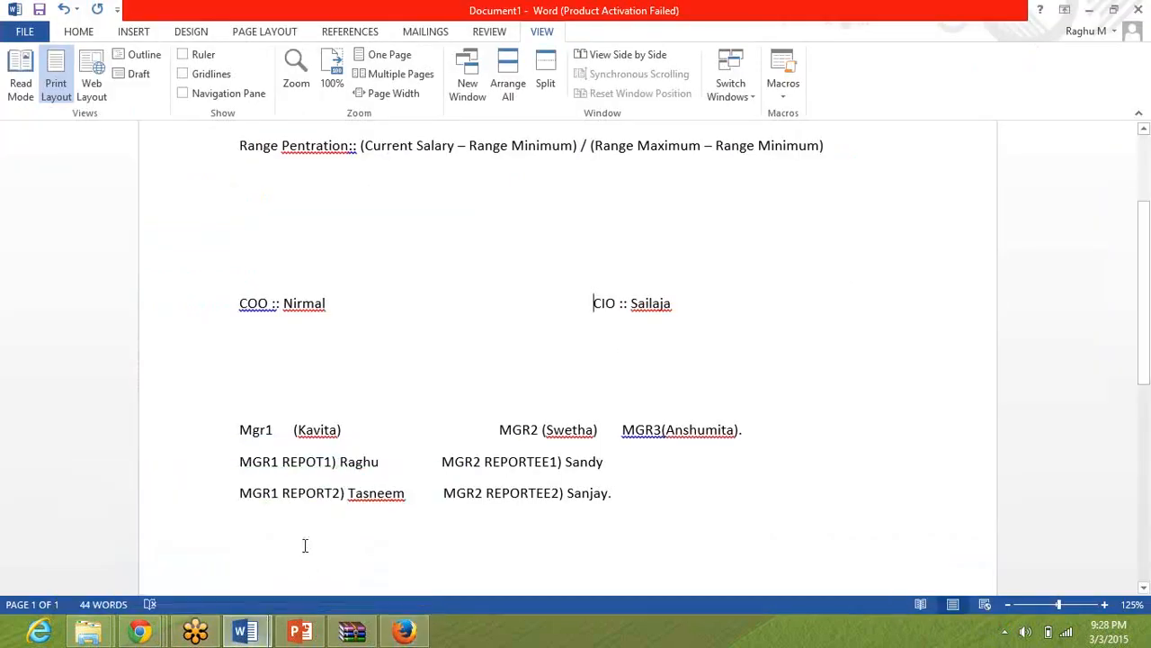
{"action": "key", "text": "ctrl+a"}
{"action": "key", "text": "Delete"}
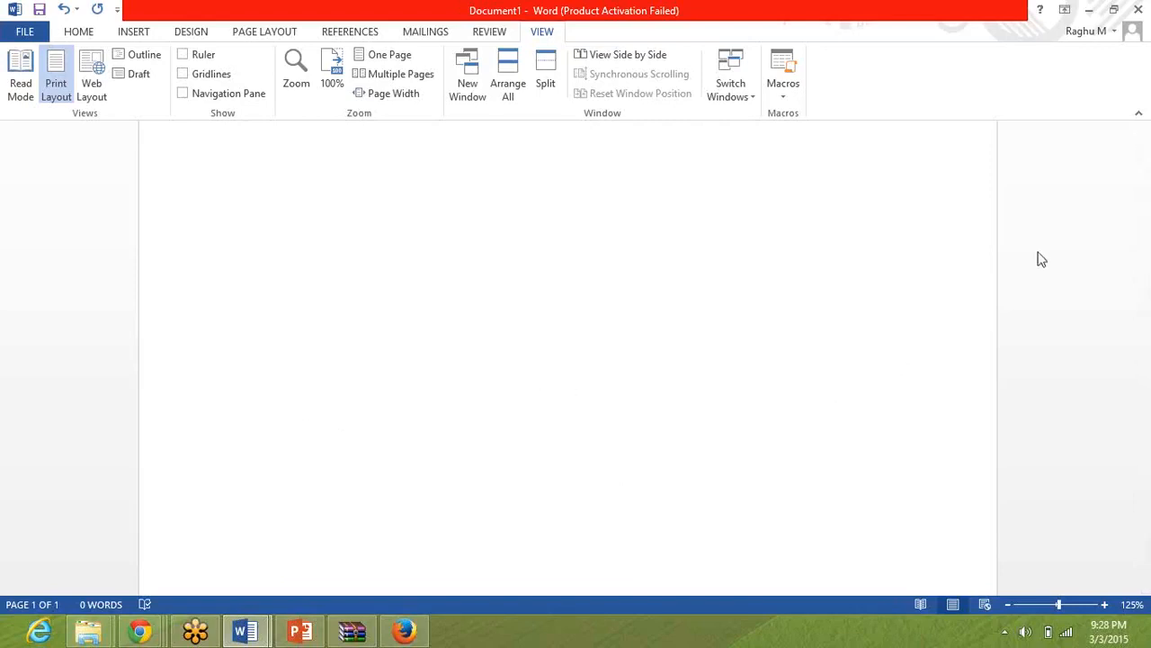
{"action": "left_click", "coordinate": [1140, 279]}
{"action": "left_click", "coordinate": [1088, 8]}
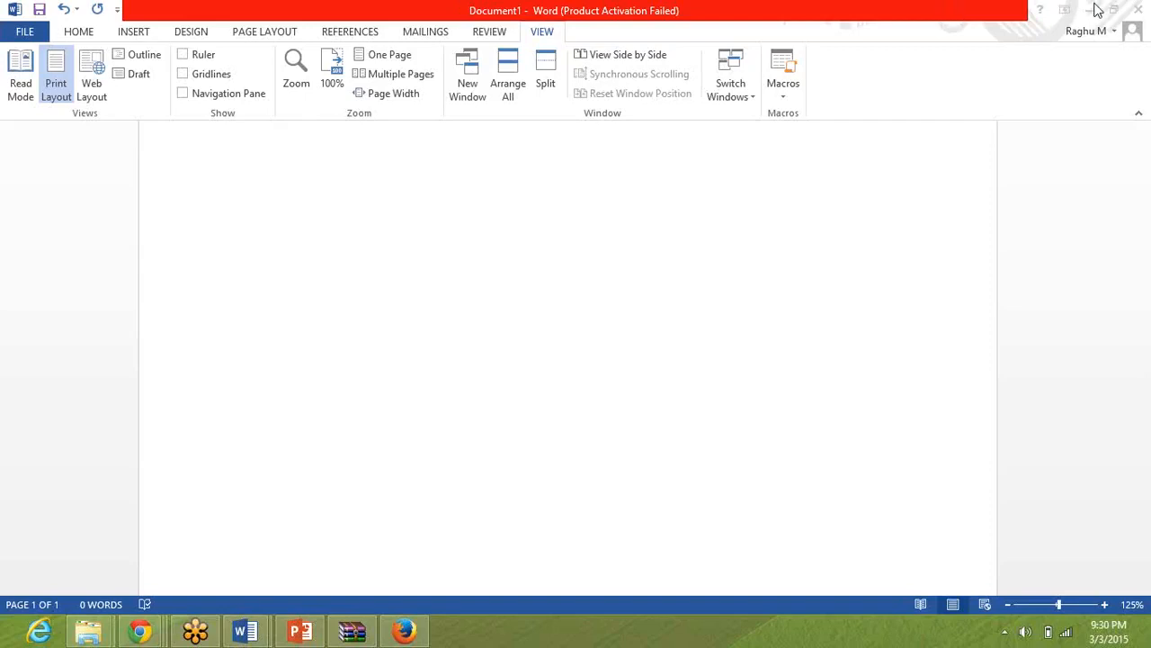
{"action": "key", "text": "super+c"}
{"action": "scroll", "coordinate": [599, 281], "scroll_direction": "up", "scroll_amount": 2}
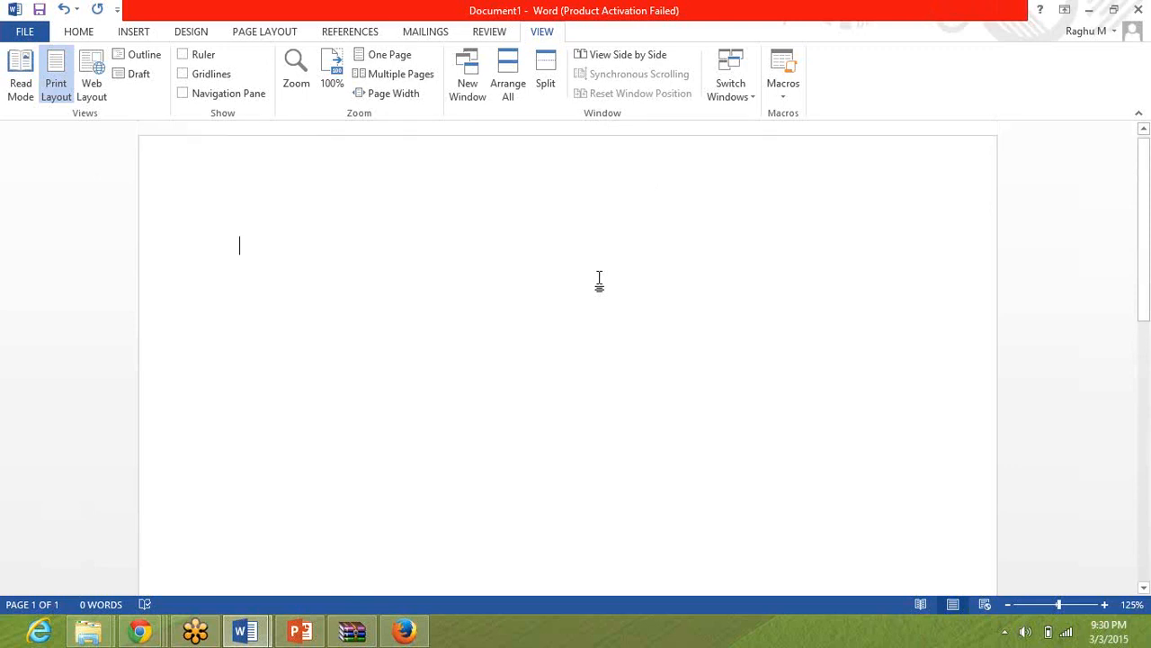
{"action": "scroll", "coordinate": [599, 280], "scroll_direction": "down", "scroll_amount": 8}
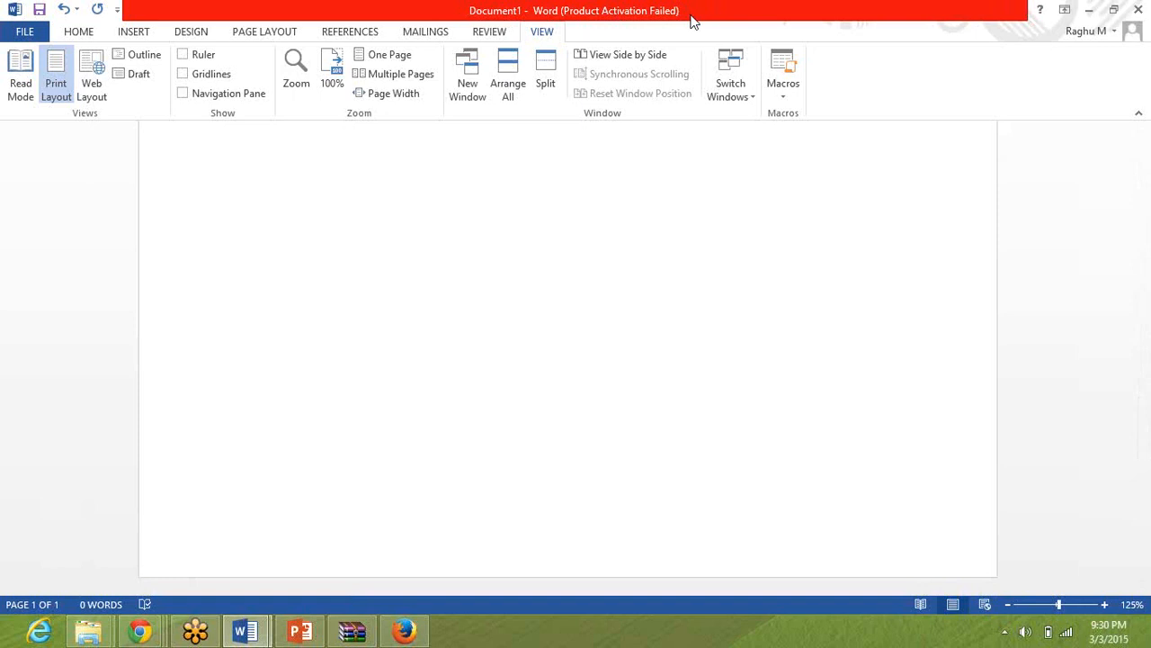
Return to the browser and close the WinRAR window that has COMPENSATION_TRAINING_MATERIAL.rar open.
{"action": "key", "text": "alt+Tab"}
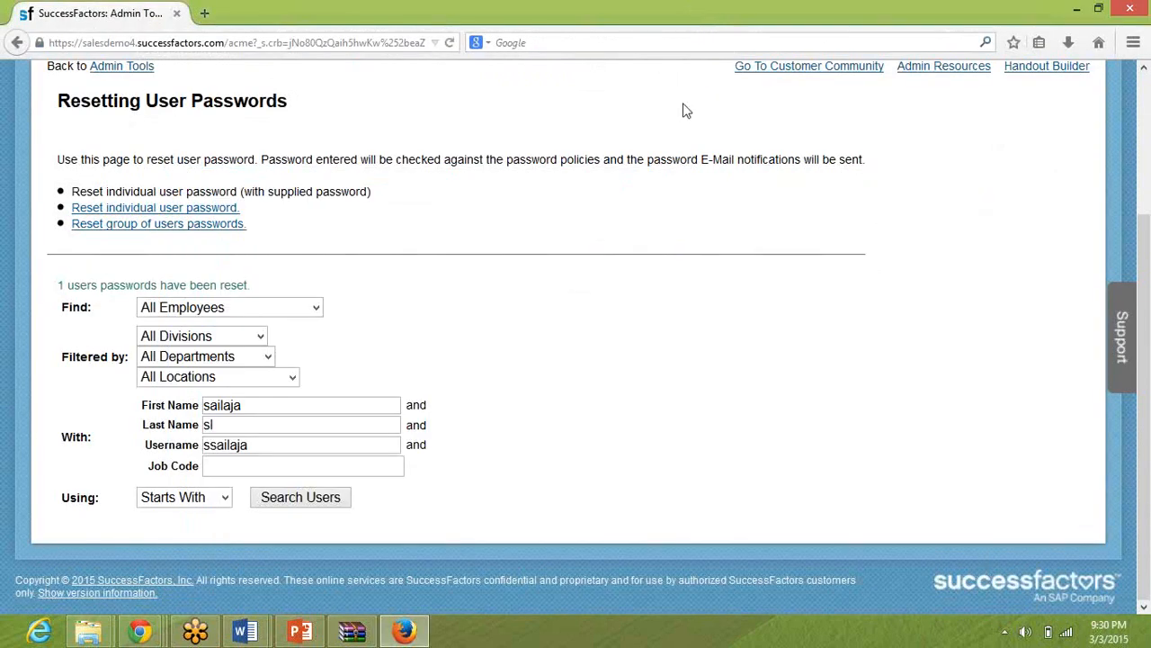
{"action": "left_click", "coordinate": [350, 632]}
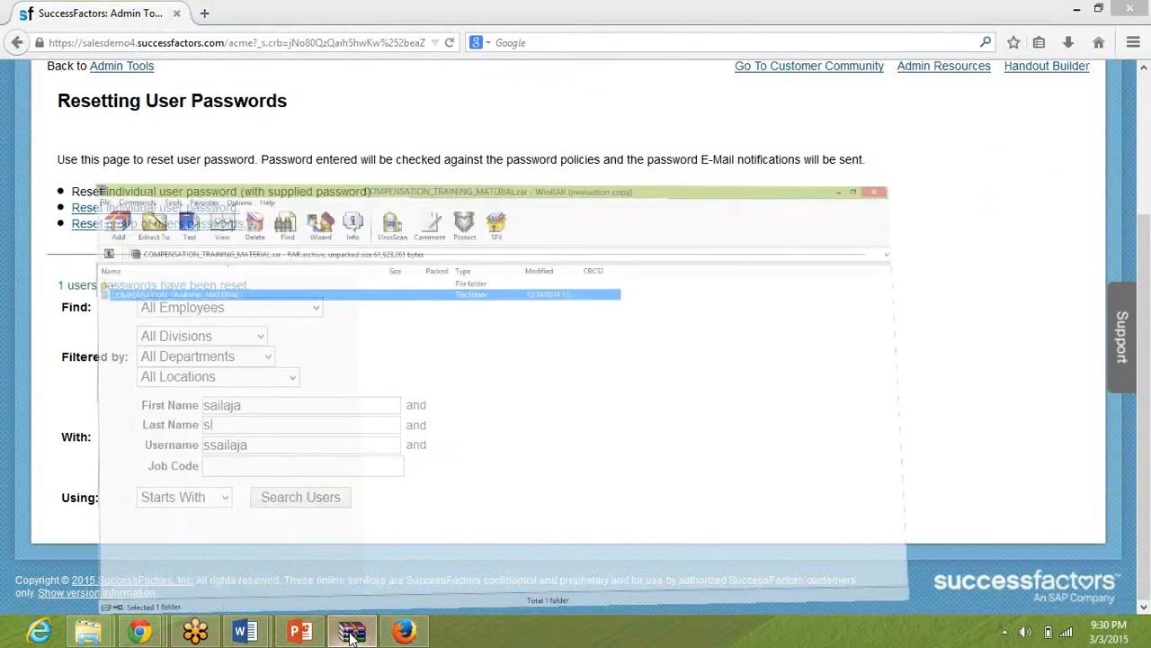
{"action": "right_click", "coordinate": [350, 632]}
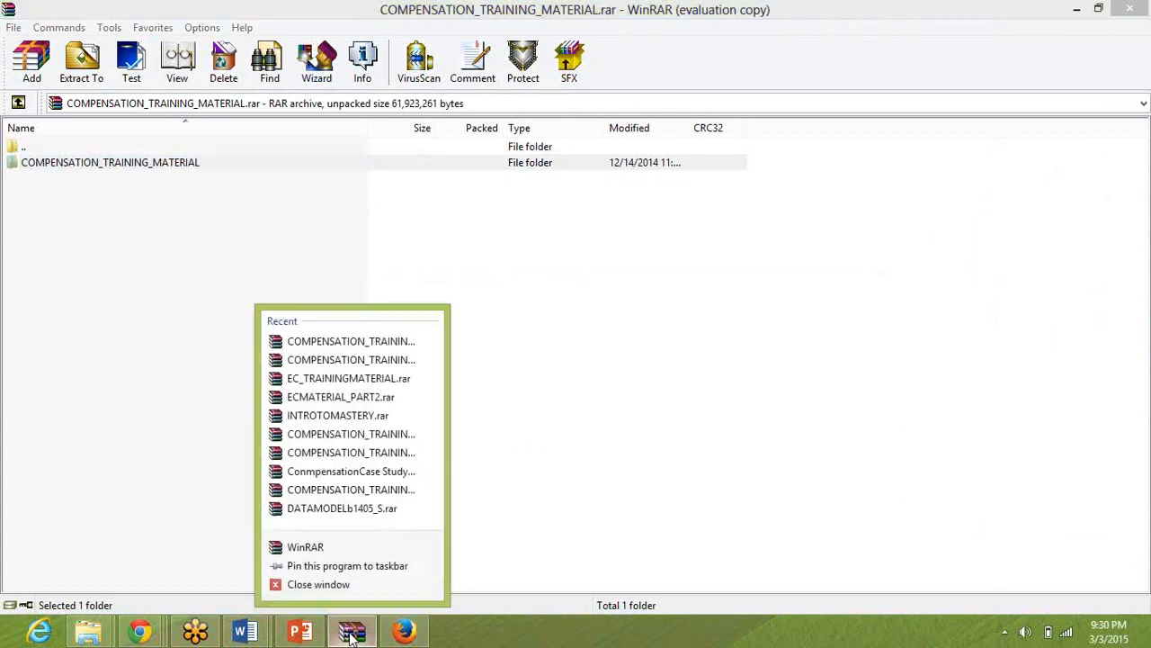
{"action": "left_click", "coordinate": [323, 584]}
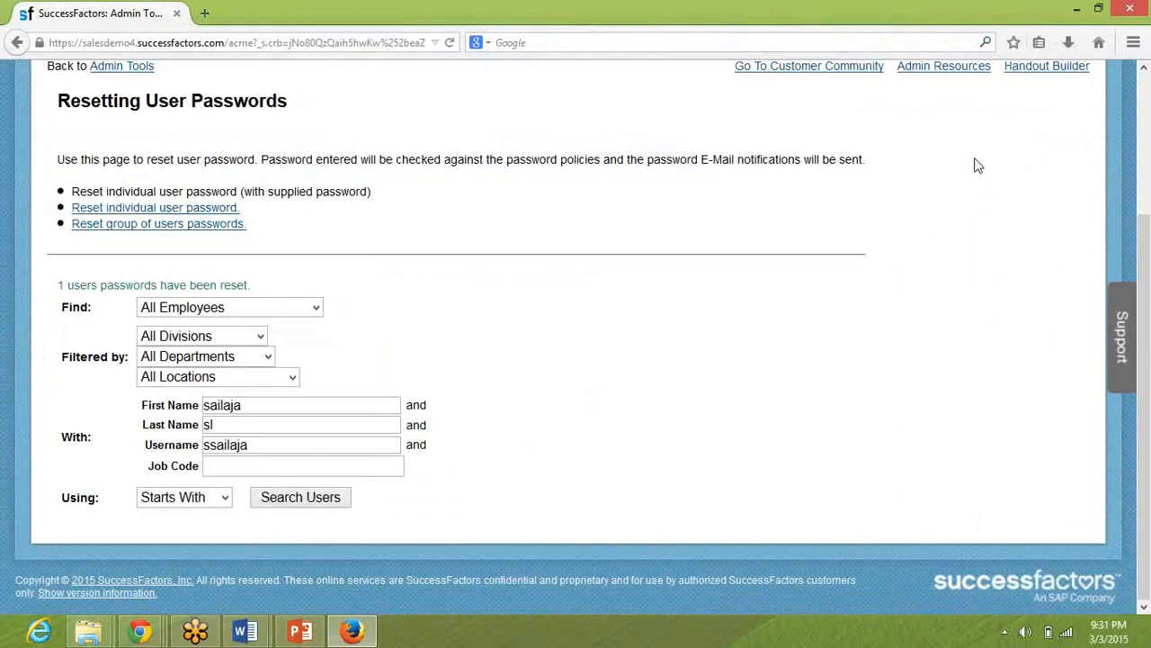
{"action": "key", "text": "super"}
{"action": "key", "text": "super"}
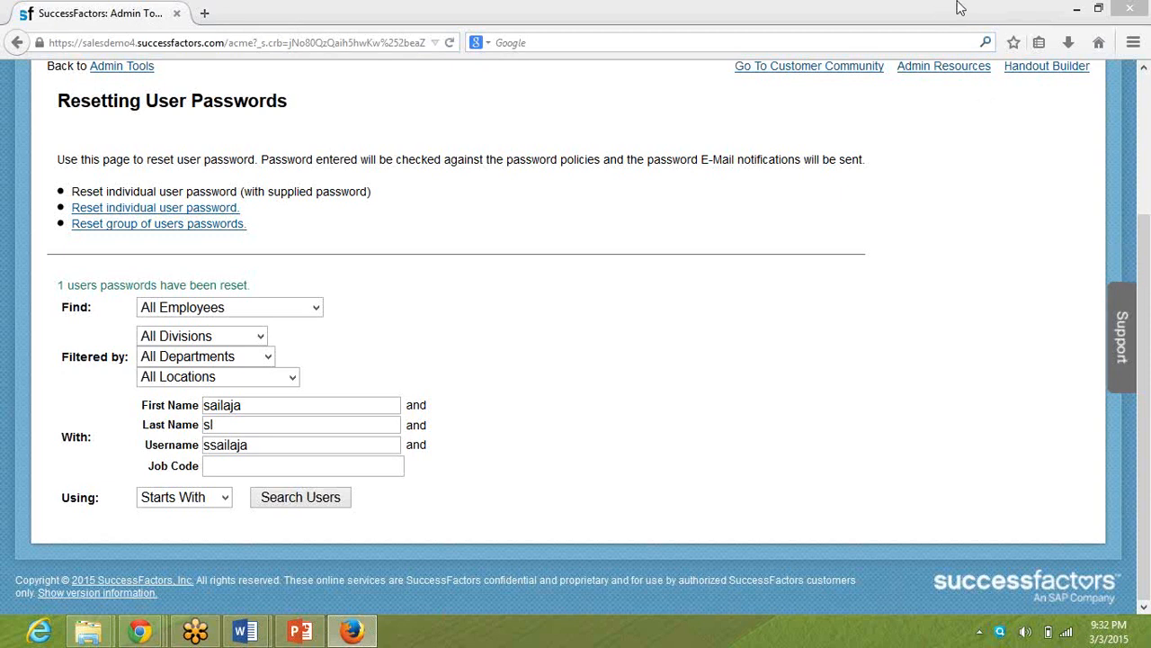
{"action": "left_click", "coordinate": [302, 632]}
{"action": "left_click", "coordinate": [302, 631]}
{"action": "left_click", "coordinate": [351, 632]}
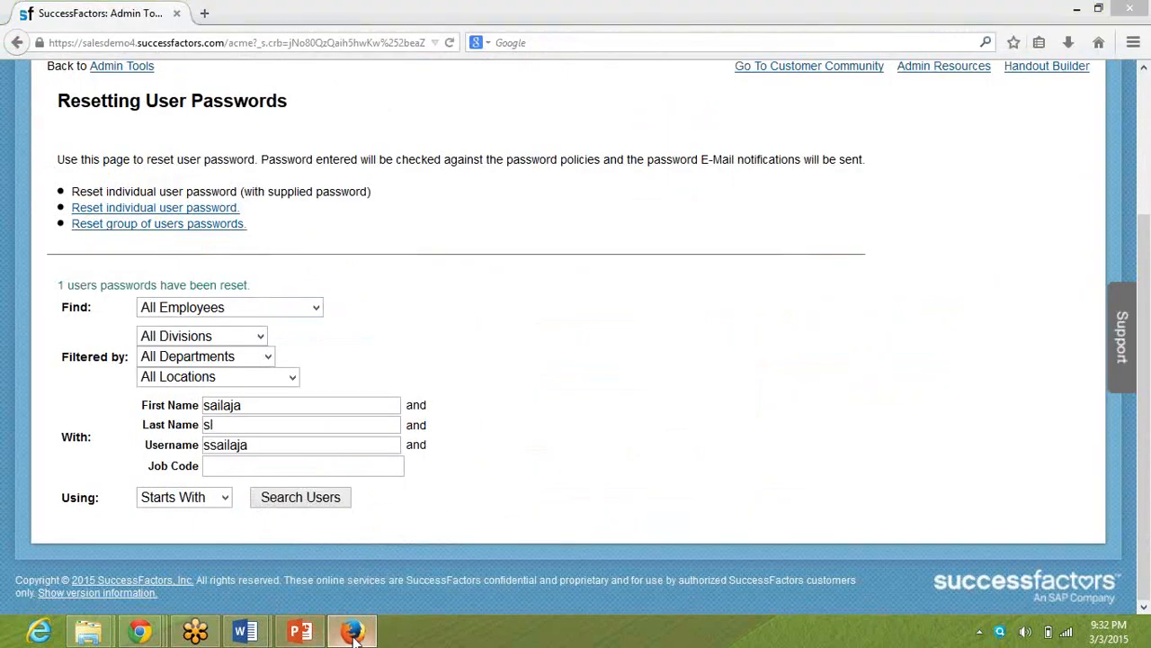
{"action": "left_click", "coordinate": [350, 631]}
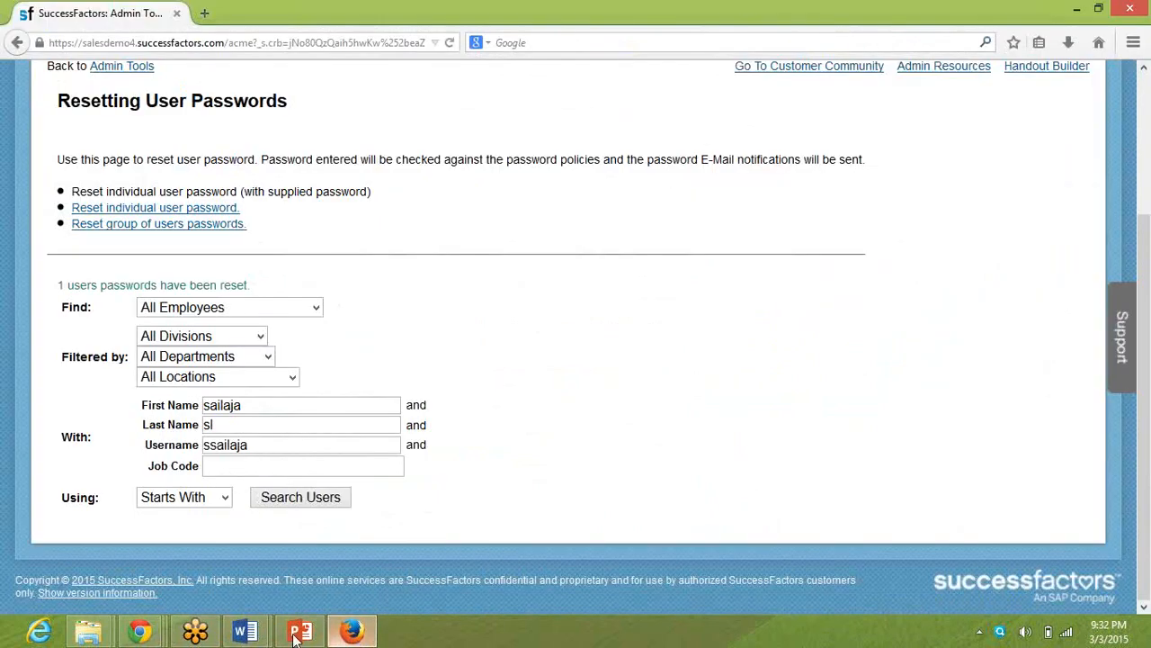
Switch to the Chrome window showing the SuccessFactors login page.
{"action": "mouse_move", "coordinate": [142, 631]}
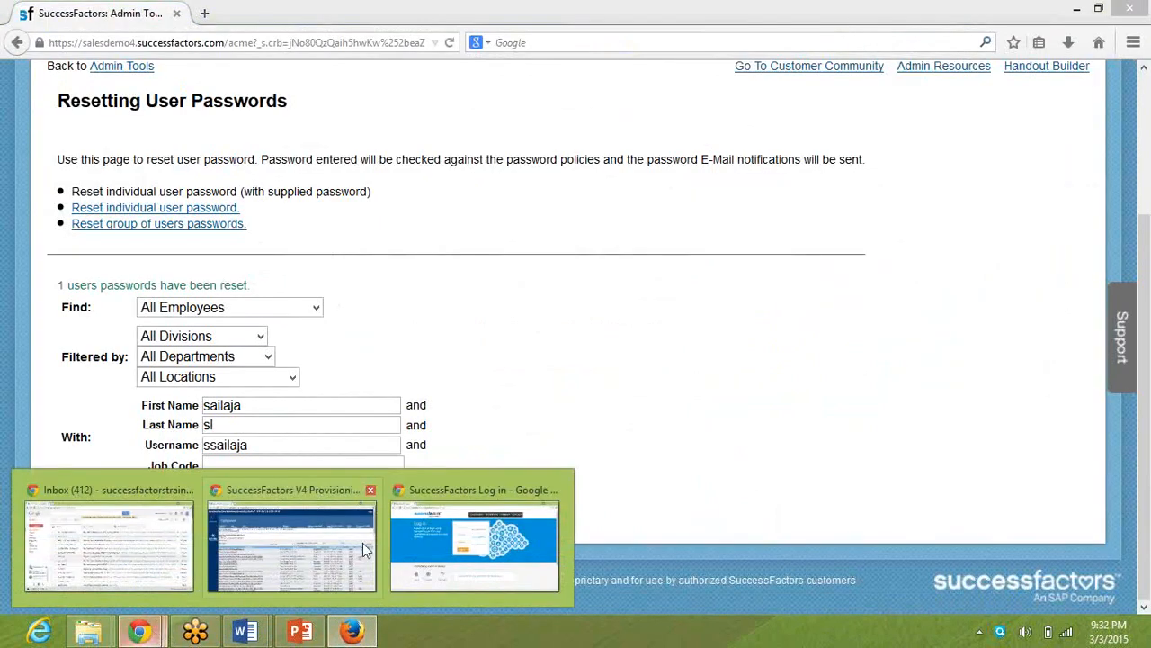
{"action": "left_click", "coordinate": [425, 545]}
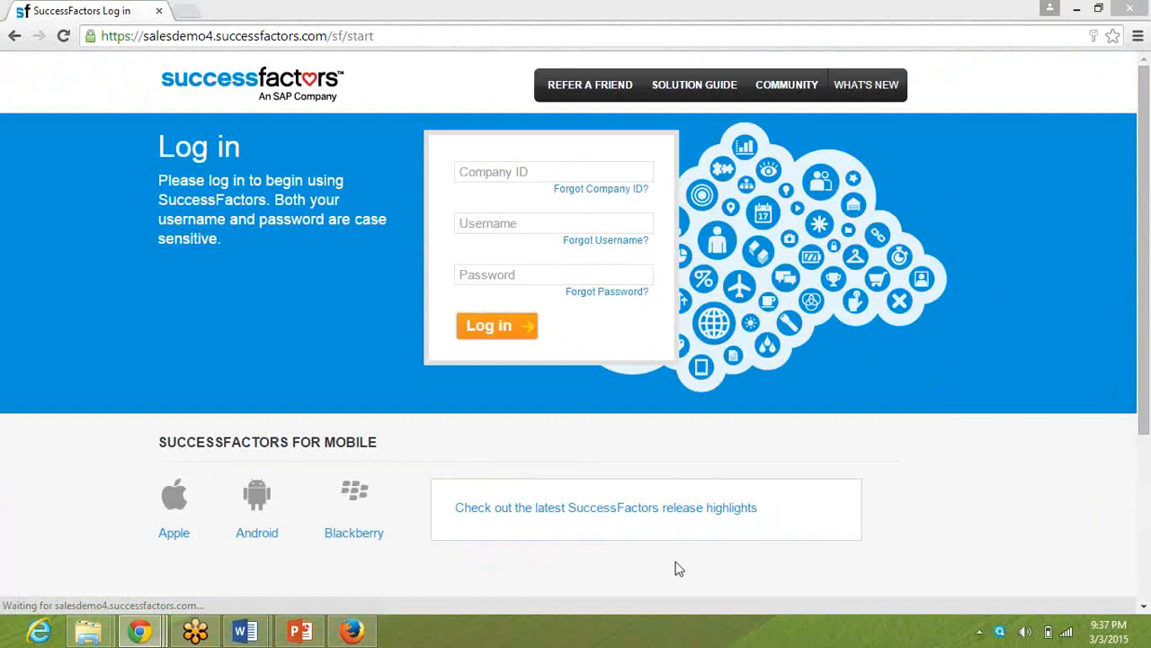
Show the desktop, clear the icon selection, and exit the online meeting.
{"action": "key", "text": "super+d"}
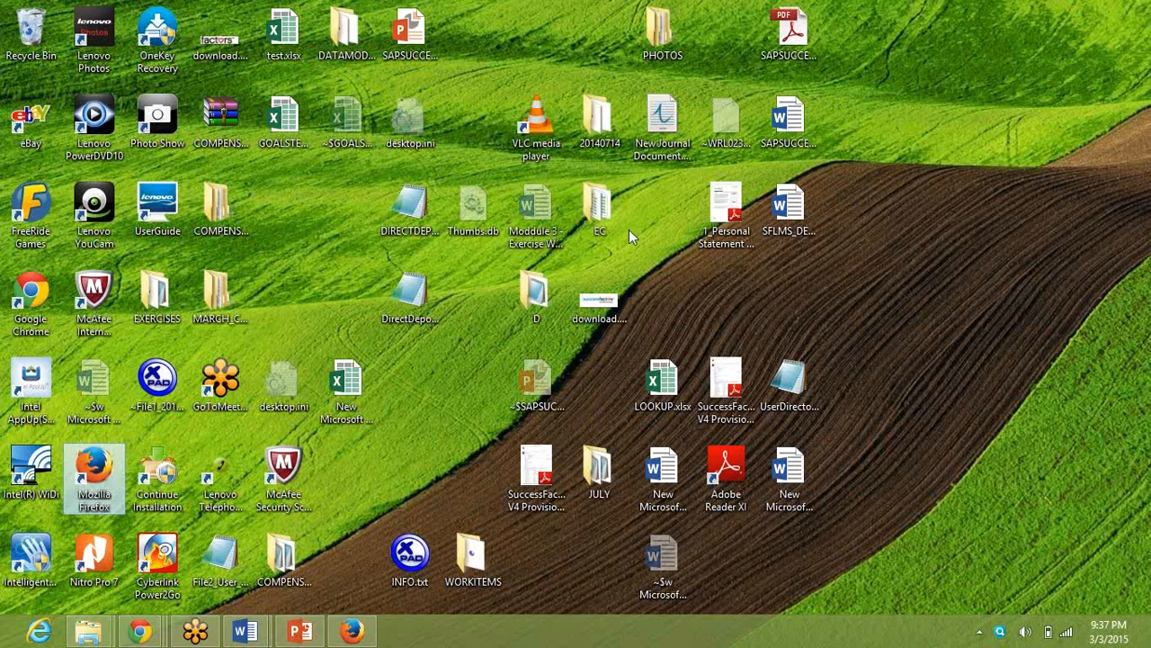
{"action": "left_click", "coordinate": [483, 225]}
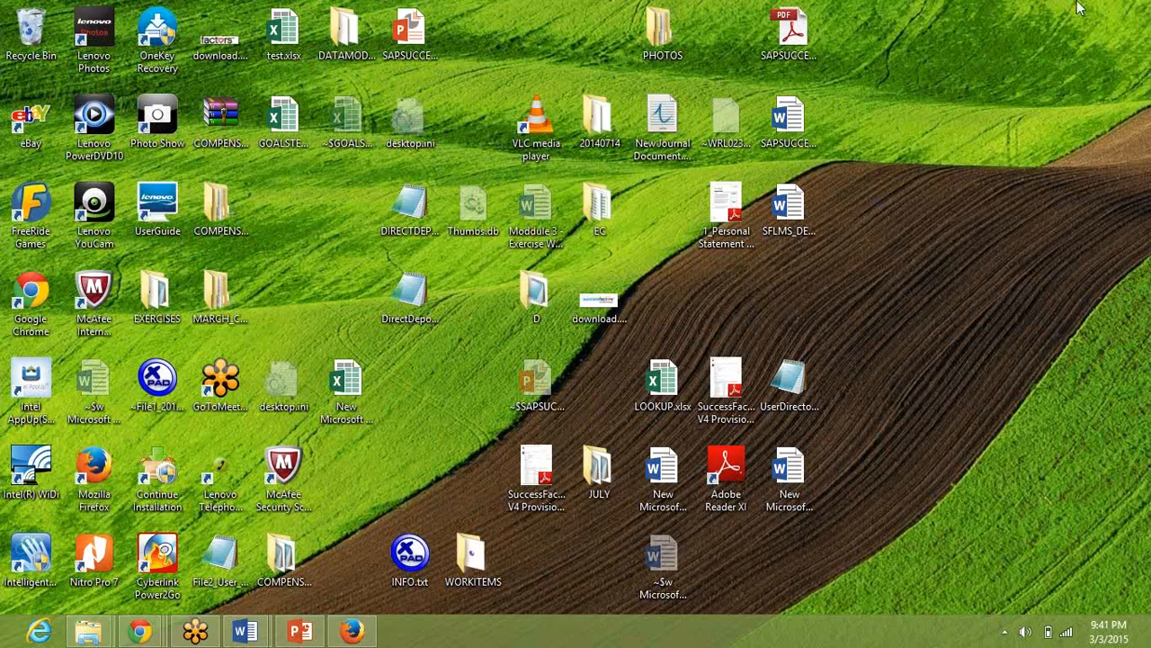
{"action": "left_click", "coordinate": [958, 139]}
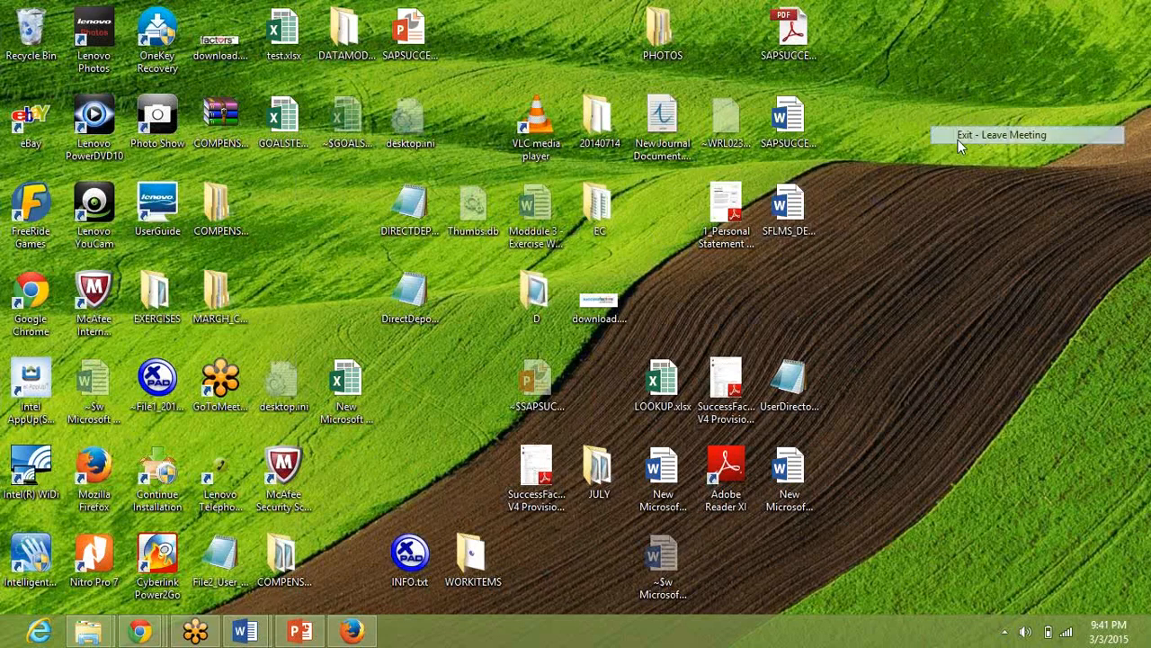